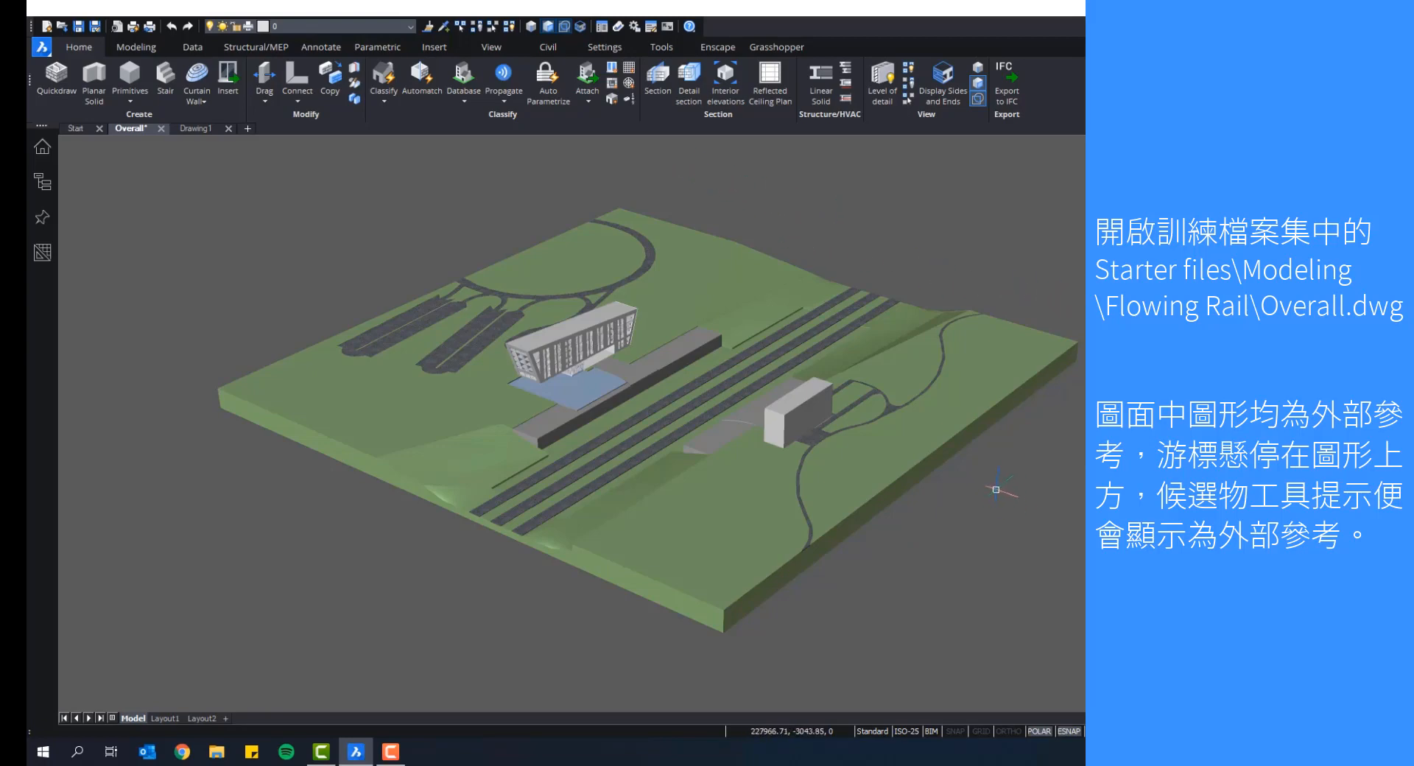
# Step: Check the entity type and name of the terrain and of the two station buildings in the Overall drawing
pyautogui.moveTo(963, 362)
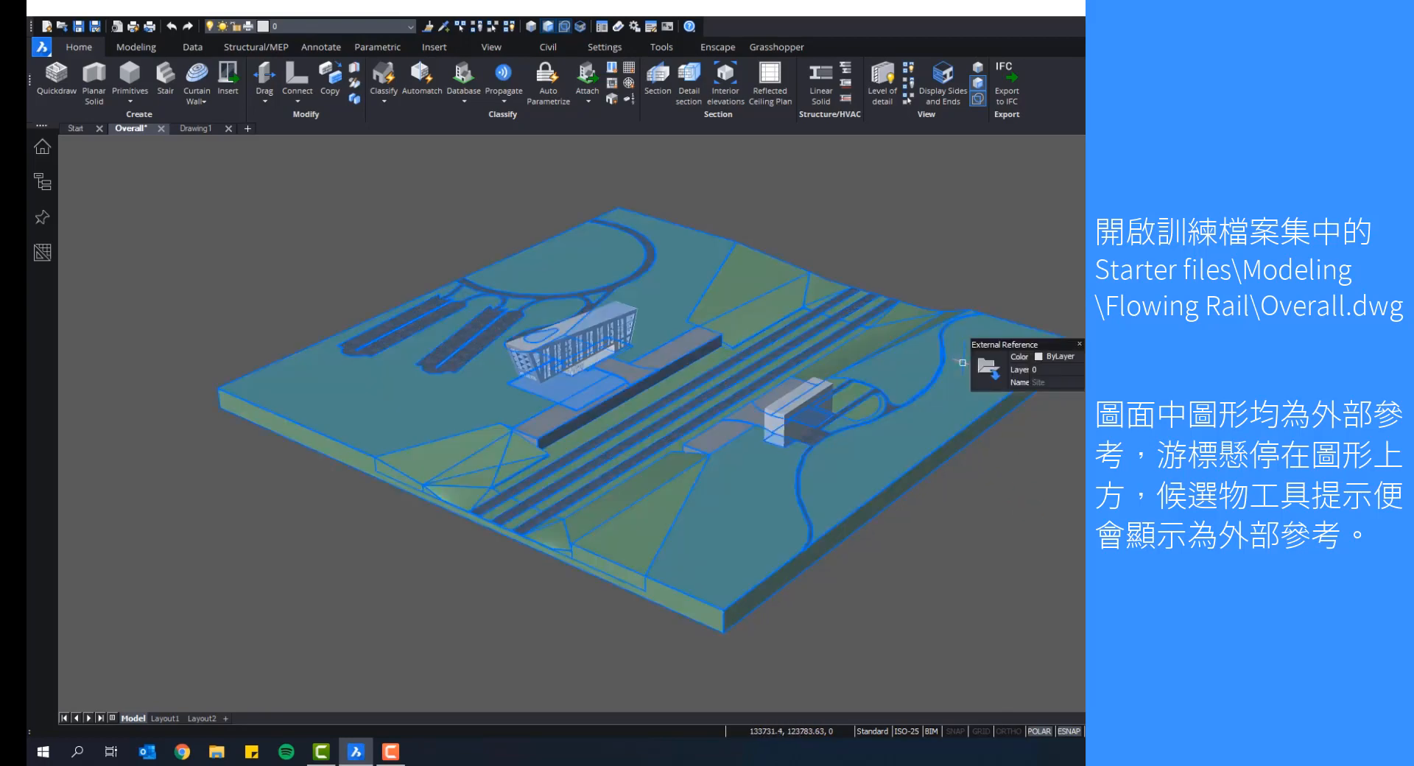
pyautogui.moveTo(797, 404)
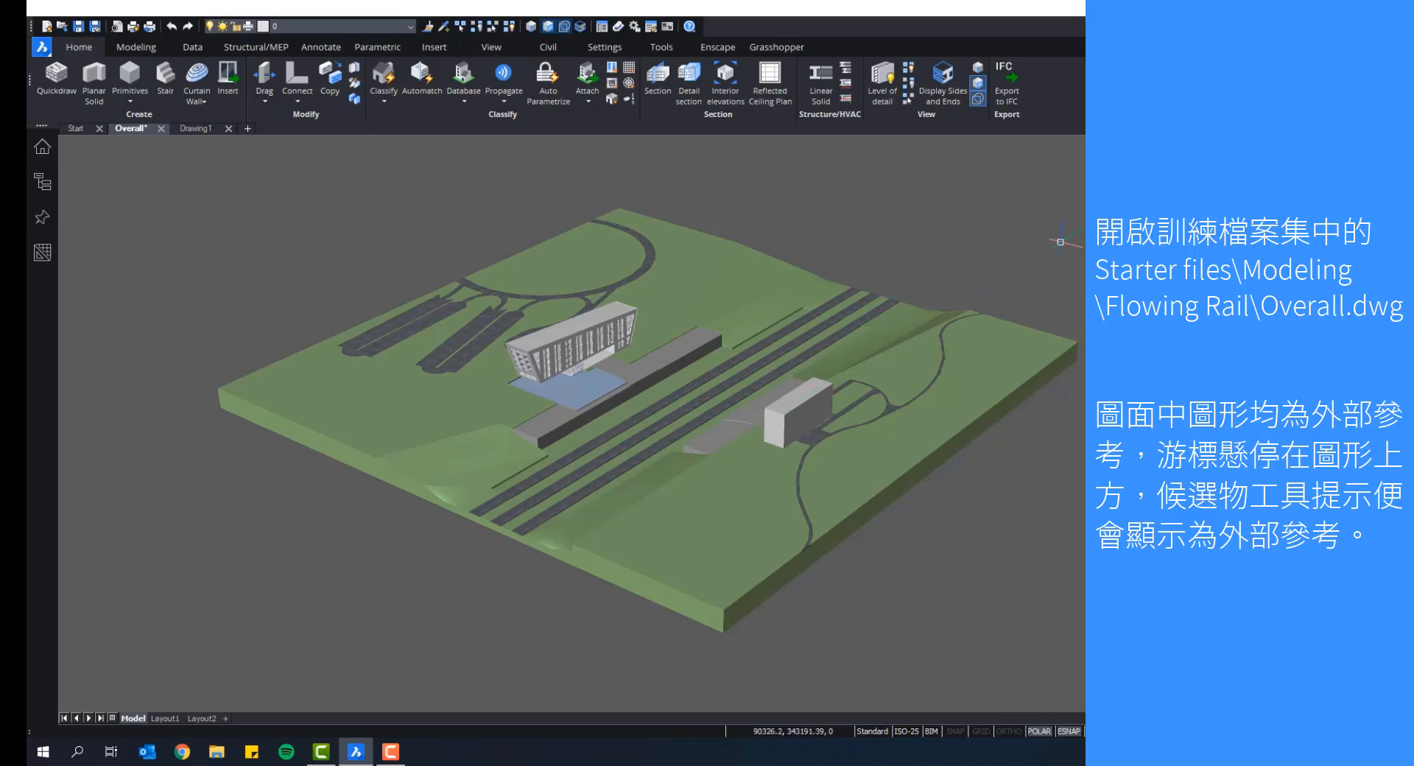
pyautogui.moveTo(907, 362)
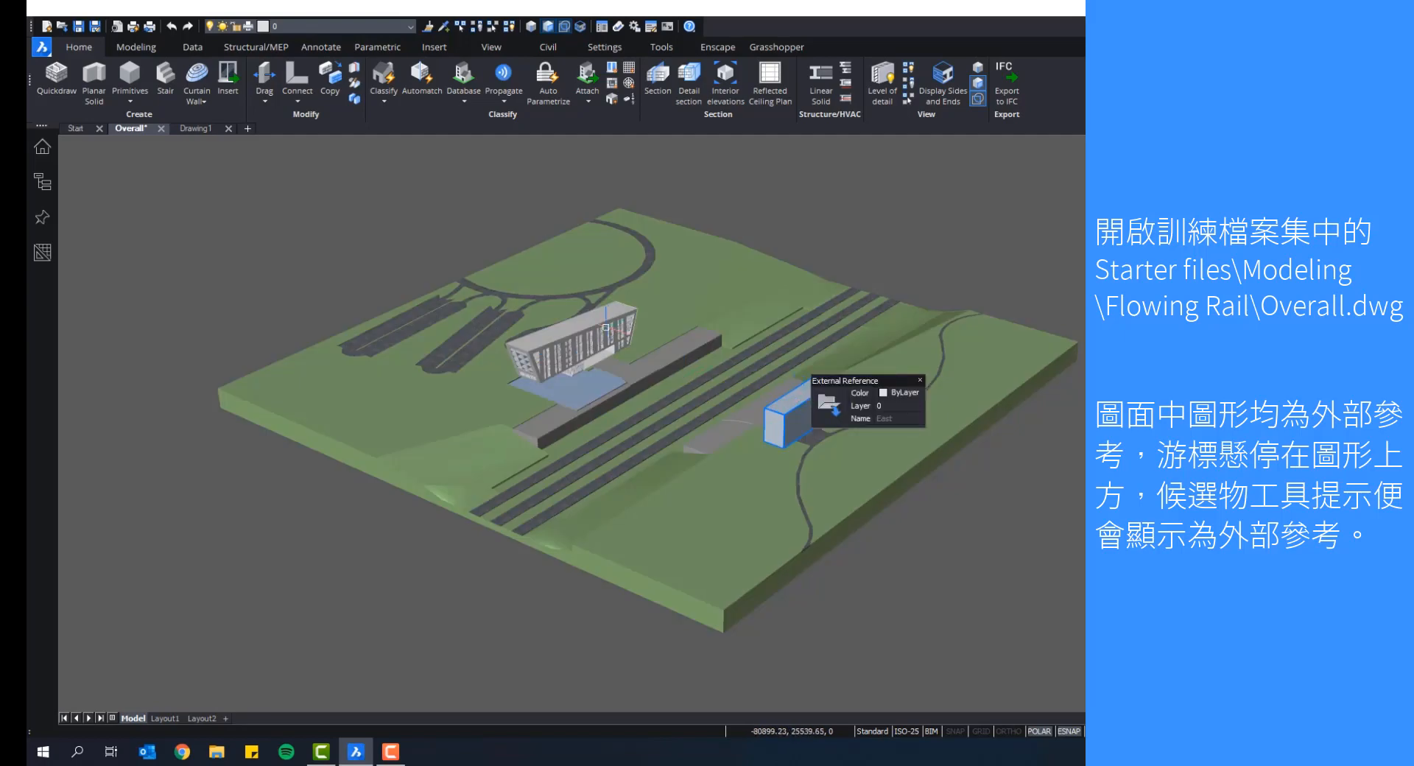
pyautogui.moveTo(606, 326)
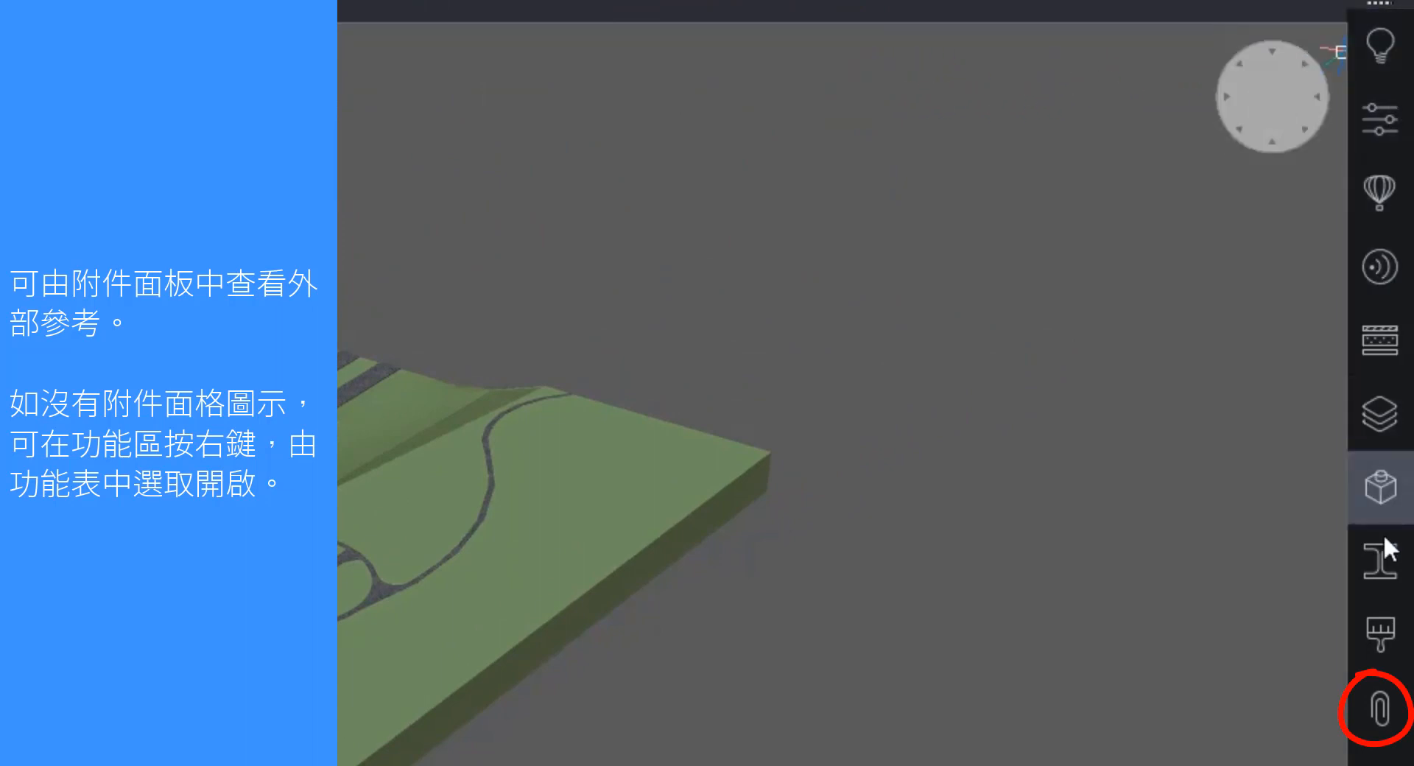
# Step: Show the drawing's attachments and check that Attachments is enabled among the available panels
pyautogui.click(1372, 726)
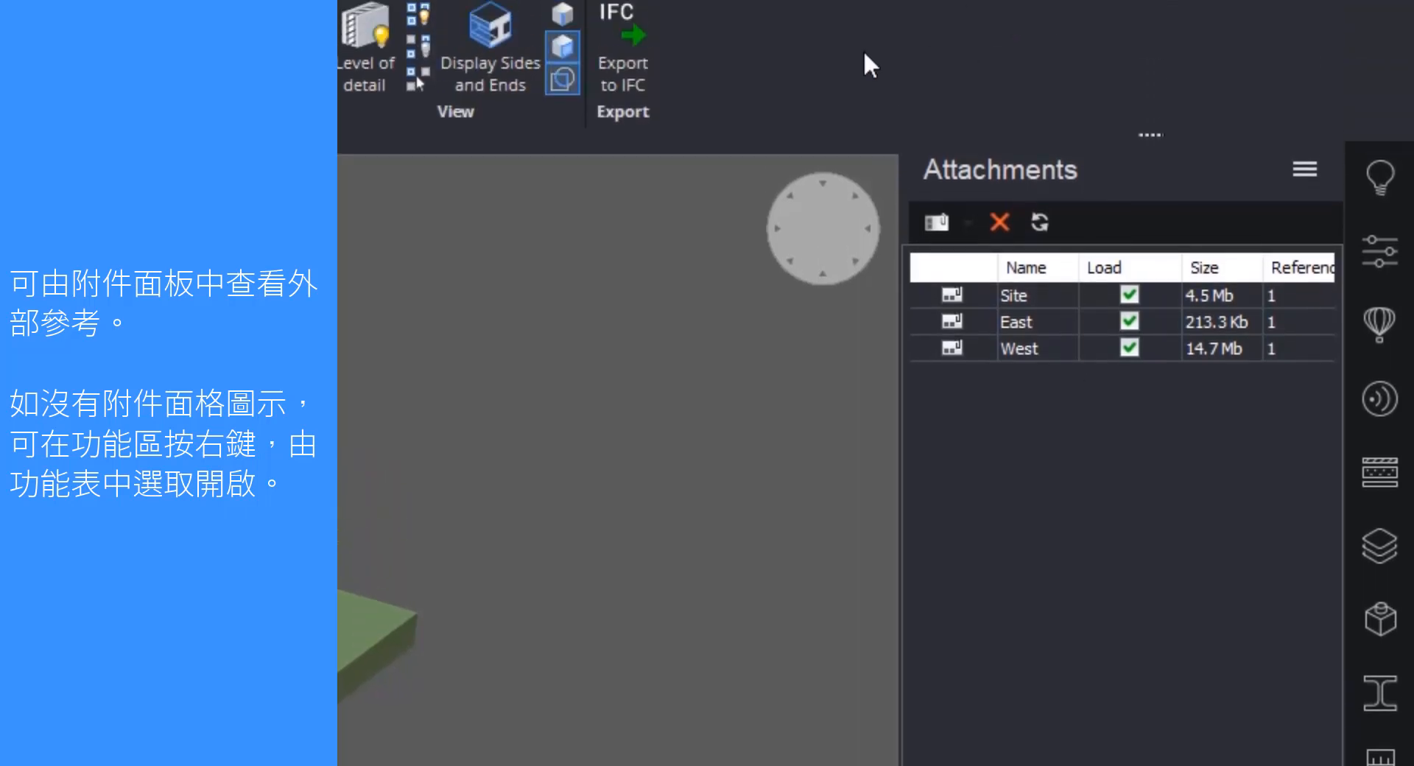
pyautogui.rightClick(792, 174)
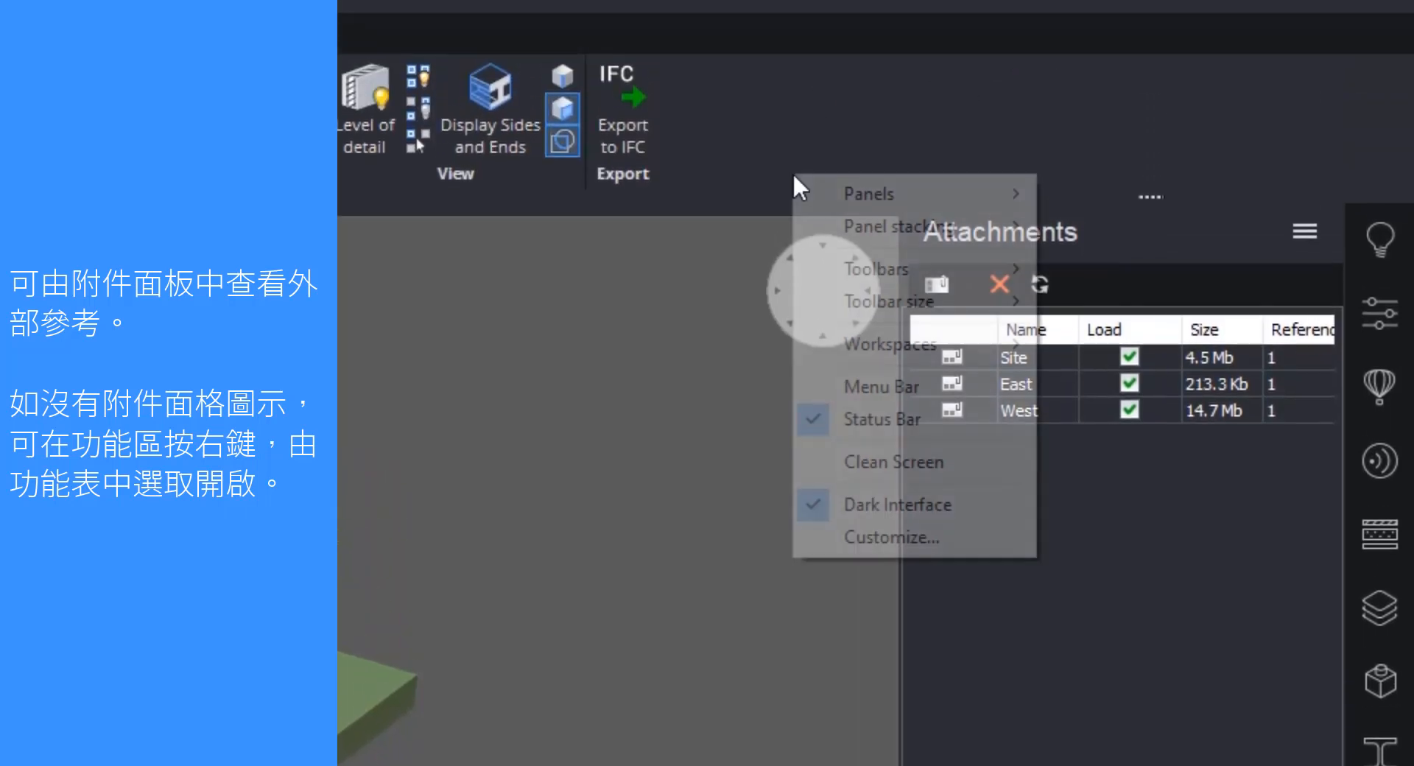
pyautogui.moveTo(912, 198)
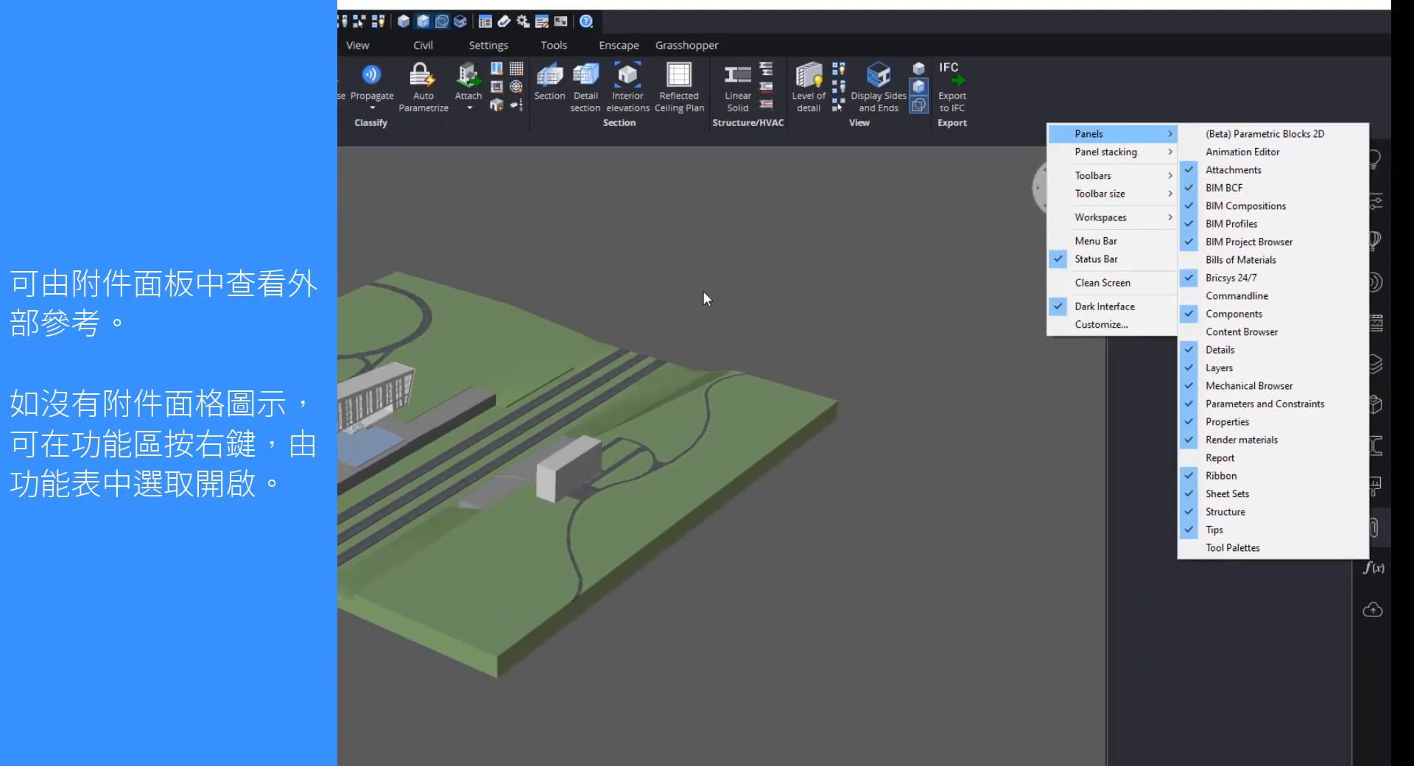
pyautogui.click(865, 231)
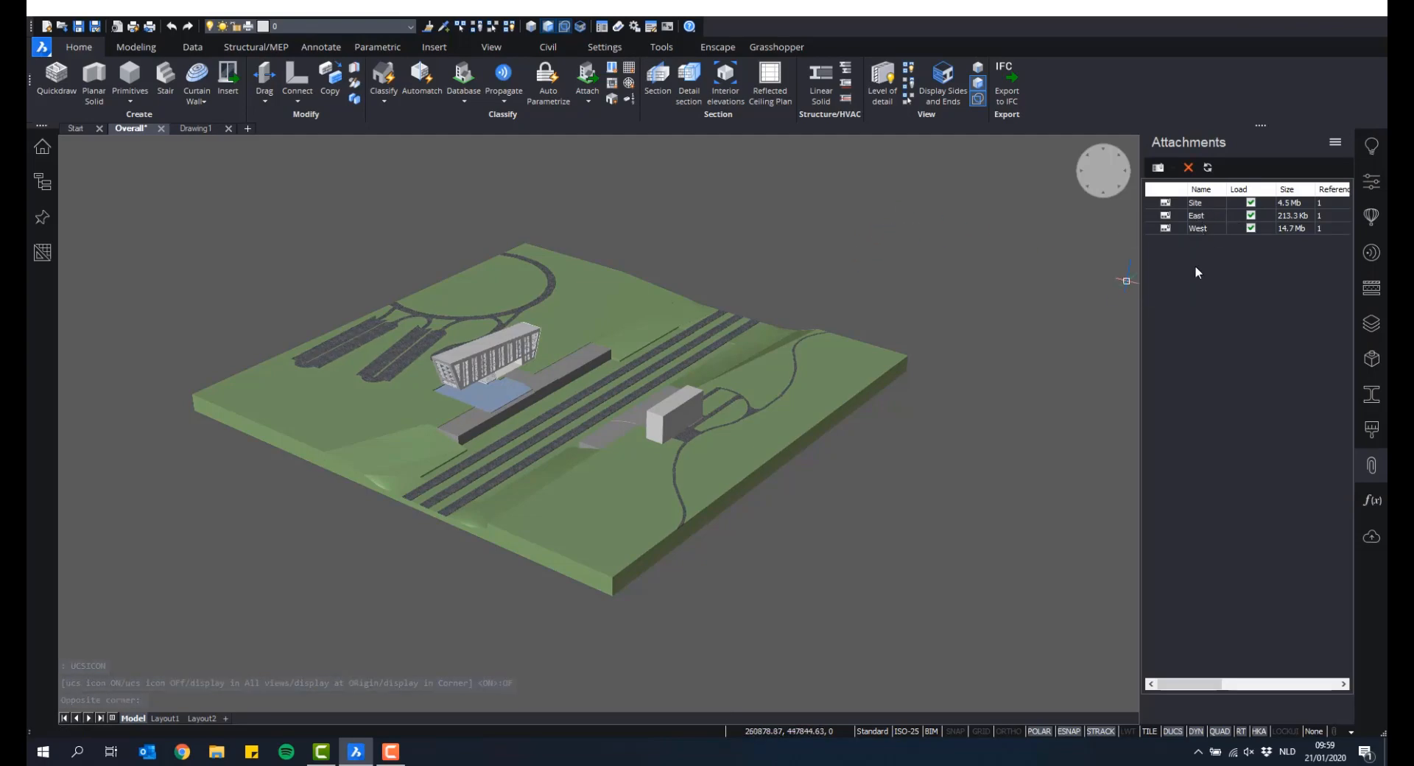
# Step: Examine the building on each side of the railway up close and within the whole site, and close the attachments list
pyautogui.scroll(3, 658, 421)
pyautogui.scroll(5, 658, 420)
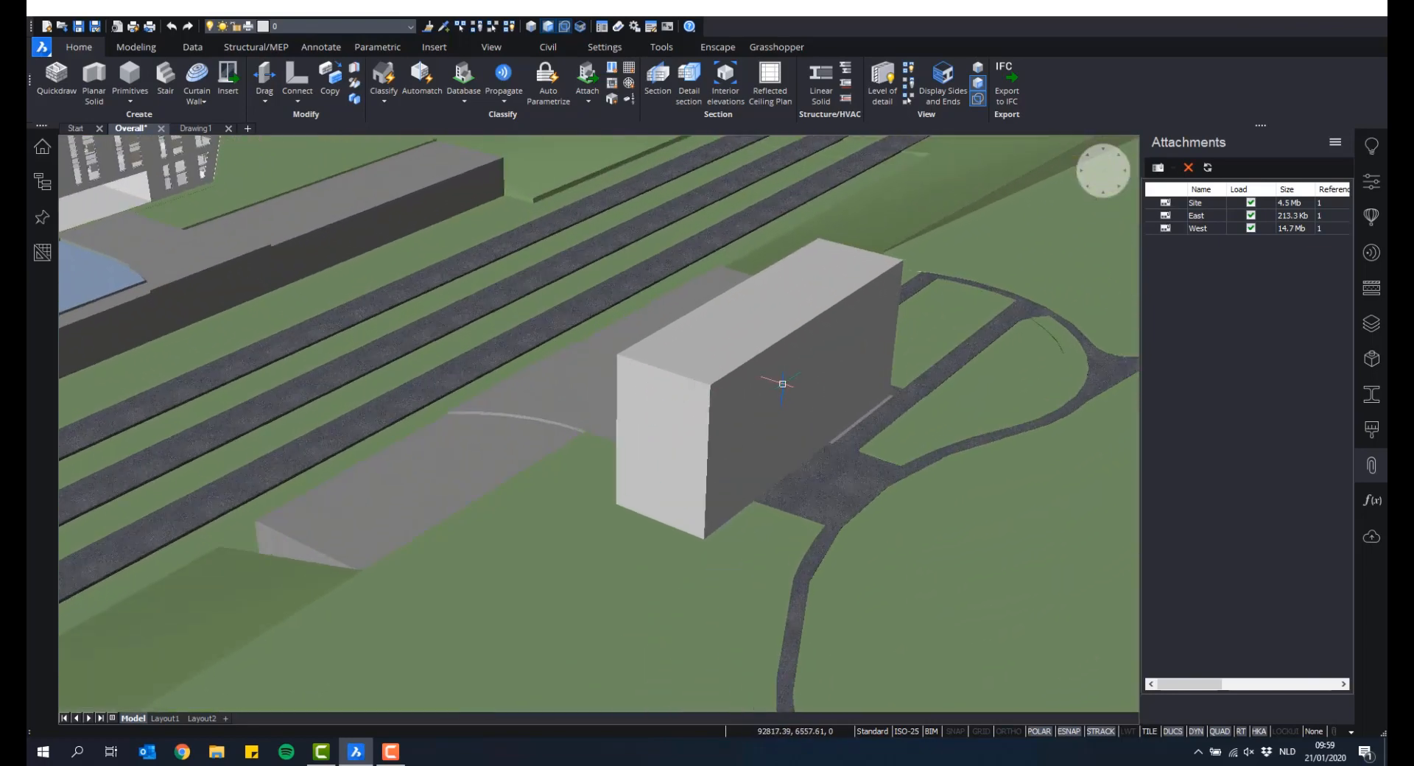
pyautogui.scroll(-10, 678, 403)
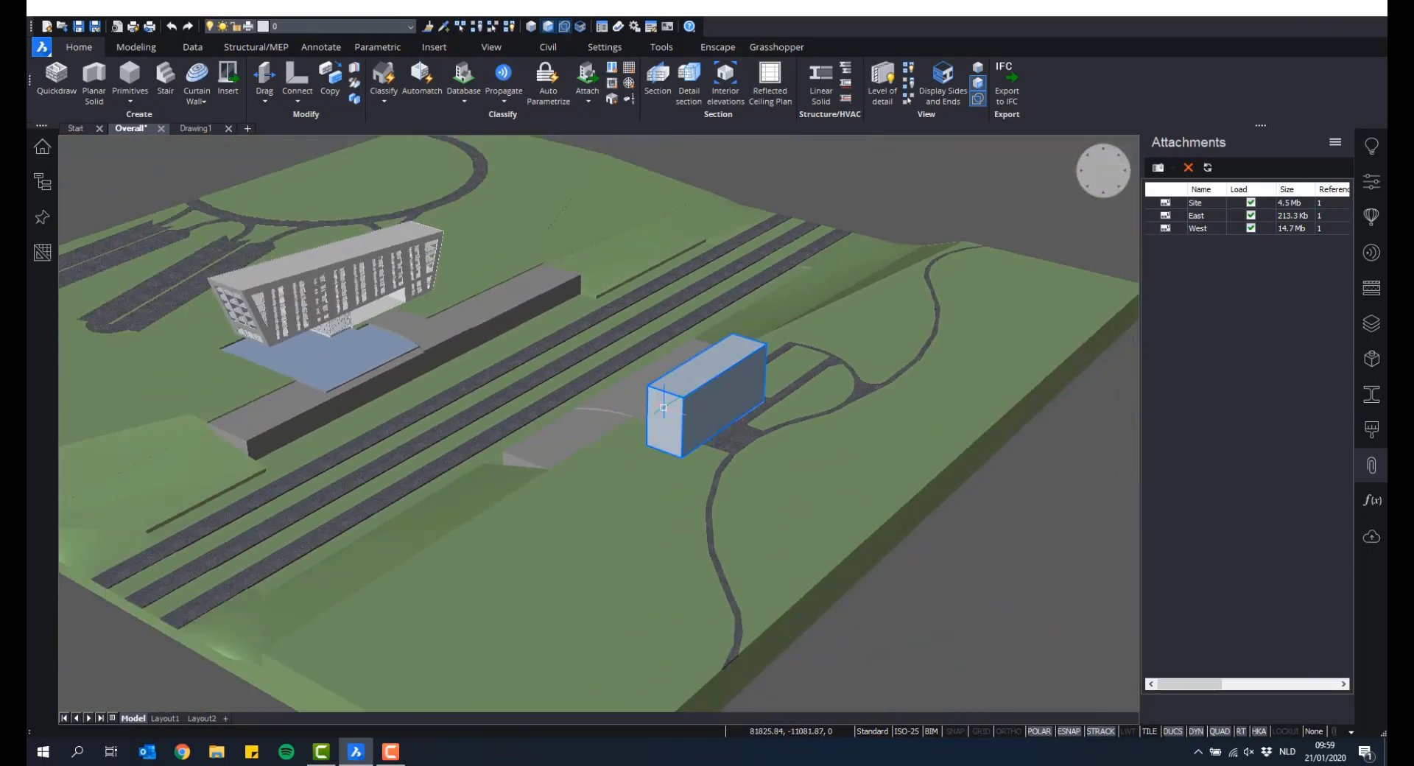
pyautogui.scroll(-5, 788, 460)
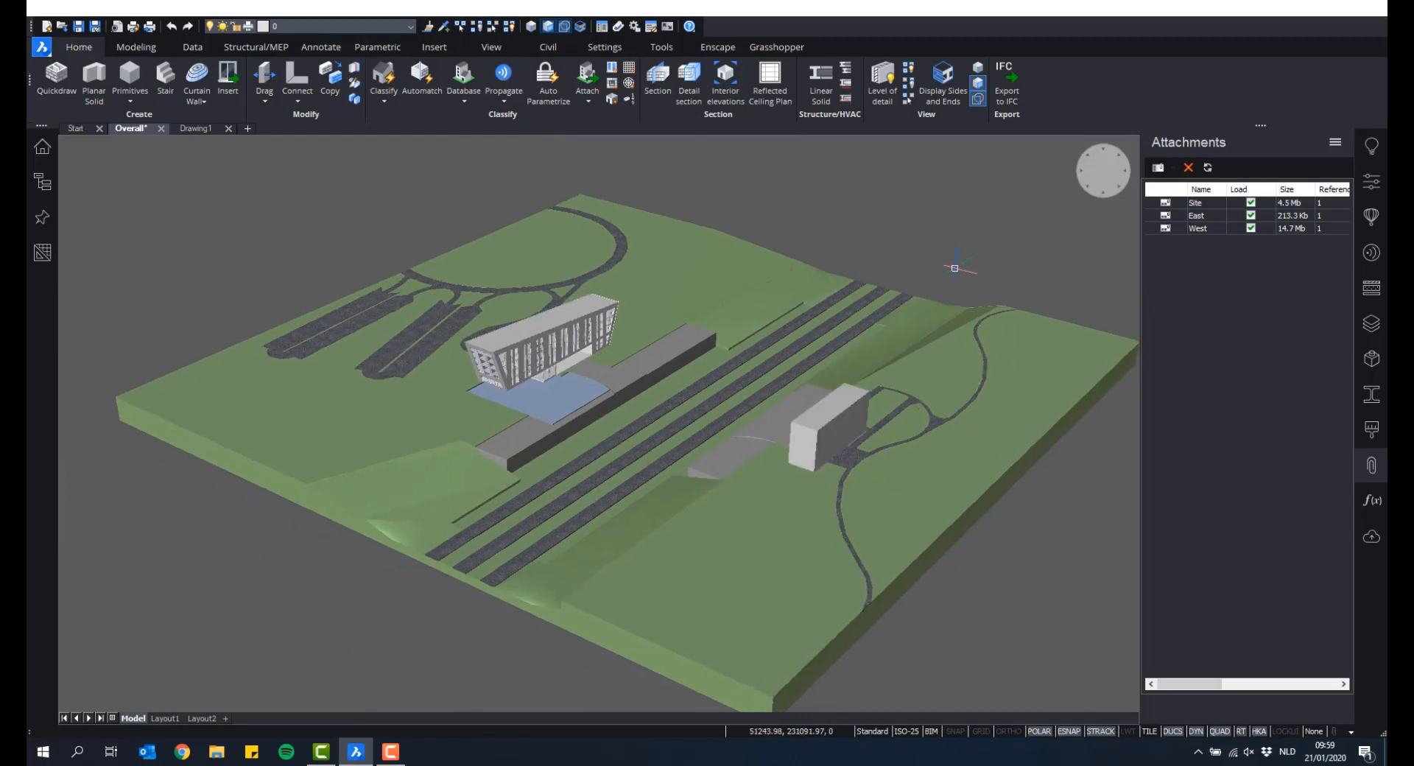
pyautogui.scroll(8, 592, 379)
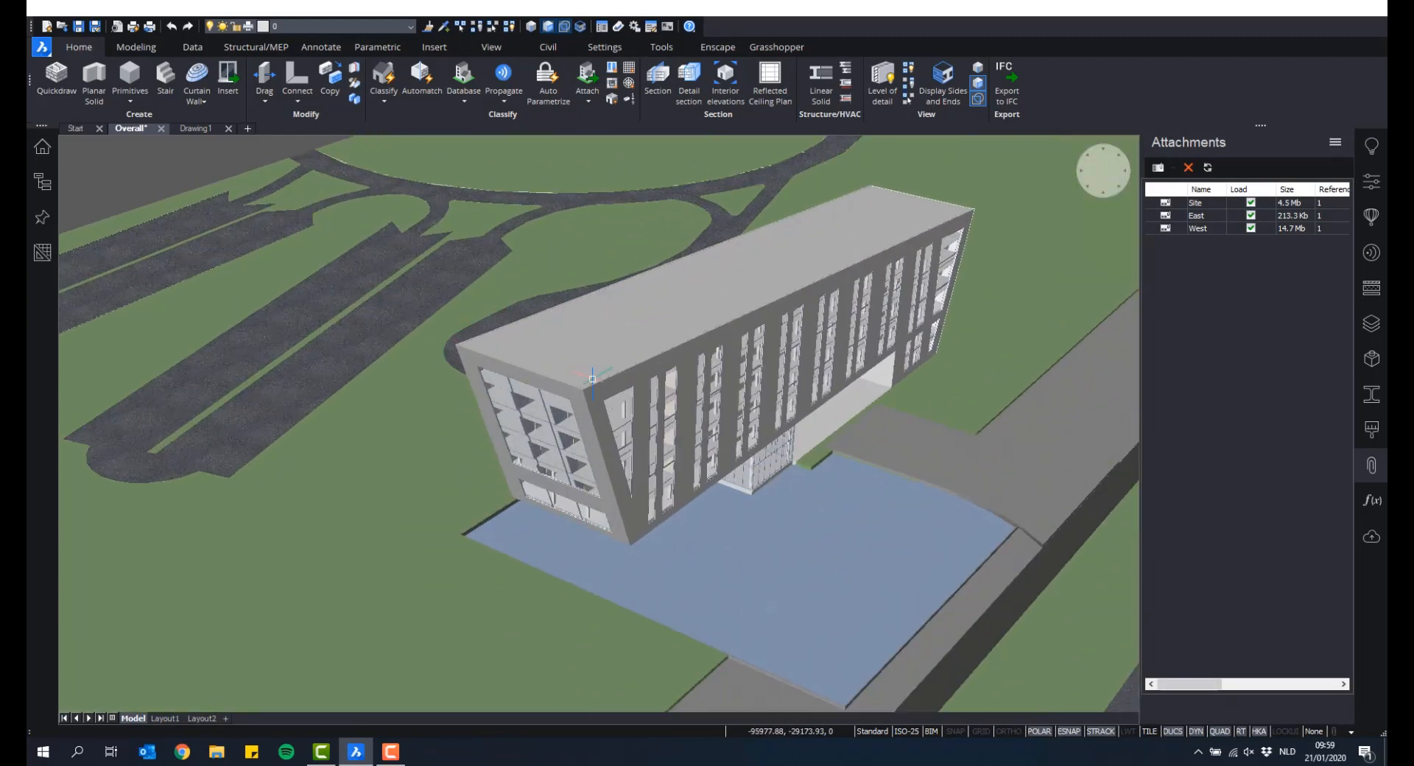
pyautogui.scroll(-3, 732, 431)
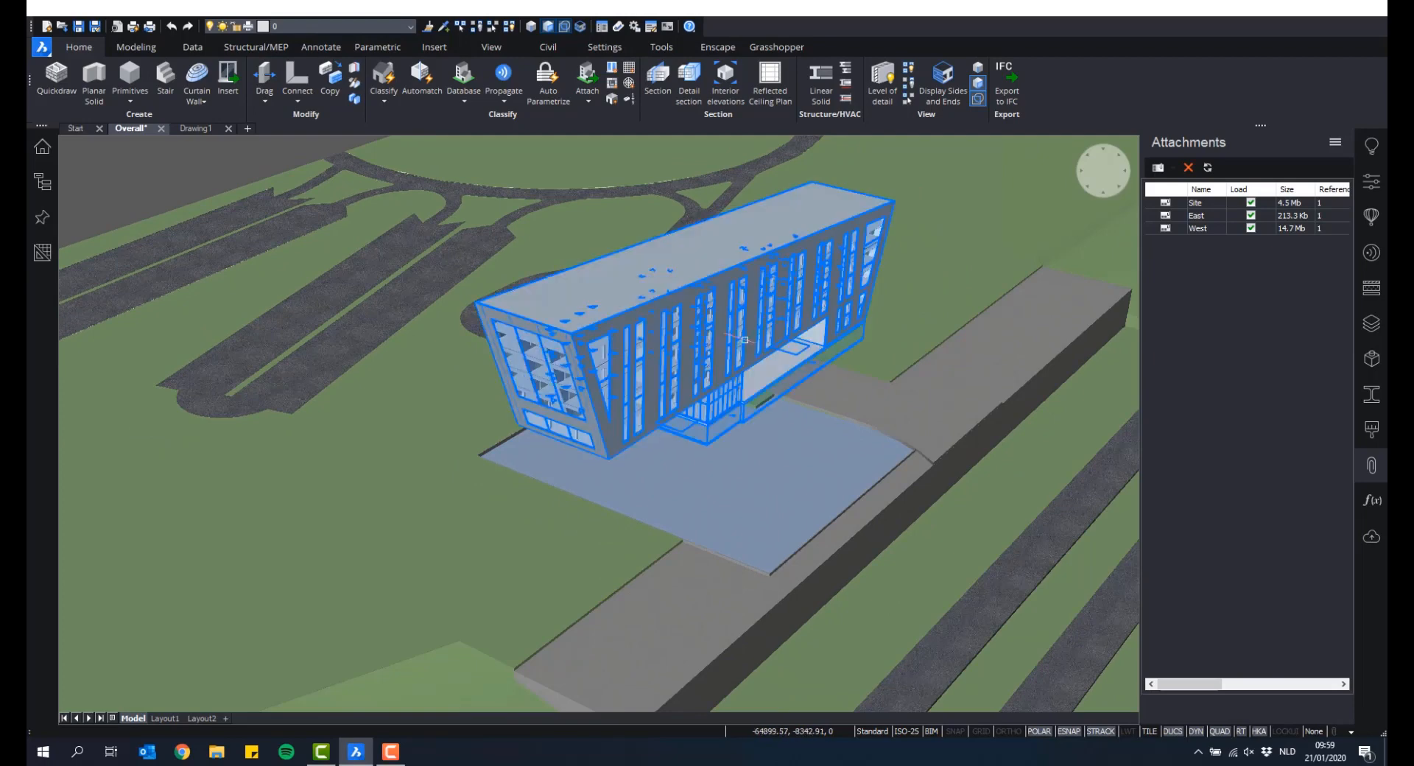
pyautogui.scroll(2, 773, 332)
pyautogui.scroll(-3, 727, 342)
pyautogui.scroll(-3, 865, 288)
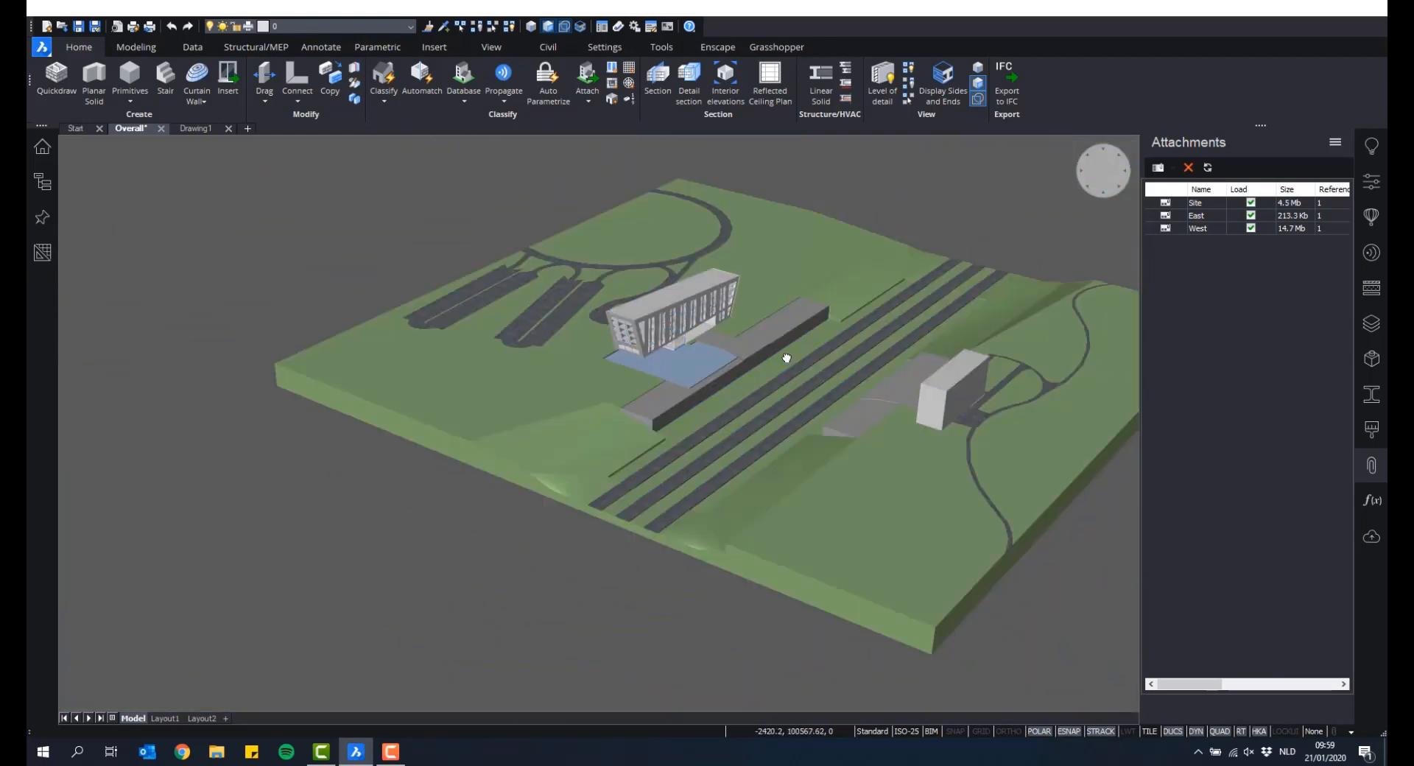
pyautogui.scroll(-3, 950, 284)
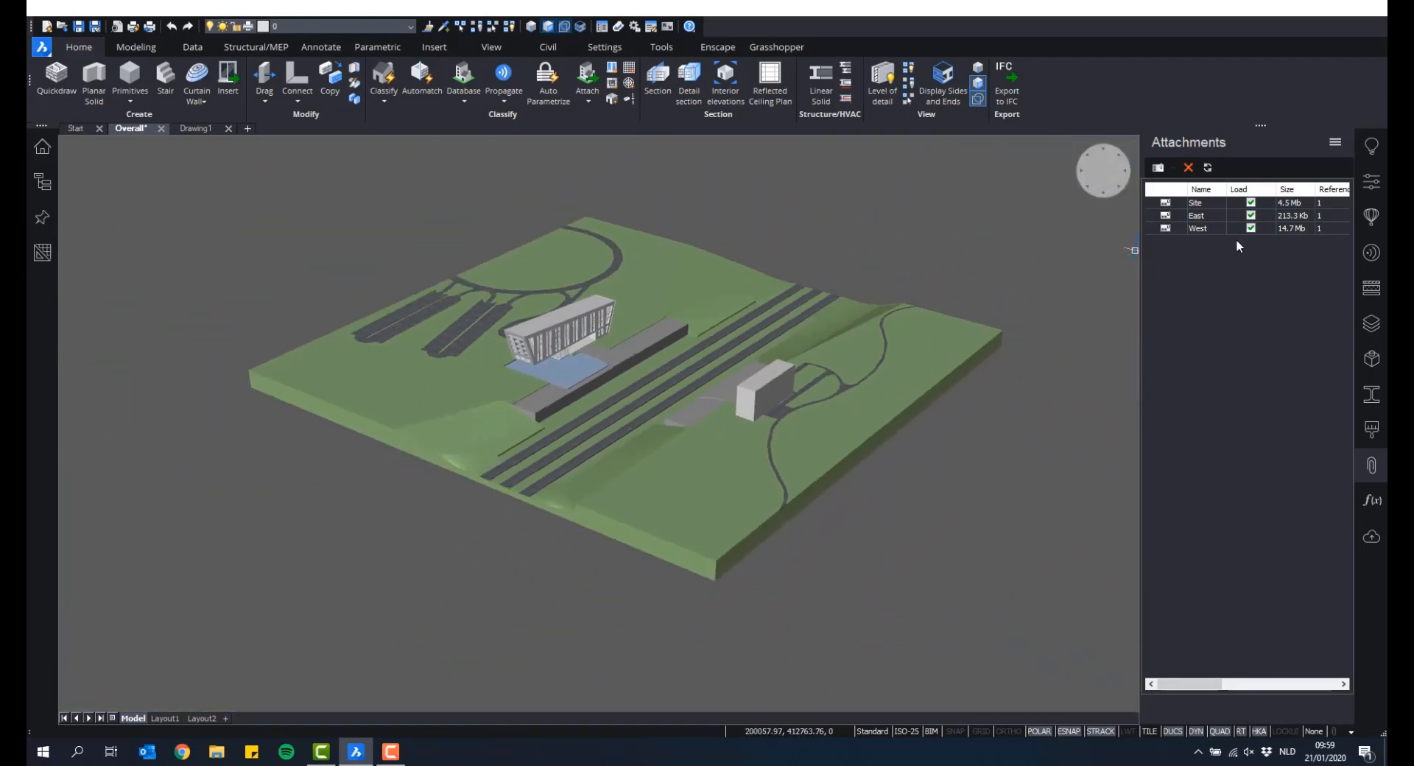
pyautogui.click(1372, 469)
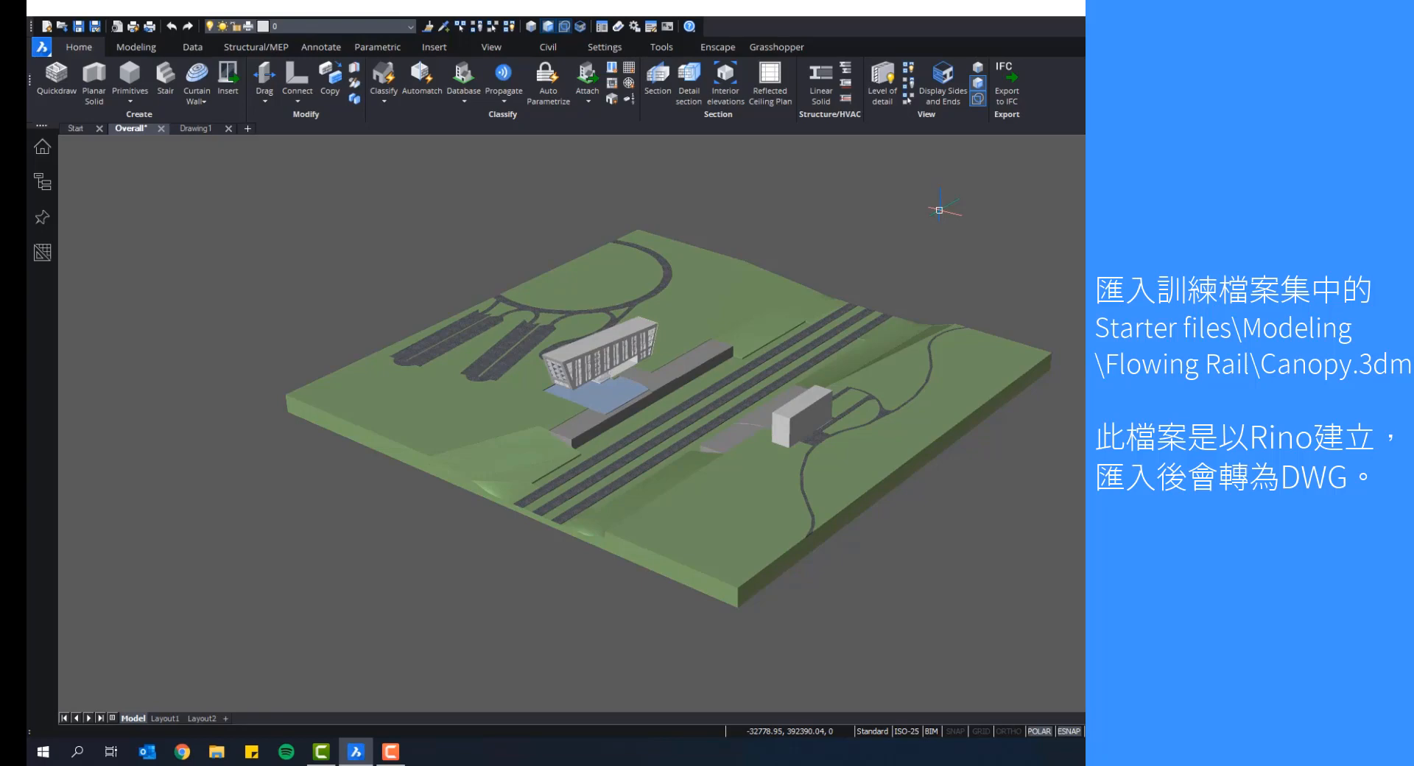
# Step: Start a file import and browse to Training 09-01-2020\Starter files\Modeling\Flowing Rail on the desktop
pyautogui.click(42, 48)
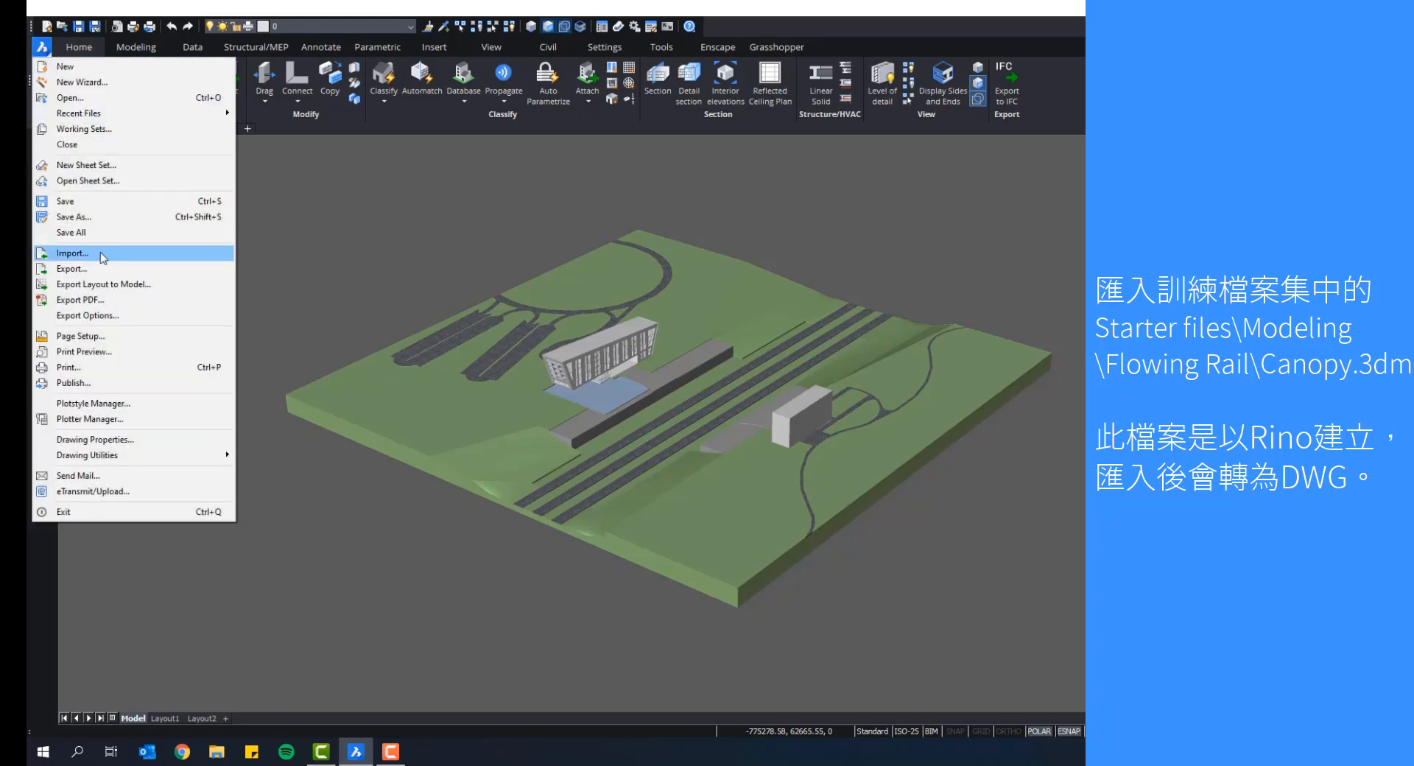
pyautogui.click(72, 253)
pyautogui.click(585, 219)
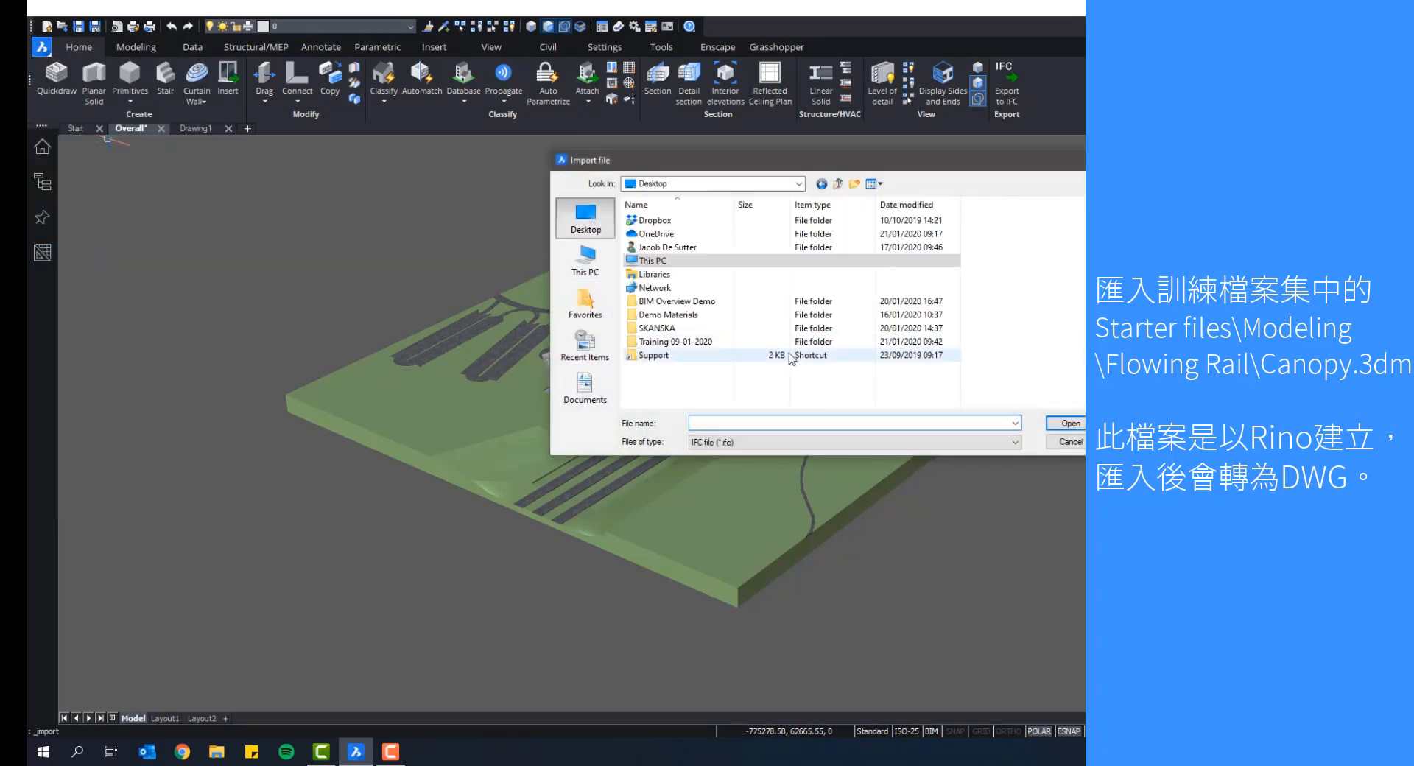
pyautogui.doubleClick(702, 347)
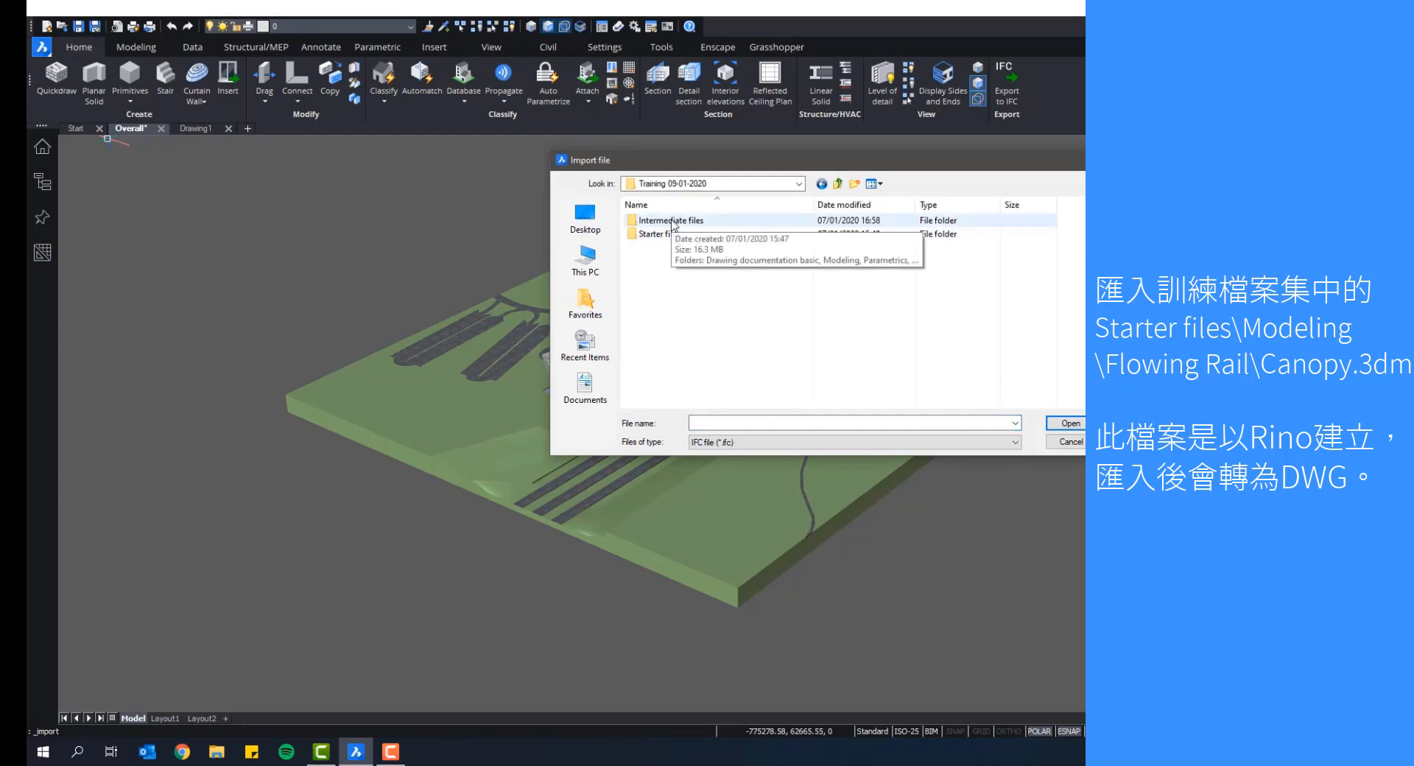
pyautogui.doubleClick(666, 235)
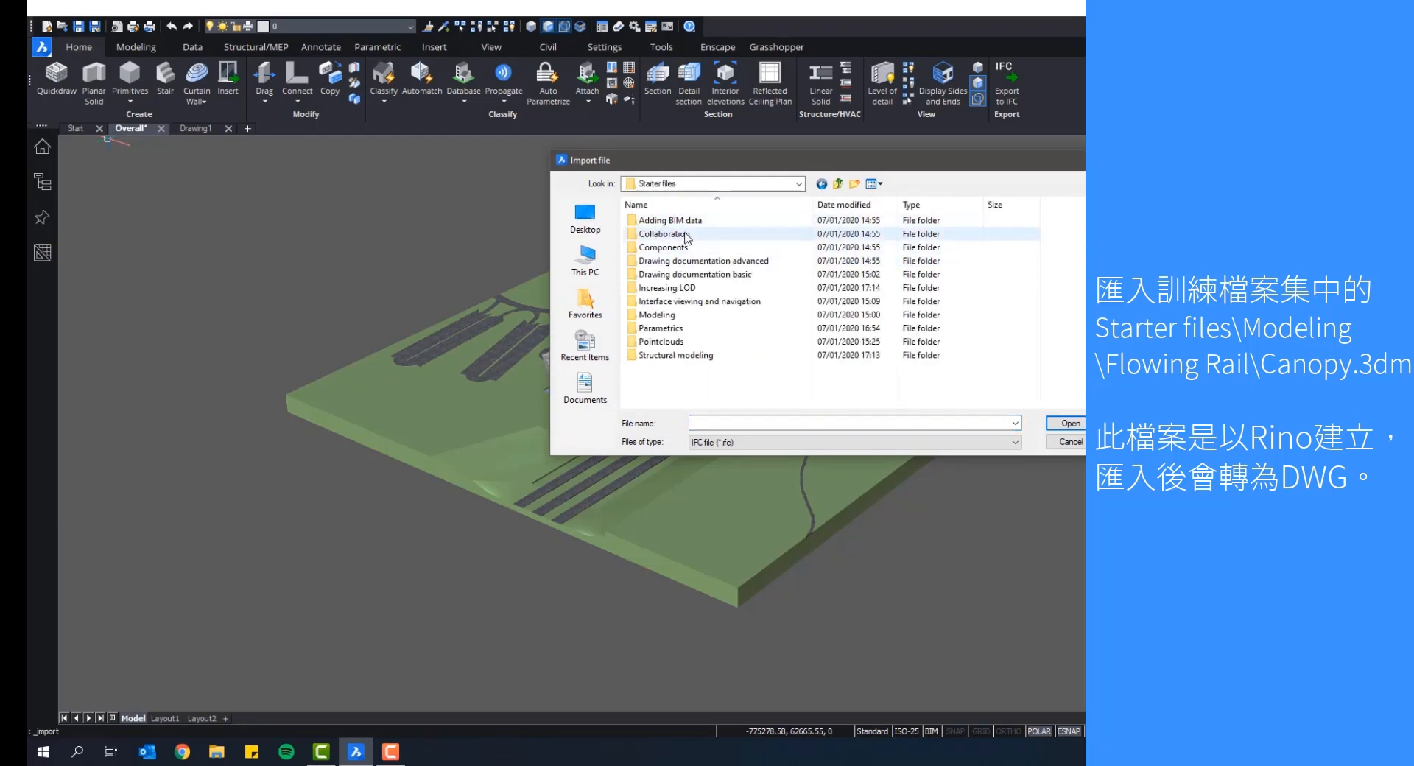
pyautogui.doubleClick(663, 315)
pyautogui.click(699, 222)
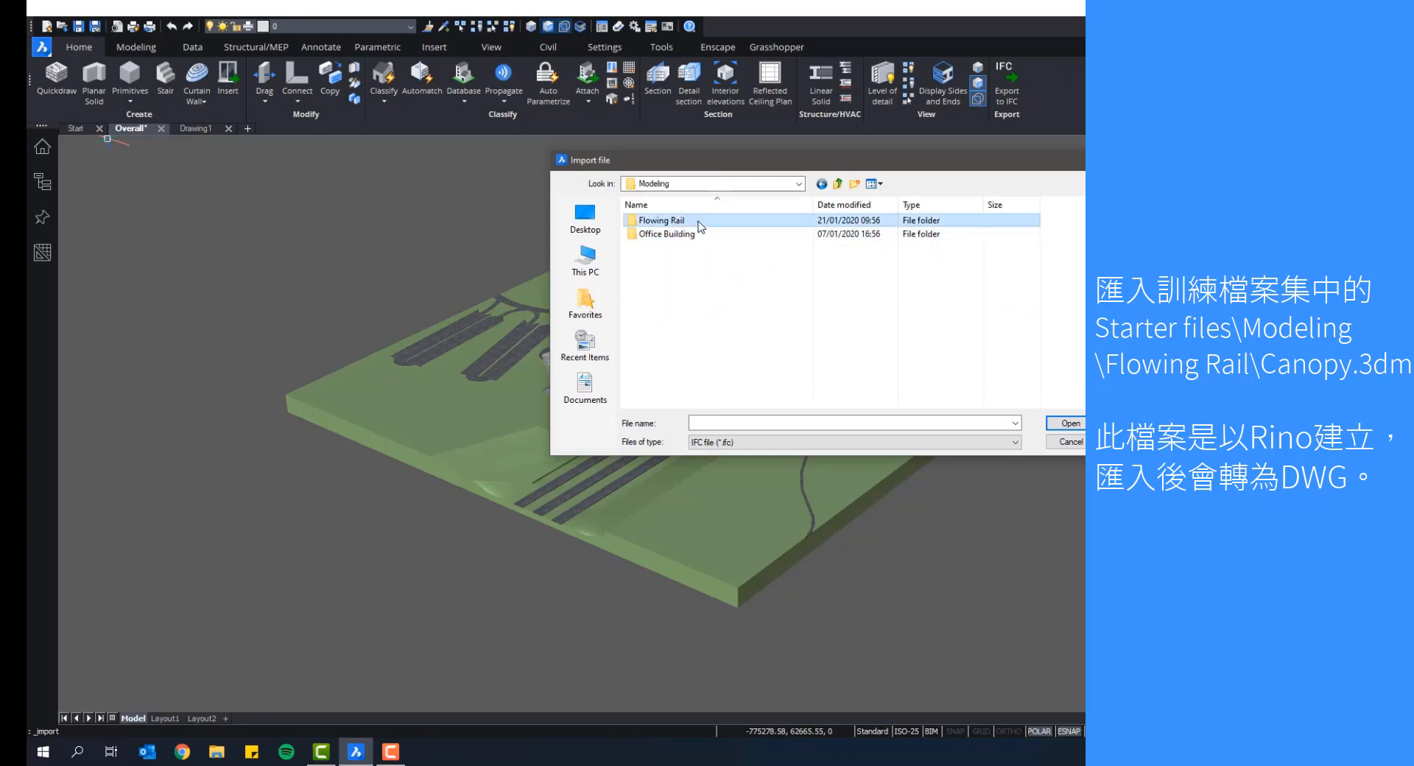
pyautogui.doubleClick(699, 223)
# Step: Set the import file type to Rhino file (*.3dm) and import Canopy.3dm into the site model
pyautogui.click(823, 443)
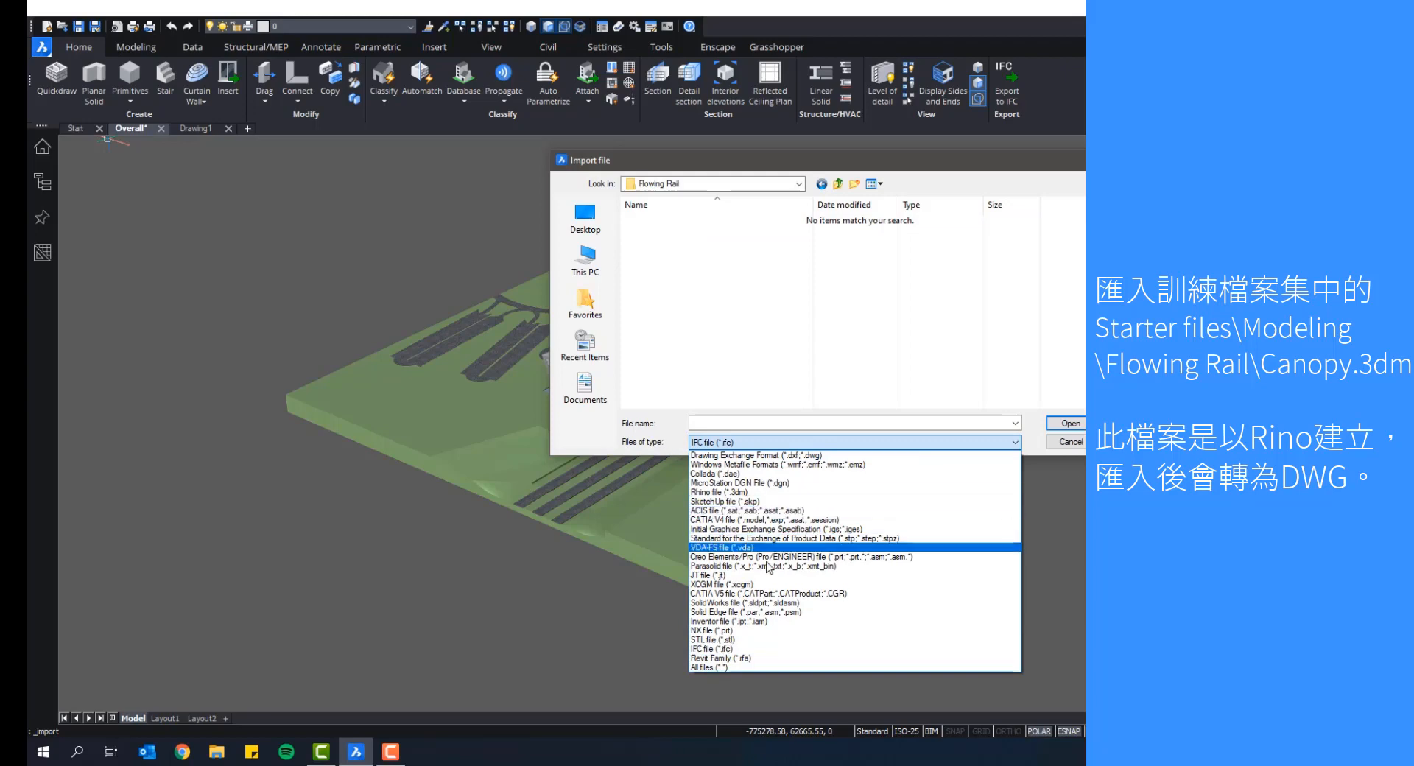
pyautogui.click(713, 493)
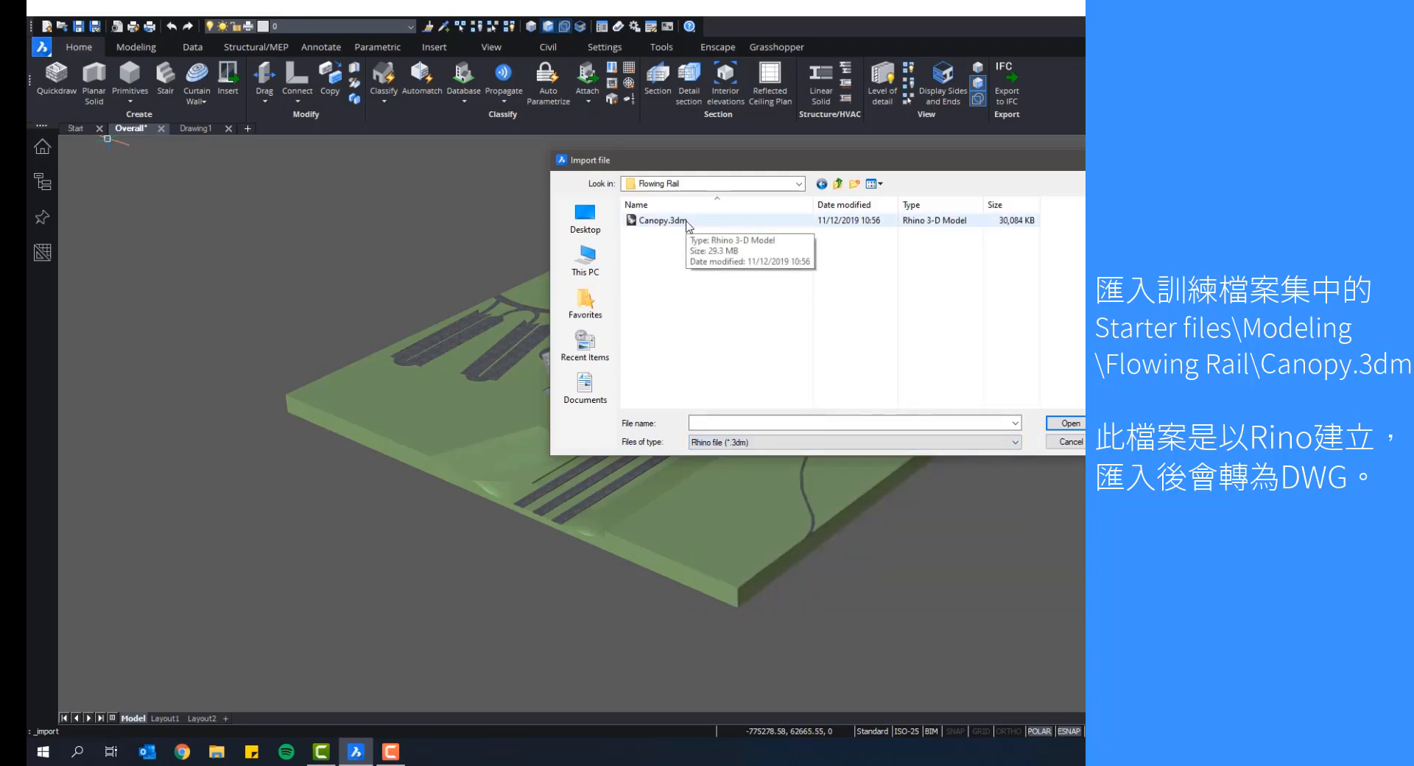
pyautogui.click(687, 222)
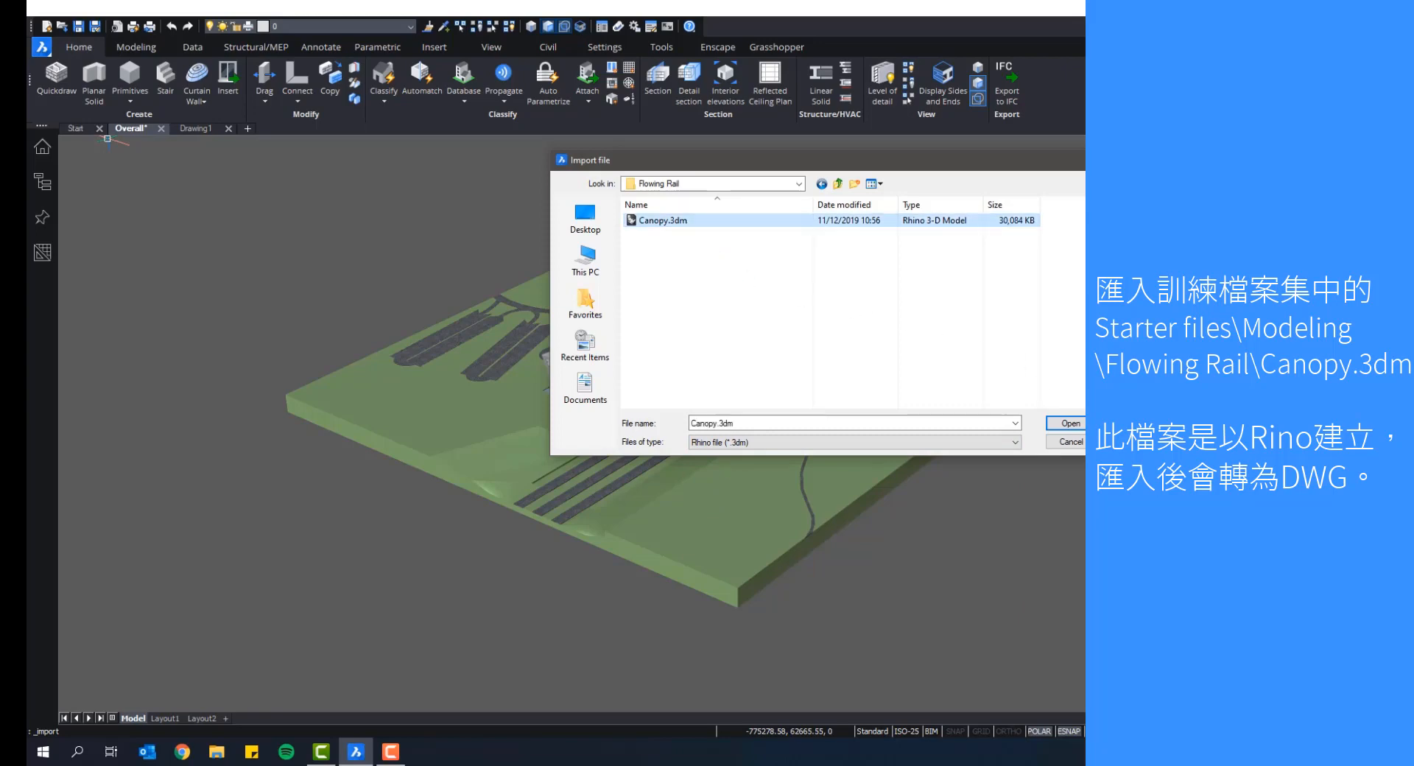
pyautogui.click(1074, 427)
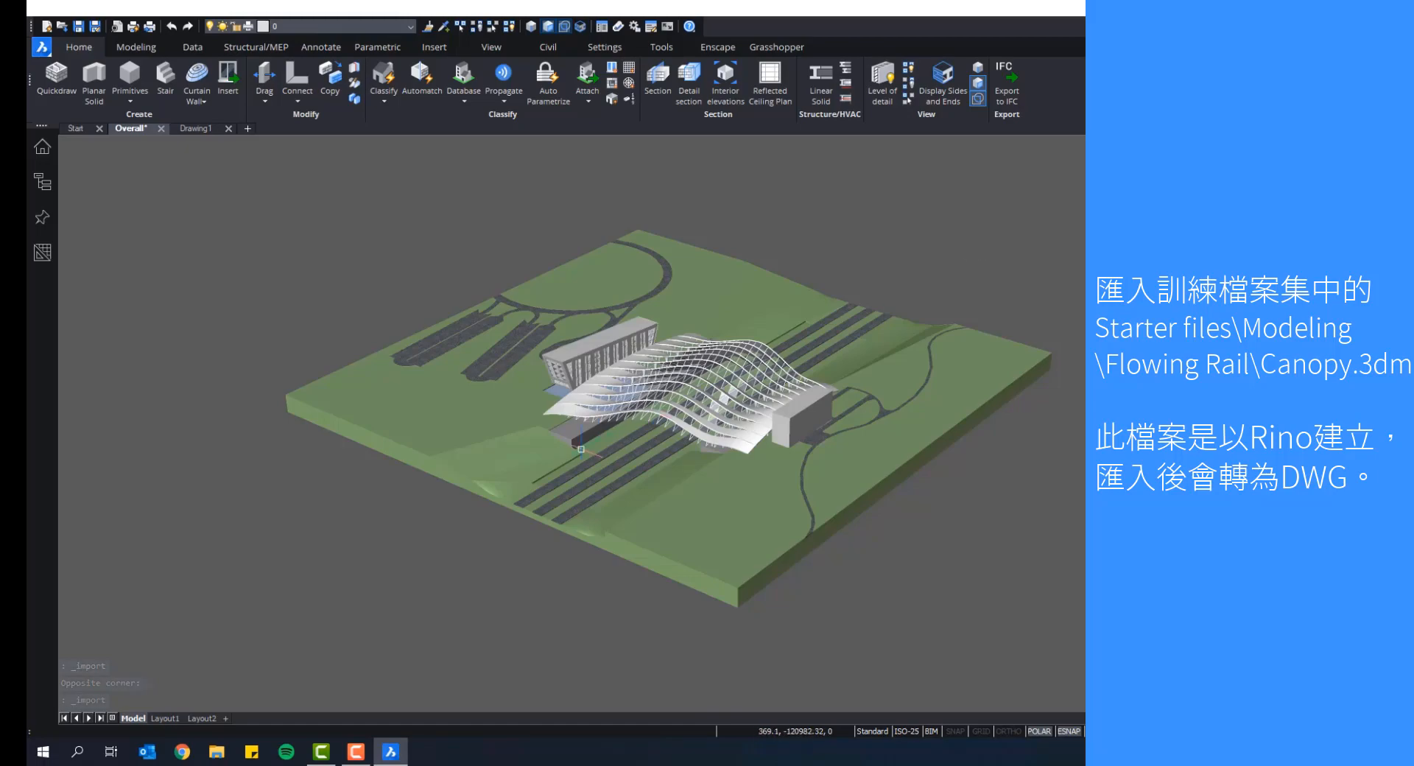
# Step: Examine the imported canopy over the tracks and check the entity type of one of its slanted struts
pyautogui.scroll(5, 648, 423)
pyautogui.scroll(10, 647, 423)
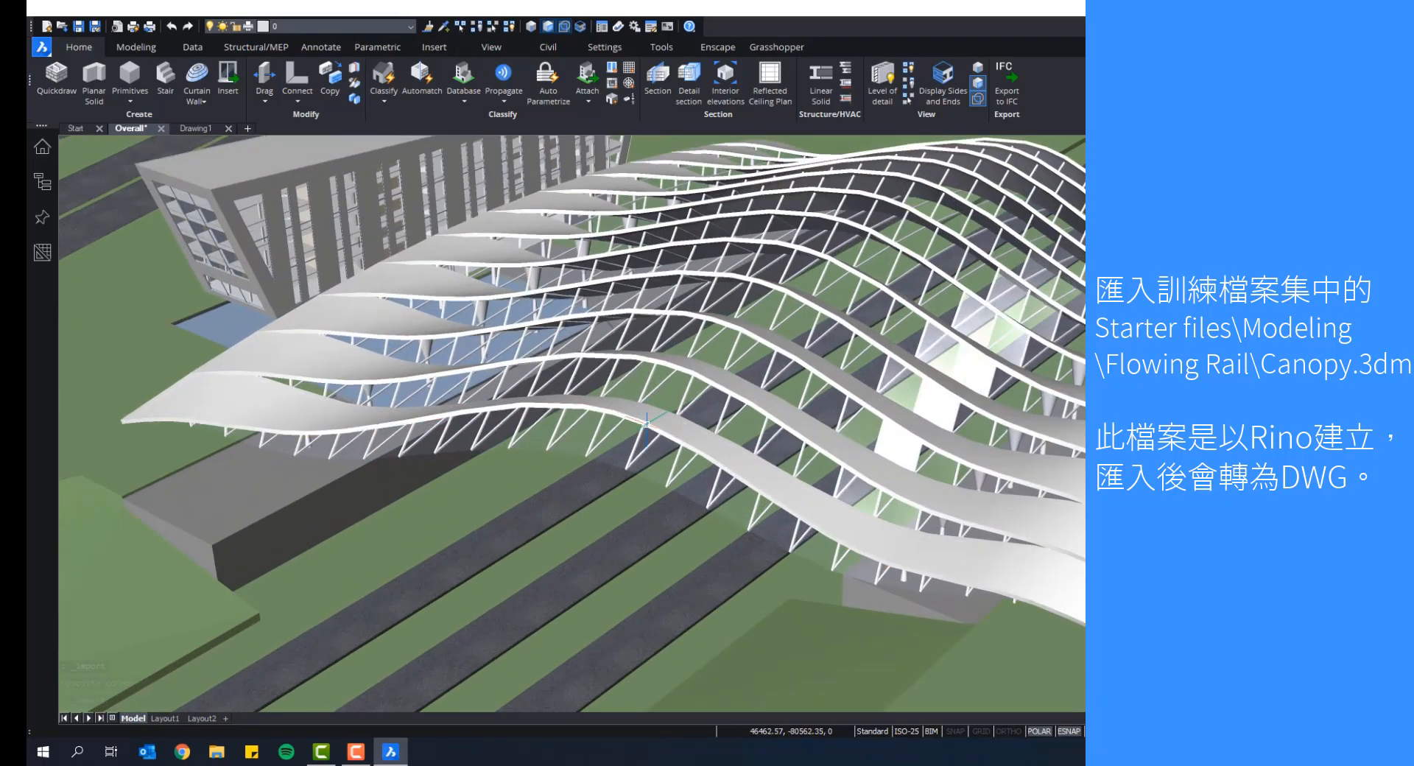
pyautogui.scroll(6, 671, 501)
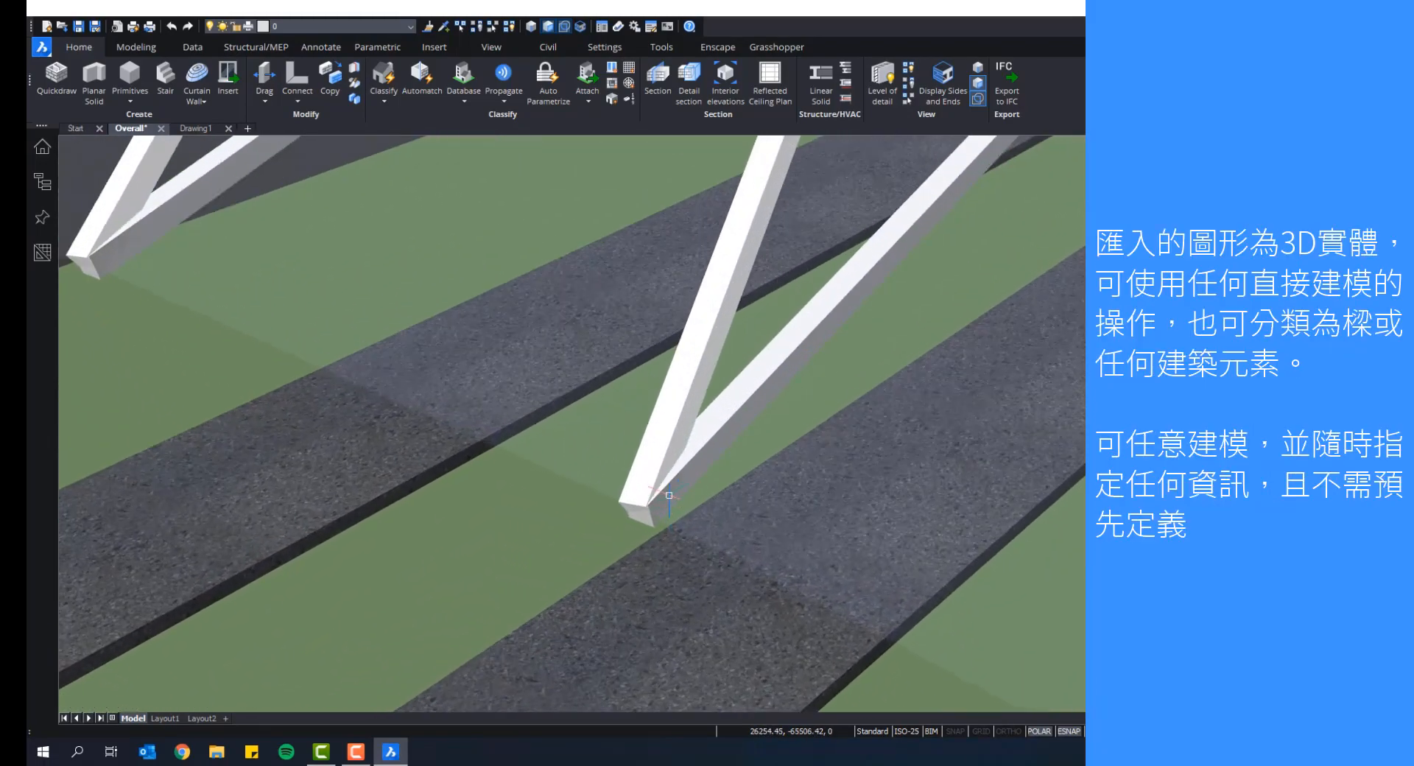
pyautogui.scroll(-5, 718, 415)
pyautogui.keyDown('shift'); pyautogui.moveTo(781, 352); pyautogui.dragTo(751, 350, button='middle'); pyautogui.keyUp('shift')
pyautogui.moveTo(739, 312)
pyautogui.scroll(1, 739, 312)
pyautogui.scroll(3, 737, 312)
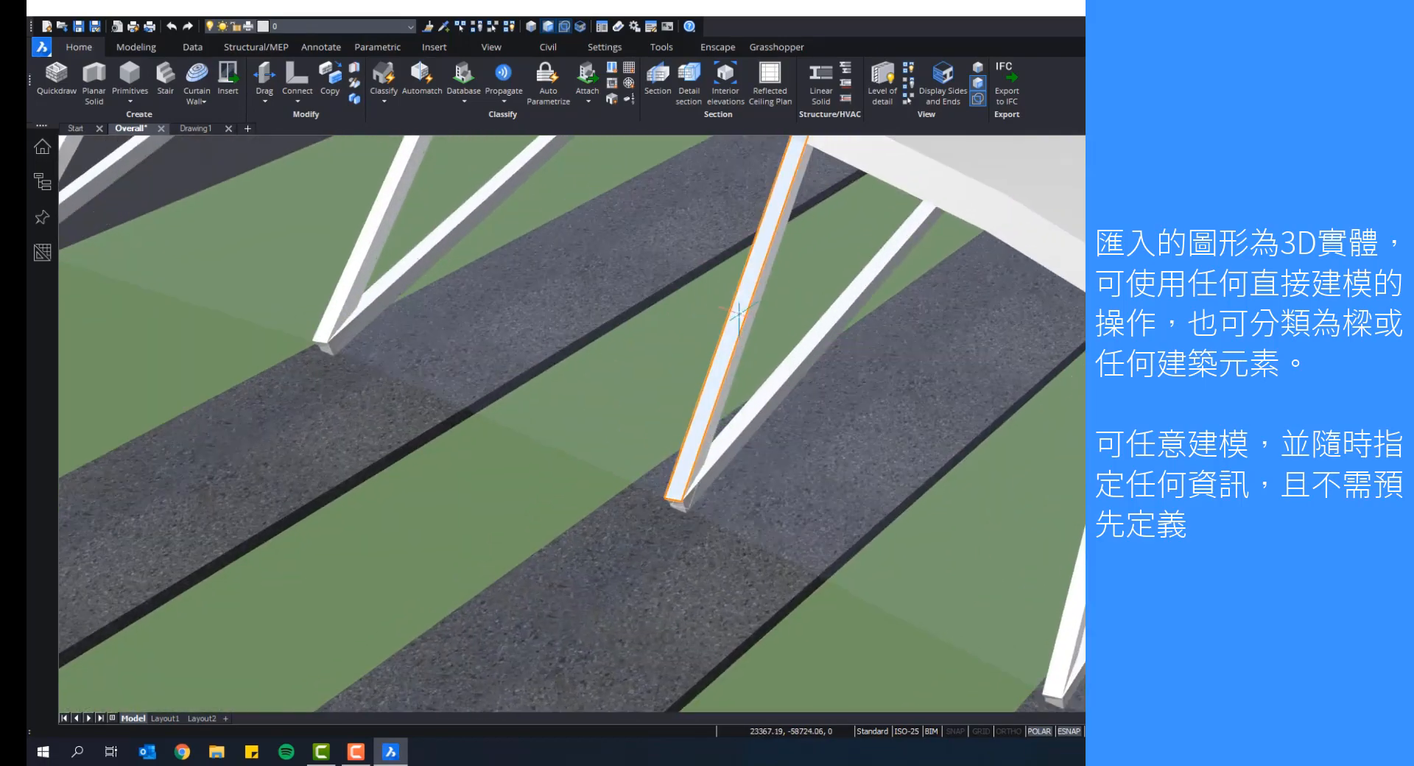
pyautogui.click(722, 347)
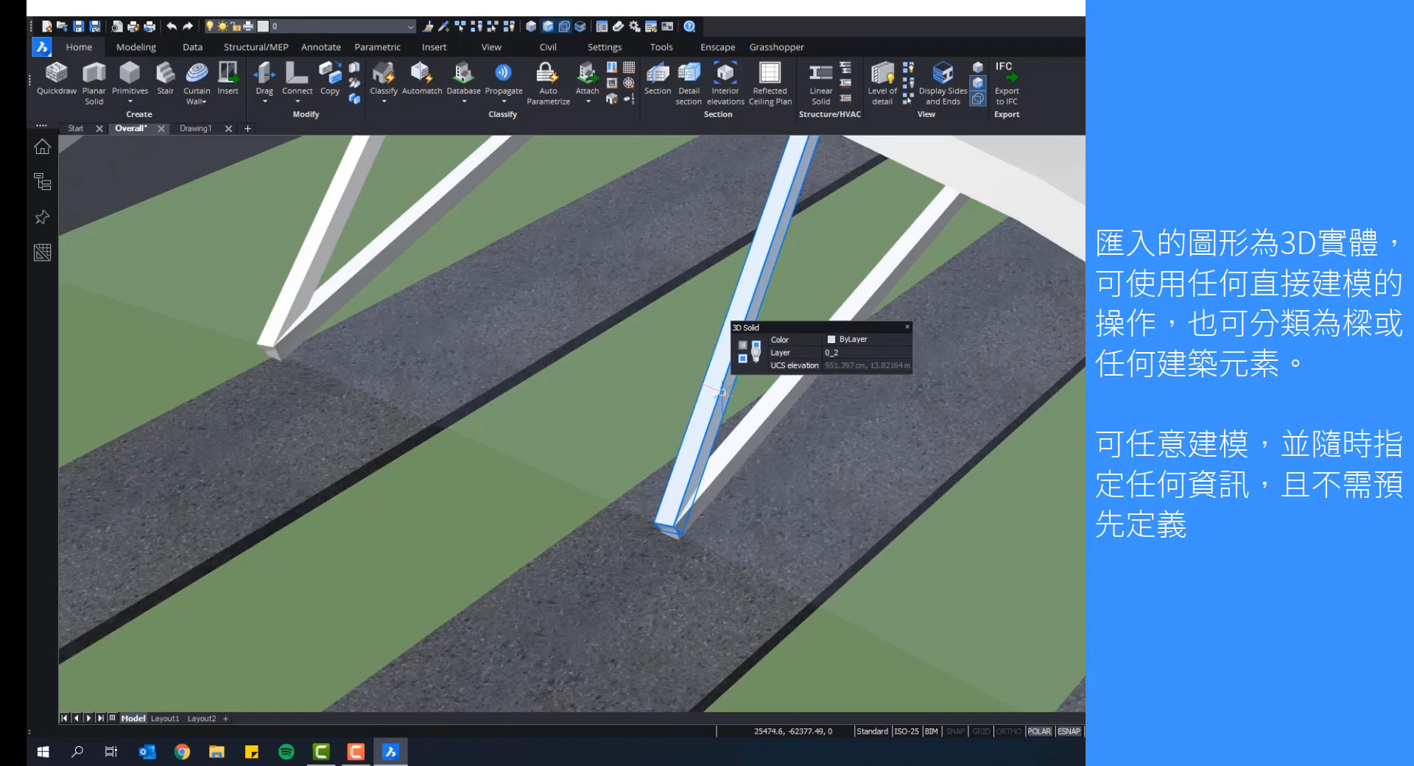
# Step: Push/pull the lower end face of one canopy strut outward by about 780 mm with entity snaps turned off
pyautogui.scroll(6, 671, 531)
pyautogui.keyDown('shift'); pyautogui.moveTo(694, 523); pyautogui.dragTo(701, 442, button='middle'); pyautogui.keyUp('shift')
pyautogui.moveTo(657, 551)
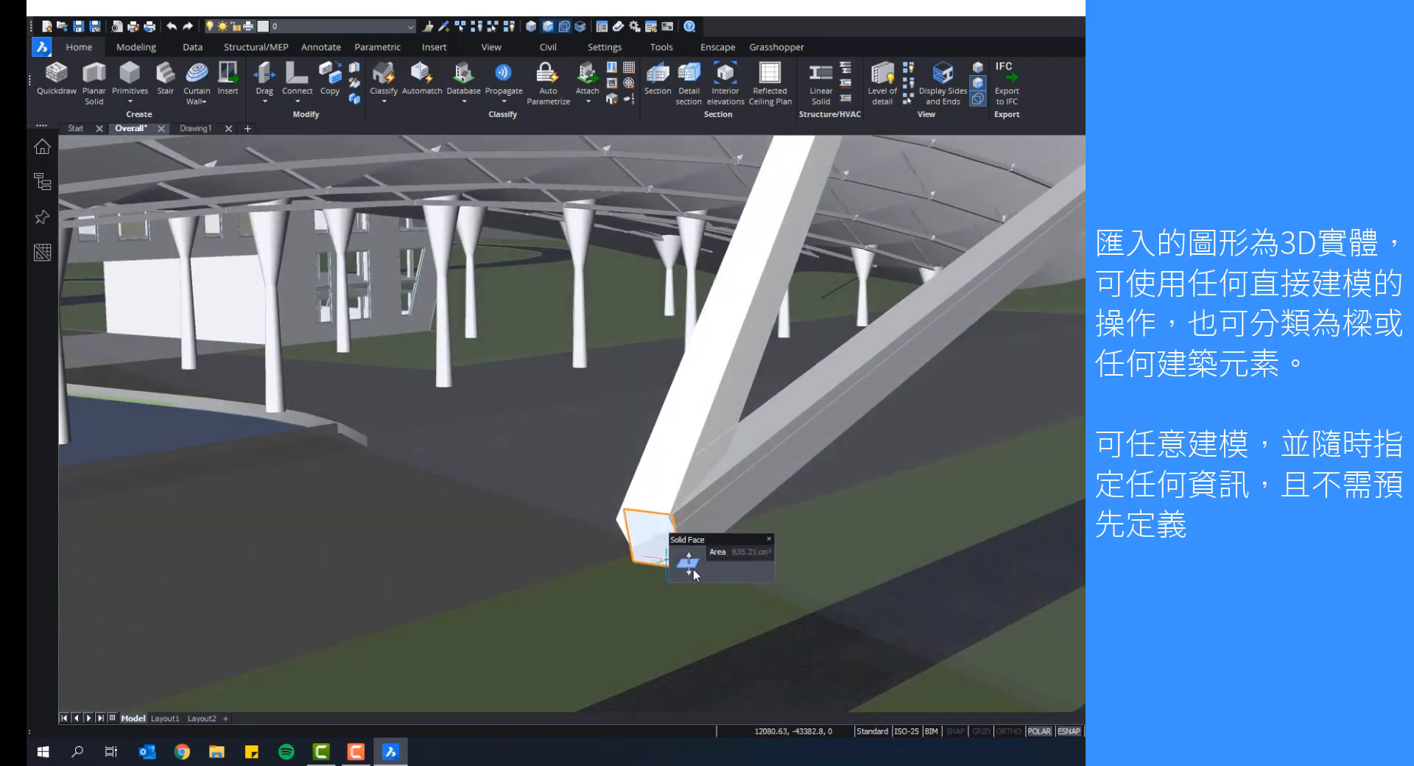
pyautogui.click(695, 568)
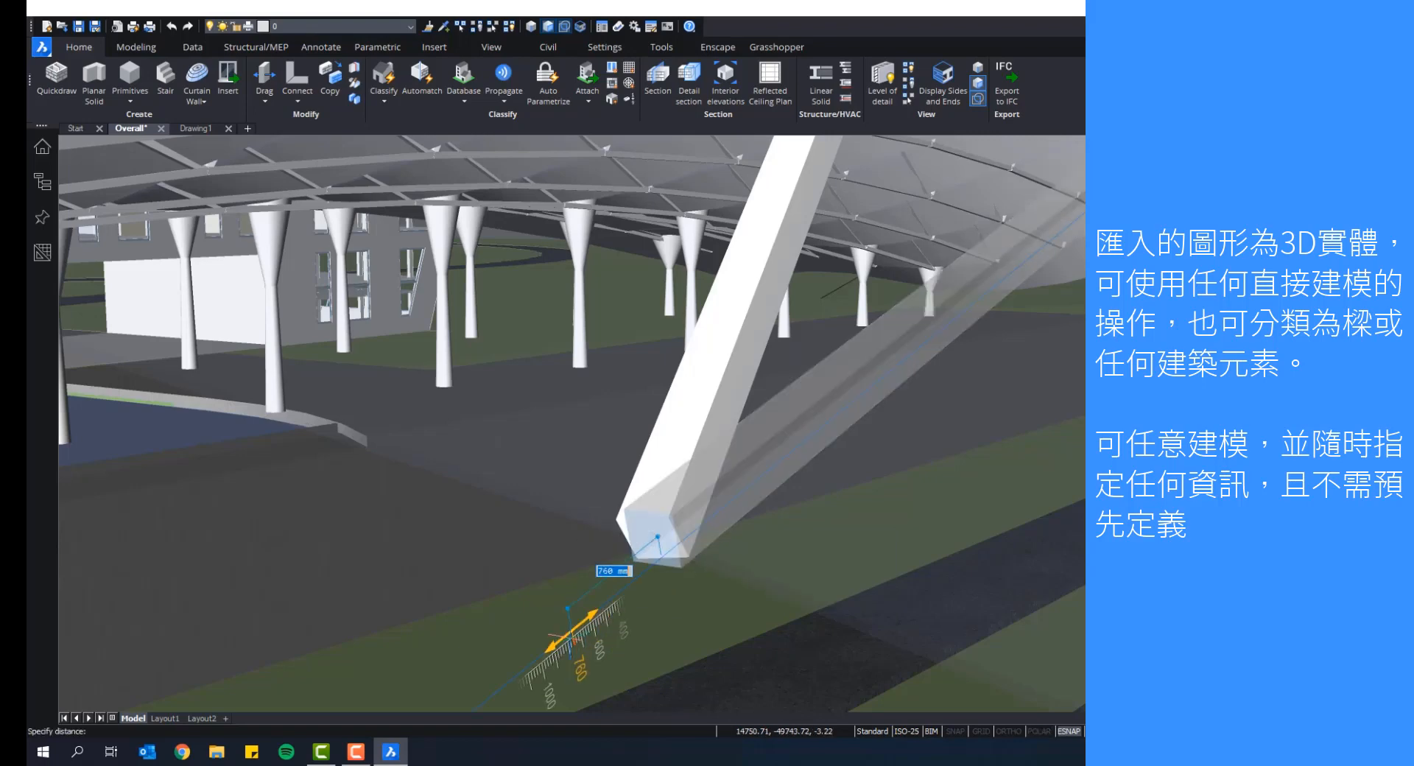
pyautogui.press('F3')
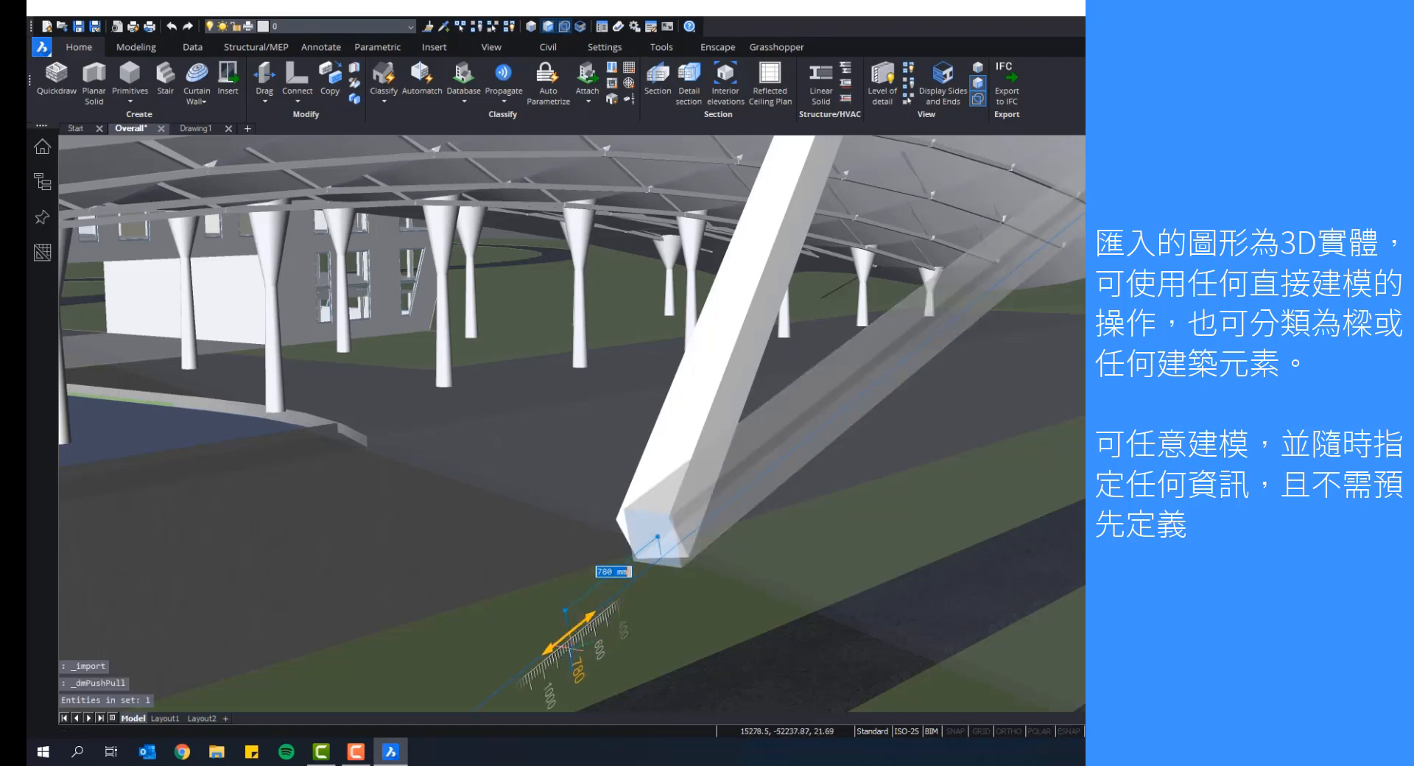
pyautogui.click(572, 646)
pyautogui.scroll(-5, 716, 504)
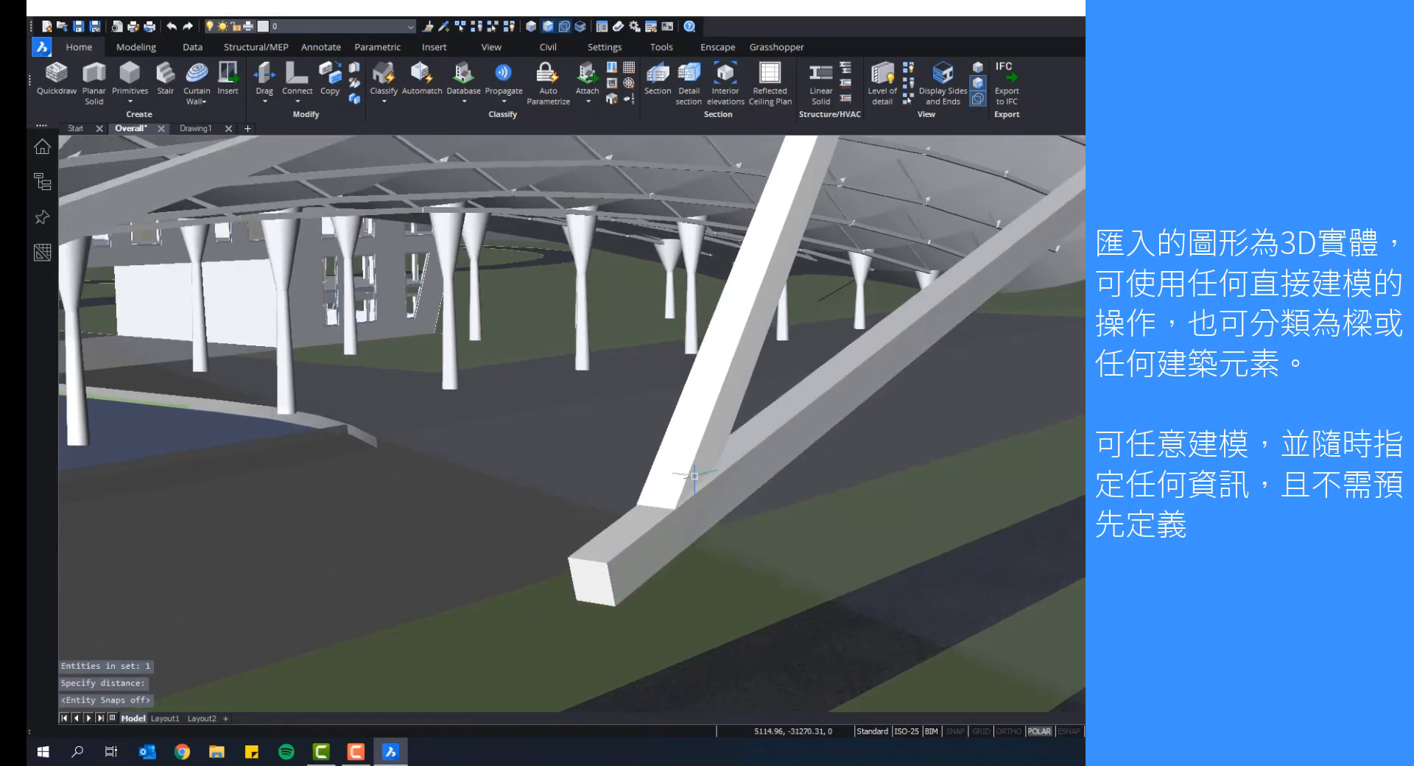
pyautogui.keyDown('shift'); pyautogui.moveTo(721, 391); pyautogui.dragTo(727, 455, button='middle'); pyautogui.keyUp('shift')
pyautogui.scroll(-10, 727, 455)
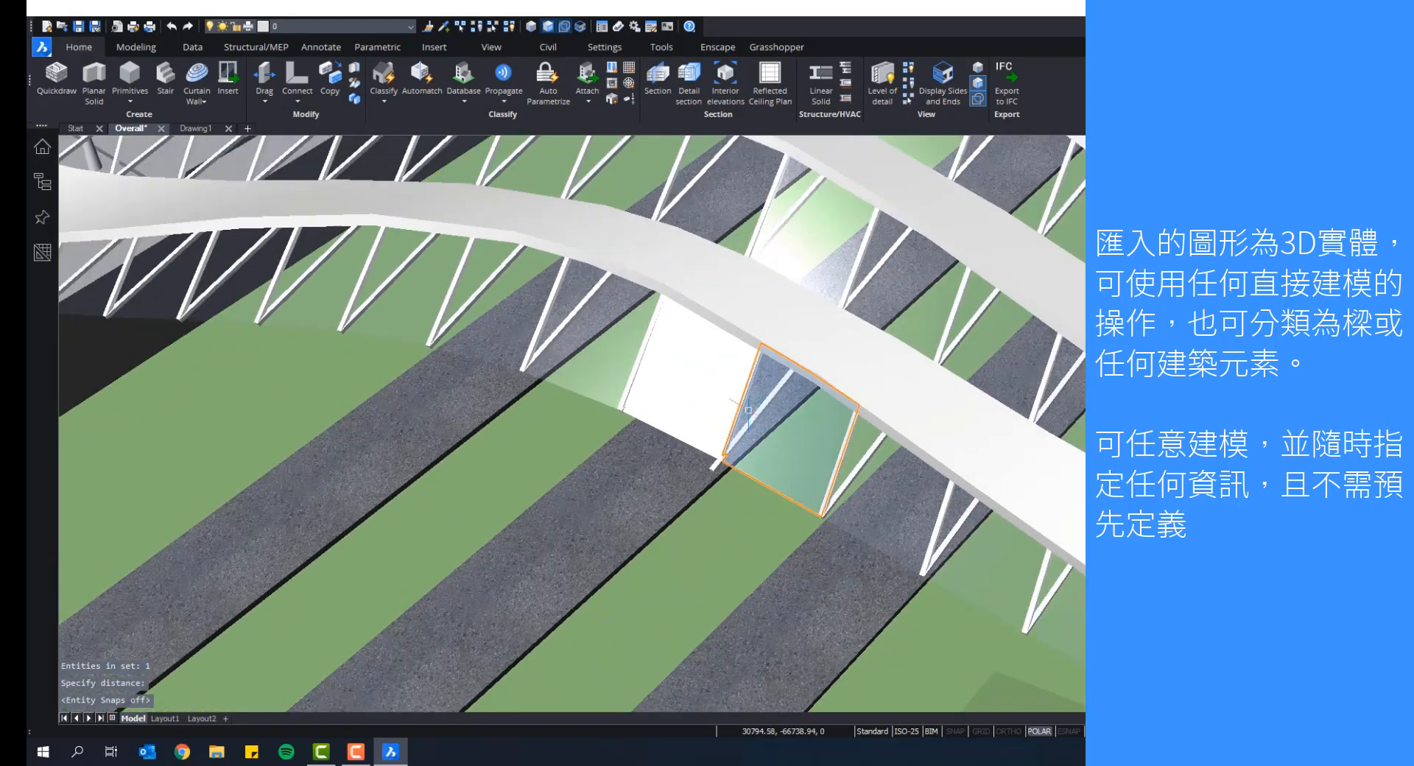
pyautogui.scroll(-10, 728, 455)
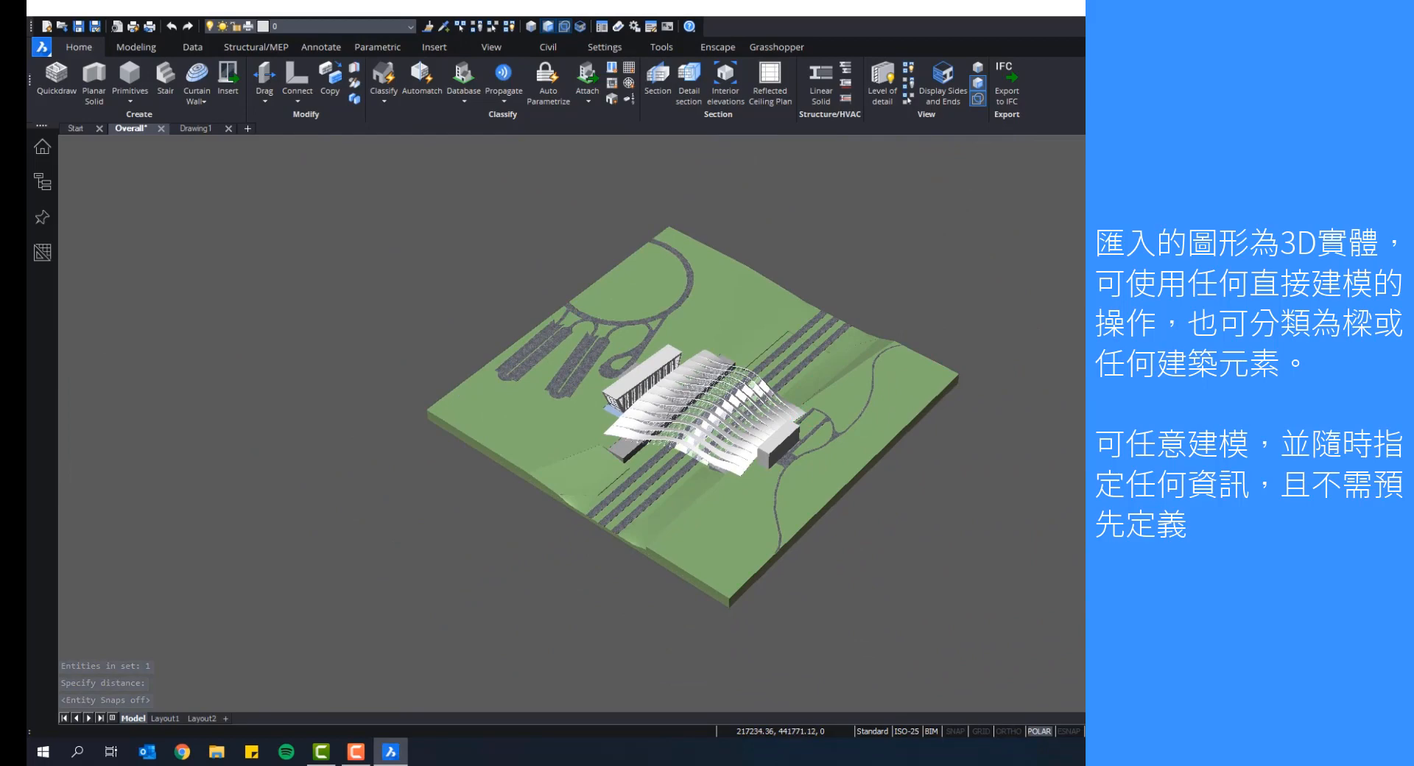
# Step: Examine the canopy, the station buildings and the surrounding site model from several angles and distances
pyautogui.scroll(2, 669, 379)
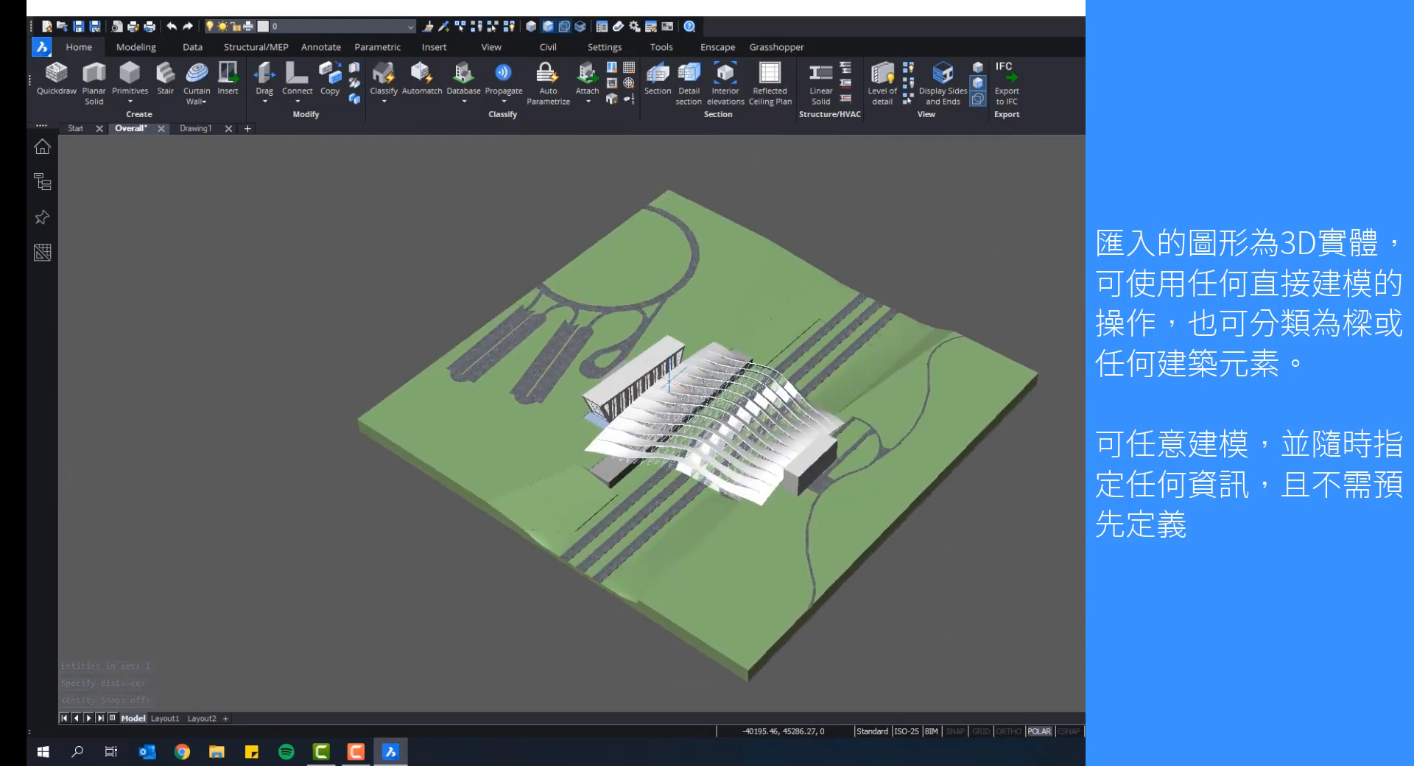
pyautogui.moveTo(669, 379); pyautogui.dragTo(767, 319, button='middle')
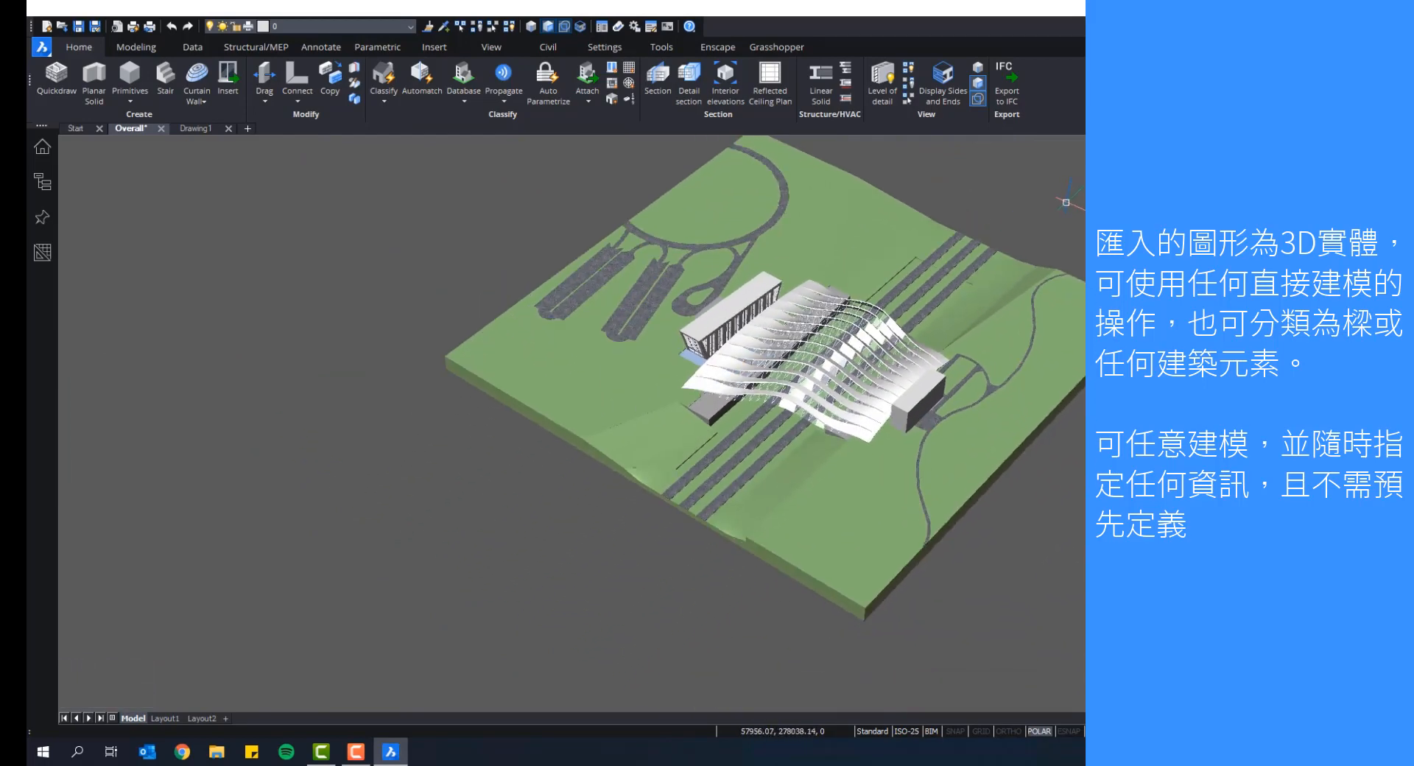
pyautogui.moveTo(1066, 202); pyautogui.dragTo(1026, 252, button='middle')
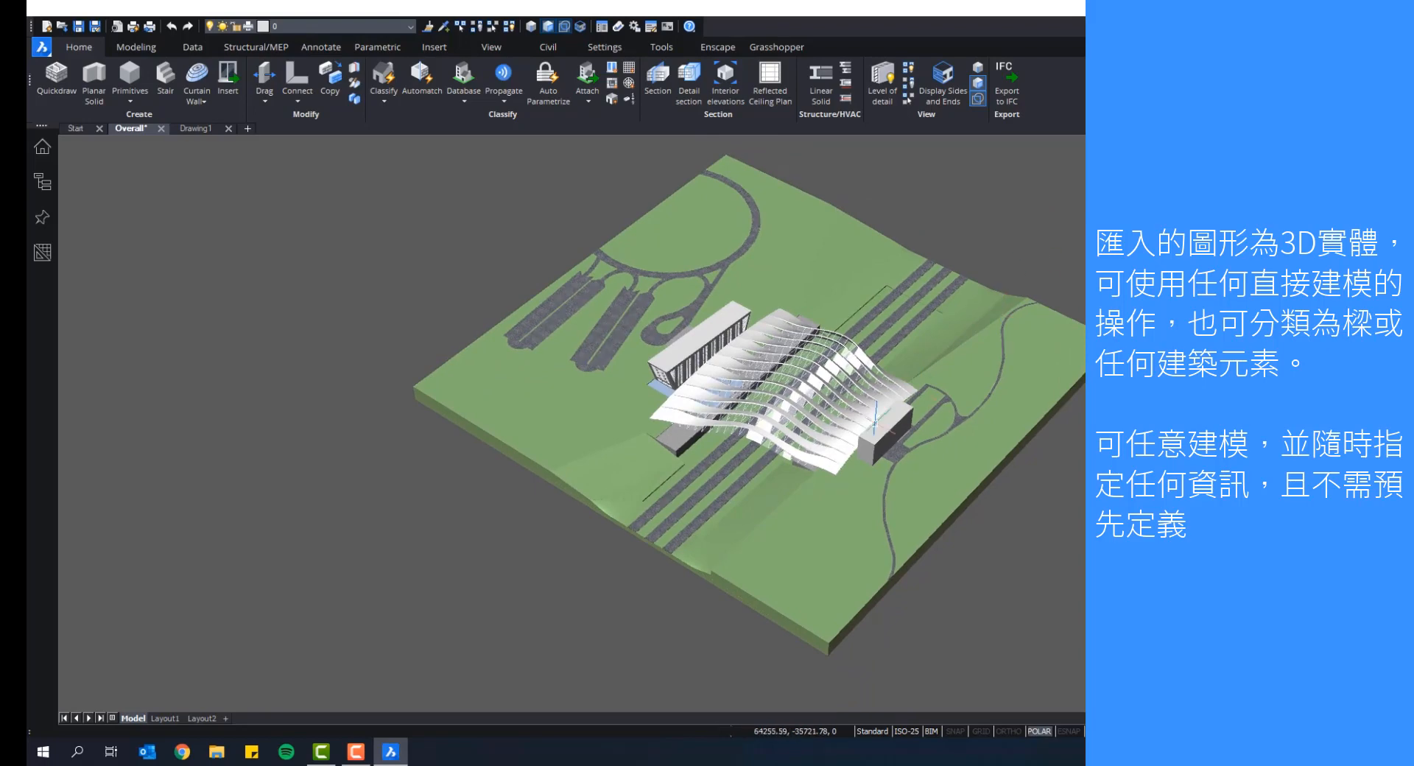
pyautogui.keyDown('shift'); pyautogui.moveTo(1024, 252); pyautogui.dragTo(1083, 383, button='middle'); pyautogui.keyUp('shift')
pyautogui.keyDown('shift'); pyautogui.moveTo(693, 445); pyautogui.dragTo(821, 424, button='middle'); pyautogui.keyUp('shift')
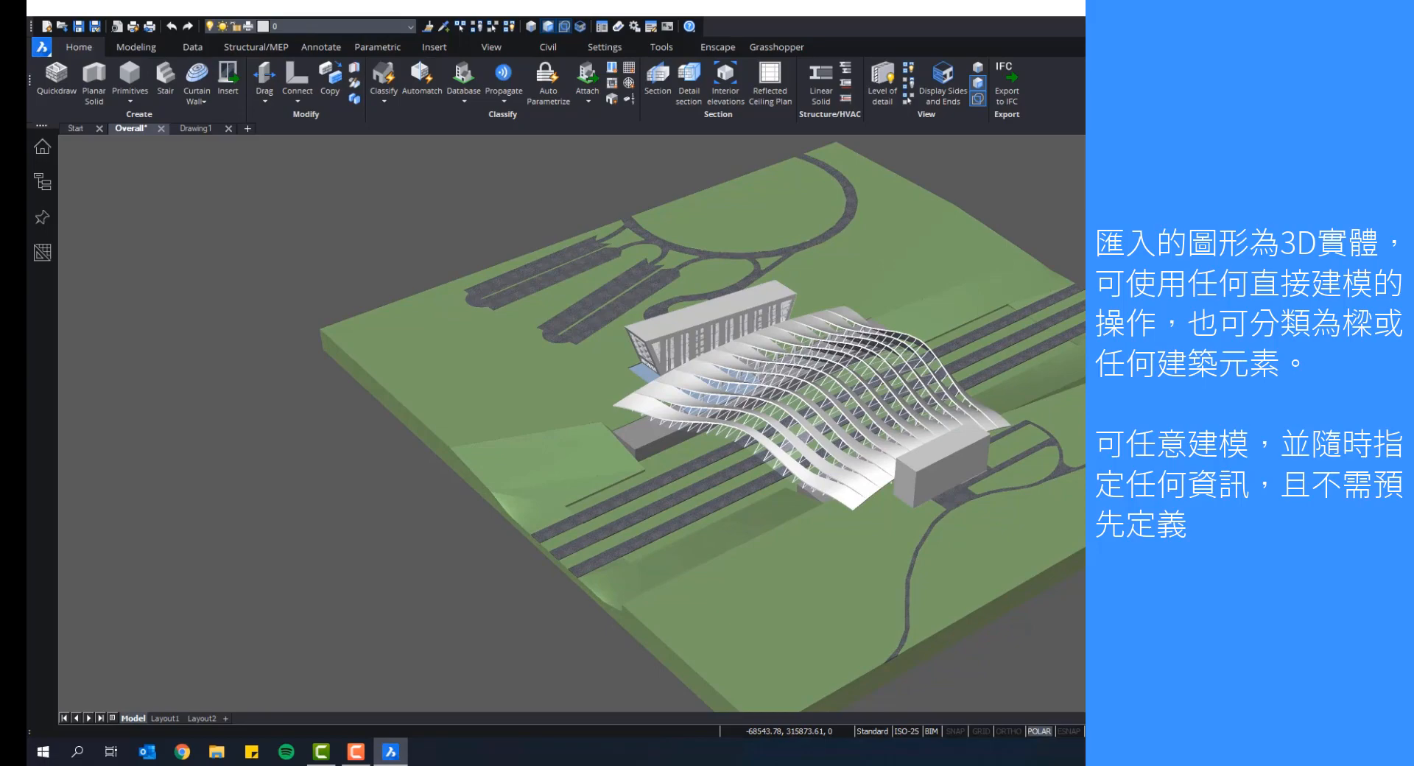
pyautogui.scroll(3, 890, 493)
pyautogui.moveTo(889, 496)
pyautogui.keyDown('shift'); pyautogui.mouseDown(button='middle')
pyautogui.moveTo(821, 521)
pyautogui.moveTo(814, 496)
pyautogui.moveTo(868, 473)
pyautogui.mouseUp(button='middle'); pyautogui.keyUp('shift')
pyautogui.keyDown('shift'); pyautogui.moveTo(750, 514); pyautogui.dragTo(887, 364, button='middle'); pyautogui.keyUp('shift')
pyautogui.moveTo(894, 358)
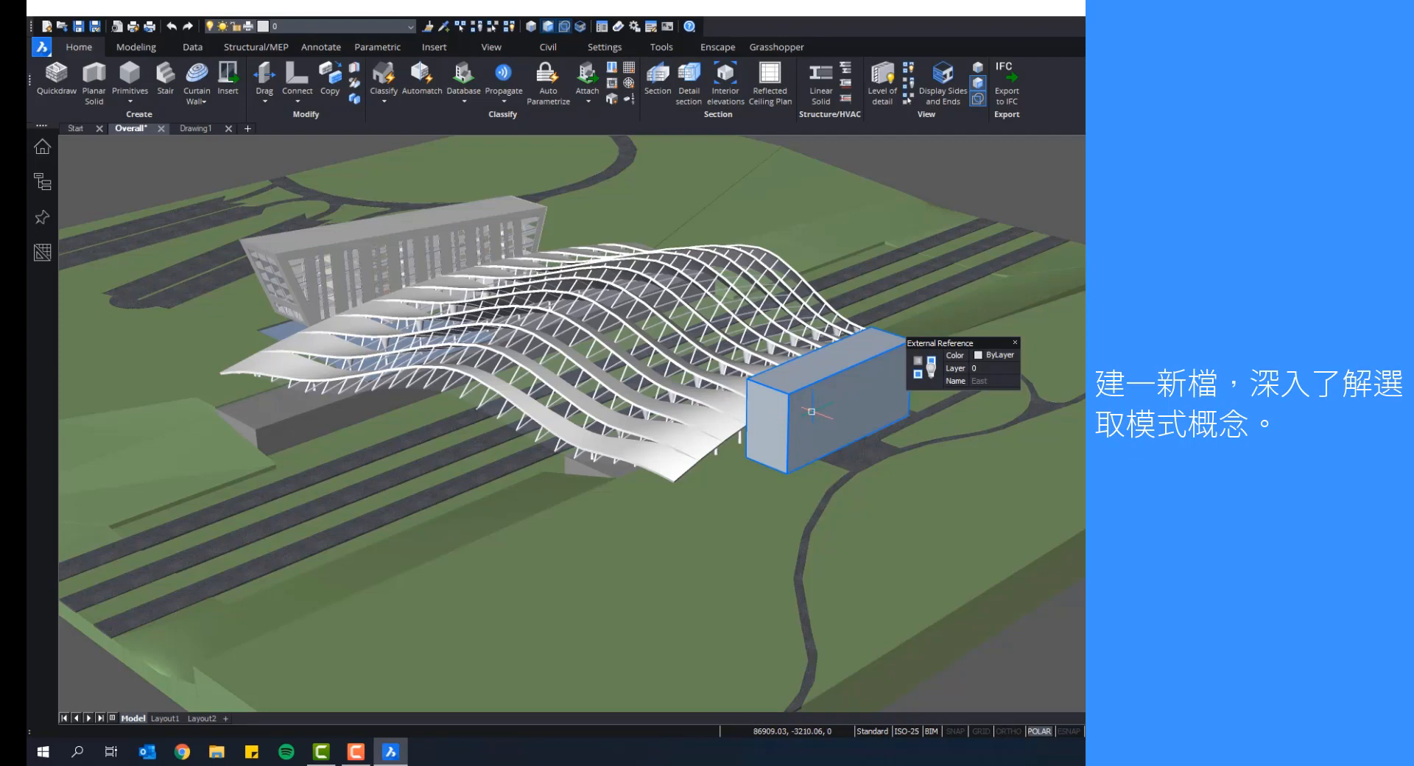
pyautogui.scroll(-6, 813, 413)
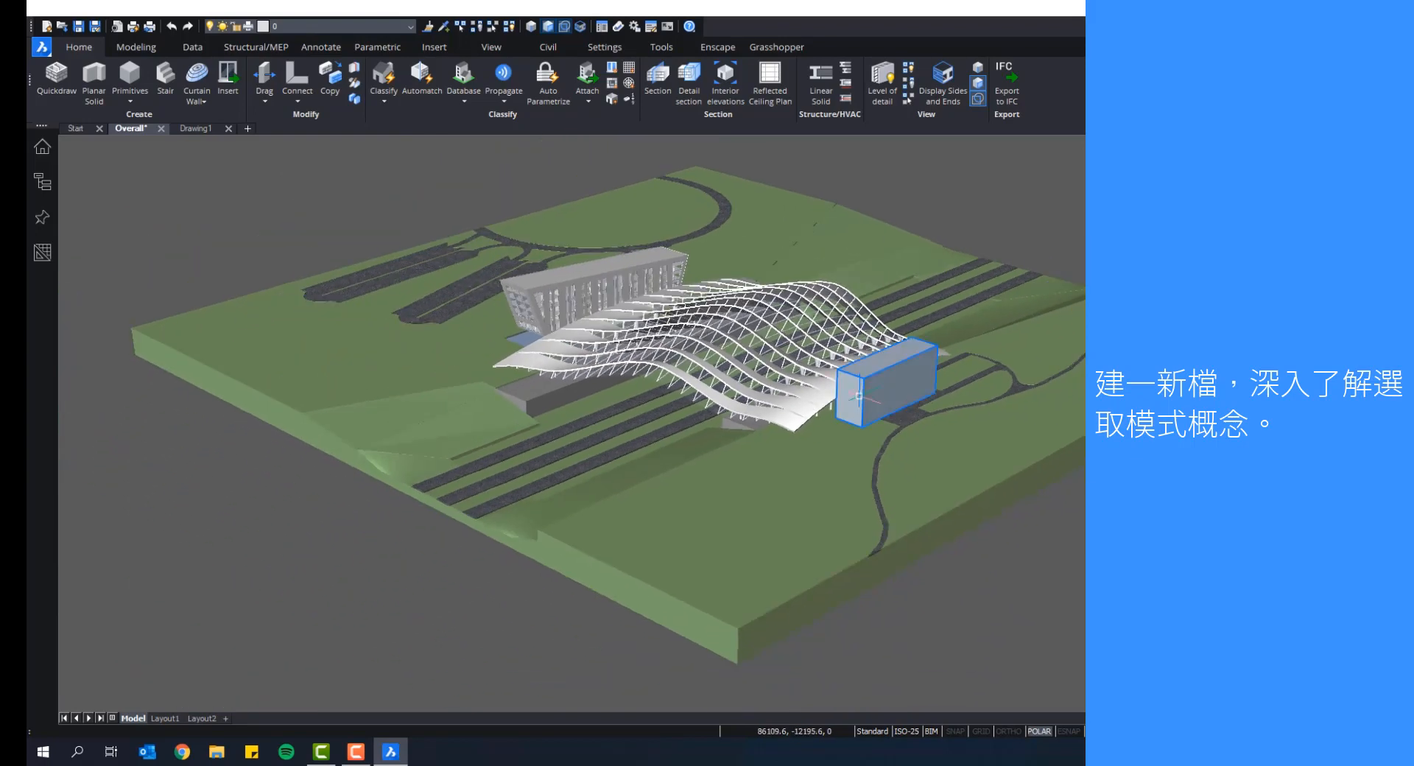
# Step: In Drawing1, draw a solid box at the origin about 16.8 m by 12.8 m and 11.6 m high
pyautogui.click(193, 129)
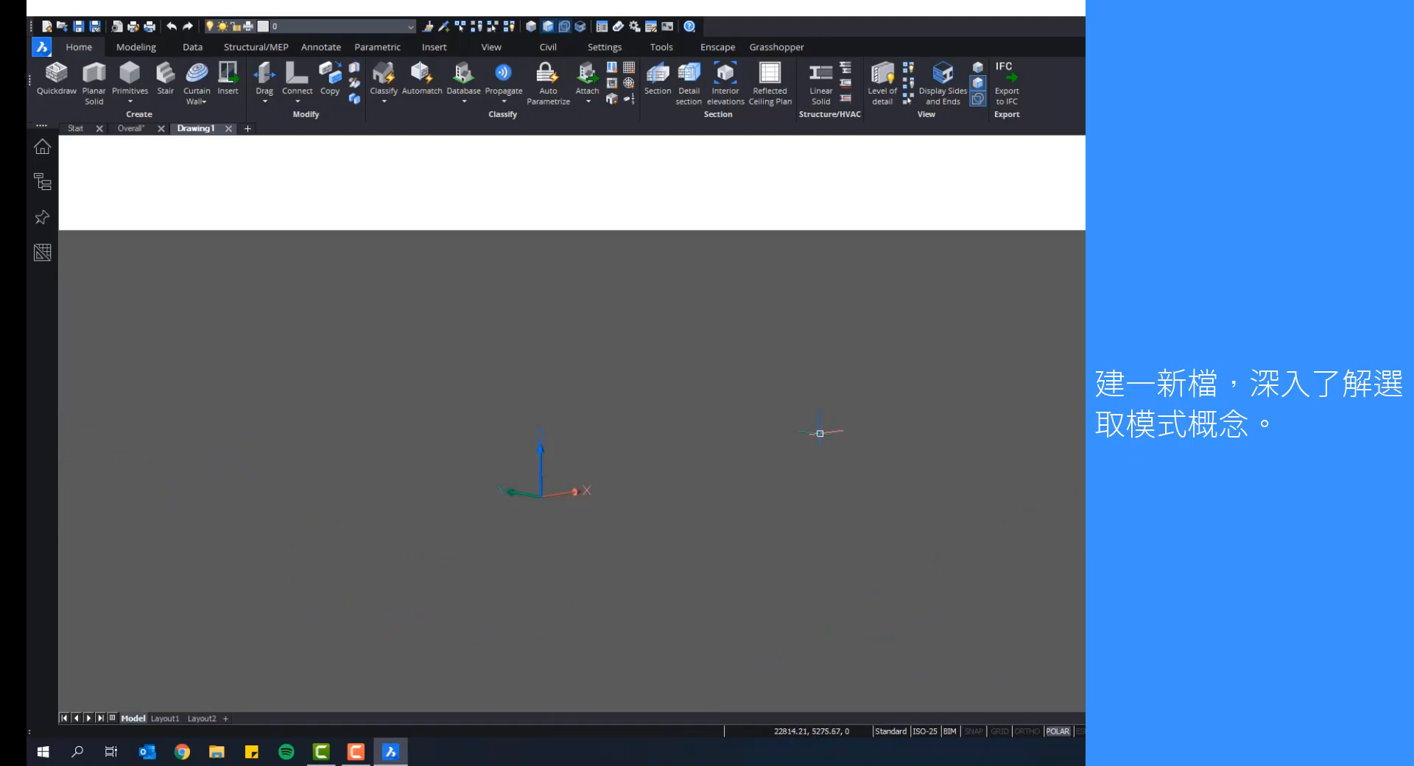
pyautogui.moveTo(647, 419); pyautogui.dragTo(727, 414, button='middle')
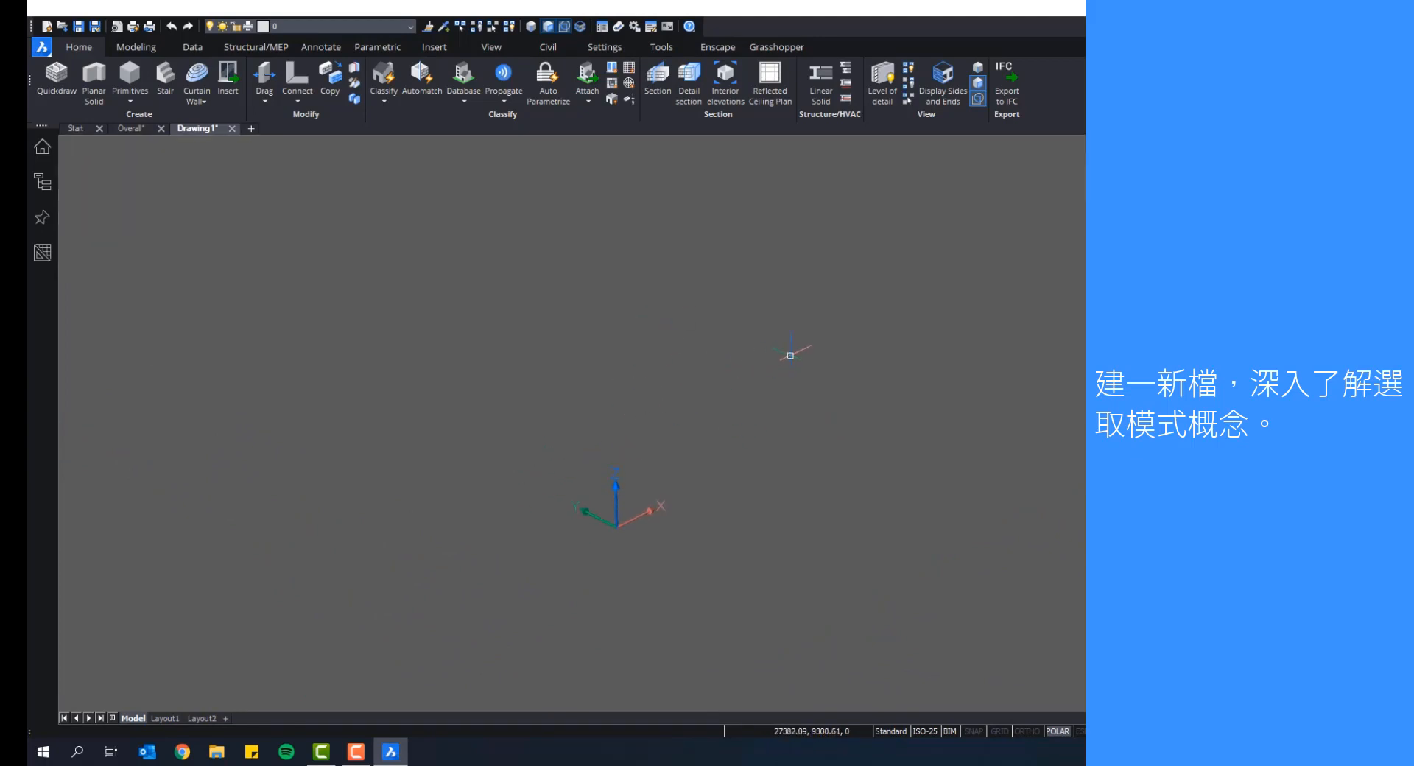
pyautogui.click(129, 74)
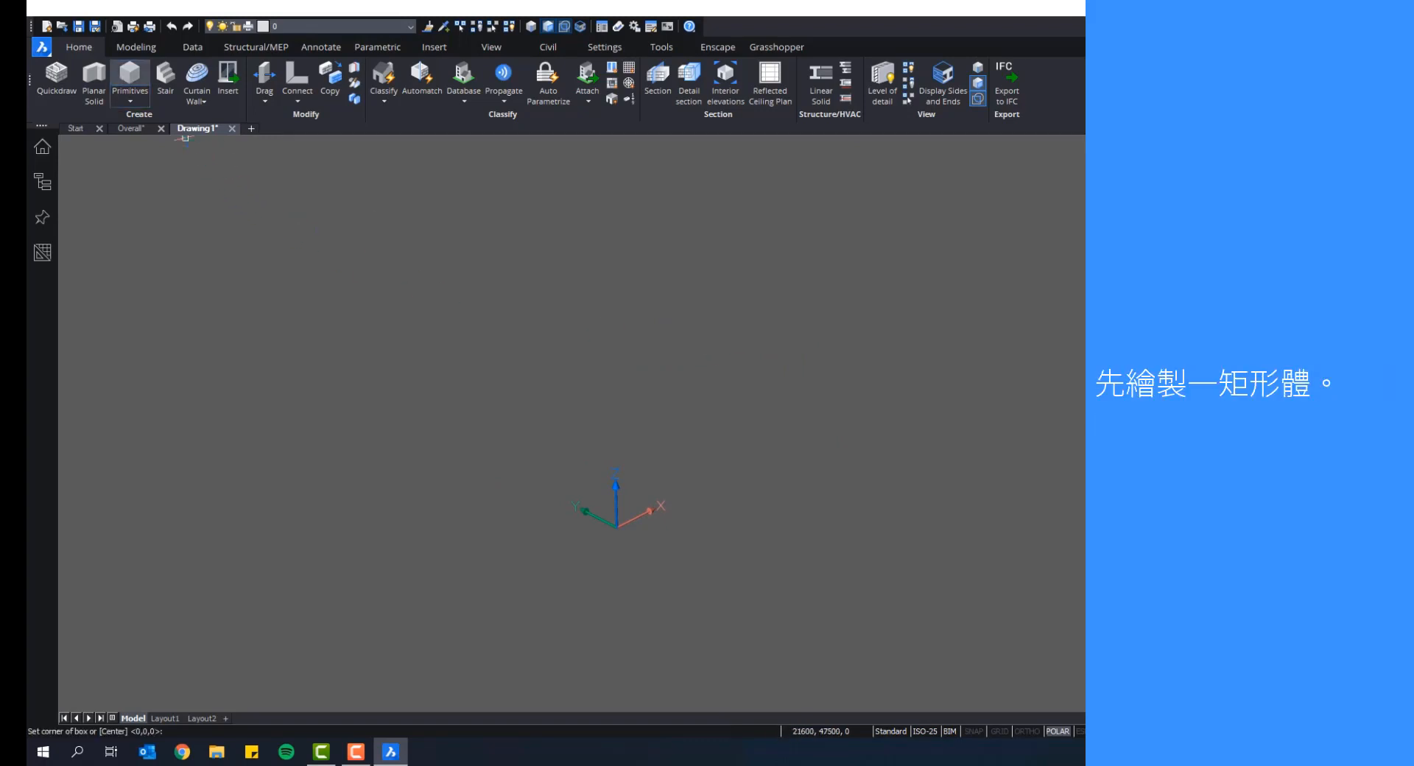
pyautogui.click(616, 525)
pyautogui.click(788, 438)
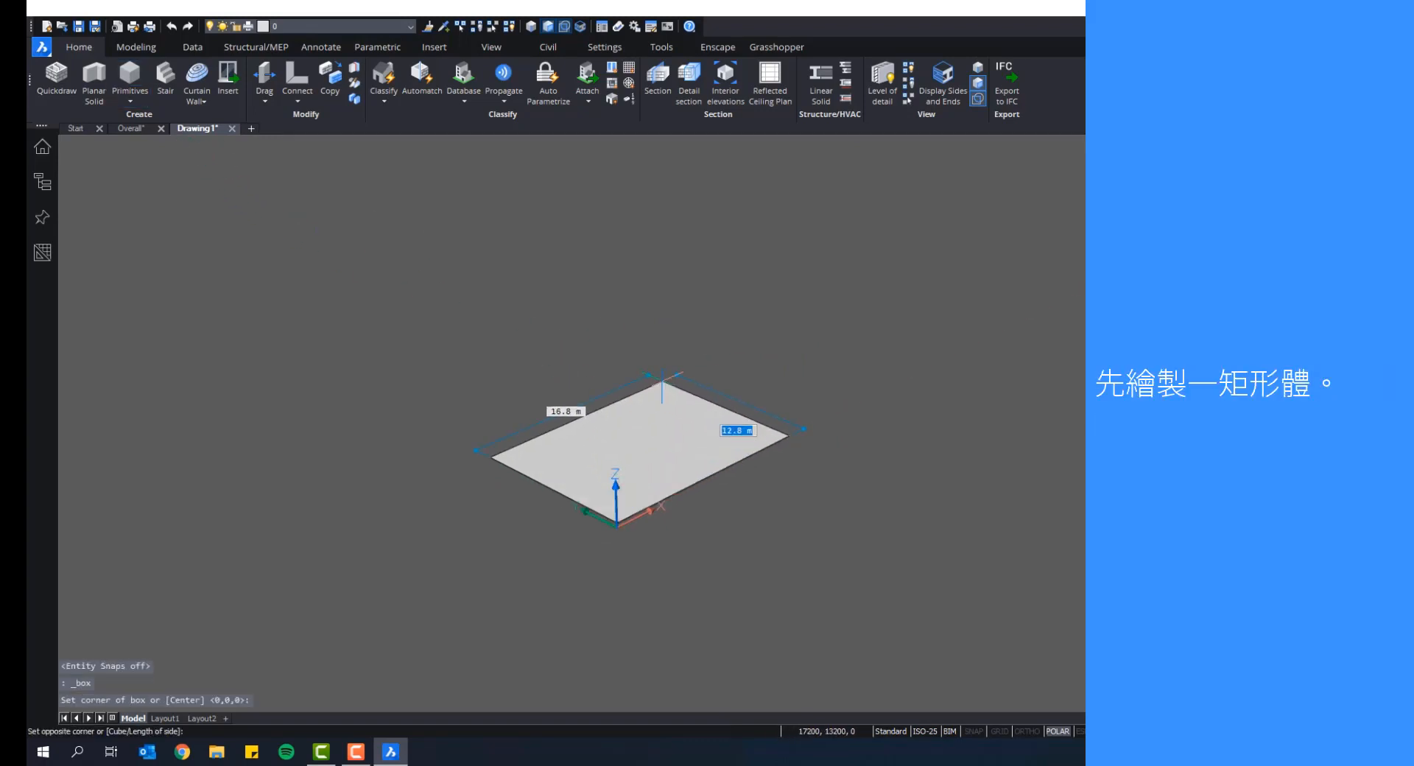
pyautogui.click(670, 239)
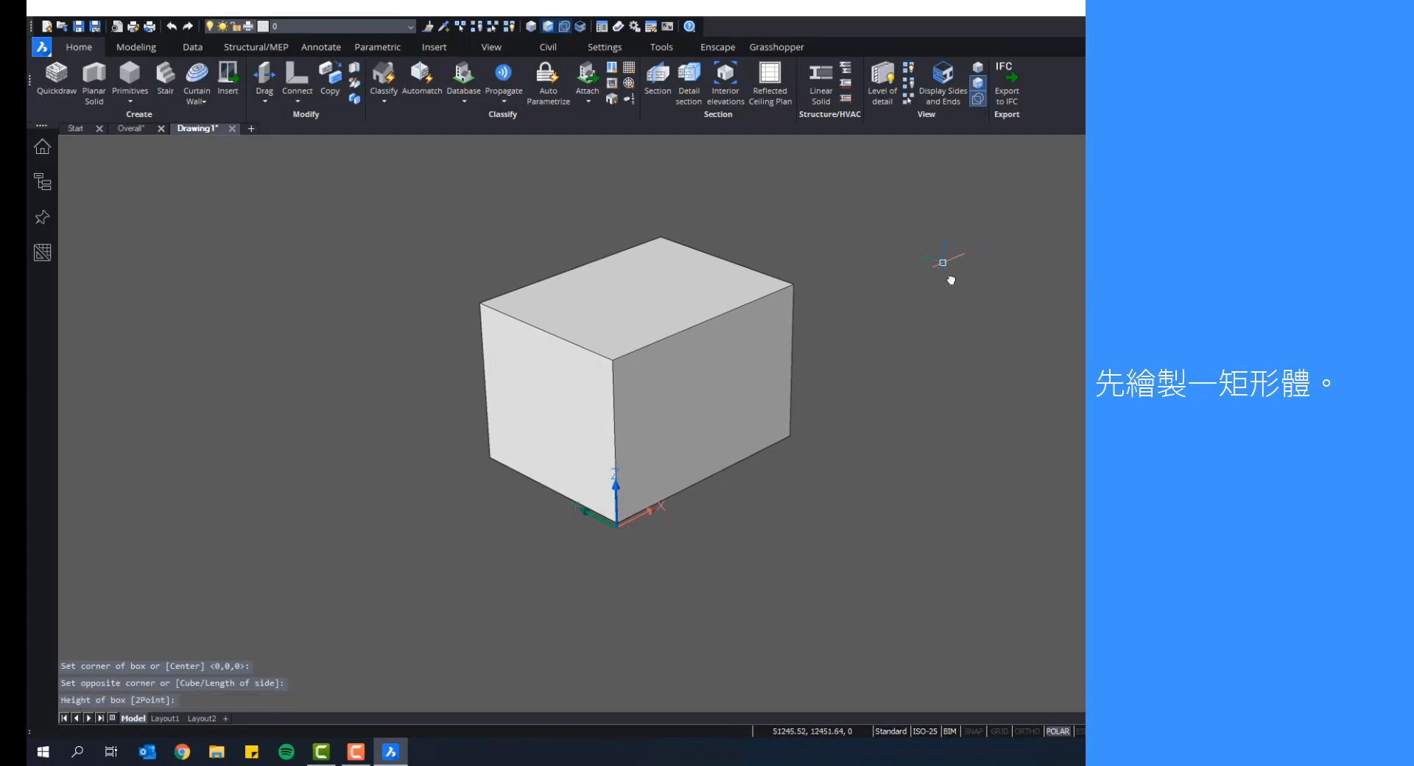
pyautogui.moveTo(950, 278); pyautogui.dragTo(882, 472, button='middle')
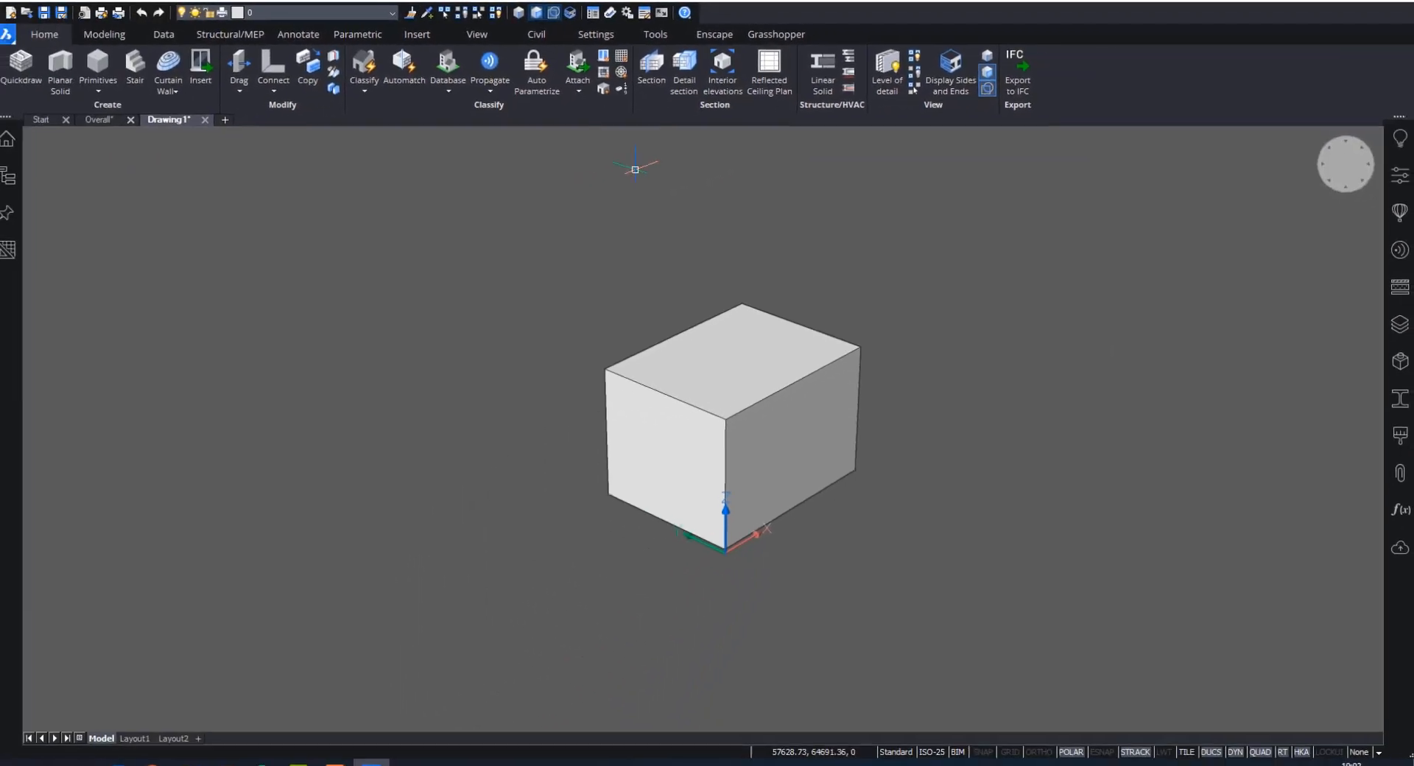
# Step: Turn off all selection modes, select the whole box to review its 3D solid properties, and clear the selection
pyautogui.click(559, 14)
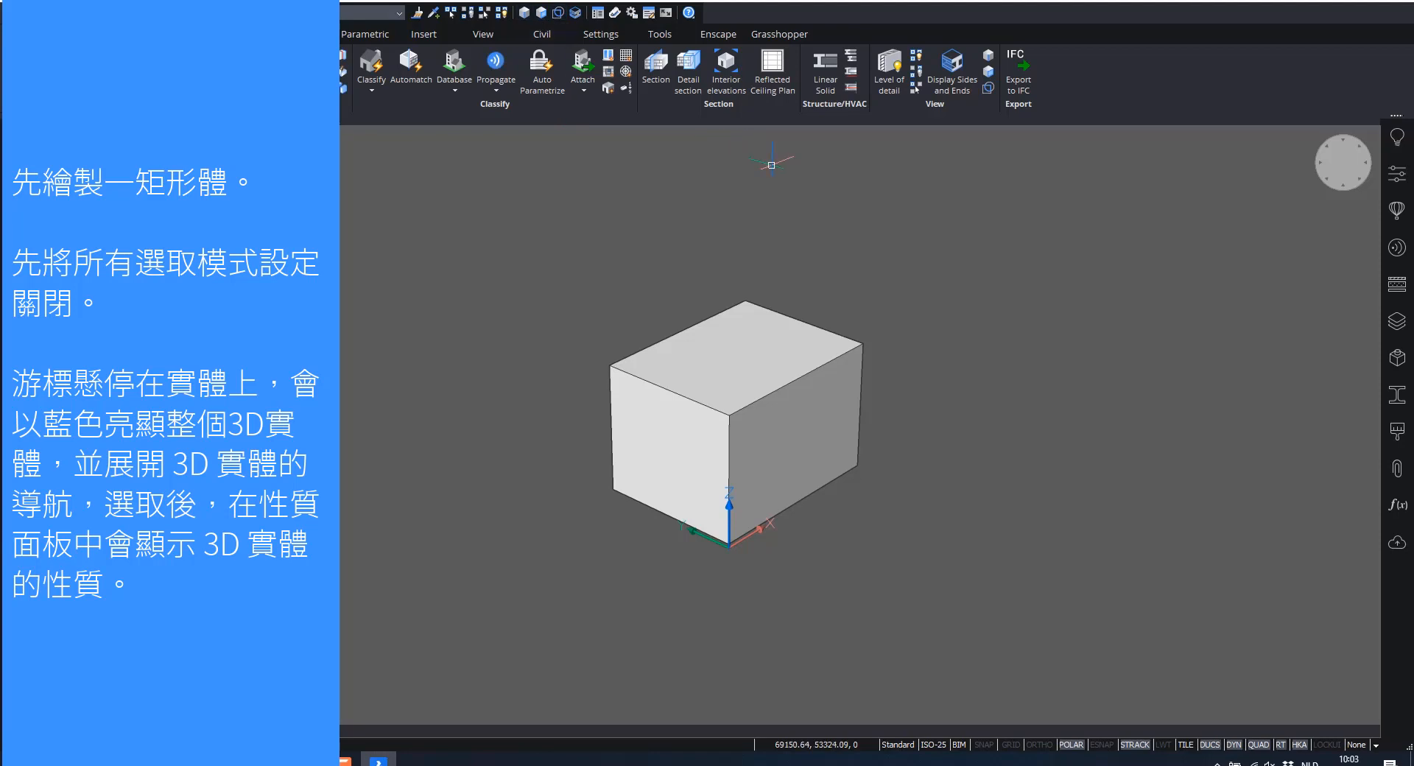
pyautogui.moveTo(751, 348)
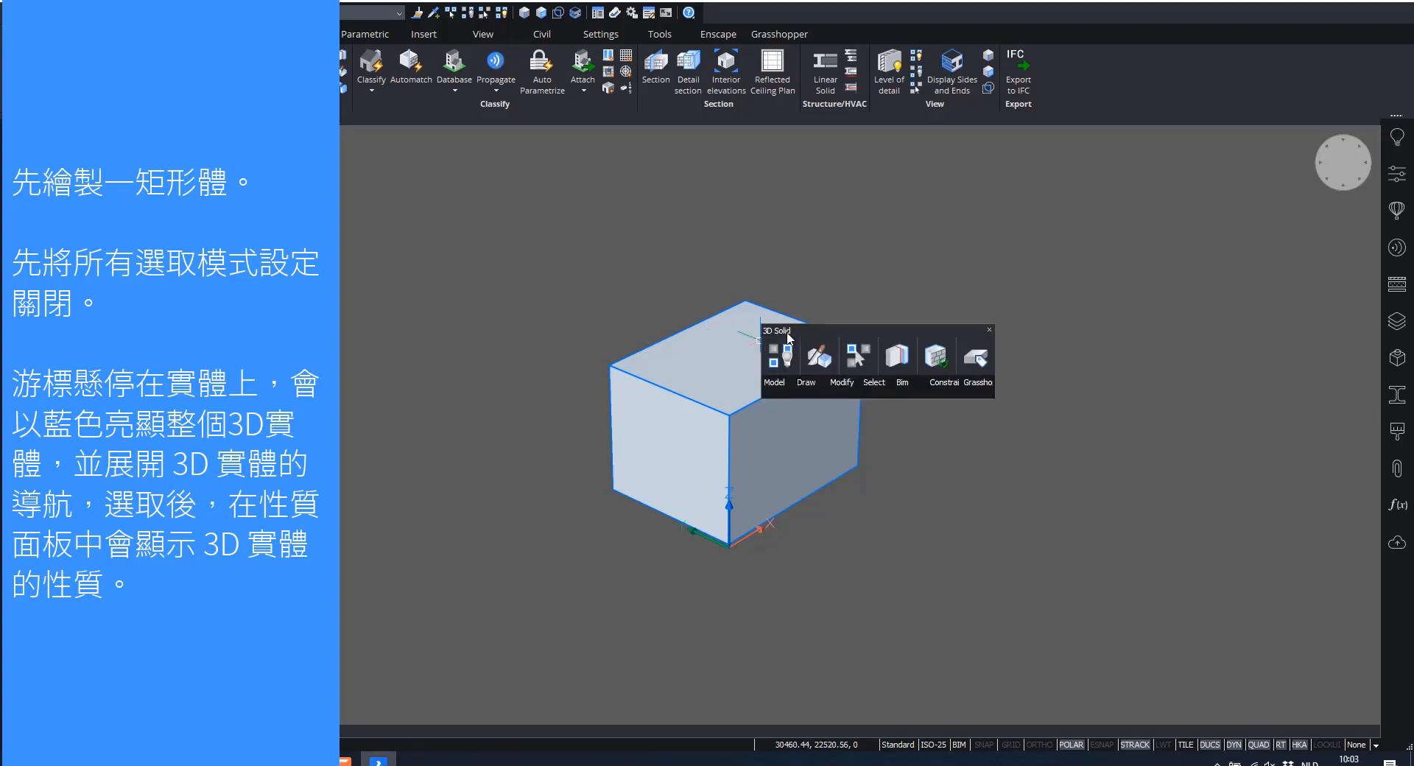
pyautogui.click(729, 343)
pyautogui.click(1399, 197)
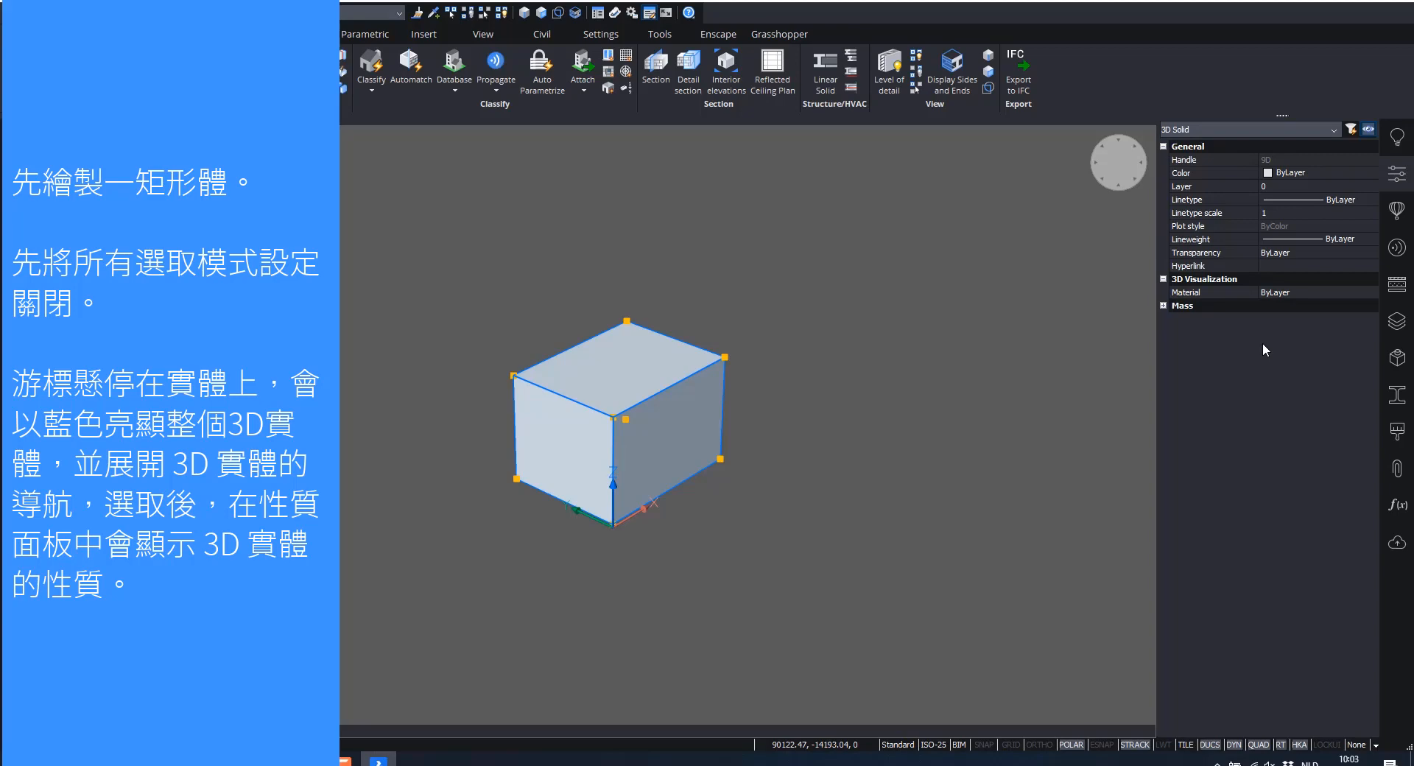
pyautogui.click(1397, 174)
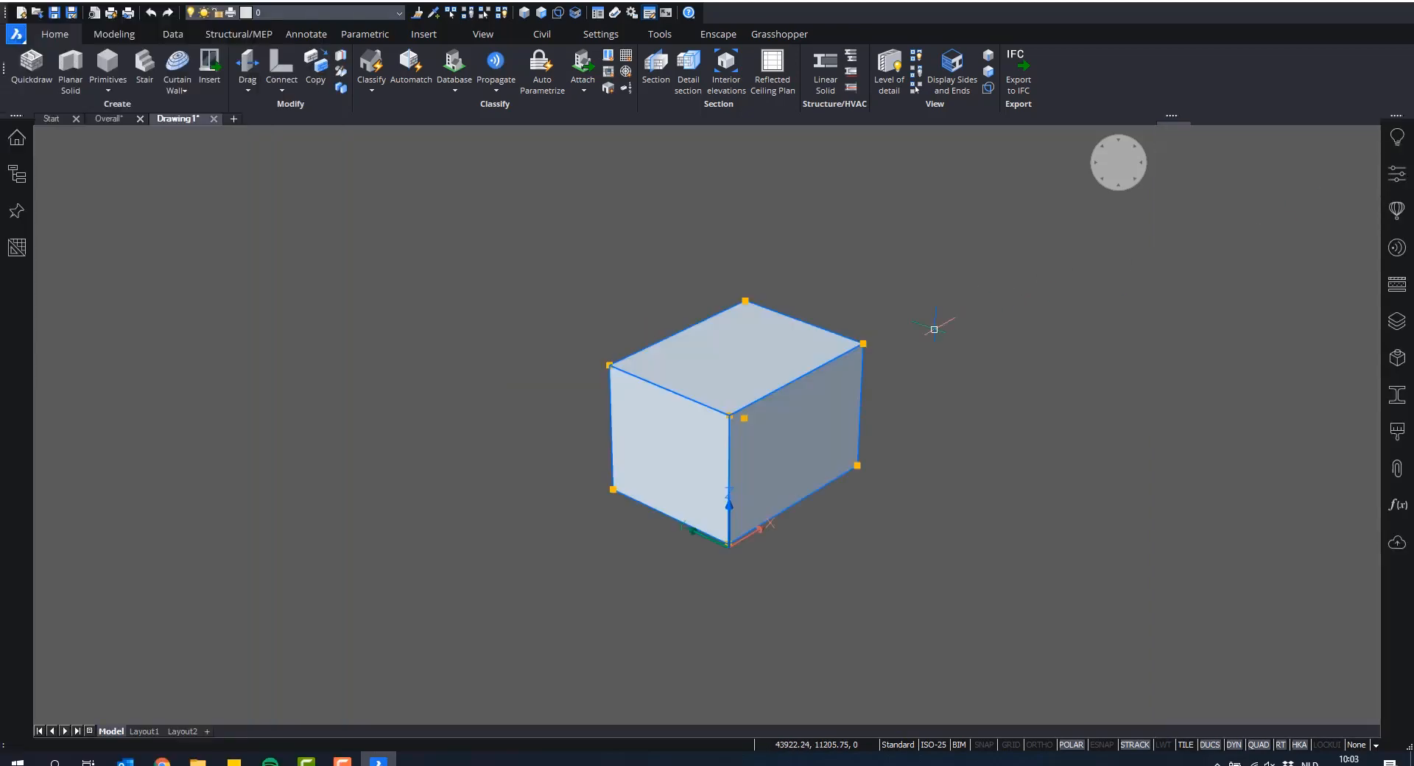
pyautogui.press('Escape')
pyautogui.click(795, 364)
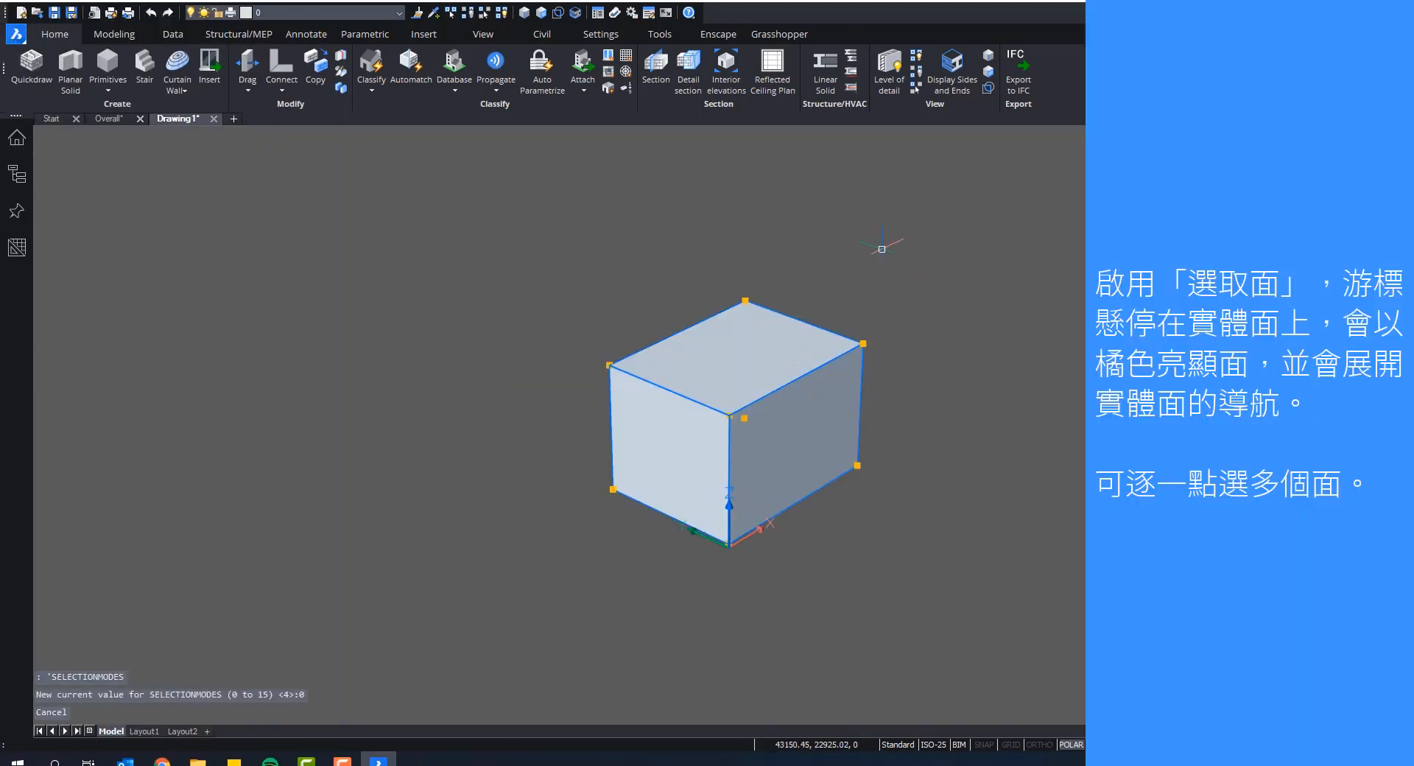
pyautogui.press('Escape')
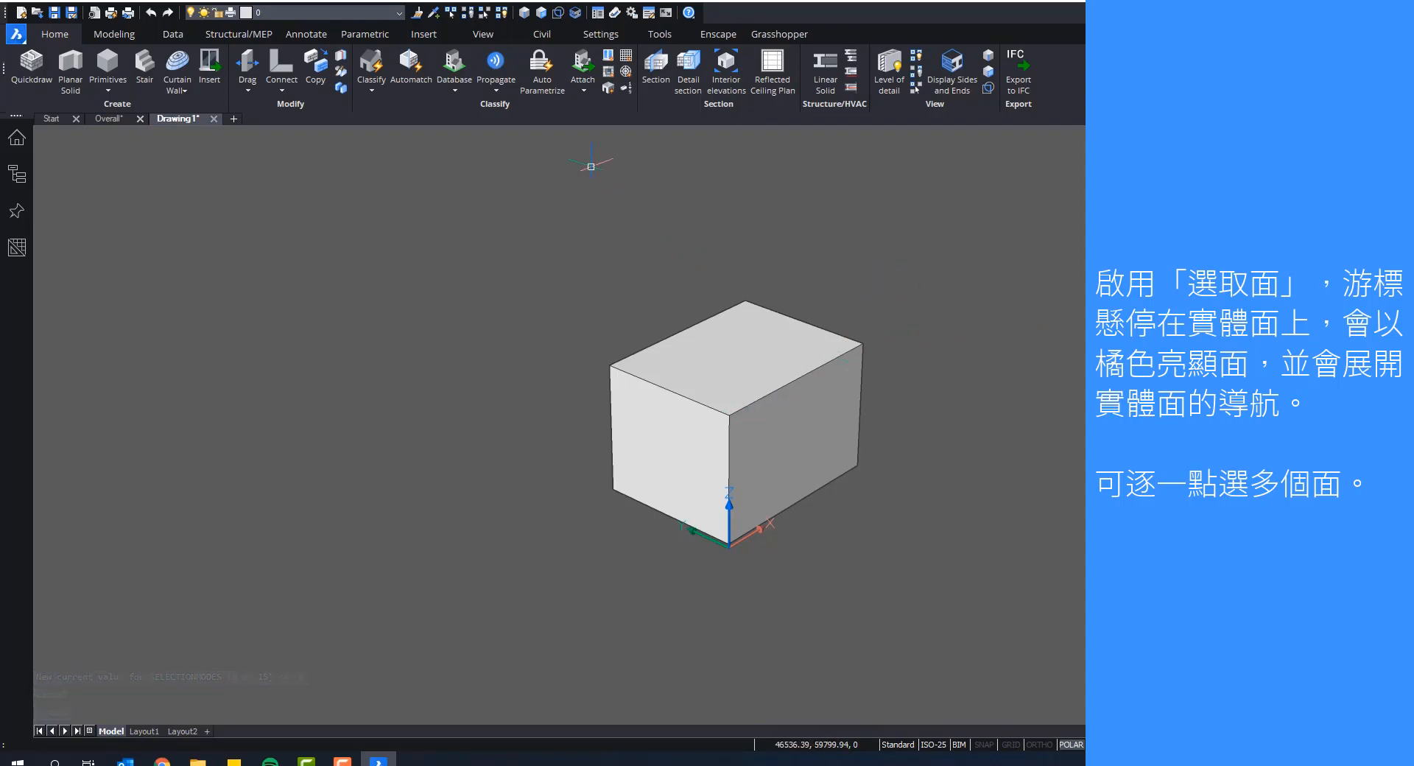
# Step: Enable face selection, select the box's top face and its two visible side faces, and clear the selection
pyautogui.click(541, 14)
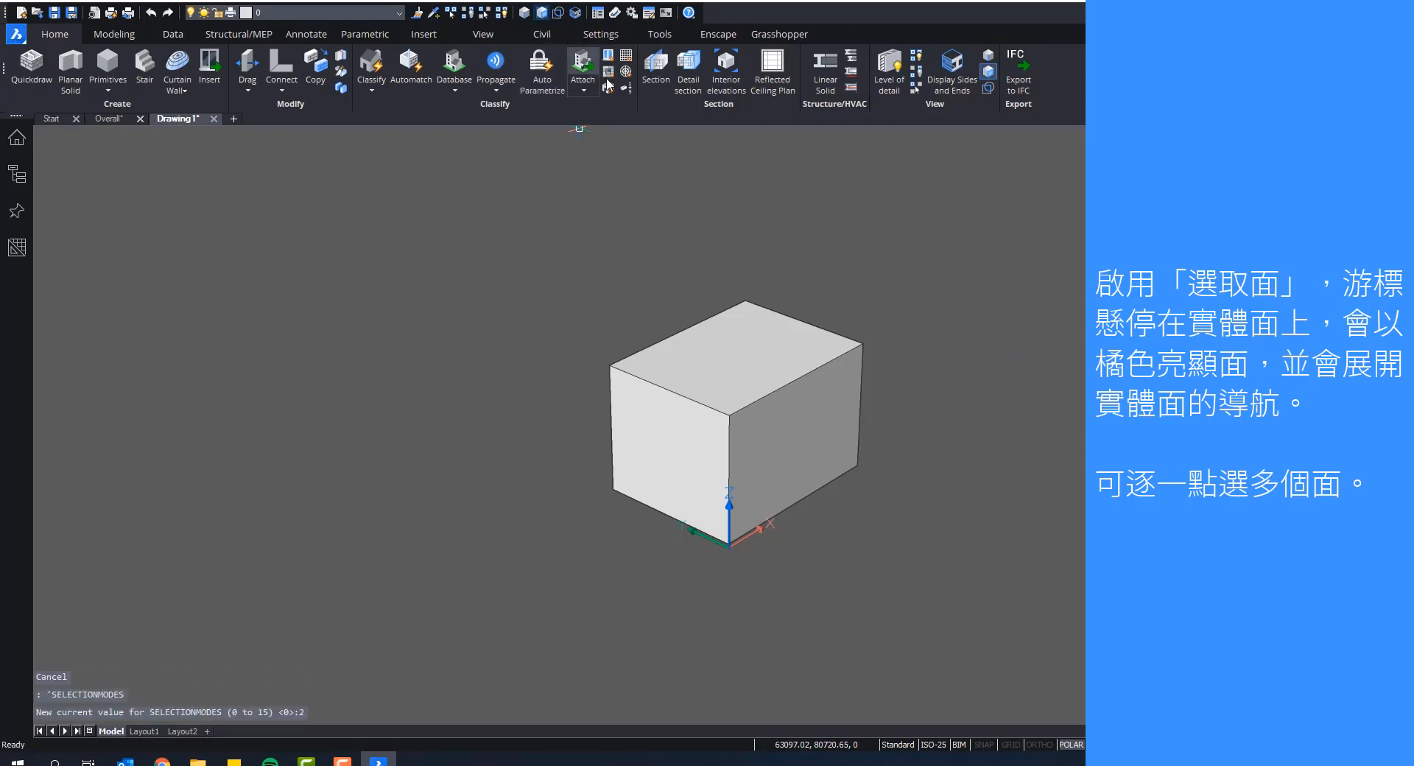
pyautogui.moveTo(731, 355)
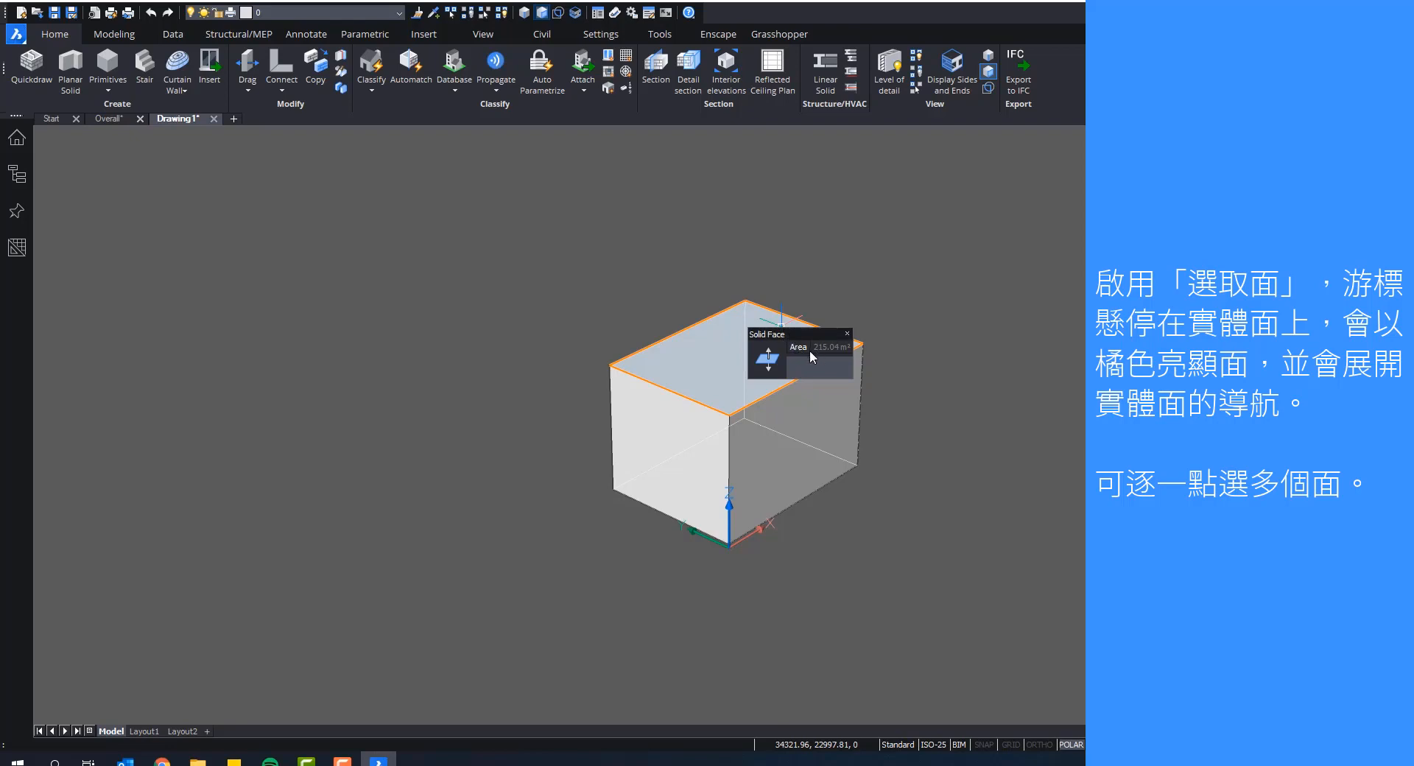
pyautogui.click(722, 356)
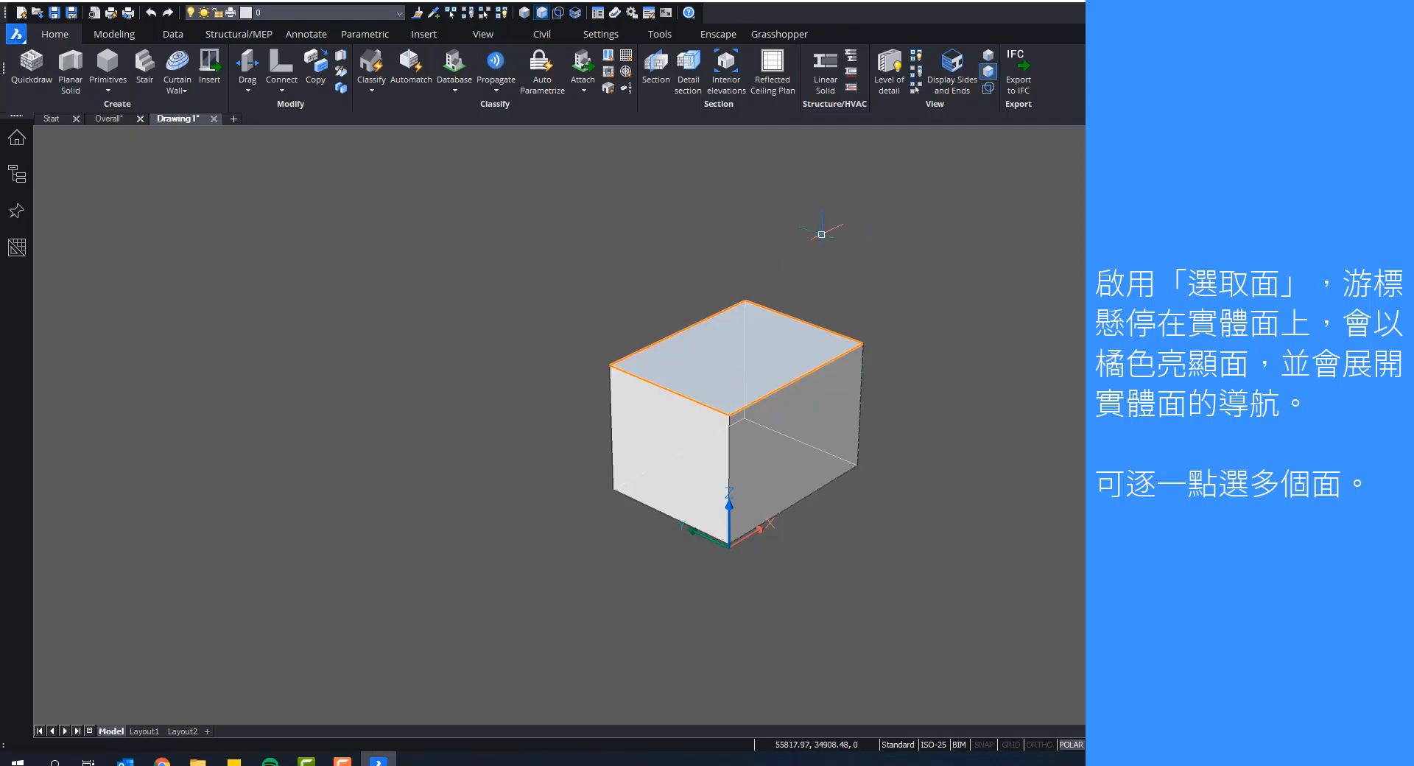
pyautogui.click(809, 447)
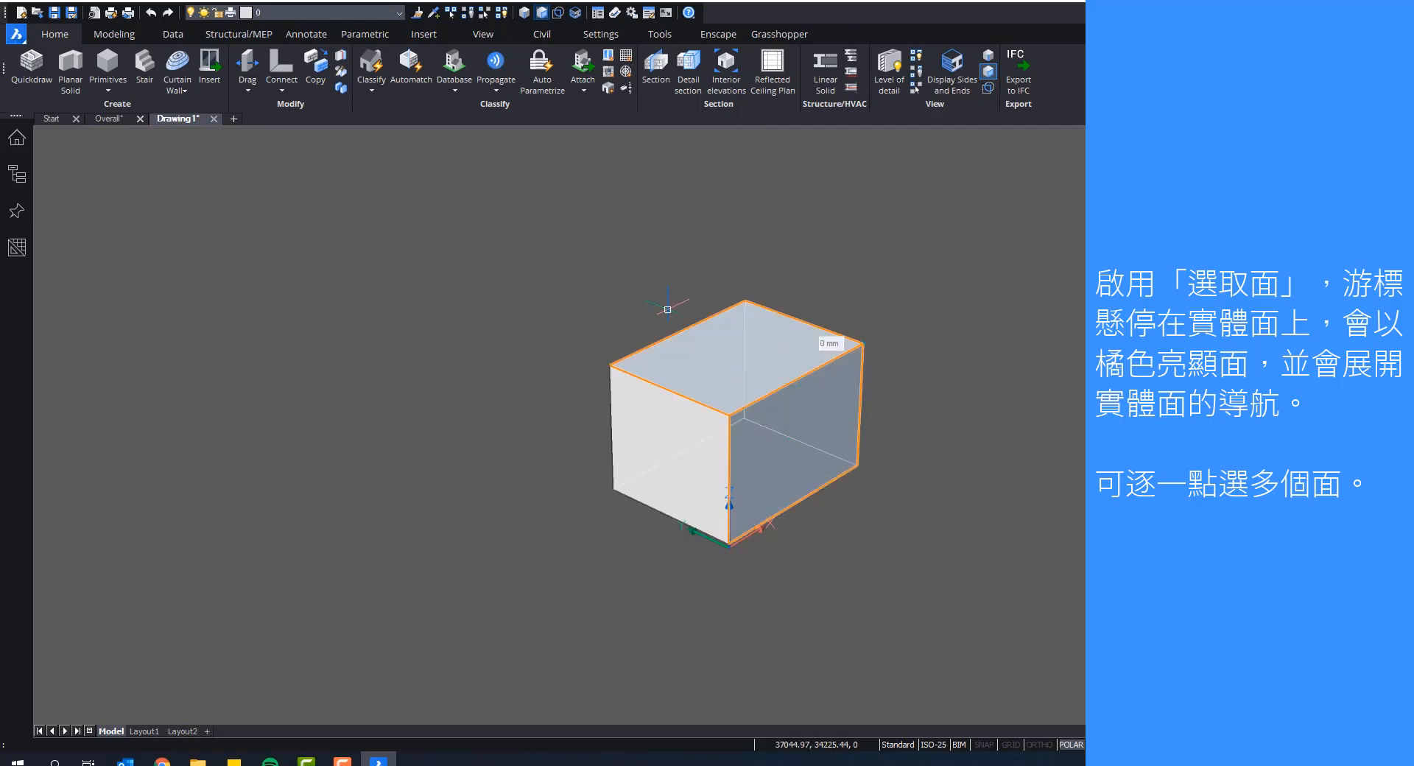
pyautogui.click(644, 442)
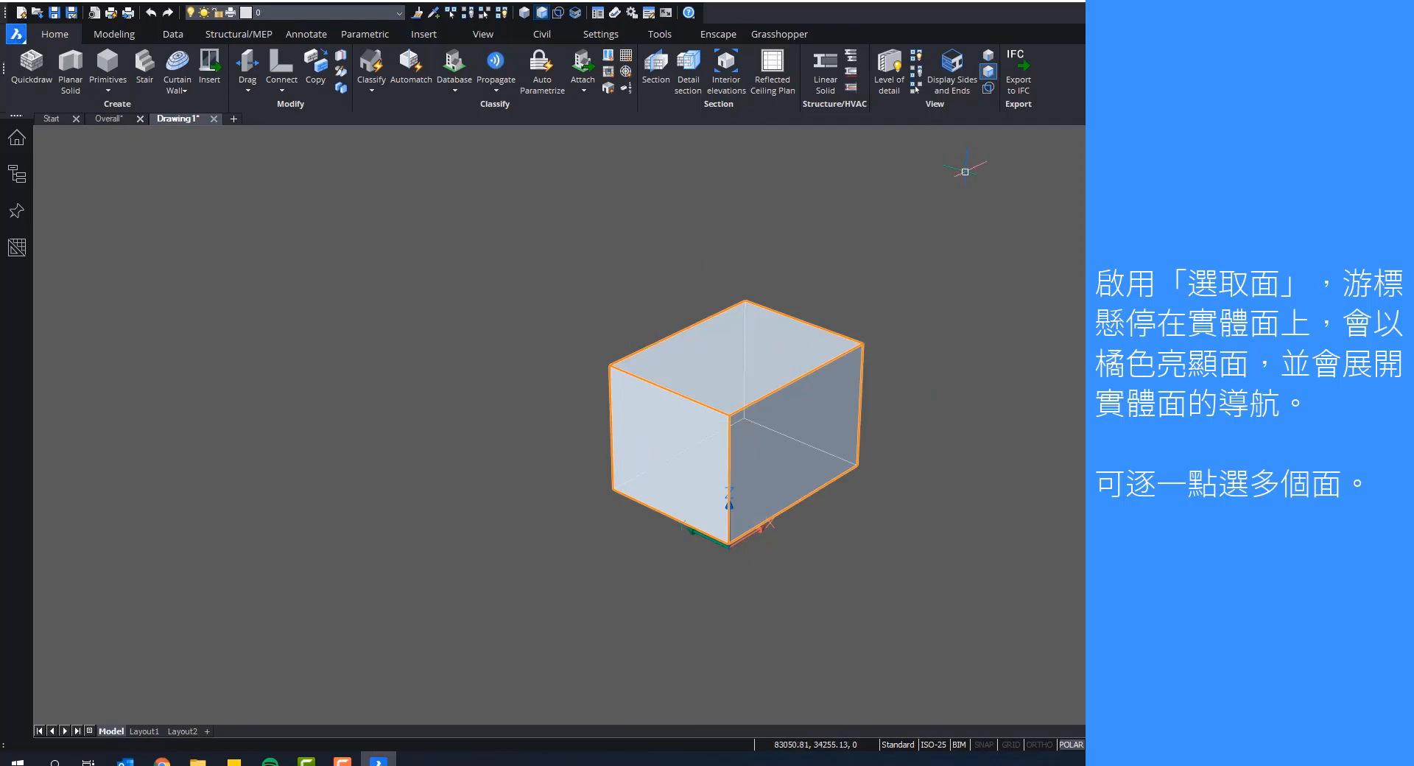
pyautogui.press('Escape')
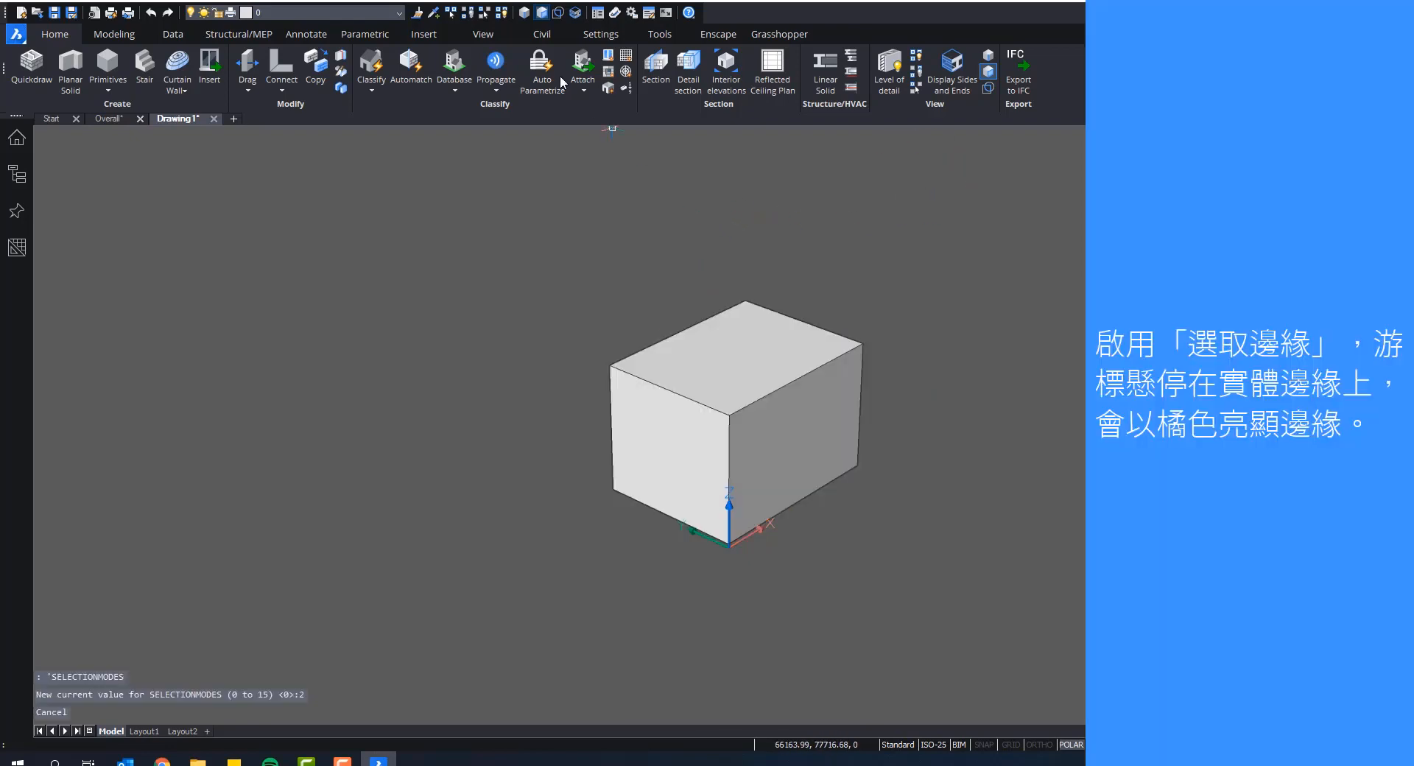
# Step: Try edge selection on the box, and replace it with boundary detection while keeping face selection on
pyautogui.click(525, 14)
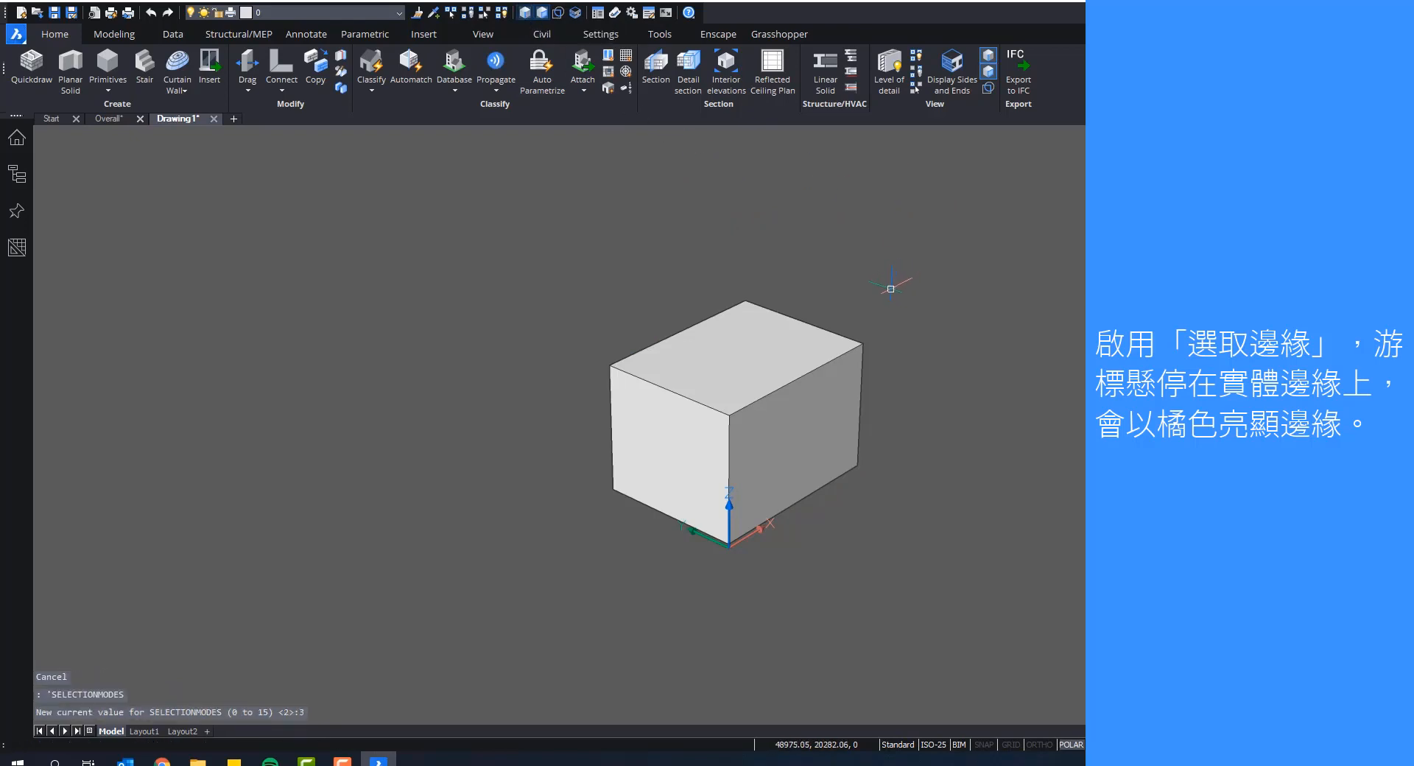
pyautogui.moveTo(813, 375)
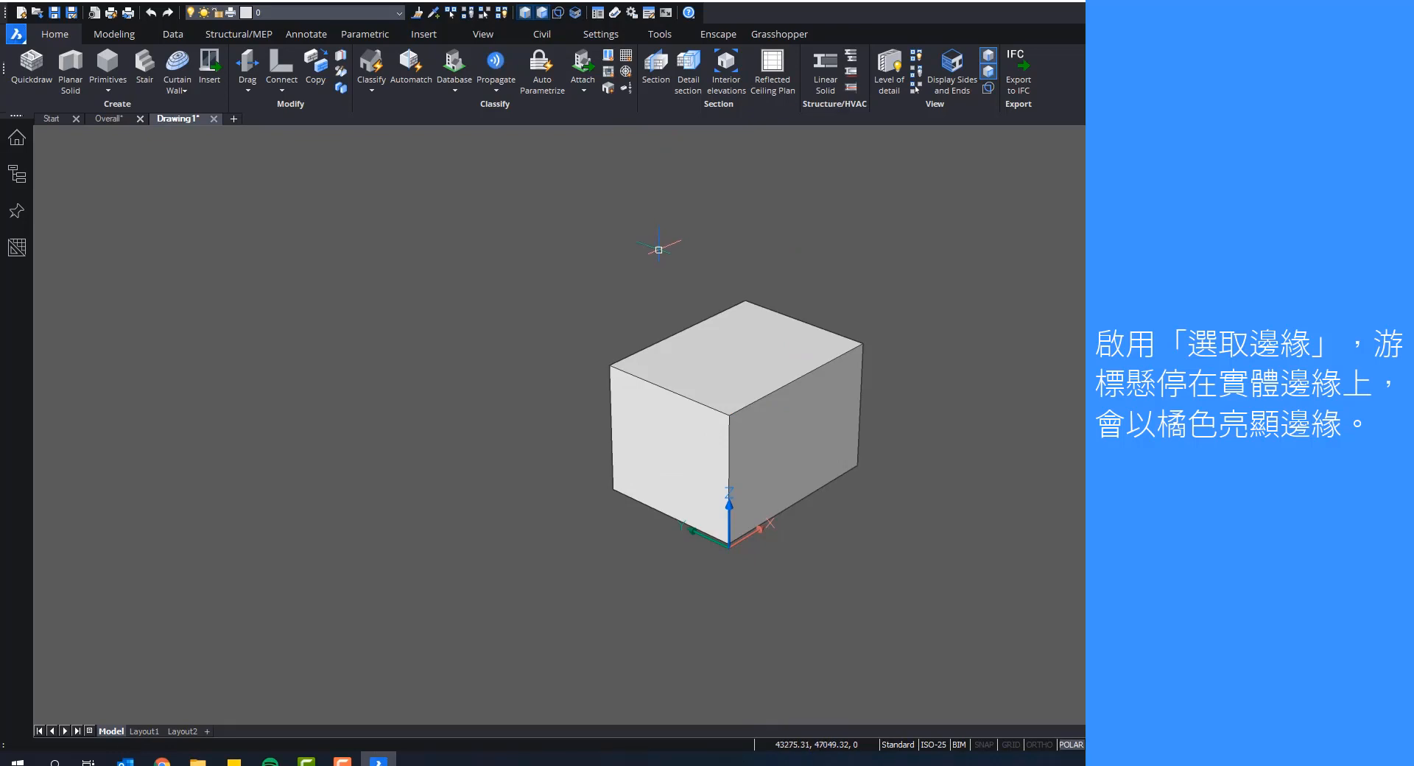
pyautogui.click(525, 16)
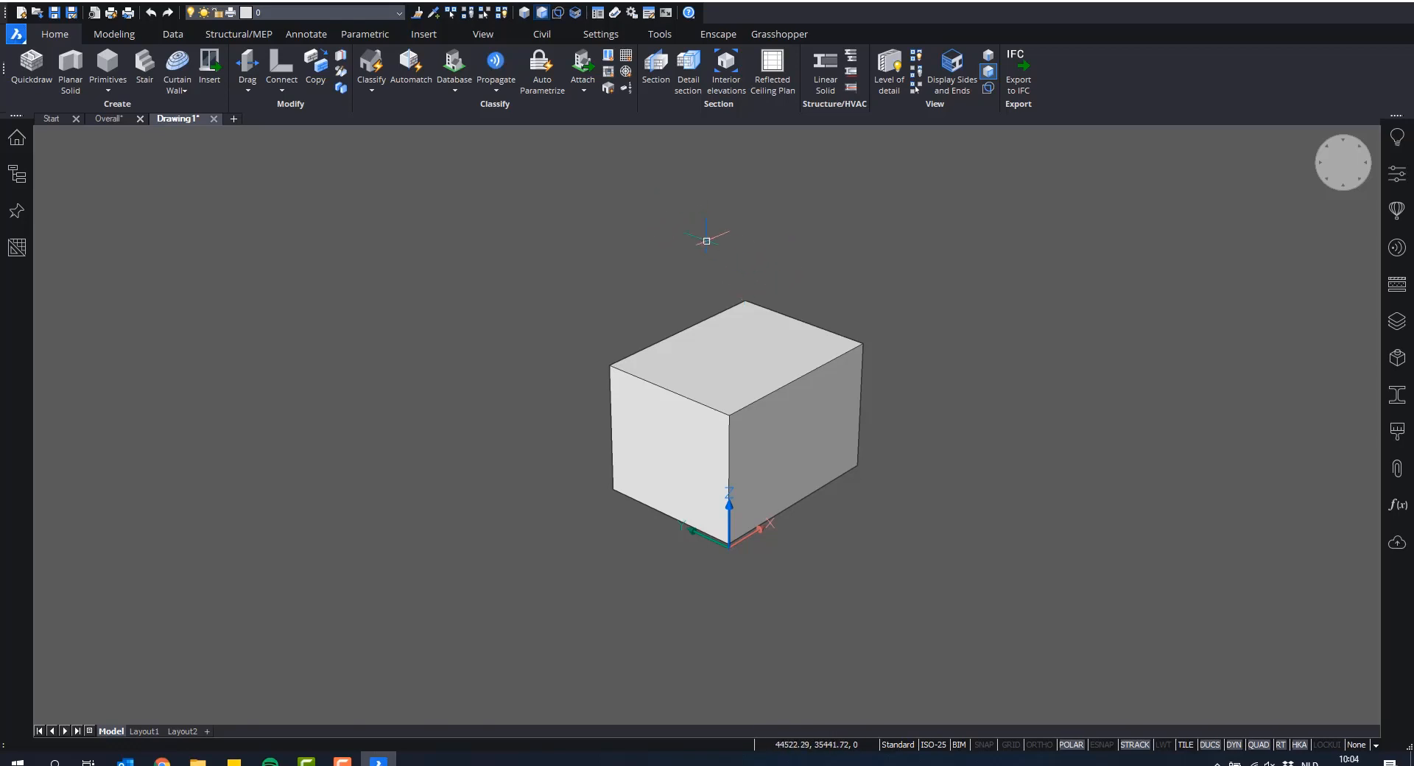
pyautogui.click(558, 12)
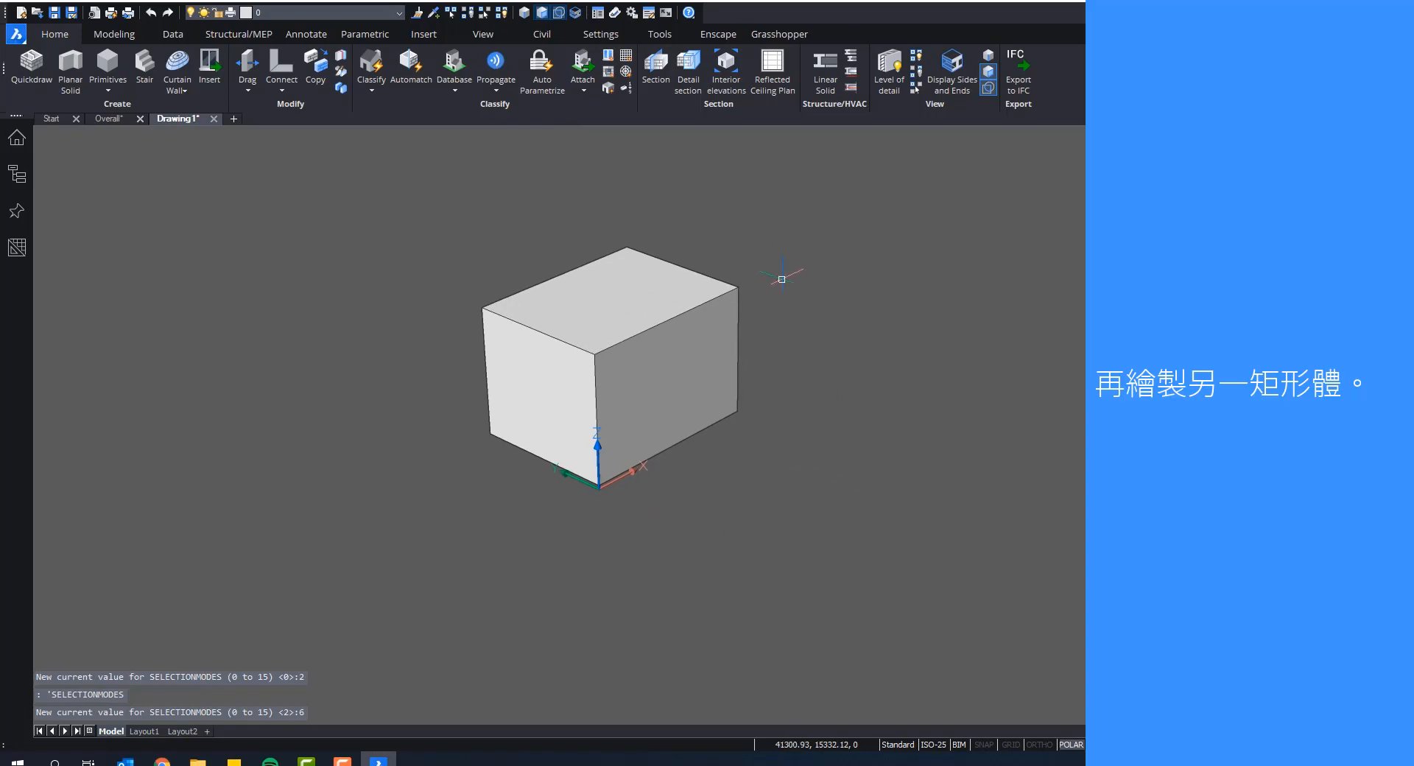
# Step: With entity snaps on, draw a second box about 540 cm high against the first box's long side, starting from its lower far corner
pyautogui.scroll(1, 825, 383)
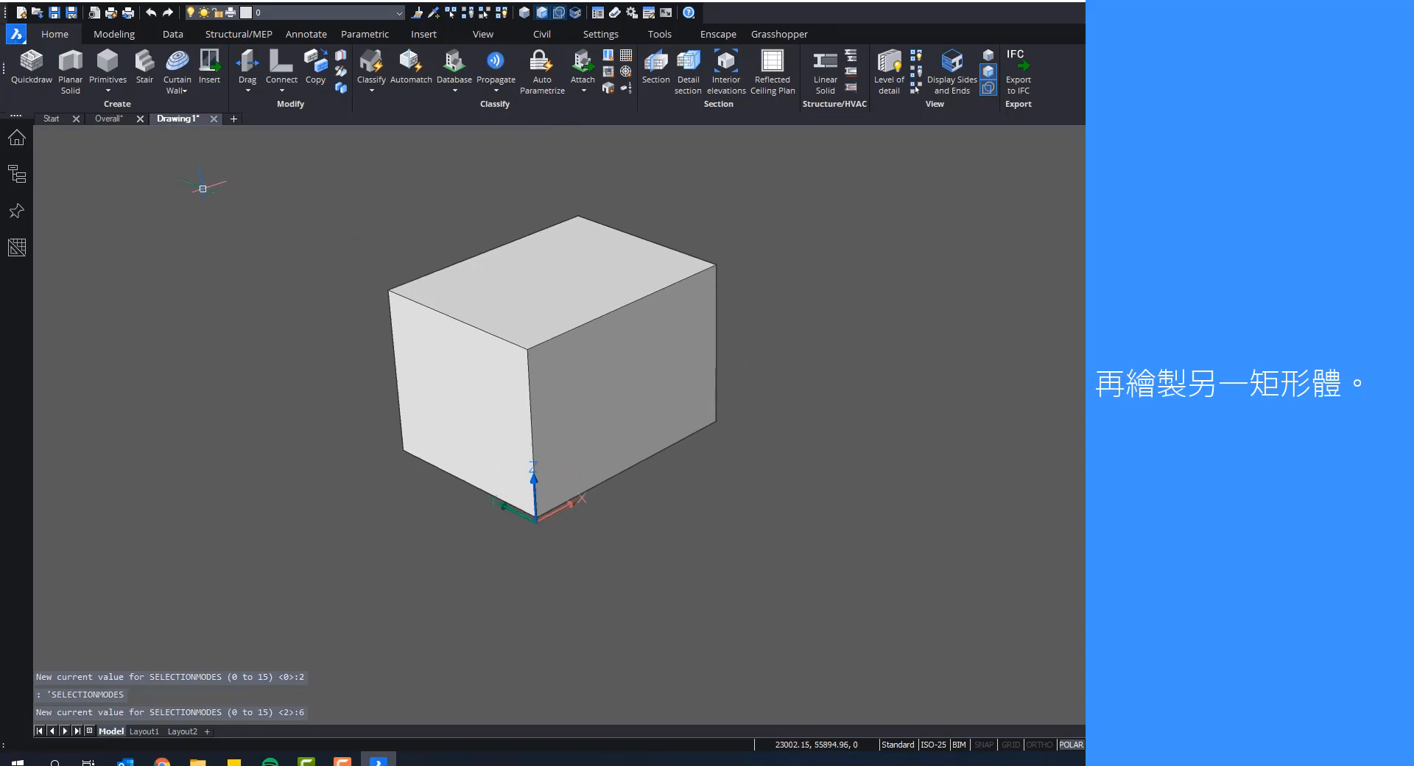
pyautogui.click(108, 65)
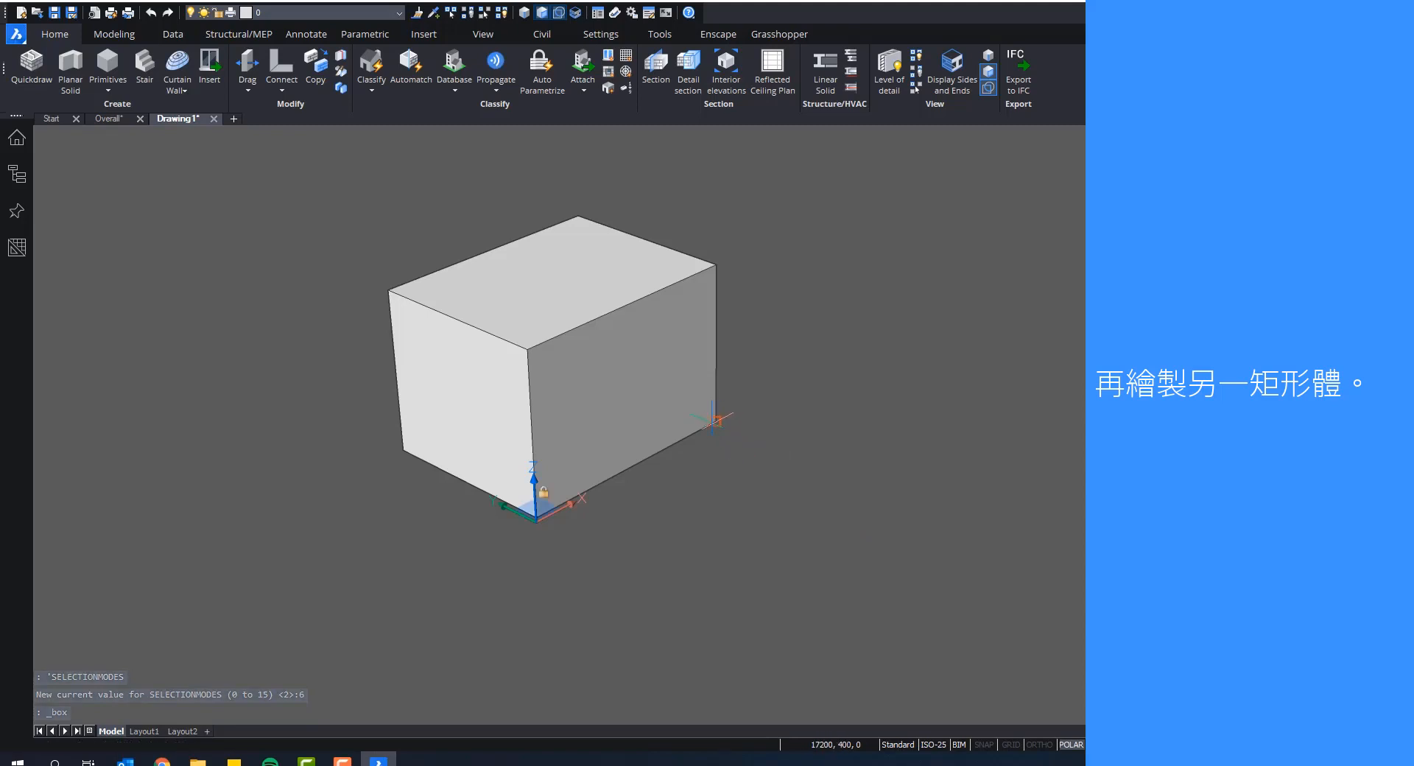
pyautogui.press('F3')
pyautogui.click(712, 422)
pyautogui.click(717, 553)
pyautogui.click(921, 478)
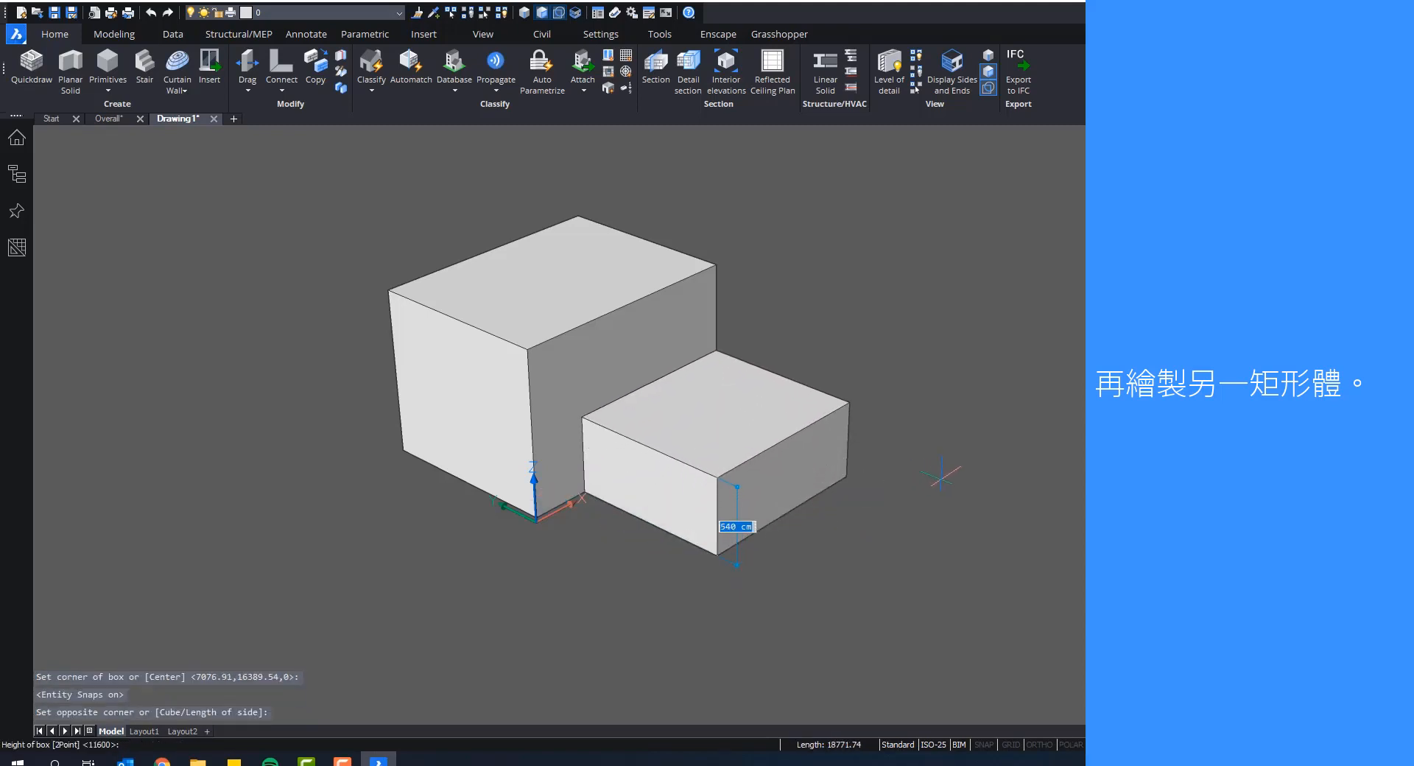
pyautogui.moveTo(1026, 363); pyautogui.dragTo(1076, 322, button='middle')
pyautogui.scroll(1, 972, 323)
pyautogui.moveTo(972, 323); pyautogui.dragTo(1004, 309, button='middle')
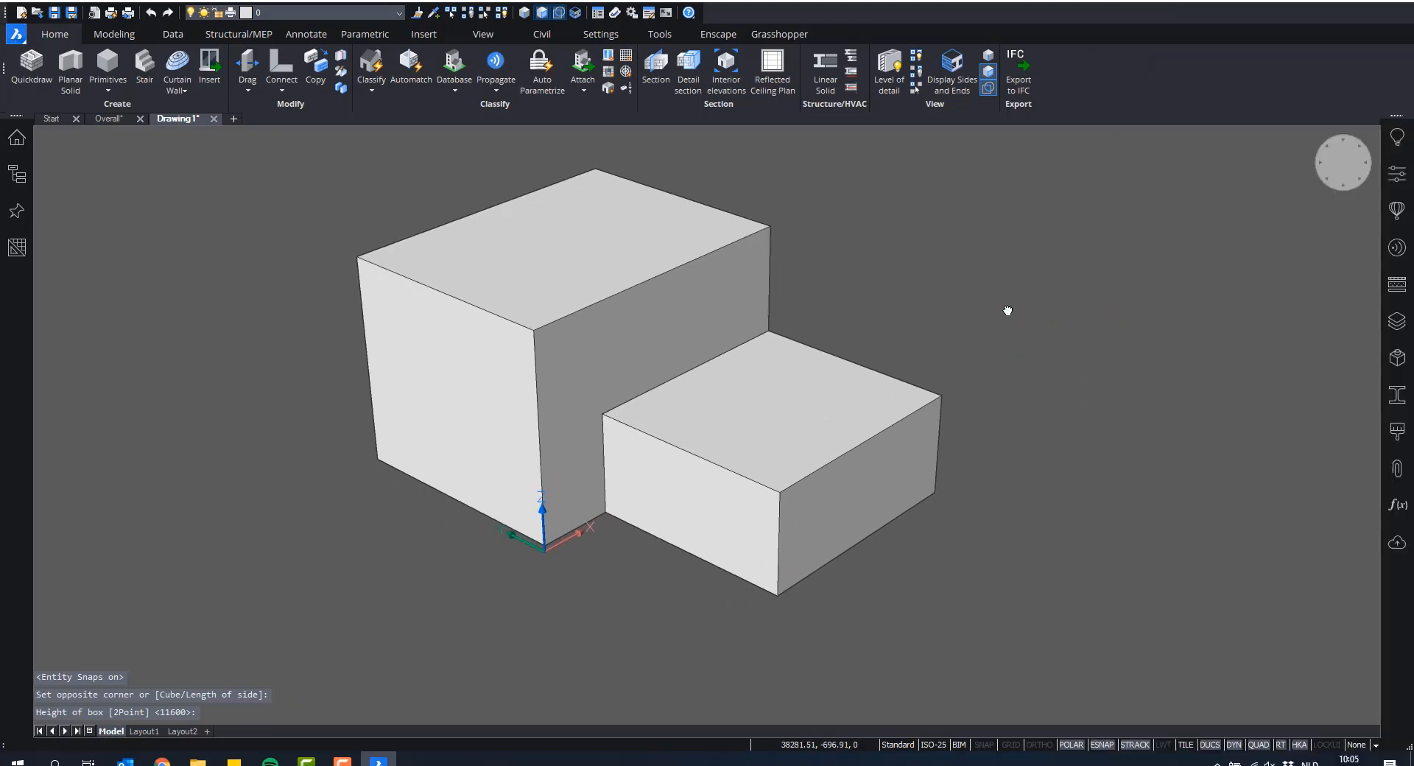
# Step: Examine the boundary detected on the larger box's side face around the adjoining smaller box, and clear the highlight
pyautogui.click(555, 15)
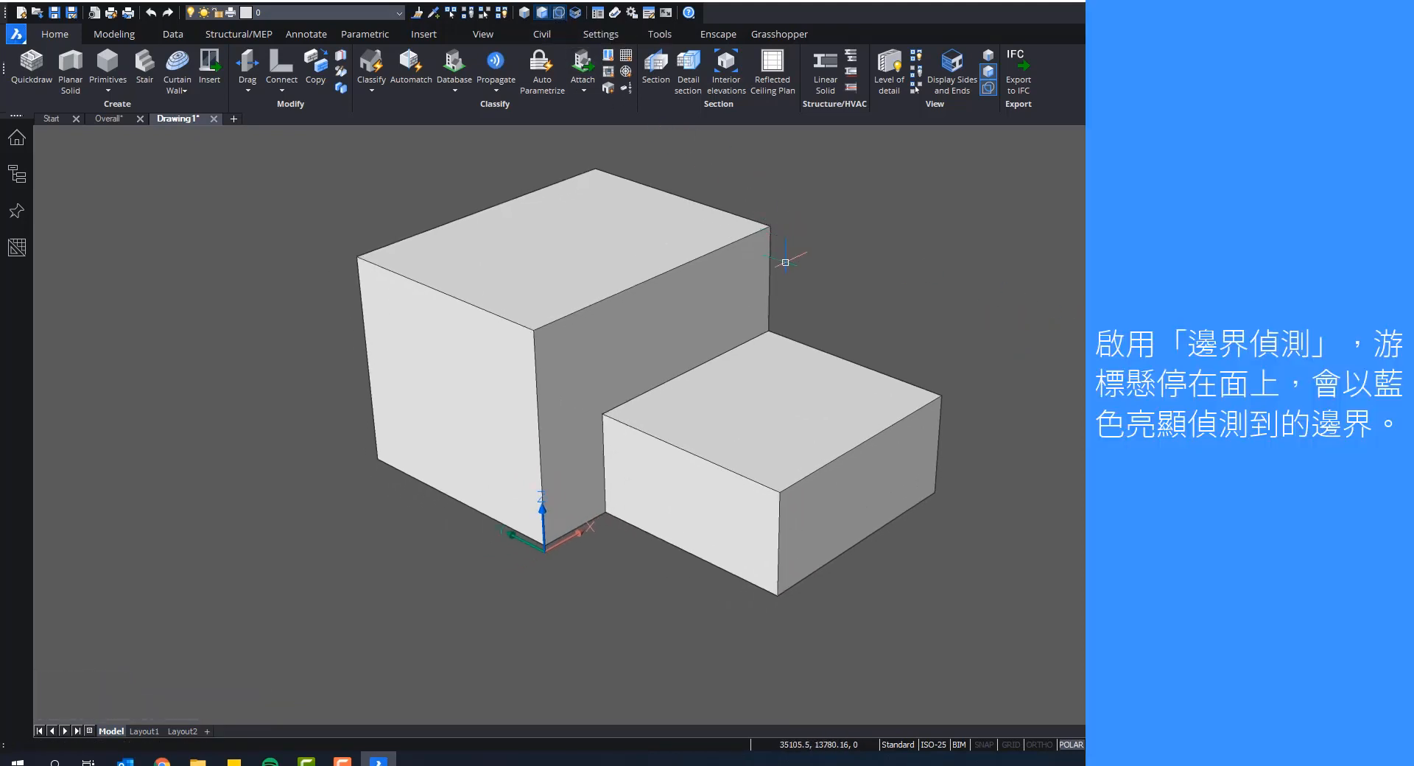
pyautogui.moveTo(685, 301)
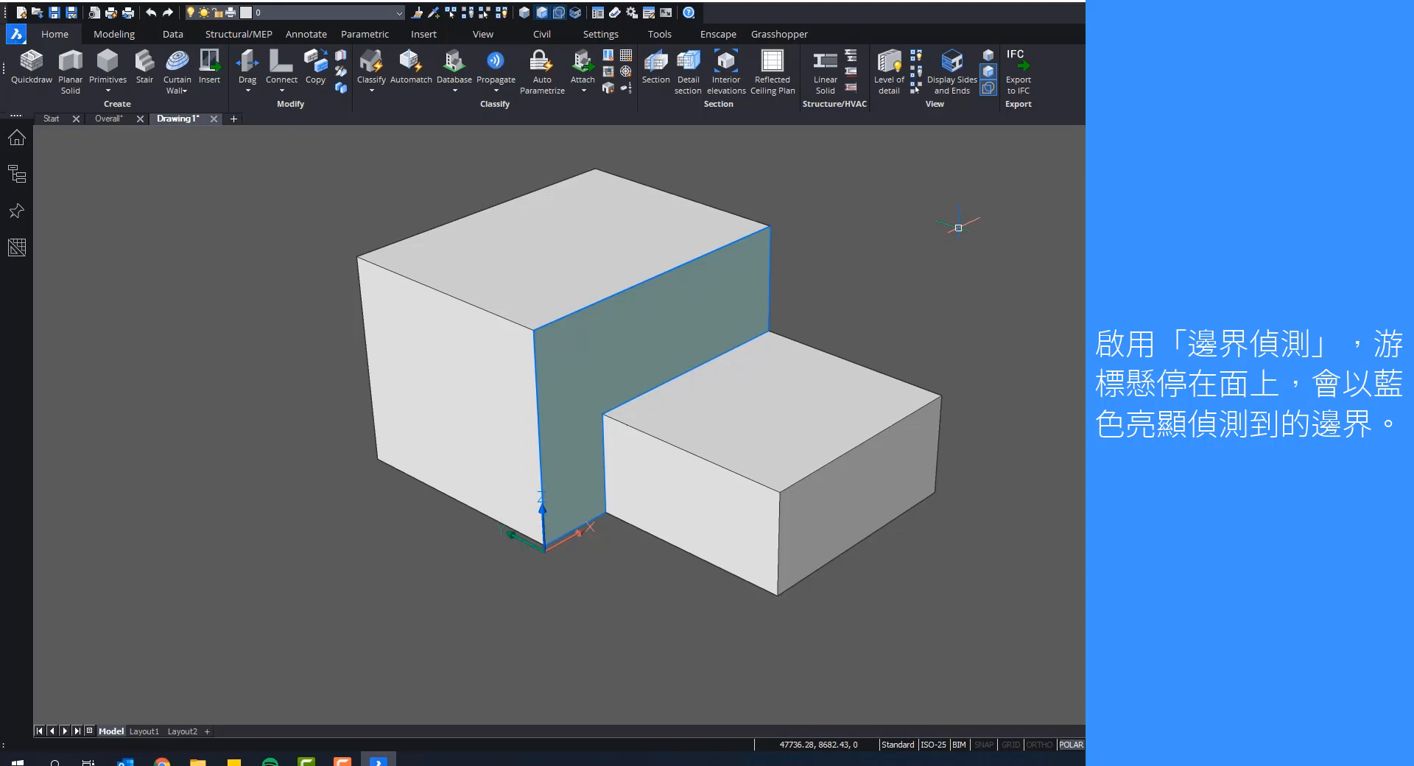
pyautogui.press('Escape')
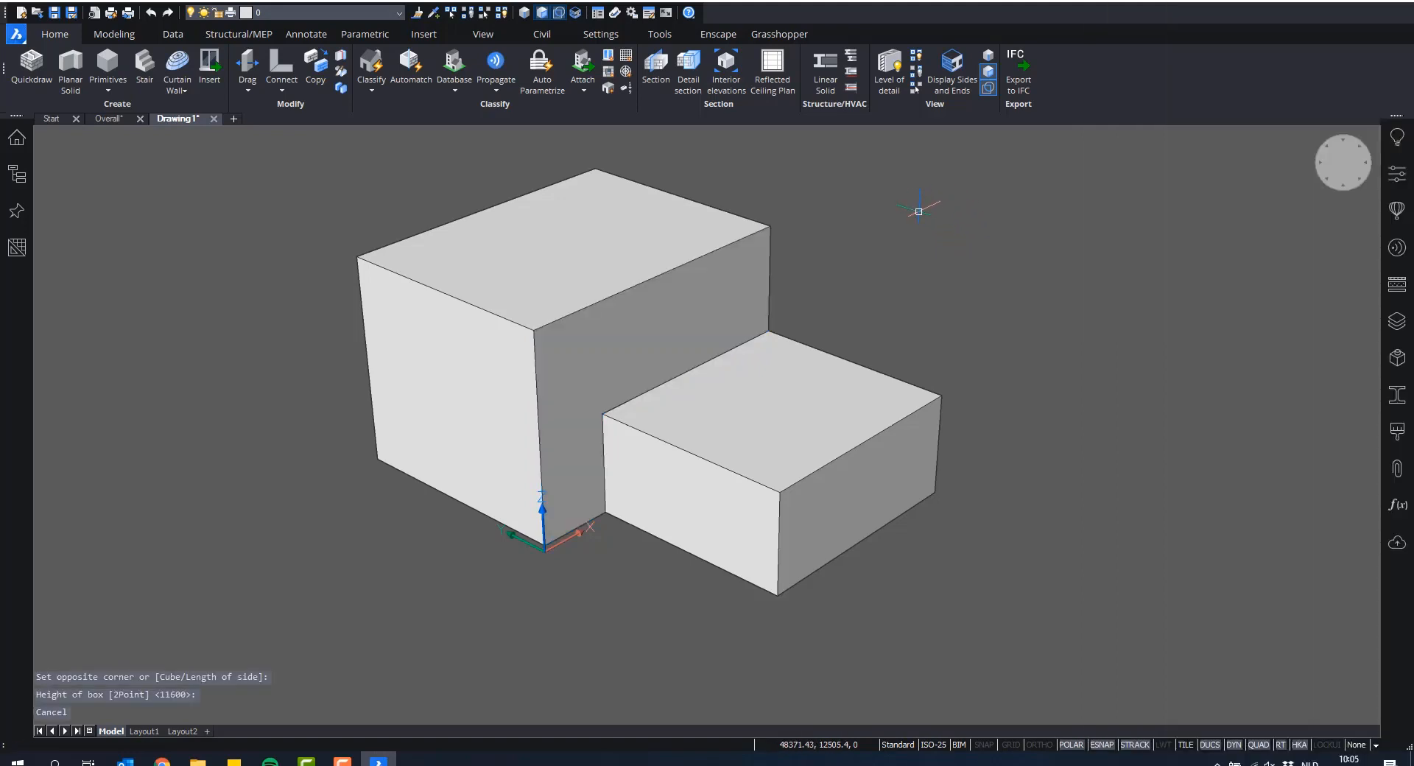
# Step: Turn off boundary detection so that only face selection remains active for the two boxes
pyautogui.click(559, 13)
pyautogui.scroll(-2, 1009, 259)
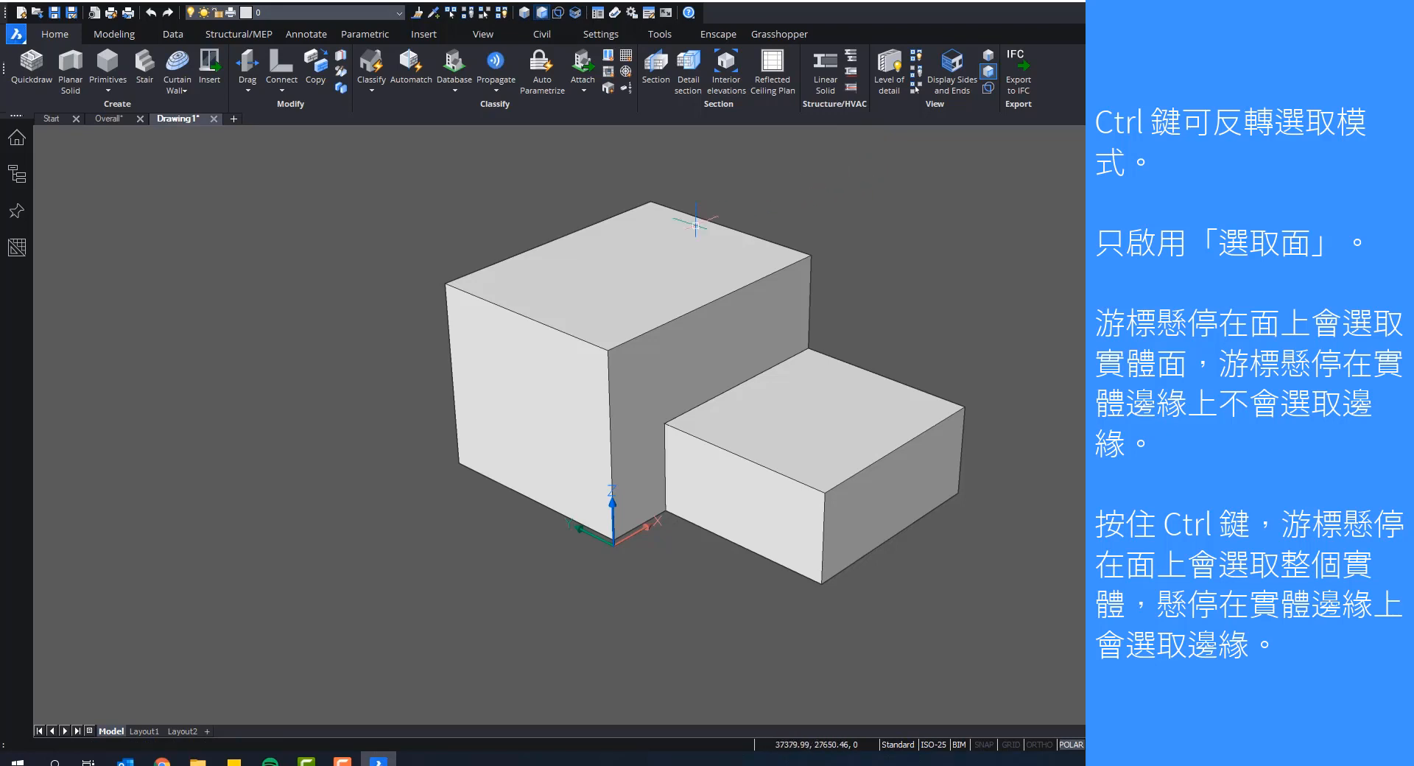
pyautogui.moveTo(649, 249)
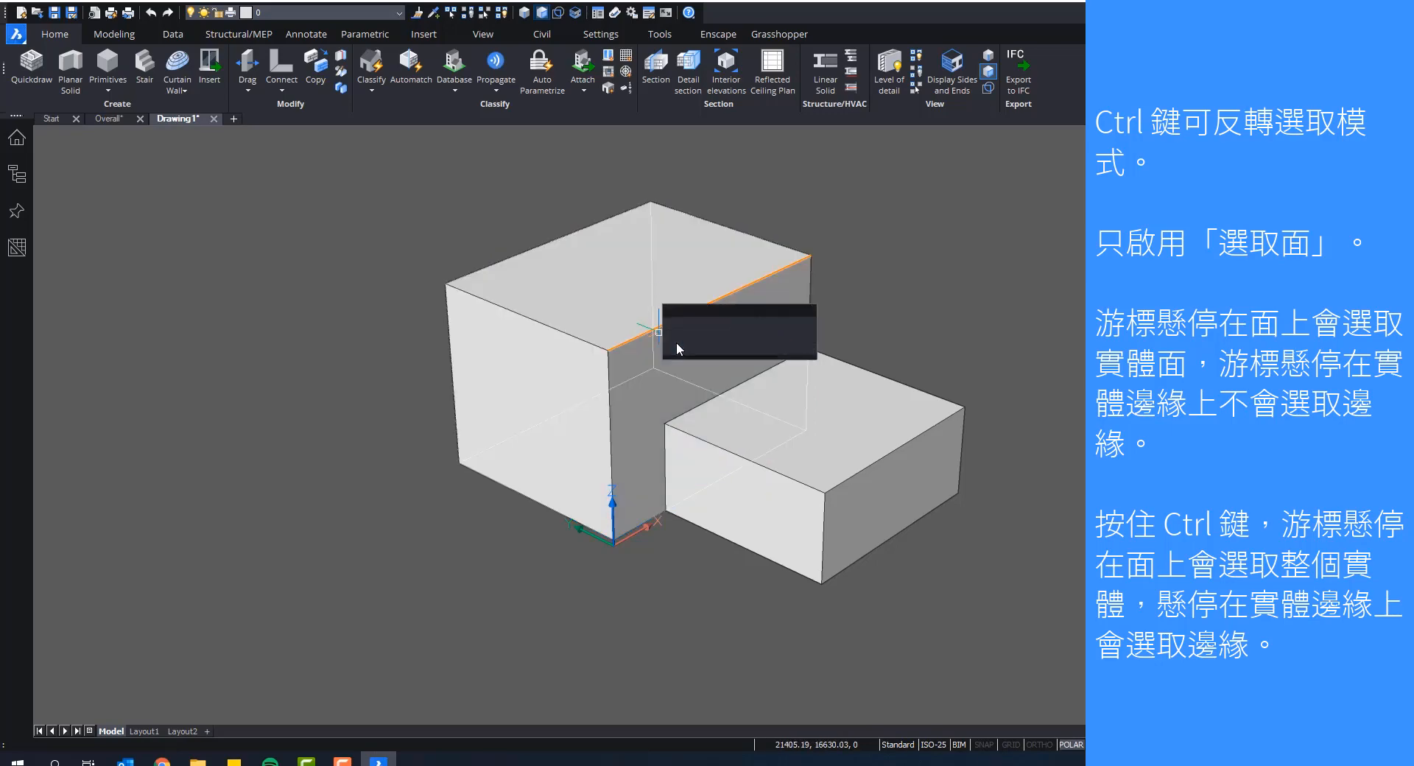
# Step: With the selection mode temporarily inverted, try a fillet on the larger box's long upper edge above the smaller box
pyautogui.moveTo(677, 342)
pyautogui.click(770, 344)
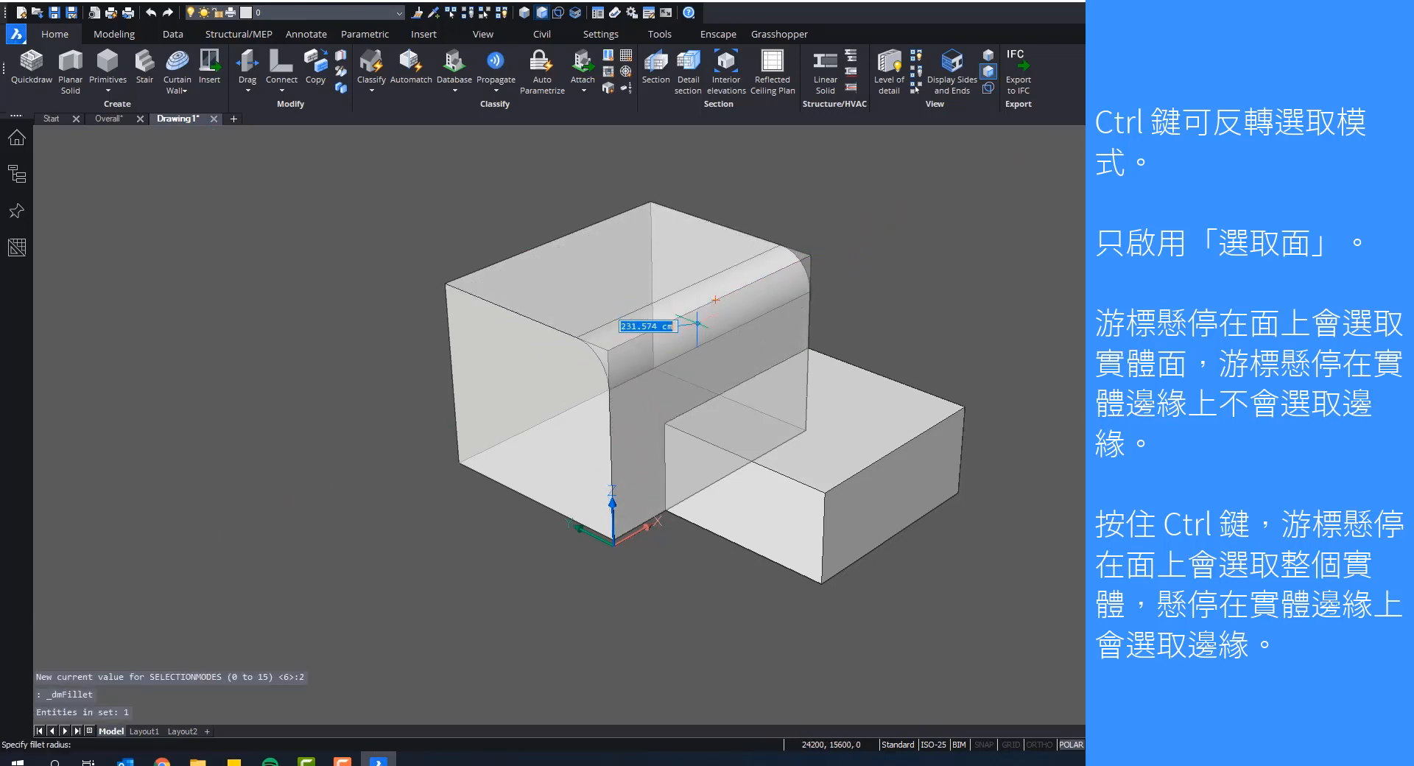
pyautogui.press('Escape')
pyautogui.press('Escape')
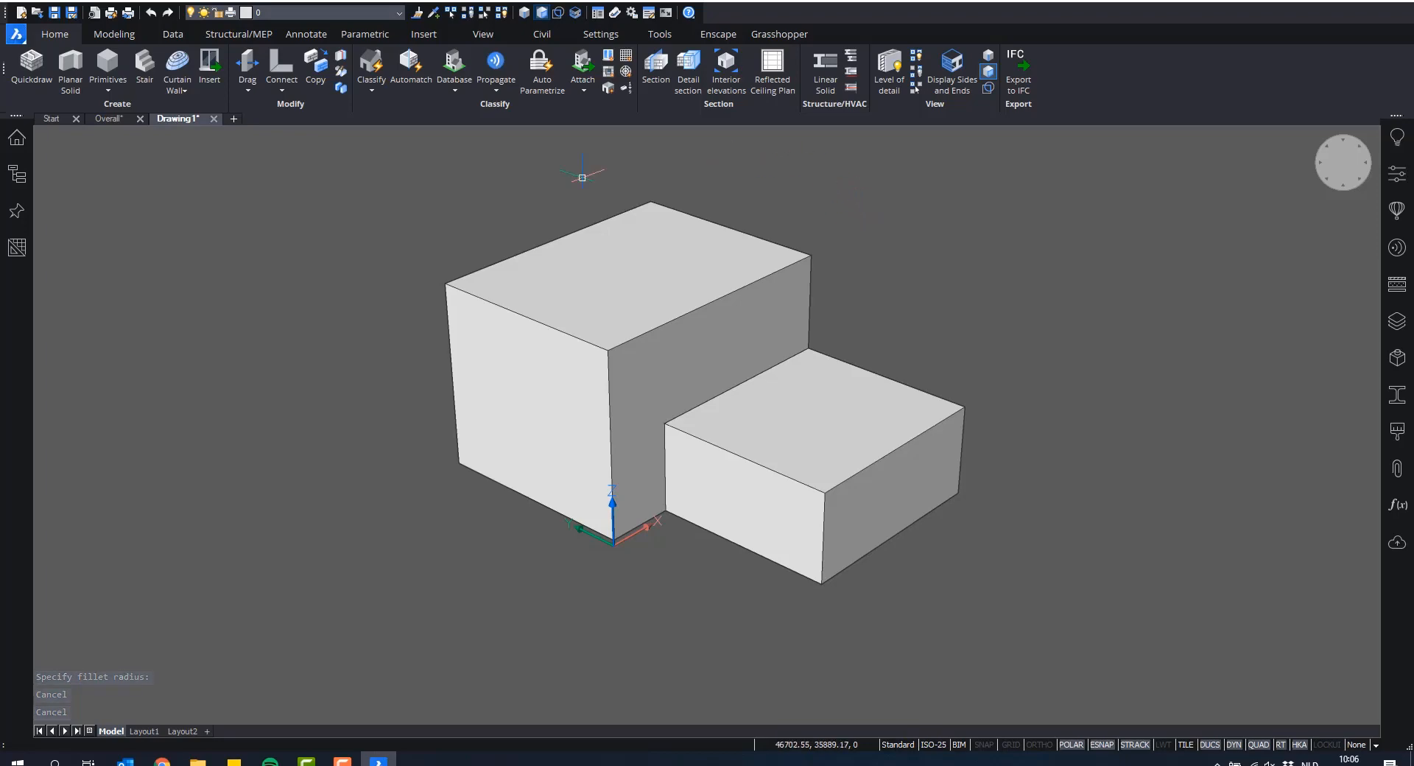
# Step: Switch to the Overall drawing and open its East external reference, the plain block beside the canopy, in its own window
pyautogui.click(104, 121)
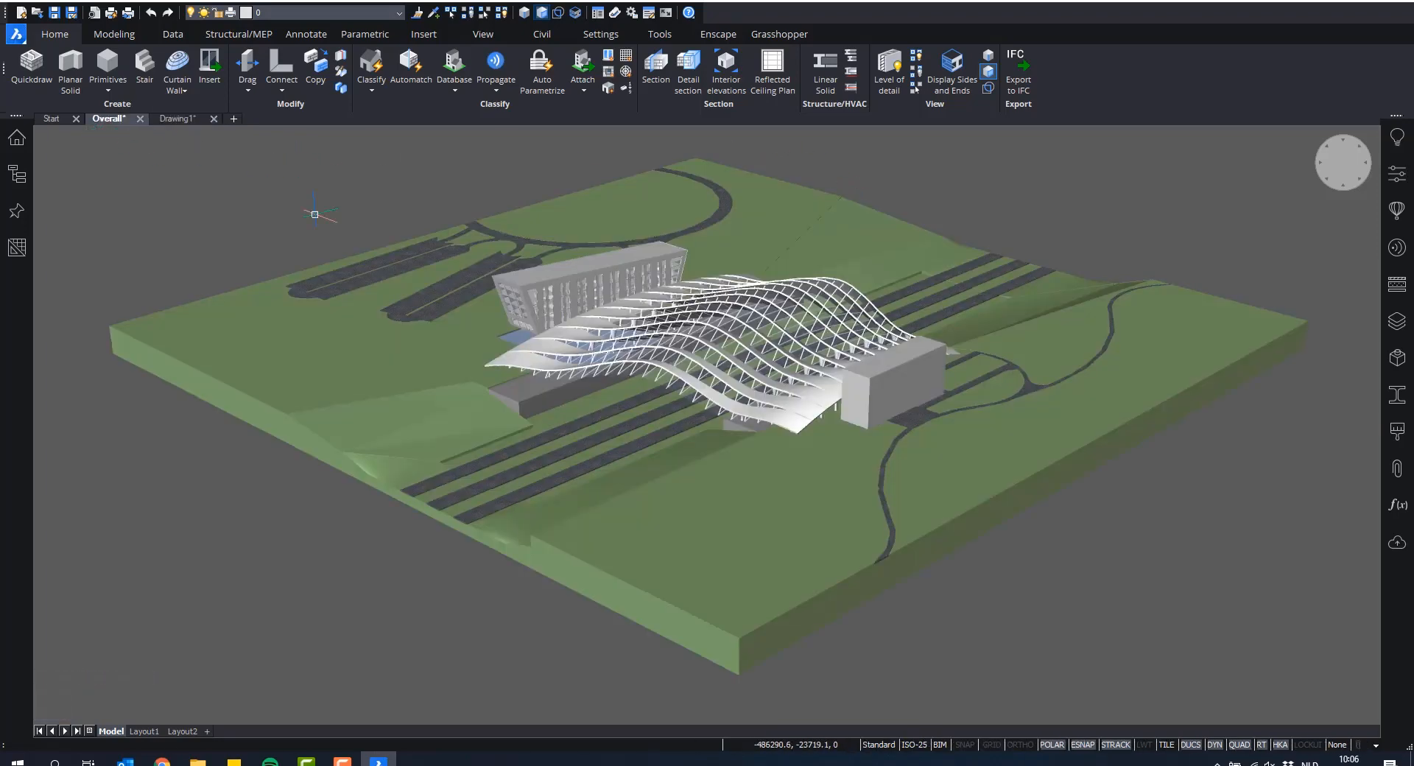
pyautogui.scroll(2, 925, 366)
pyautogui.scroll(5, 925, 366)
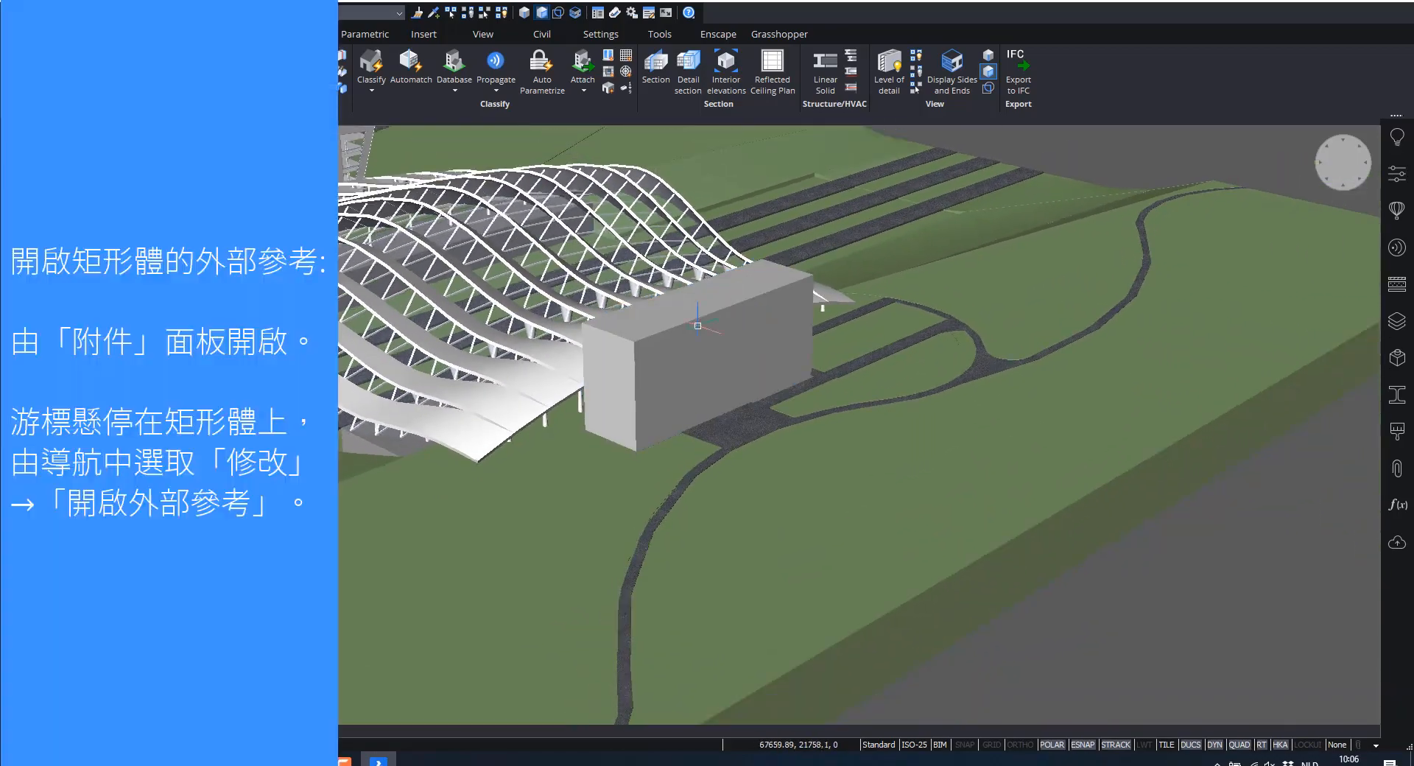
pyautogui.moveTo(721, 325)
pyautogui.moveTo(722, 325); pyautogui.dragTo(820, 387, button='middle')
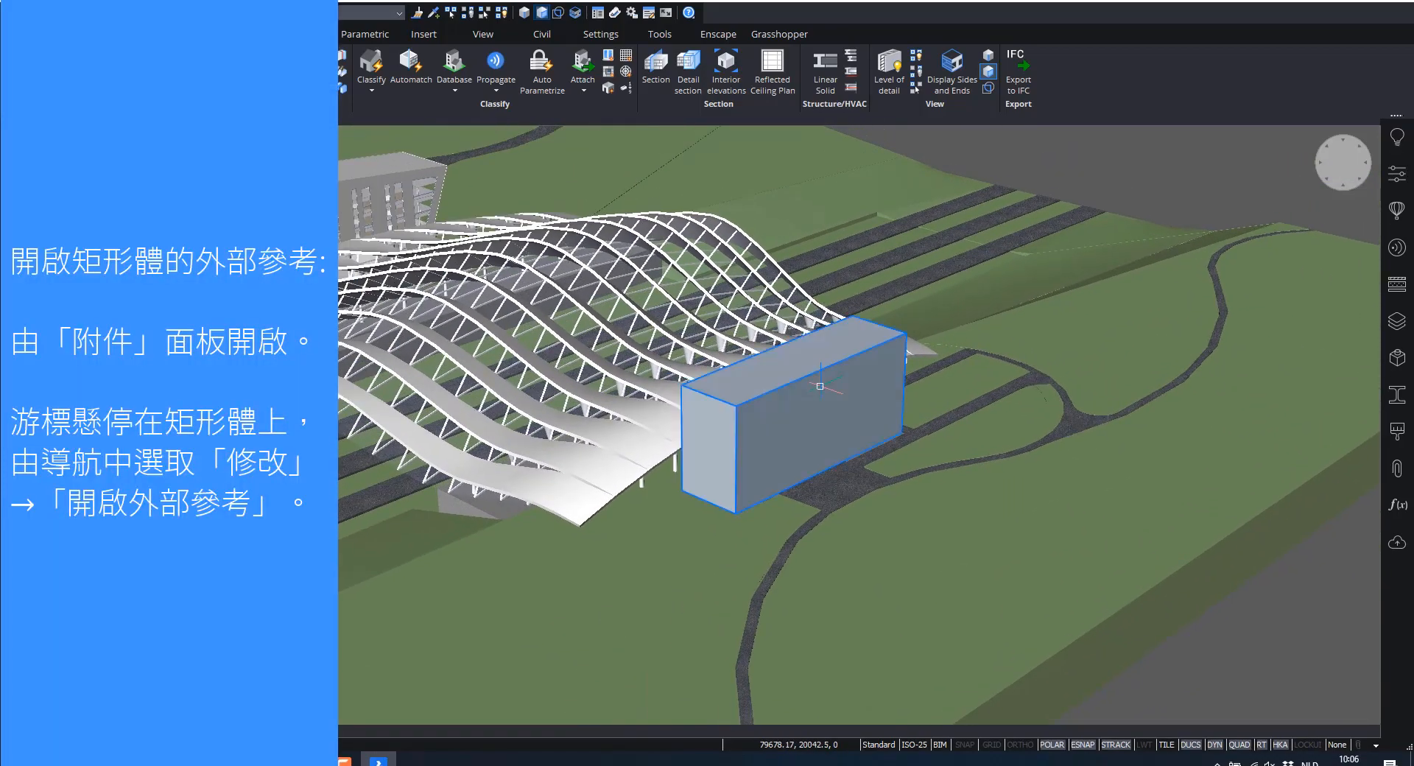
pyautogui.moveTo(778, 419)
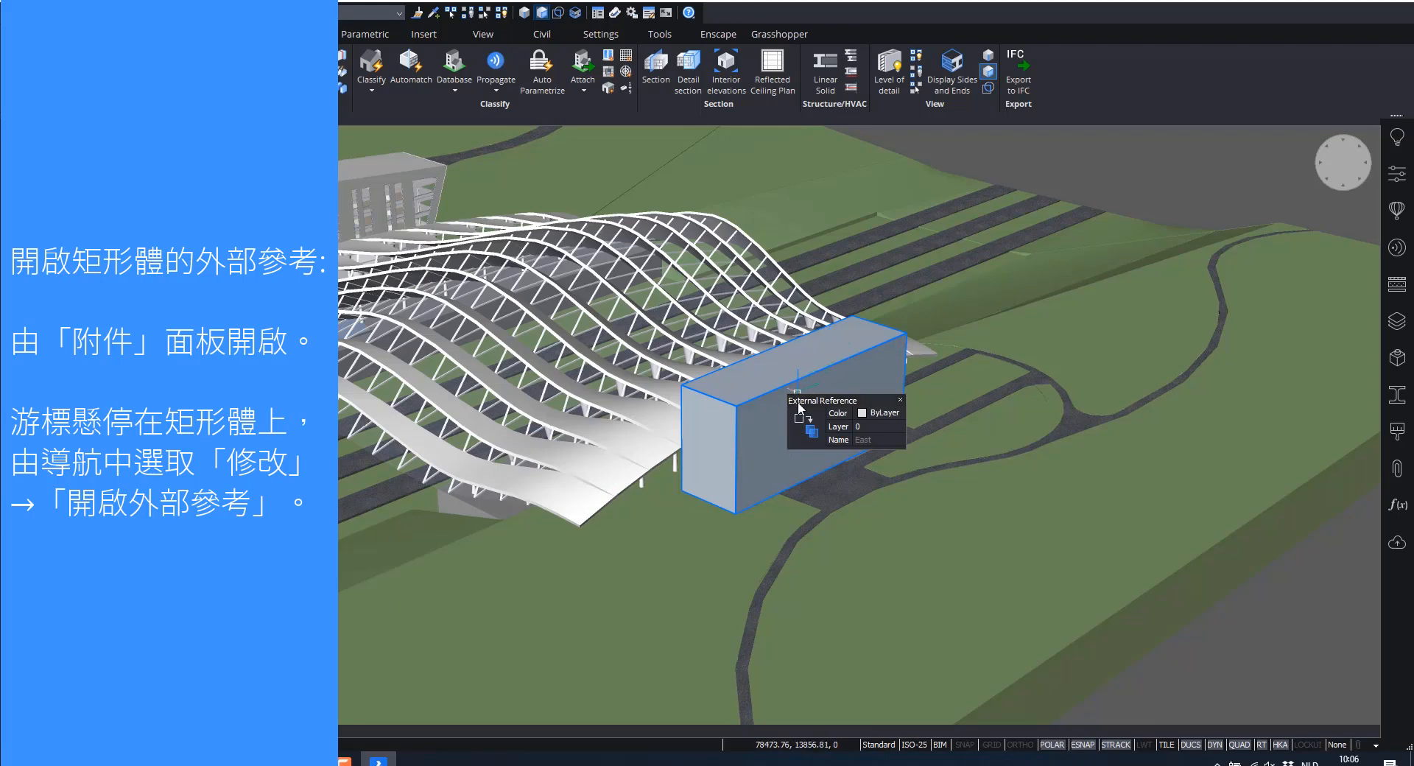
pyautogui.moveTo(850, 458)
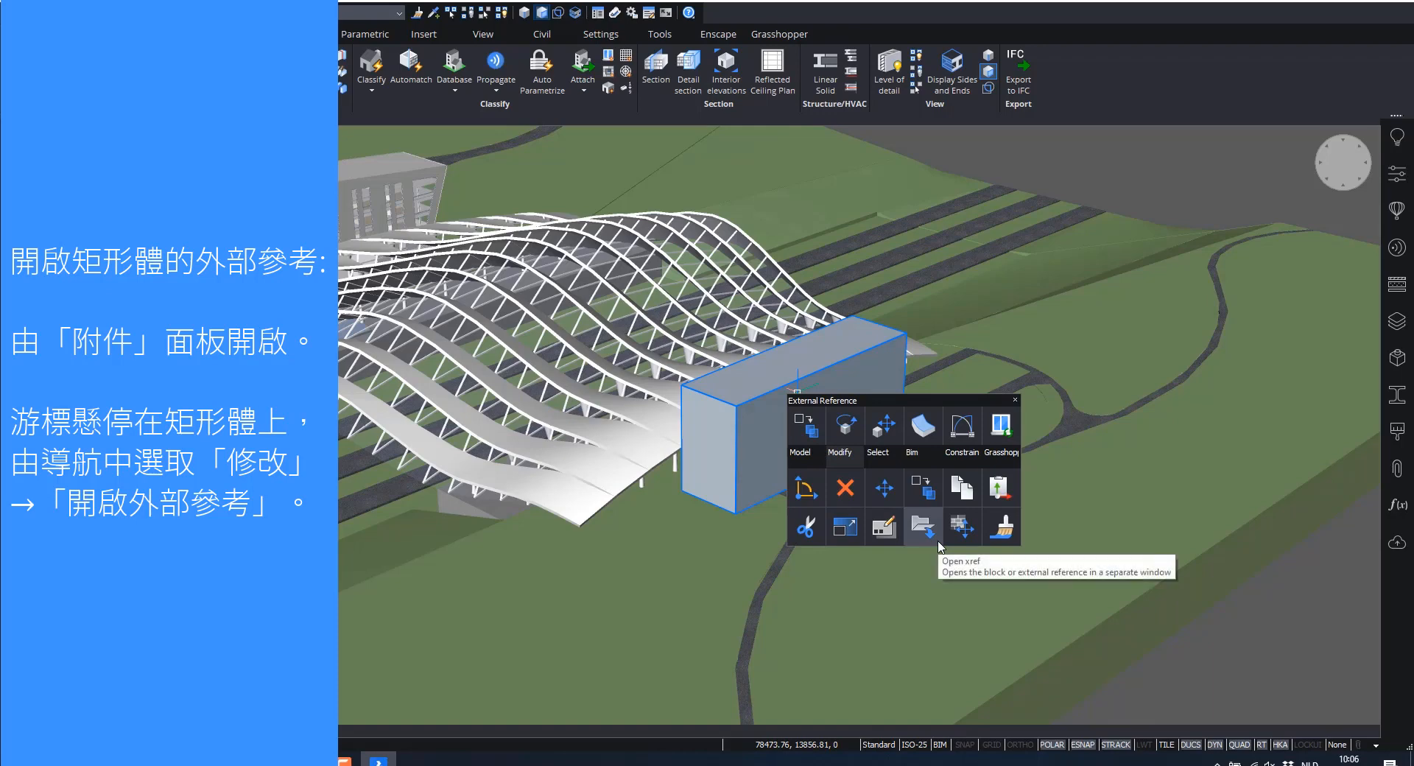
pyautogui.click(1398, 470)
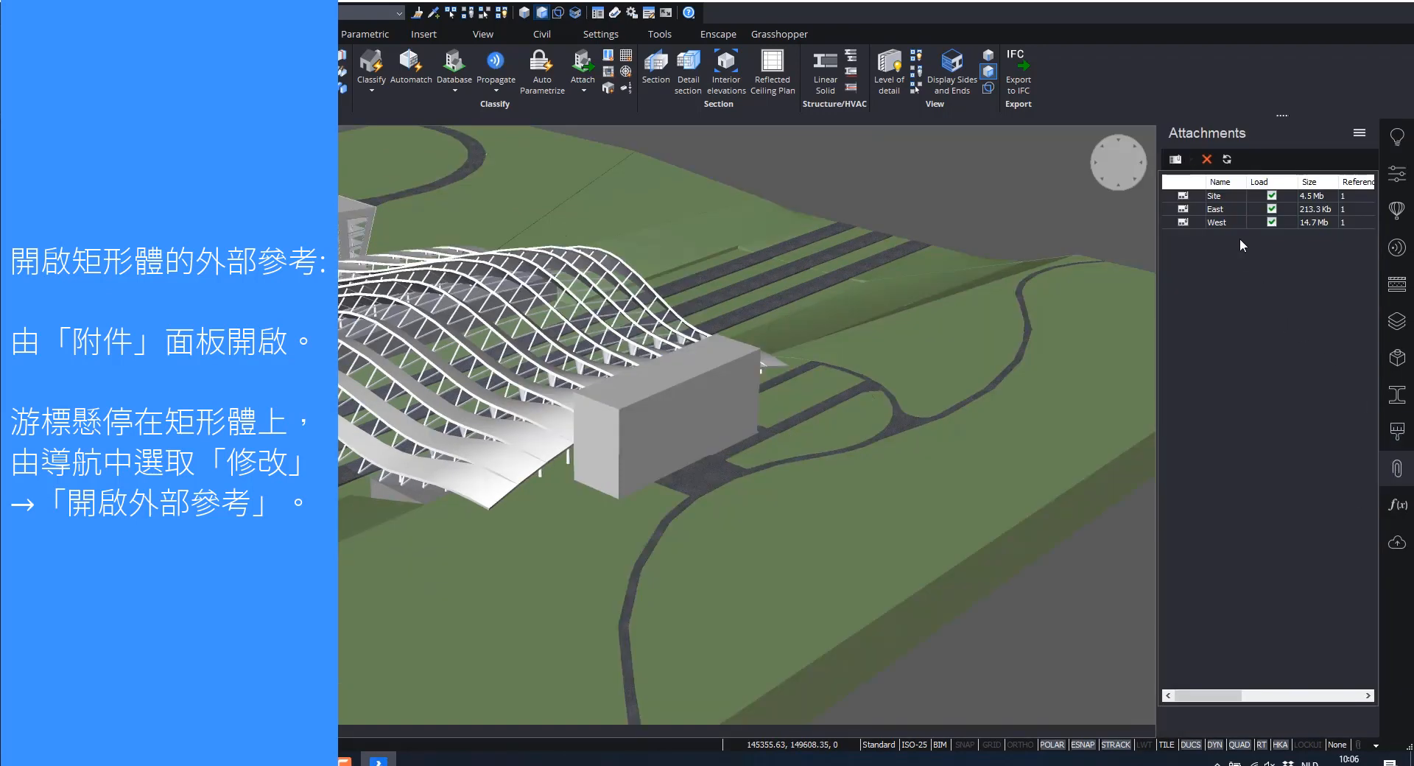
pyautogui.rightClick(1216, 214)
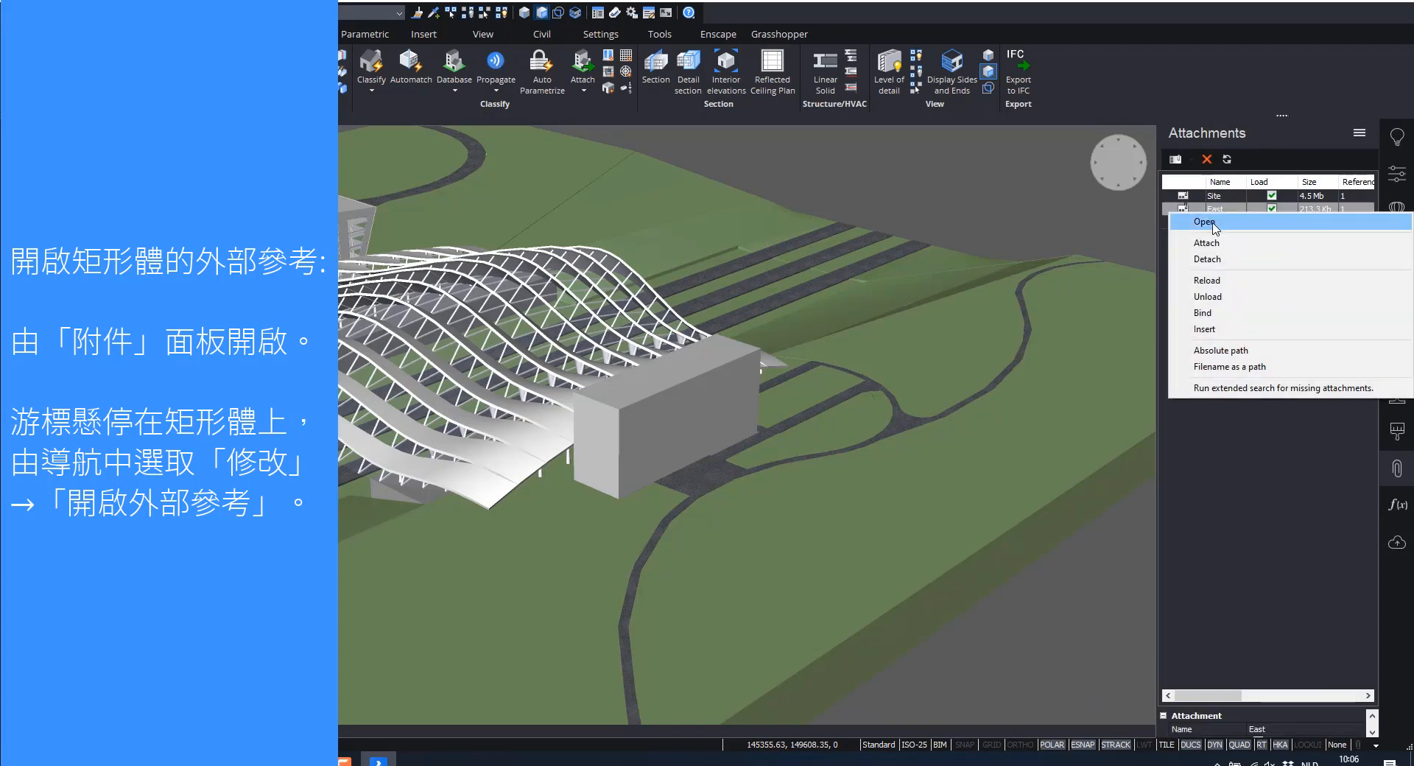
pyautogui.click(1207, 221)
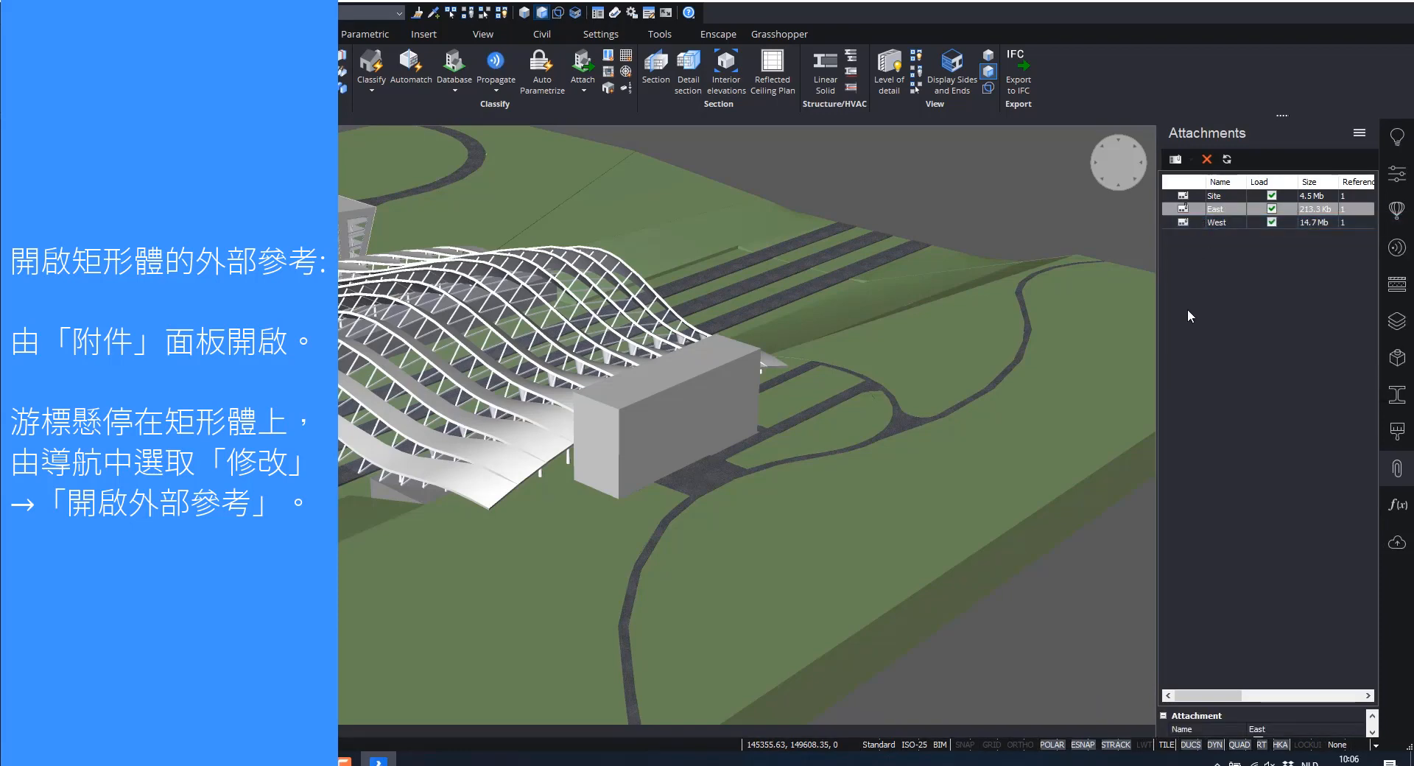
# Step: Examine the East block and the grid bubbles around its base from several angles
pyautogui.scroll(-4, 616, 377)
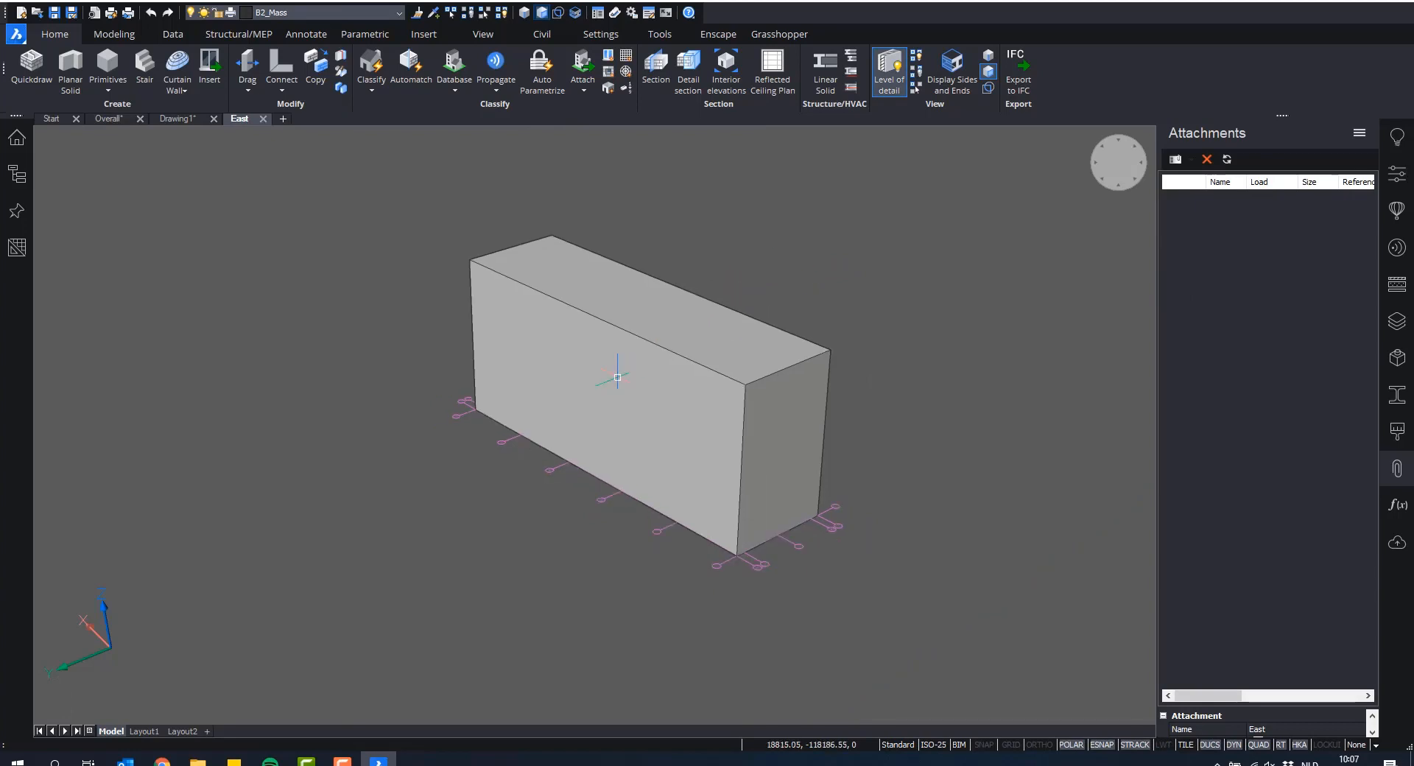
pyautogui.keyDown('shift'); pyautogui.moveTo(616, 377); pyautogui.dragTo(601, 414, button='middle'); pyautogui.keyUp('shift')
pyautogui.scroll(2, 644, 354)
pyautogui.keyDown('shift'); pyautogui.moveTo(577, 319); pyautogui.dragTo(612, 408, button='middle'); pyautogui.keyUp('shift')
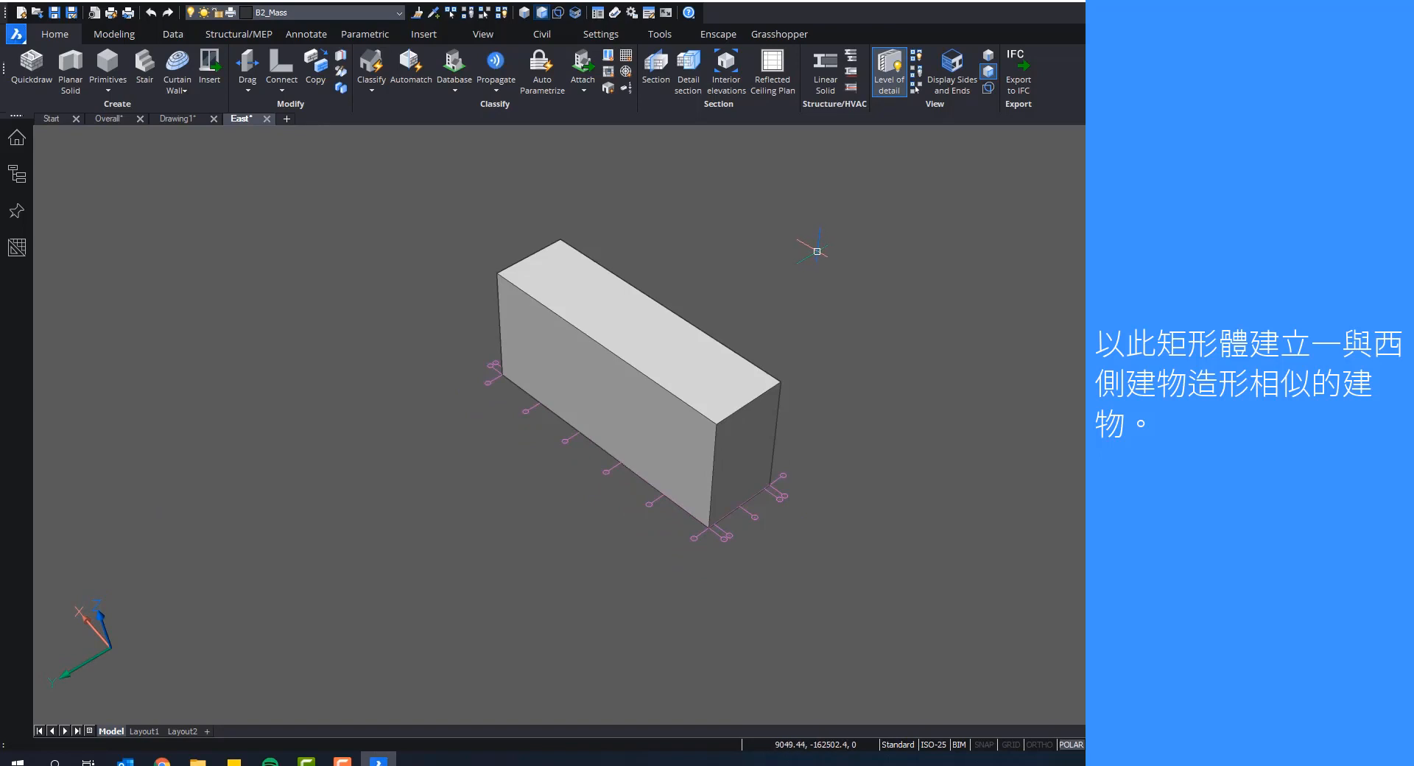
pyautogui.scroll(4, 555, 382)
pyautogui.keyDown('shift'); pyautogui.moveTo(557, 382); pyautogui.dragTo(696, 397, button='middle'); pyautogui.keyUp('shift')
pyautogui.scroll(-3, 580, 385)
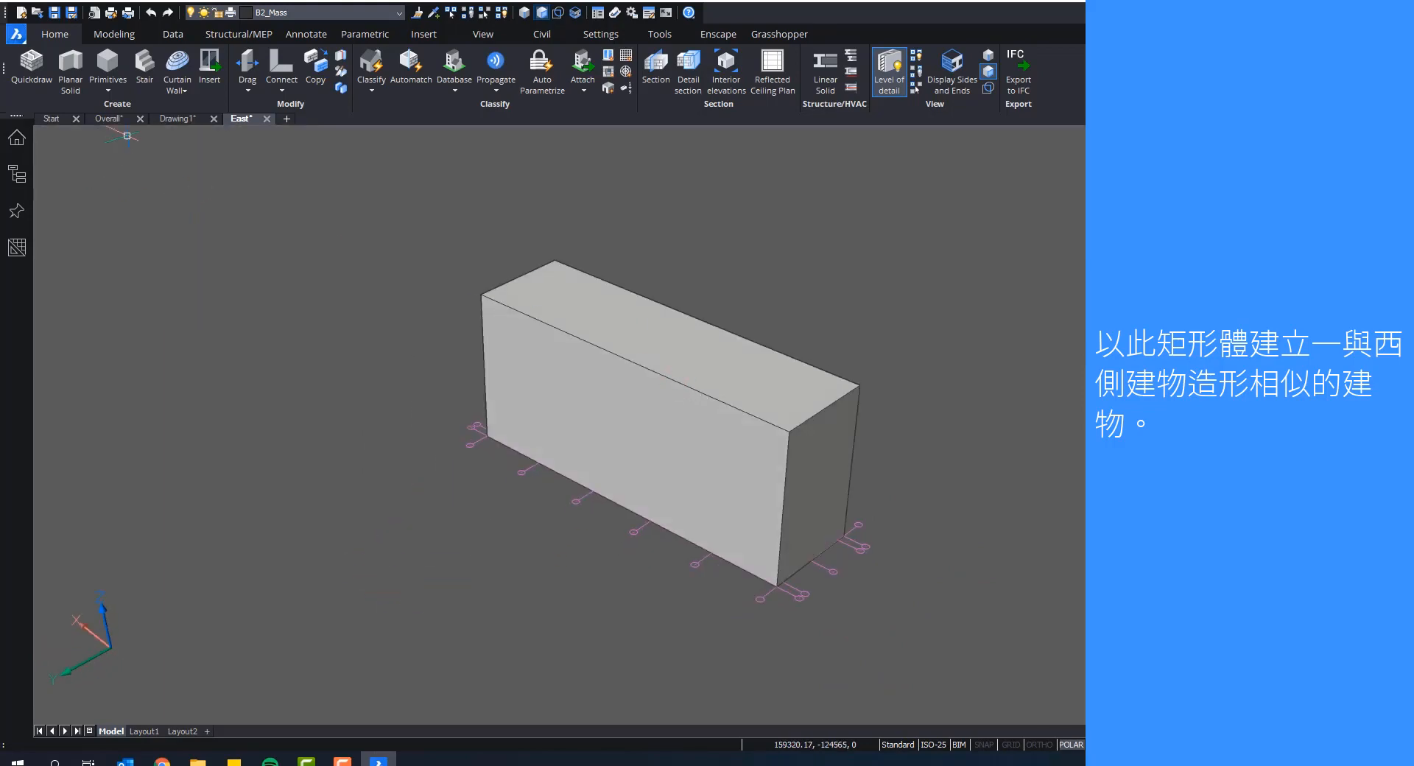
# Step: Examine the west building's shape in the Overall drawing, and return to the East drawing with the attachments list hidden
pyautogui.click(122, 119)
pyautogui.scroll(-2, 288, 180)
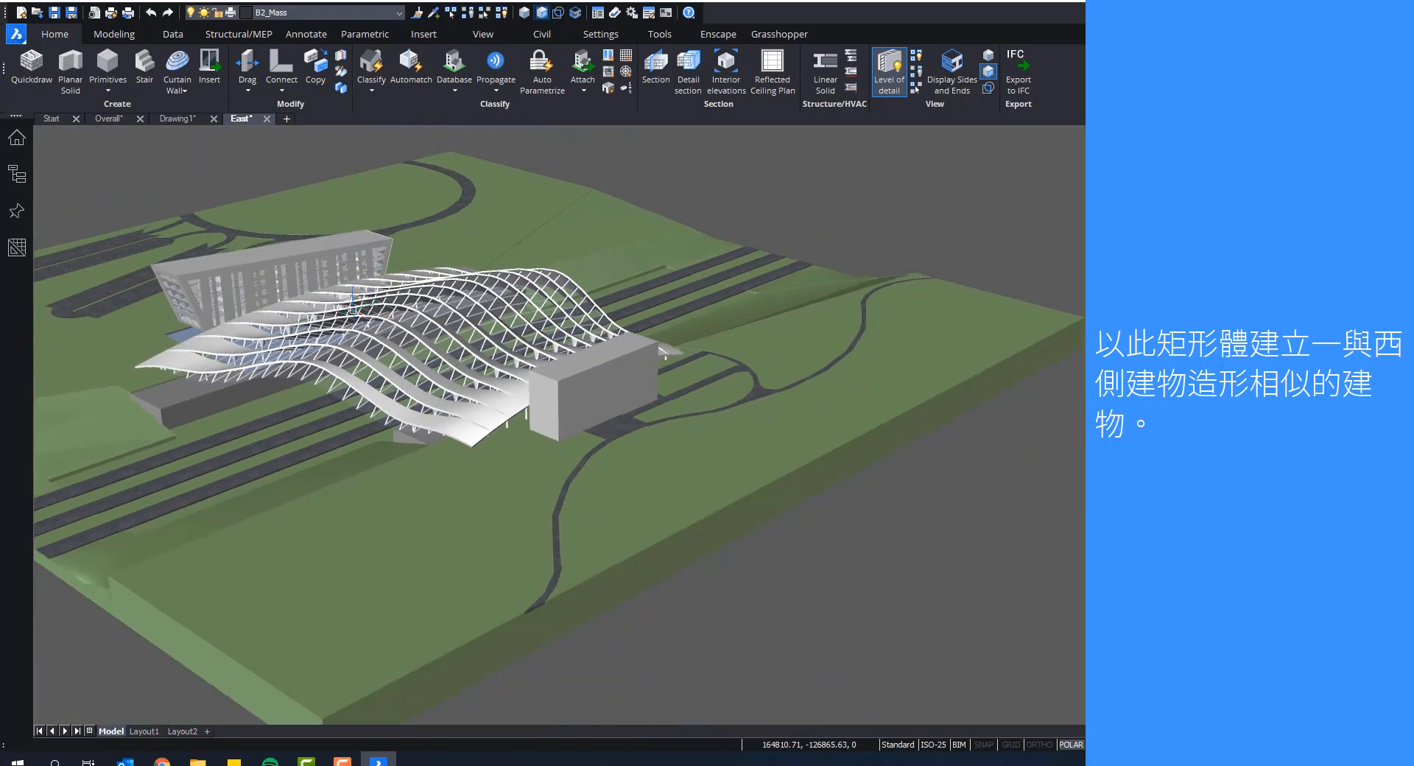
pyautogui.keyDown('shift'); pyautogui.moveTo(346, 368); pyautogui.dragTo(562, 405); pyautogui.keyUp('shift')
pyautogui.scroll(3, 562, 406)
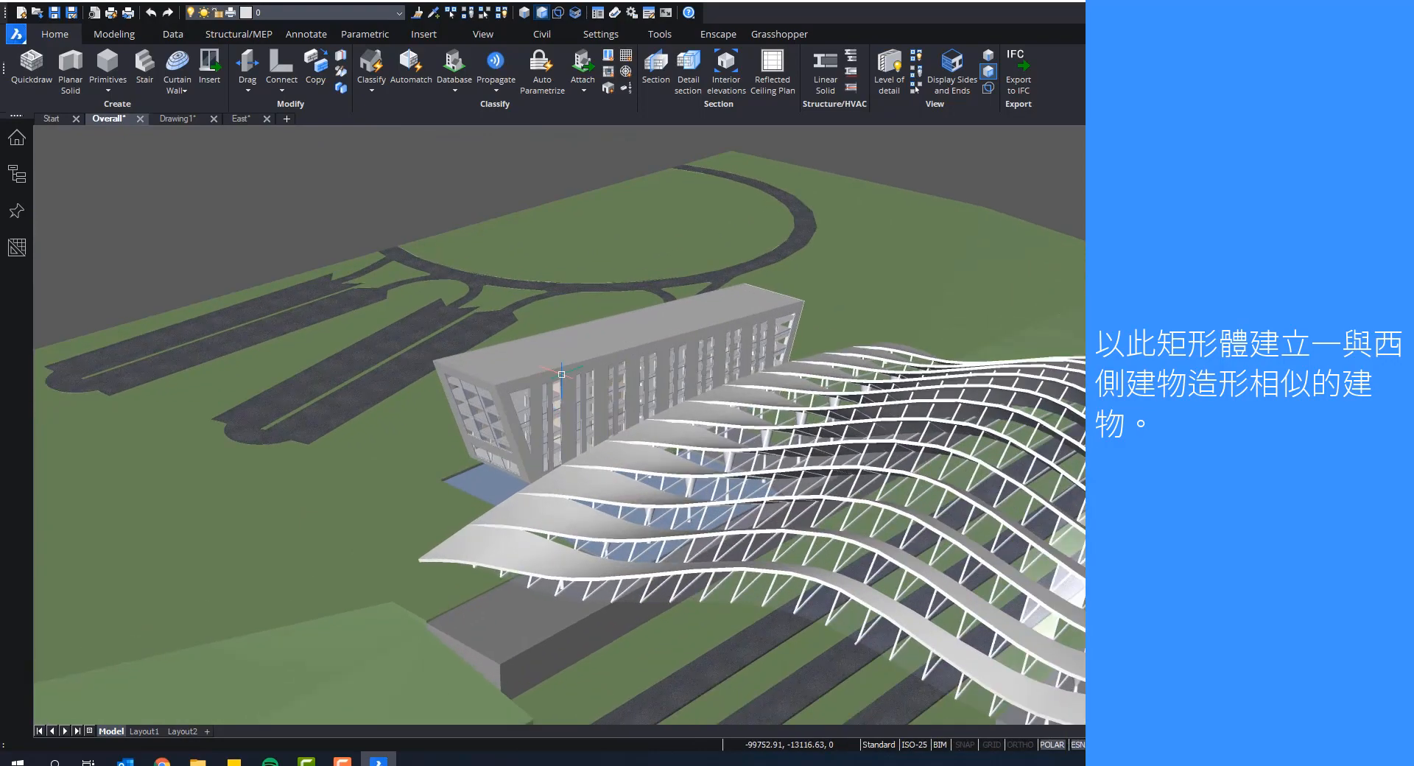
pyautogui.moveTo(562, 374)
pyautogui.scroll(-2, 579, 340)
pyautogui.moveTo(847, 477); pyautogui.dragTo(485, 402, button='middle')
pyautogui.moveTo(853, 481)
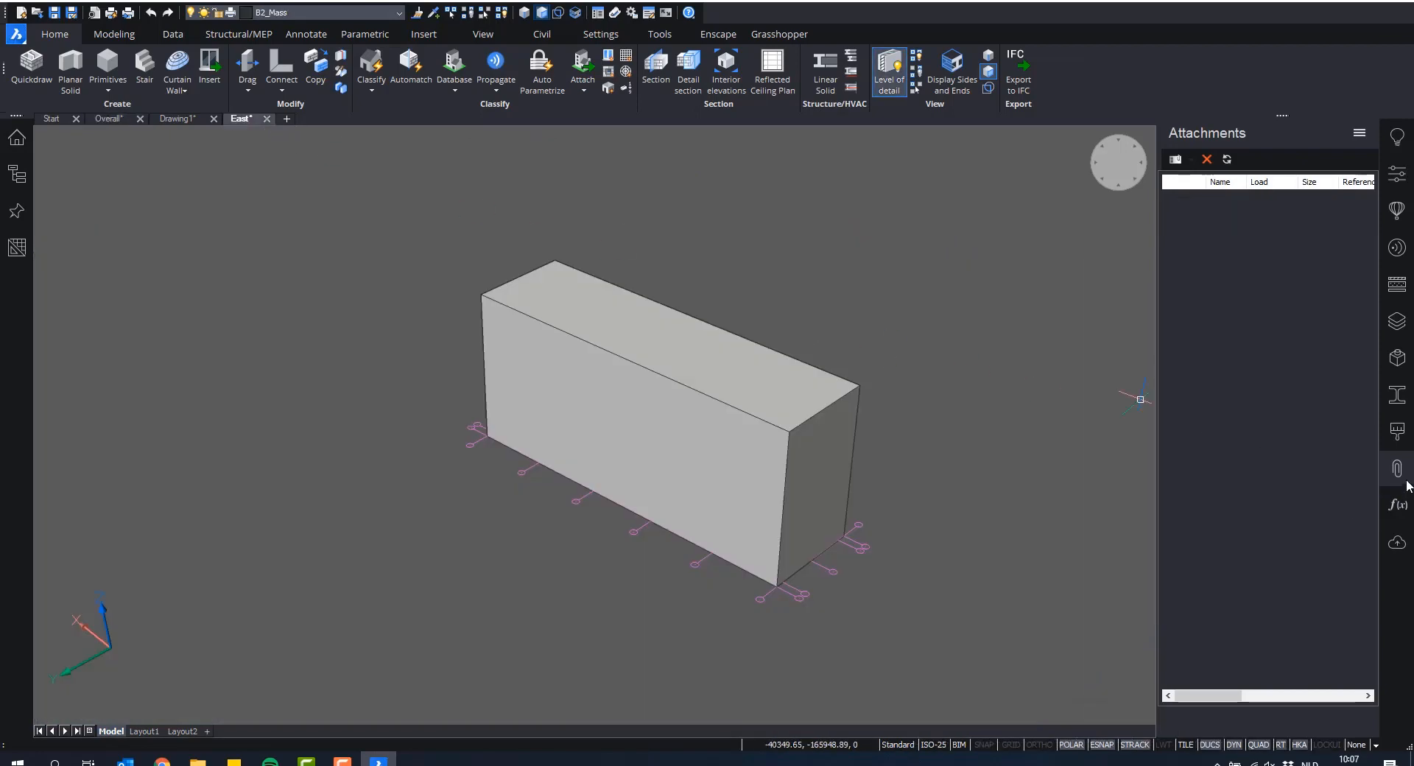
pyautogui.click(1399, 475)
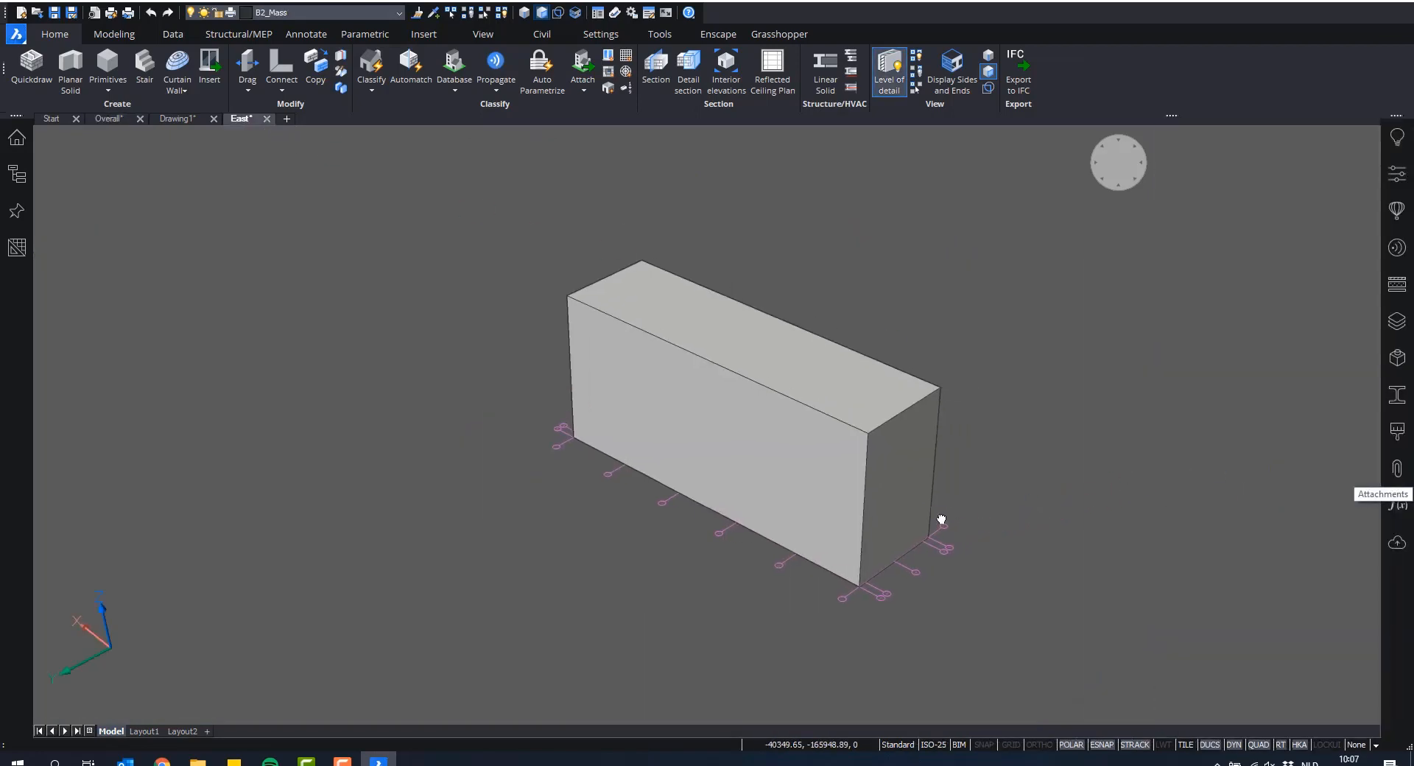
# Step: Rotate the East block's near short end face outward by 10 degrees about its bottom edge
pyautogui.keyDown('shift'); pyautogui.moveTo(955, 559); pyautogui.dragTo(950, 513, button='middle'); pyautogui.keyUp('shift')
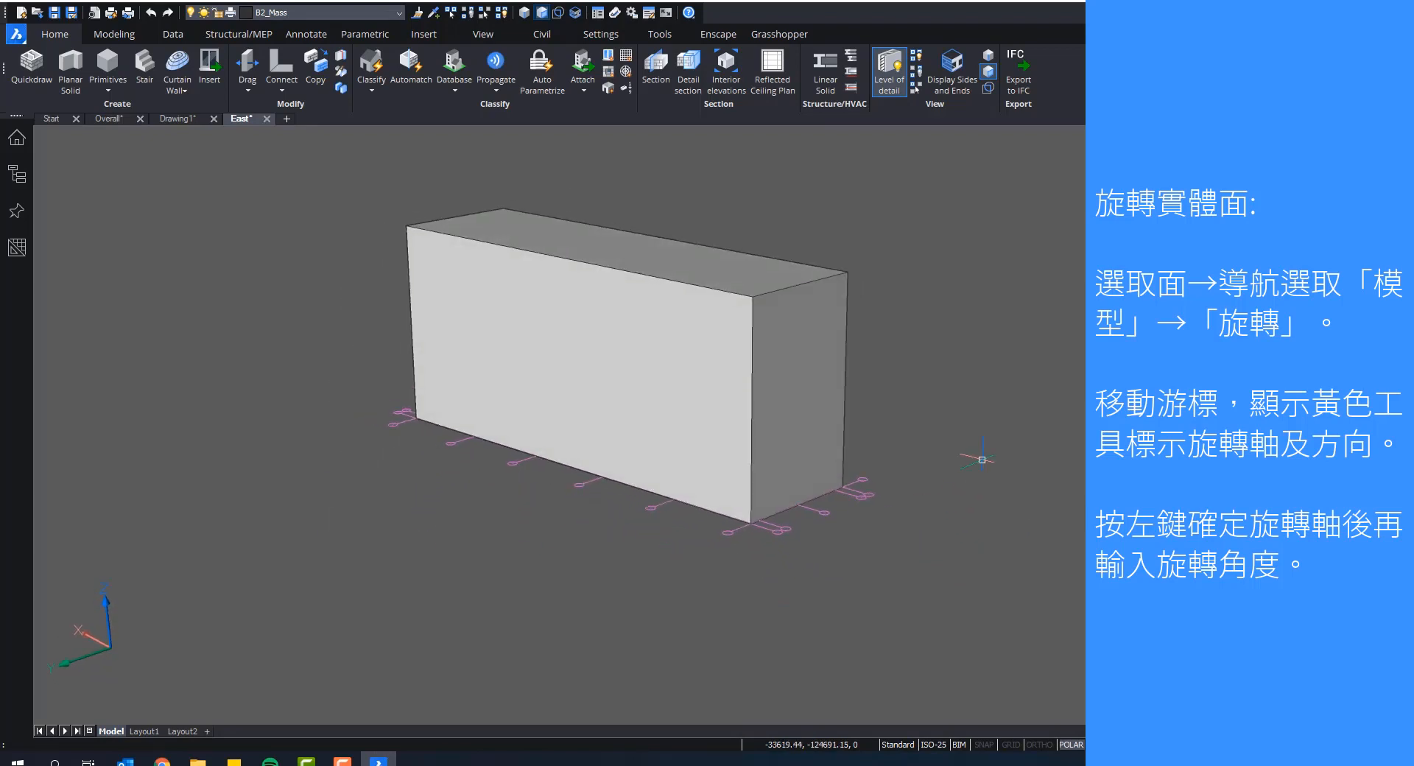
pyautogui.scroll(-1, 990, 455)
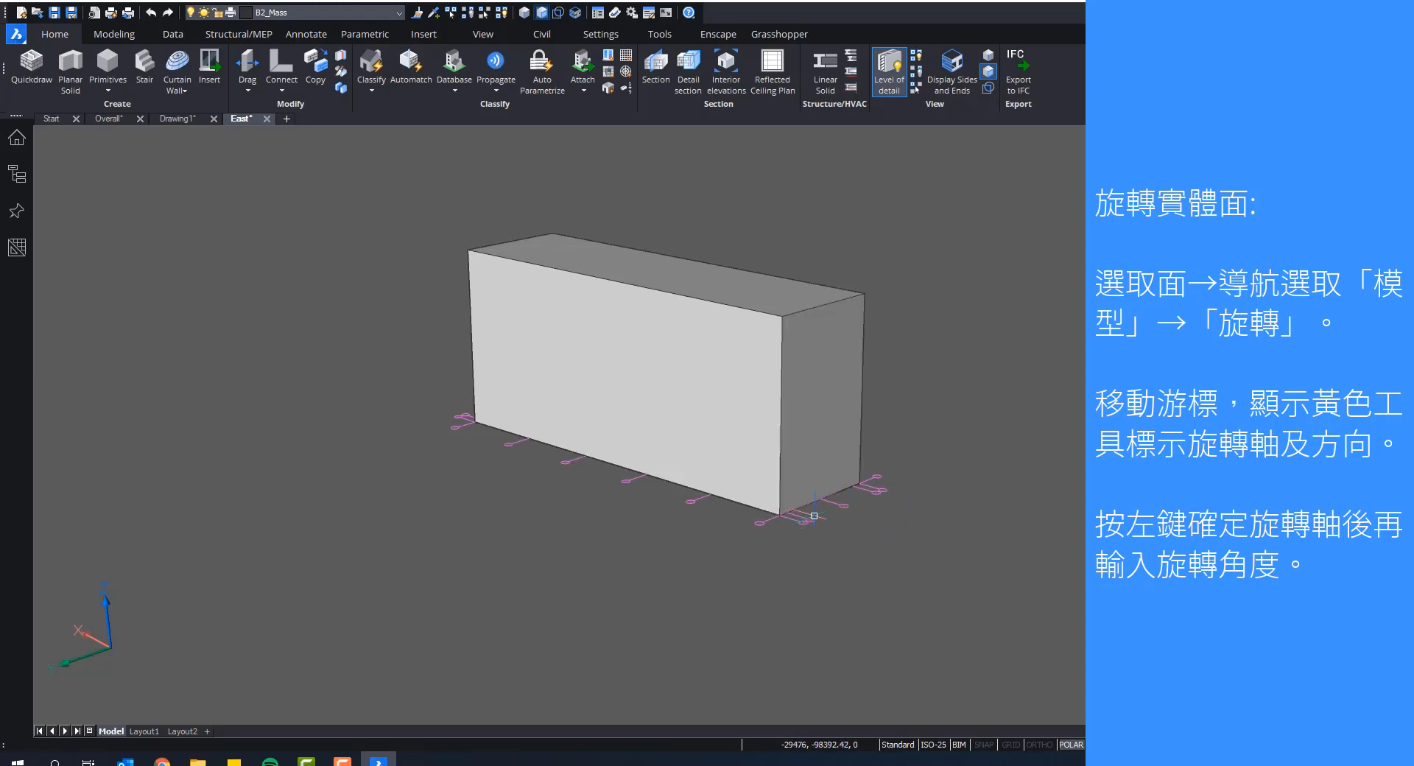
pyautogui.moveTo(825, 370)
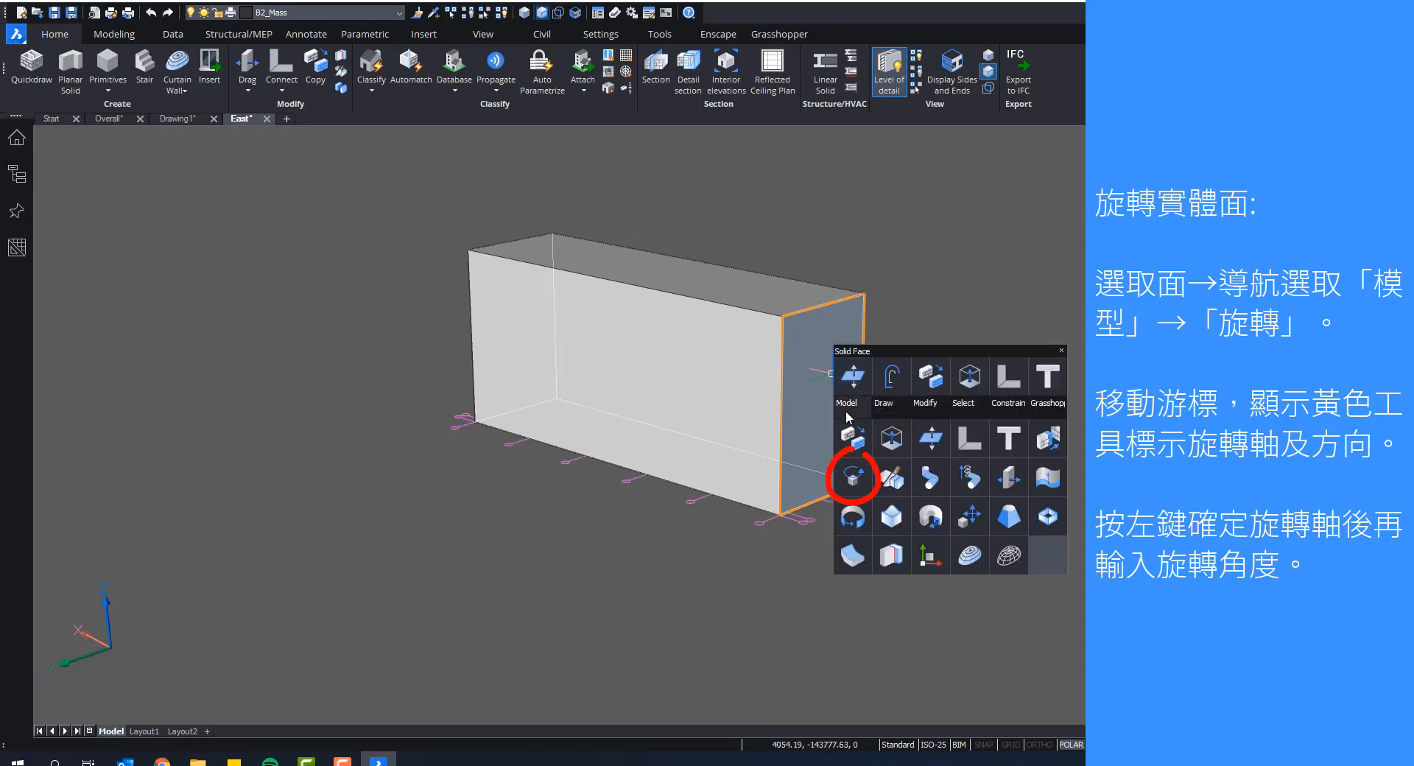
pyautogui.click(854, 479)
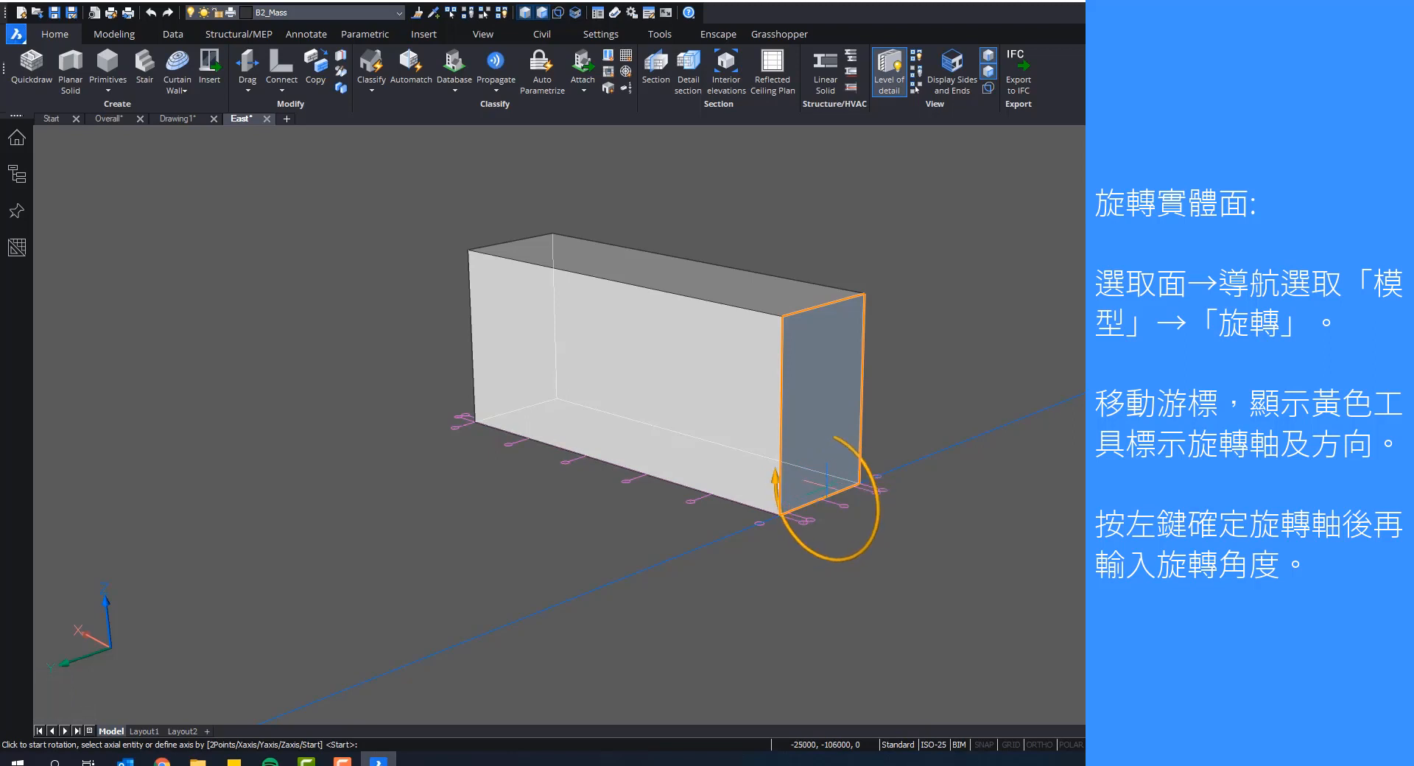
pyautogui.click(826, 492)
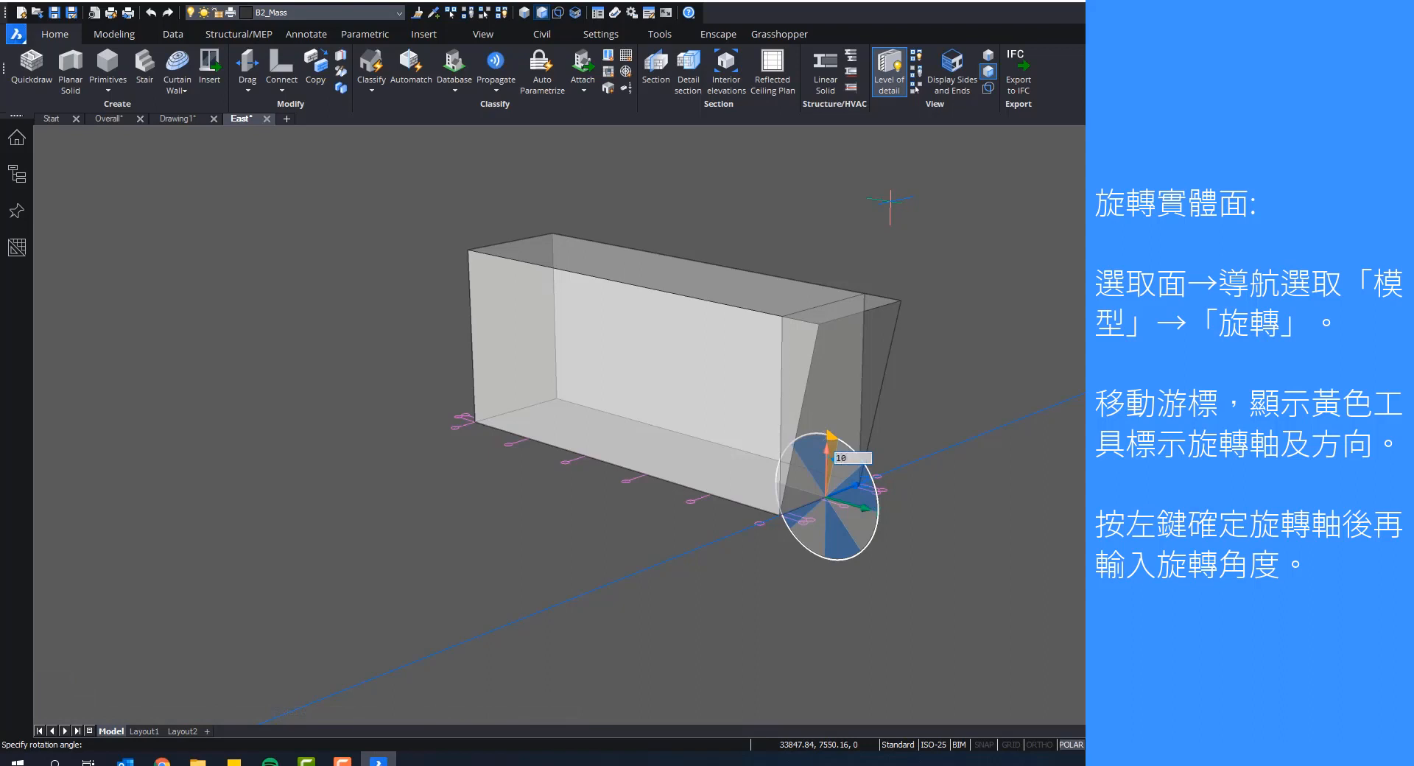
pyautogui.press('Return')
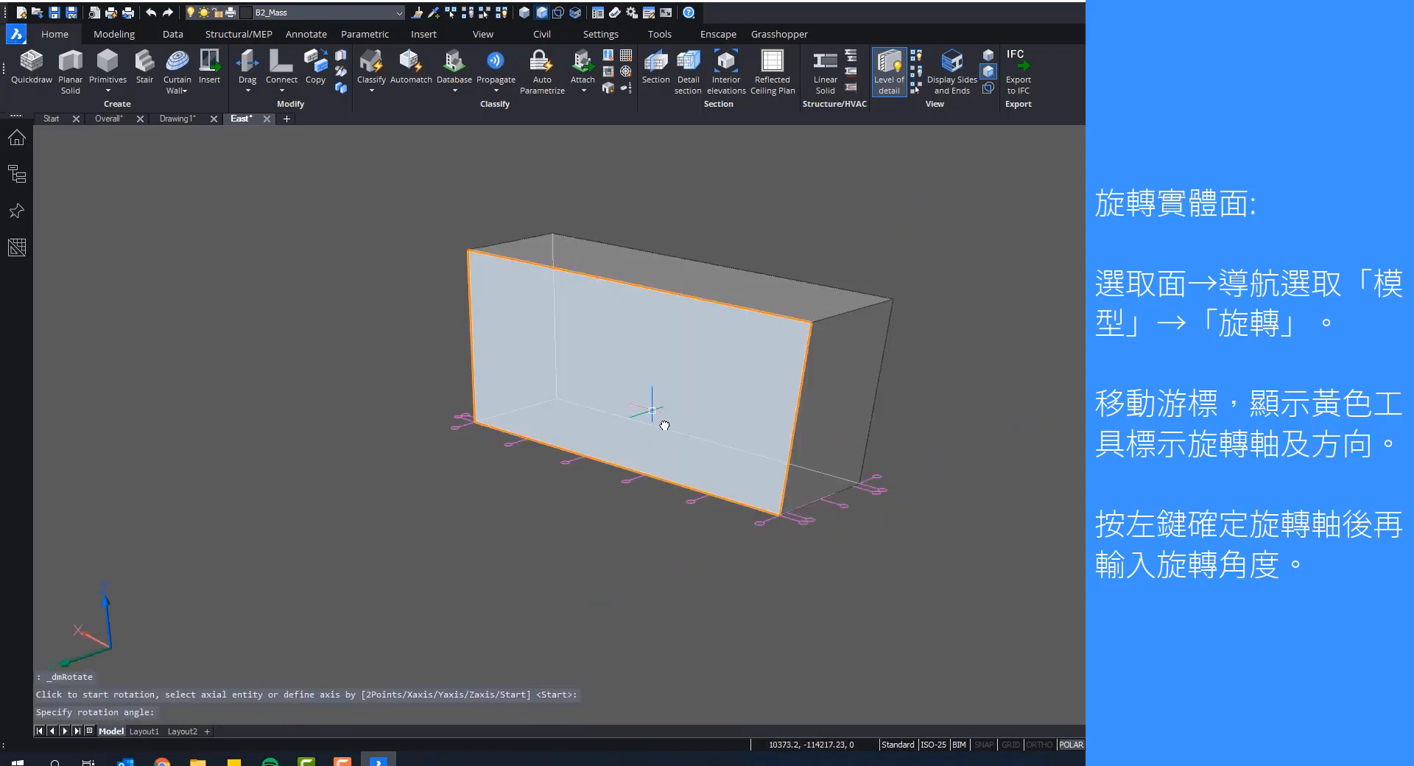
# Step: Rotate the block's top face about its short edge at the untilted end so it slopes down towards the tilted end
pyautogui.moveTo(655, 414); pyautogui.dragTo(712, 515, button='middle')
pyautogui.scroll(-3, 800, 495)
pyautogui.scroll(3, 712, 515)
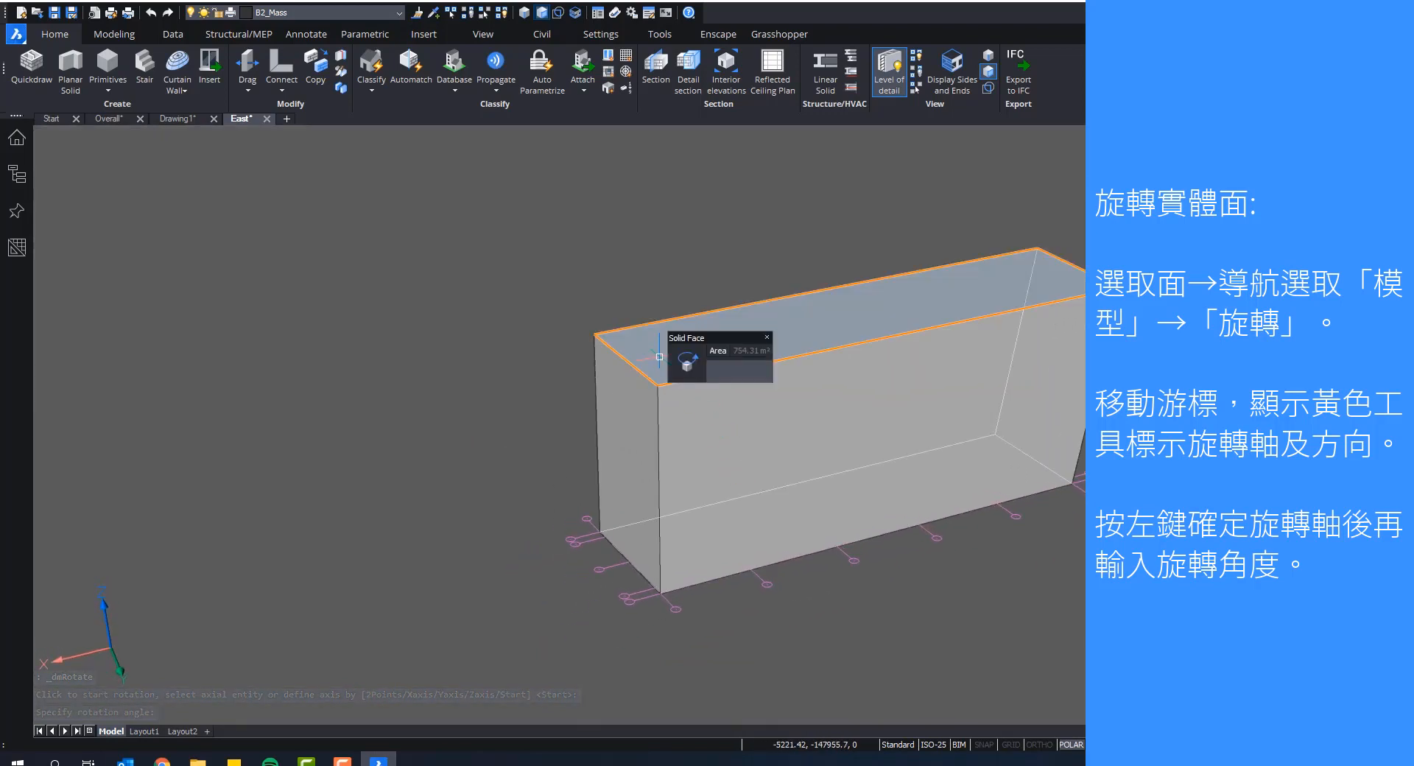
pyautogui.click(690, 367)
pyautogui.click(664, 346)
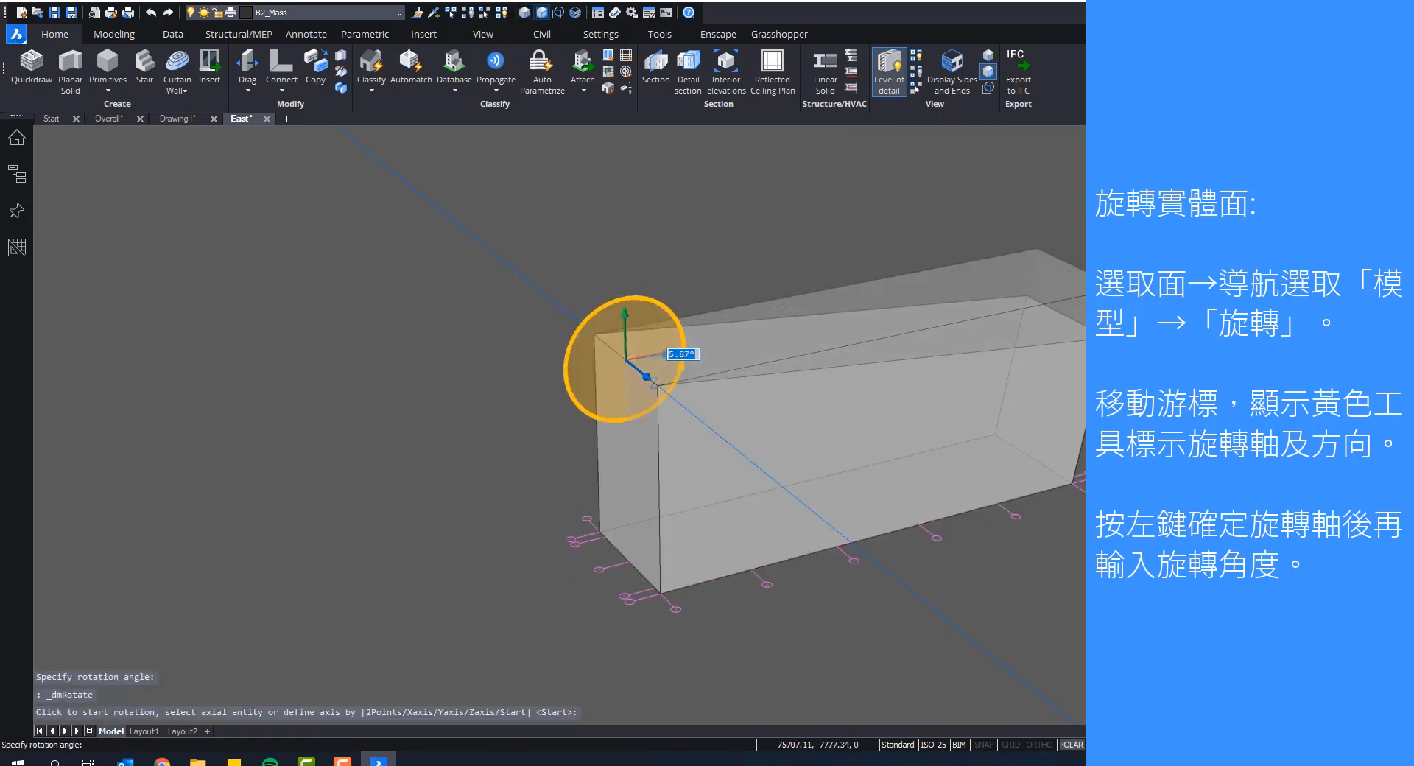
pyautogui.press('Return')
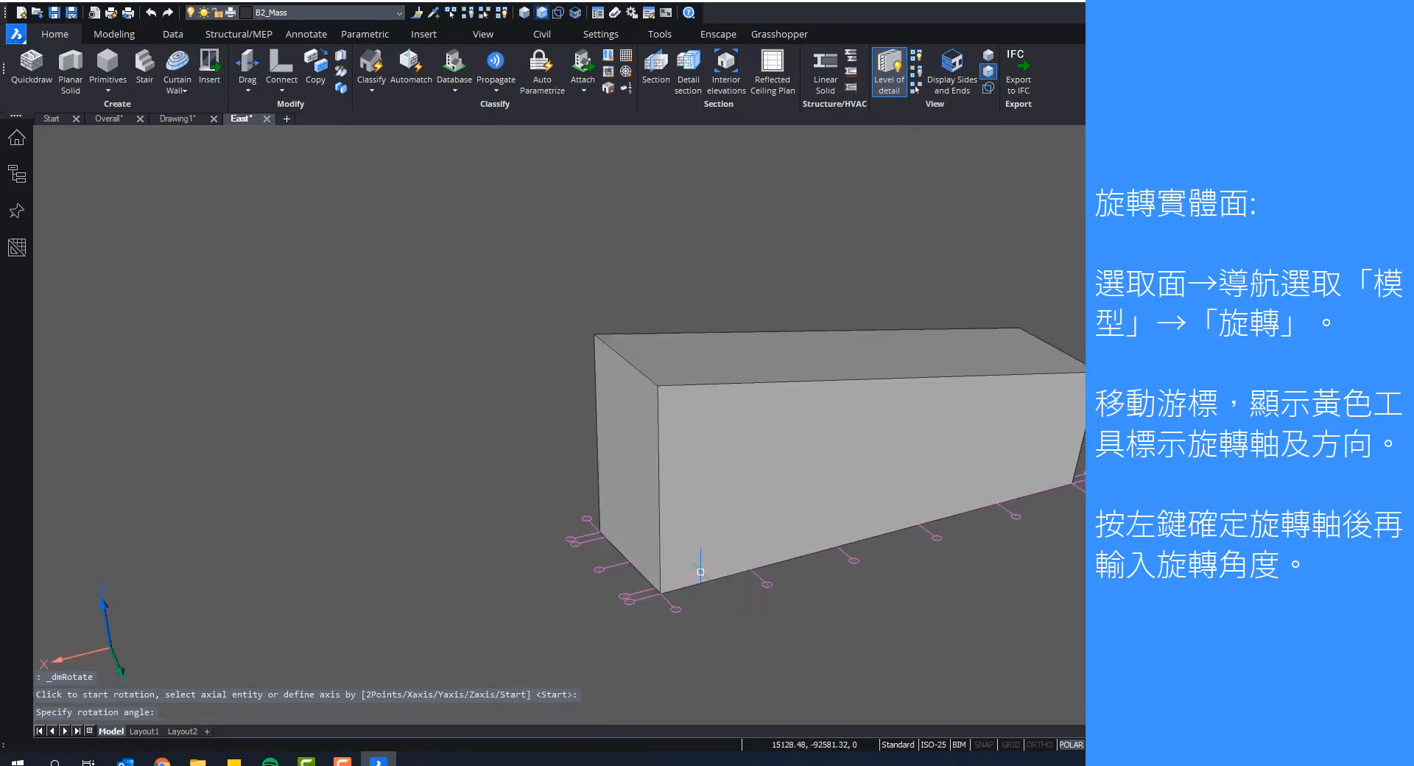
# Step: Rotate the block's other short end face outward by 15 degrees about its bottom edge
pyautogui.scroll(1, 639, 557)
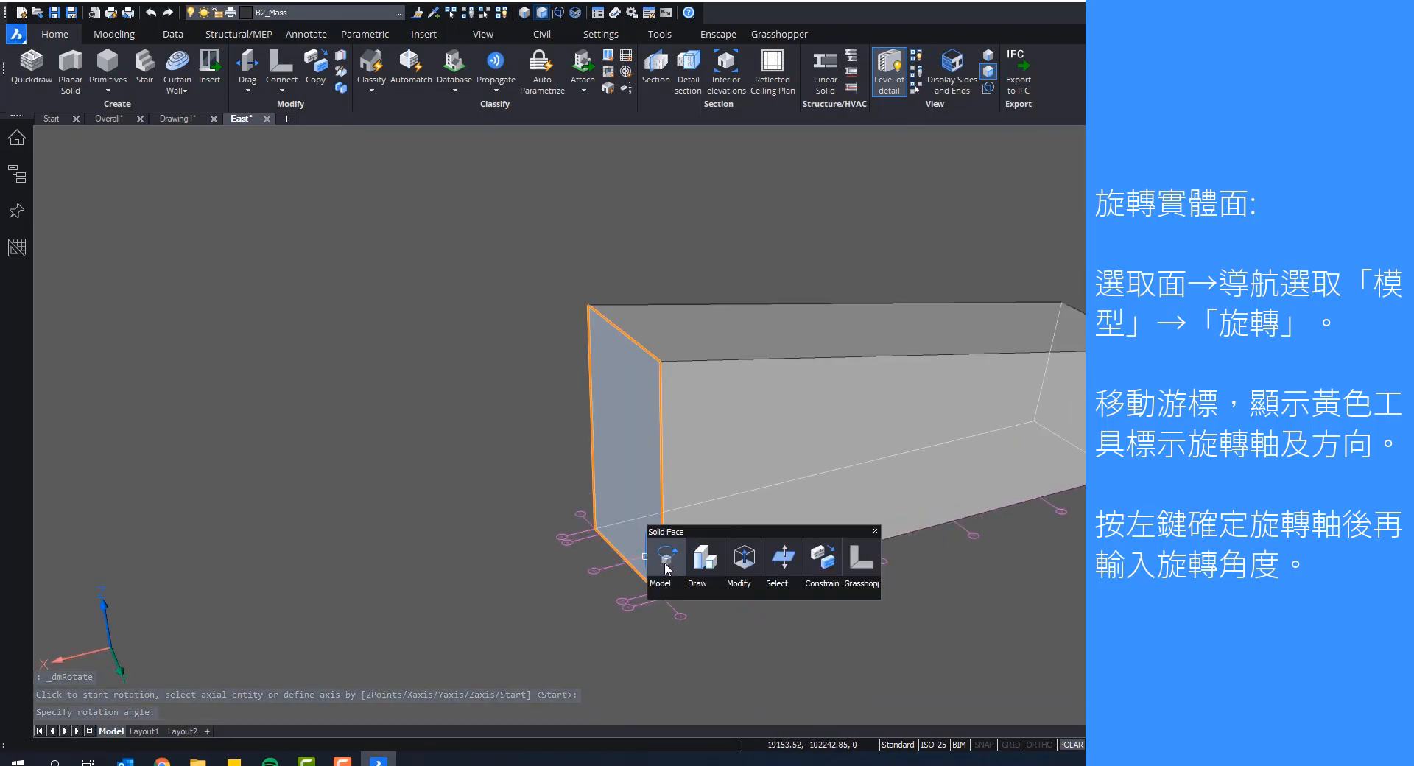
pyautogui.click(666, 564)
pyautogui.click(630, 549)
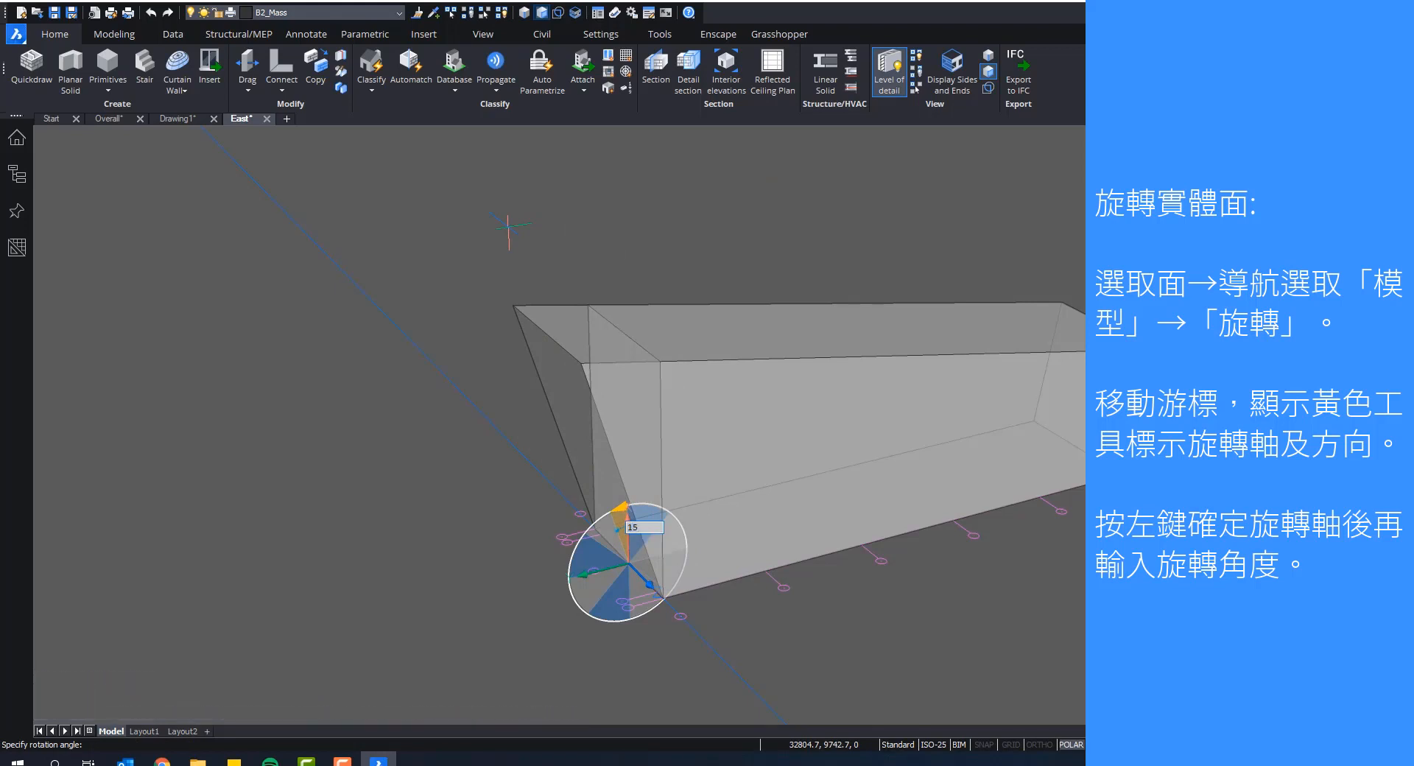
pyautogui.press('Return')
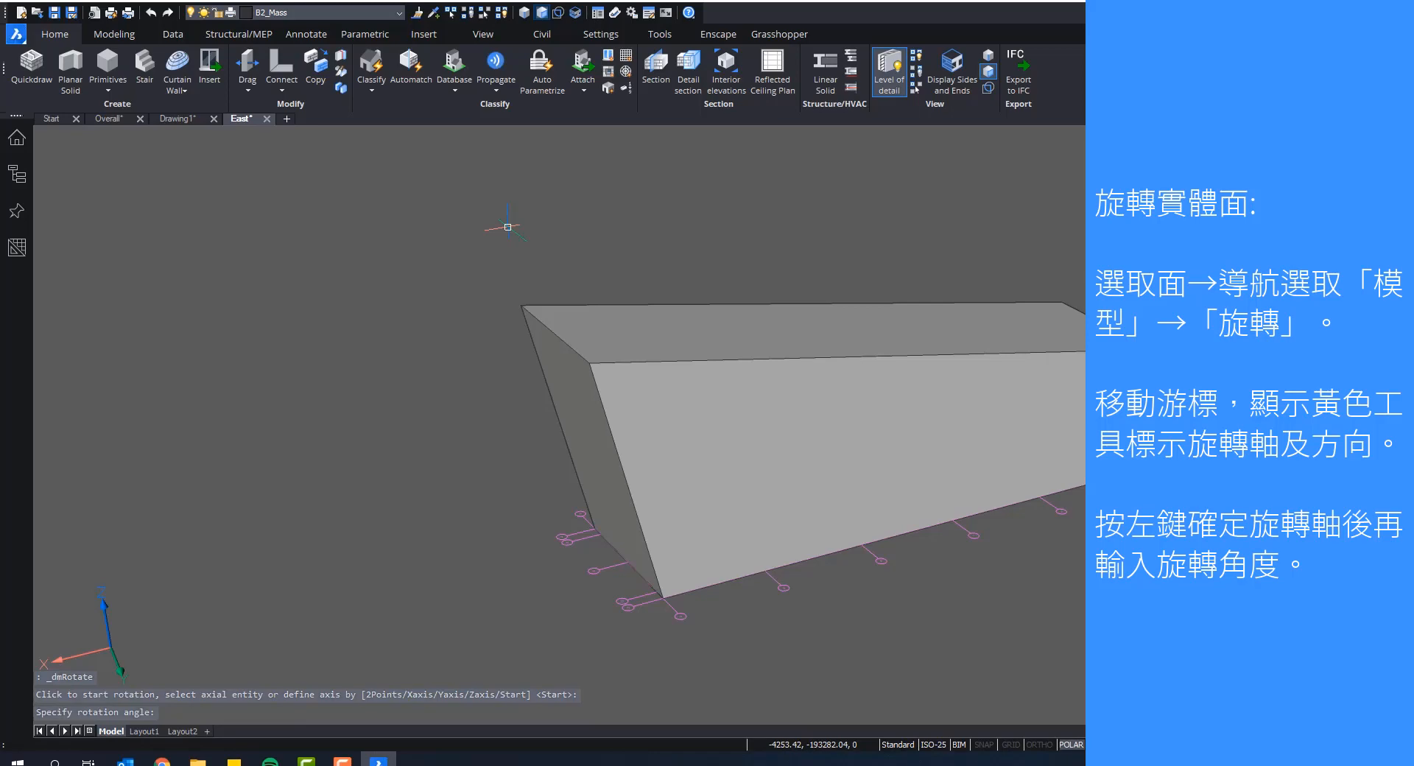
# Step: Examine the reshaped East block from the side and the grid lines along its base
pyautogui.scroll(-1, 877, 472)
pyautogui.keyDown('shift'); pyautogui.moveTo(878, 472); pyautogui.dragTo(804, 453, button='middle'); pyautogui.keyUp('shift')
pyautogui.moveTo(906, 439); pyautogui.dragTo(691, 458, button='middle')
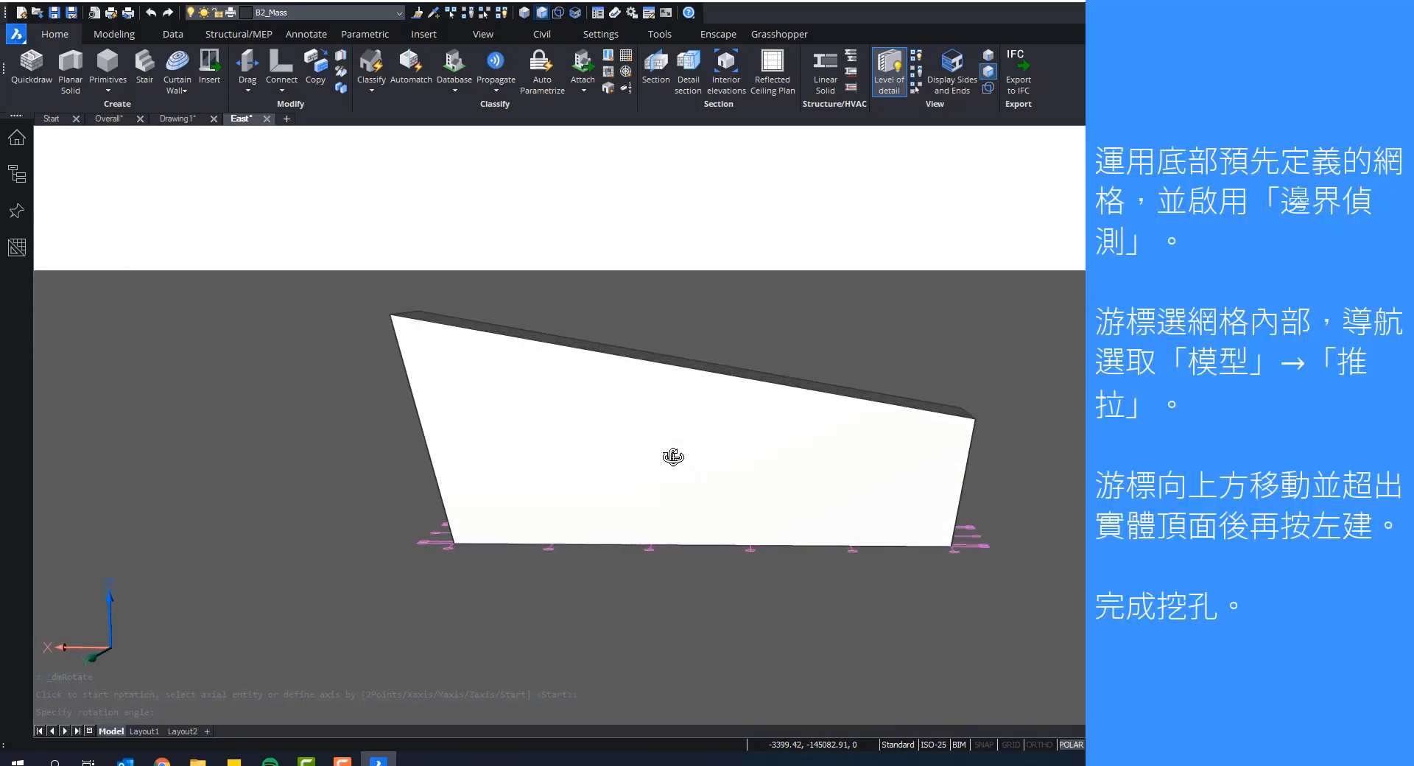
pyautogui.keyDown('shift'); pyautogui.moveTo(673, 457); pyautogui.dragTo(623, 489, button='middle'); pyautogui.keyUp('shift')
pyautogui.moveTo(603, 426); pyautogui.dragTo(671, 423, button='middle')
pyautogui.scroll(-1, 691, 405)
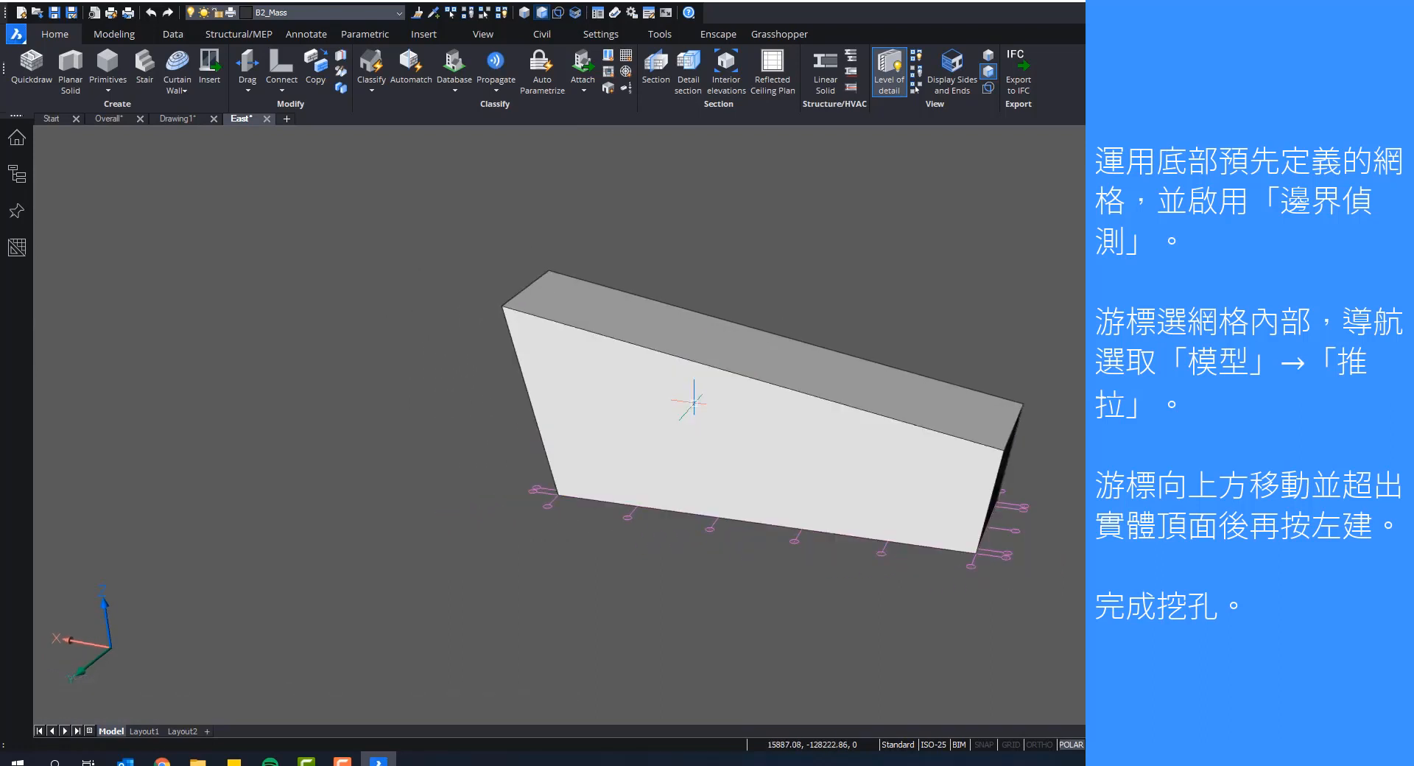
pyautogui.scroll(2, 640, 560)
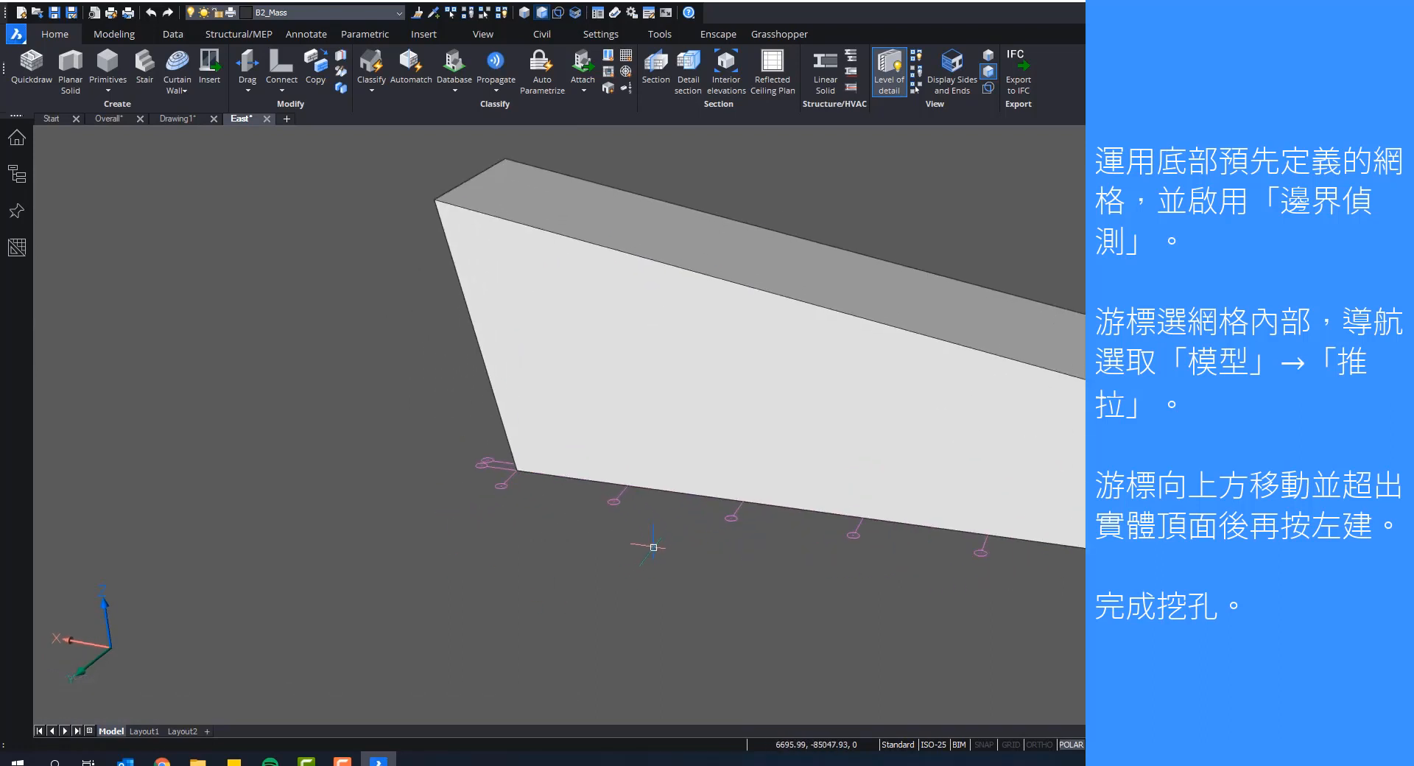
pyautogui.keyDown('shift'); pyautogui.moveTo(648, 548); pyautogui.dragTo(720, 516, button='middle'); pyautogui.keyUp('shift')
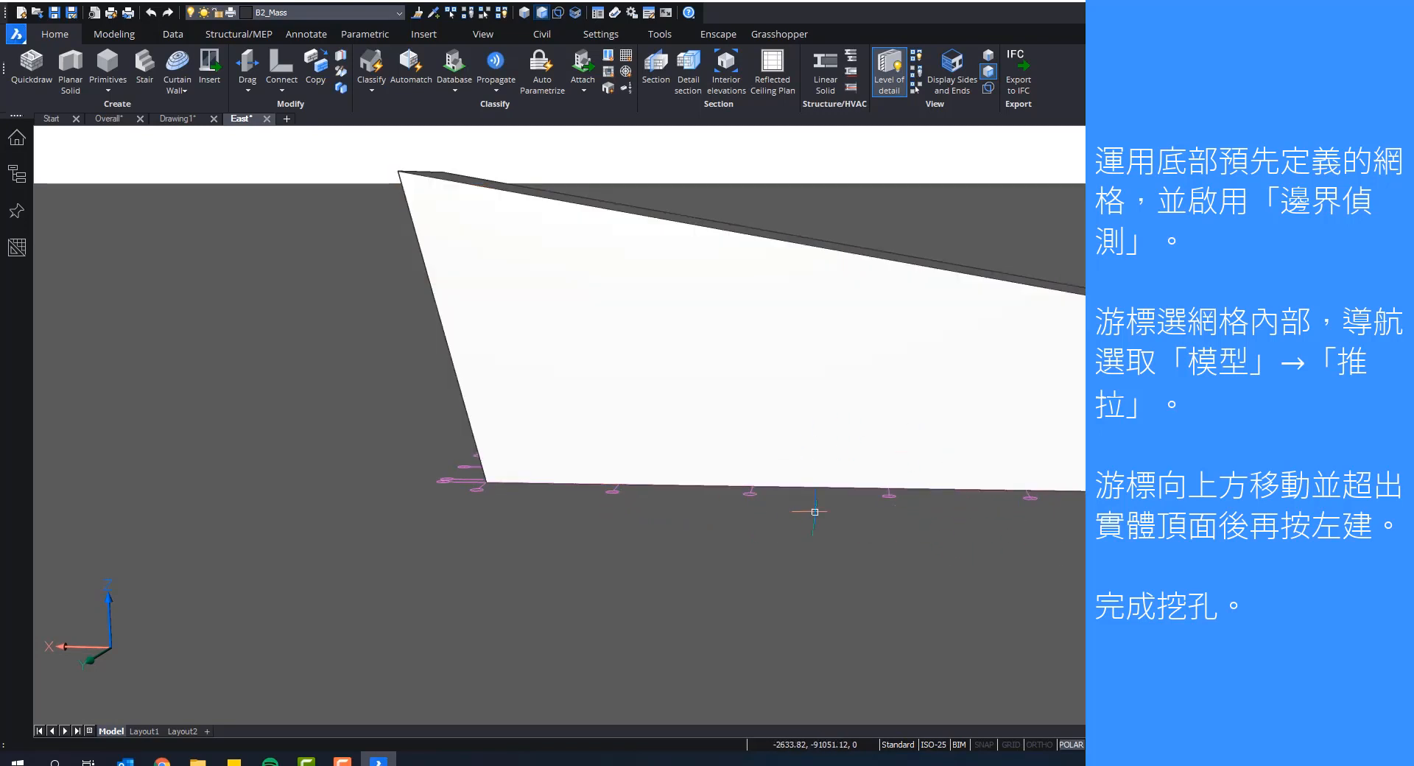
# Step: Enable boundary detection in the selection modes, with the grid on the East block's underside in view
pyautogui.keyDown('shift'); pyautogui.moveTo(403, 507); pyautogui.dragTo(1061, 566, button='middle'); pyautogui.keyUp('shift')
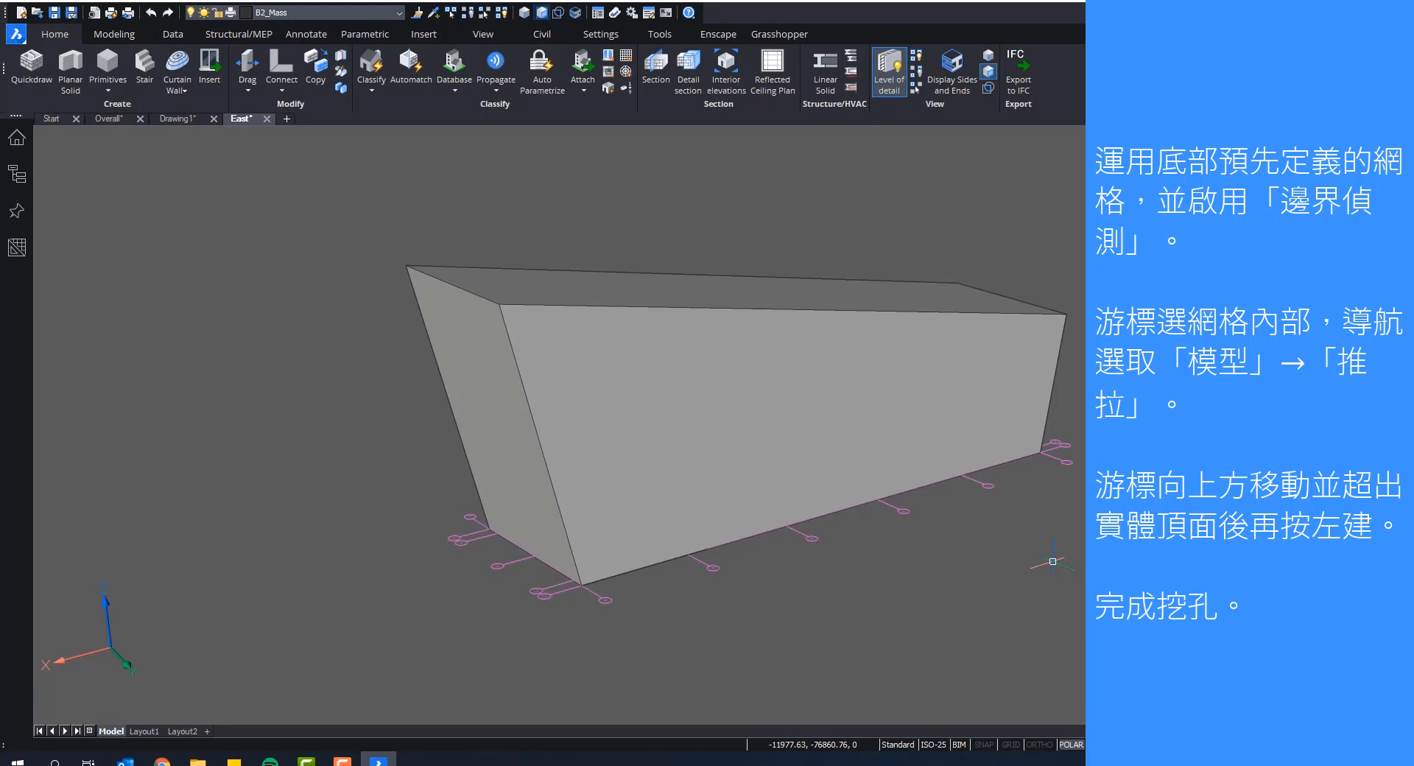
pyautogui.keyDown('shift'); pyautogui.moveTo(626, 601); pyautogui.dragTo(770, 453, button='middle'); pyautogui.keyUp('shift')
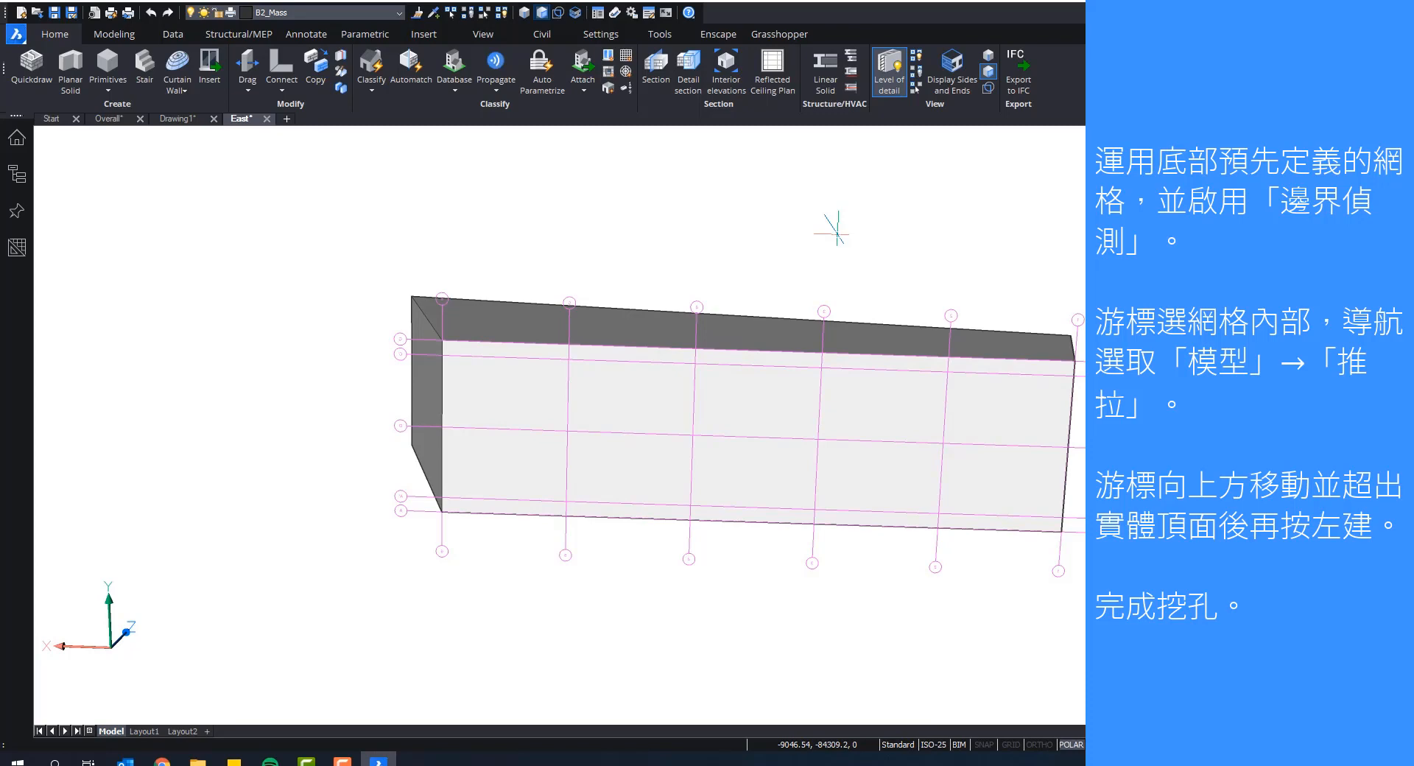
pyautogui.keyDown('shift'); pyautogui.moveTo(830, 385); pyautogui.dragTo(799, 366, button='middle'); pyautogui.keyUp('shift')
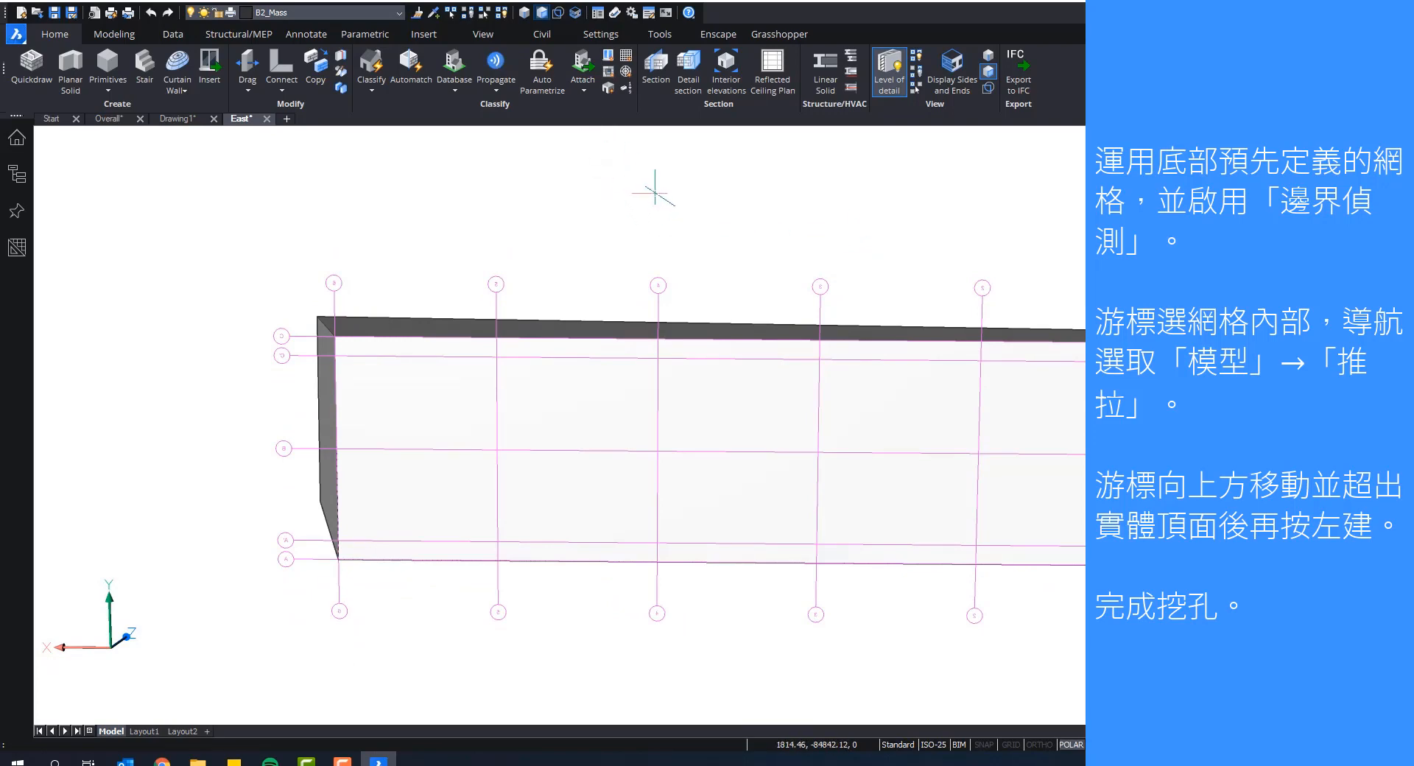
pyautogui.keyDown('shift'); pyautogui.moveTo(787, 254); pyautogui.dragTo(838, 293, button='middle'); pyautogui.keyUp('shift')
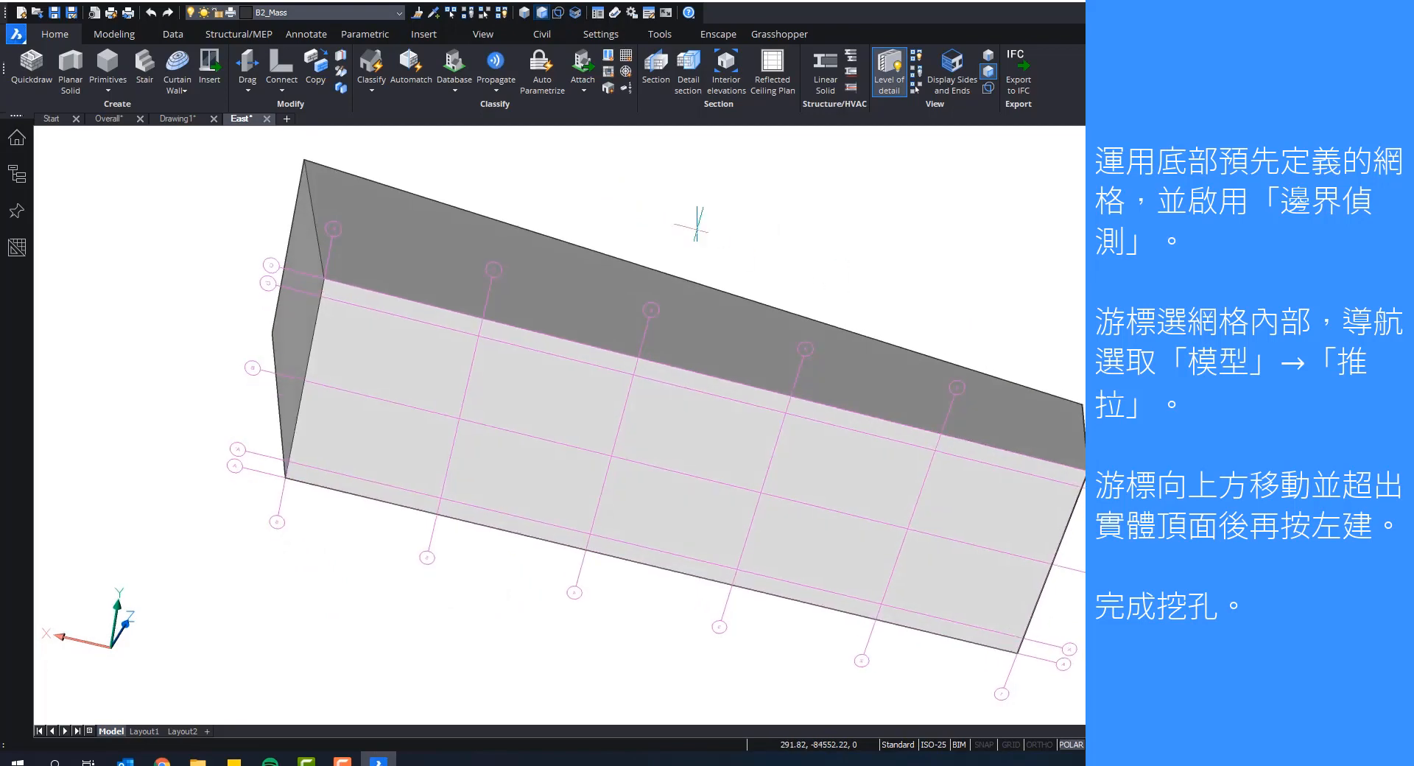
pyautogui.click(559, 13)
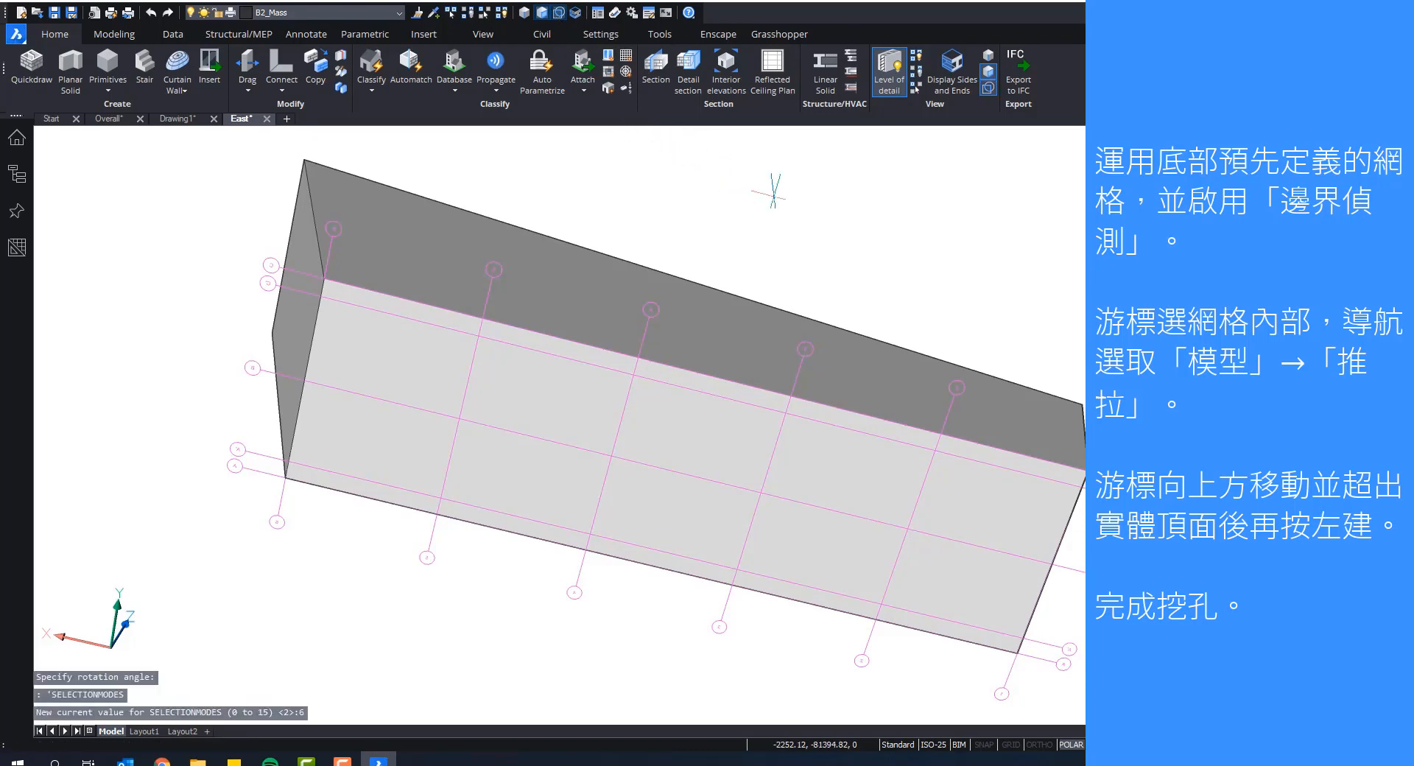
# Step: Push/pull one inner grid cell on the block's underside upward past the top face to cut a hole through it
pyautogui.keyDown('shift'); pyautogui.moveTo(819, 196); pyautogui.dragTo(876, 171, button='middle'); pyautogui.keyUp('shift')
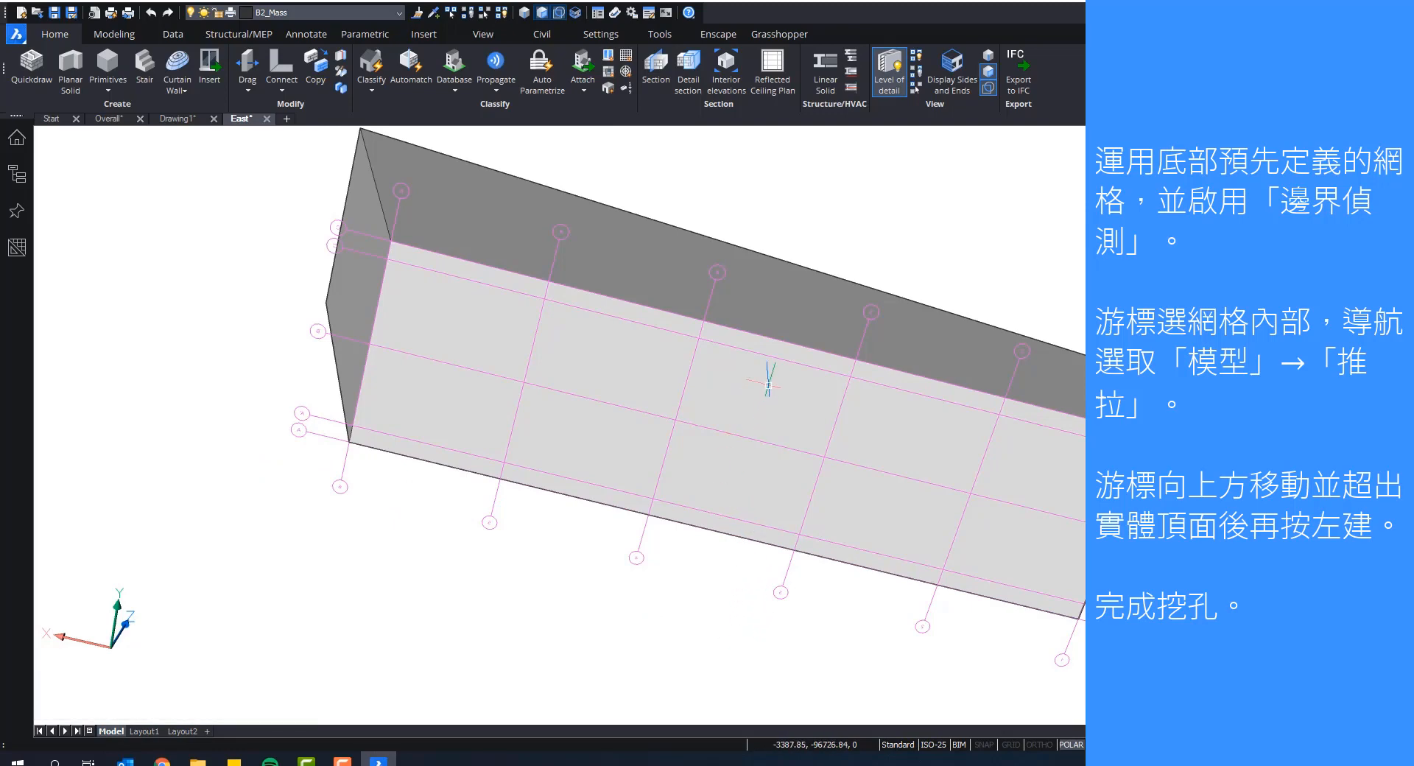
pyautogui.moveTo(769, 380)
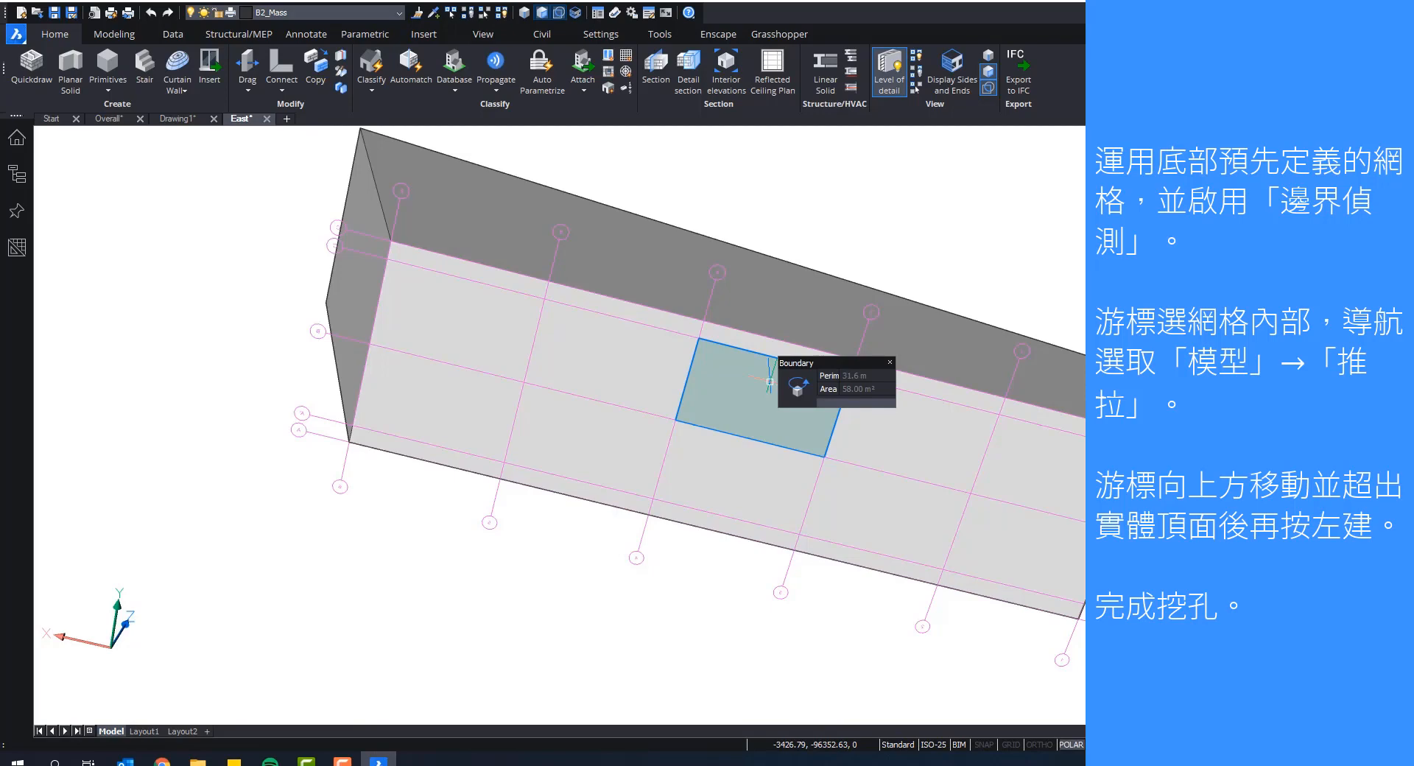
pyautogui.moveTo(810, 421); pyautogui.dragTo(842, 467, button='middle')
pyautogui.moveTo(801, 438)
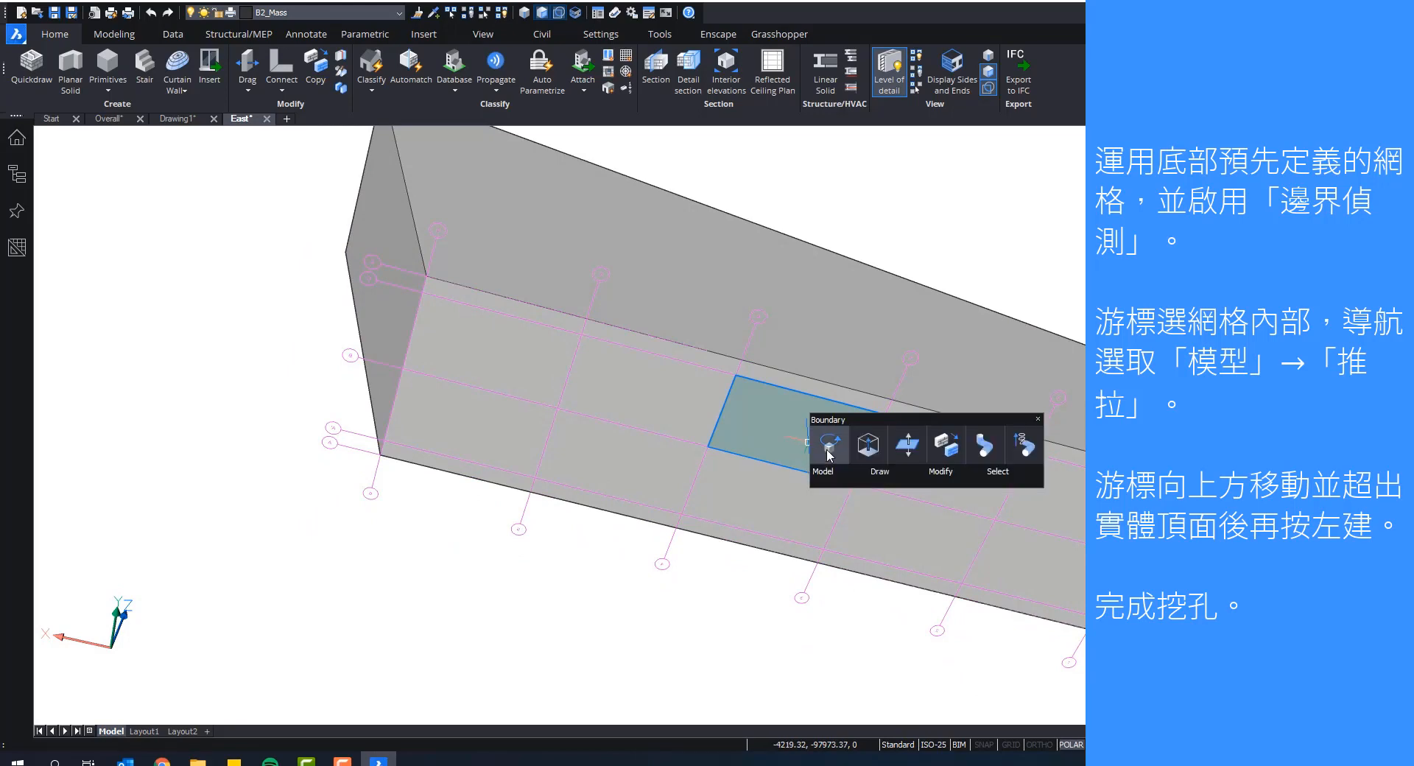
pyautogui.click(908, 445)
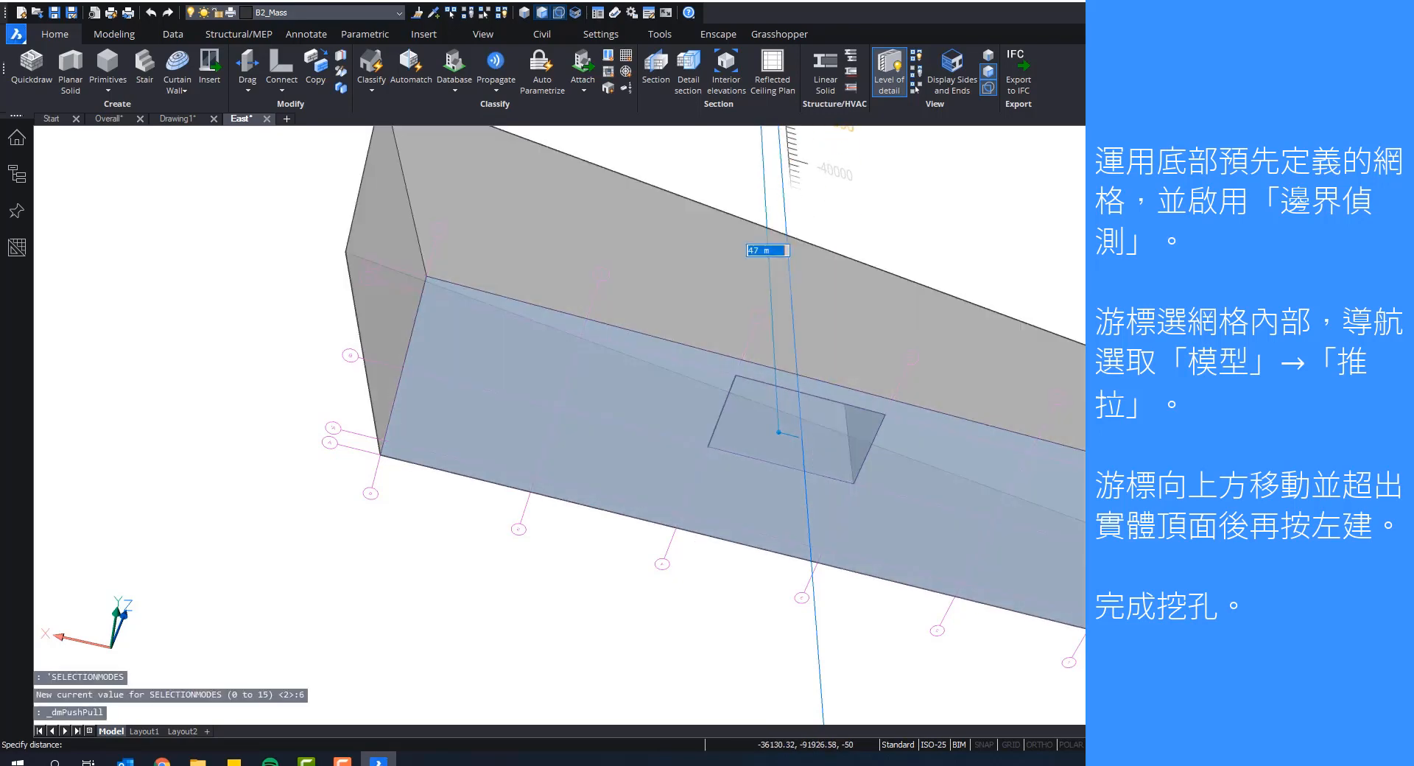
pyautogui.click(782, 154)
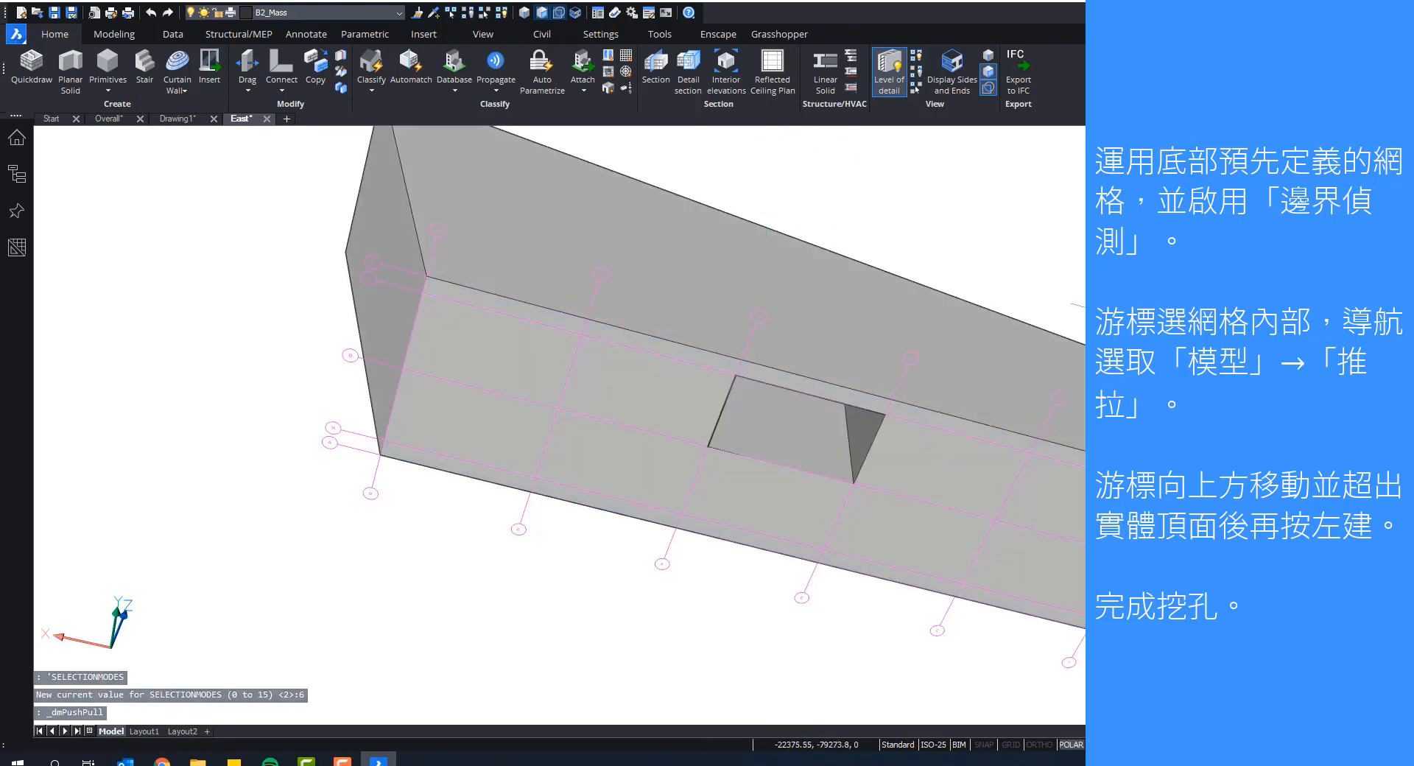
# Step: Undo the hole cut through the block
pyautogui.keyDown('shift'); pyautogui.moveTo(769, 458); pyautogui.dragTo(833, 338, button='middle'); pyautogui.keyUp('shift')
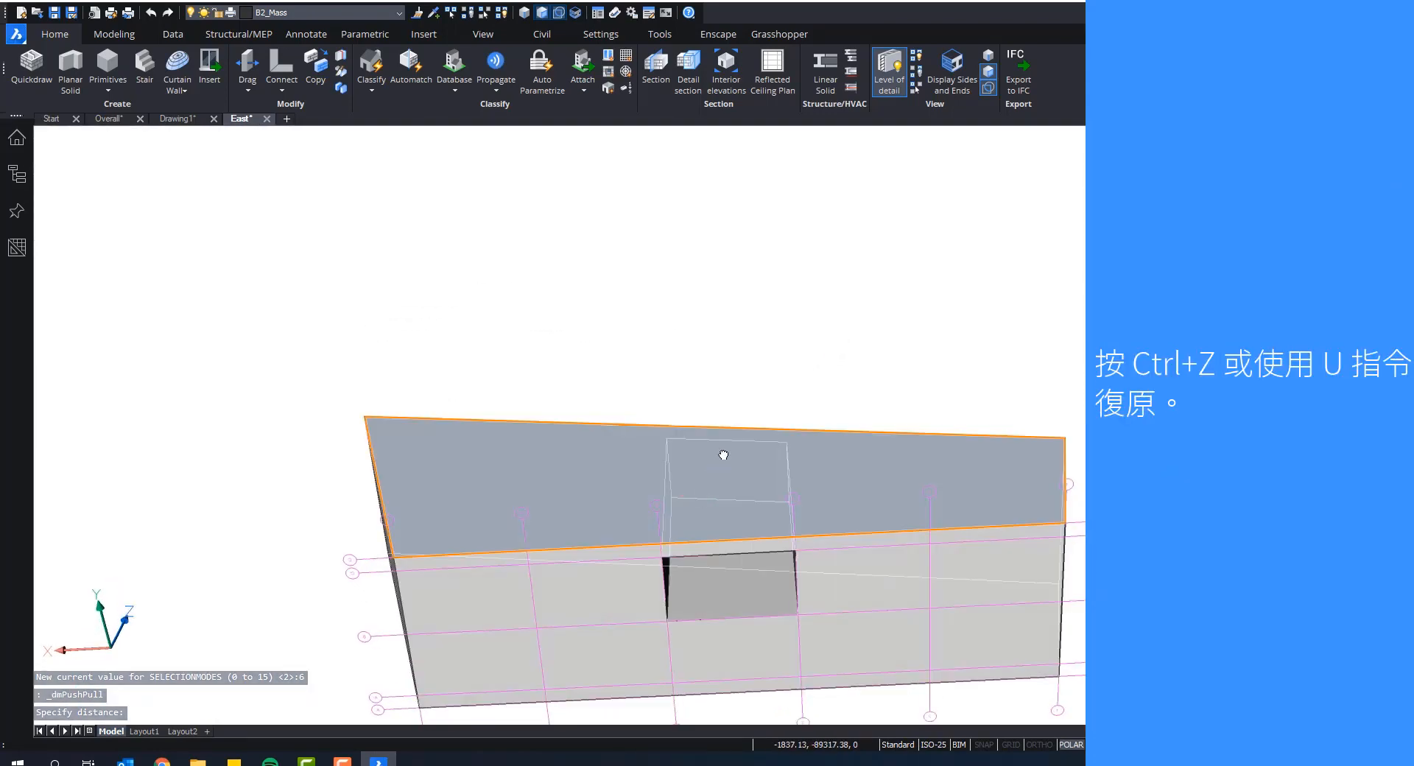
pyautogui.keyDown('shift'); pyautogui.moveTo(723, 455); pyautogui.dragTo(987, 197, button='middle'); pyautogui.keyUp('shift')
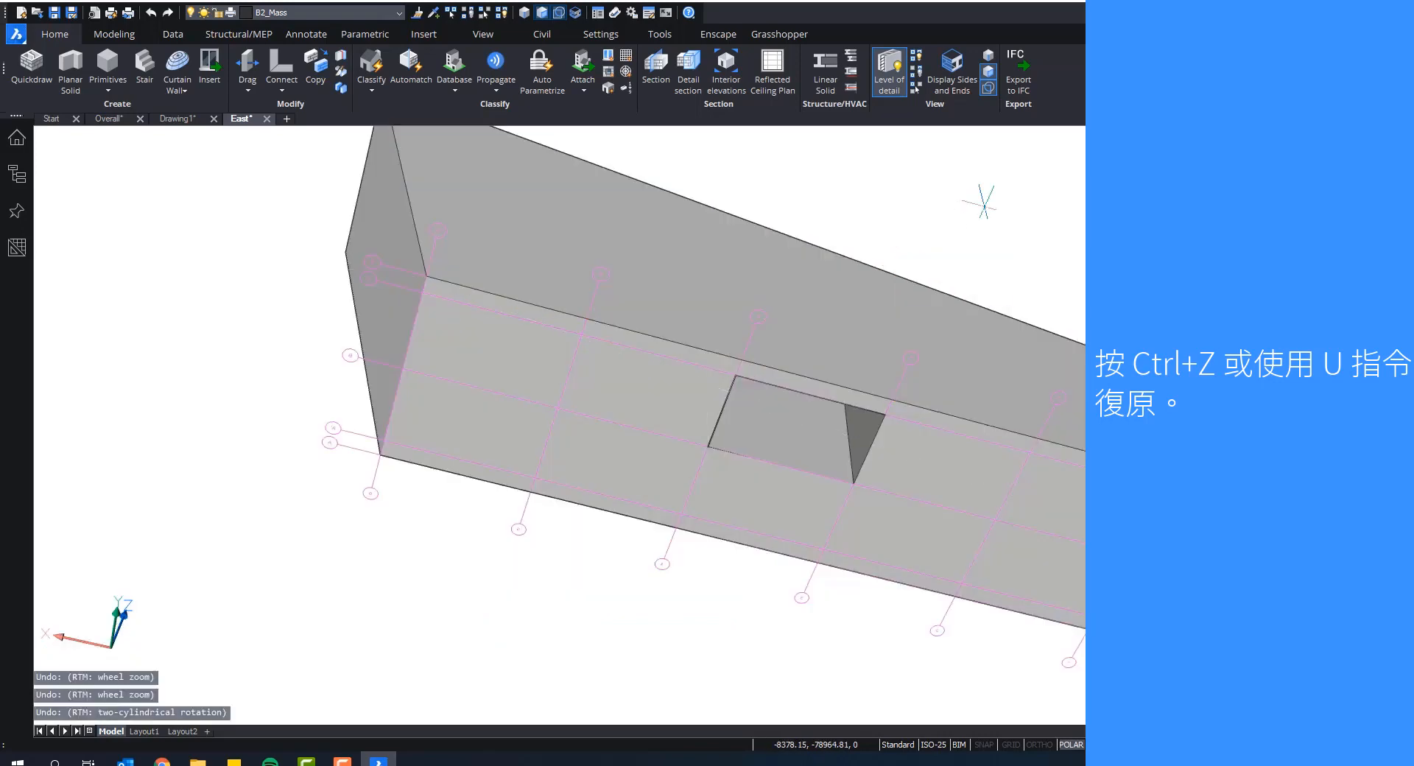
pyautogui.hotkey('ctrl', 'z')
# Step: Select all grid cells, including the narrow edge strips, in the second and third bays from the block's low end
pyautogui.keyDown('shift'); pyautogui.moveTo(1020, 269); pyautogui.dragTo(916, 227, button='middle'); pyautogui.keyUp('shift')
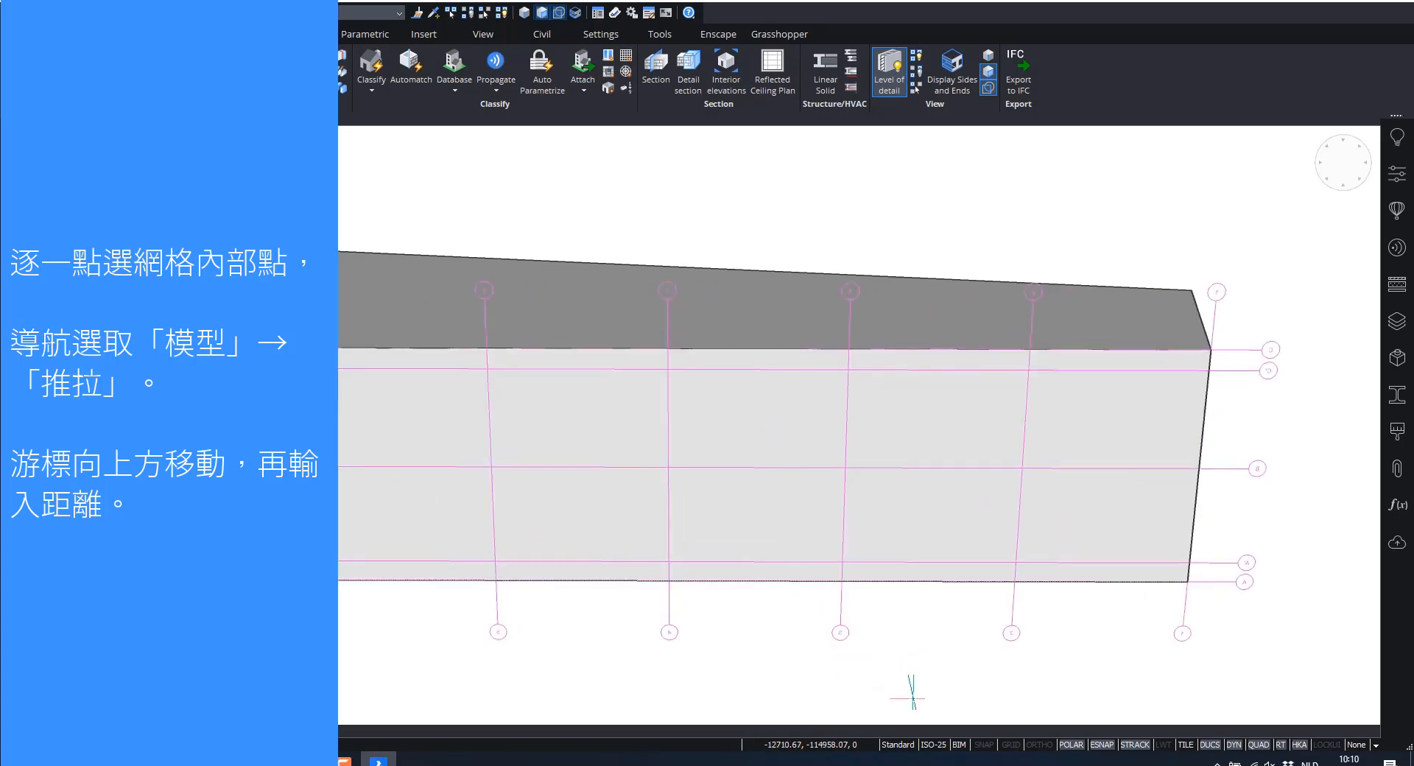
pyautogui.click(921, 572)
pyautogui.click(920, 511)
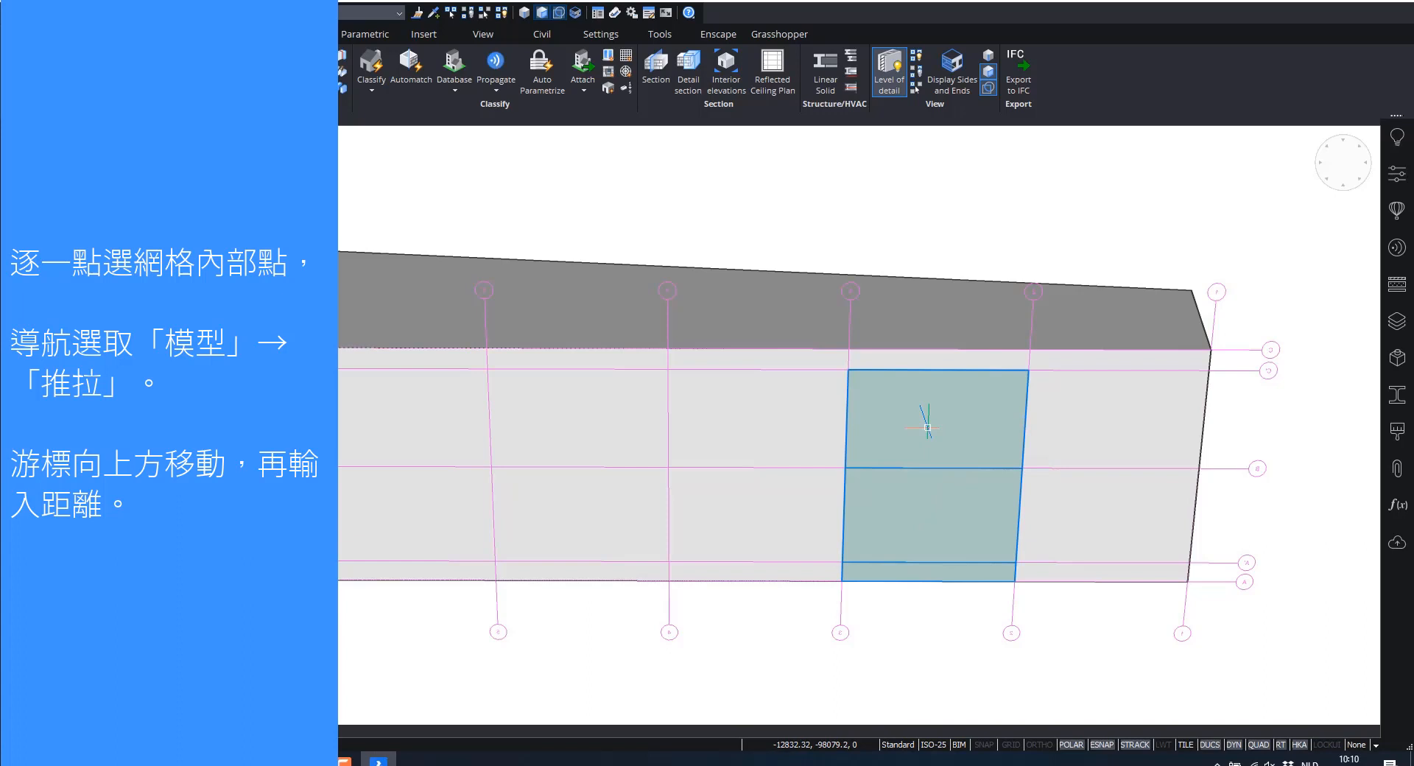
pyautogui.click(939, 360)
pyautogui.click(733, 359)
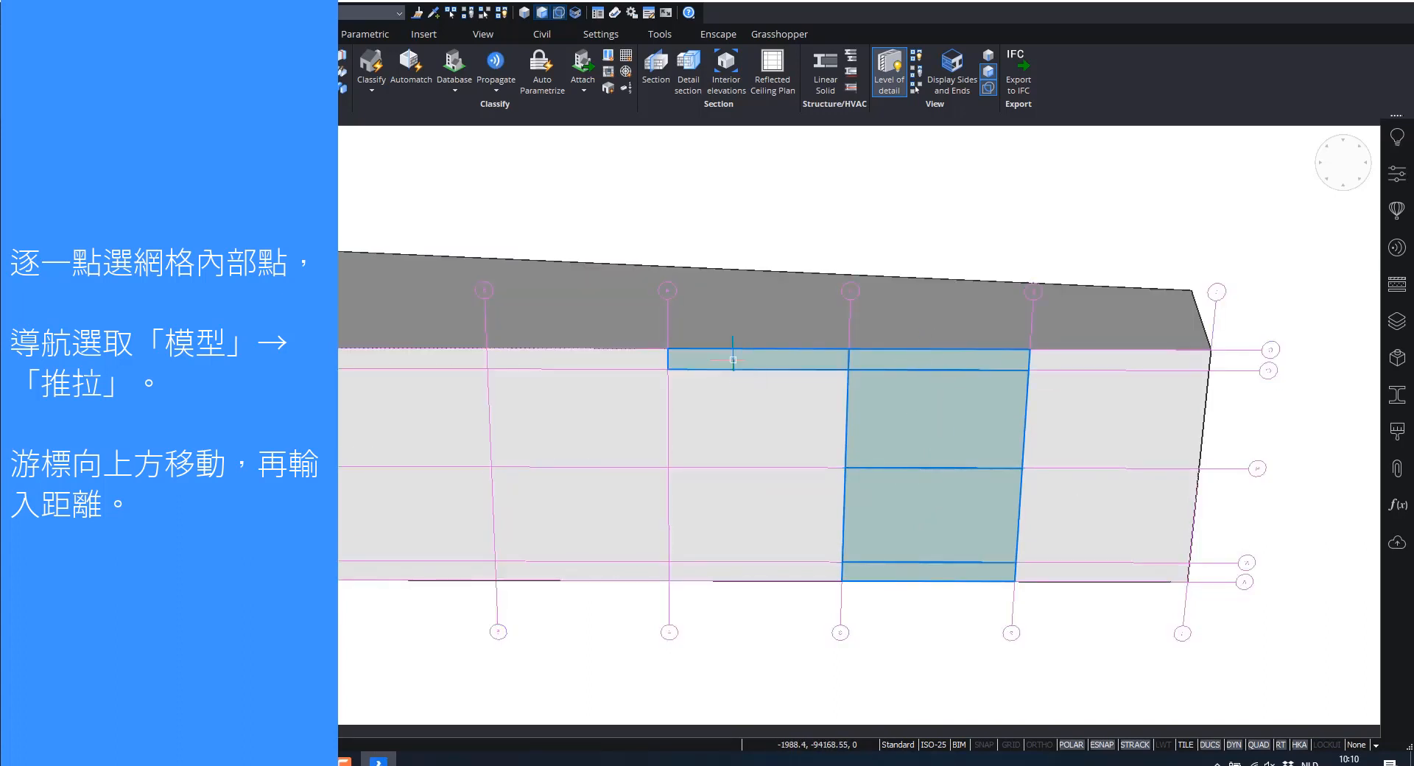
pyautogui.click(747, 430)
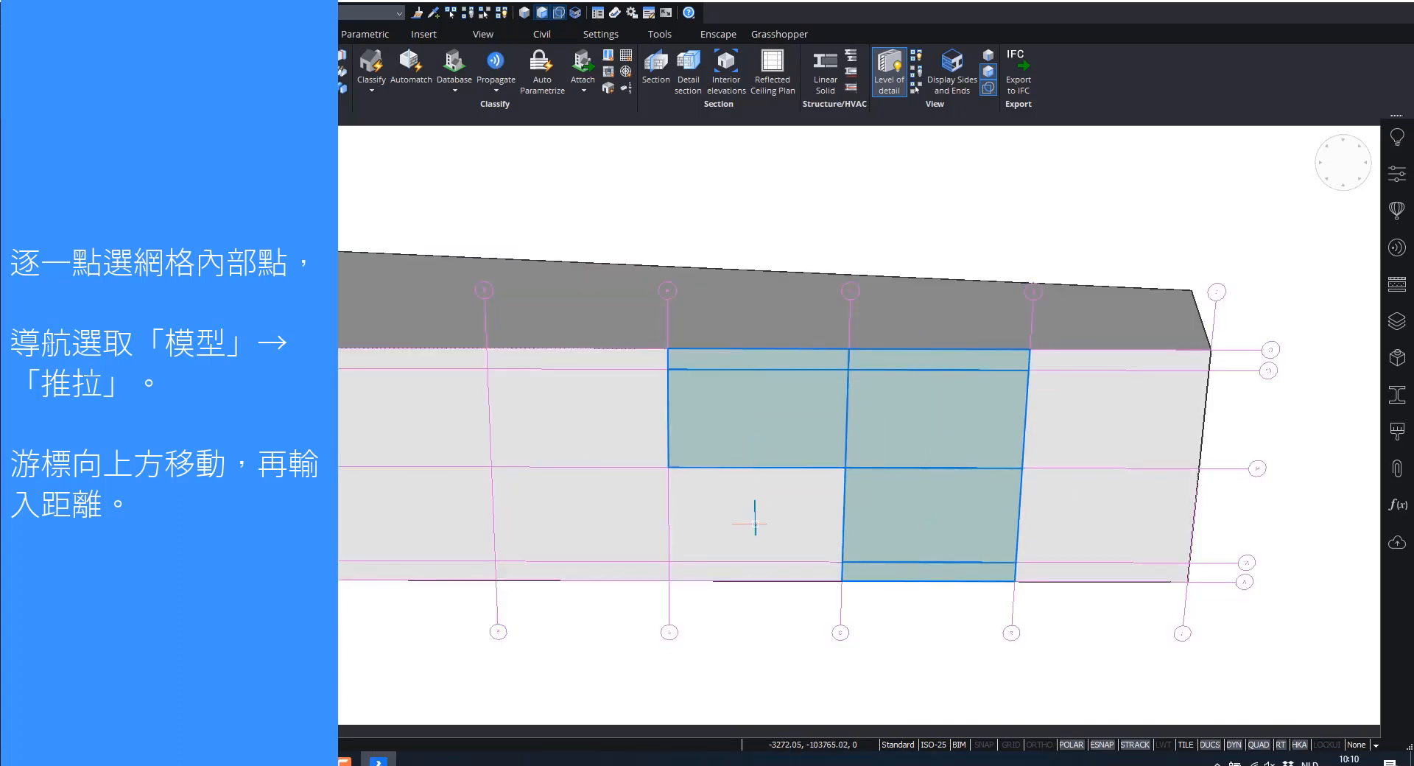
pyautogui.click(737, 571)
# Step: Add the fourth bay's two narrow edge strips and all grid cells of the bay at the tall end to the selection
pyautogui.click(566, 571)
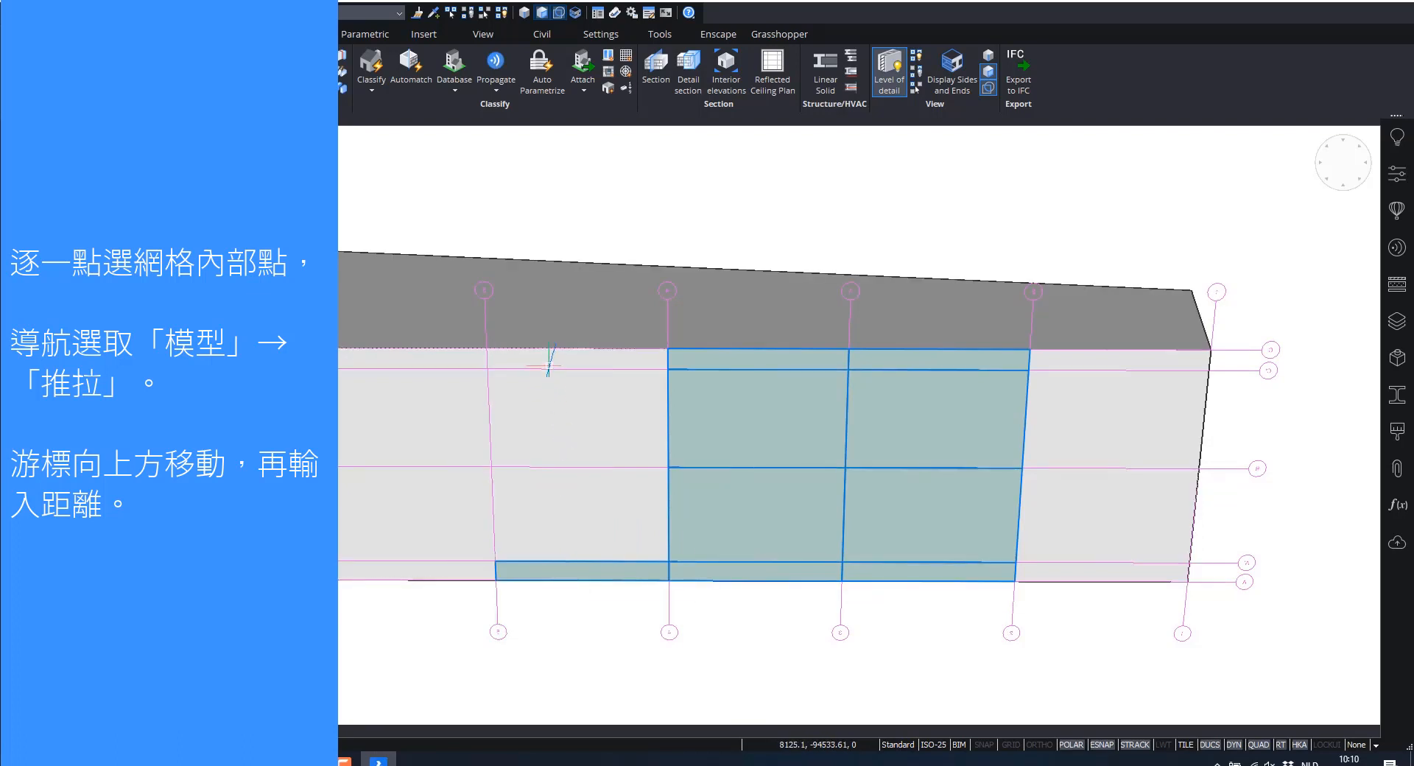
pyautogui.click(545, 359)
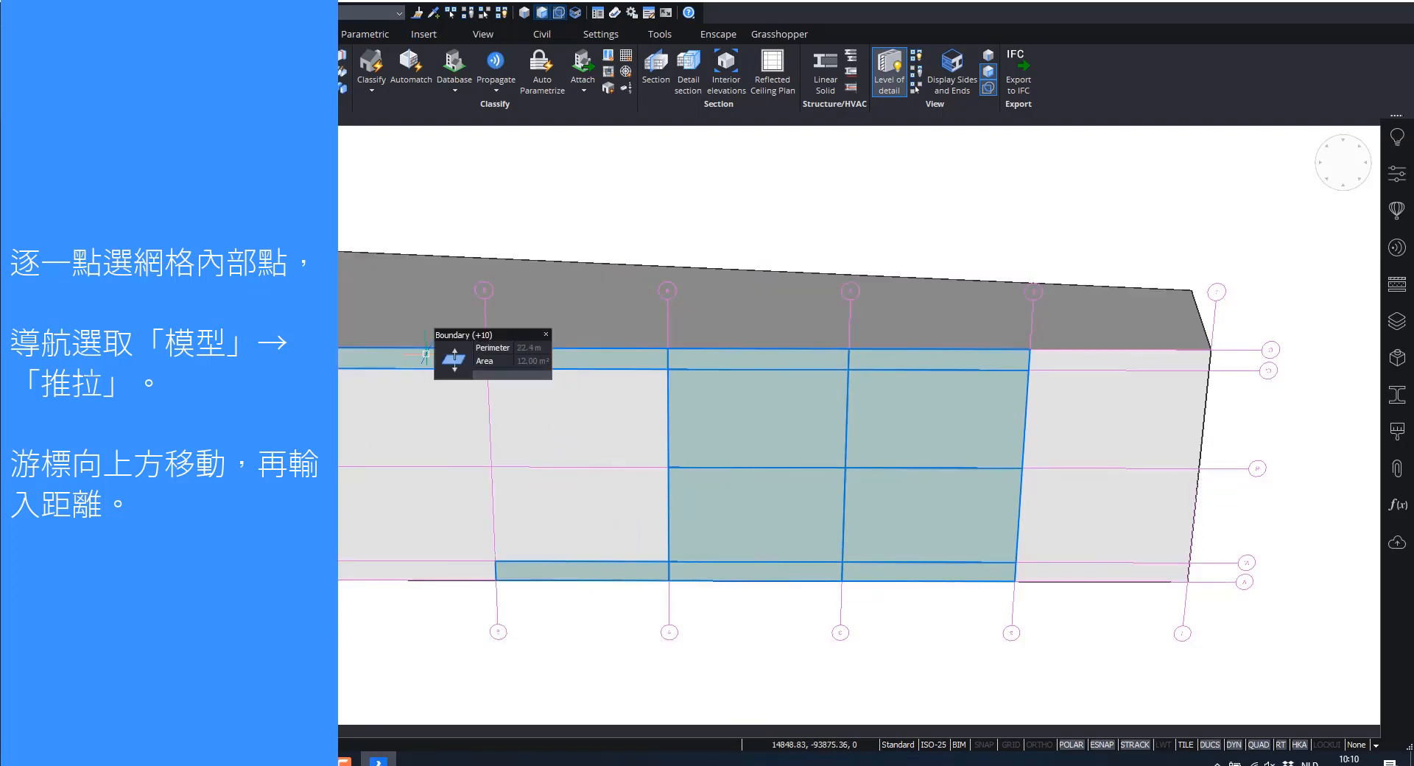
pyautogui.click(427, 353)
pyautogui.click(435, 427)
pyautogui.click(445, 507)
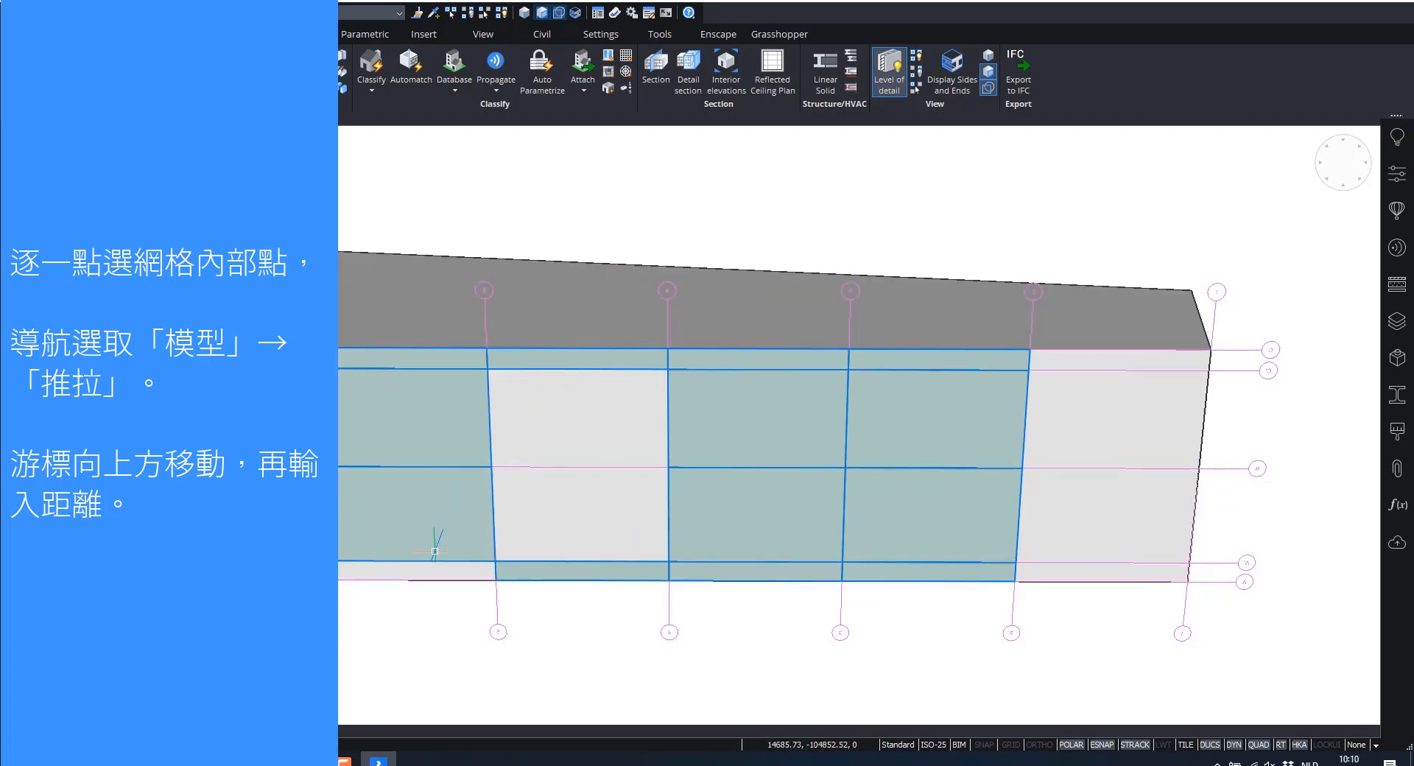
pyautogui.click(442, 570)
# Step: Push/pull the selected underside boundaries upward by 5500 so that supports remain at the low end and in the fourth bay
pyautogui.scroll(-3, 751, 597)
pyautogui.keyDown('shift'); pyautogui.moveTo(840, 516); pyautogui.dragTo(568, 384, button='middle'); pyautogui.keyUp('shift')
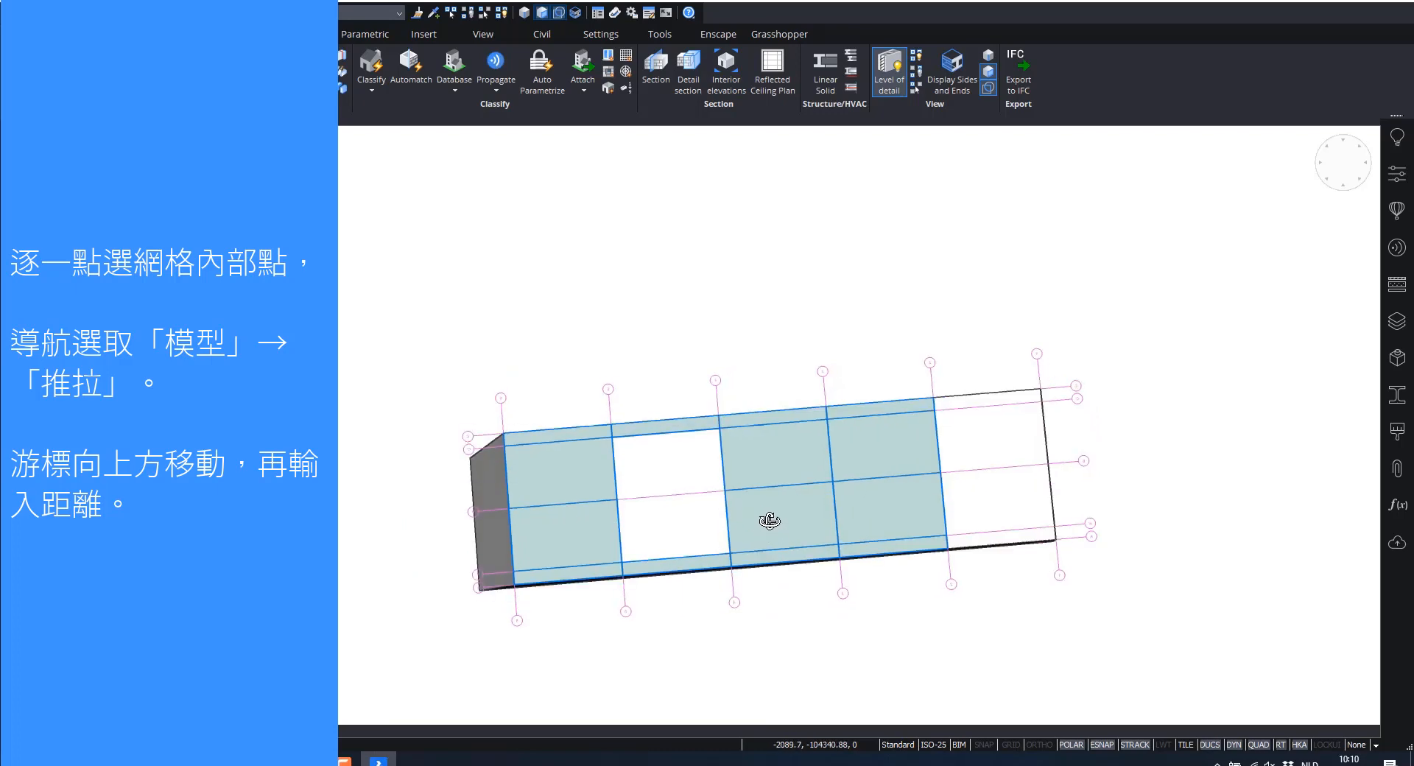
pyautogui.keyDown('shift'); pyautogui.moveTo(773, 523); pyautogui.dragTo(906, 647, button='middle'); pyautogui.keyUp('shift')
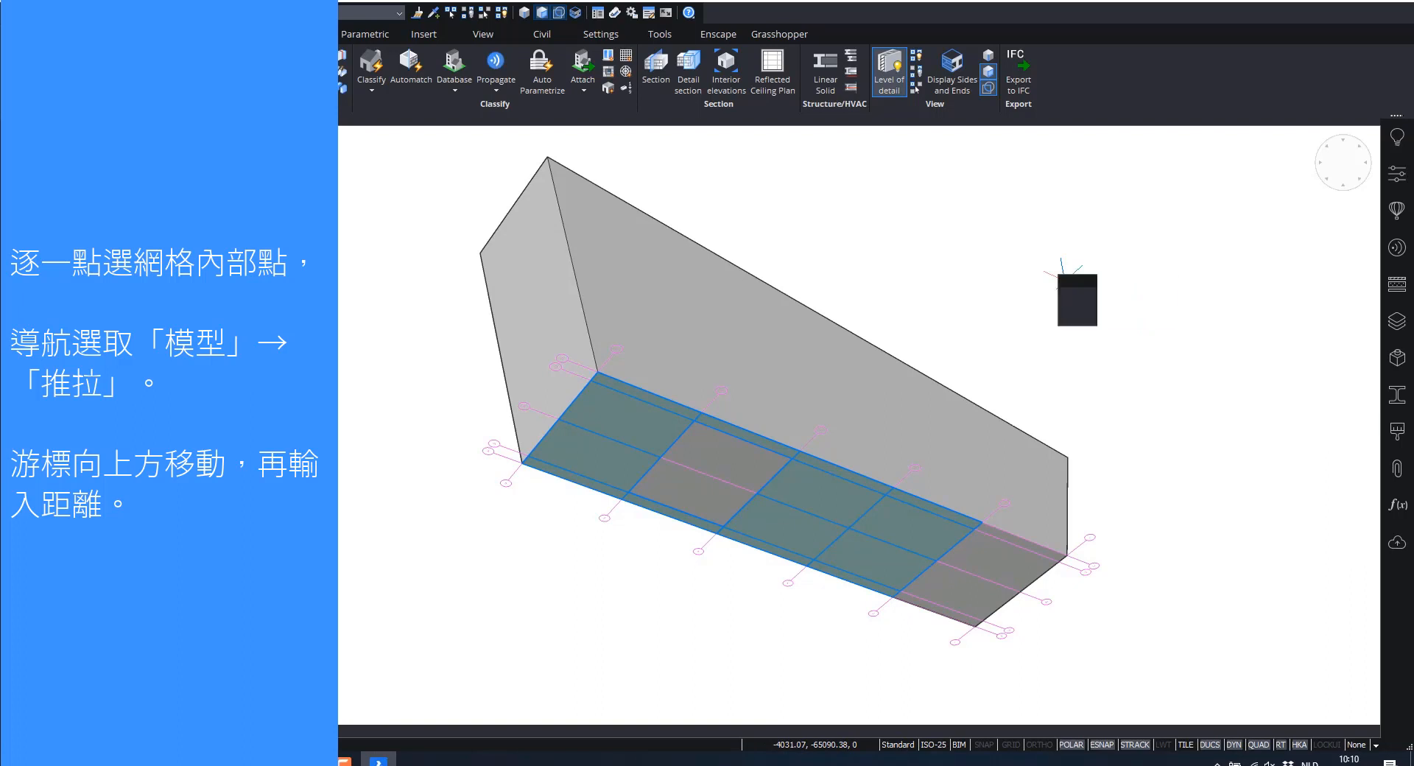
pyautogui.moveTo(1082, 309)
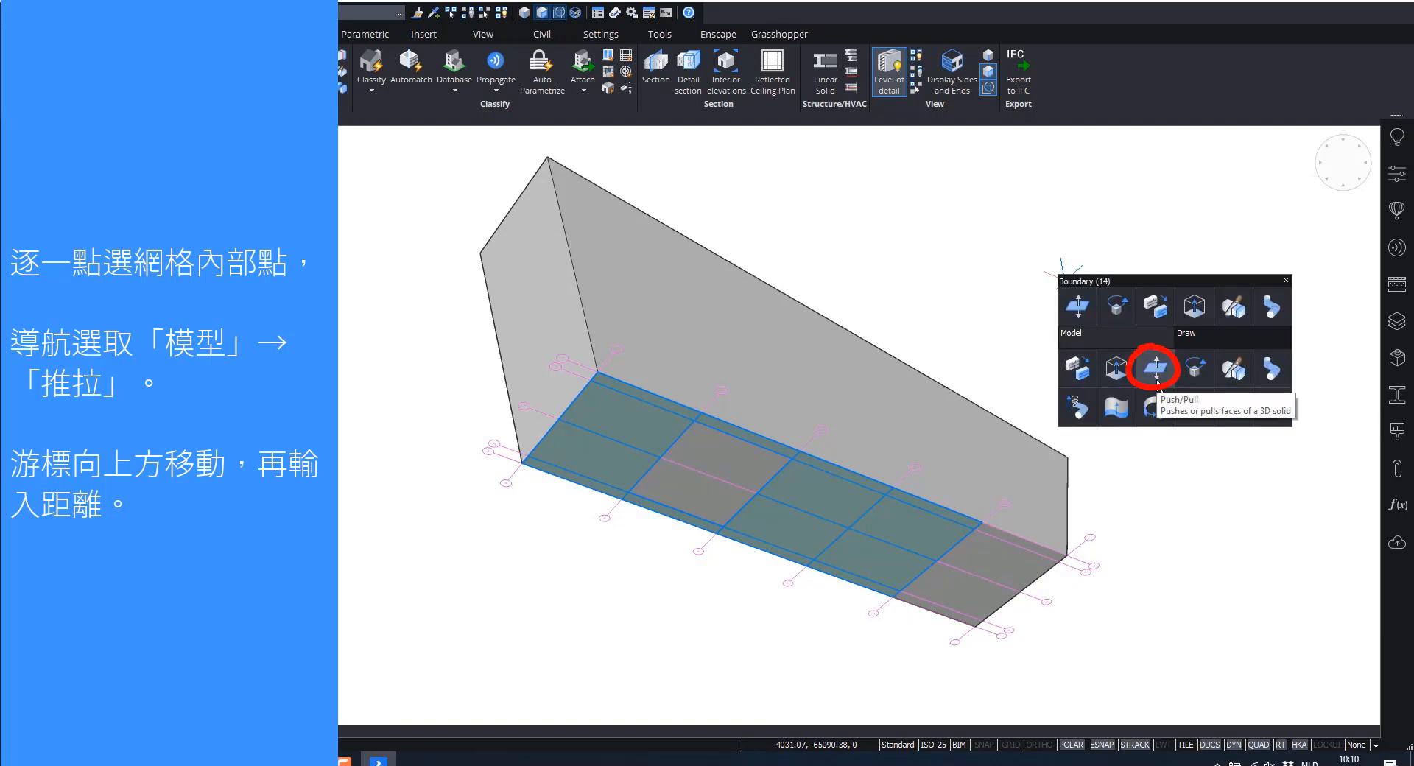
pyautogui.click(1155, 368)
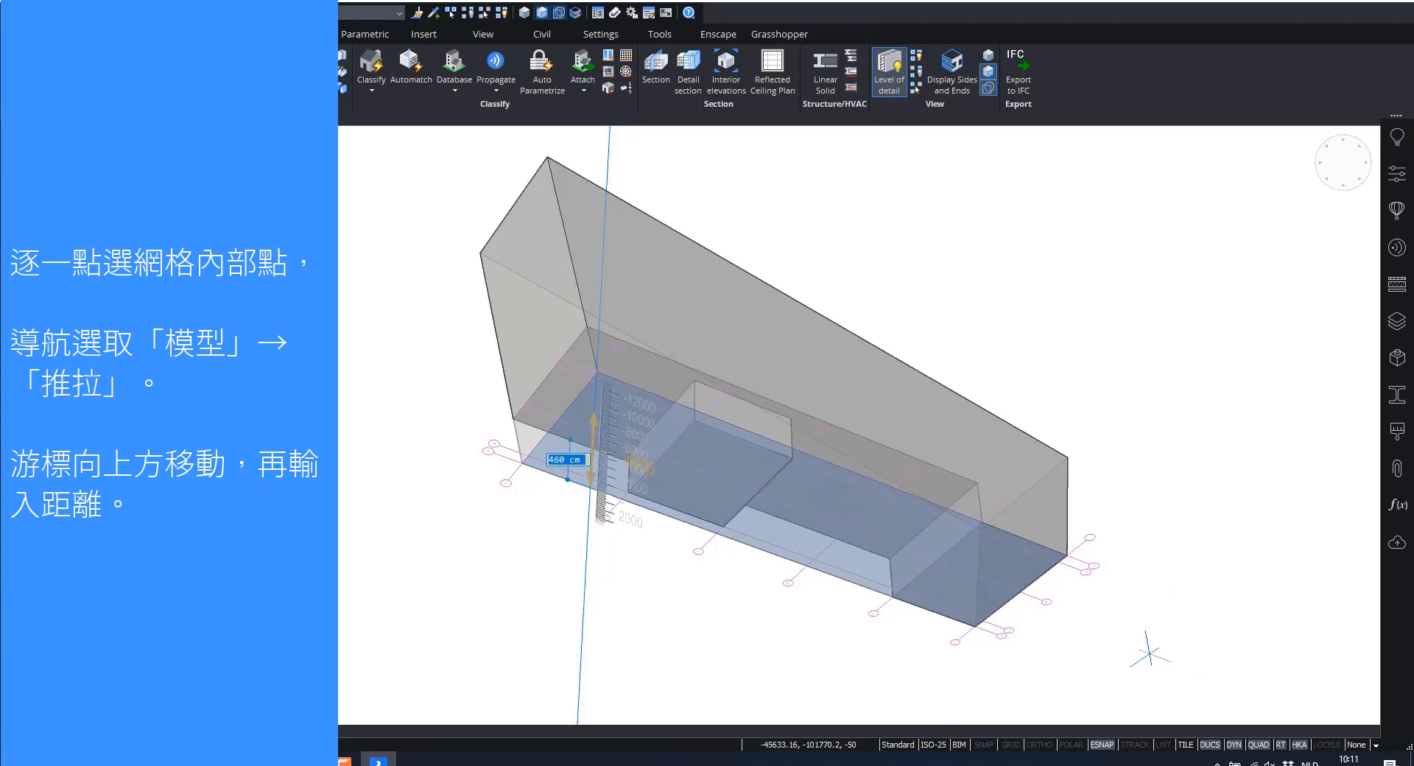
pyautogui.write('5500')
pyautogui.press('Return')
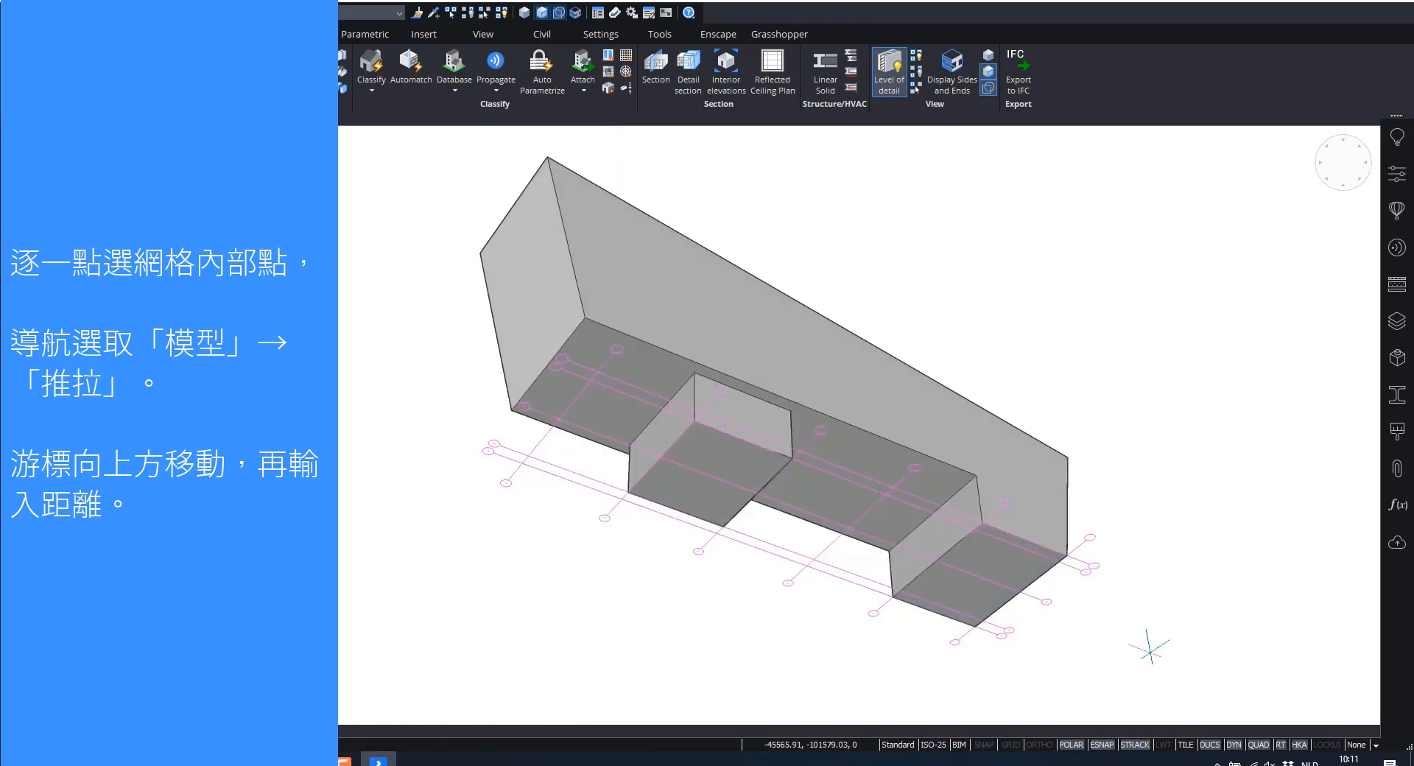
# Step: Define a vertical section from the inner support's long-side outer face and move it inward into the building
pyautogui.keyDown('shift'); pyautogui.moveTo(1149, 646); pyautogui.dragTo(572, 324, button='middle'); pyautogui.keyUp('shift')
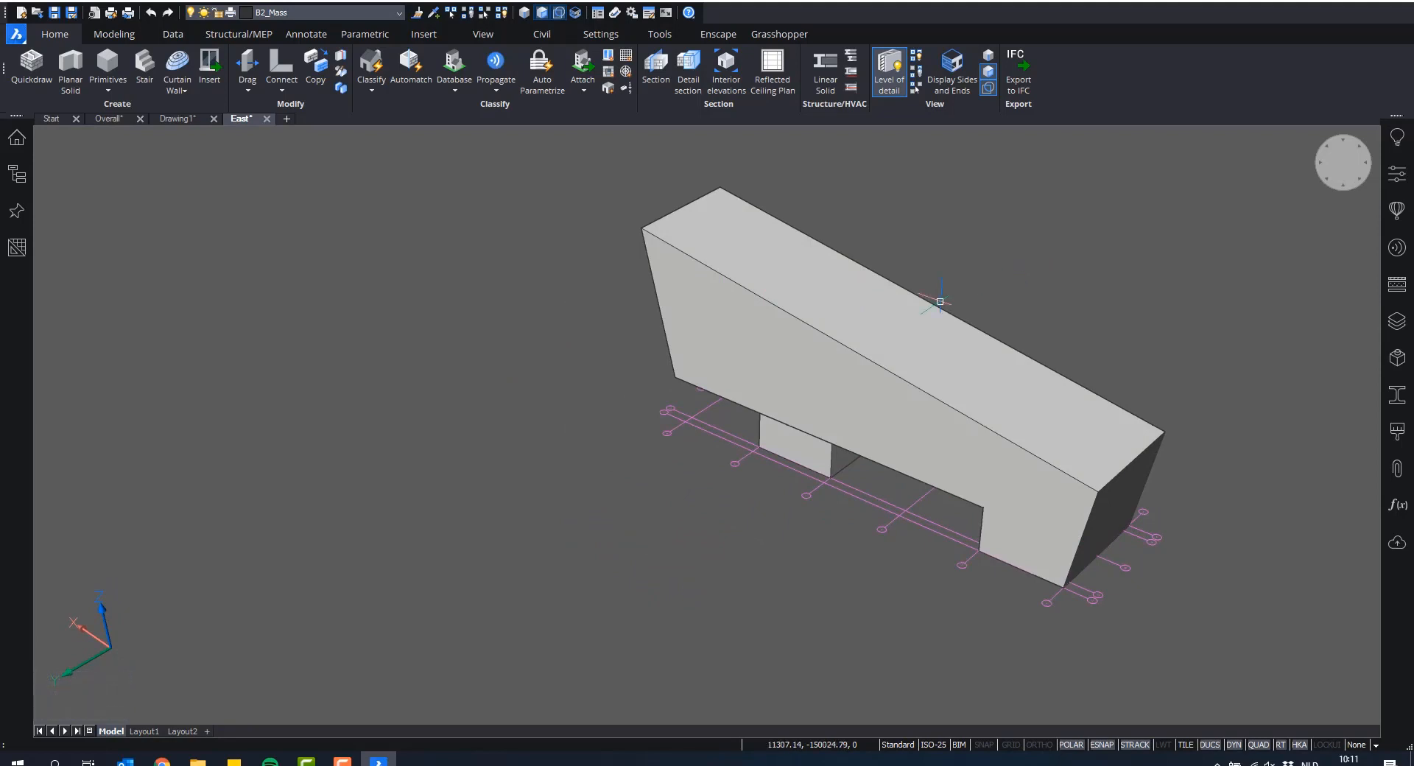
pyautogui.keyDown('shift'); pyautogui.moveTo(931, 299); pyautogui.dragTo(1209, 277, button='middle'); pyautogui.keyUp('shift')
pyautogui.moveTo(1110, 266); pyautogui.dragTo(990, 267, button='middle')
pyautogui.scroll(2, 990, 265)
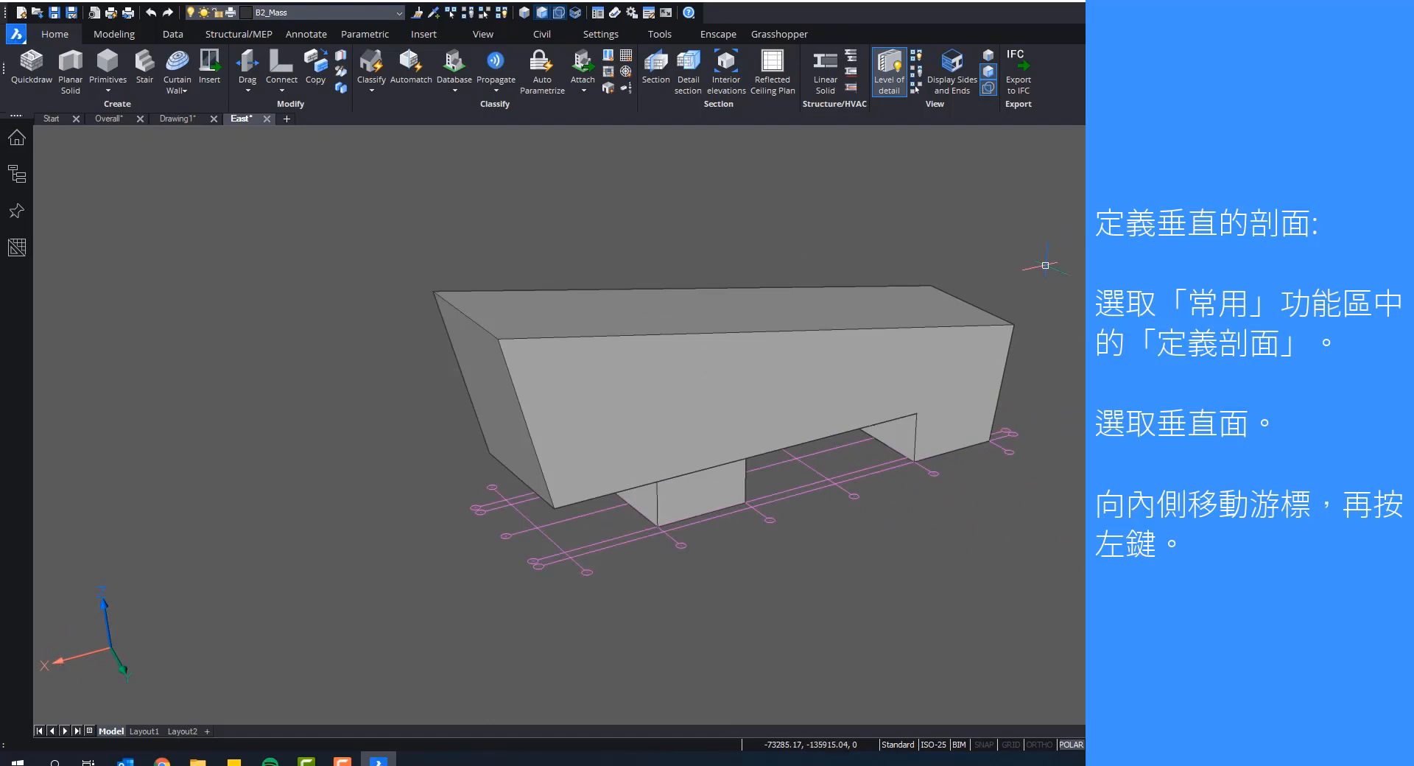
pyautogui.click(655, 75)
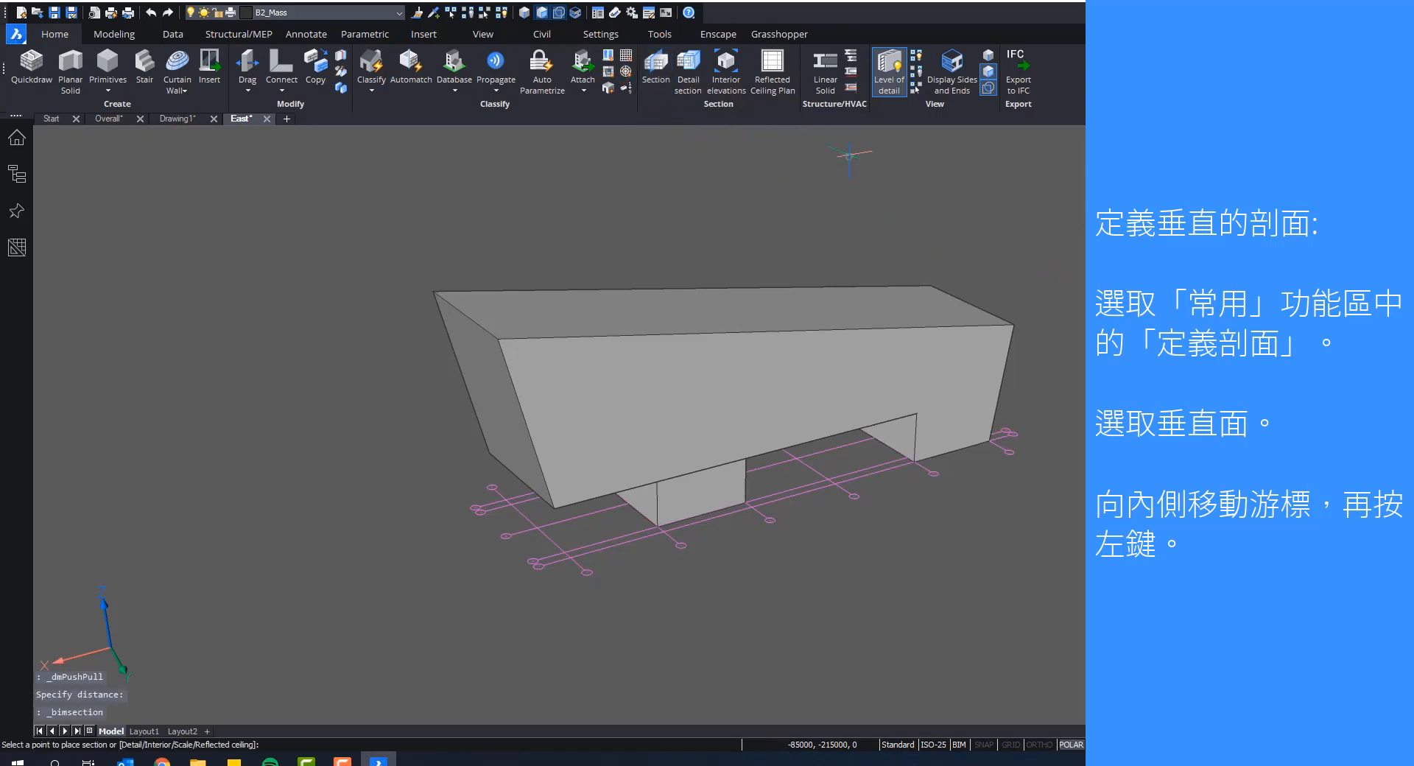
pyautogui.scroll(5, 745, 626)
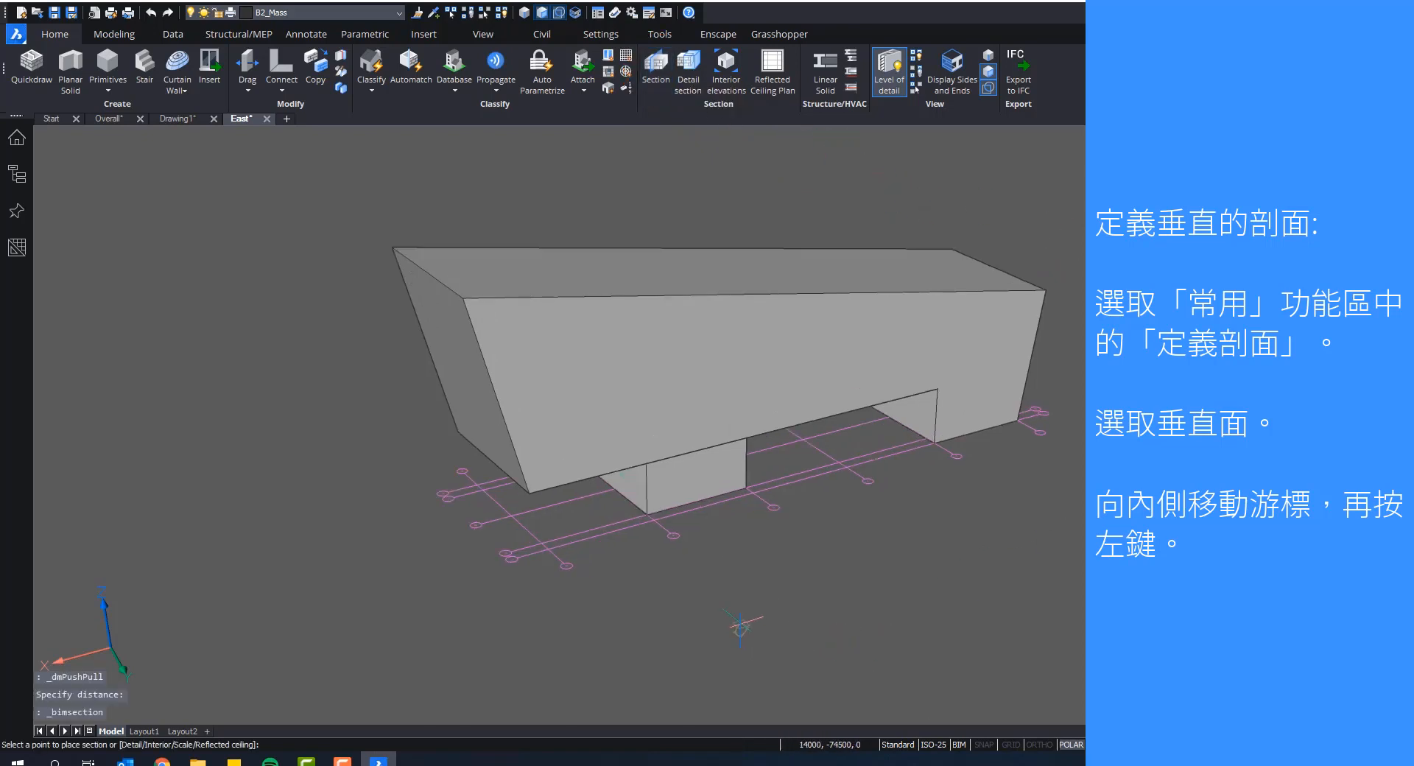
pyautogui.scroll(-5, 707, 557)
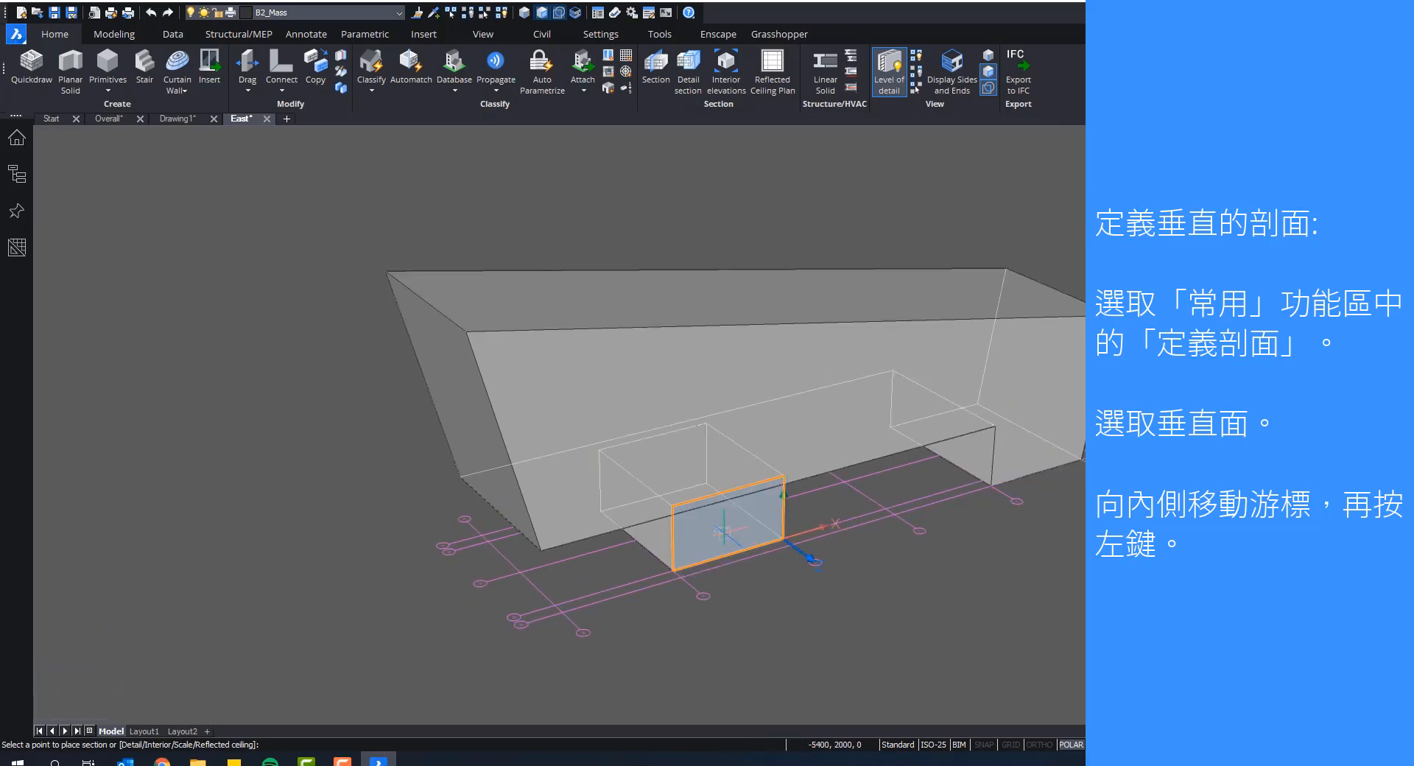
pyautogui.click(723, 531)
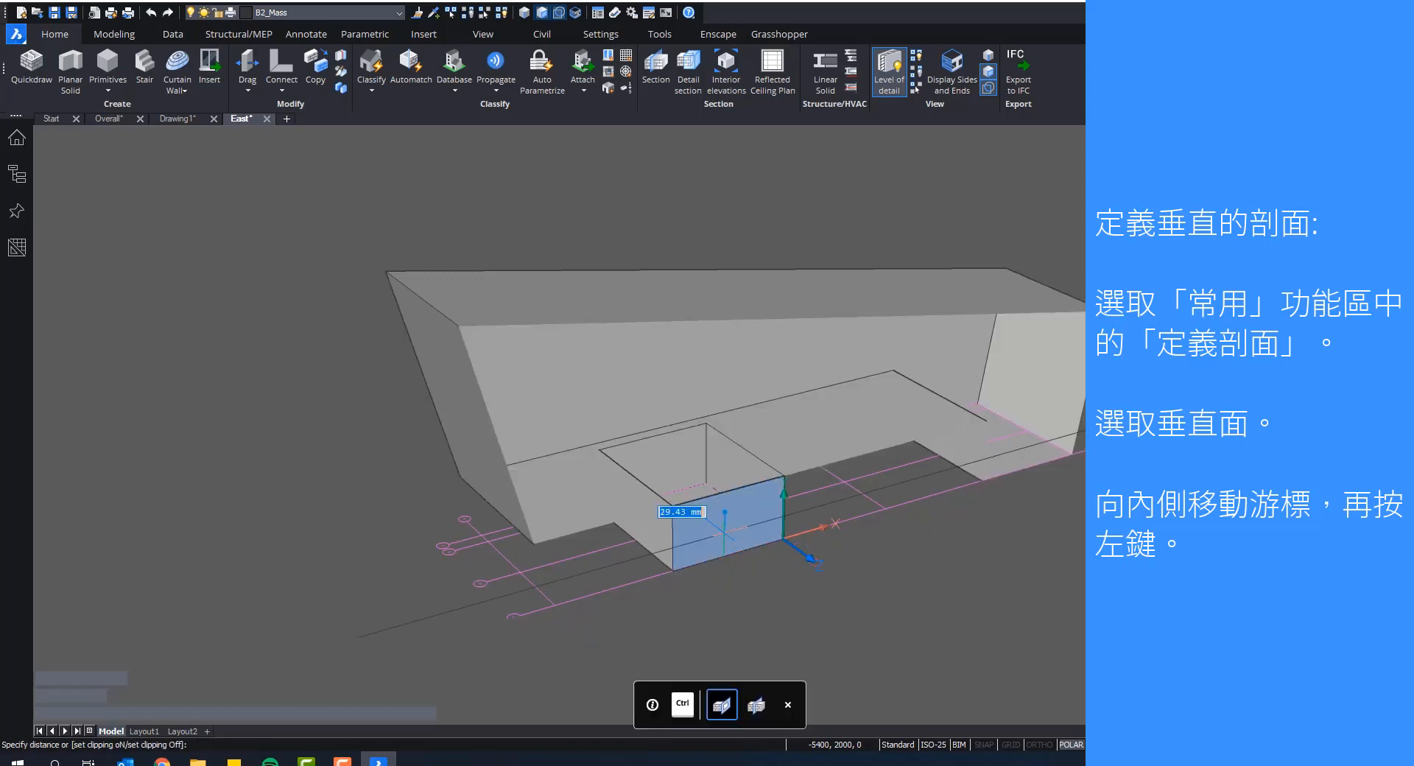
pyautogui.click(642, 584)
pyautogui.scroll(1, 804, 395)
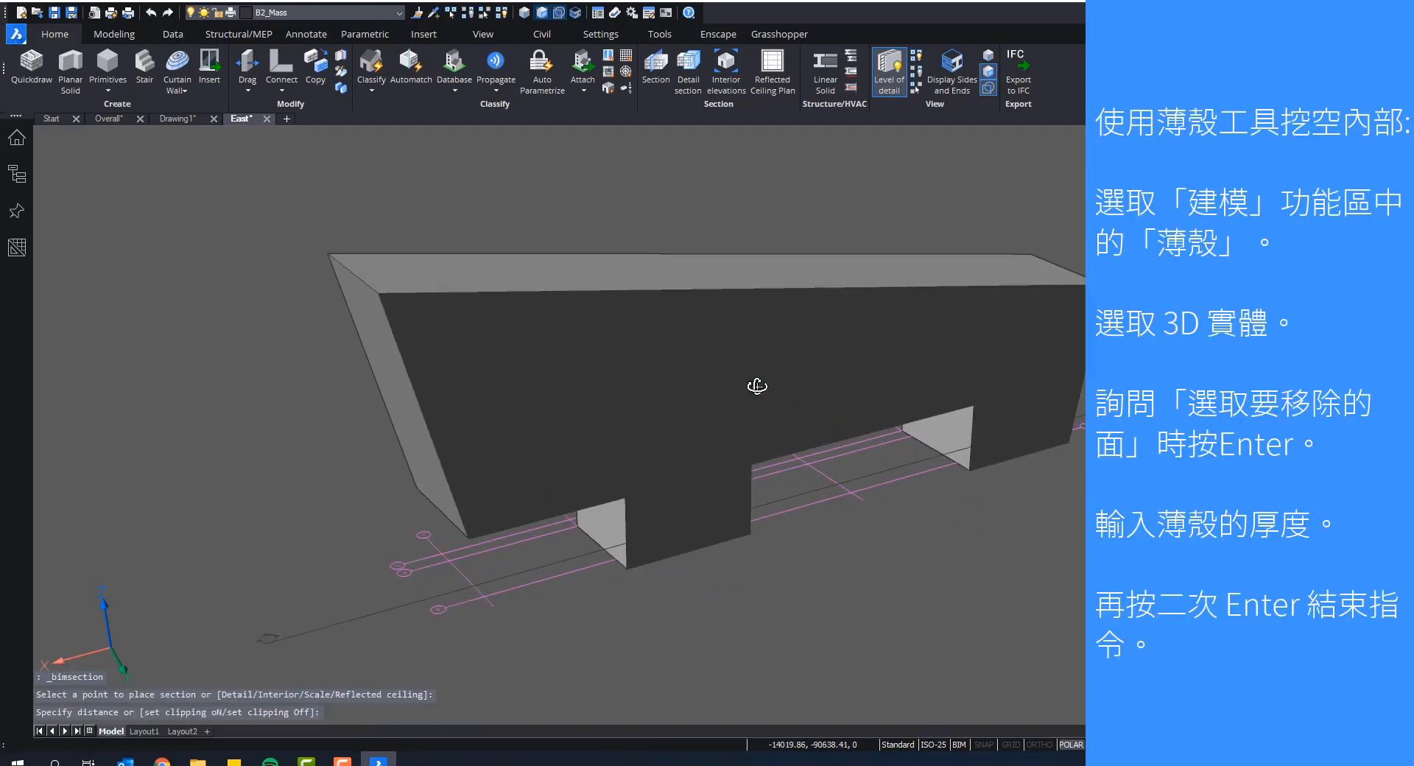
# Step: Shell the building solid with an offset distance of 300, without removing any faces
pyautogui.keyDown('shift'); pyautogui.moveTo(757, 386); pyautogui.dragTo(830, 334, button='middle'); pyautogui.keyUp('shift')
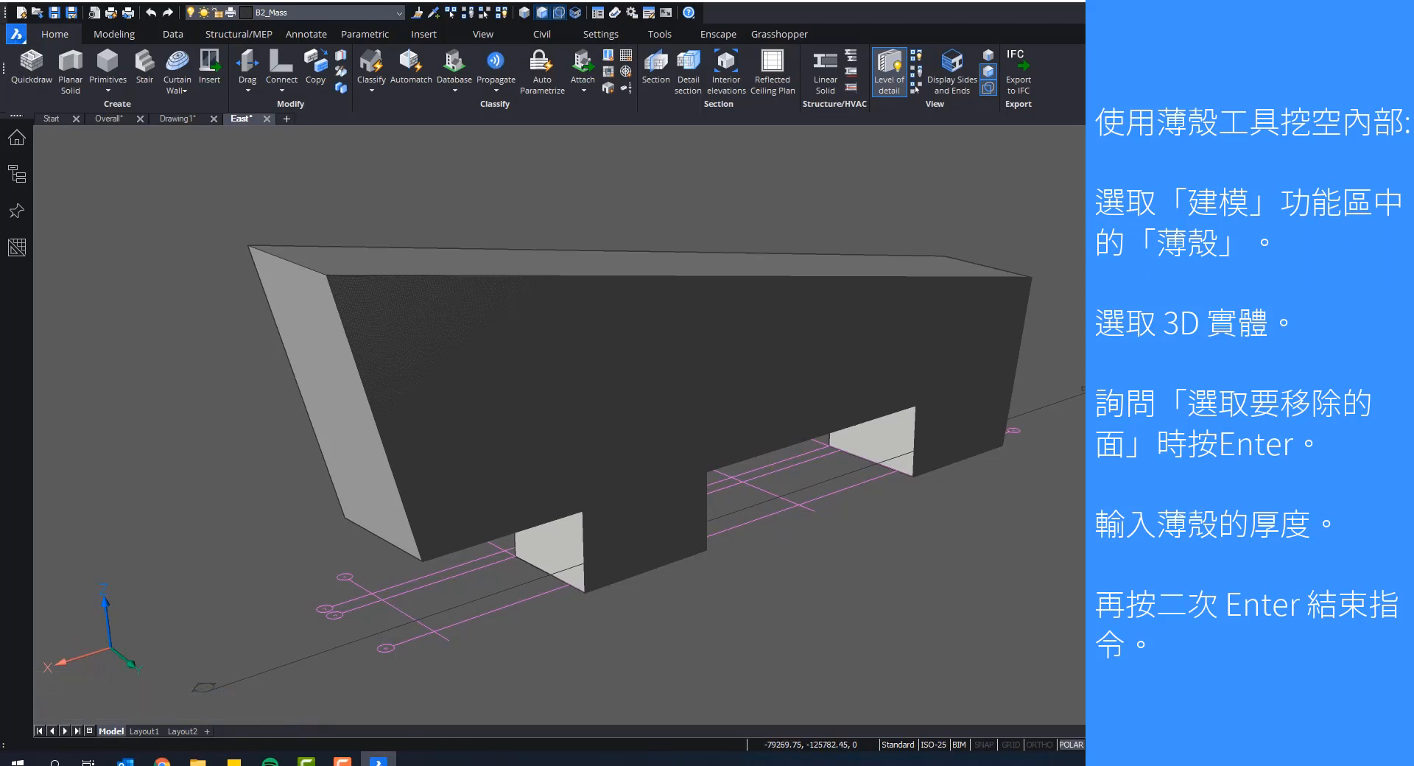
pyautogui.keyDown('shift'); pyautogui.moveTo(837, 328); pyautogui.dragTo(850, 309, button='middle'); pyautogui.keyUp('shift')
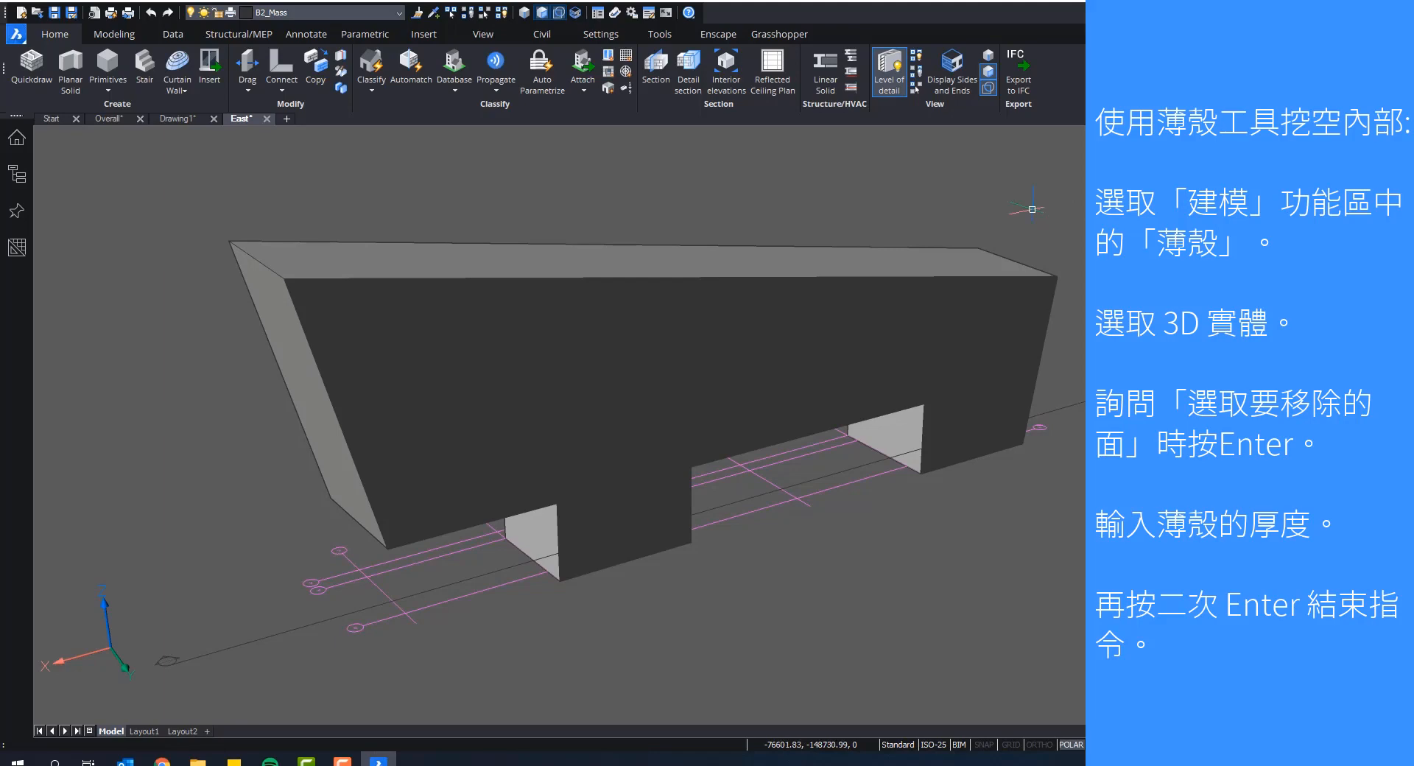
pyautogui.click(115, 37)
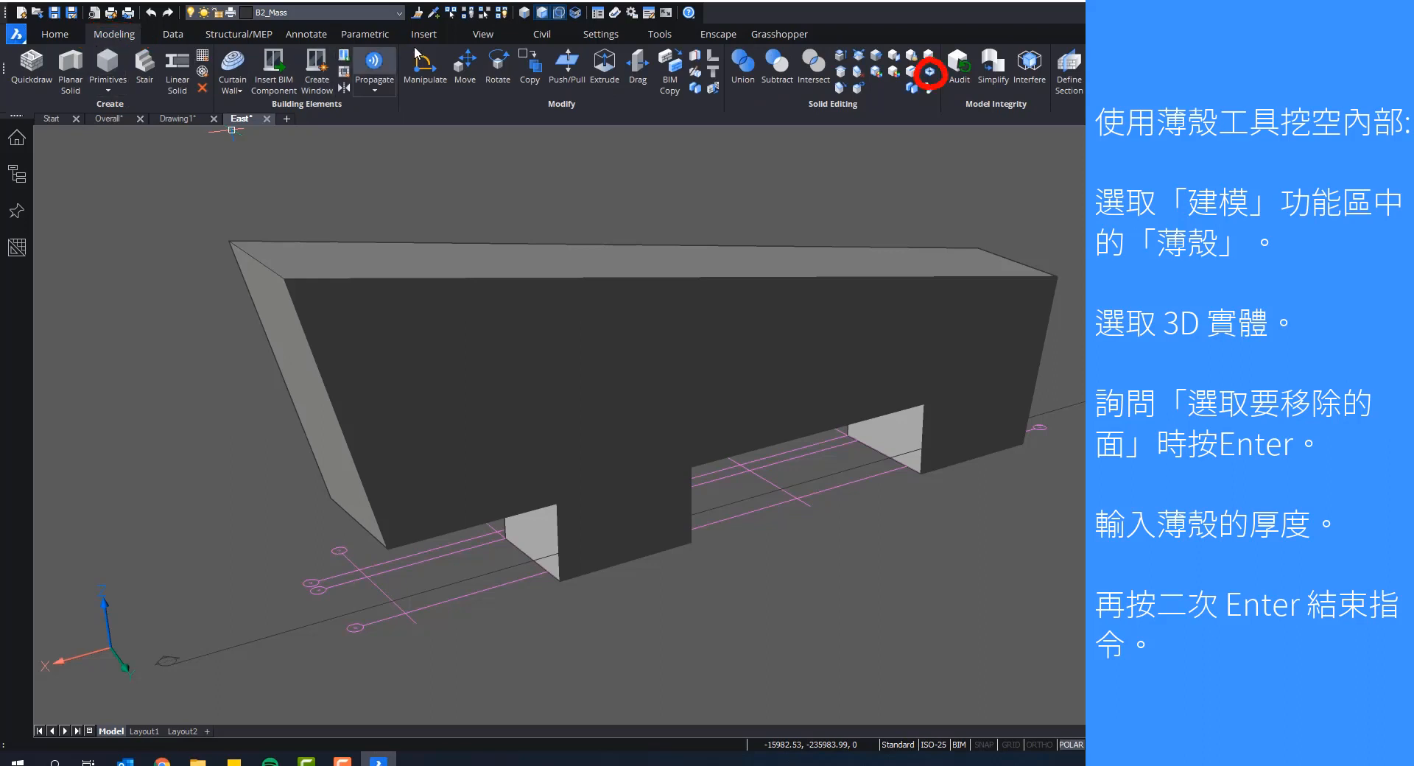
pyautogui.click(932, 76)
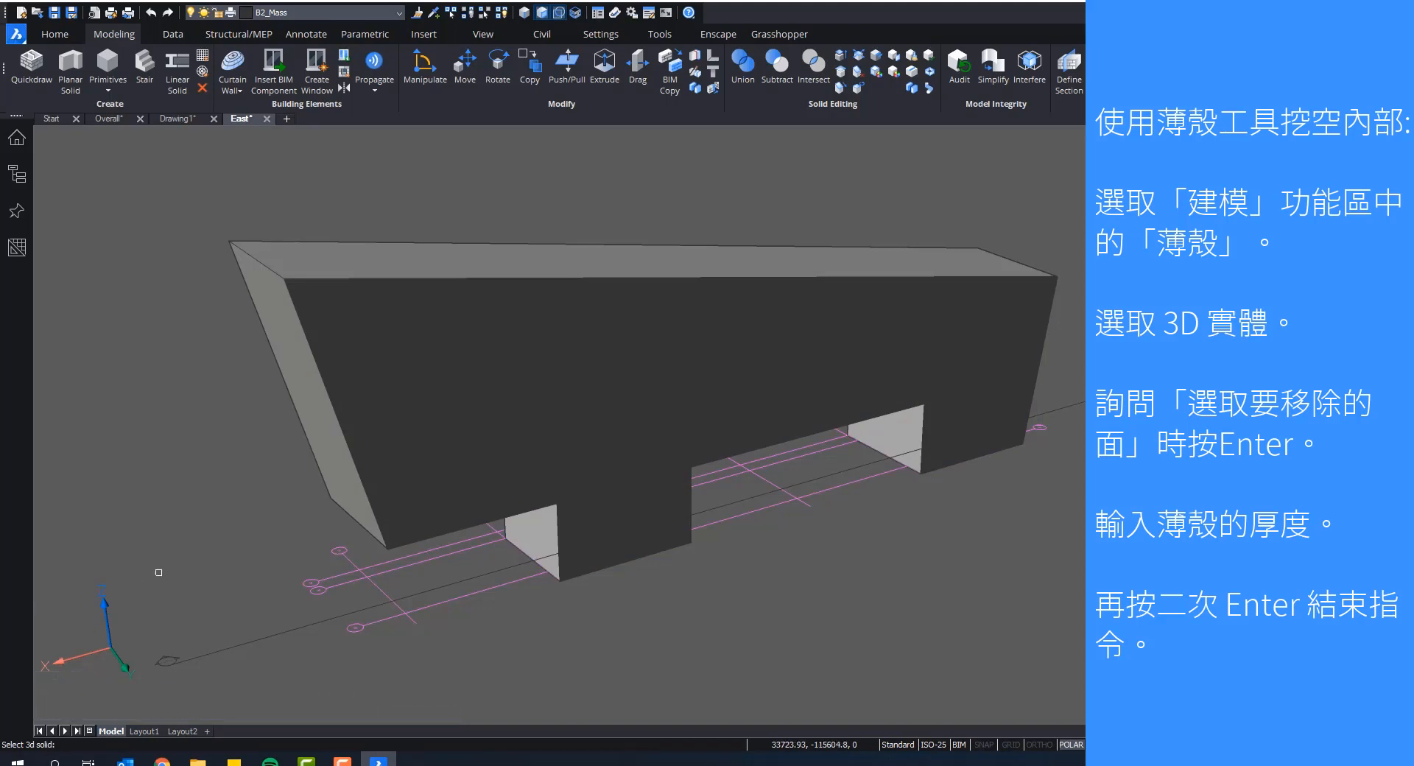
pyautogui.click(983, 321)
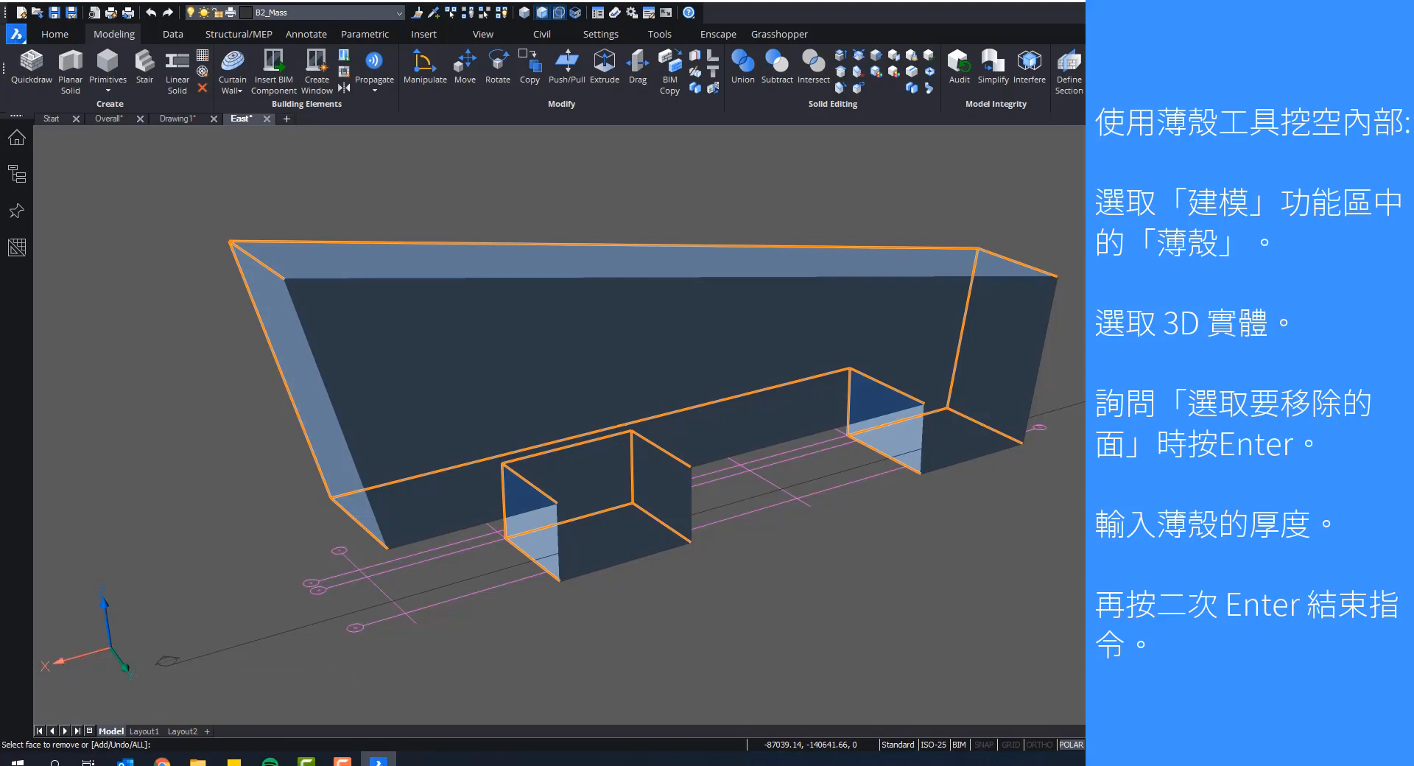
pyautogui.press('Return')
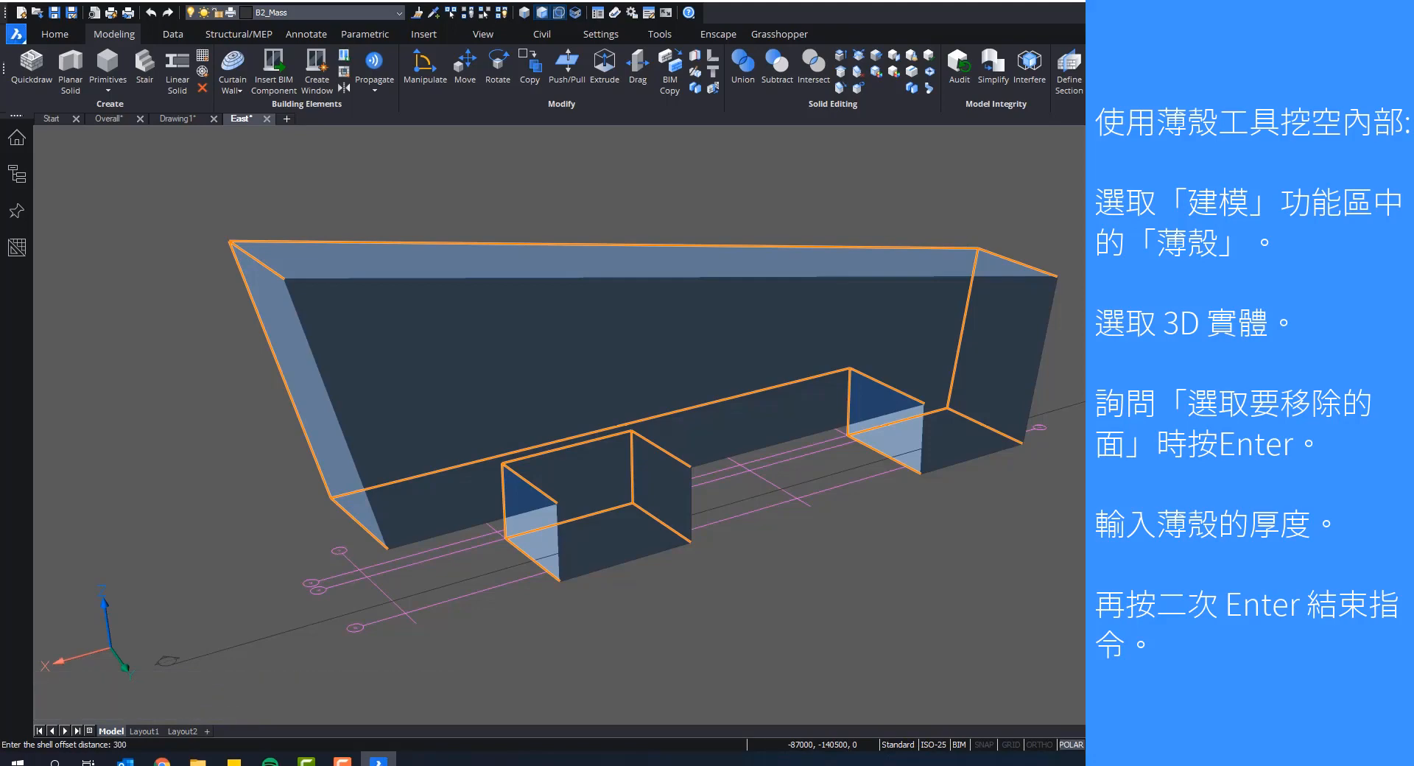
pyautogui.press('Return')
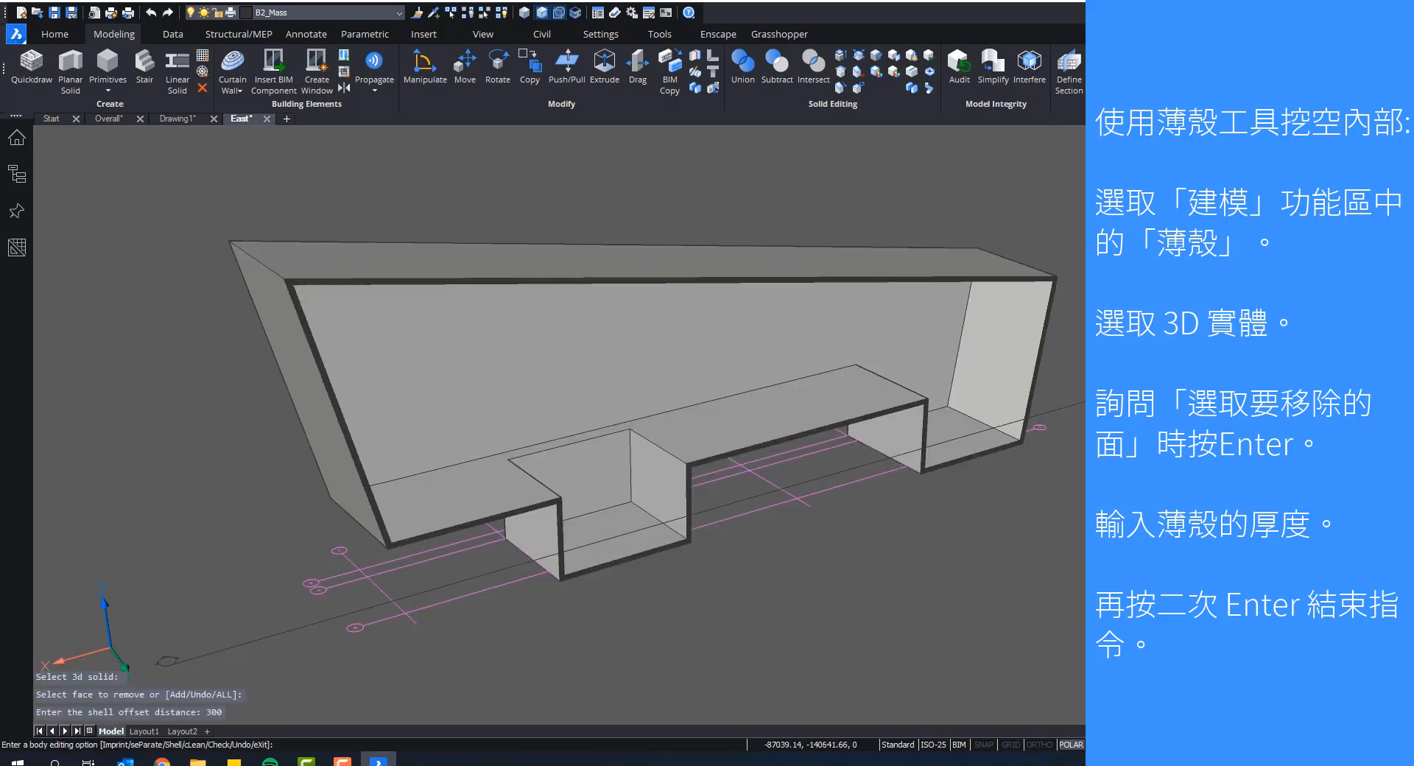
pyautogui.press('Return')
pyautogui.press('Return')
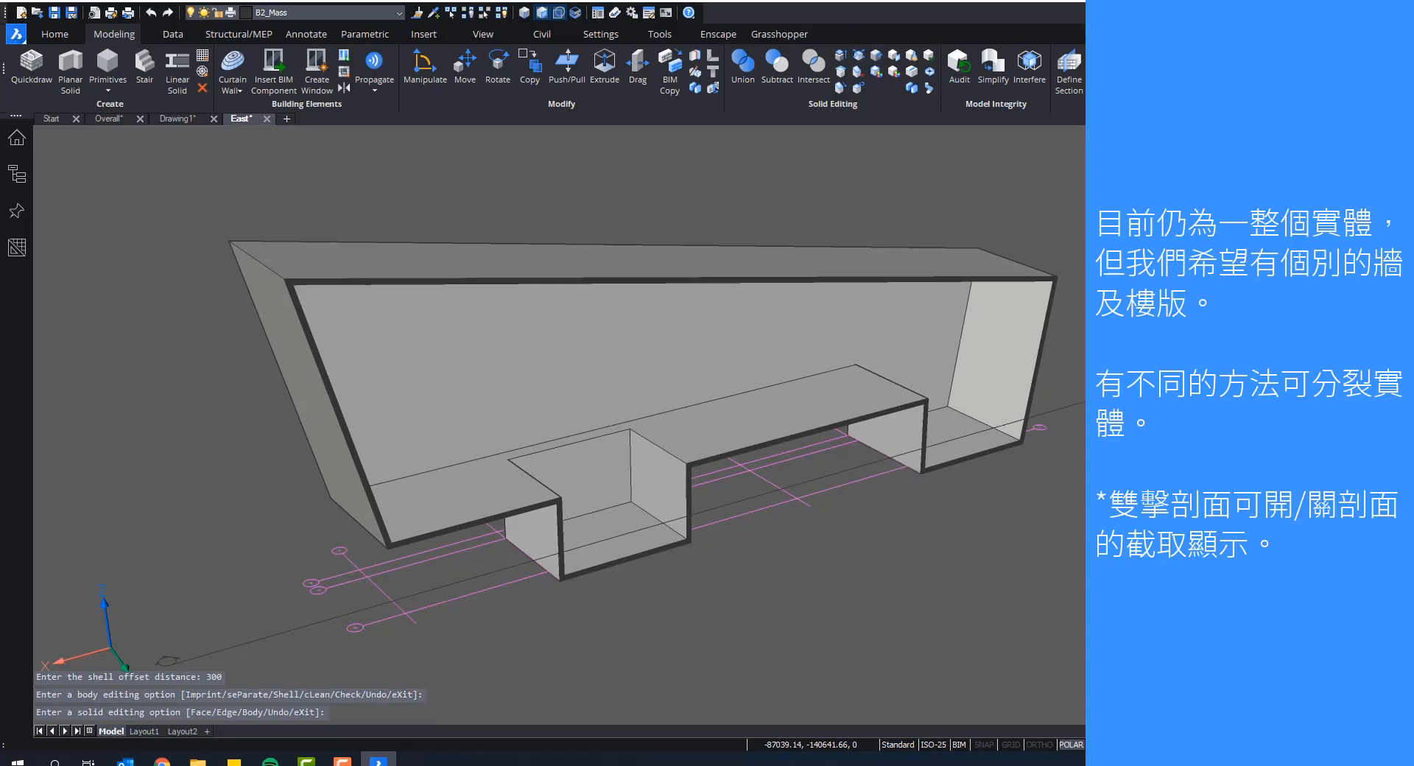
# Step: Examine the hollowed interior and the cut shell thickness around the raised floor and supports, and check how the solid selects
pyautogui.keyDown('shift'); pyautogui.moveTo(720, 404); pyautogui.dragTo(796, 409, button='middle'); pyautogui.keyUp('shift')
pyautogui.scroll(5, 898, 366)
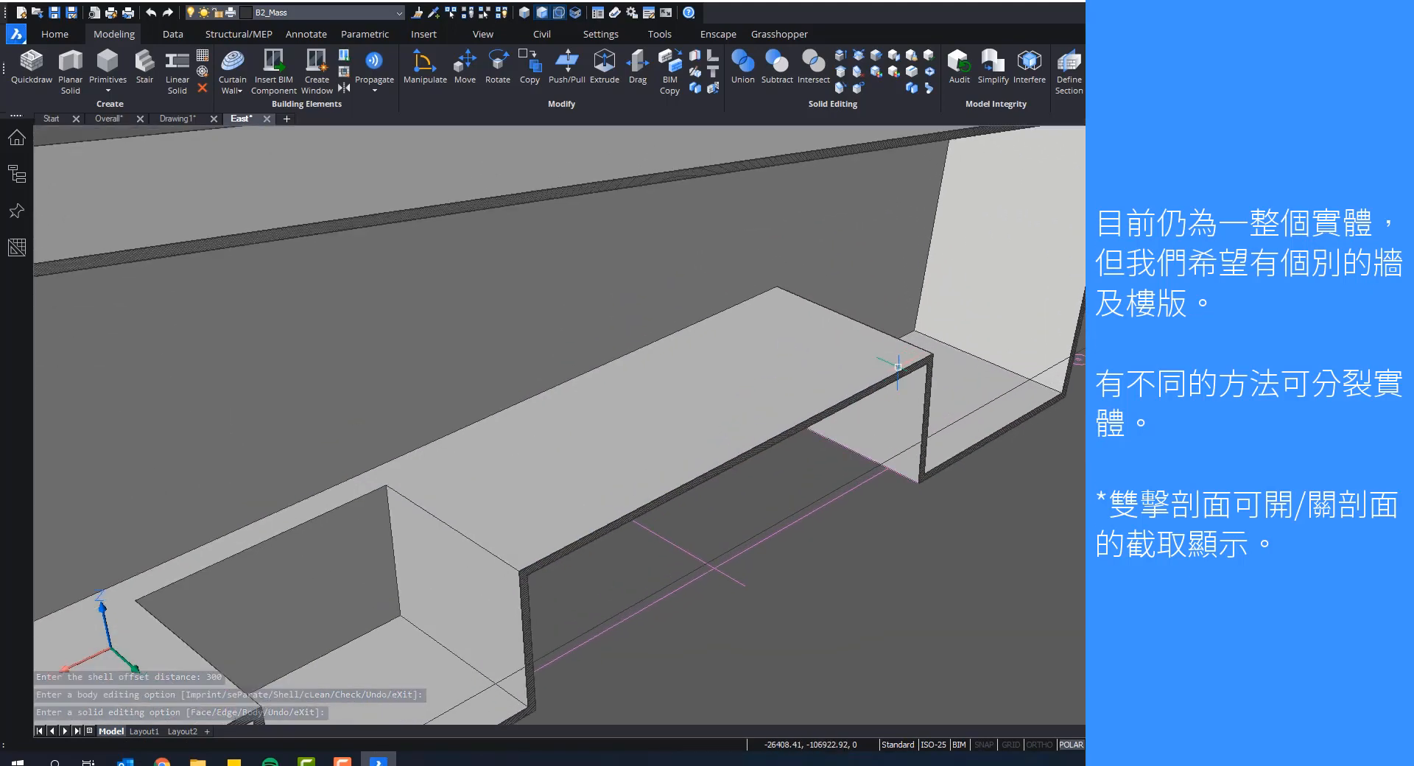
pyautogui.scroll(6, 898, 366)
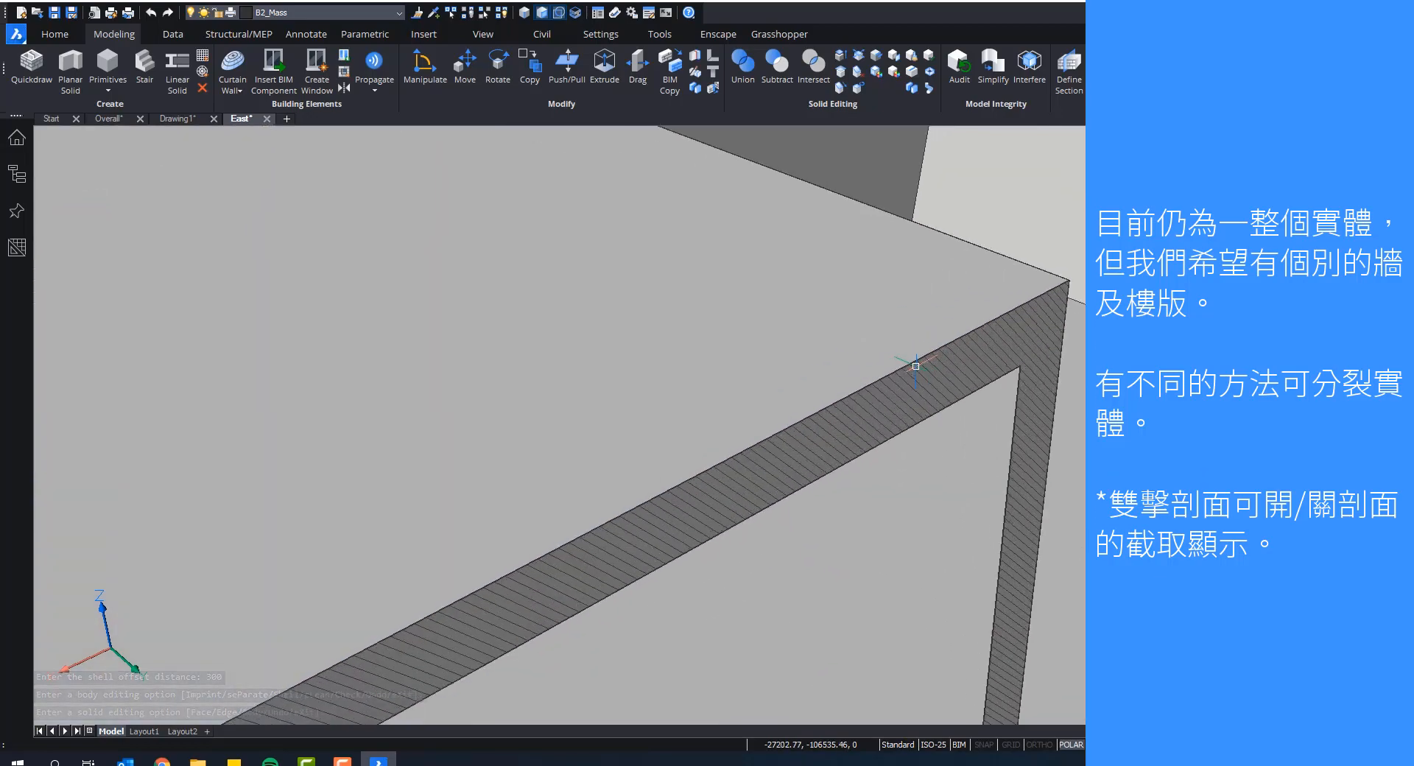
pyautogui.moveTo(915, 366)
pyautogui.keyDown('shift'); pyautogui.mouseDown(button='middle')
pyautogui.moveTo(663, 319)
pyautogui.moveTo(714, 351)
pyautogui.moveTo(904, 347)
pyautogui.mouseUp(button='middle'); pyautogui.keyUp('shift')
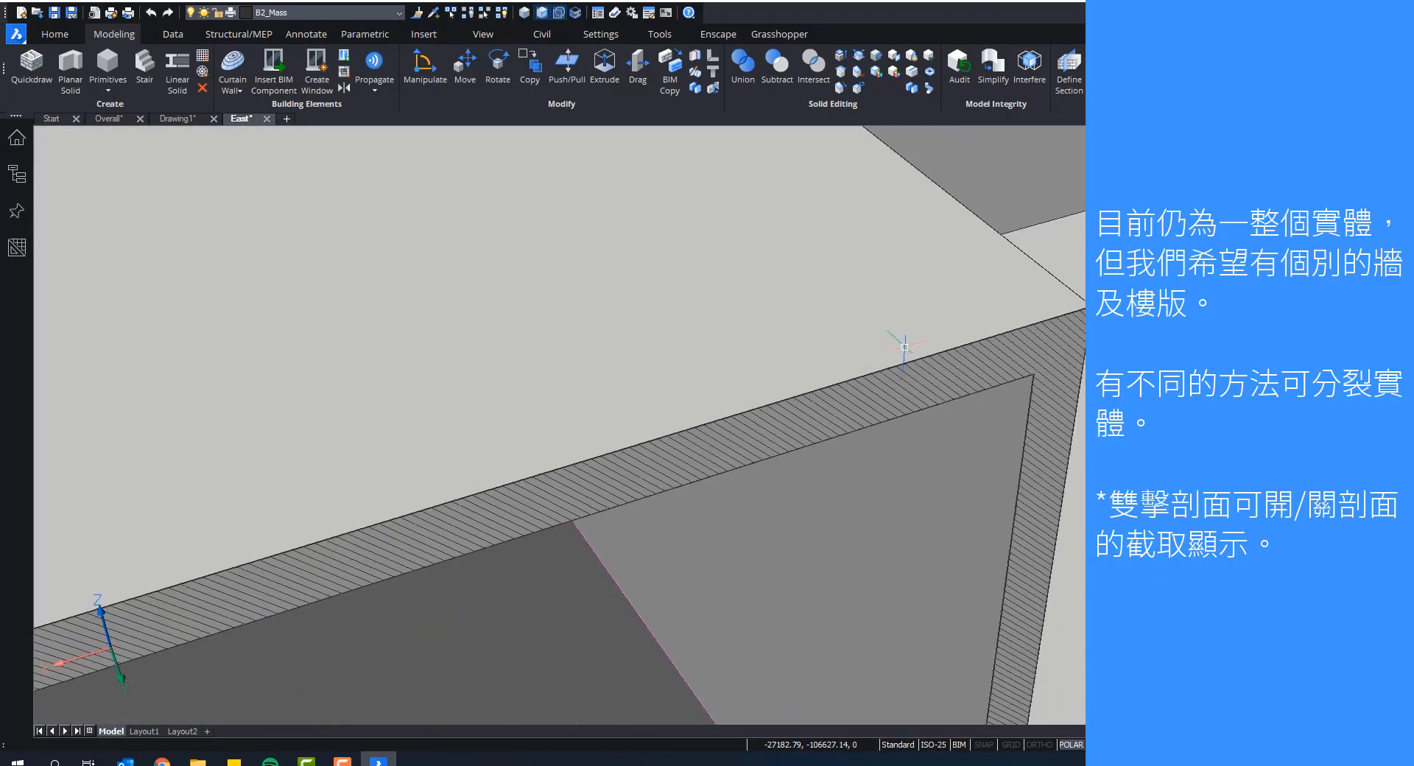
pyautogui.scroll(-6, 905, 347)
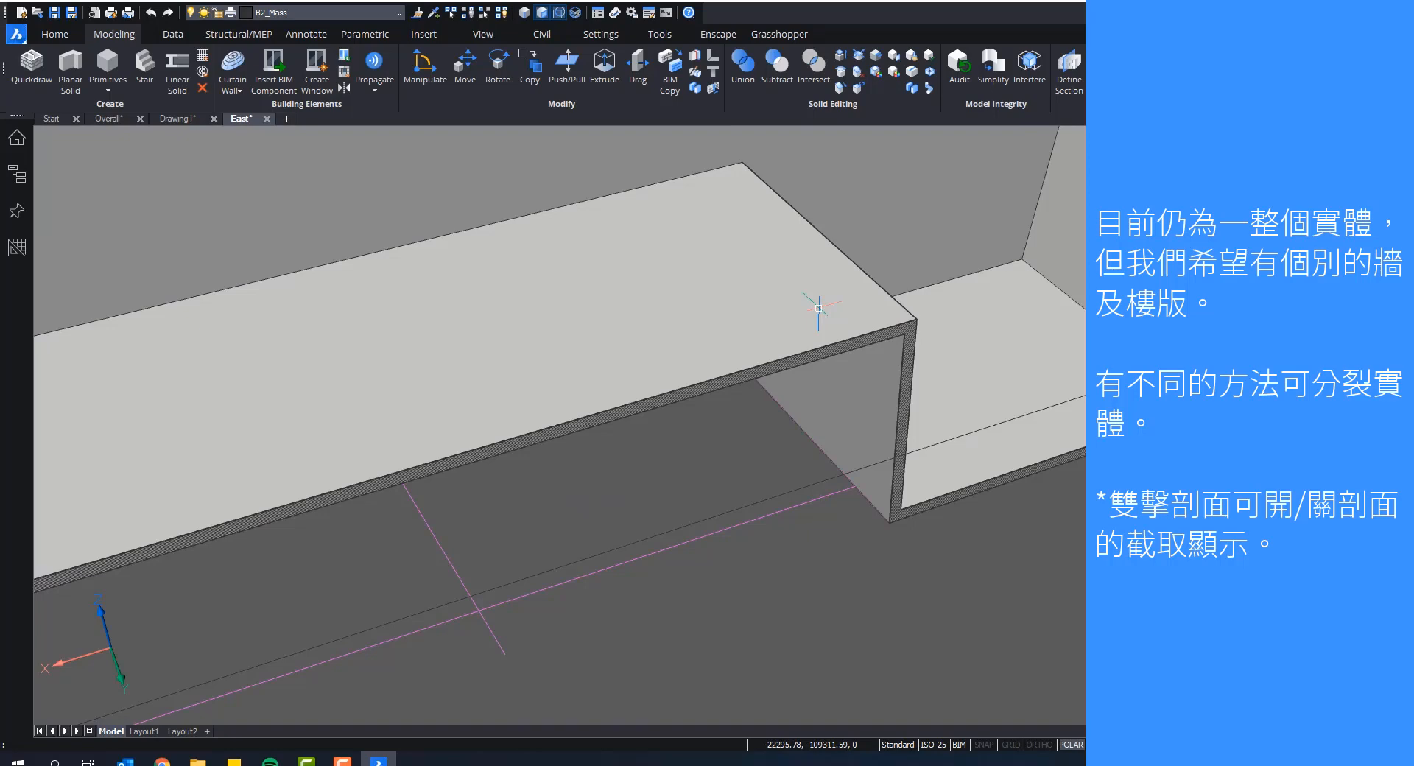
pyautogui.scroll(-2, 819, 308)
pyautogui.scroll(-2, 677, 322)
pyautogui.moveTo(676, 322); pyautogui.dragTo(853, 385, button='middle')
pyautogui.scroll(-1, 777, 378)
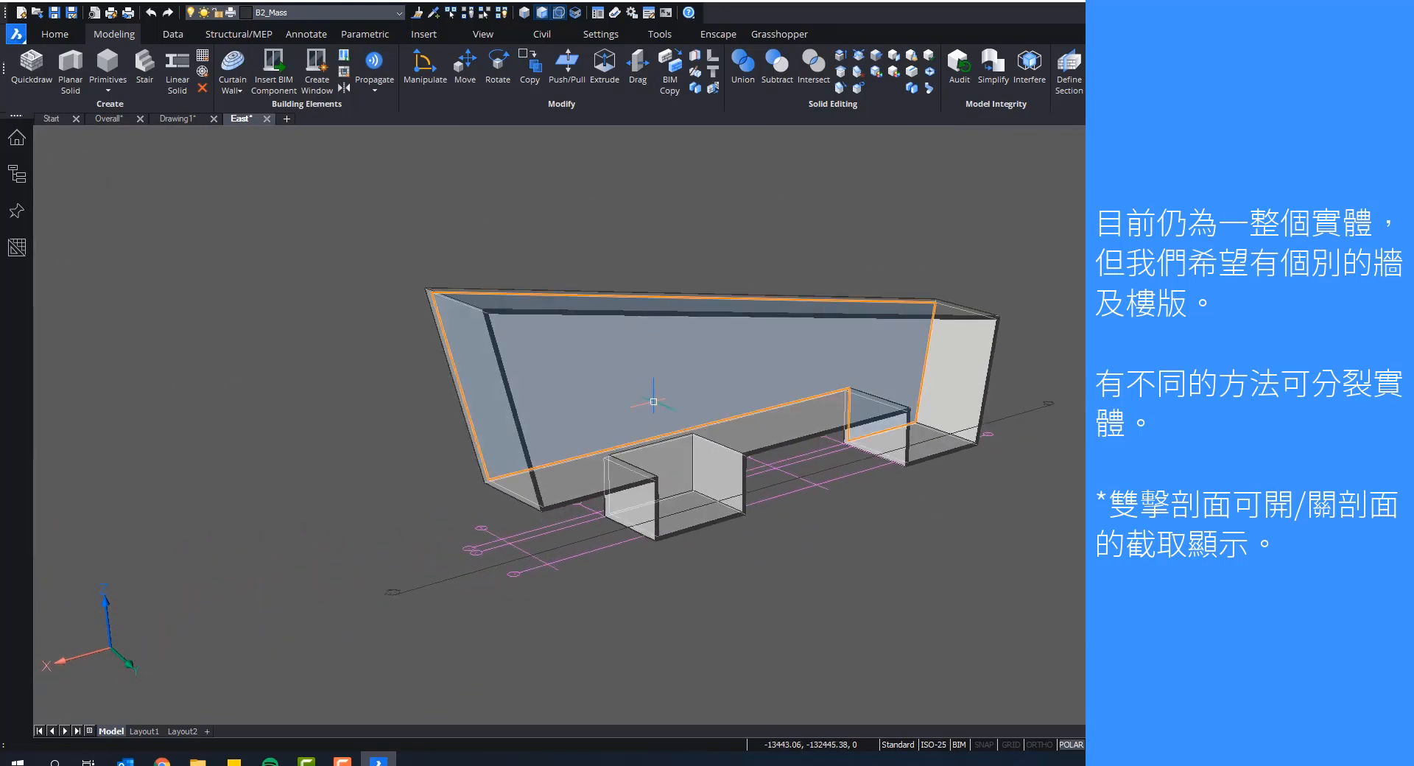
pyautogui.click(766, 379)
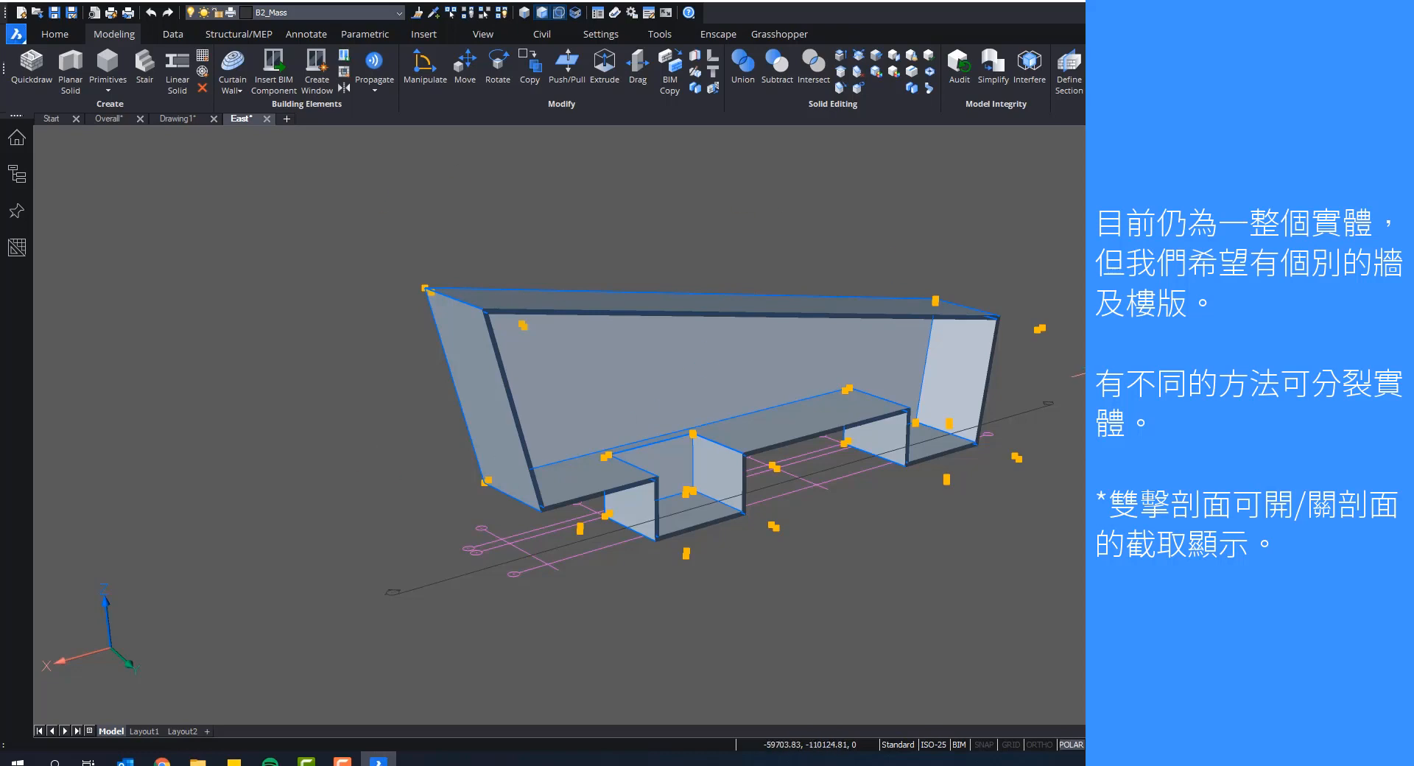
pyautogui.press('Escape')
# Step: Turn off the section's clip display and delete the section plane
pyautogui.click(1015, 414)
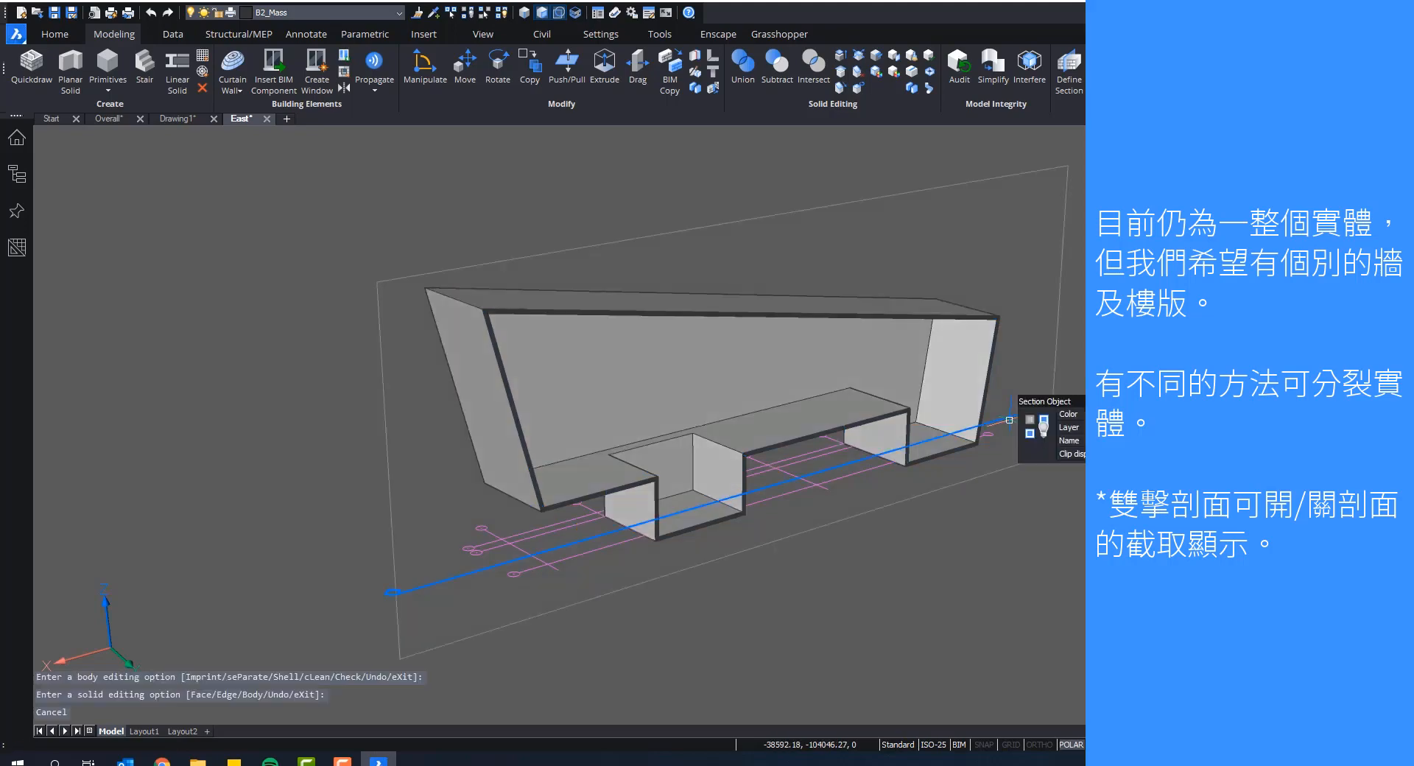
pyautogui.doubleClick(1017, 374)
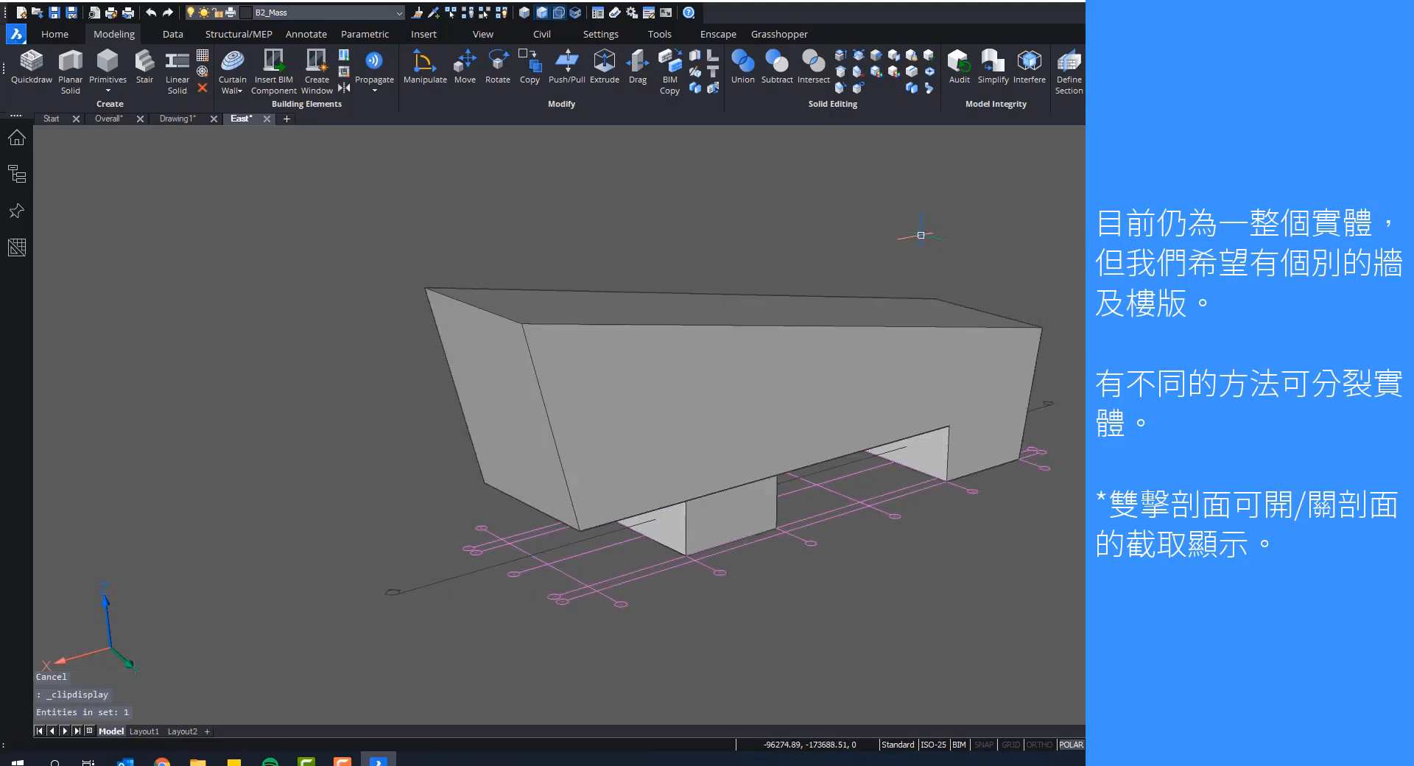
pyautogui.keyDown('shift'); pyautogui.moveTo(913, 236); pyautogui.dragTo(921, 256, button='middle'); pyautogui.keyUp('shift')
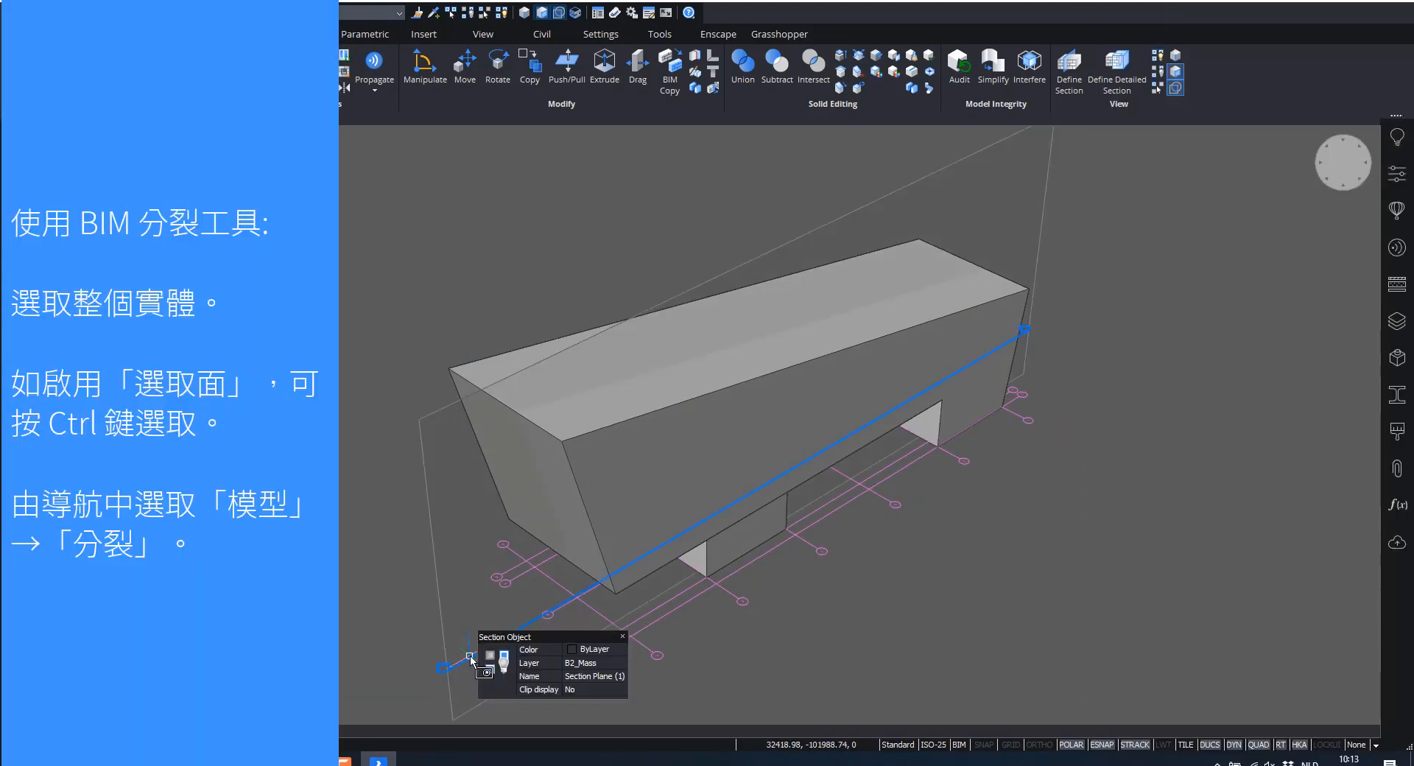
pyautogui.click(451, 664)
pyautogui.press('Delete')
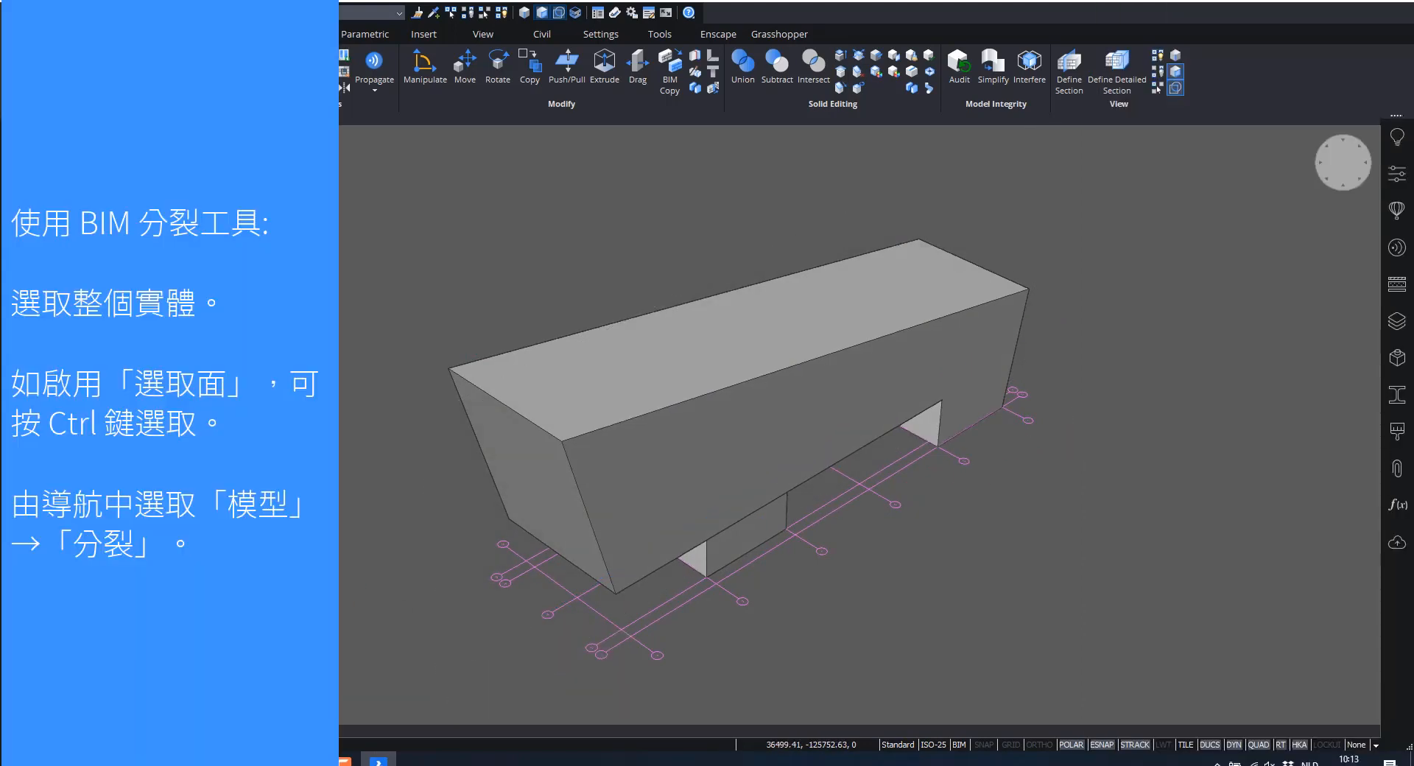
# Step: Select the entire hollow building solid and split it into separate wall and slab solids with BIM Split
pyautogui.keyDown('shift'); pyautogui.moveTo(508, 700); pyautogui.dragTo(495, 621, button='middle'); pyautogui.keyUp('shift')
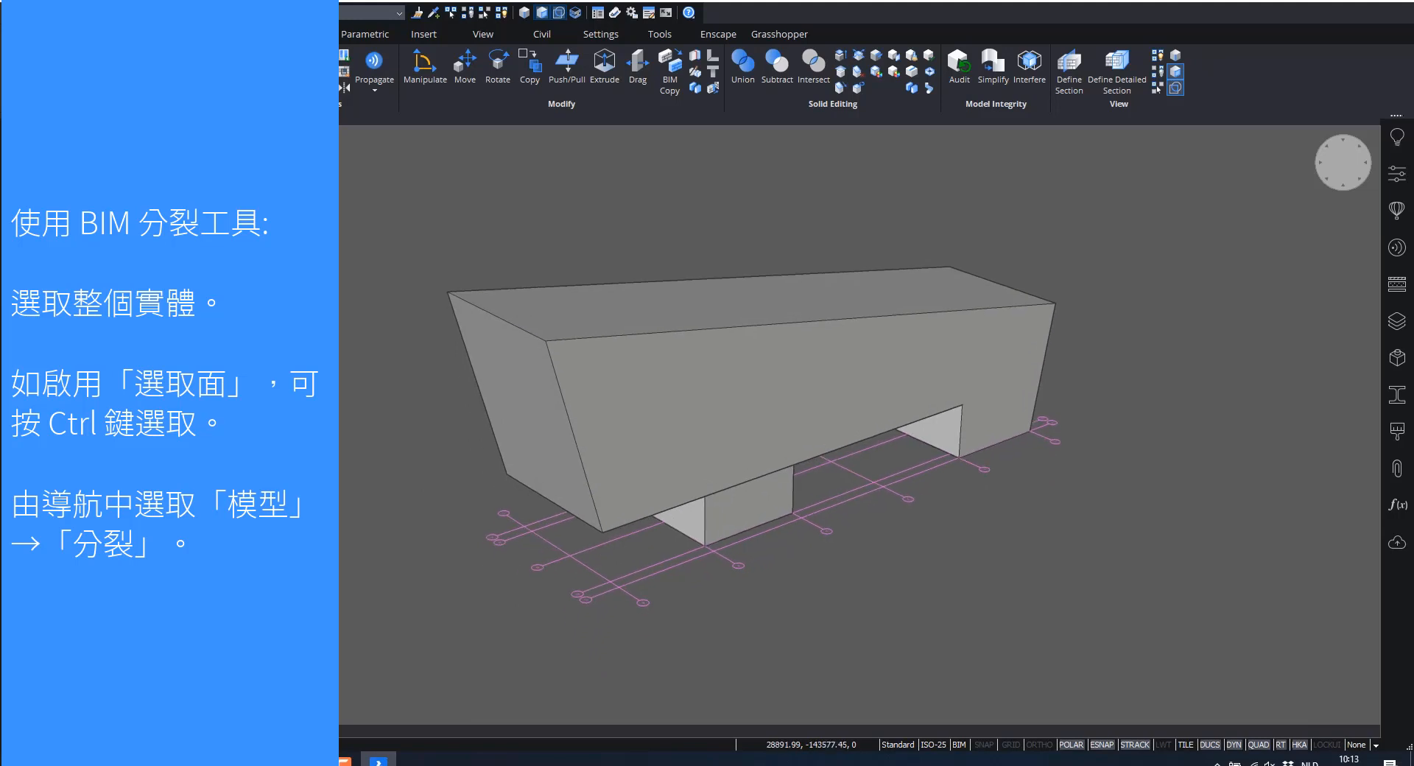
pyautogui.click(765, 391)
pyautogui.click(792, 358)
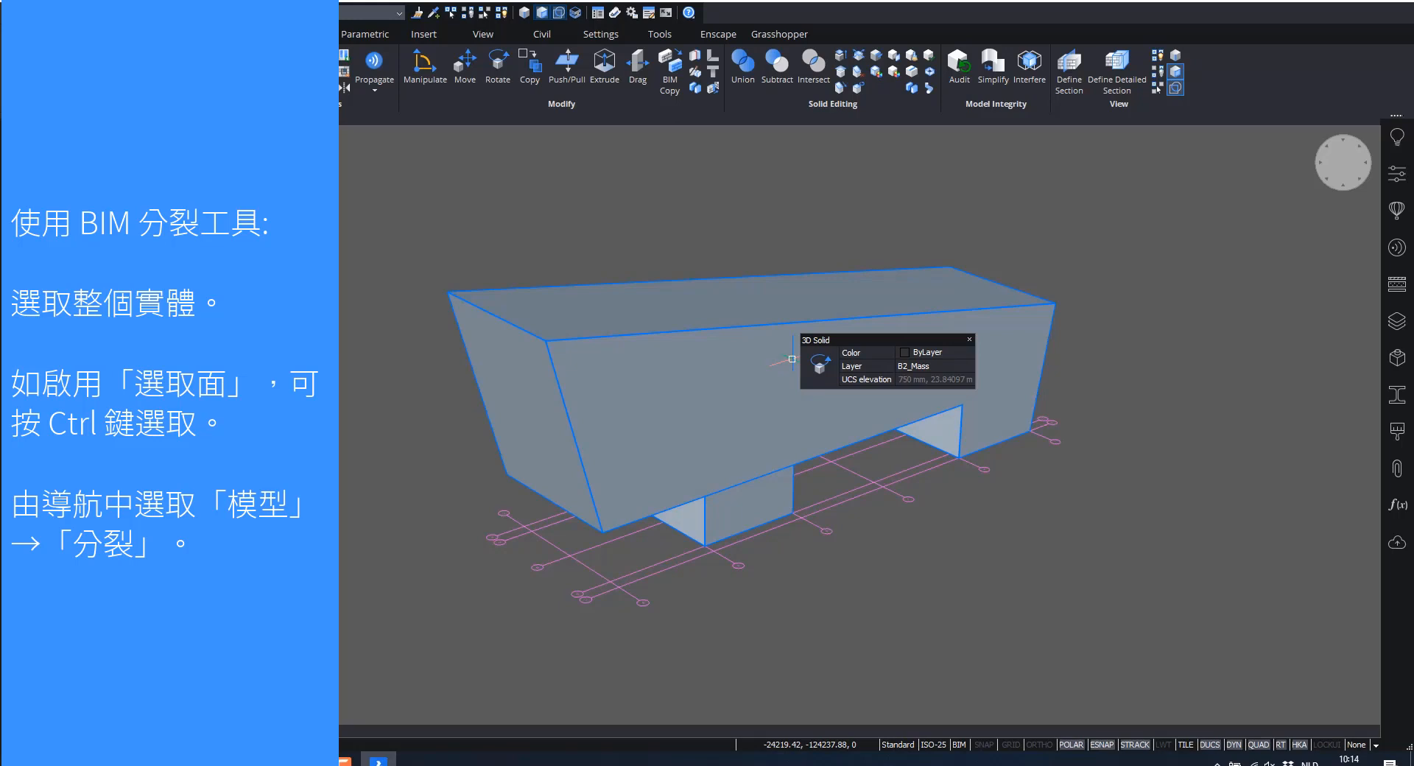
pyautogui.click(792, 359)
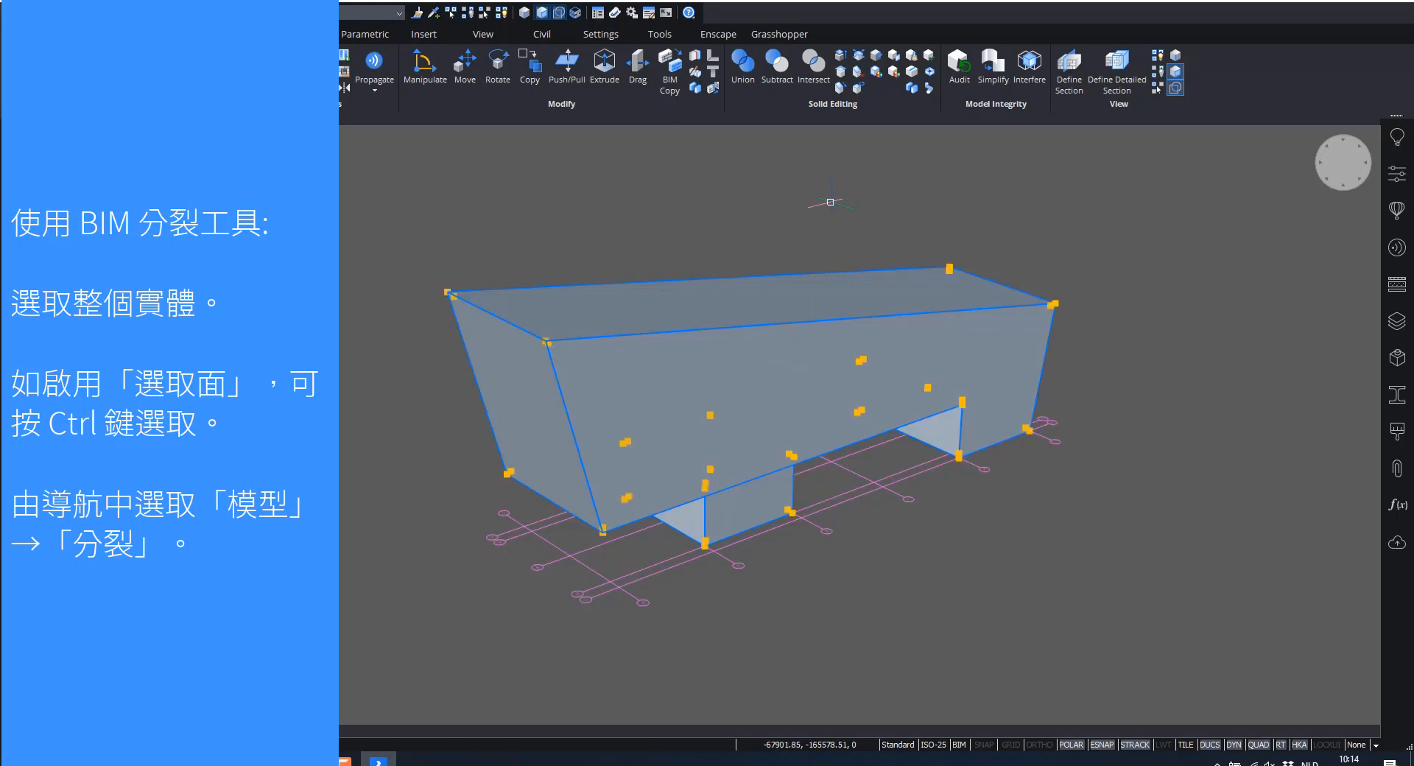
pyautogui.moveTo(799, 198); pyautogui.dragTo(763, 211, button='middle')
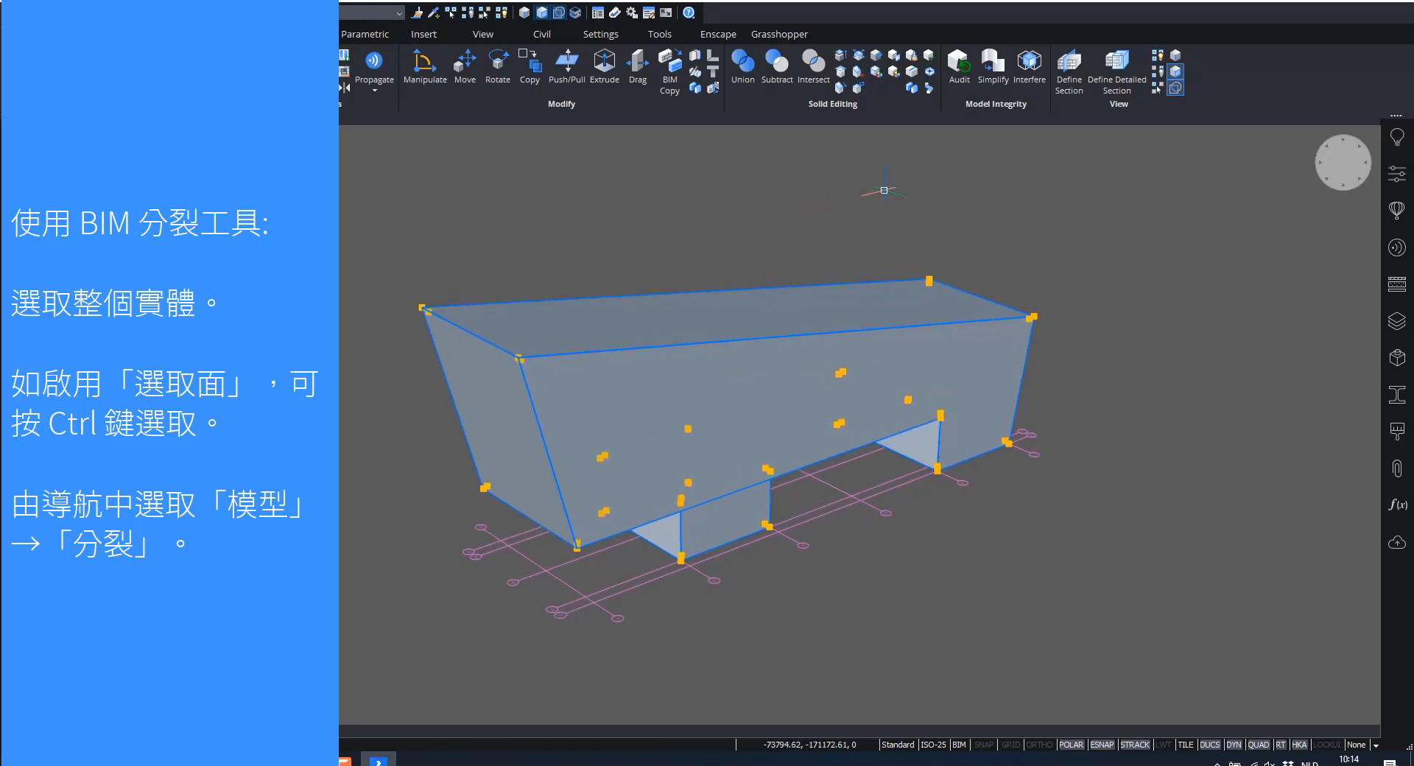
pyautogui.rightClick(904, 183)
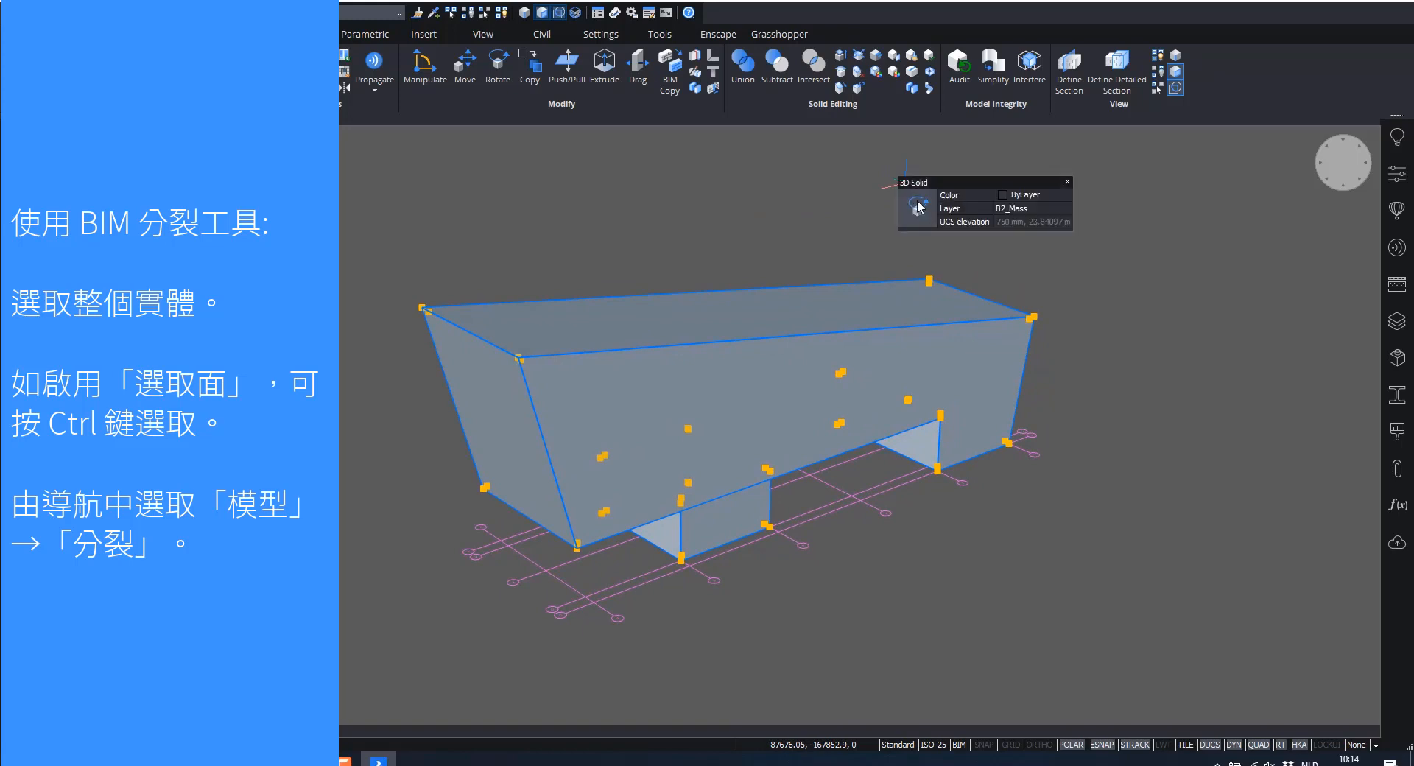
pyautogui.moveTo(925, 238)
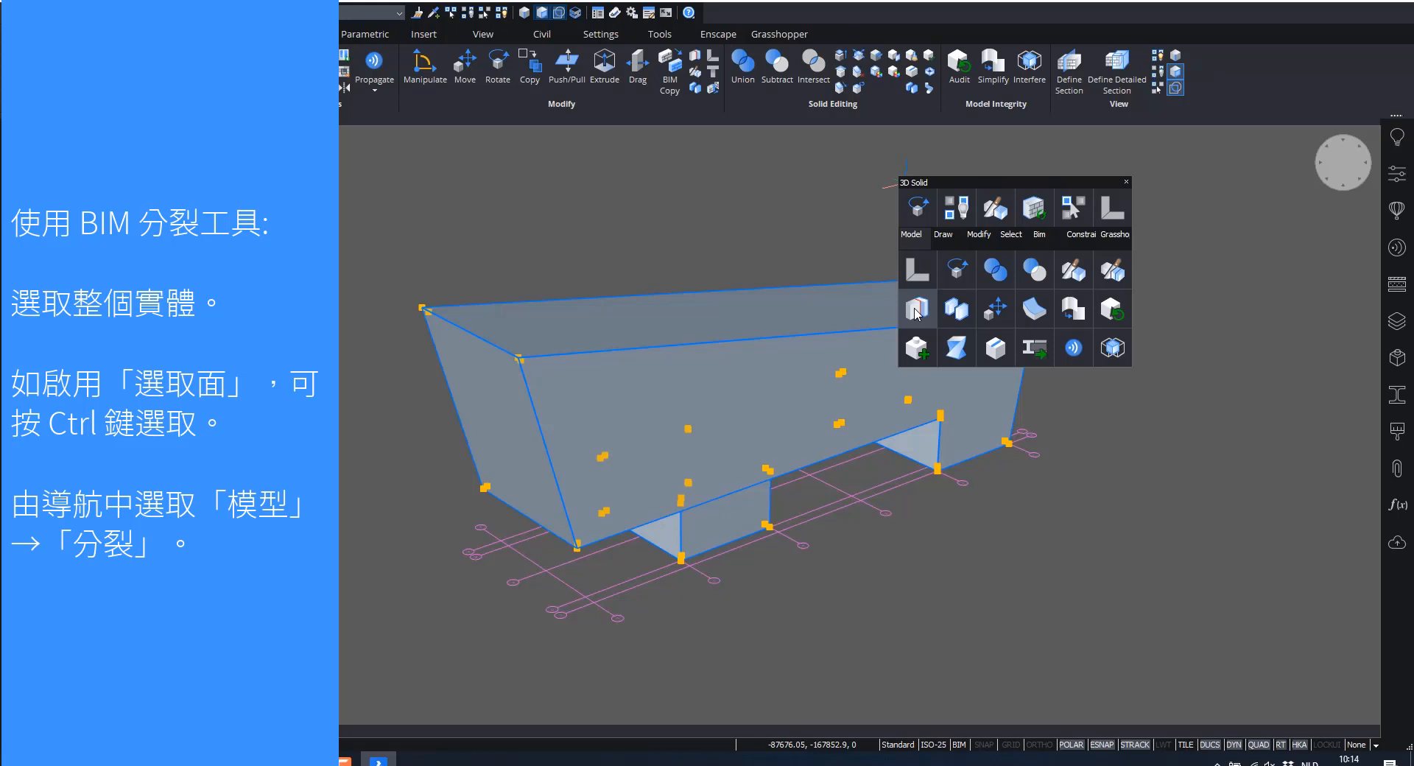
pyautogui.click(916, 311)
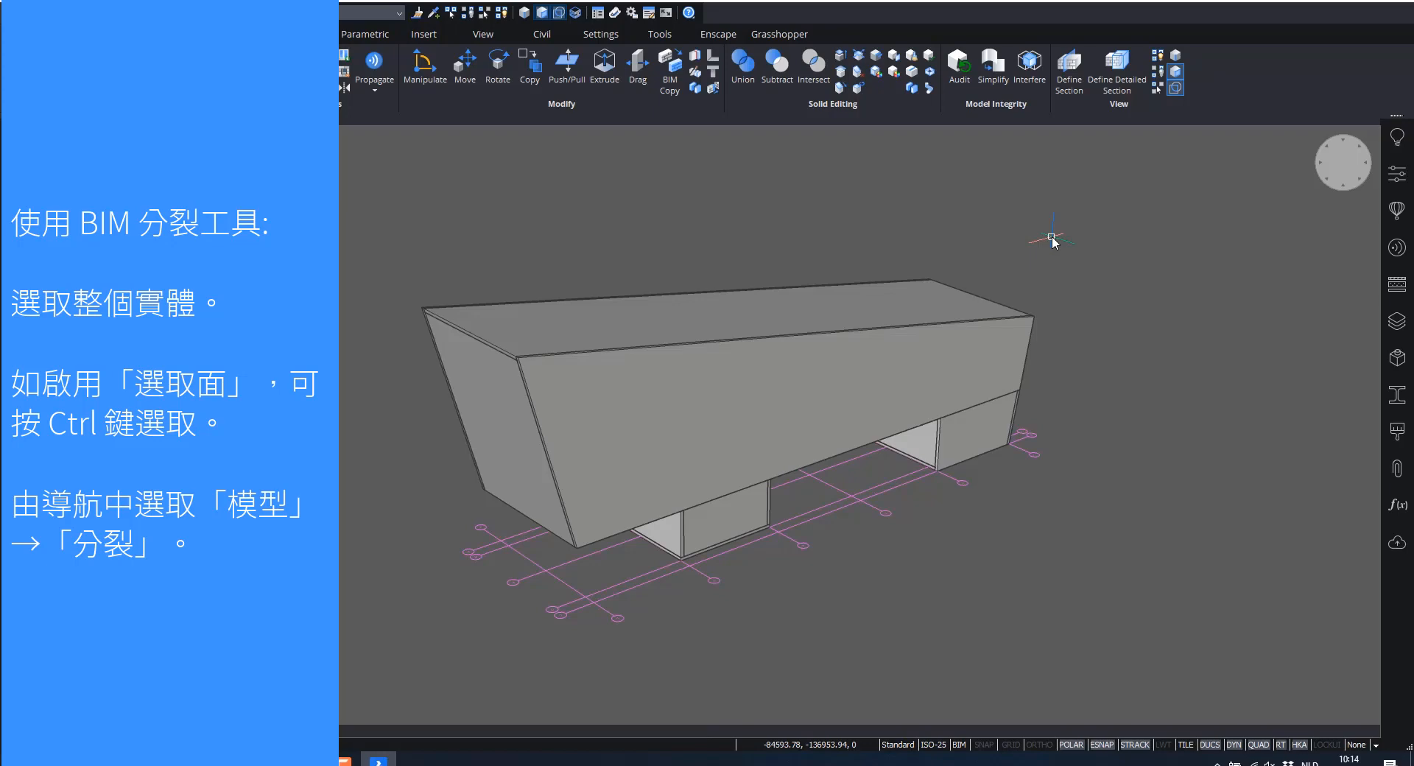
# Step: Inspect the split solids around the roof corner, the tall end wall, and the long-side walls near the low-end support
pyautogui.keyDown('shift'); pyautogui.moveTo(903, 378); pyautogui.dragTo(1069, 368, button='middle'); pyautogui.keyUp('shift')
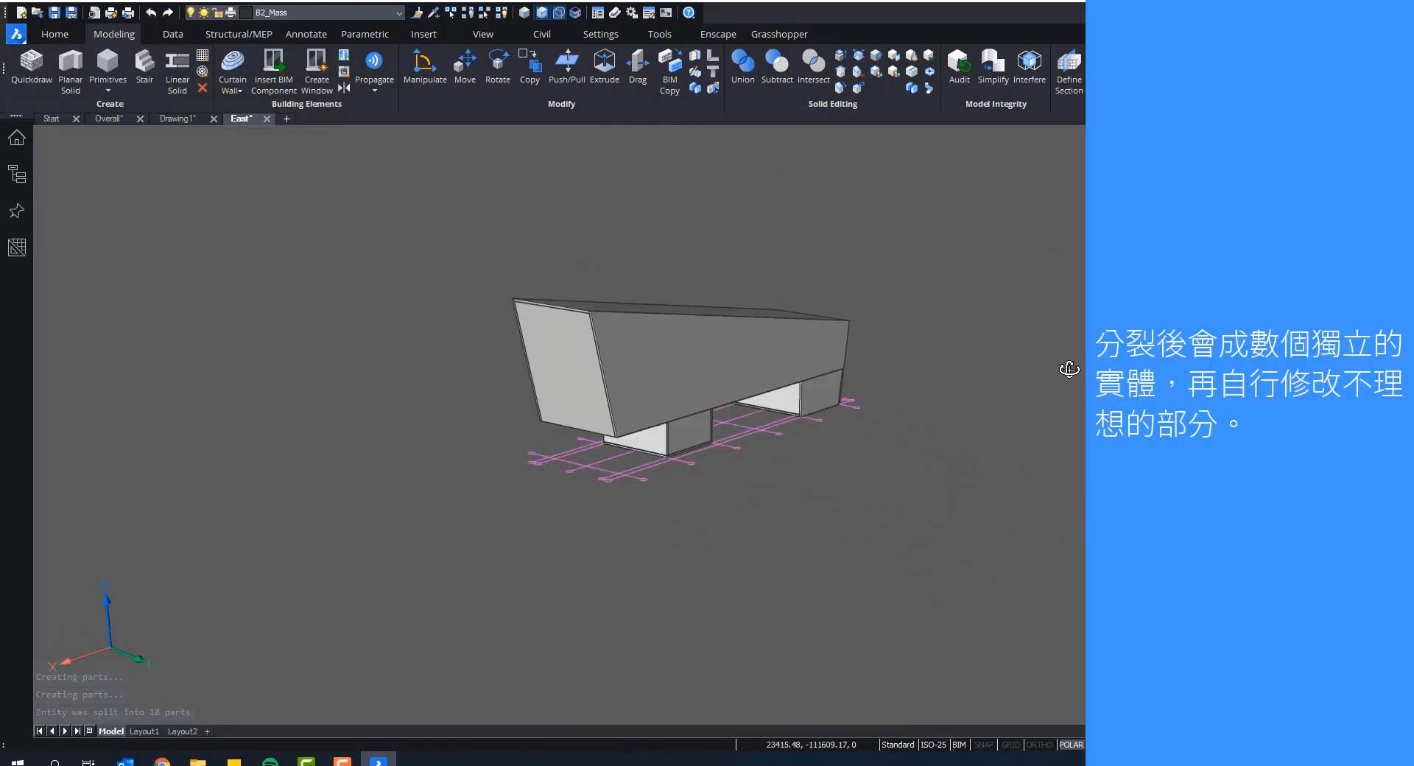
pyautogui.scroll(8, 593, 324)
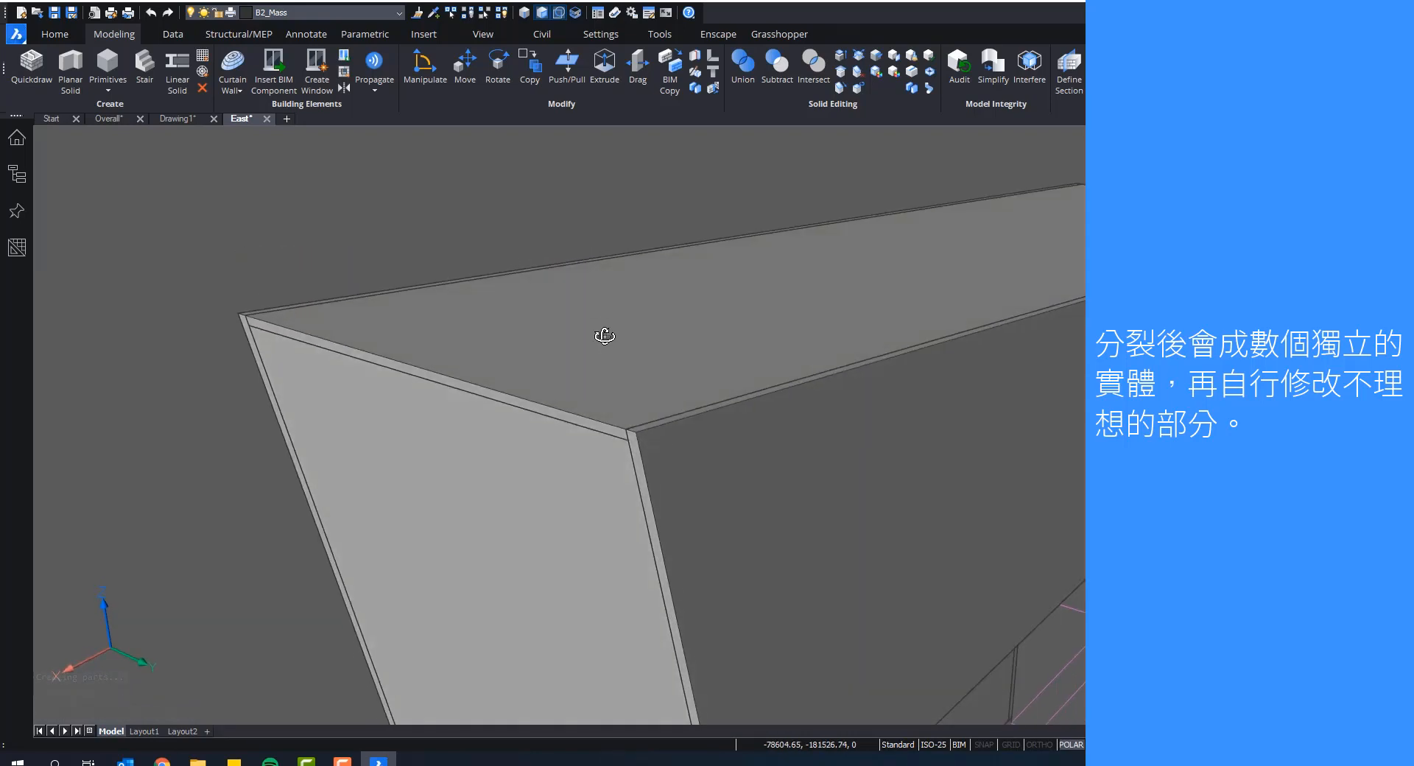
pyautogui.scroll(-6, 604, 336)
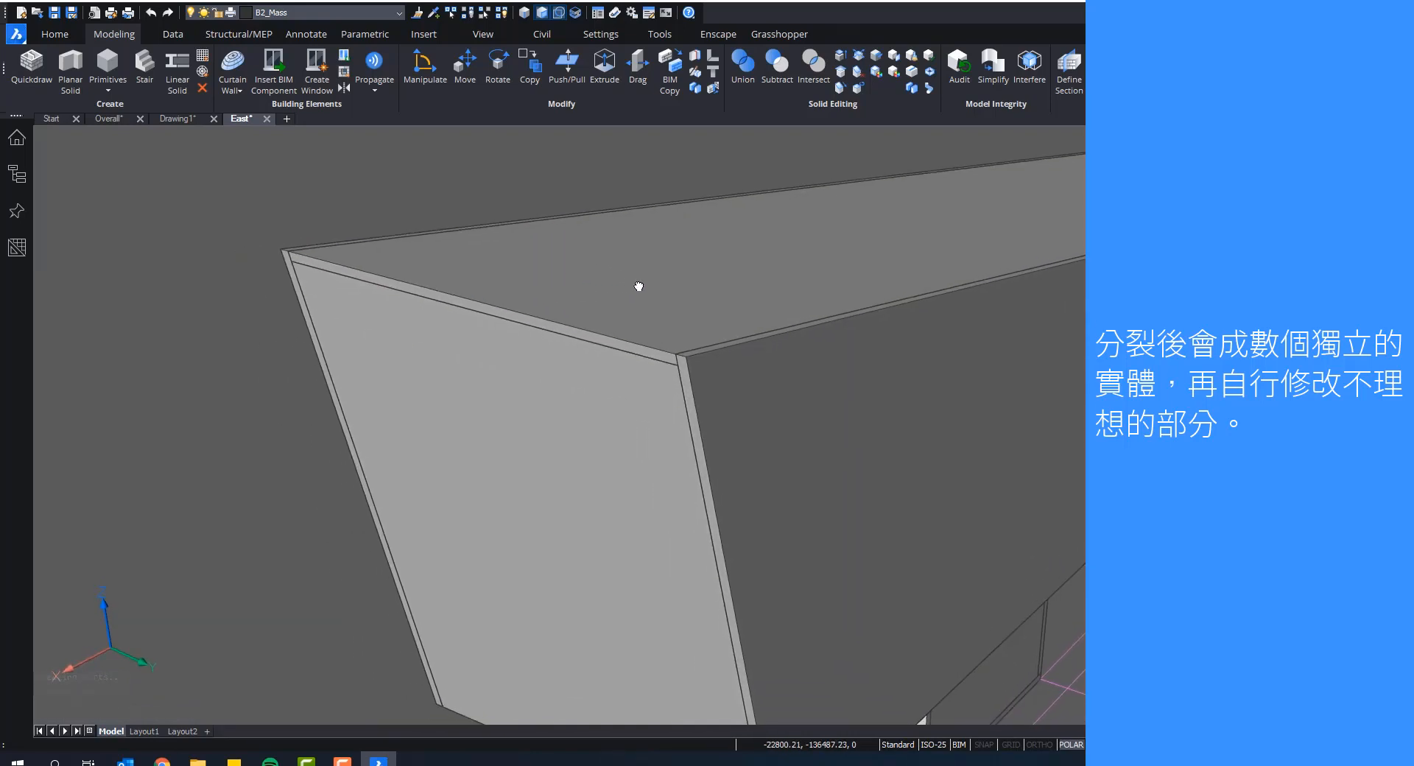
pyautogui.click(767, 379)
pyautogui.press('Escape')
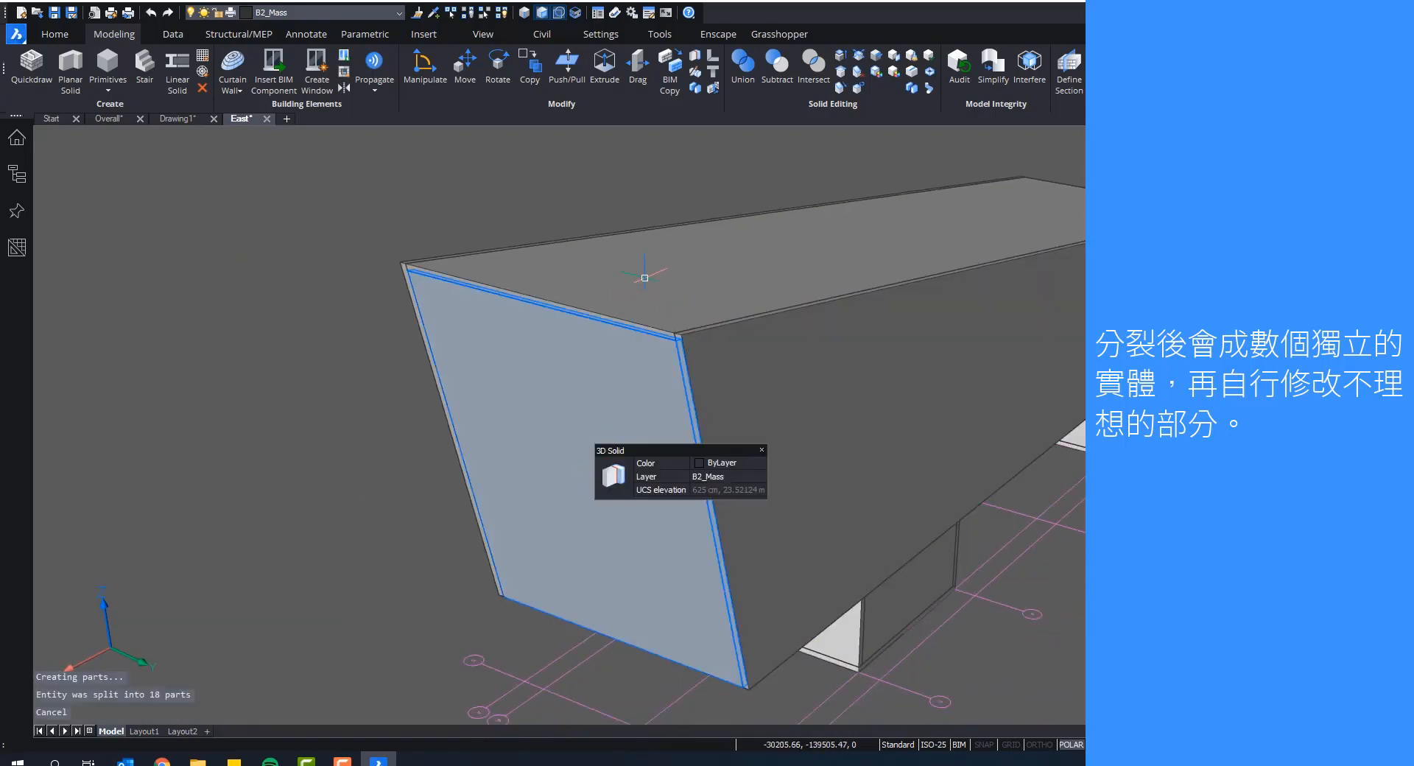
pyautogui.keyDown('shift'); pyautogui.moveTo(645, 278); pyautogui.dragTo(877, 370, button='middle'); pyautogui.keyUp('shift')
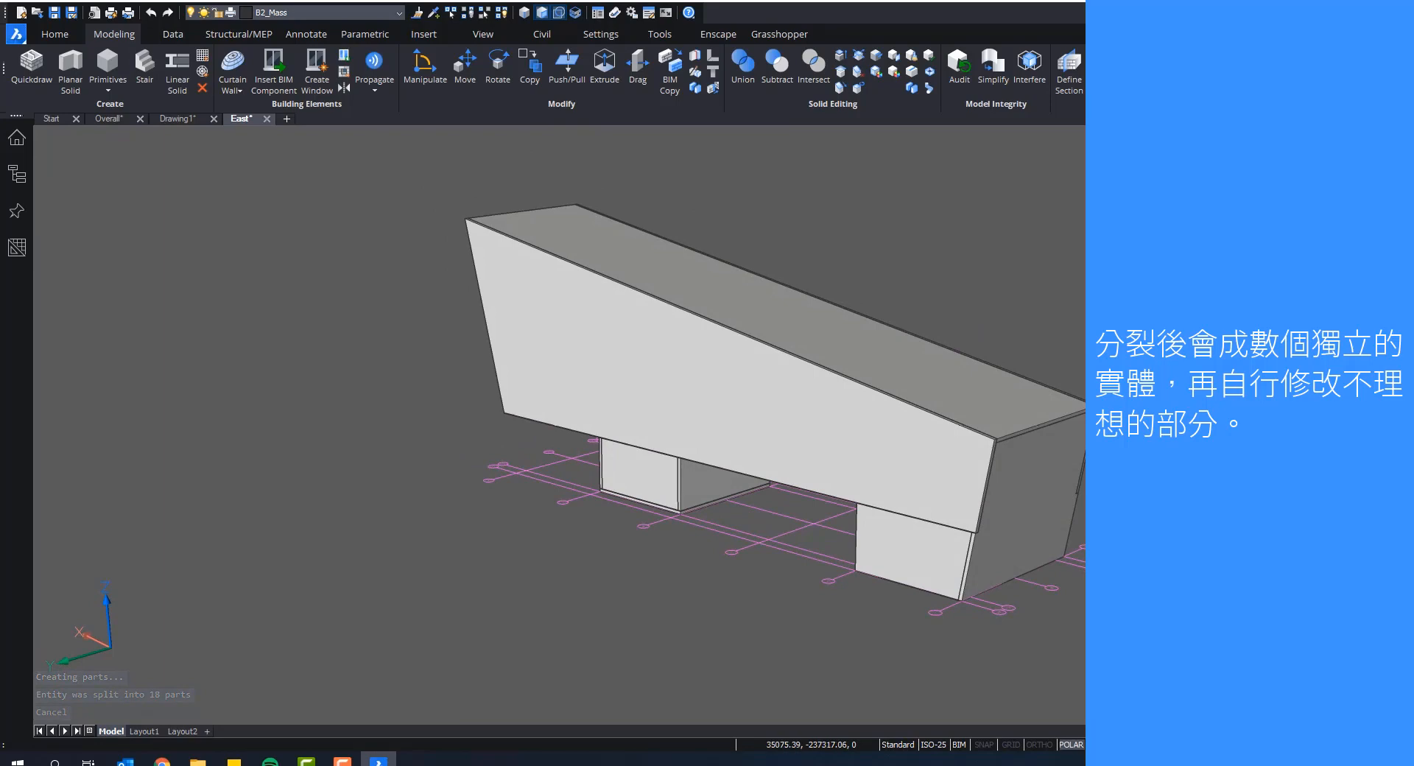
pyautogui.scroll(3, 925, 559)
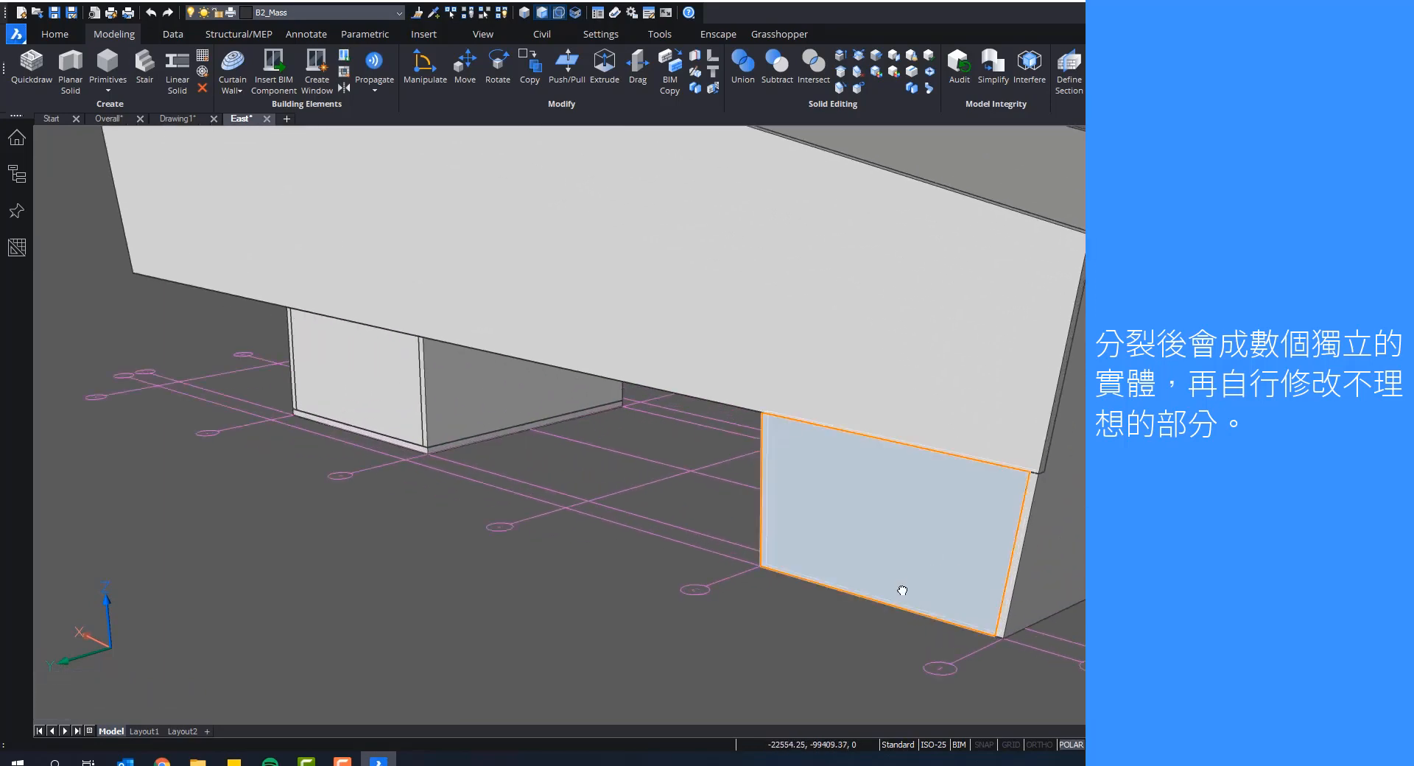
pyautogui.keyDown('shift'); pyautogui.moveTo(899, 587); pyautogui.dragTo(814, 495, button='middle'); pyautogui.keyUp('shift')
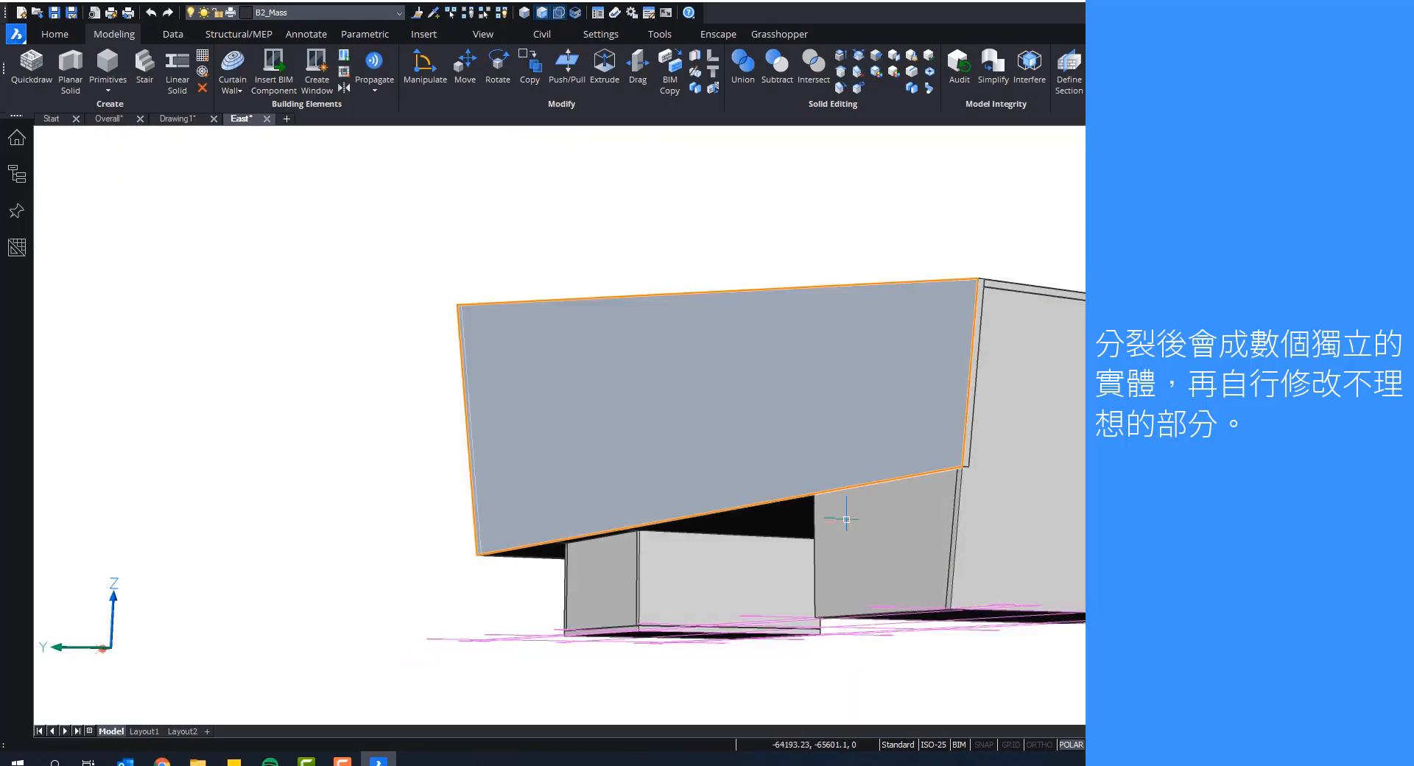
pyautogui.click(897, 561)
pyautogui.click(862, 375)
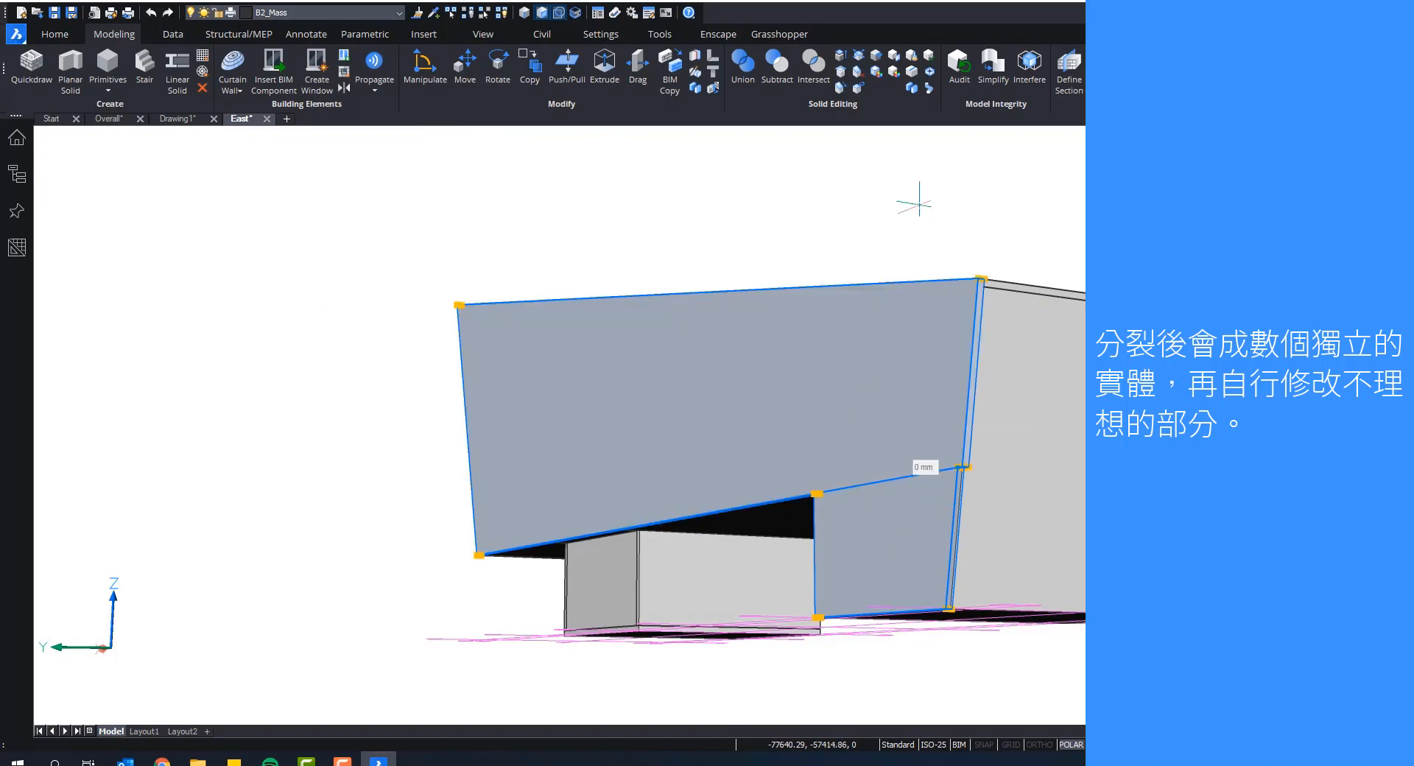
pyautogui.press('Escape')
pyautogui.press('Escape')
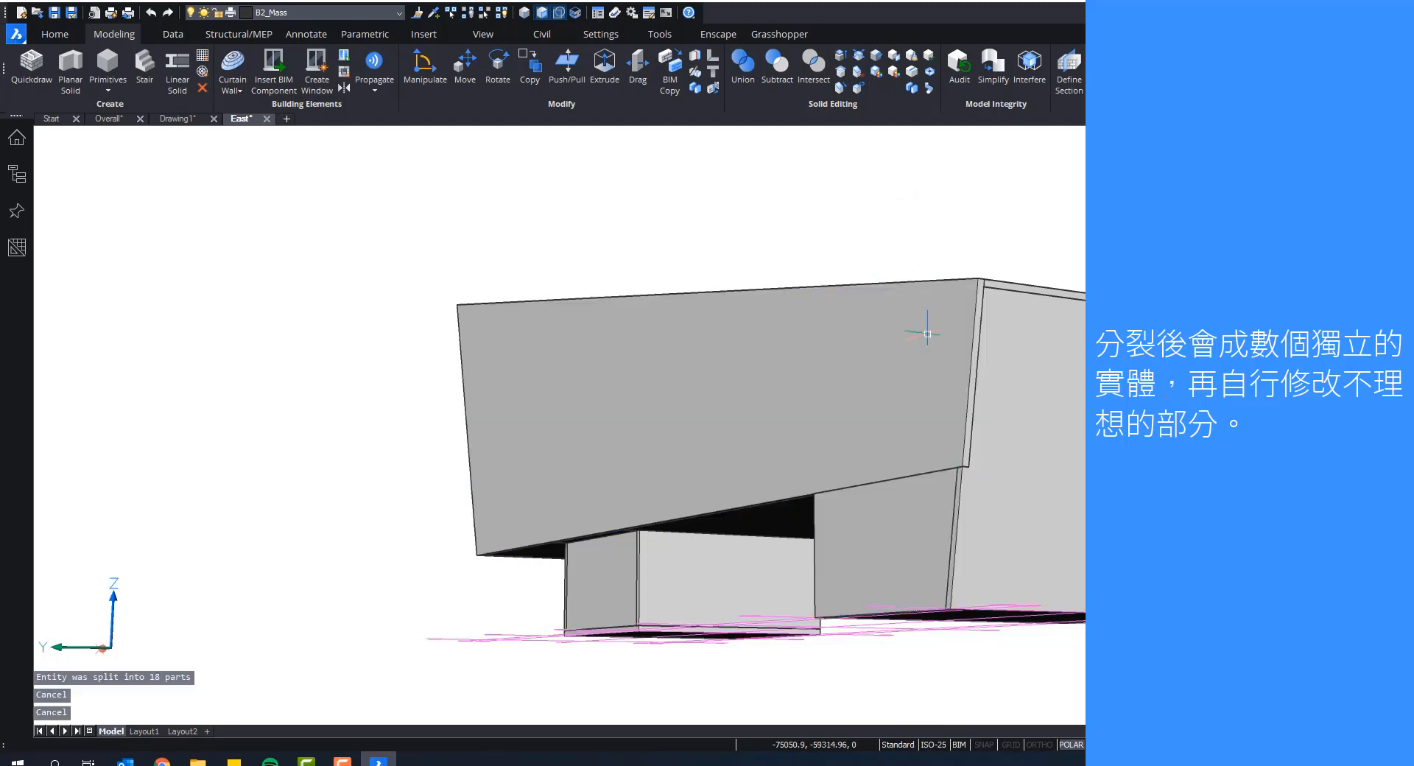
# Step: Union the large upper long-side wall with the lower wall piece beneath it next to the end wall
pyautogui.click(911, 532)
pyautogui.click(916, 355)
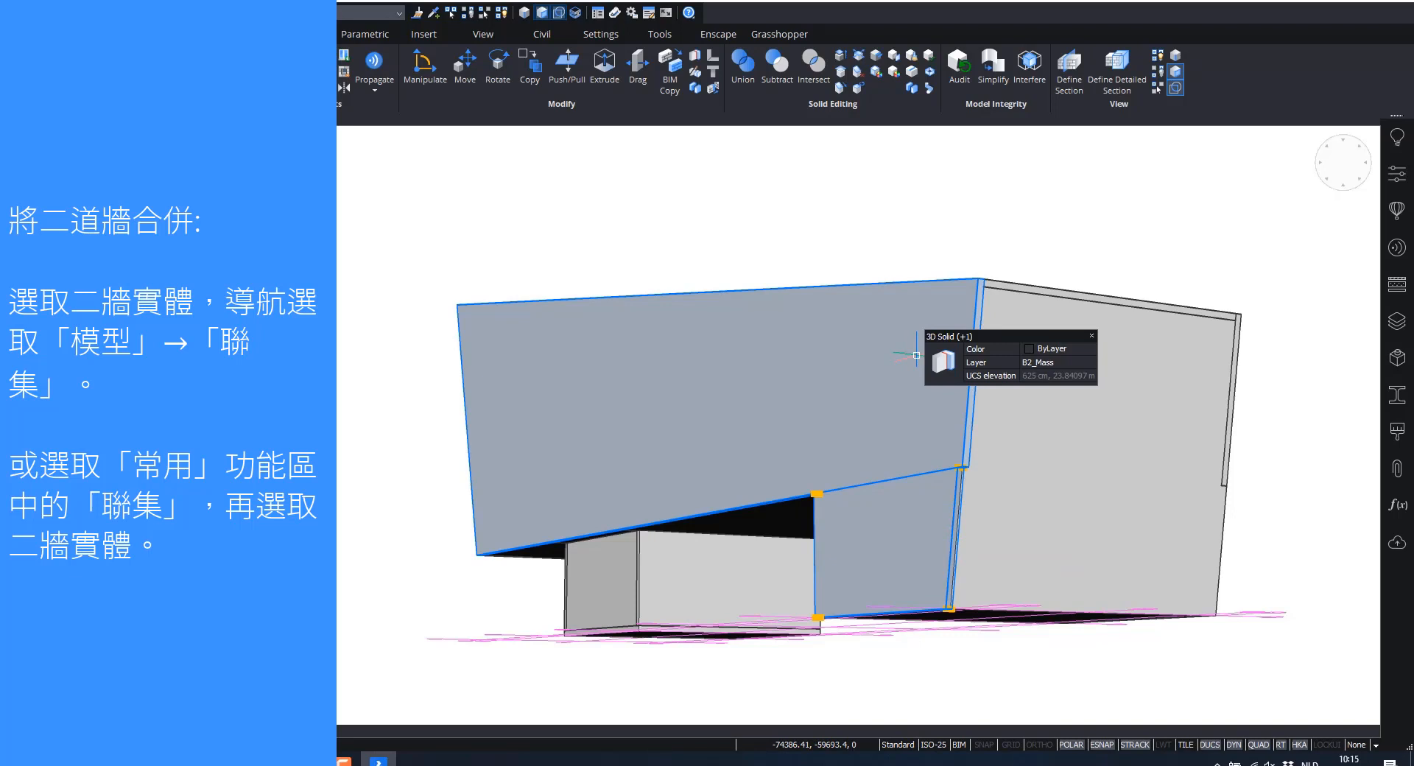
pyautogui.moveTo(943, 361)
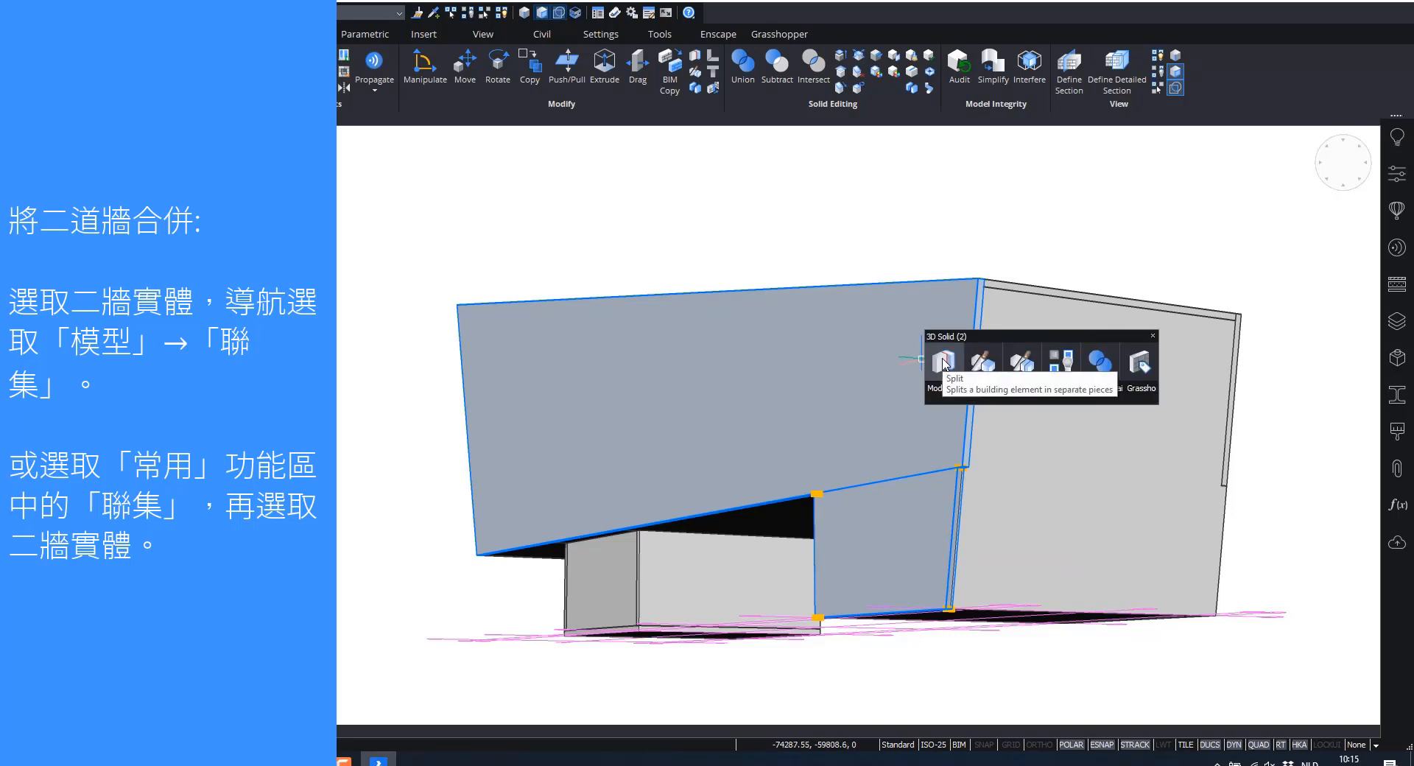
pyautogui.moveTo(947, 387)
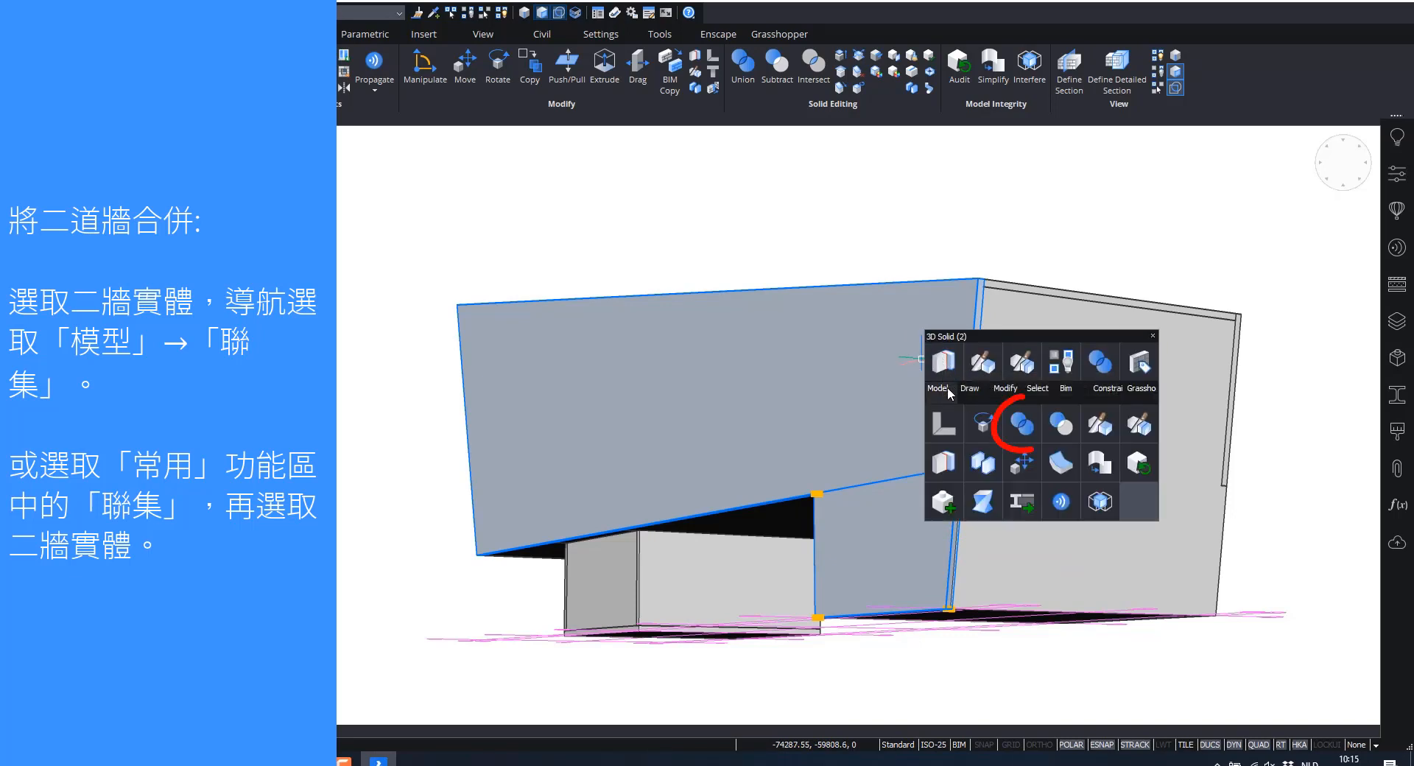
pyautogui.click(1020, 429)
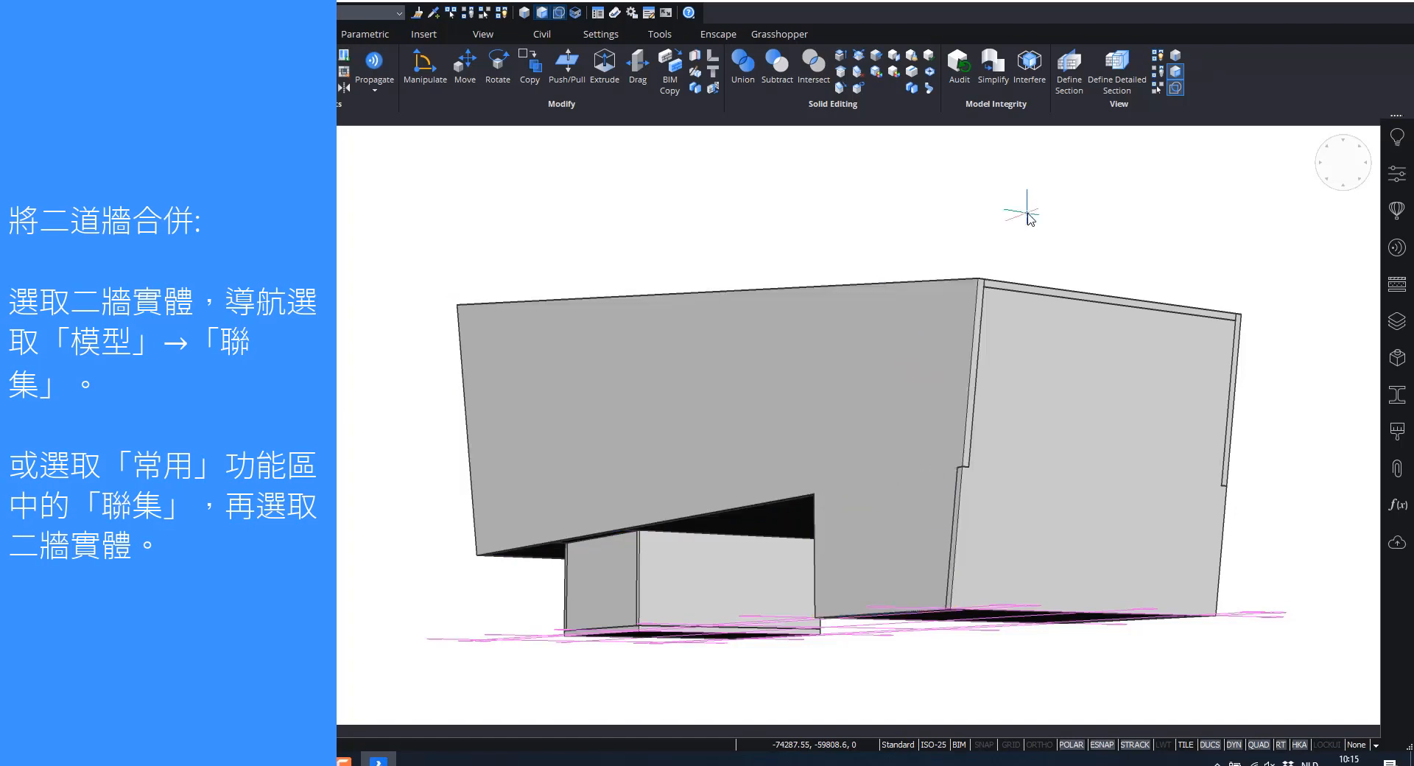
# Step: On the opposite long side, union the upper wall with the lower wall piece adjoining the end wall
pyautogui.keyDown('shift'); pyautogui.moveTo(931, 373); pyautogui.dragTo(1057, 366, button='middle'); pyautogui.keyUp('shift')
pyautogui.scroll(5, 1229, 376)
pyautogui.scroll(-2, 1052, 352)
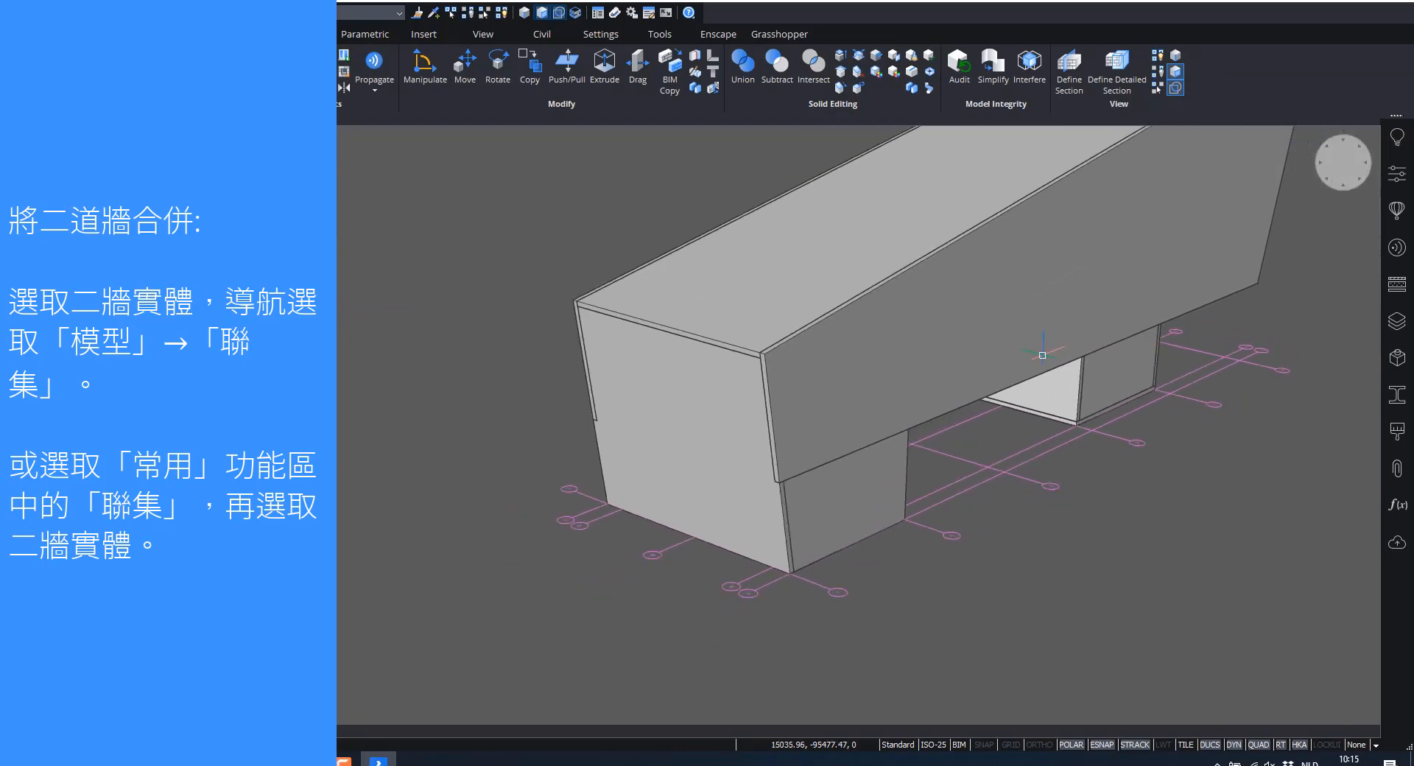
pyautogui.scroll(2, 982, 340)
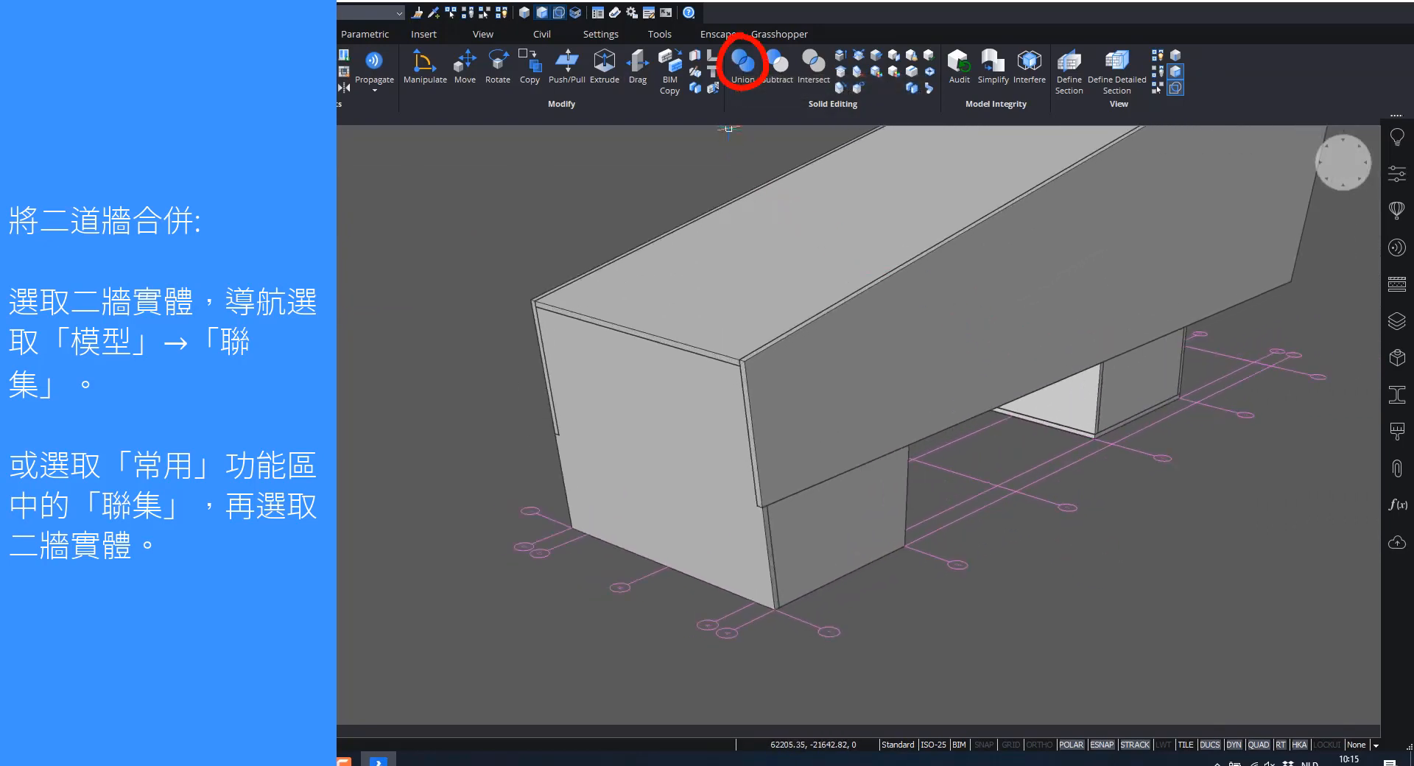
pyautogui.click(742, 72)
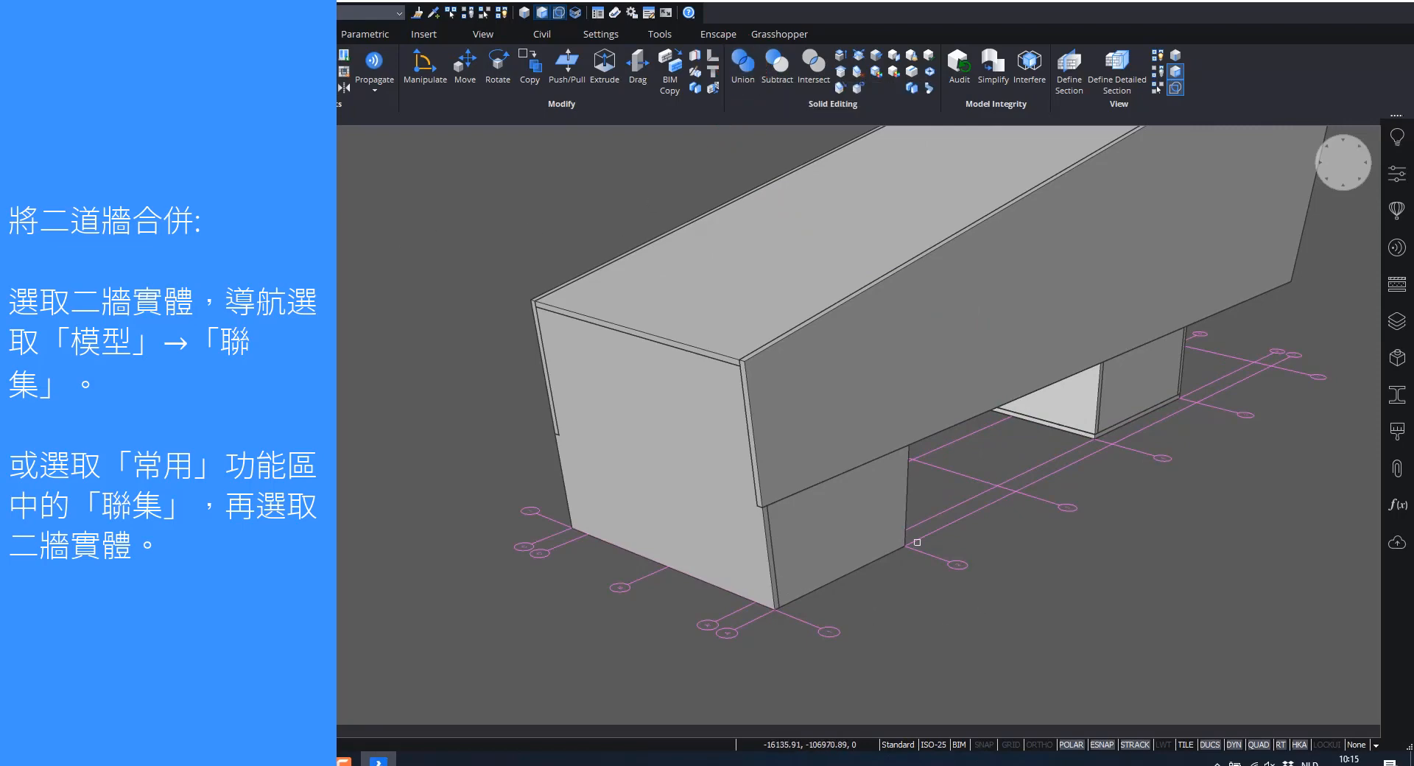
pyautogui.click(855, 398)
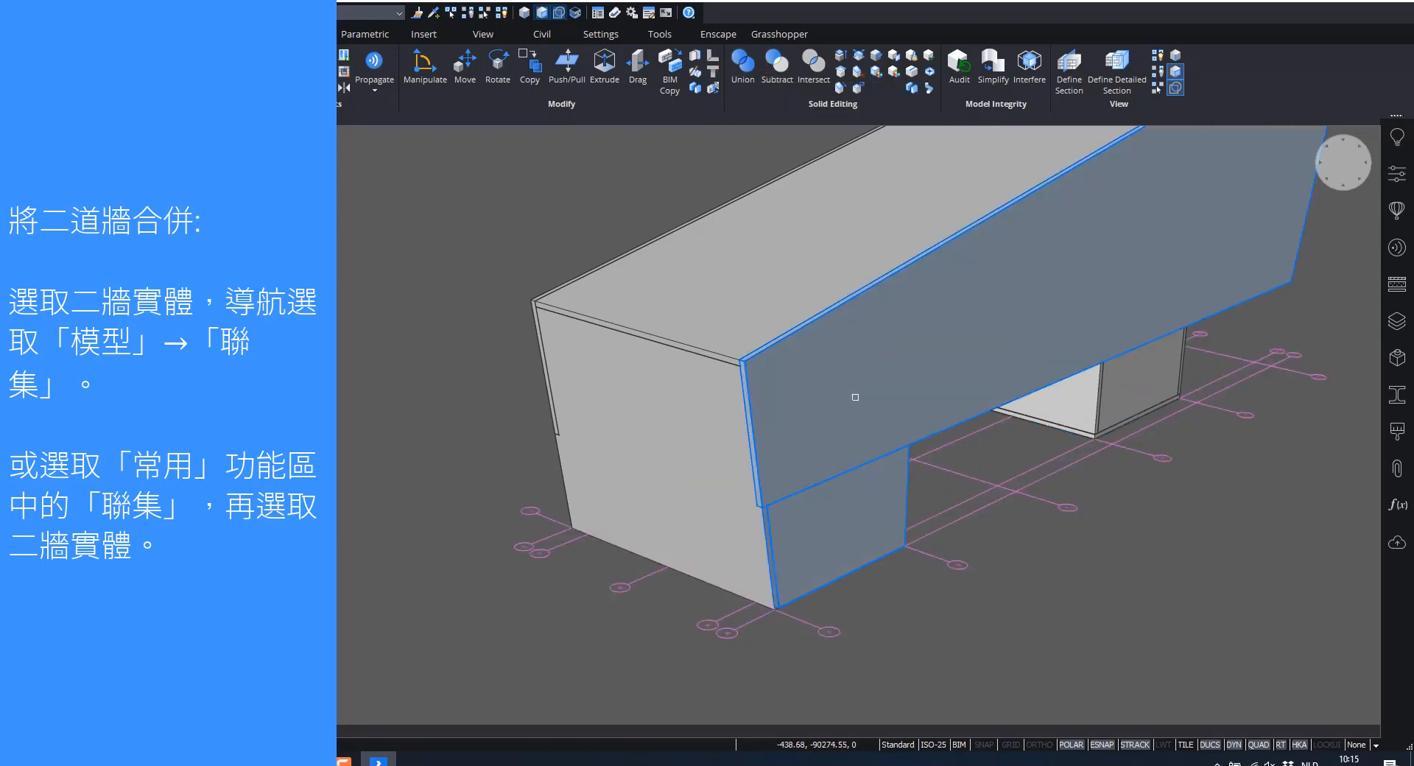
pyautogui.press('Return')
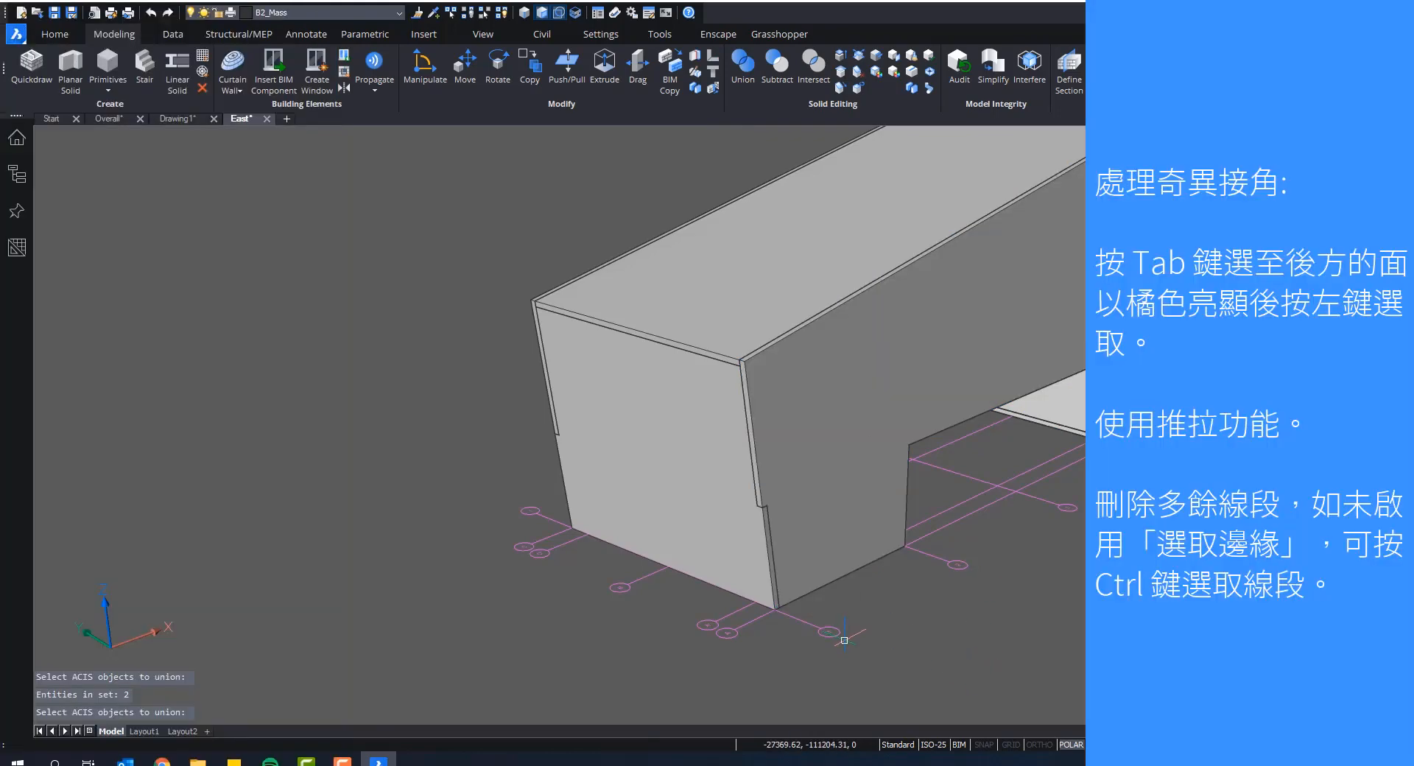
# Step: Examine the stepped corner joint between the merged long-side wall and the end wall, checking which faces belong to each wall
pyautogui.keyDown('shift'); pyautogui.moveTo(738, 517); pyautogui.dragTo(763, 587, button='middle'); pyautogui.keyUp('shift')
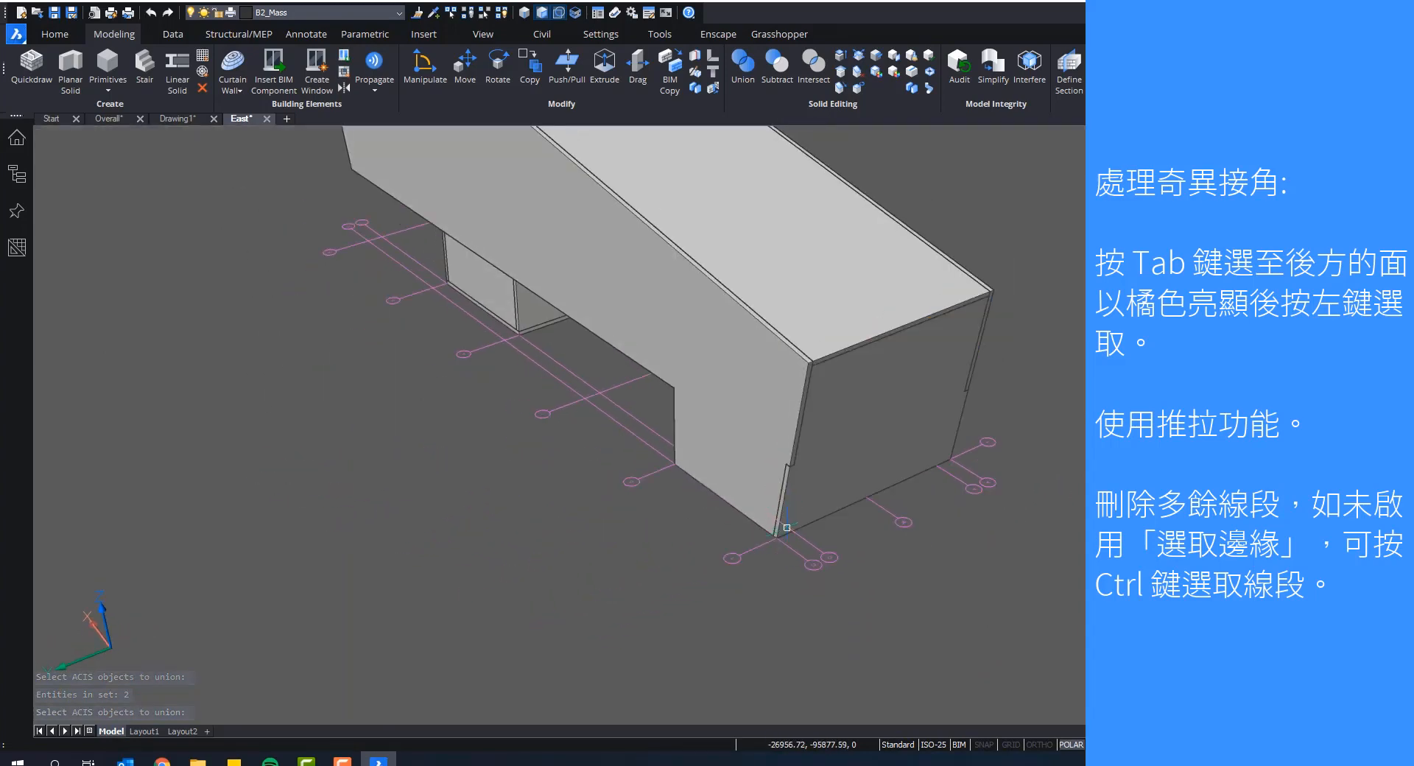
pyautogui.scroll(10, 799, 483)
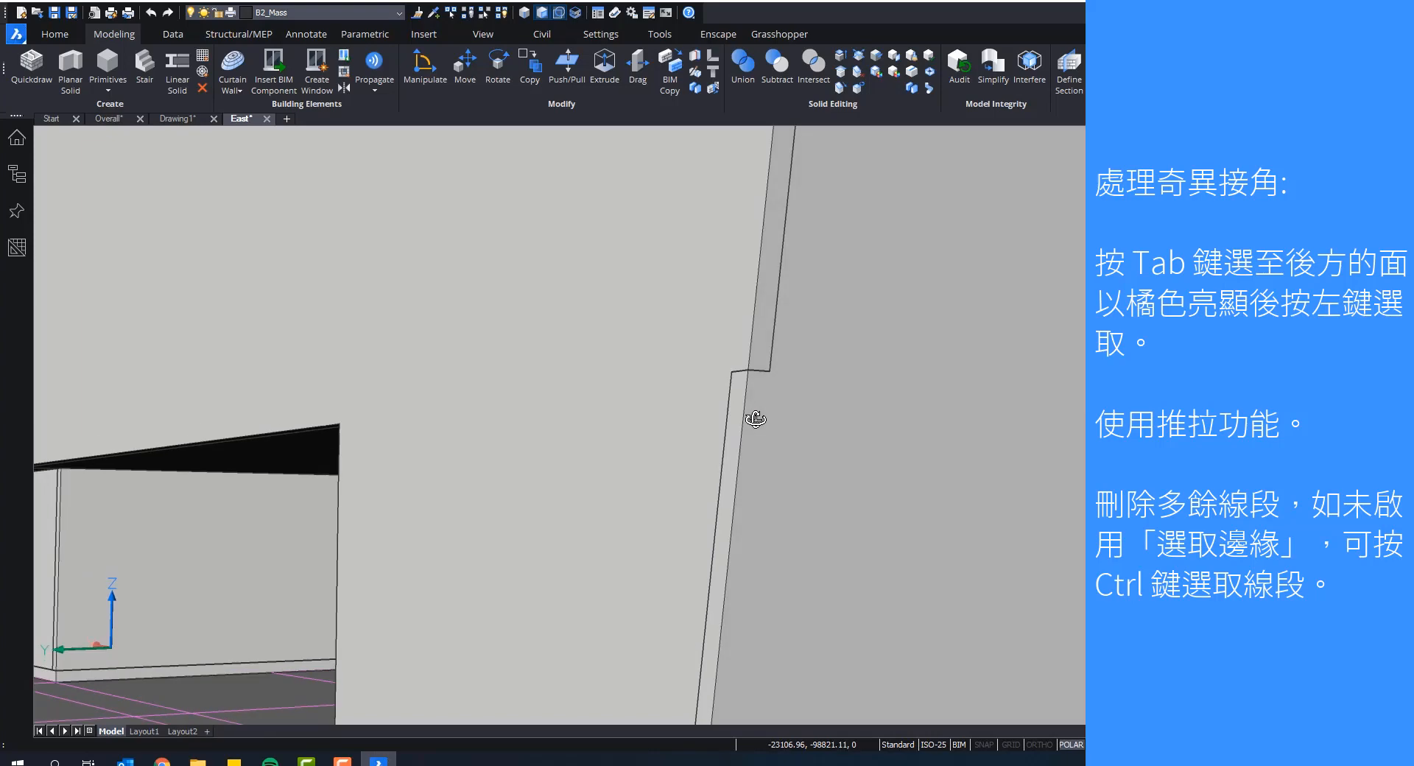
pyautogui.keyDown('shift'); pyautogui.moveTo(756, 419); pyautogui.dragTo(742, 467, button='middle'); pyautogui.keyUp('shift')
pyautogui.scroll(-5, 744, 464)
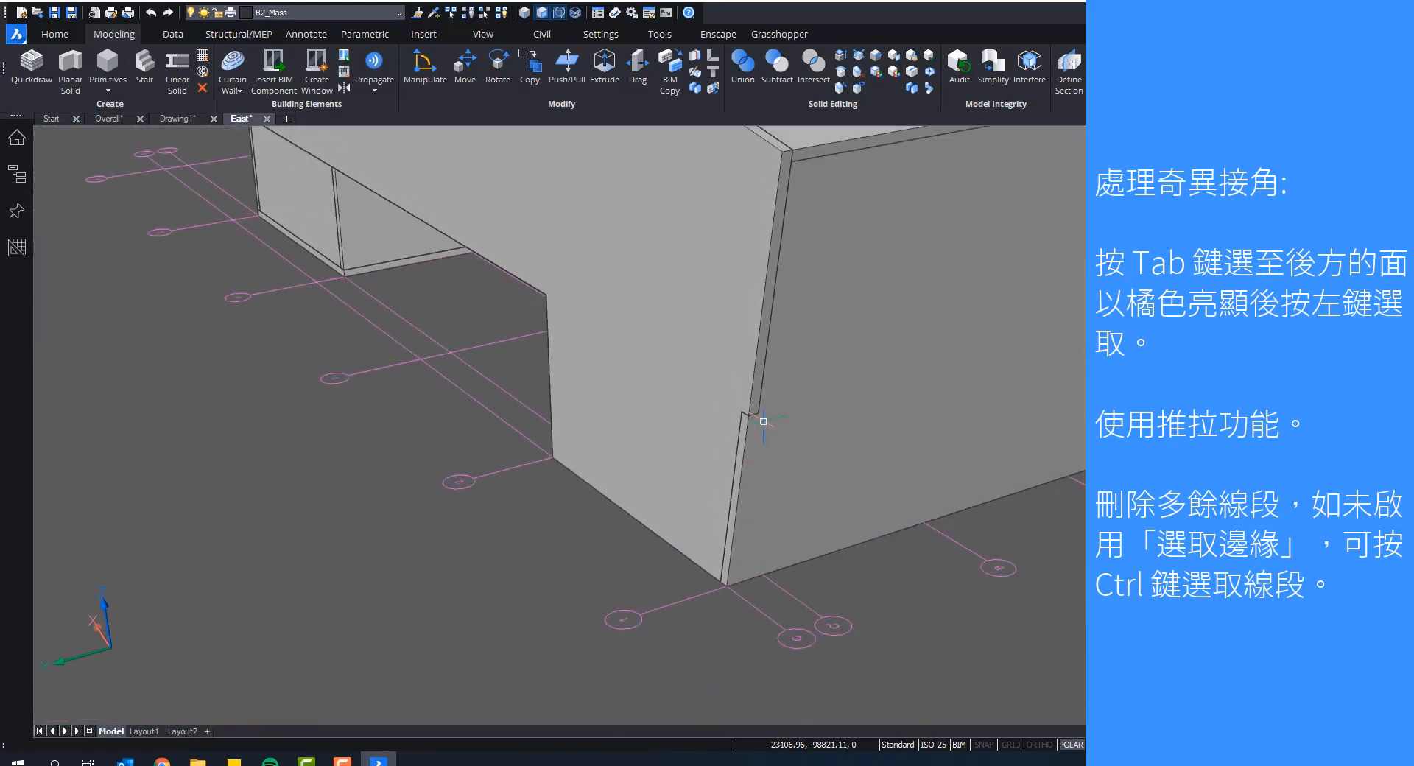
pyautogui.moveTo(761, 419); pyautogui.dragTo(775, 483, button='middle')
pyautogui.press('Tab')
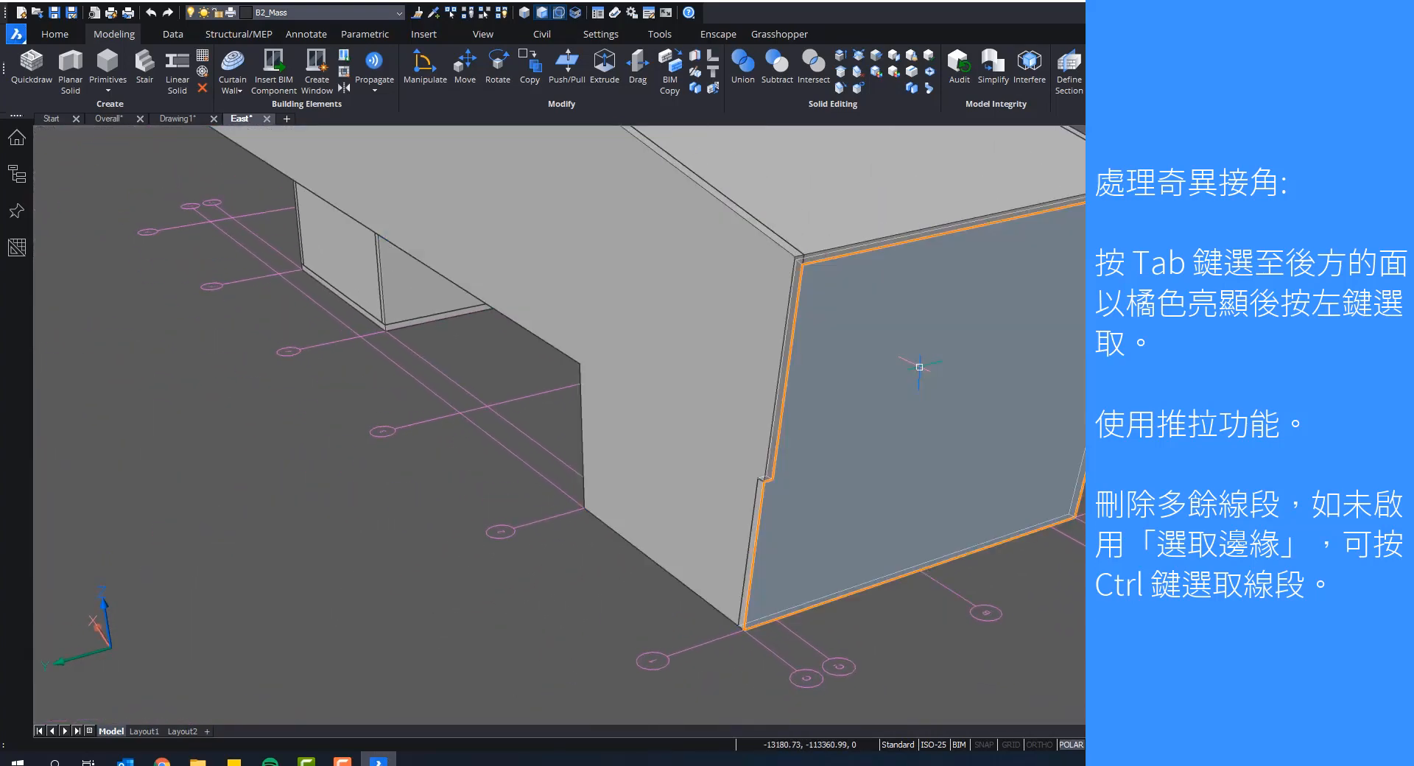
pyautogui.click(788, 468)
pyautogui.scroll(8, 788, 468)
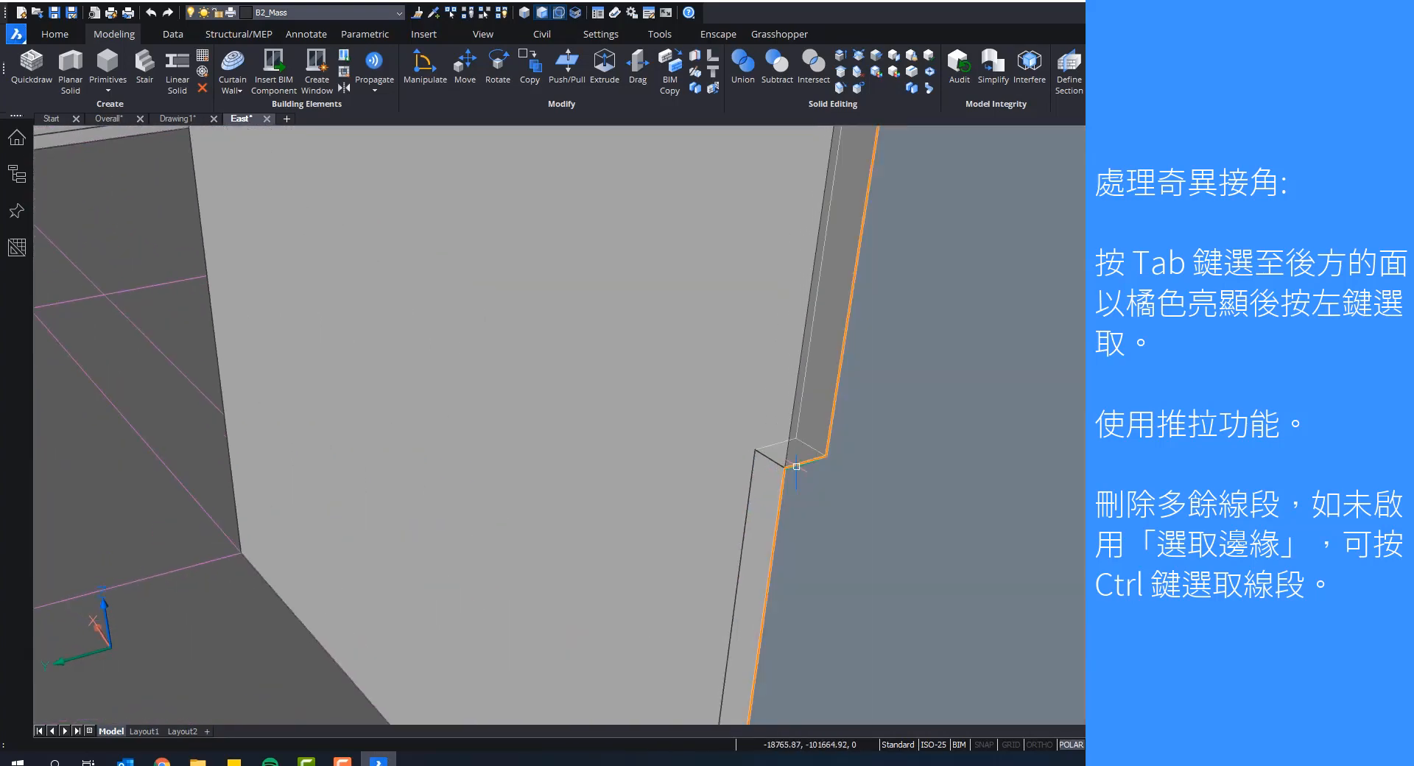
pyautogui.scroll(-10, 824, 466)
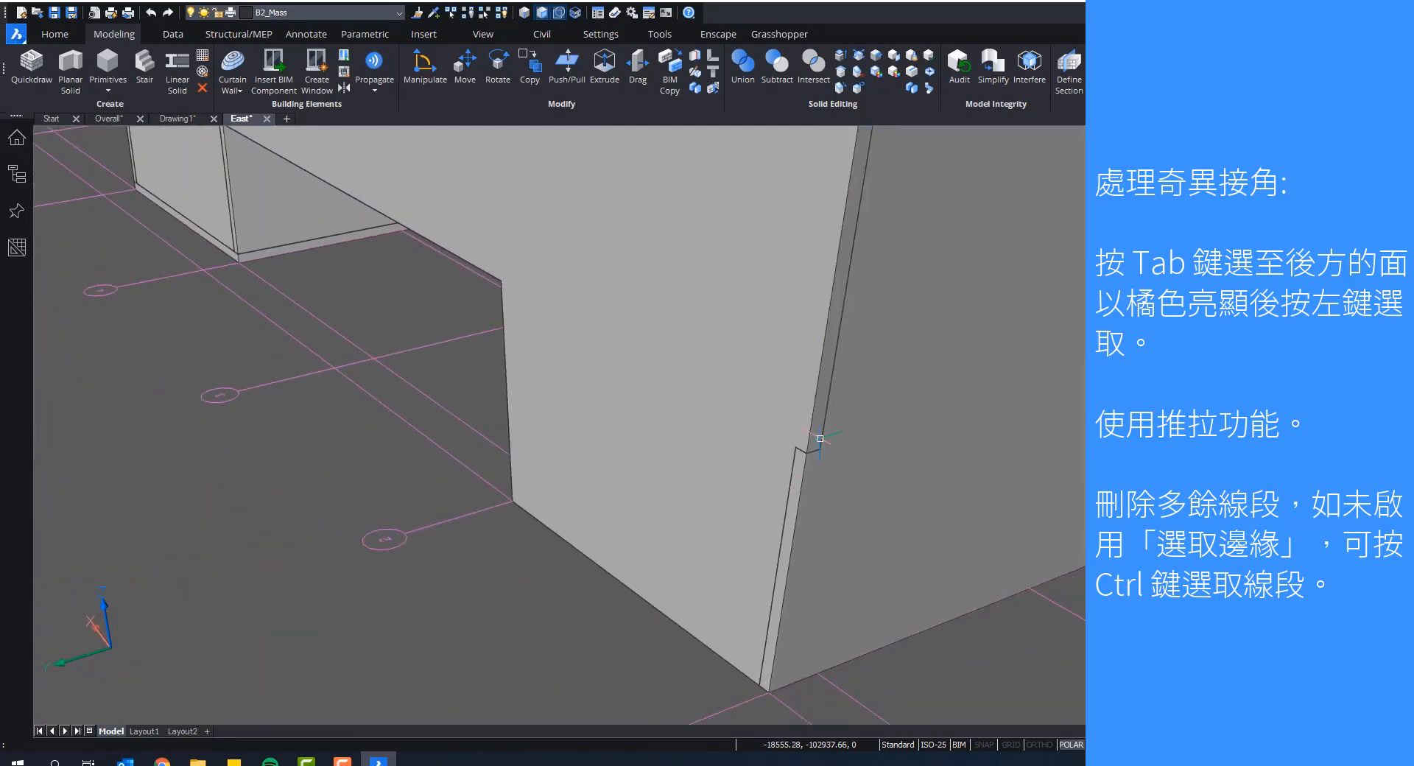
pyautogui.moveTo(993, 619); pyautogui.dragTo(948, 581, button='middle')
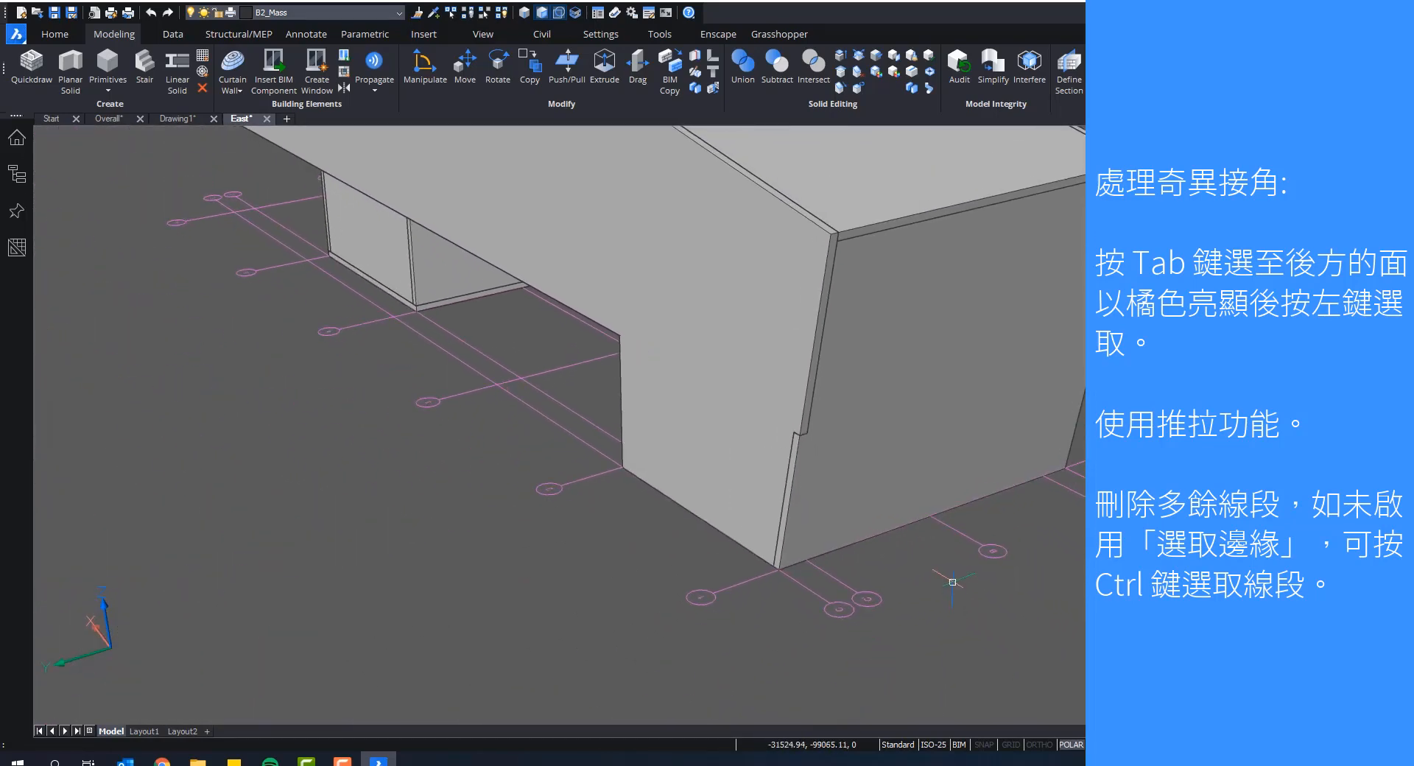
pyautogui.scroll(-1, 947, 581)
pyautogui.scroll(6, 806, 459)
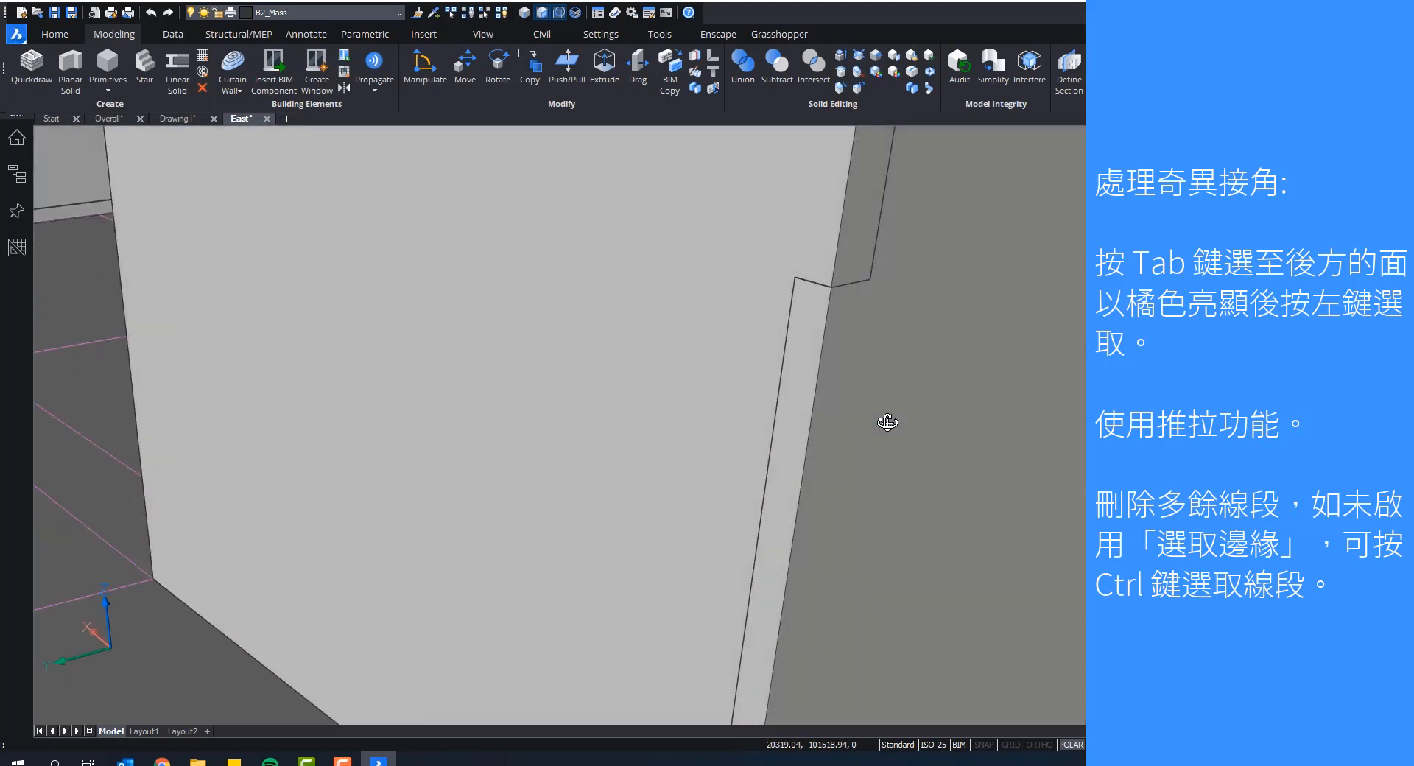
# Step: Push/Pull the long-side wall's hidden lower end face, behind the end wall's edge, outward to straighten the stepped corner
pyautogui.keyDown('shift'); pyautogui.moveTo(888, 422); pyautogui.dragTo(805, 355, button='middle'); pyautogui.keyUp('shift')
pyautogui.moveTo(804, 353)
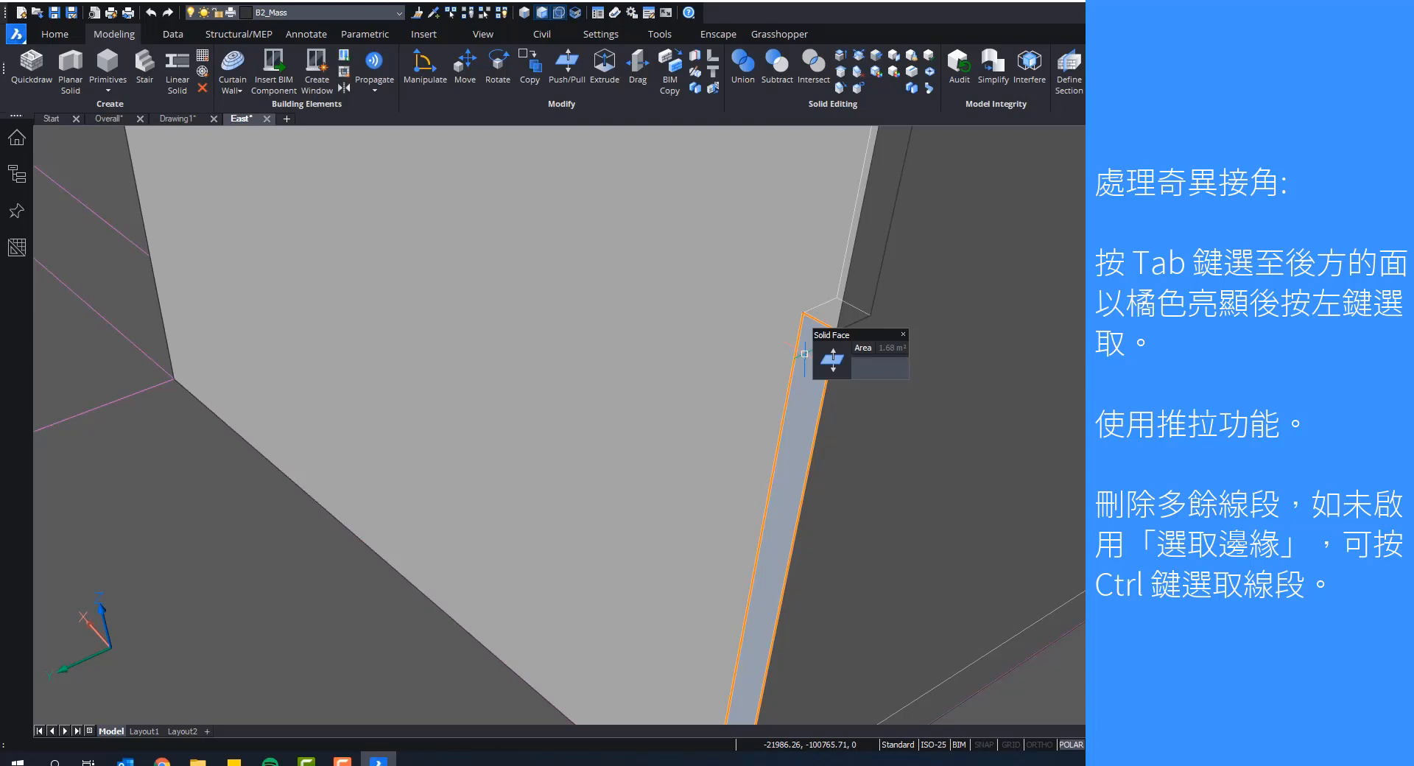
pyautogui.keyDown('shift'); pyautogui.moveTo(804, 354); pyautogui.dragTo(813, 308, button='middle'); pyautogui.keyUp('shift')
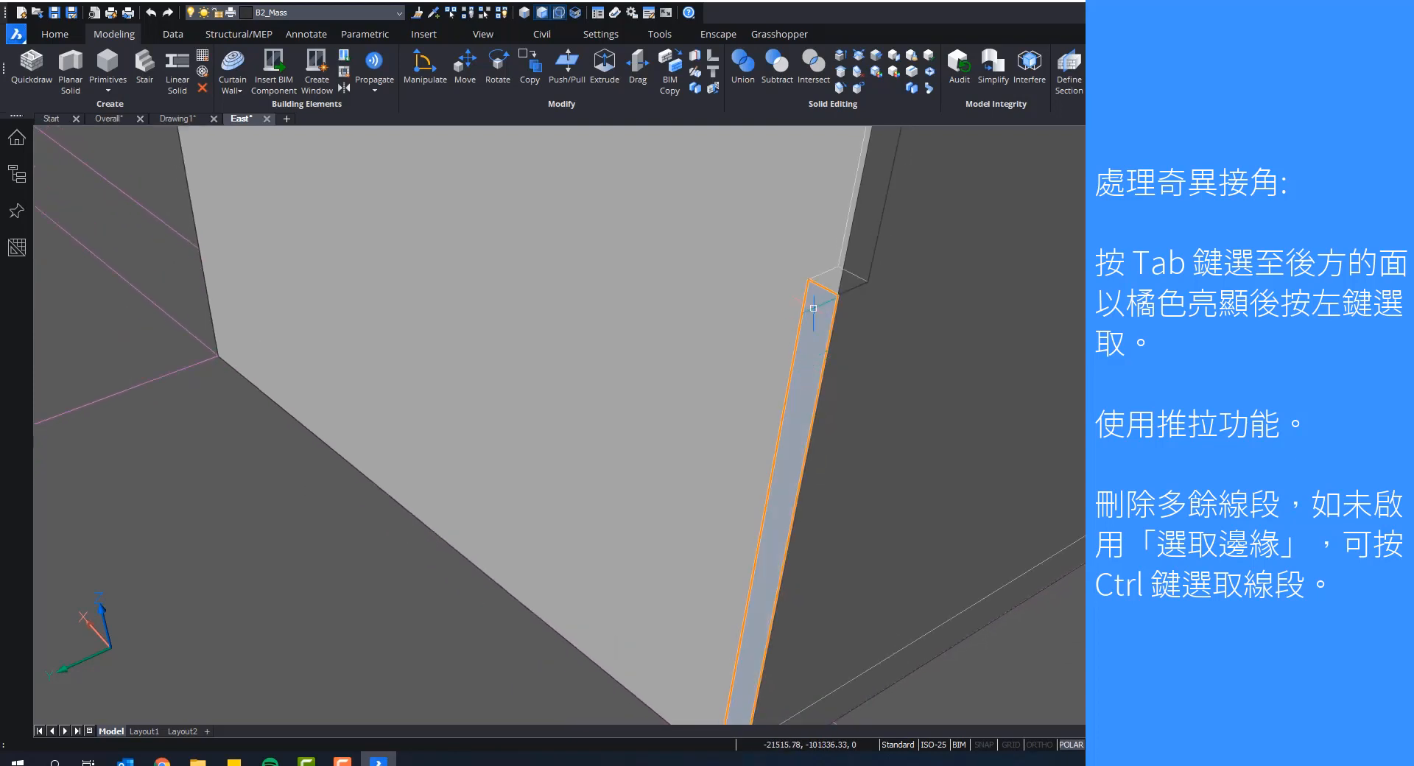
pyautogui.moveTo(813, 308)
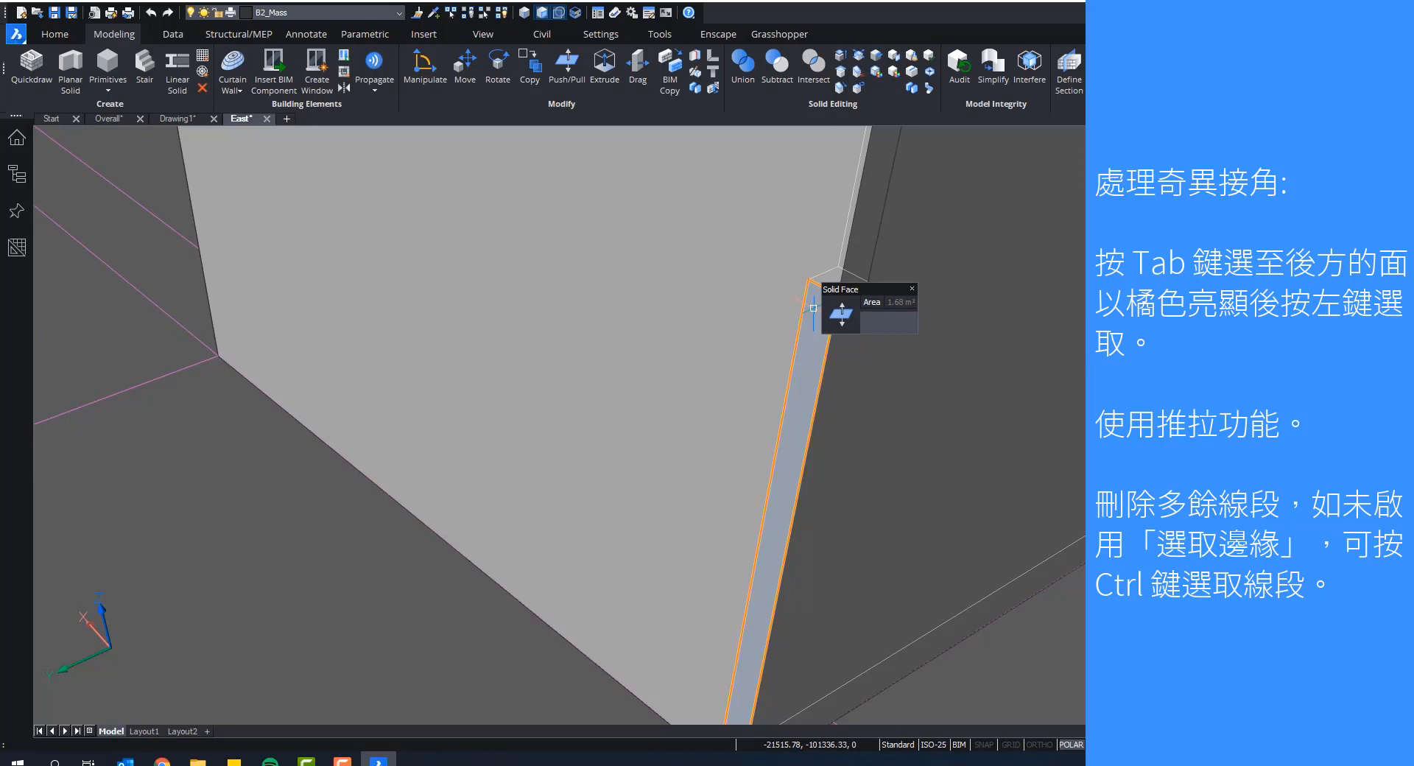
pyautogui.press('Tab')
pyautogui.press('Tab')
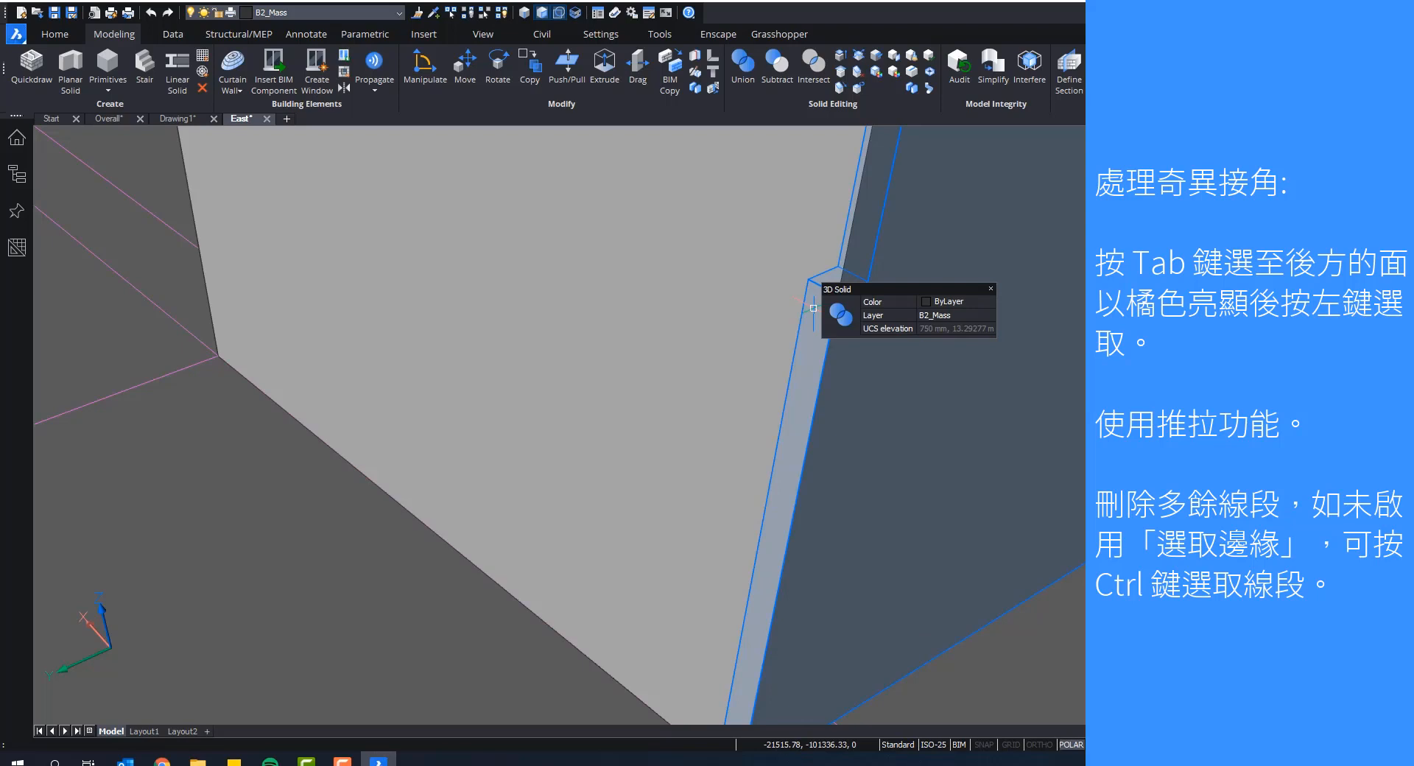
pyautogui.press('Tab')
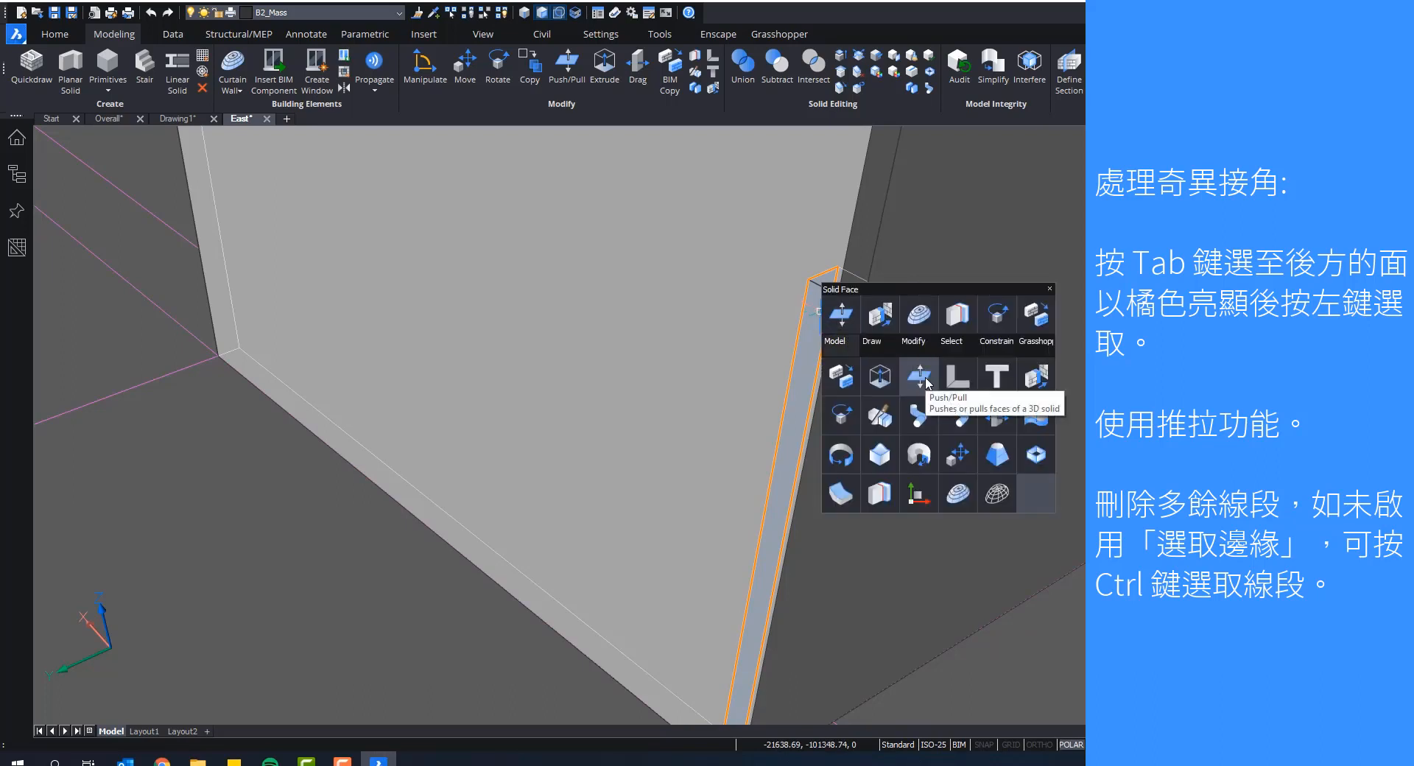
pyautogui.click(920, 377)
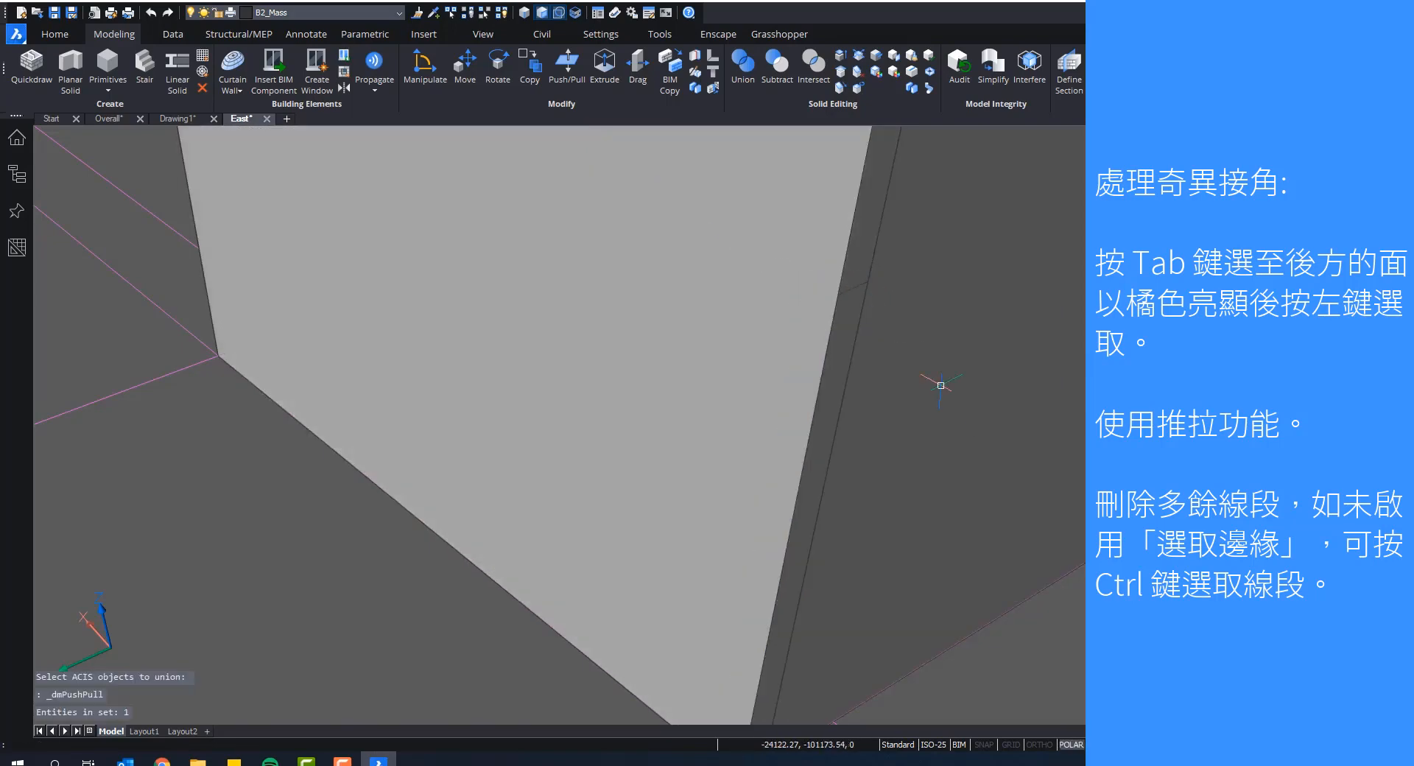
pyautogui.scroll(-3, 942, 578)
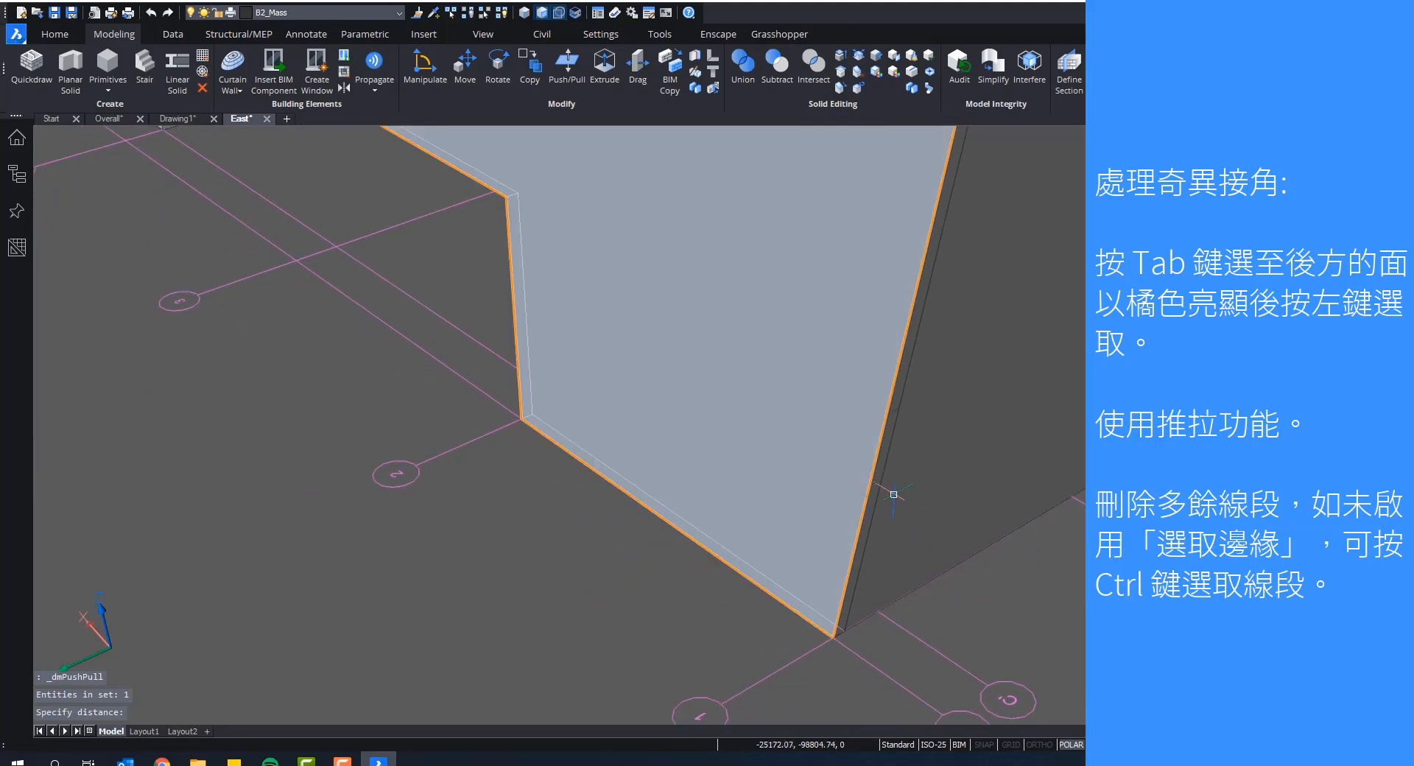
# Step: Delete the leftover short edge crossing the narrow end face of the long-side wall at the straightened corner
pyautogui.keyDown('shift'); pyautogui.moveTo(877, 537); pyautogui.dragTo(764, 444, button='middle'); pyautogui.keyUp('shift')
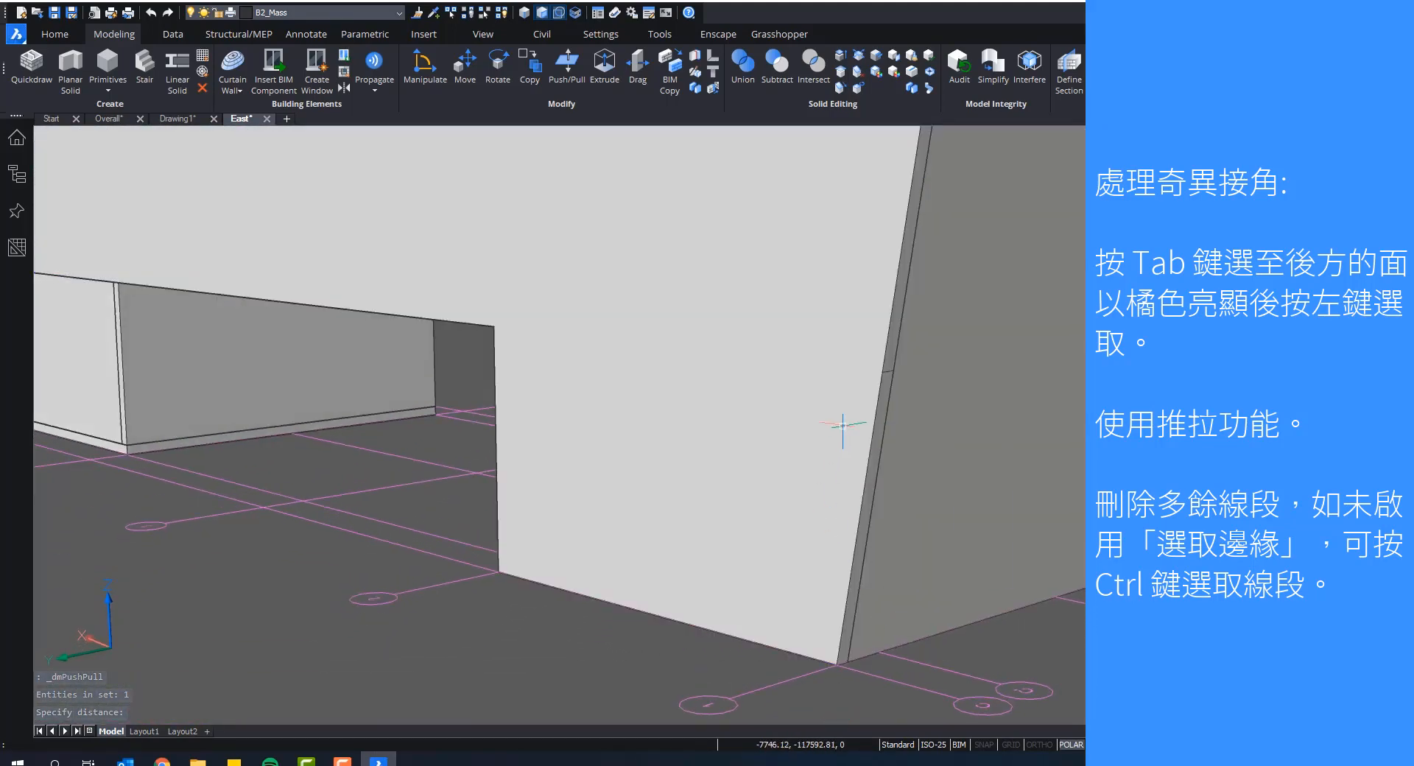
pyautogui.keyDown('shift'); pyautogui.moveTo(843, 420); pyautogui.dragTo(906, 366, button='middle'); pyautogui.keyUp('shift')
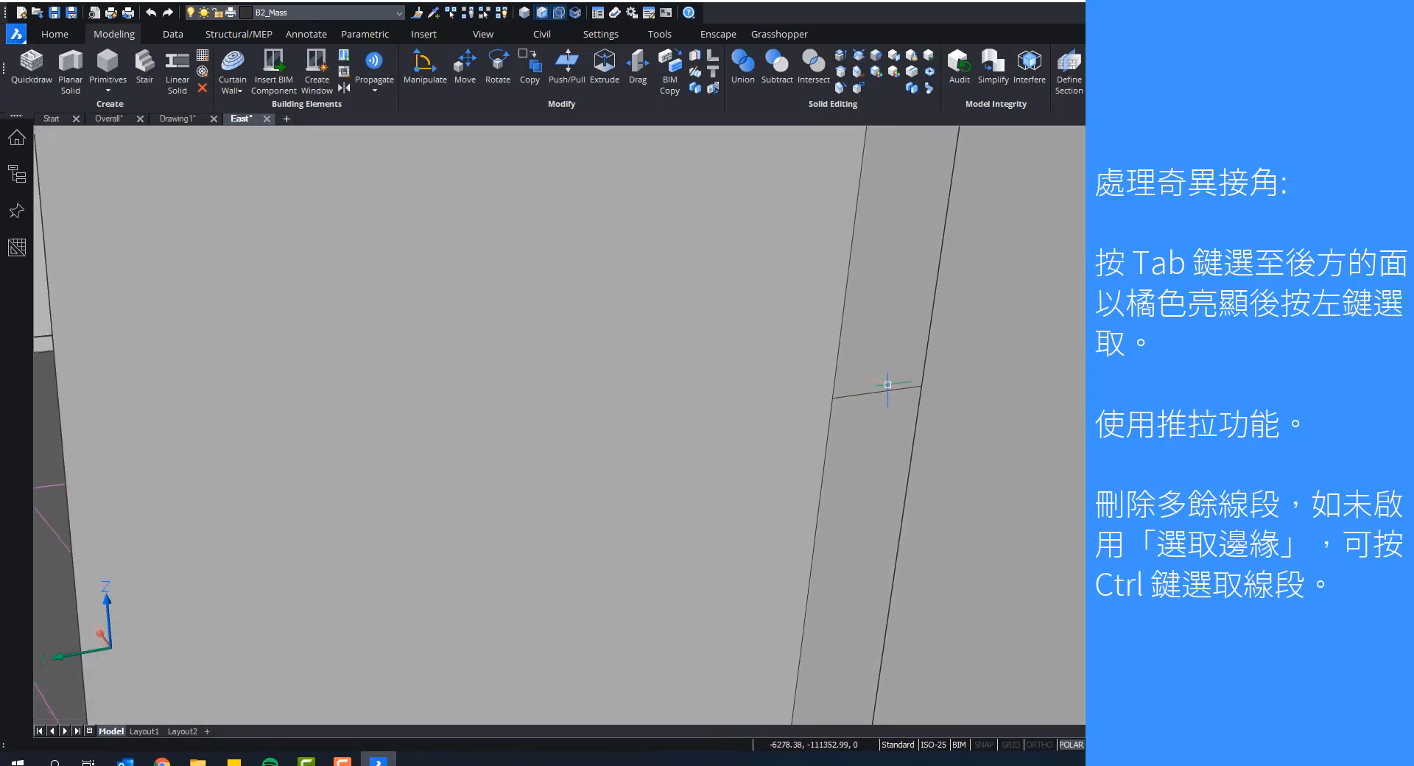
pyautogui.keyDown('shift'); pyautogui.moveTo(887, 389); pyautogui.dragTo(899, 395, button='middle'); pyautogui.keyUp('shift')
pyautogui.moveTo(874, 386)
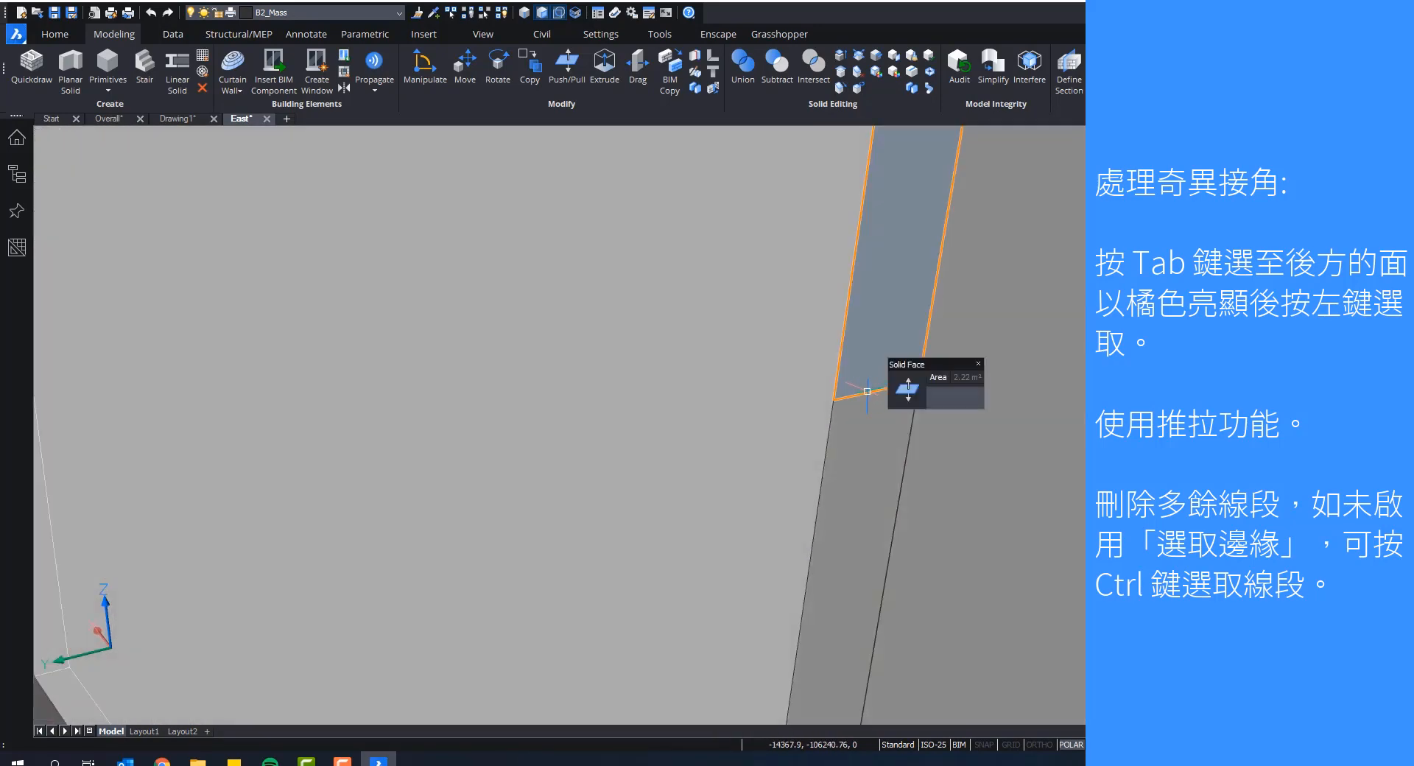
pyautogui.press('Tab')
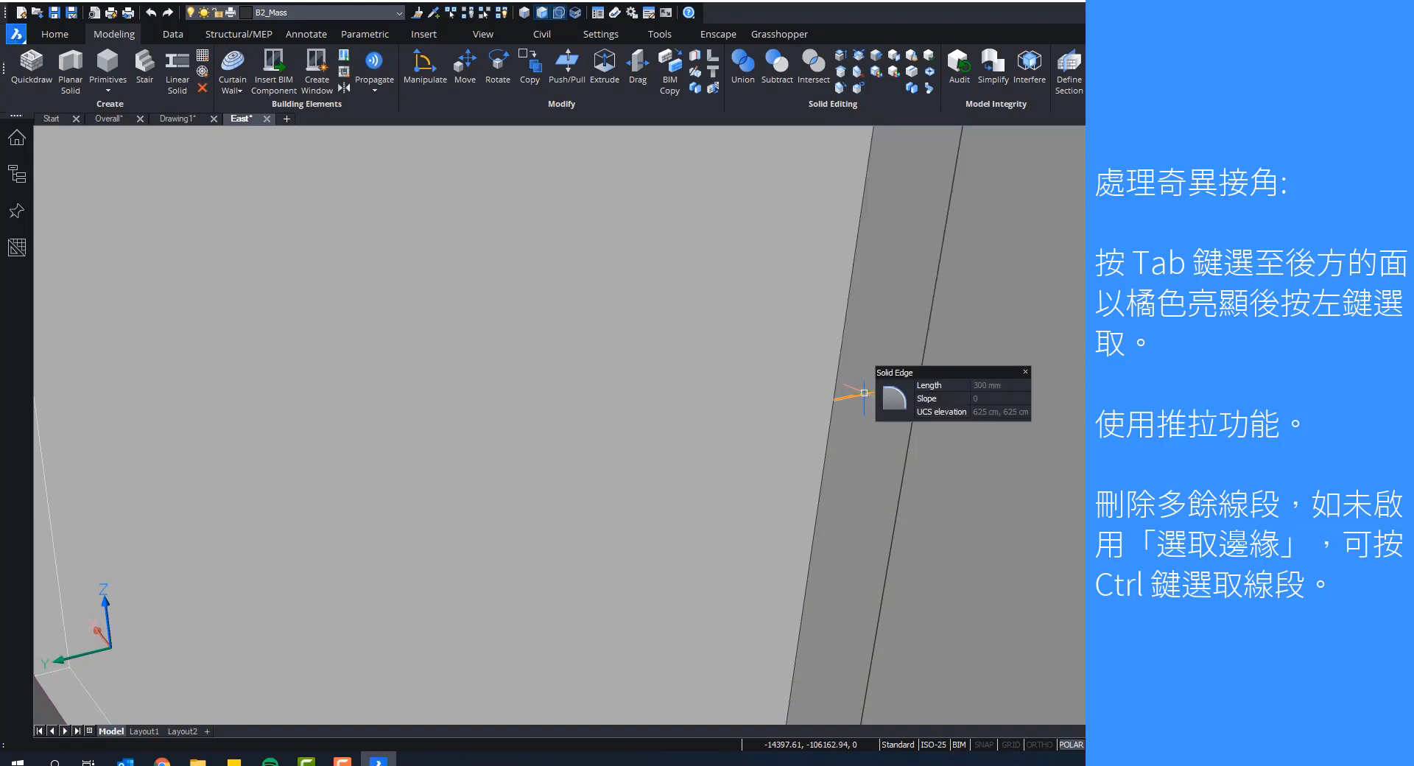
pyautogui.click(864, 392)
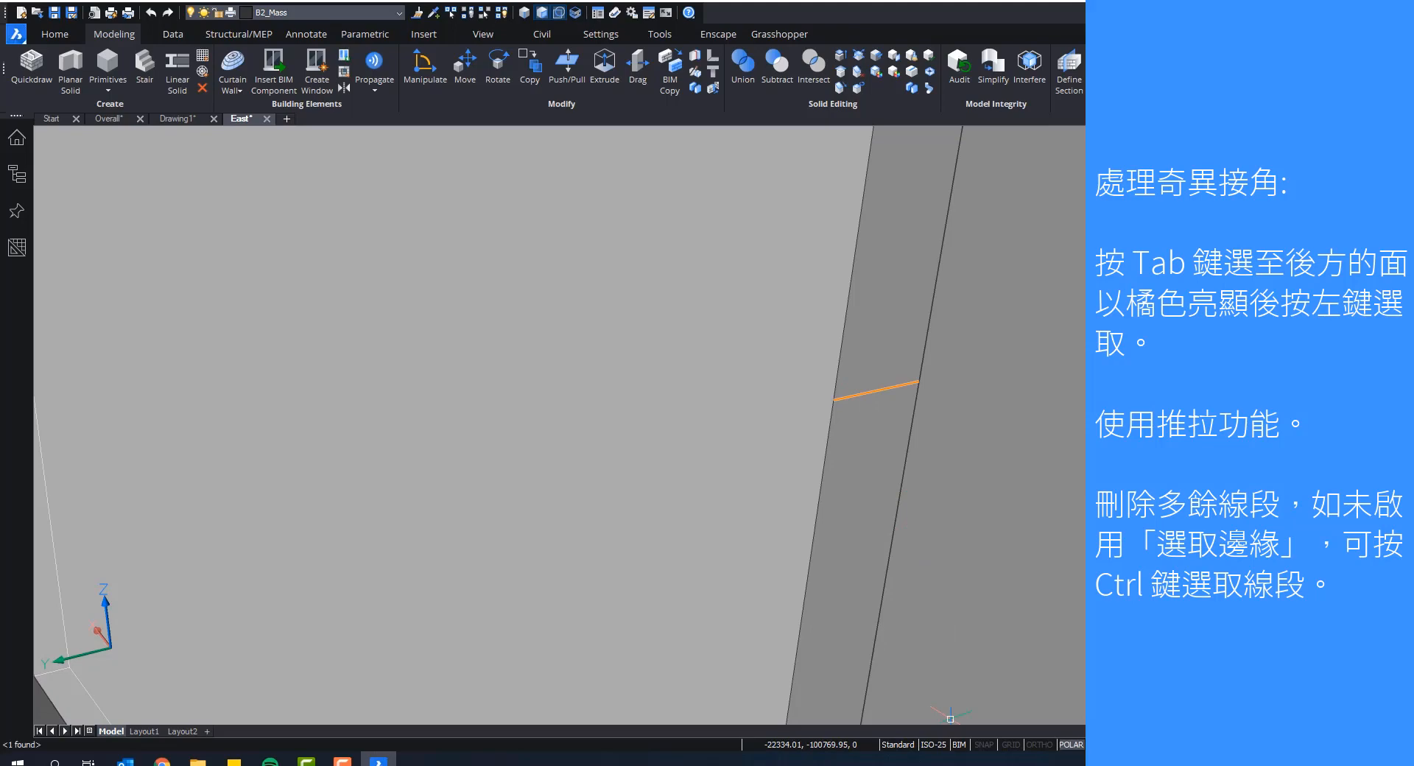
pyautogui.press('Delete')
pyautogui.scroll(-10, 925, 494)
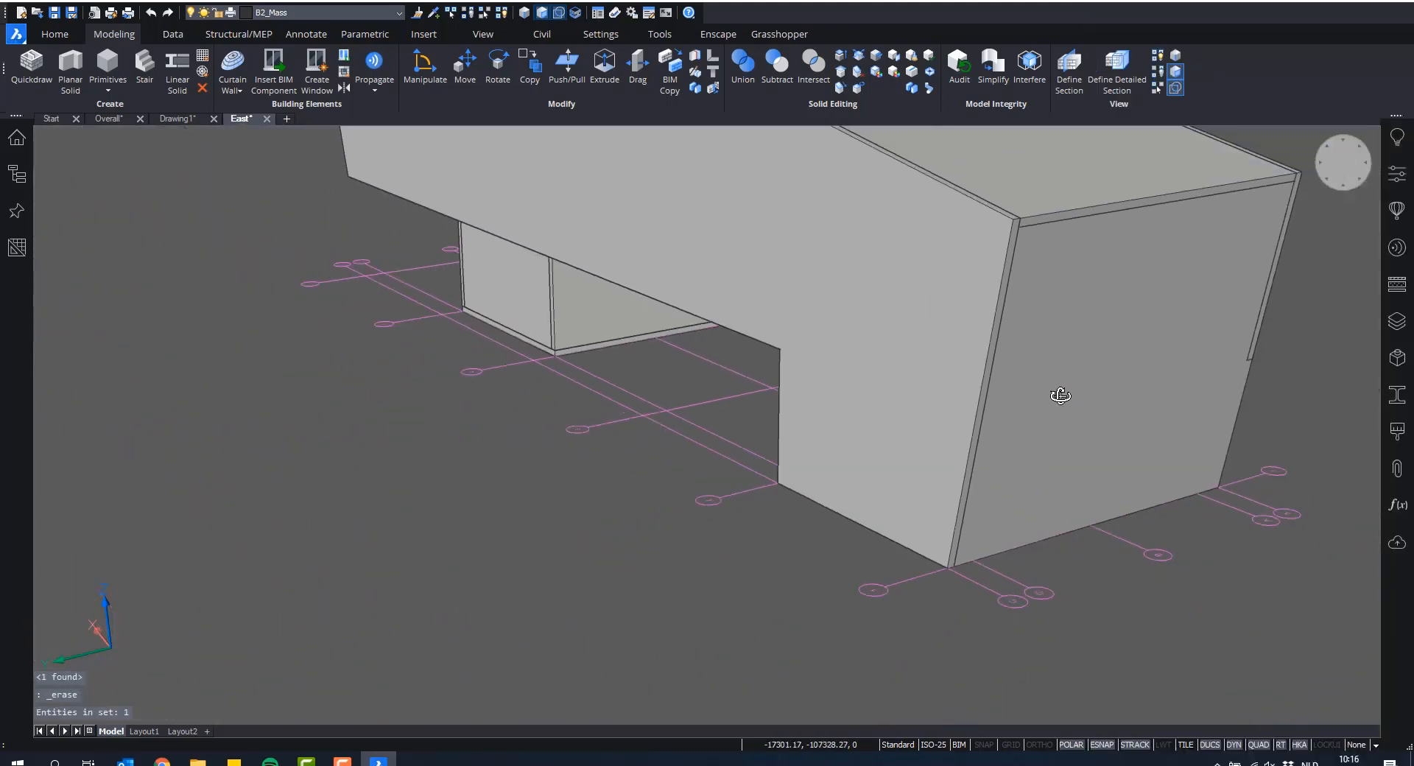
# Step: At the end wall's other corner, Push/Pull the narrow lower face at the step to straighten the joint with the side wall
pyautogui.keyDown('shift'); pyautogui.moveTo(1058, 395); pyautogui.dragTo(471, 390, button='middle'); pyautogui.keyUp('shift')
pyautogui.scroll(3, 1073, 397)
pyautogui.moveTo(1367, 447); pyautogui.dragTo(1112, 420, button='middle')
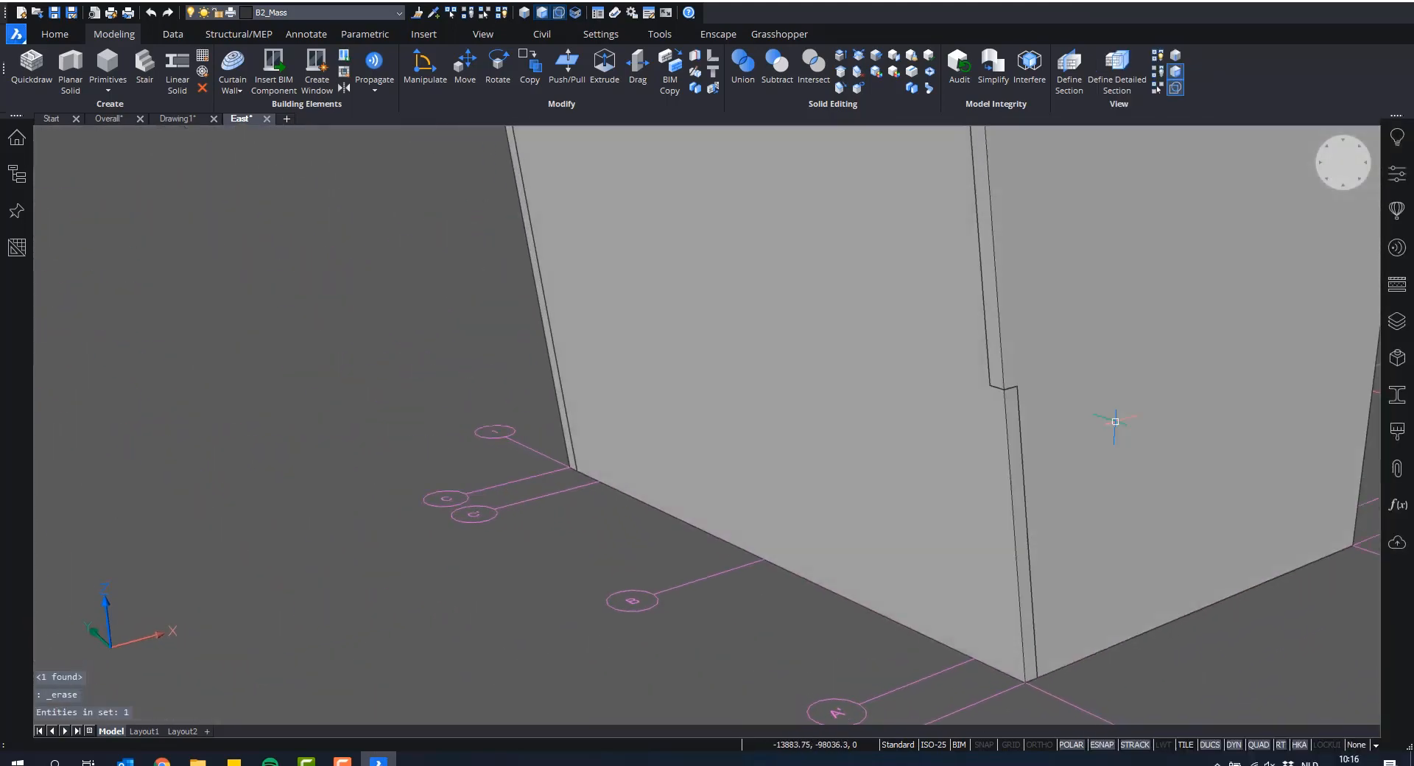
pyautogui.scroll(2, 1050, 423)
pyautogui.moveTo(996, 390)
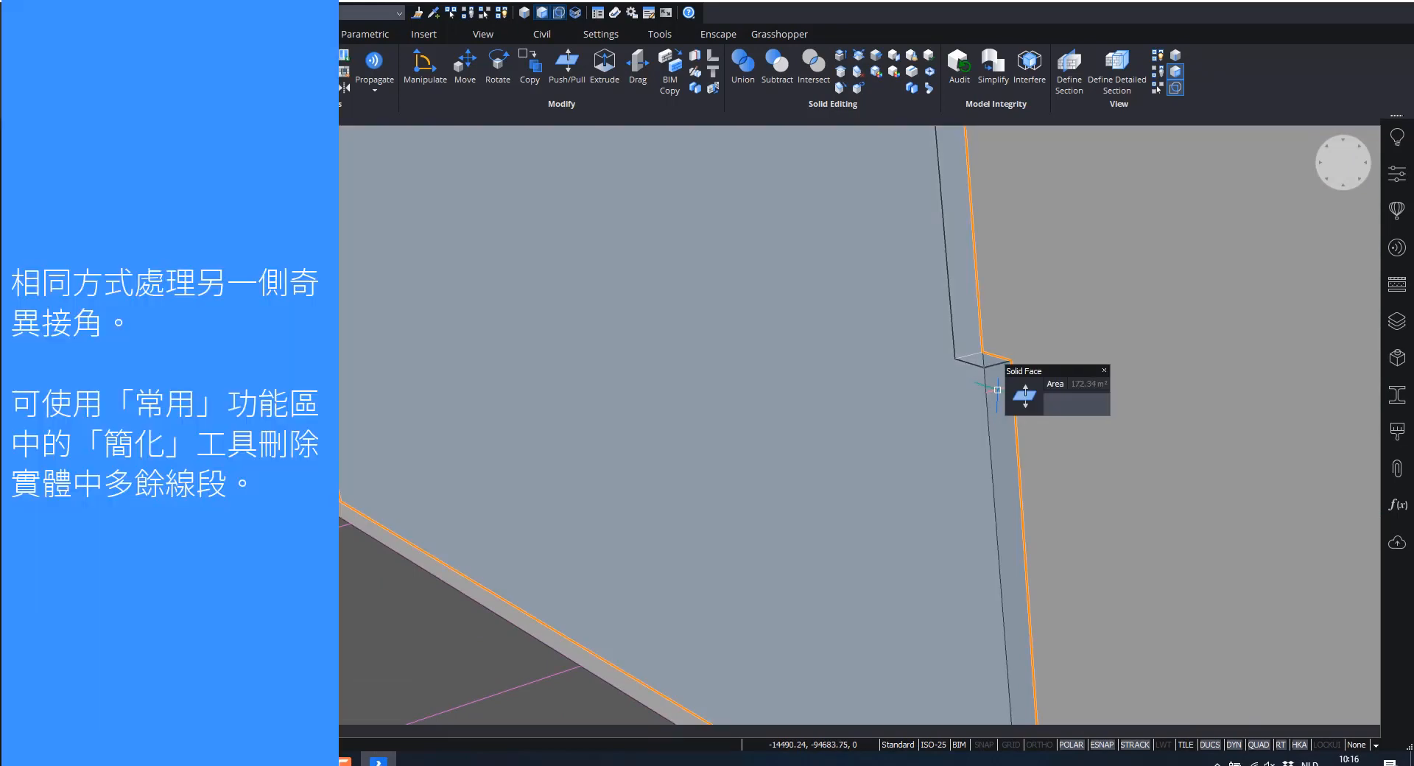
pyautogui.press('Tab')
pyautogui.press('Tab')
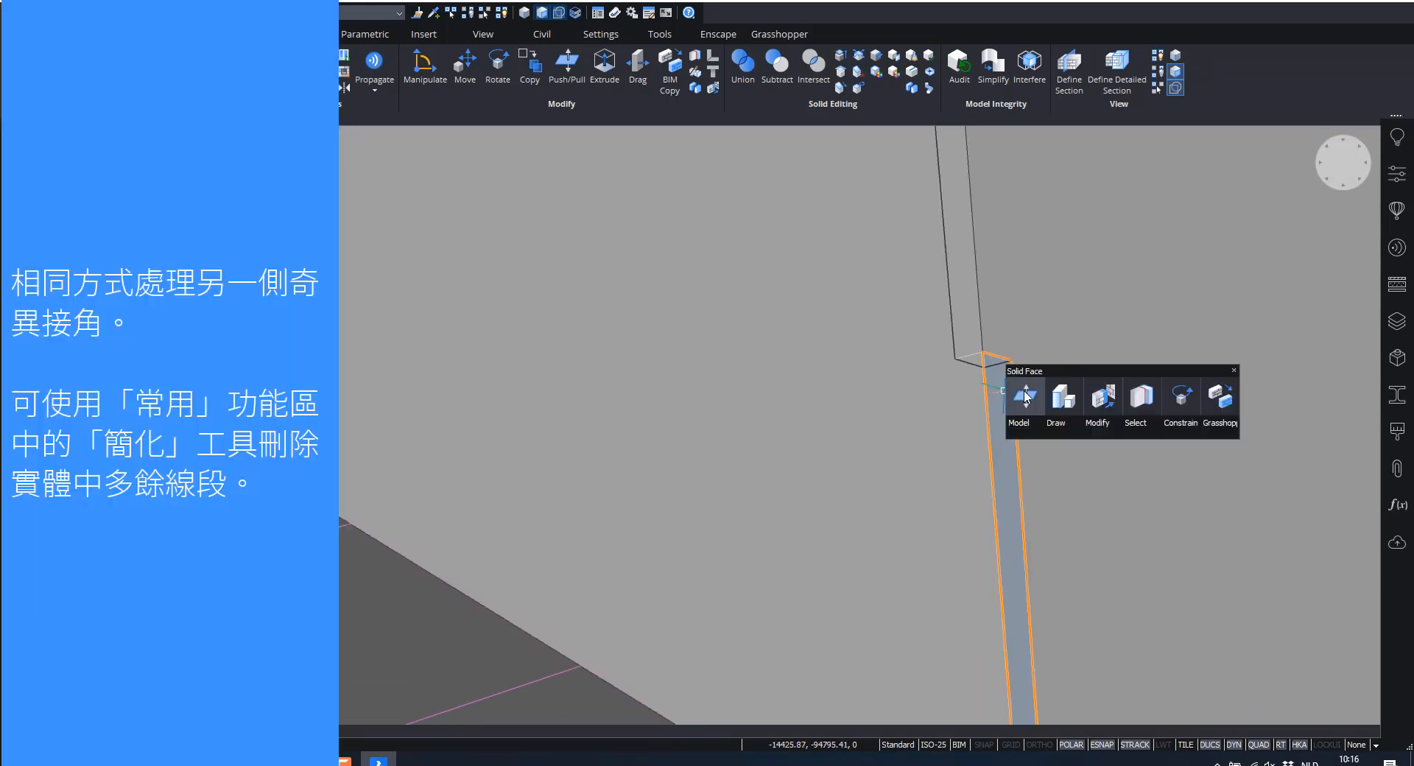
pyautogui.click(1025, 396)
pyautogui.click(972, 369)
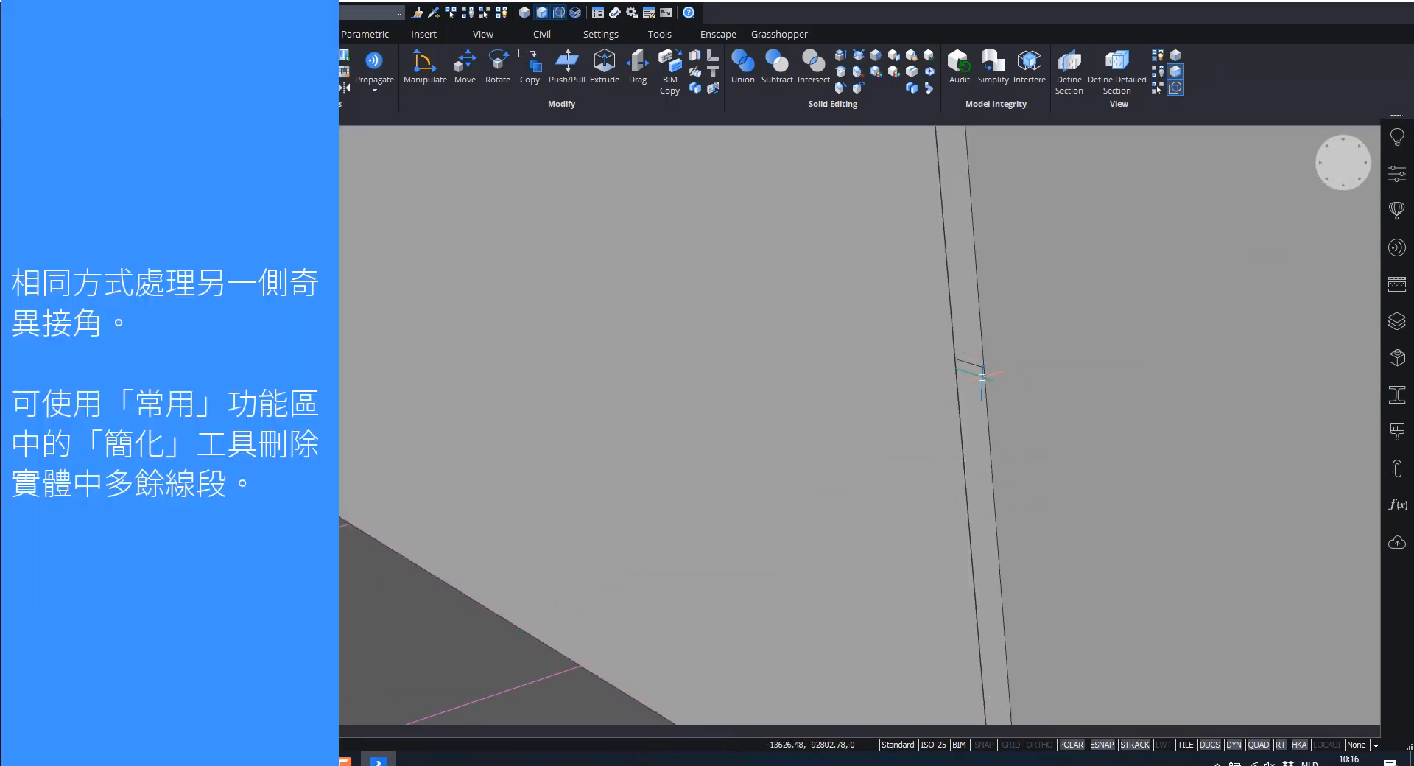
pyautogui.scroll(-6, 976, 364)
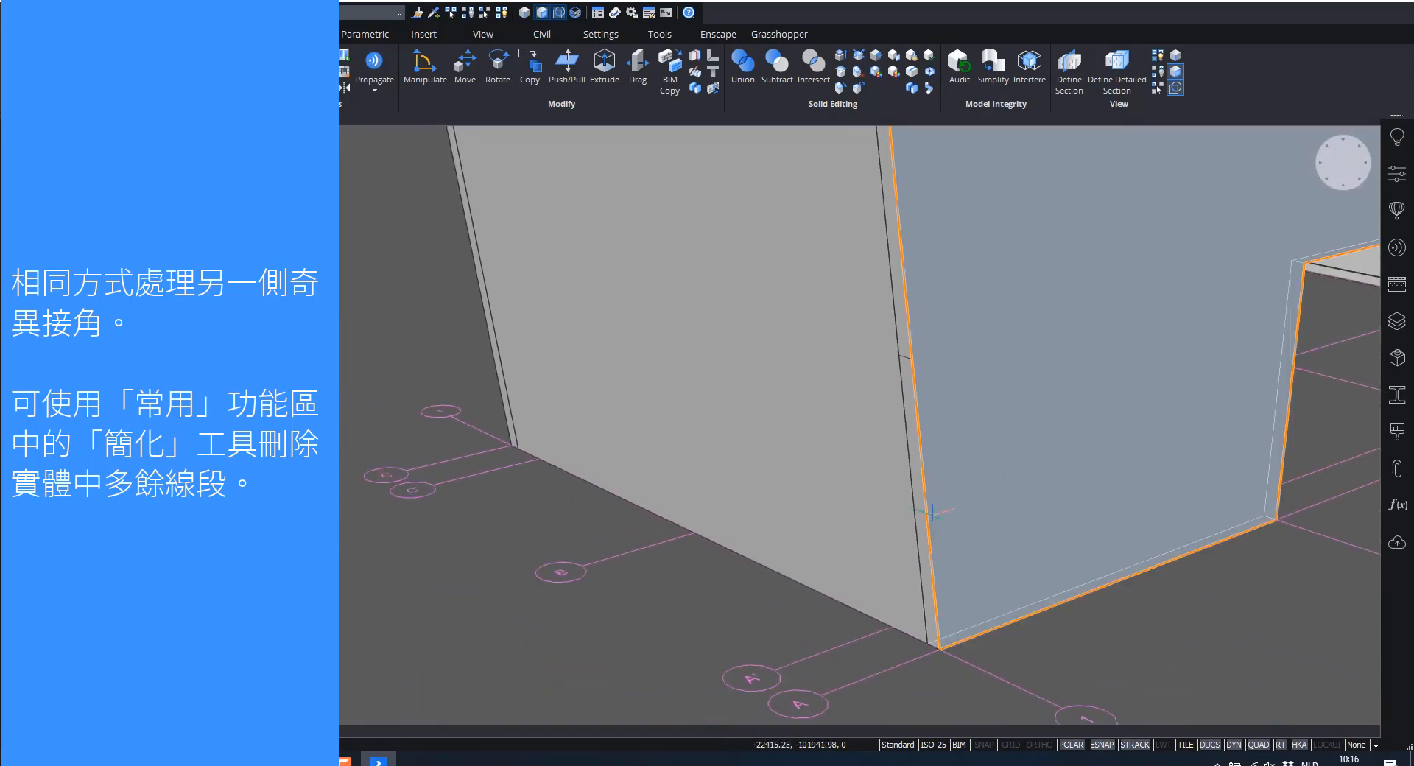
# Step: Examine the leftover short edge crossing the narrow end face of the side wall and the two faces it separates
pyautogui.scroll(-2, 1036, 259)
pyautogui.moveTo(1036, 259); pyautogui.dragTo(917, 267, button='middle')
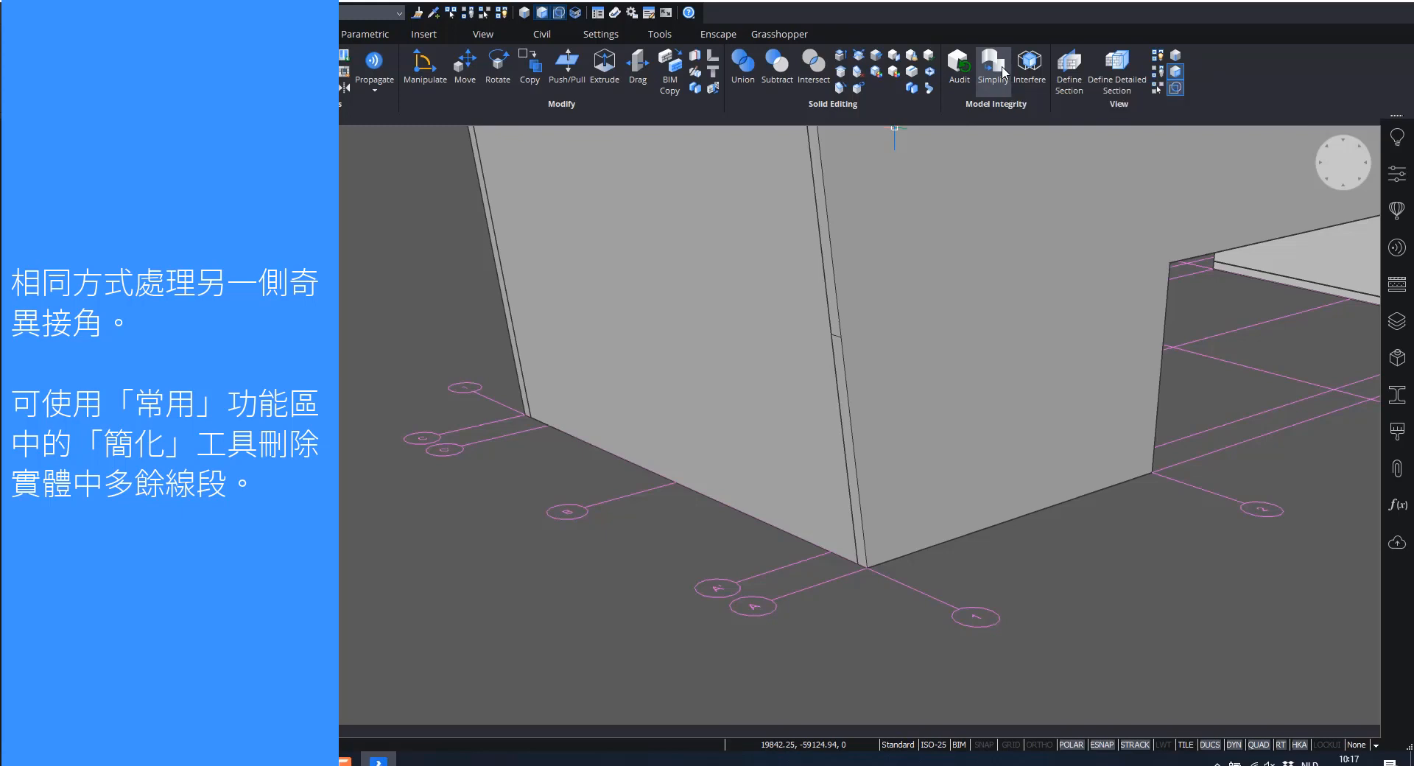
pyautogui.scroll(-4, 1016, 354)
pyautogui.moveTo(1015, 348); pyautogui.dragTo(935, 400, button='middle')
pyautogui.scroll(-1, 926, 397)
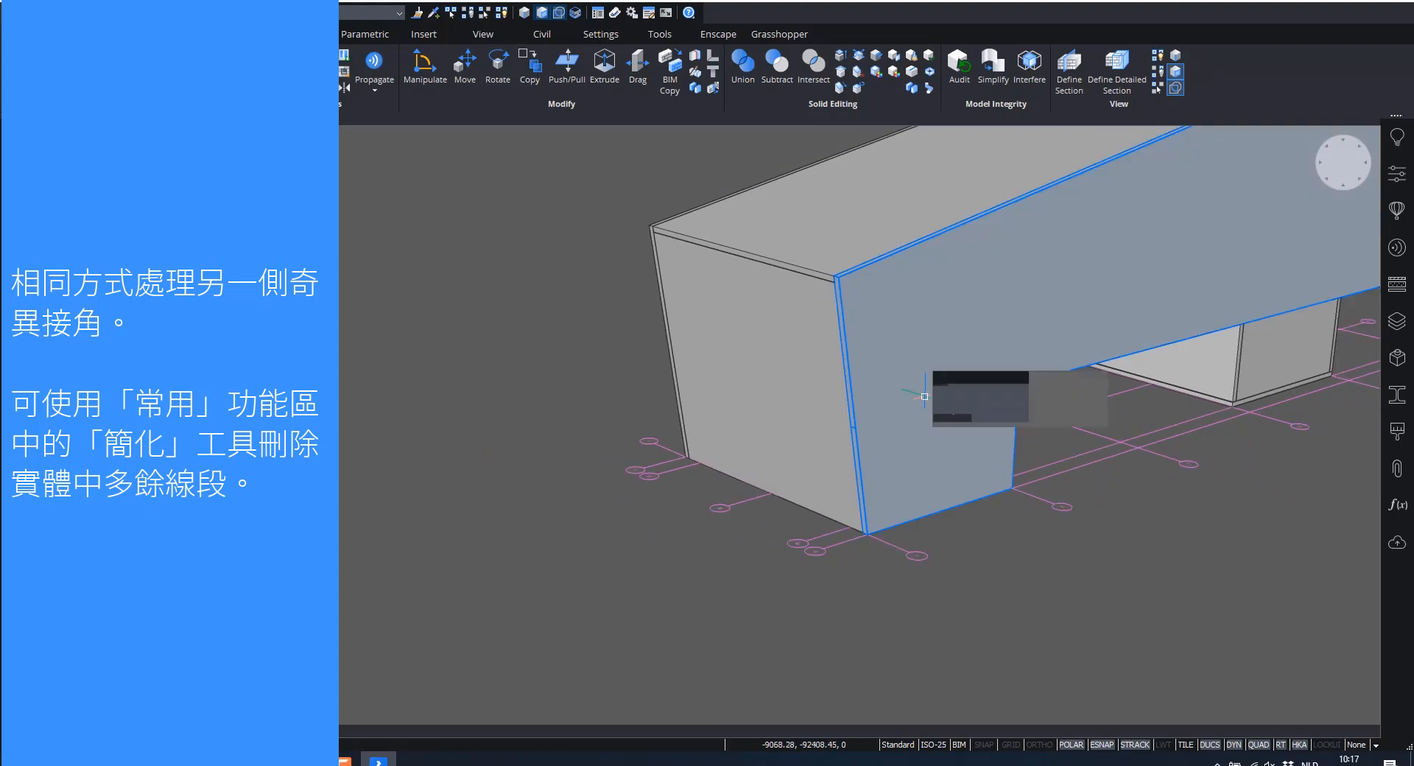
pyautogui.scroll(5, 925, 397)
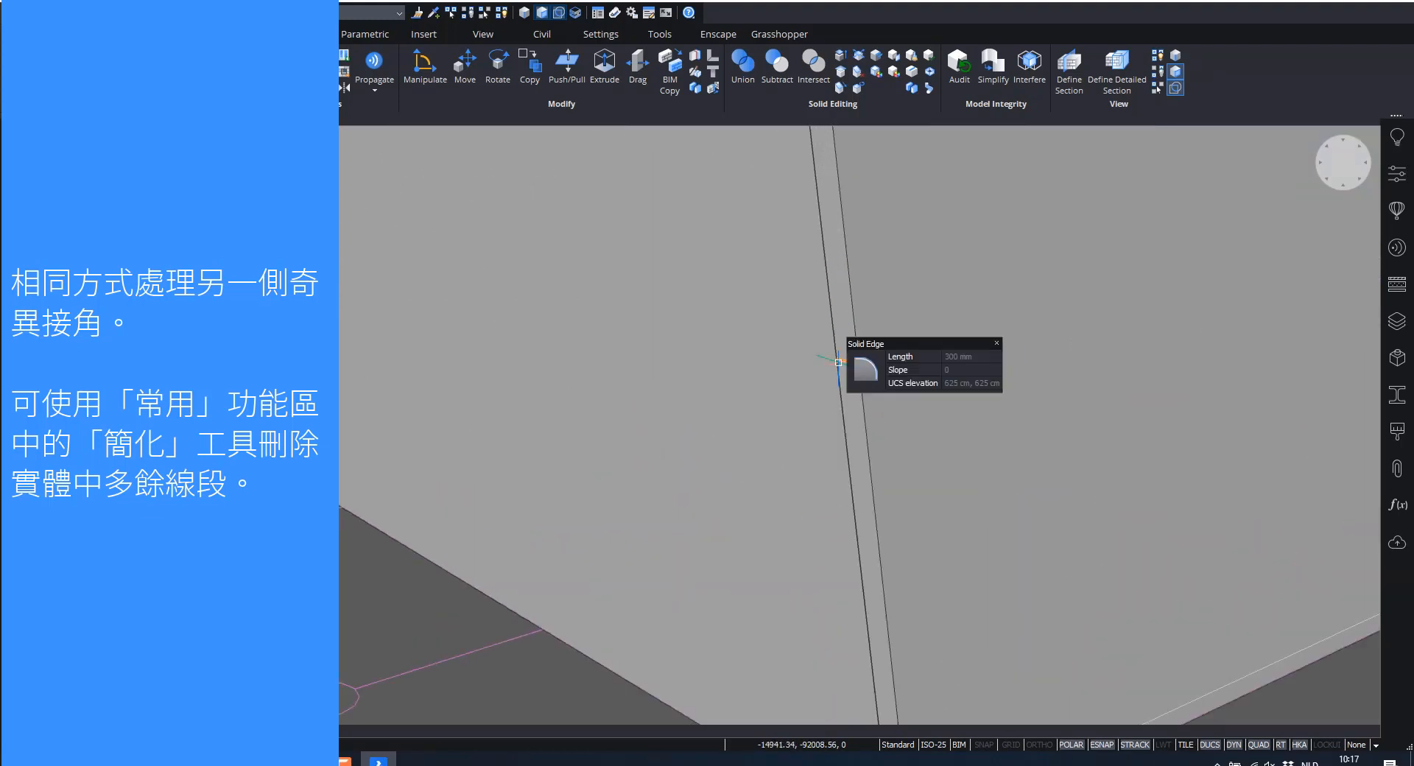
pyautogui.scroll(-3, 840, 364)
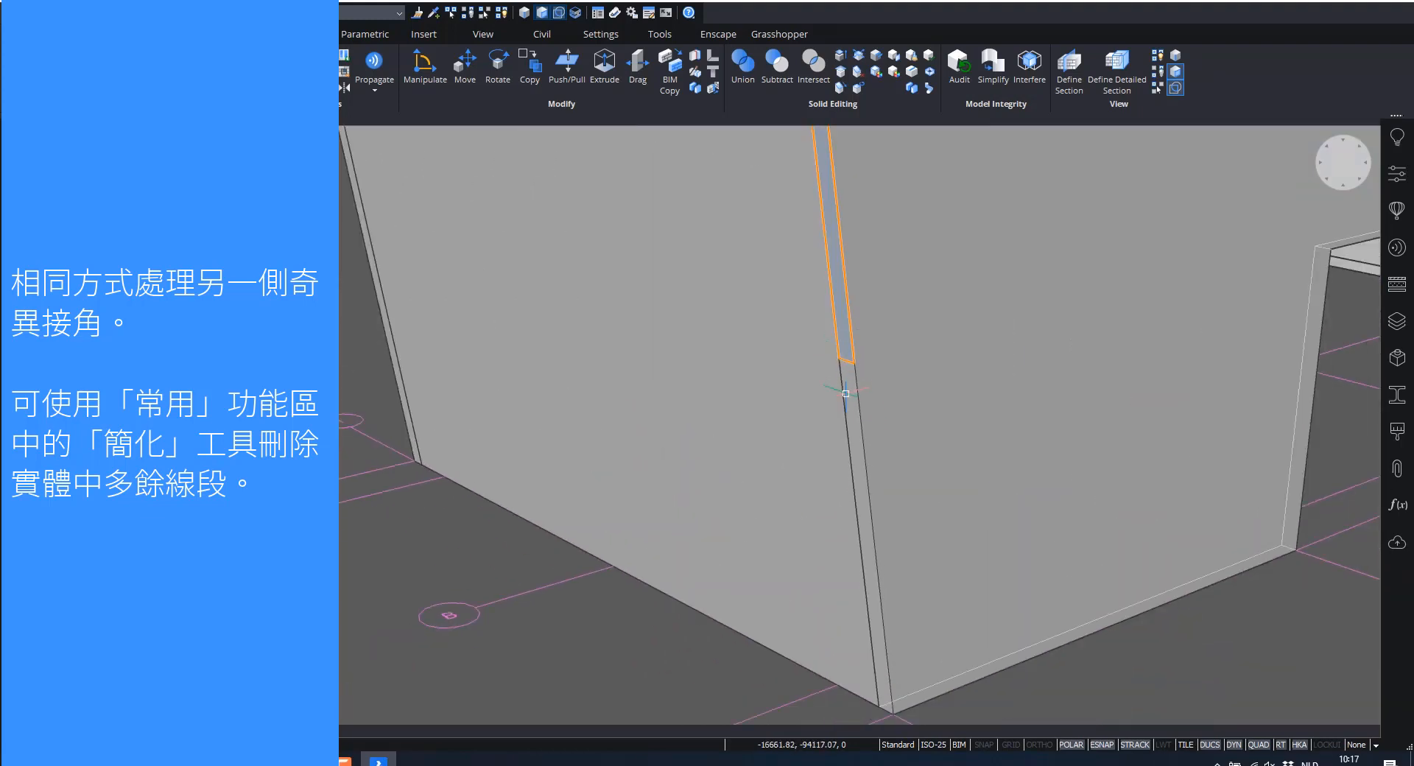
pyautogui.click(849, 399)
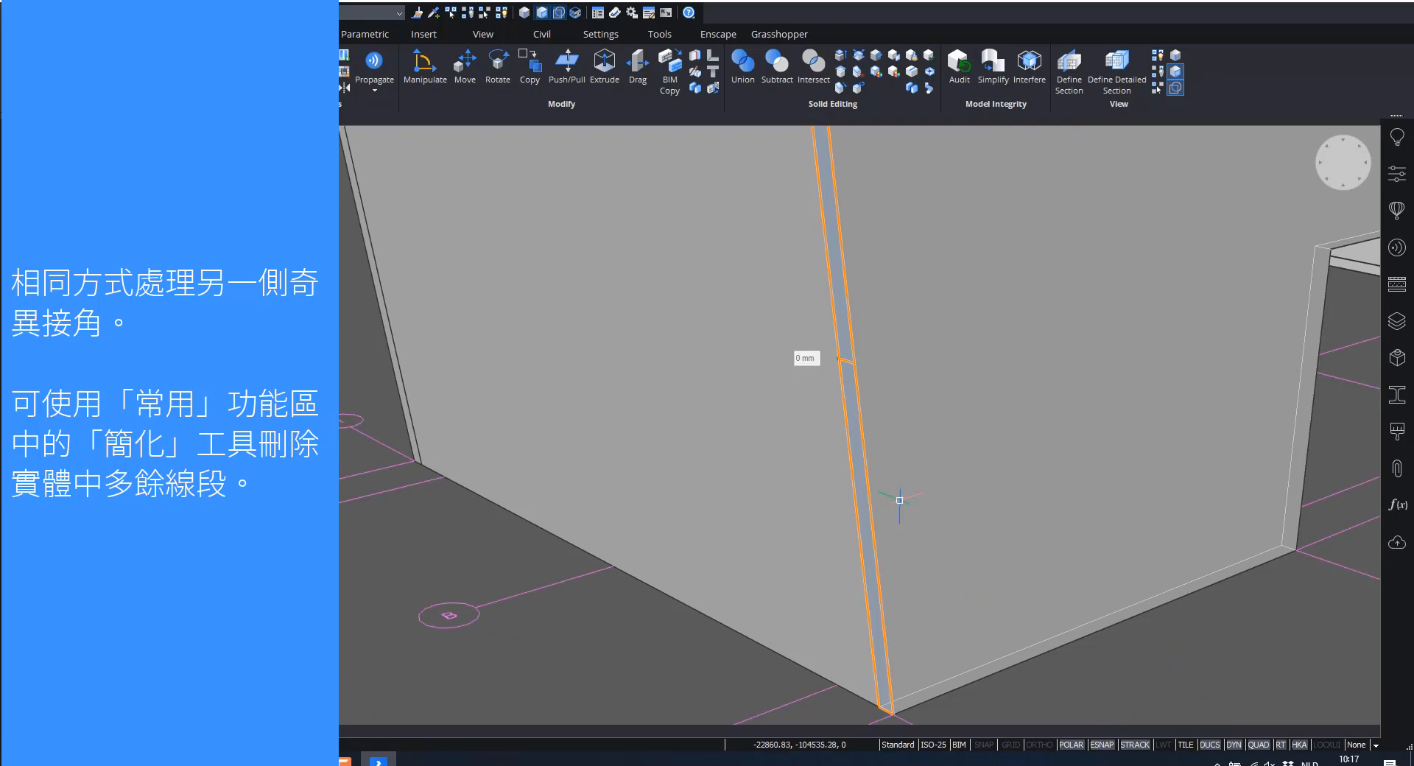
pyautogui.press('Escape')
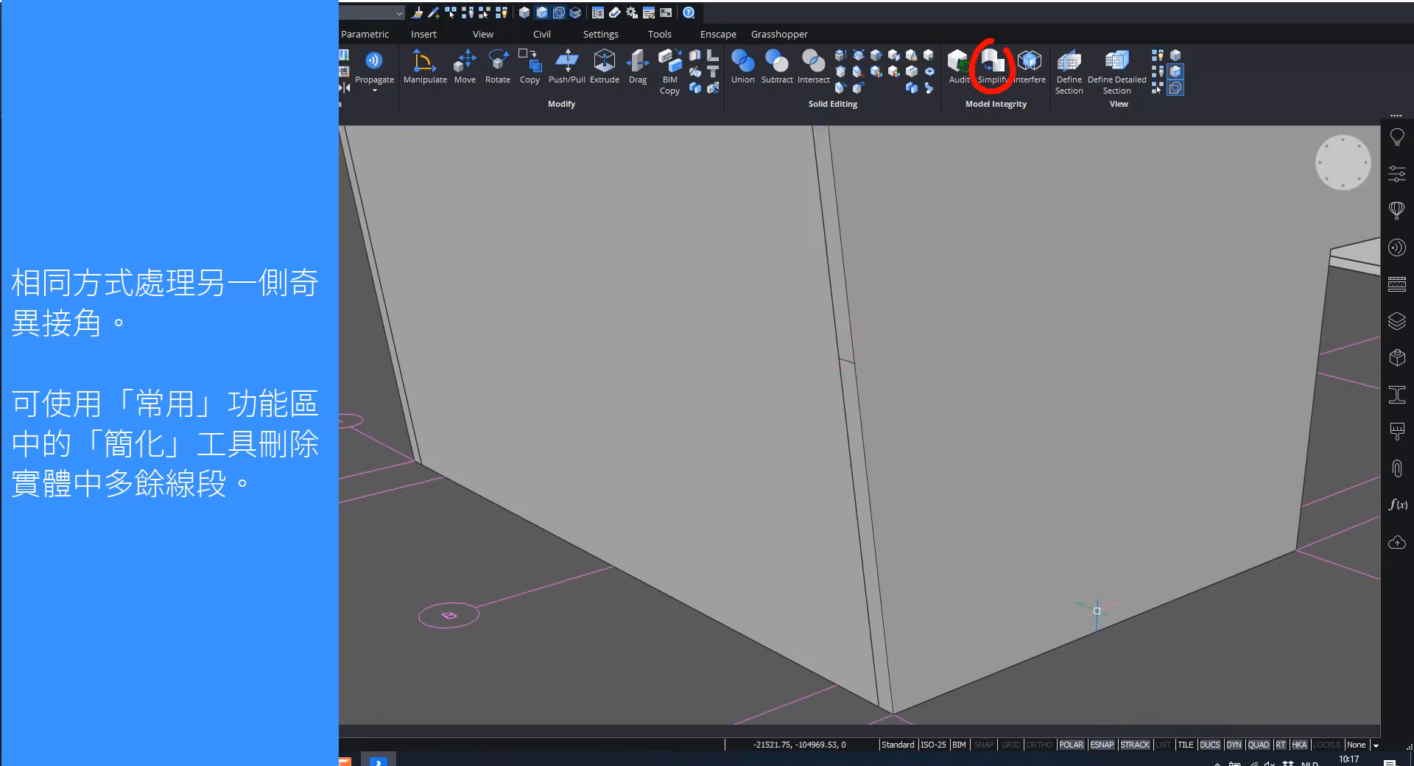
# Step: Simplify the long side wall's solid to remove the leftover edge across its narrow end face
pyautogui.scroll(-2, 1198, 587)
pyautogui.moveTo(1193, 584); pyautogui.dragTo(1102, 592, button='middle')
pyautogui.scroll(-2, 1142, 578)
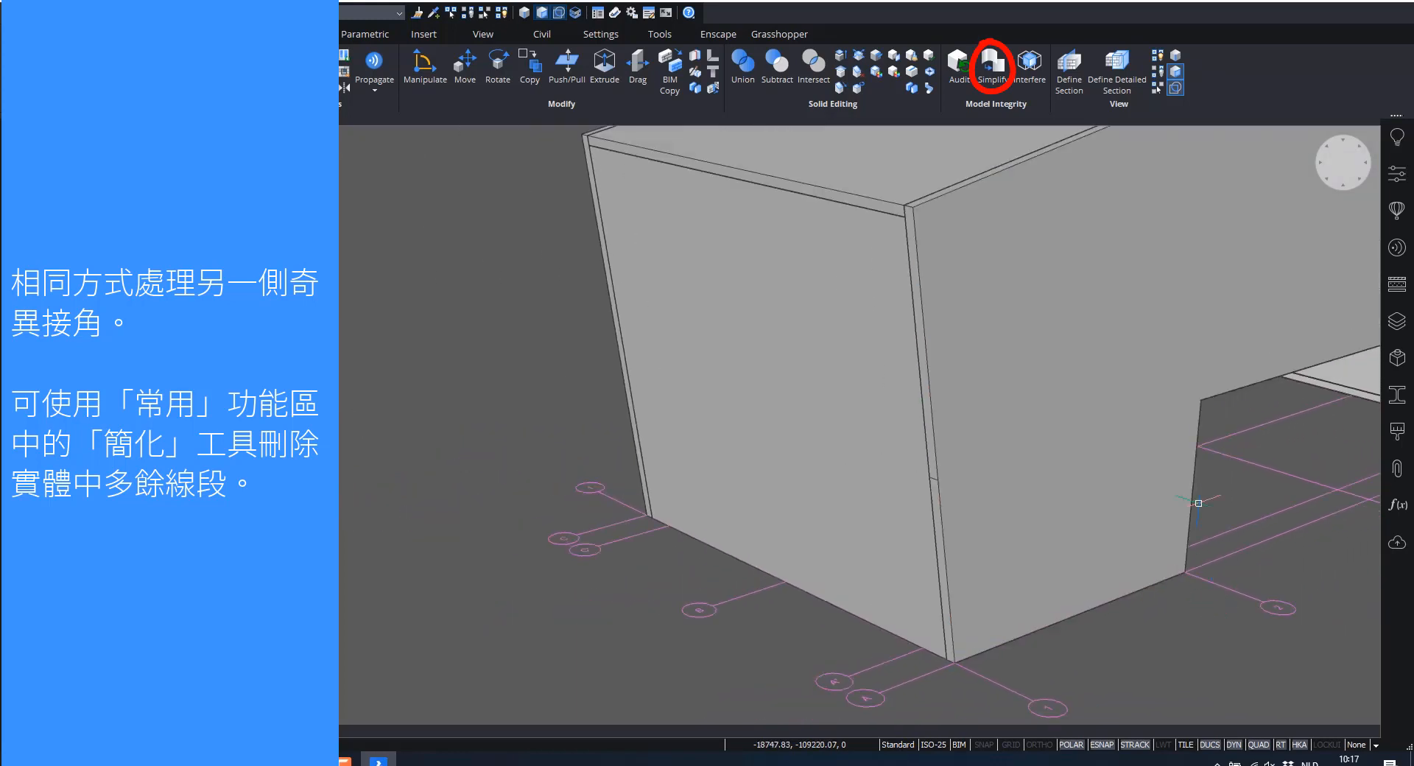
pyautogui.click(995, 73)
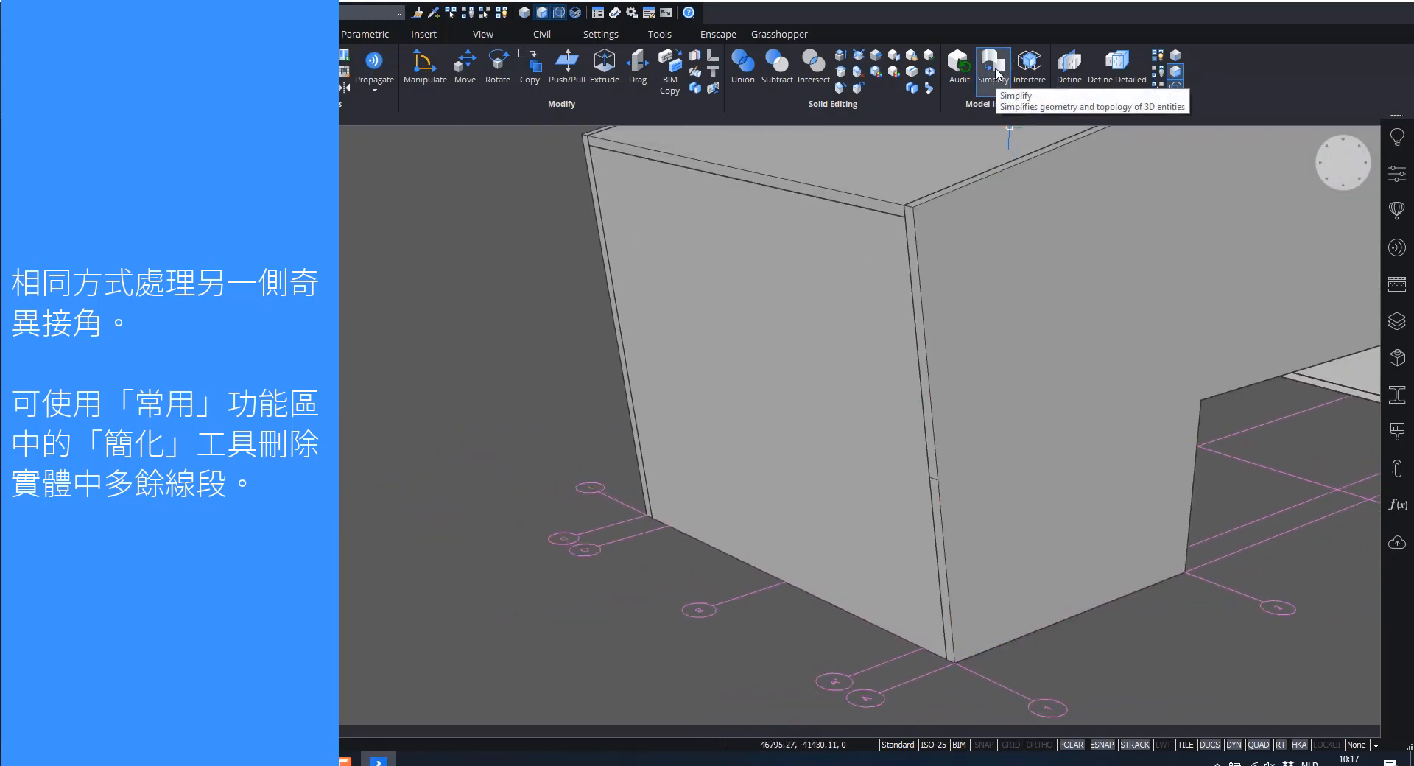
pyautogui.click(1013, 305)
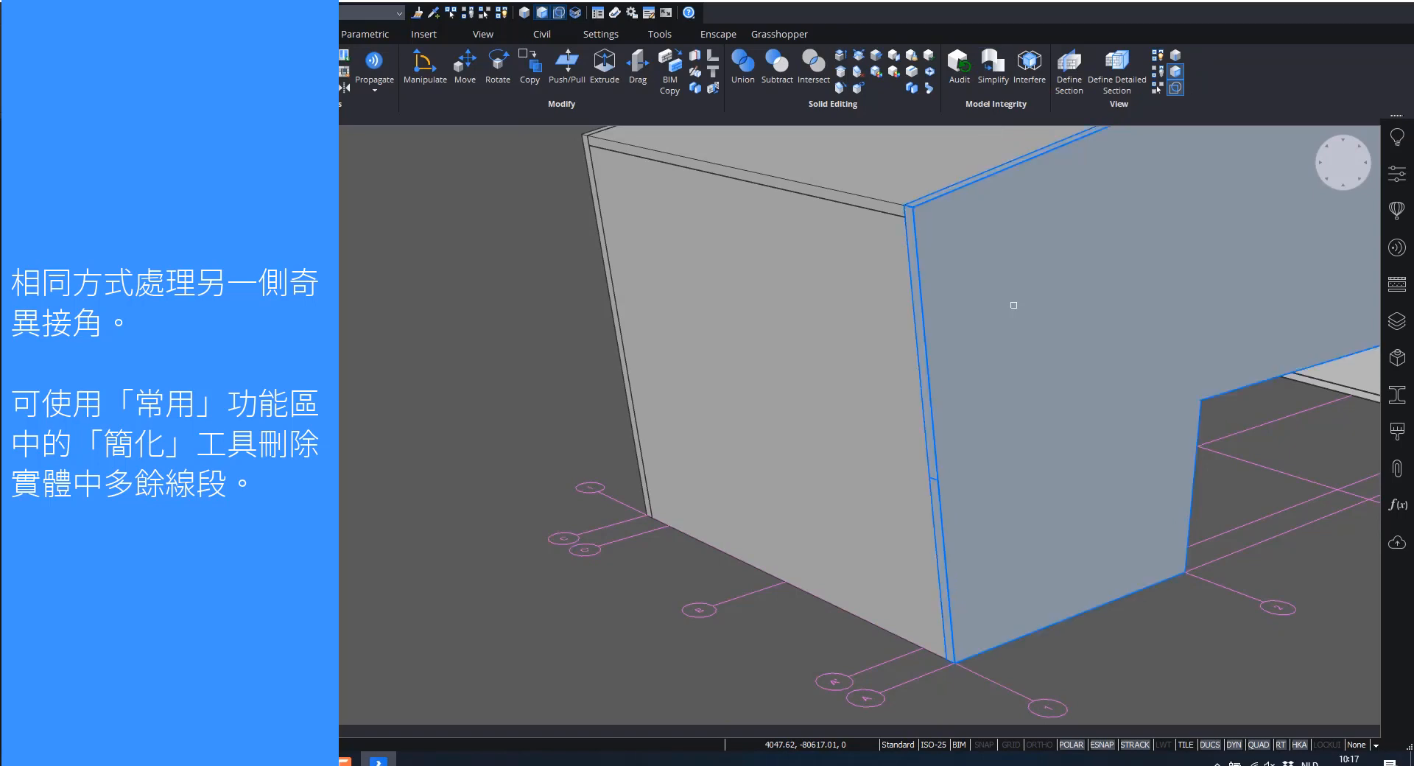
pyautogui.press('Return')
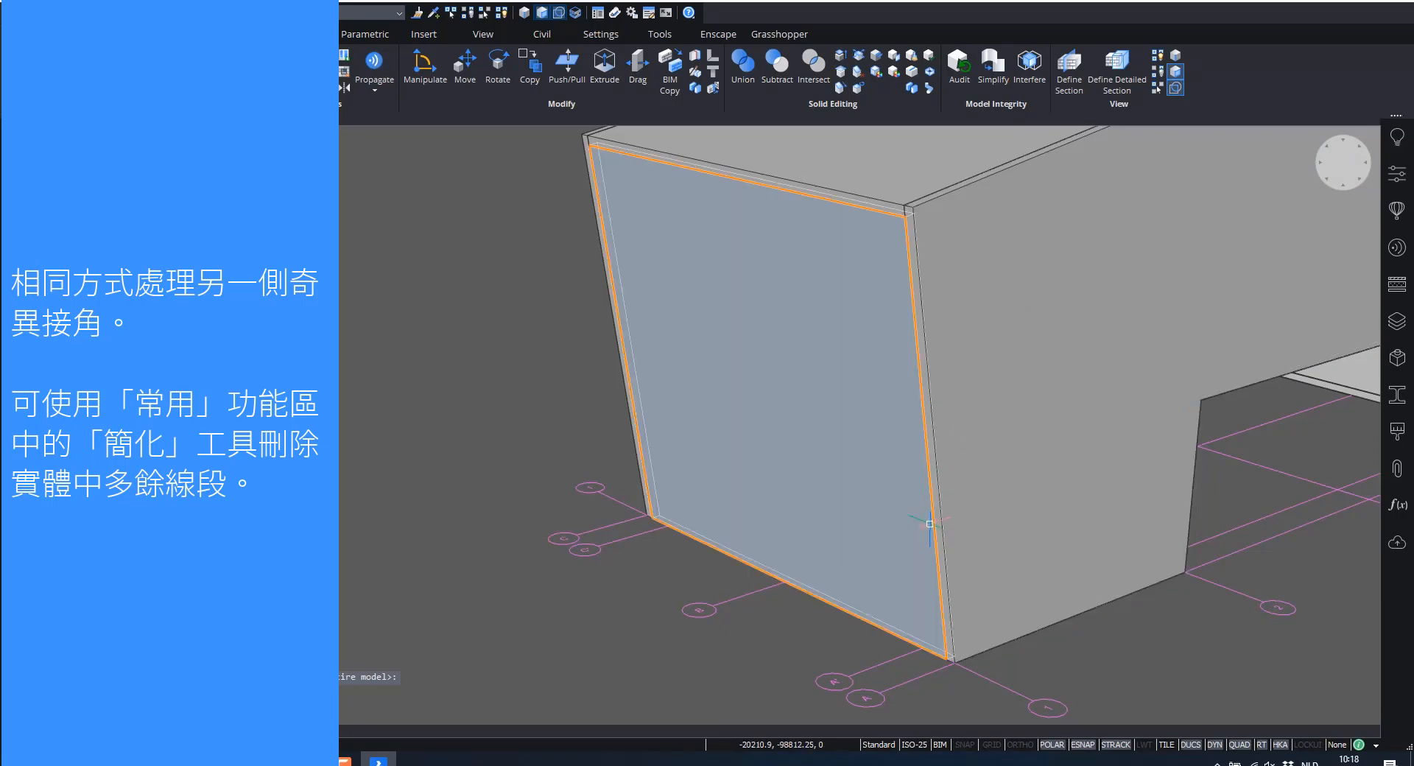
pyautogui.press('Escape')
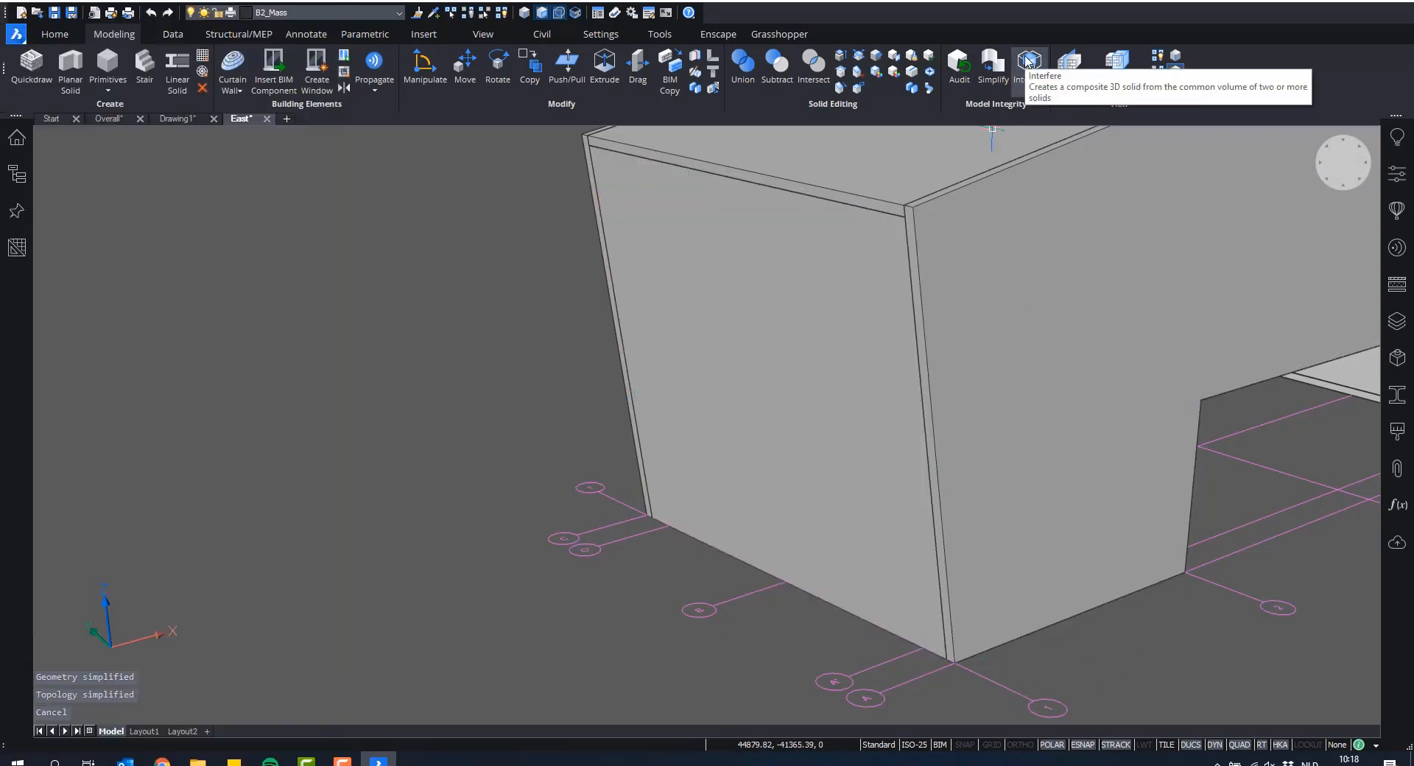
# Step: Hide the long side wall on the building's opposite side to expose the interior
pyautogui.scroll(-10, 989, 340)
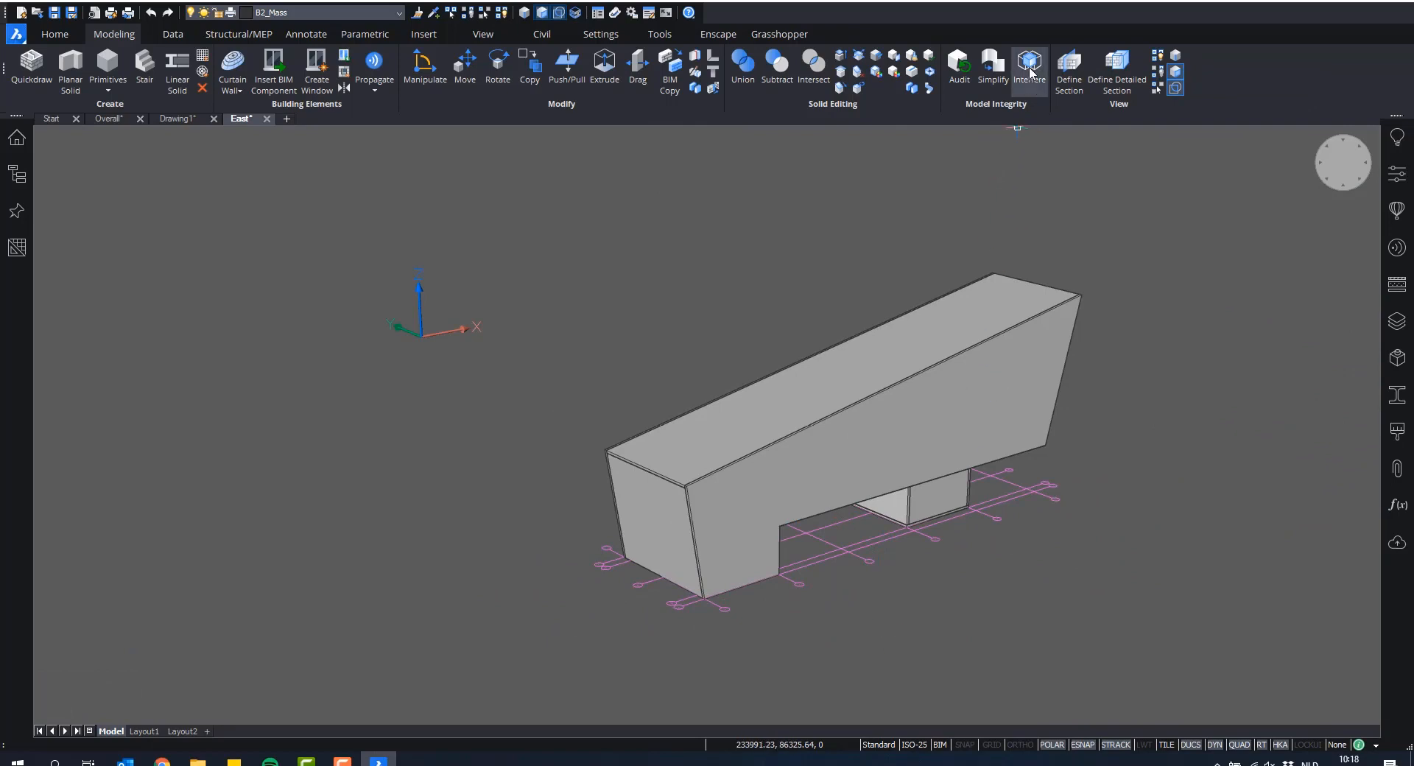
pyautogui.keyDown('shift'); pyautogui.moveTo(721, 540); pyautogui.dragTo(901, 403, button='middle'); pyautogui.keyUp('shift')
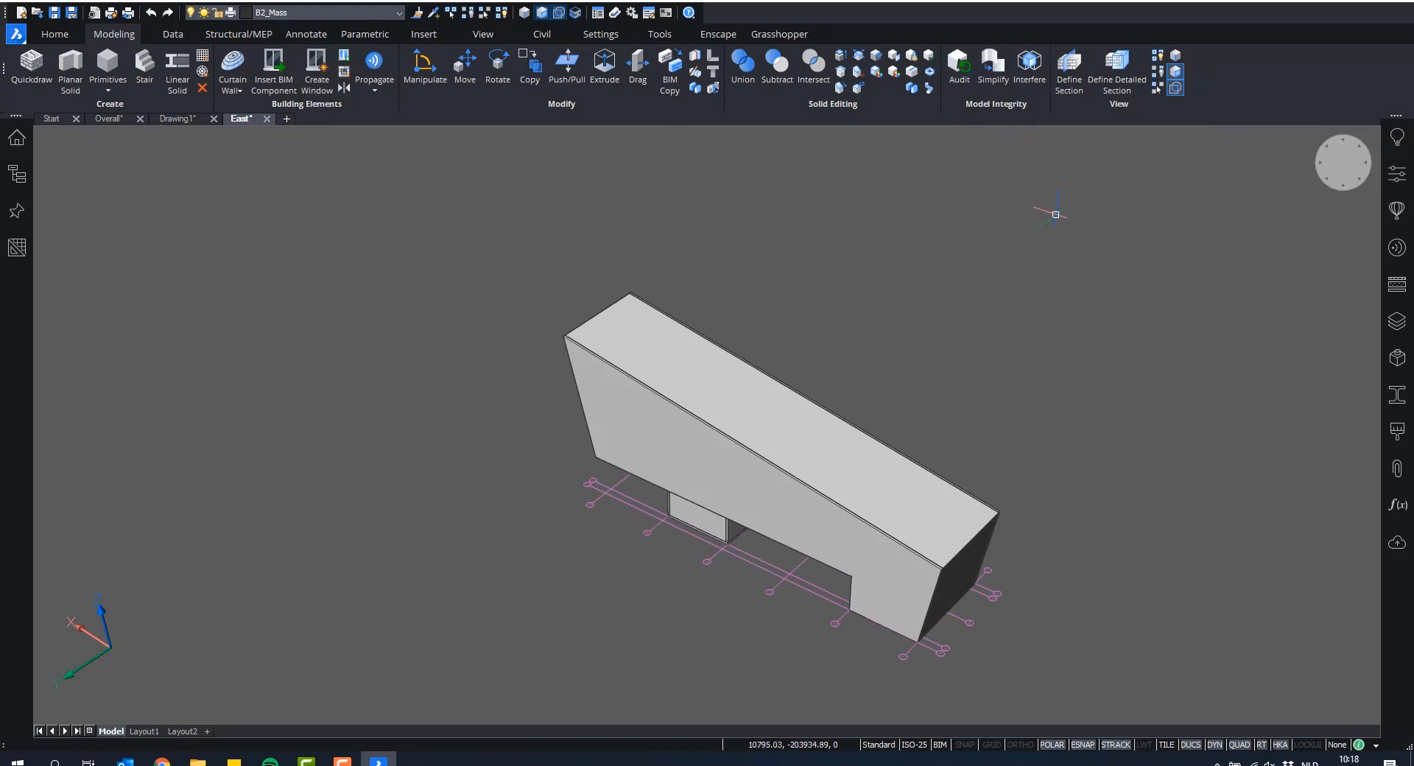
pyautogui.keyDown('shift'); pyautogui.moveTo(793, 508); pyautogui.dragTo(751, 442, button='middle'); pyautogui.keyUp('shift')
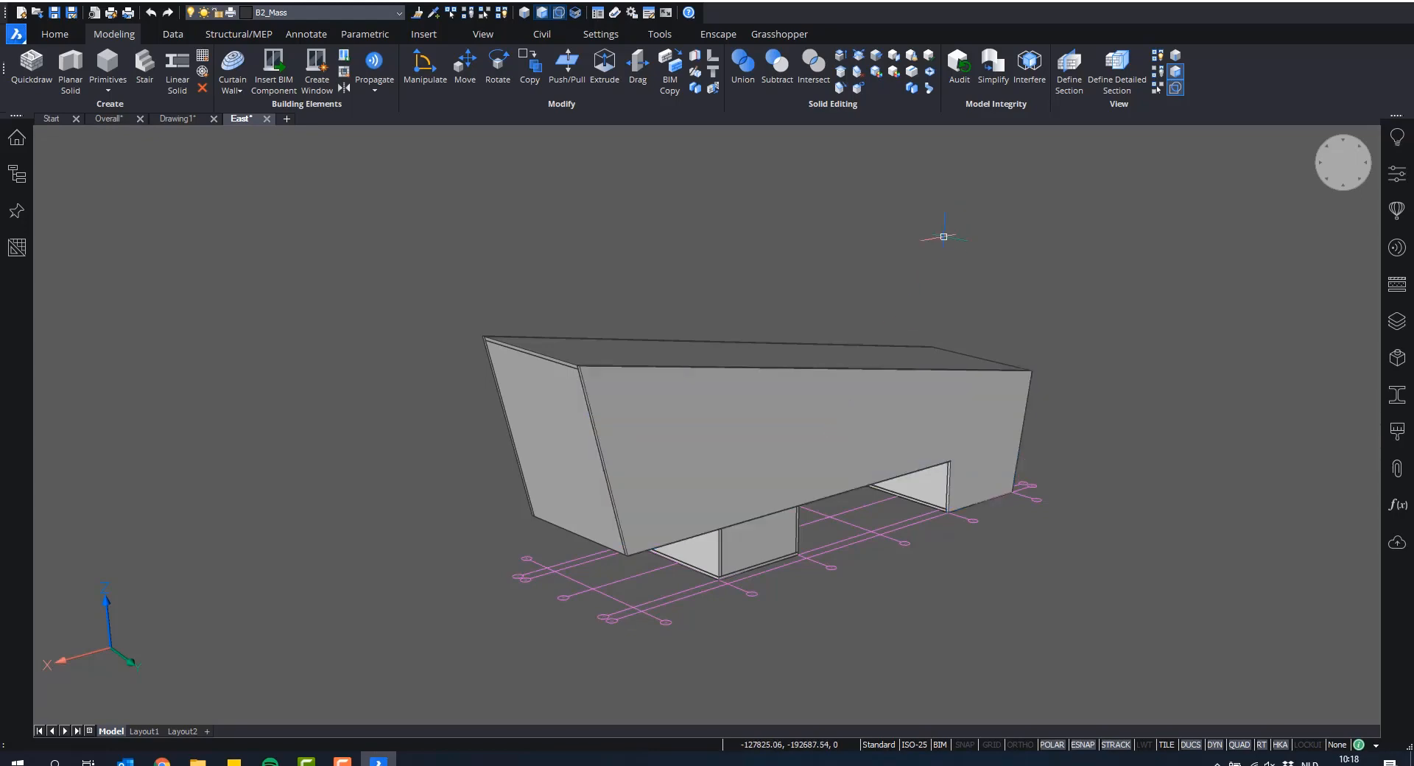
pyautogui.moveTo(942, 236); pyautogui.dragTo(985, 186, button='middle')
pyautogui.scroll(1, 985, 186)
pyautogui.keyDown('shift'); pyautogui.moveTo(902, 205); pyautogui.dragTo(912, 231, button='middle'); pyautogui.keyUp('shift')
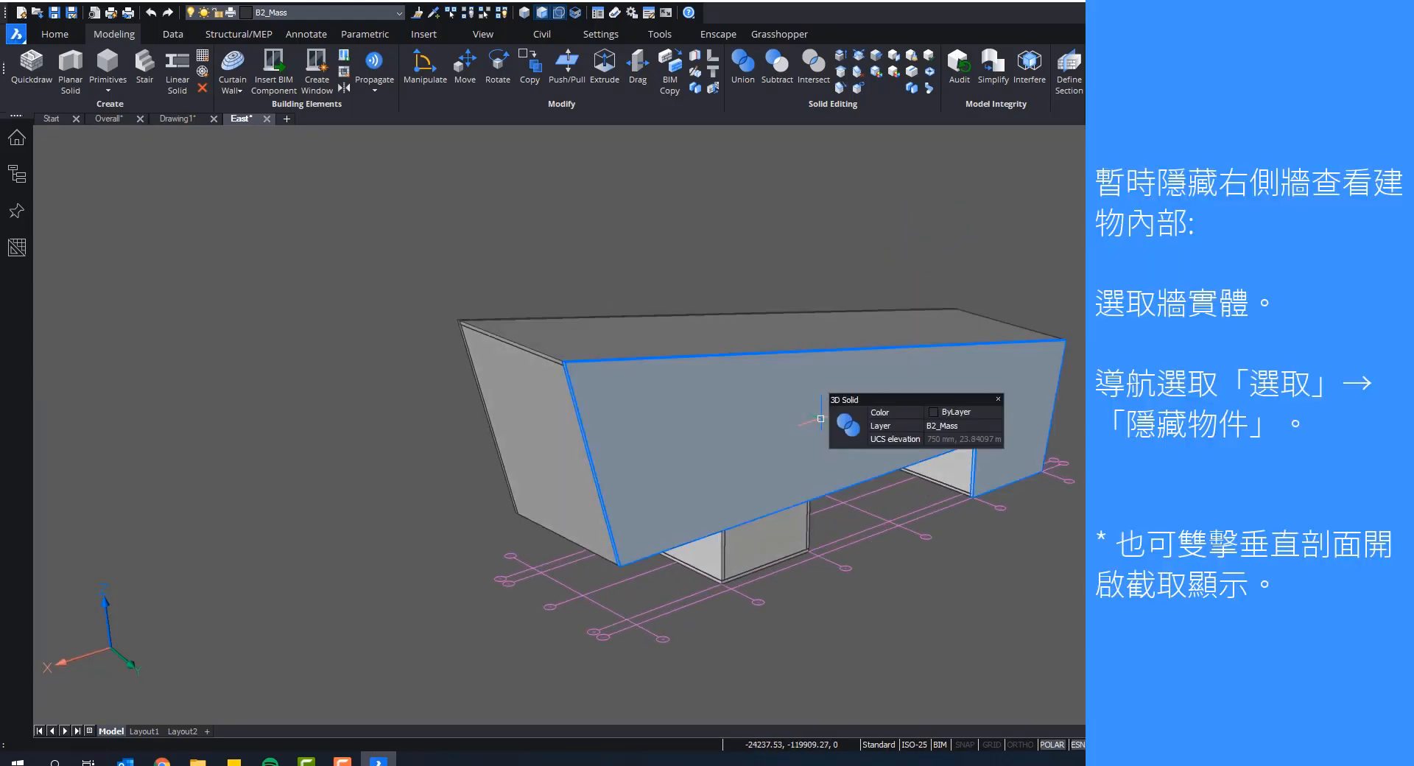
pyautogui.moveTo(847, 425)
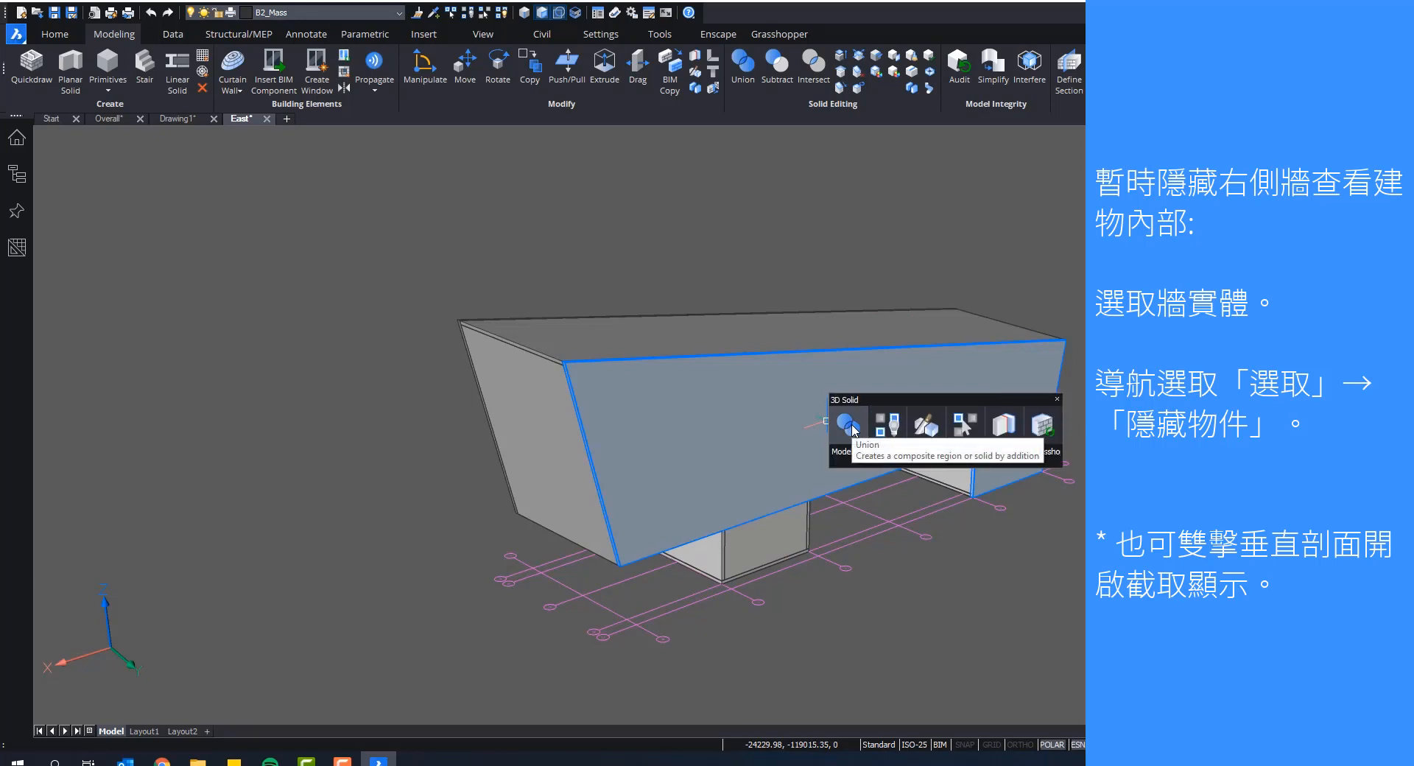
pyautogui.moveTo(844, 462)
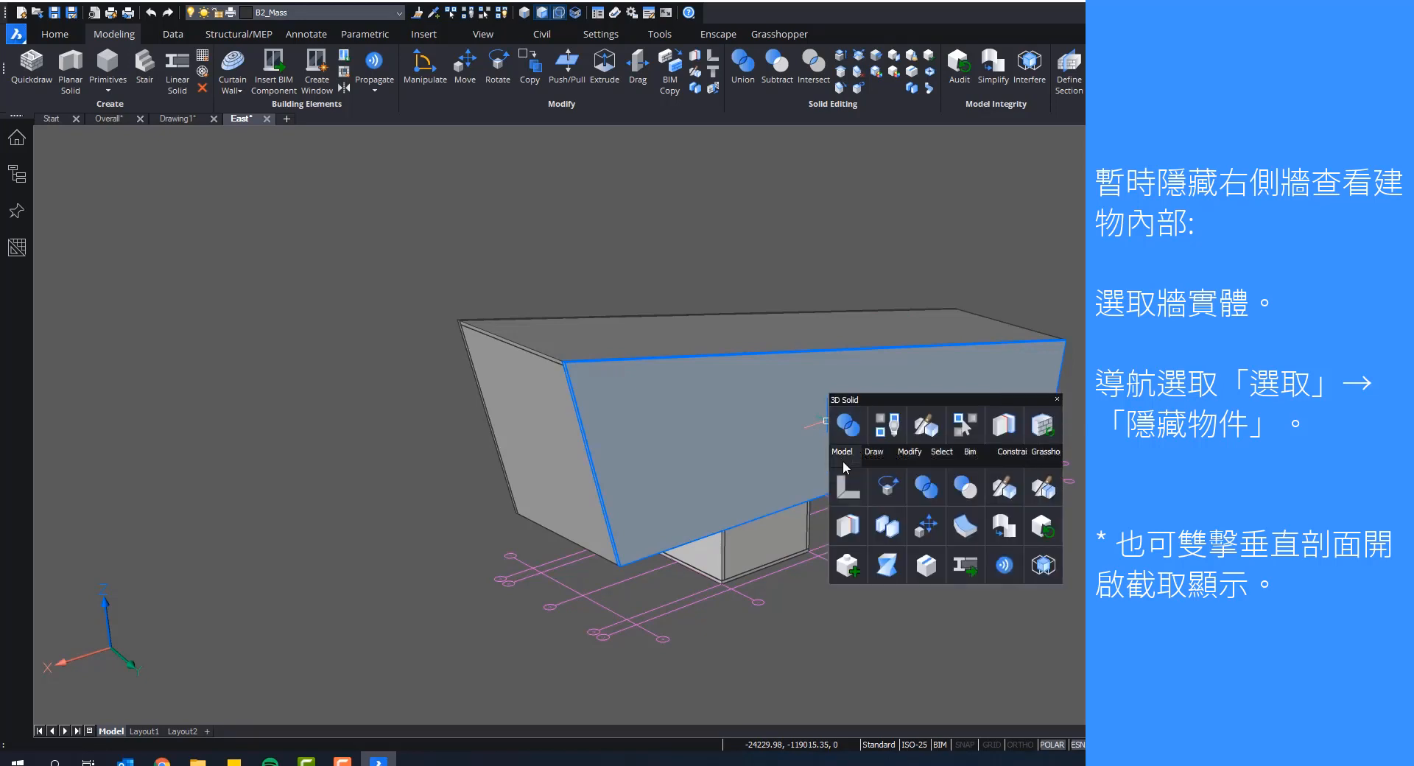
pyautogui.moveTo(942, 452)
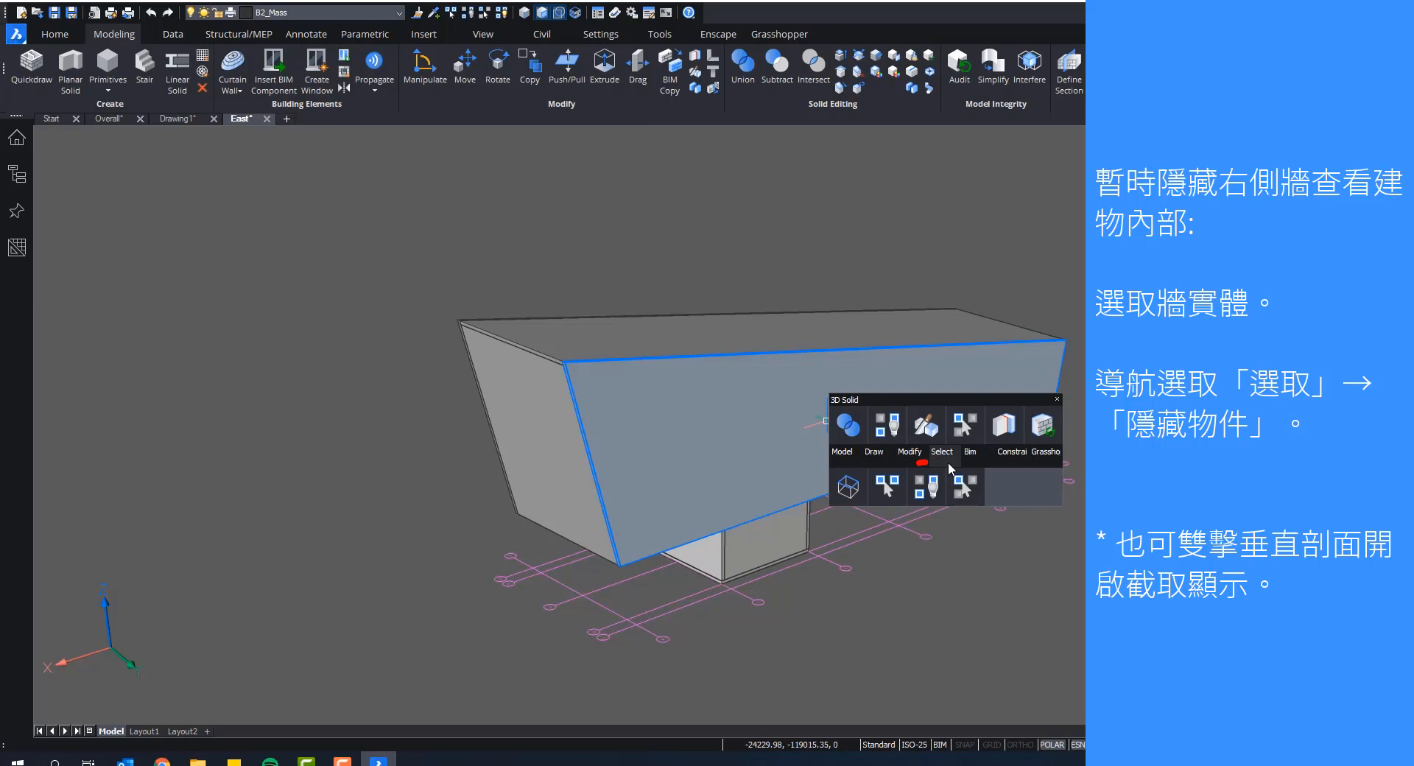
pyautogui.click(932, 498)
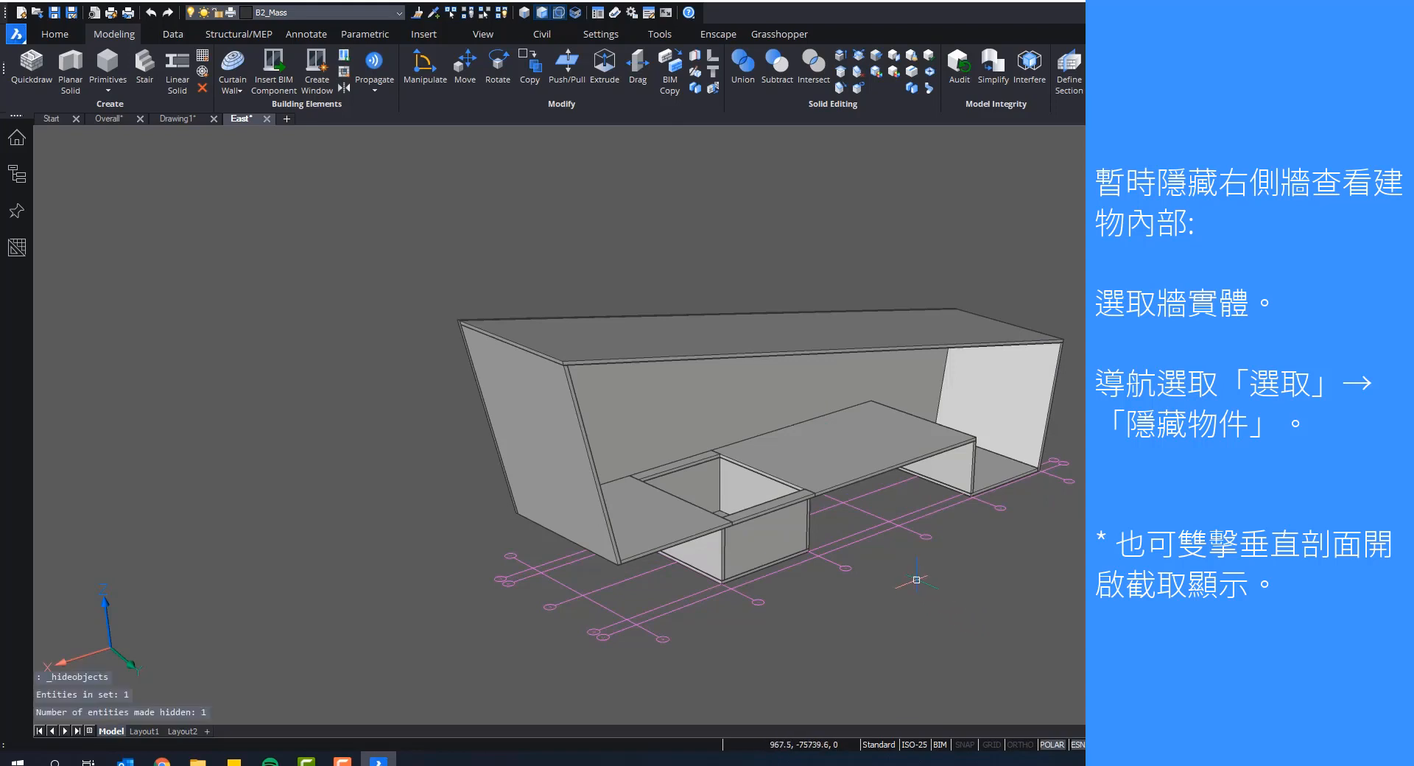
# Step: Examine the exposed interior, focusing on the separate floor slab pieces around the rectangular opening
pyautogui.keyDown('shift'); pyautogui.moveTo(917, 580); pyautogui.dragTo(593, 562, button='middle'); pyautogui.keyUp('shift')
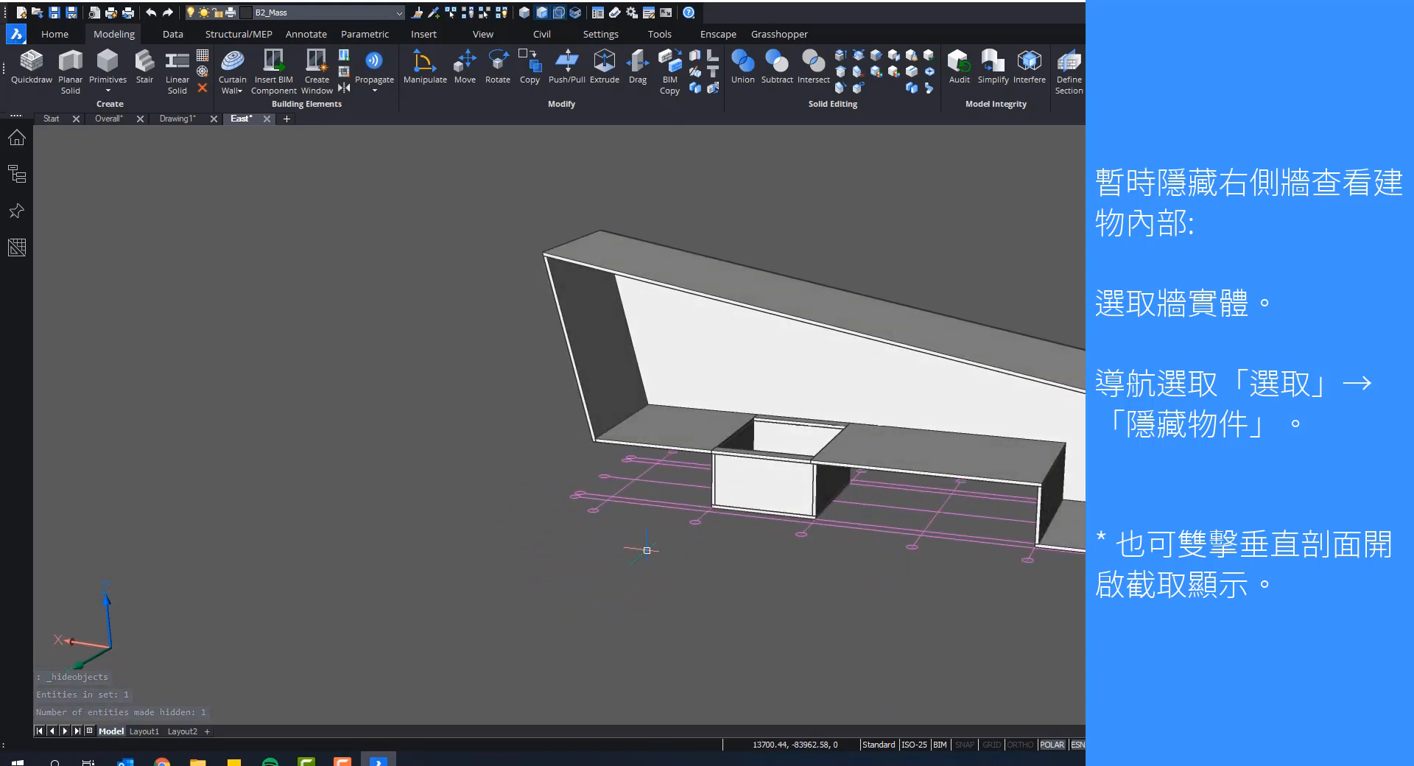
pyautogui.moveTo(540, 555); pyautogui.dragTo(464, 585, button='middle')
pyautogui.scroll(-1, 581, 528)
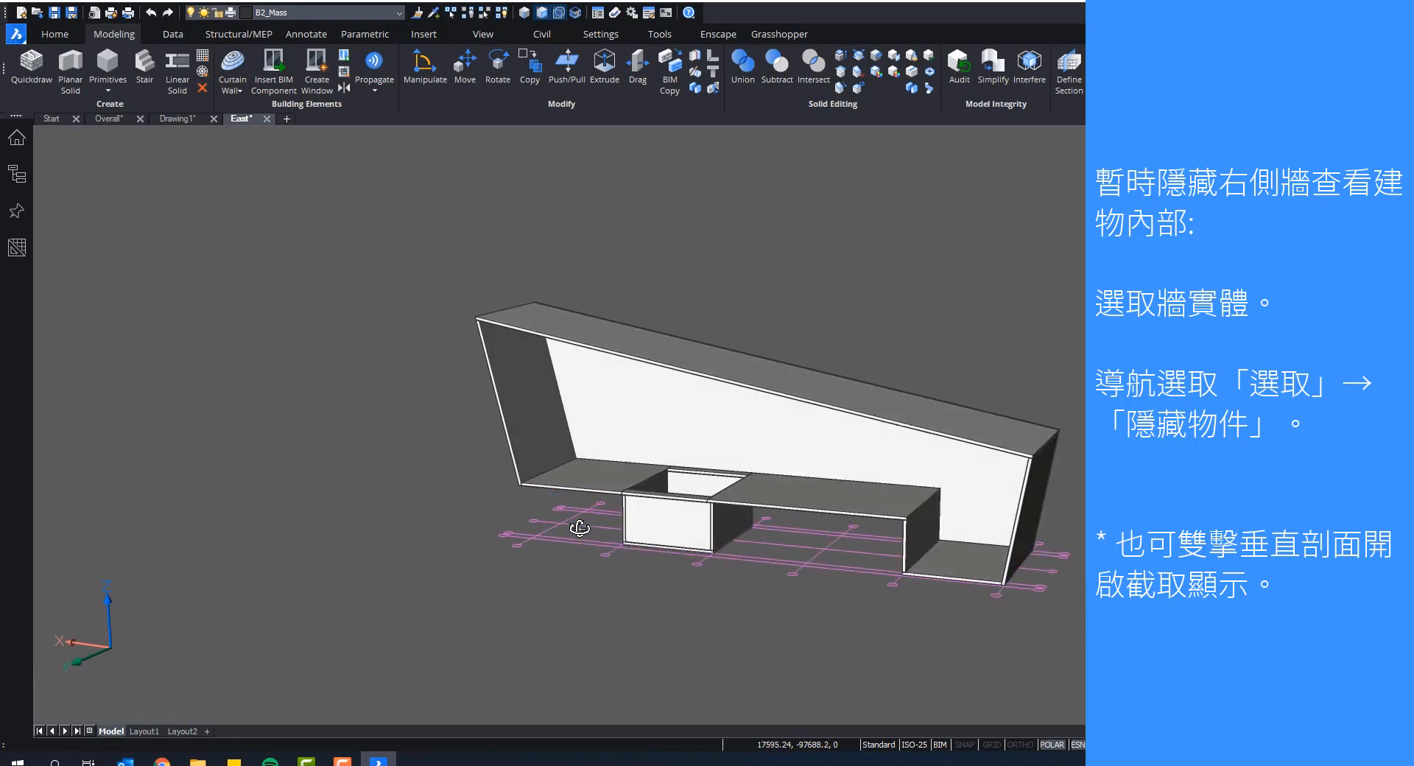
pyautogui.keyDown('shift'); pyautogui.moveTo(581, 530); pyautogui.dragTo(786, 585, button='middle'); pyautogui.keyUp('shift')
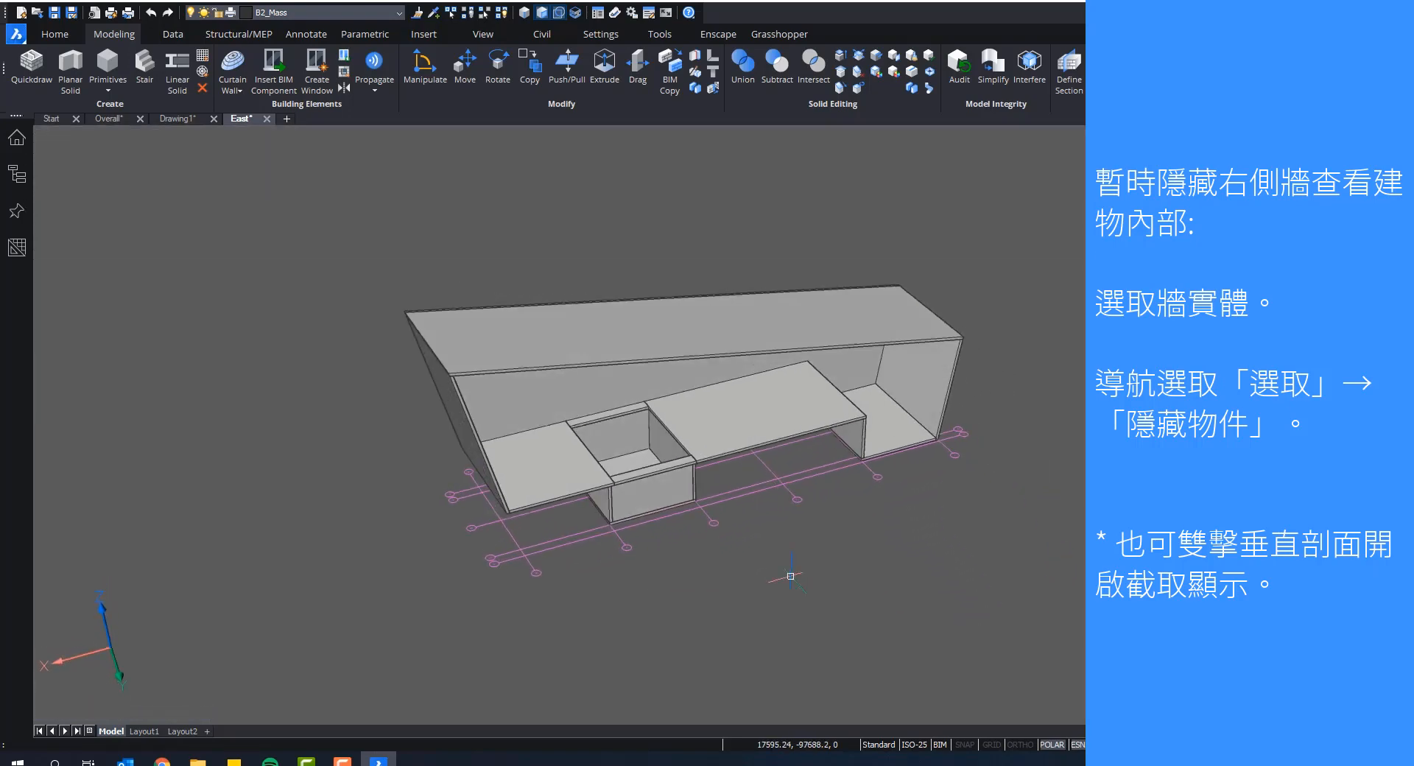
pyautogui.scroll(5, 728, 447)
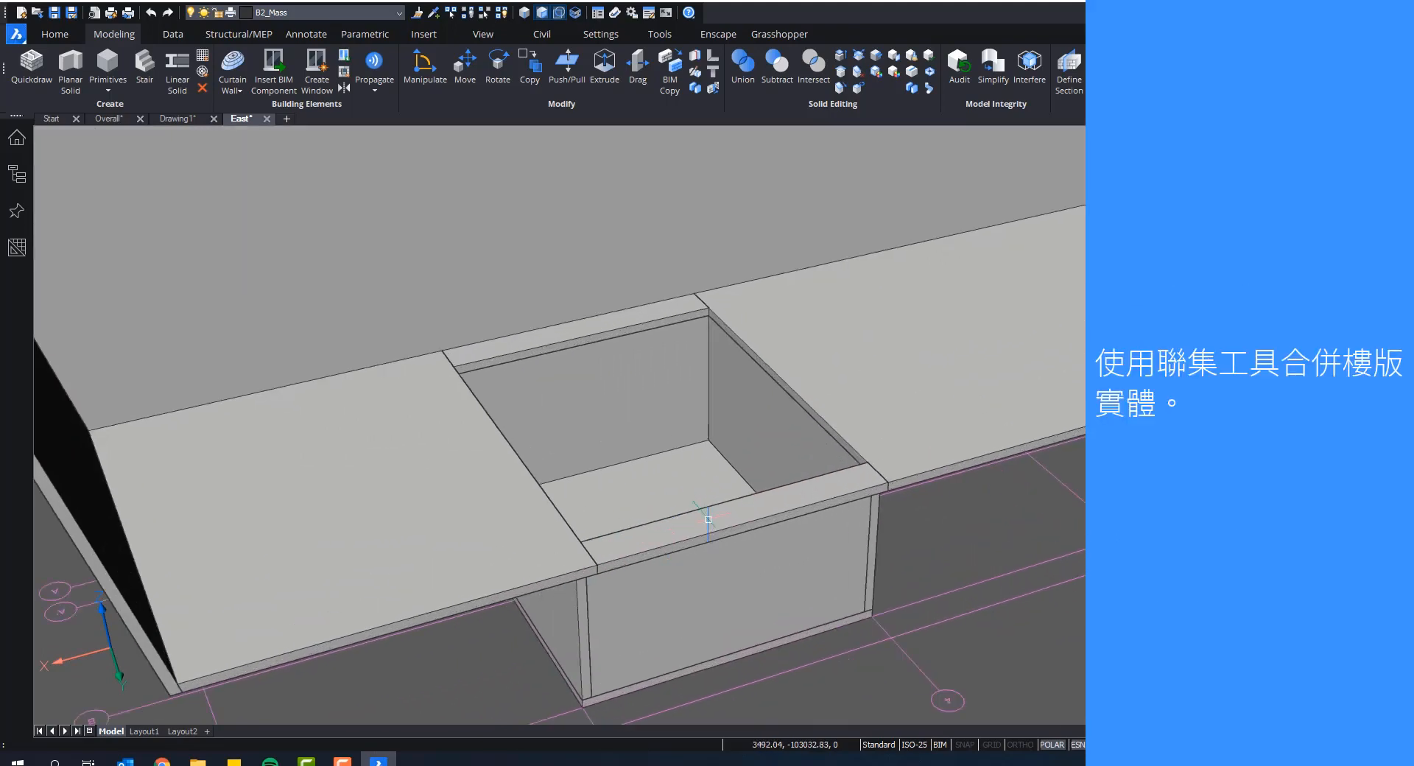
pyautogui.scroll(2, 767, 521)
pyautogui.scroll(1, 859, 558)
pyautogui.scroll(-2, 963, 530)
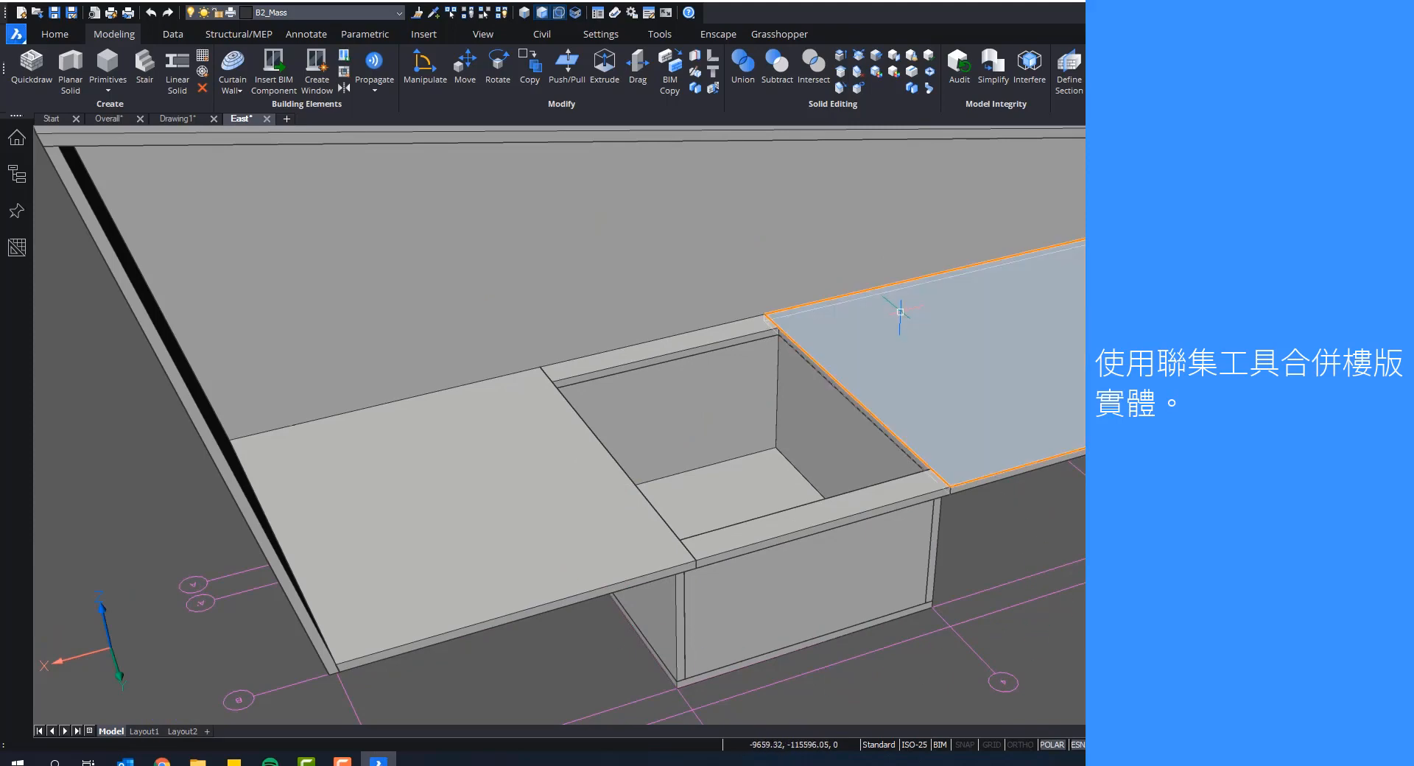
pyautogui.click(897, 317)
pyautogui.click(560, 404)
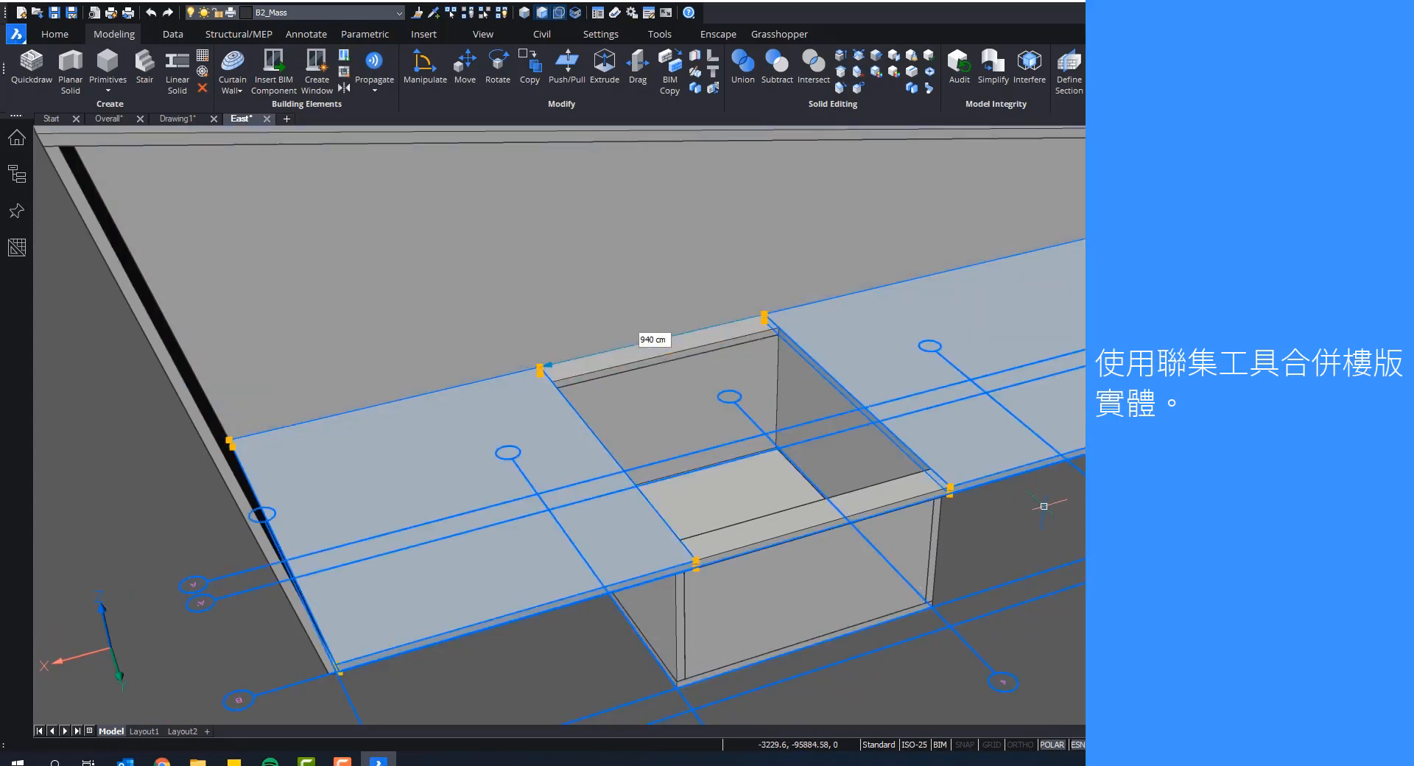
pyautogui.press('Escape')
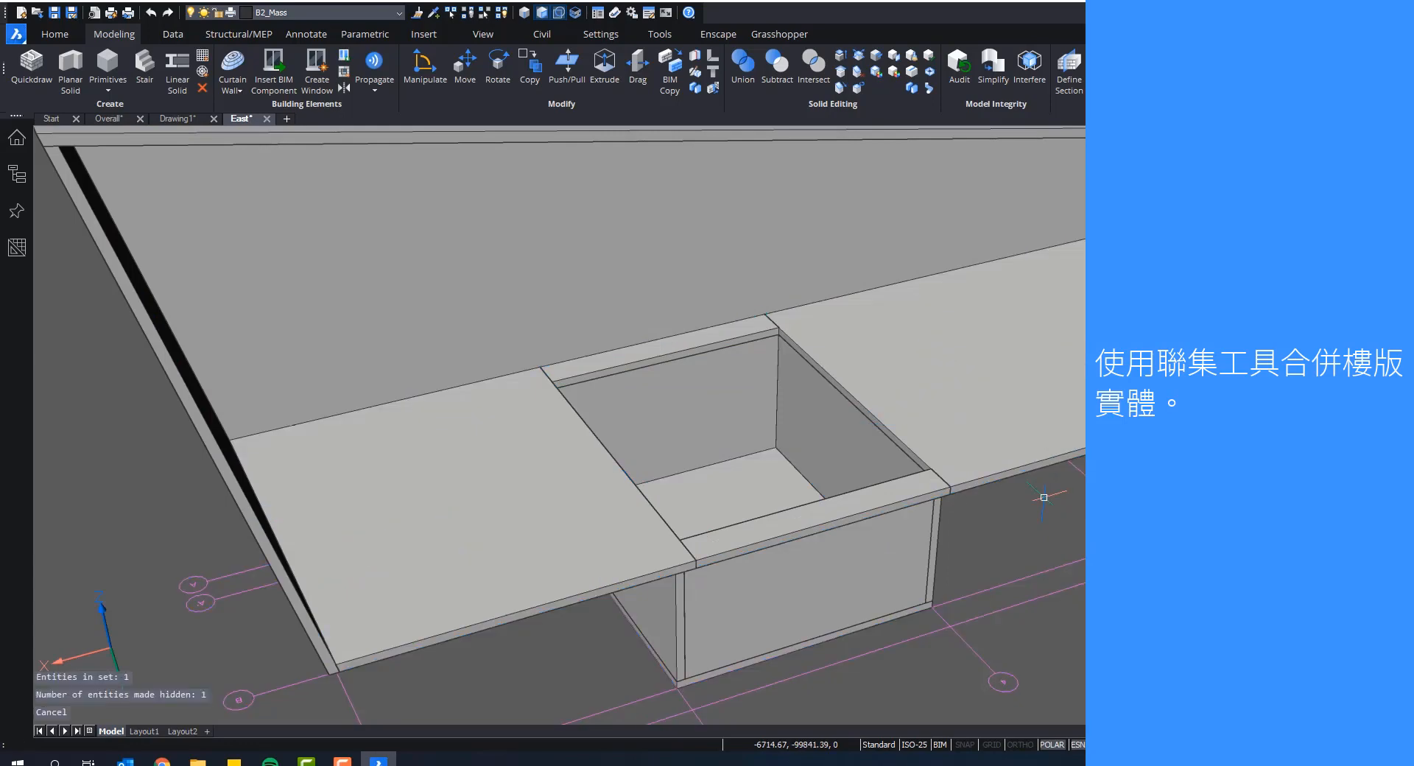
# Step: Union the two large upper floor slabs with the two narrow slab strips bordering the rectangular opening
pyautogui.click(743, 65)
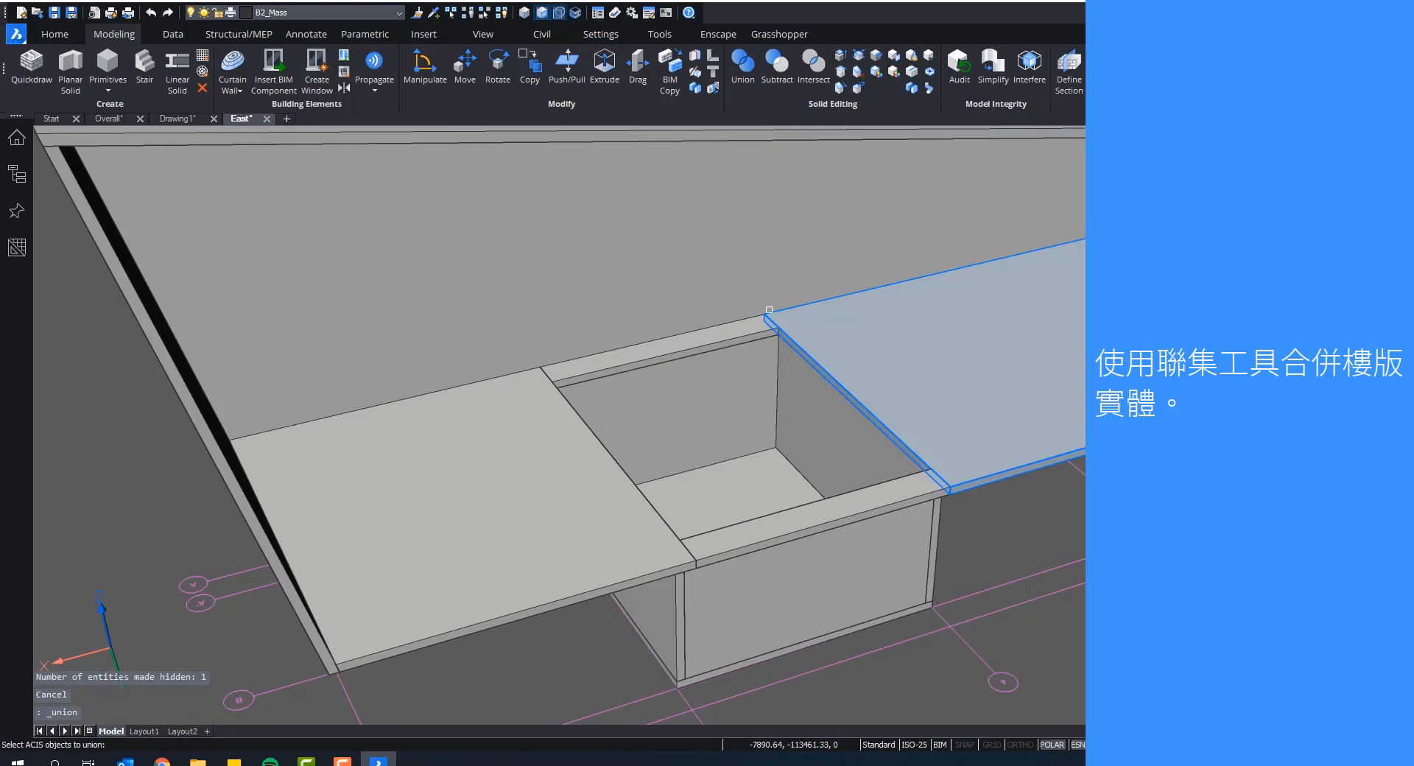
pyautogui.click(769, 310)
pyautogui.click(509, 484)
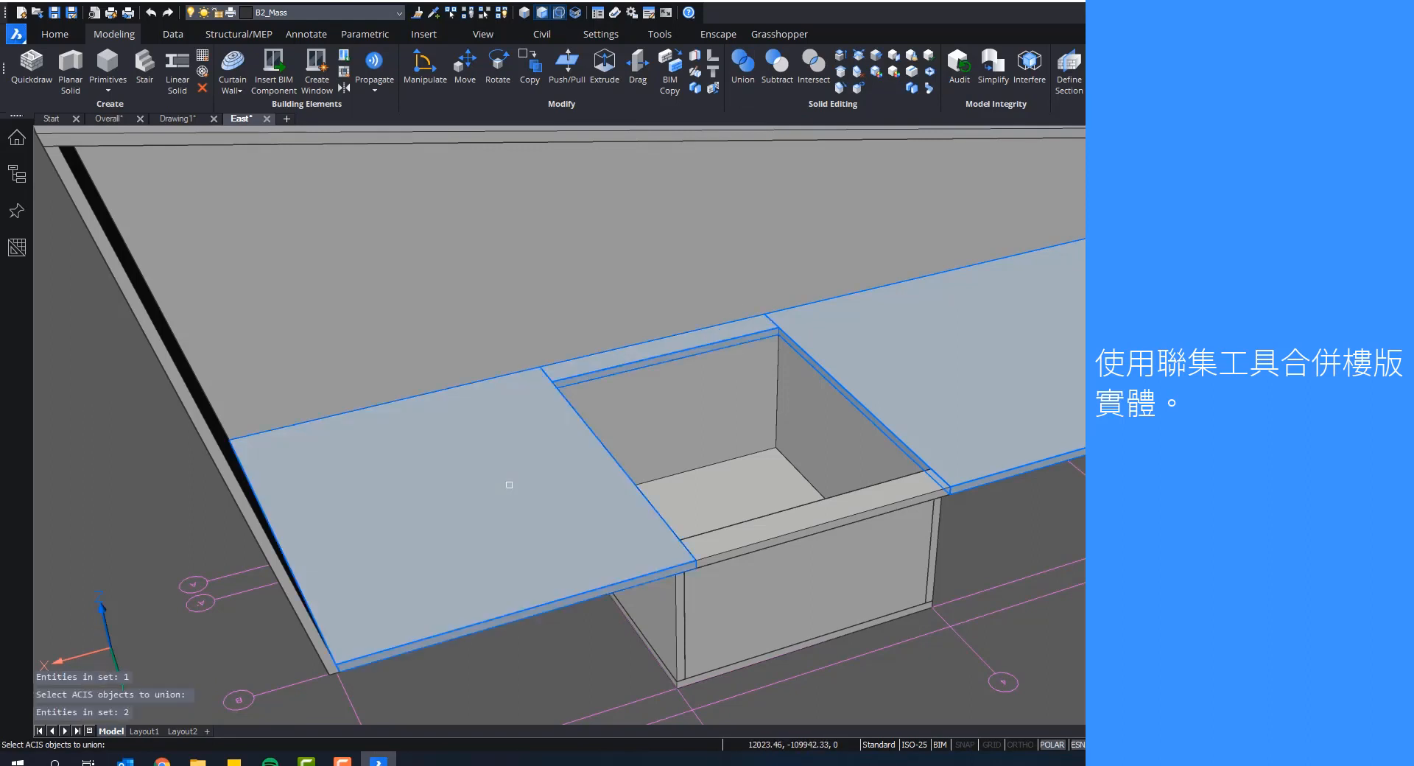
pyautogui.click(749, 541)
pyautogui.click(743, 544)
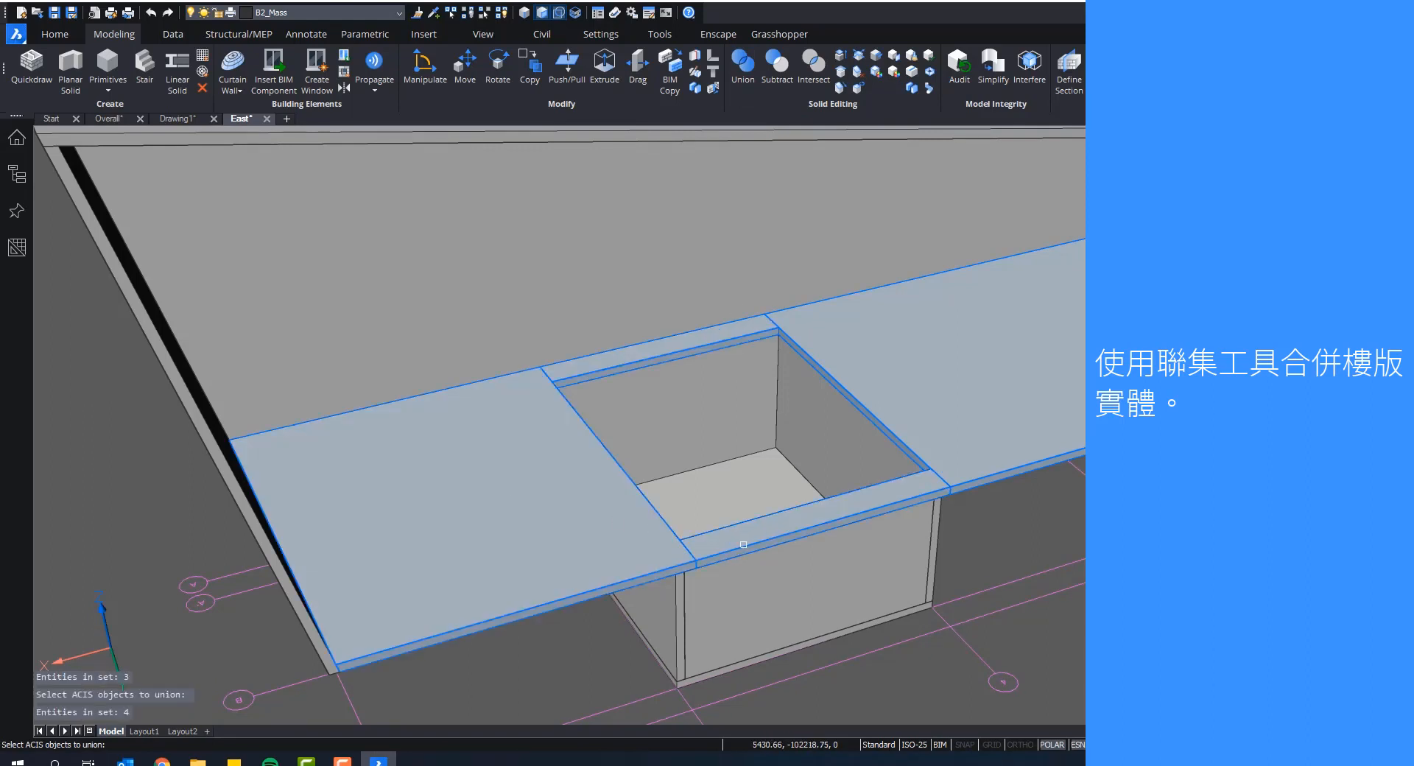
pyautogui.press('Return')
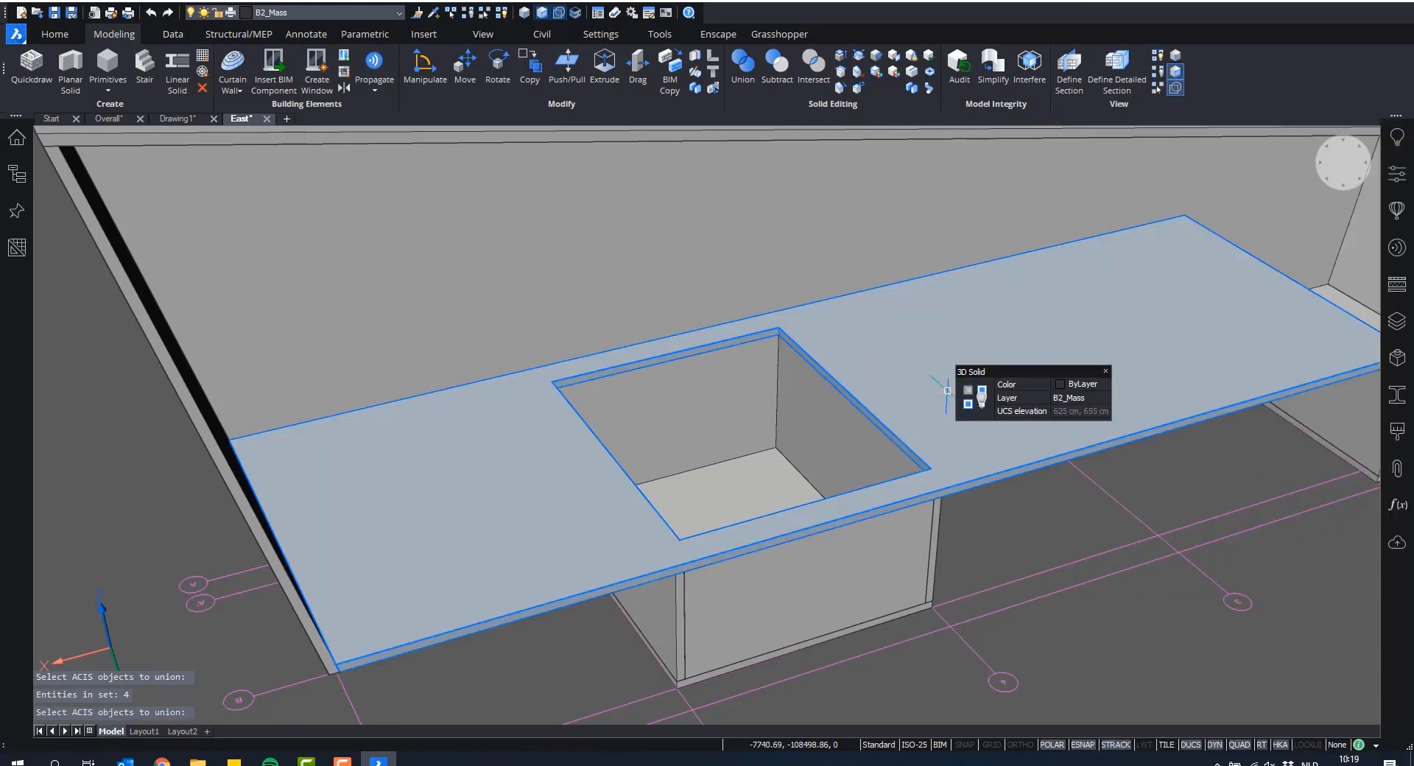
# Step: Fill the rectangular opening in the raised floor slab by connecting one of the opening's side faces to nearest
pyautogui.keyDown('shift'); pyautogui.moveTo(867, 442); pyautogui.dragTo(849, 466, button='middle'); pyautogui.keyUp('shift')
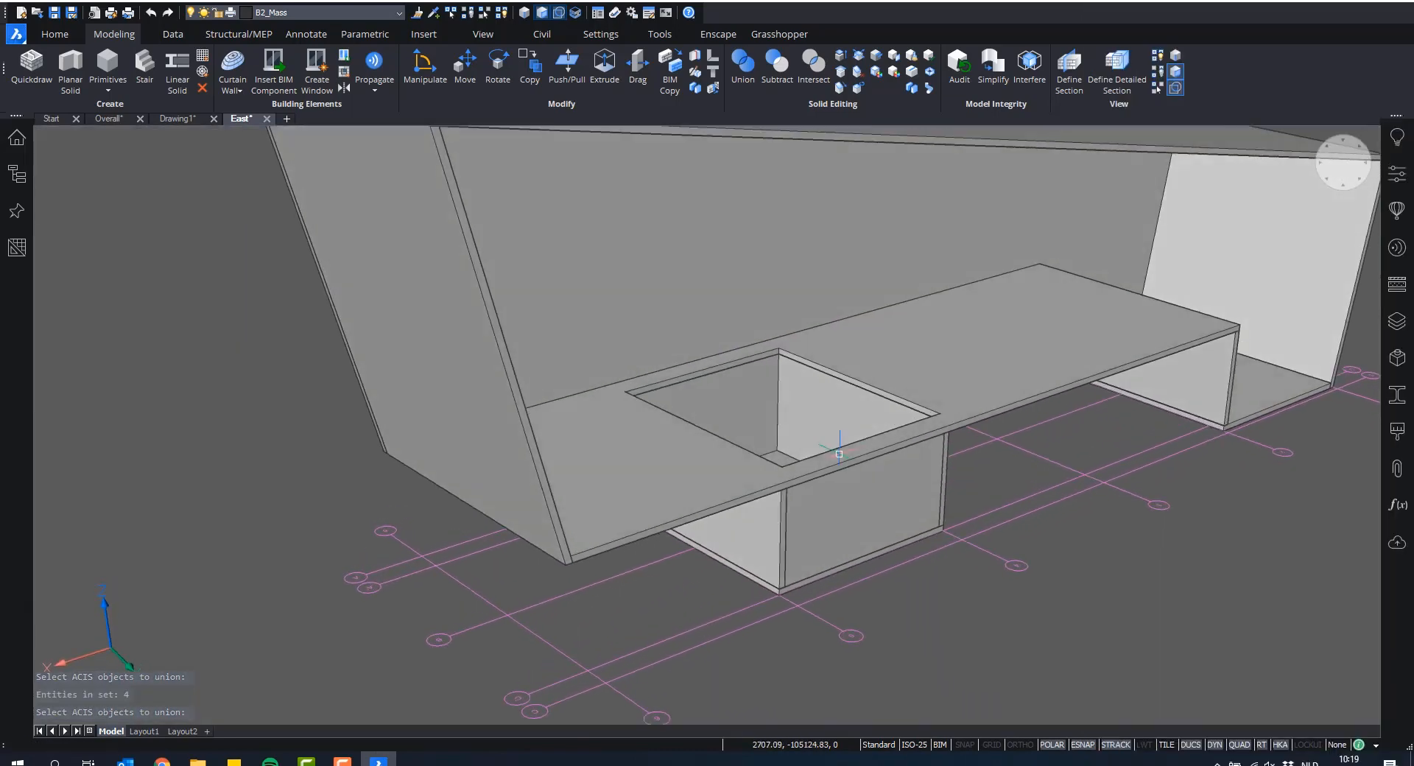
pyautogui.scroll(3, 814, 410)
pyautogui.keyDown('shift'); pyautogui.moveTo(788, 381); pyautogui.dragTo(791, 403, button='middle'); pyautogui.keyUp('shift')
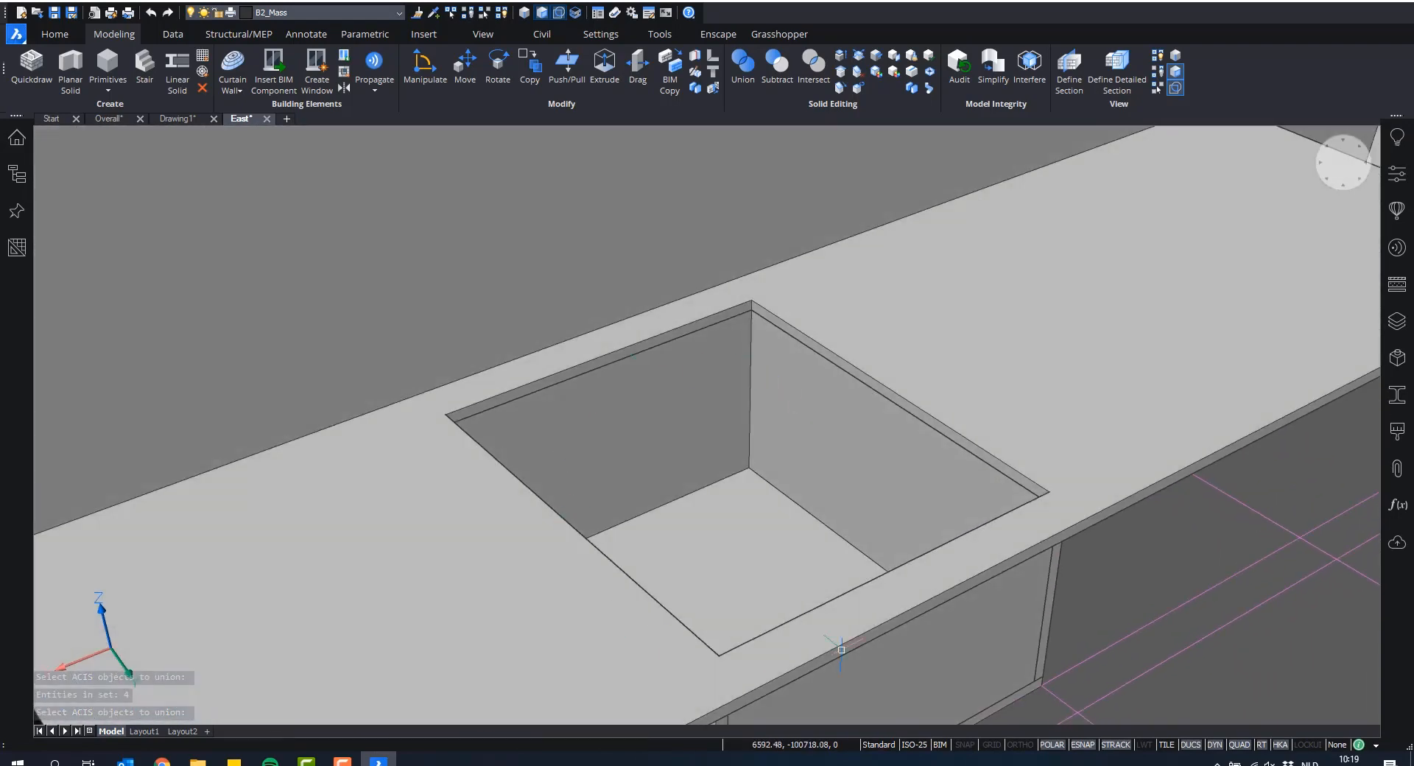
pyautogui.scroll(-3, 869, 474)
pyautogui.keyDown('shift'); pyautogui.moveTo(878, 481); pyautogui.dragTo(901, 486, button='middle'); pyautogui.keyUp('shift')
pyautogui.scroll(5, 891, 446)
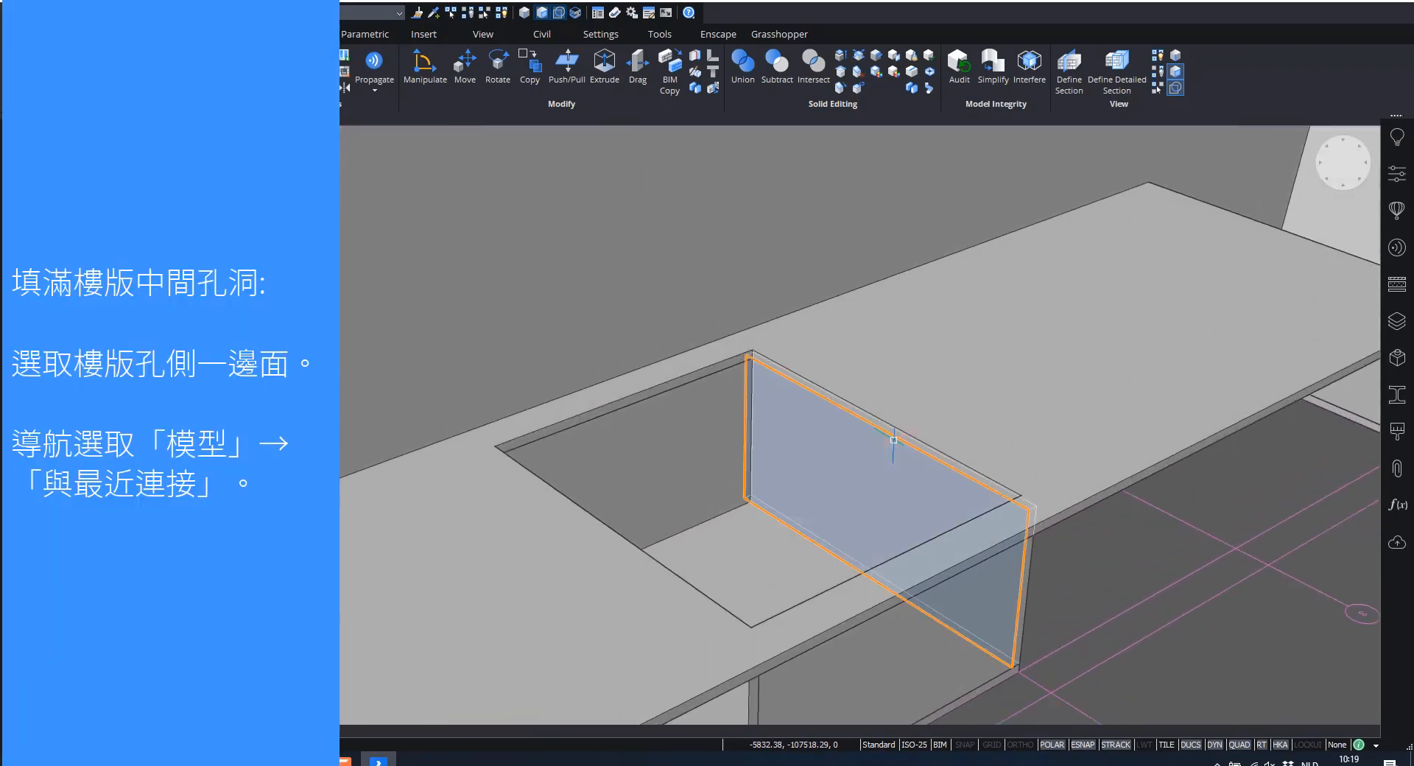
pyautogui.click(837, 389)
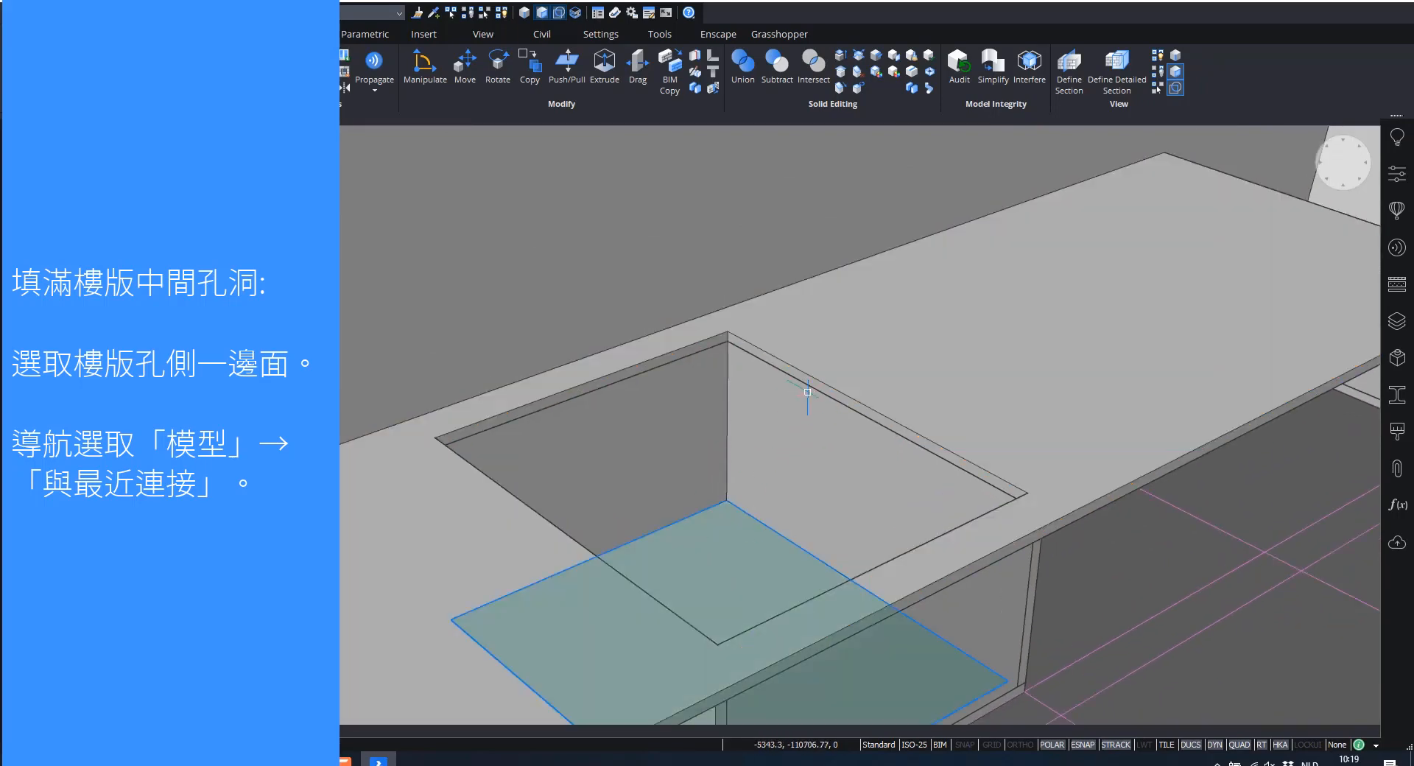
pyautogui.press('Escape')
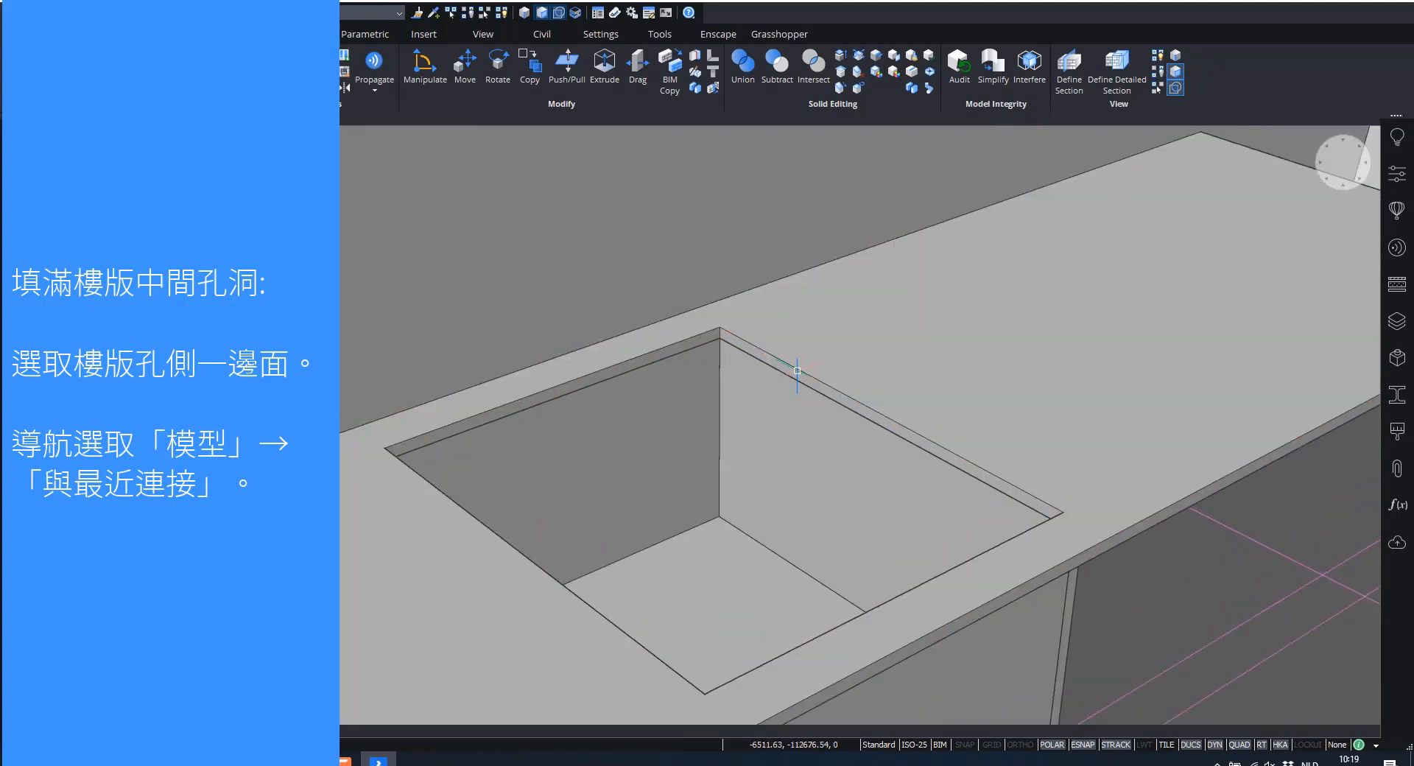
pyautogui.scroll(2, 779, 347)
pyautogui.scroll(-2, 779, 347)
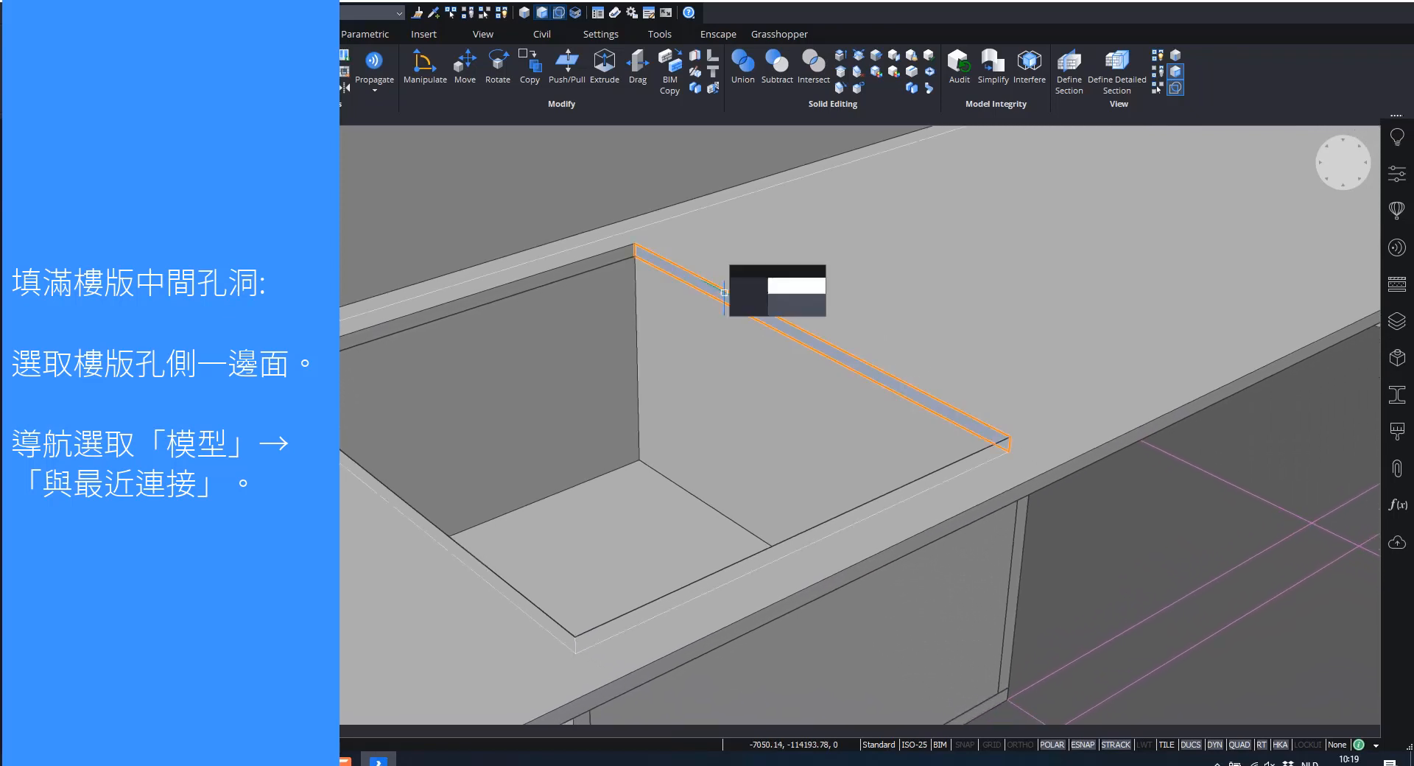
pyautogui.click(847, 364)
pyautogui.scroll(-2, 848, 363)
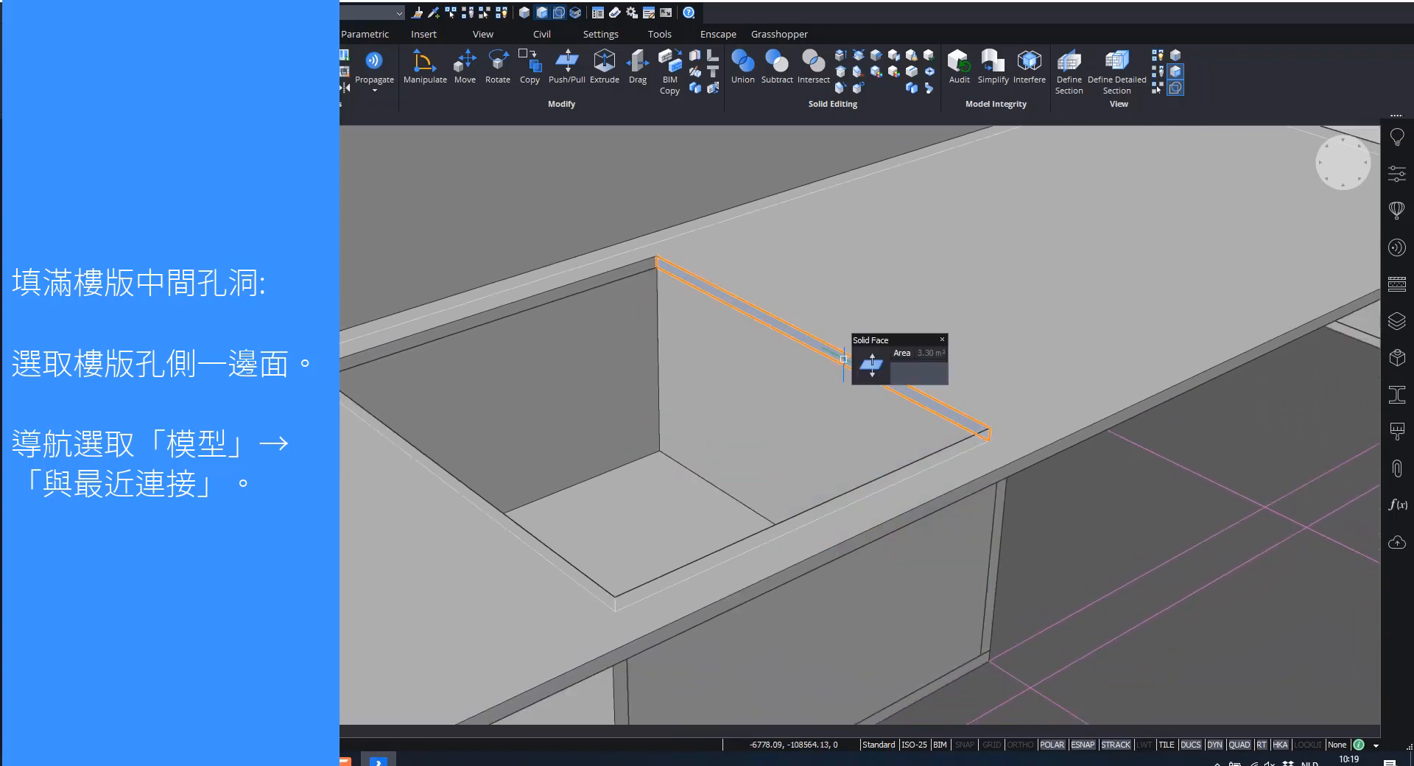
pyautogui.moveTo(863, 372)
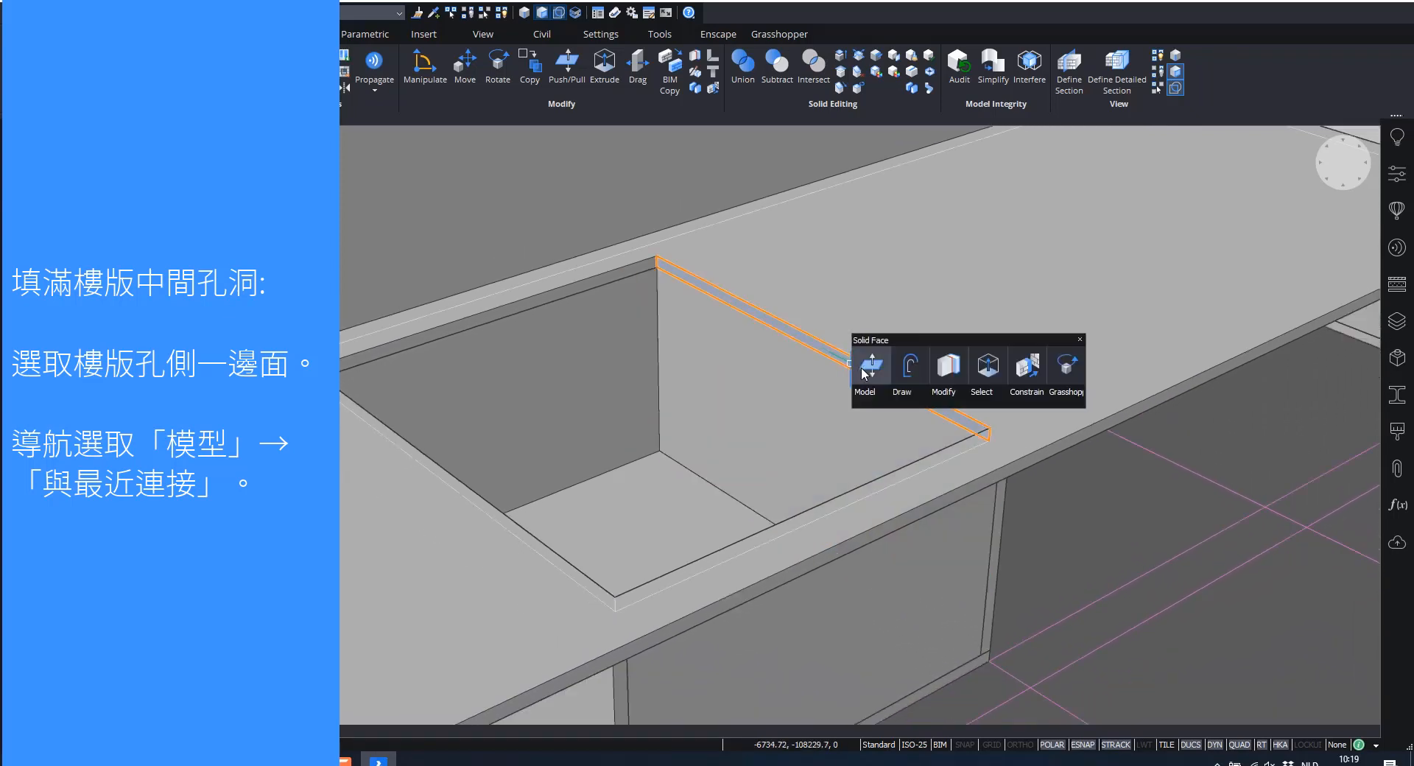
pyautogui.moveTo(875, 398)
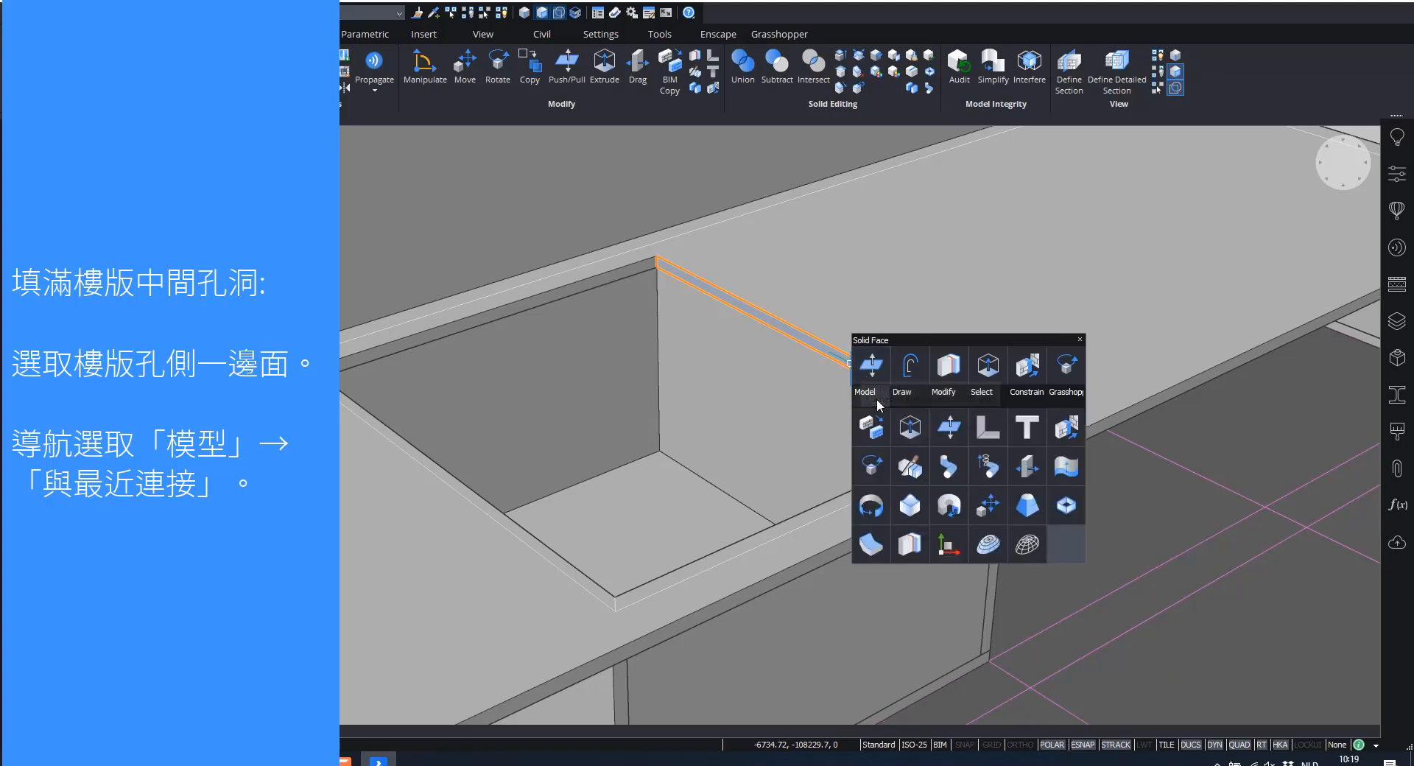
pyautogui.click(1065, 439)
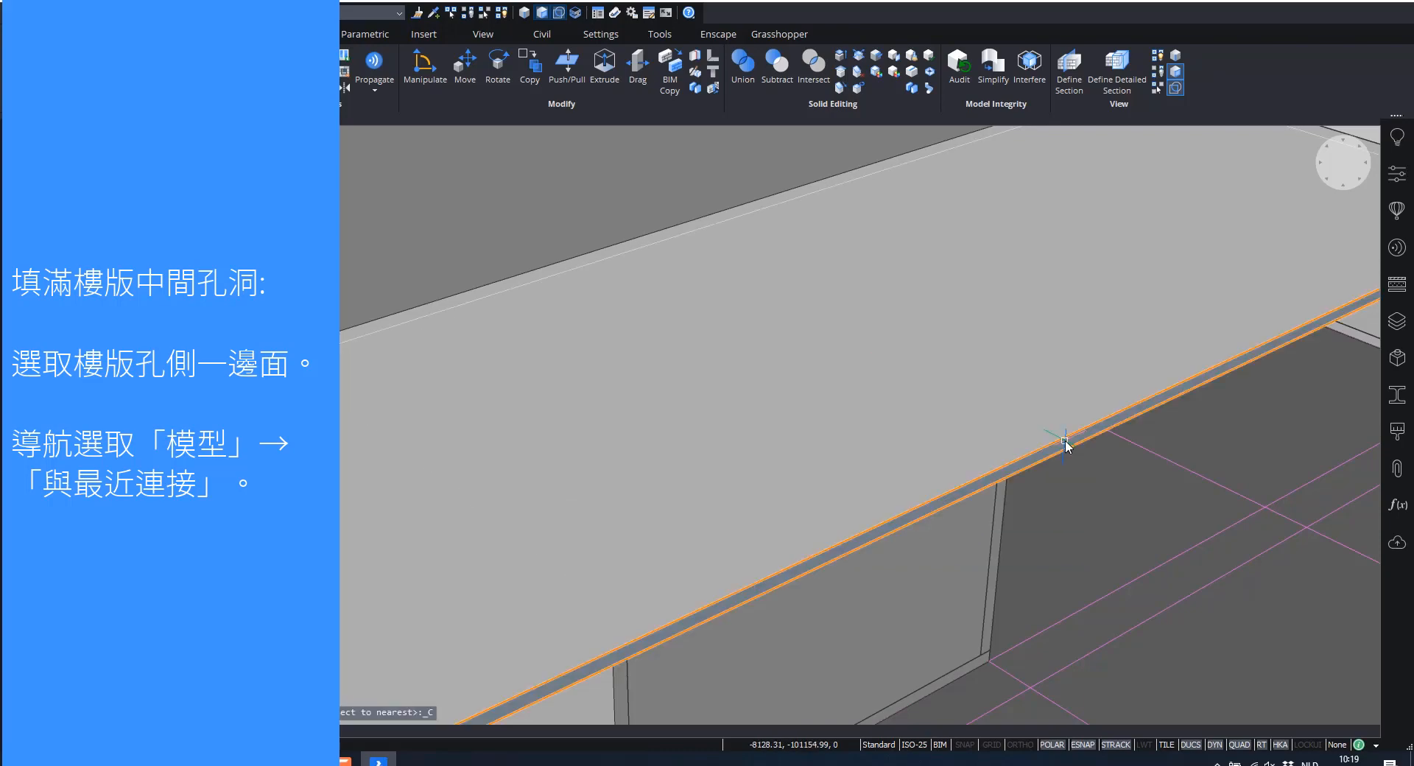
# Step: Examine the junction between the end of the raised floor slab and its supporting wall below the sloped roof
pyautogui.scroll(-2, 916, 364)
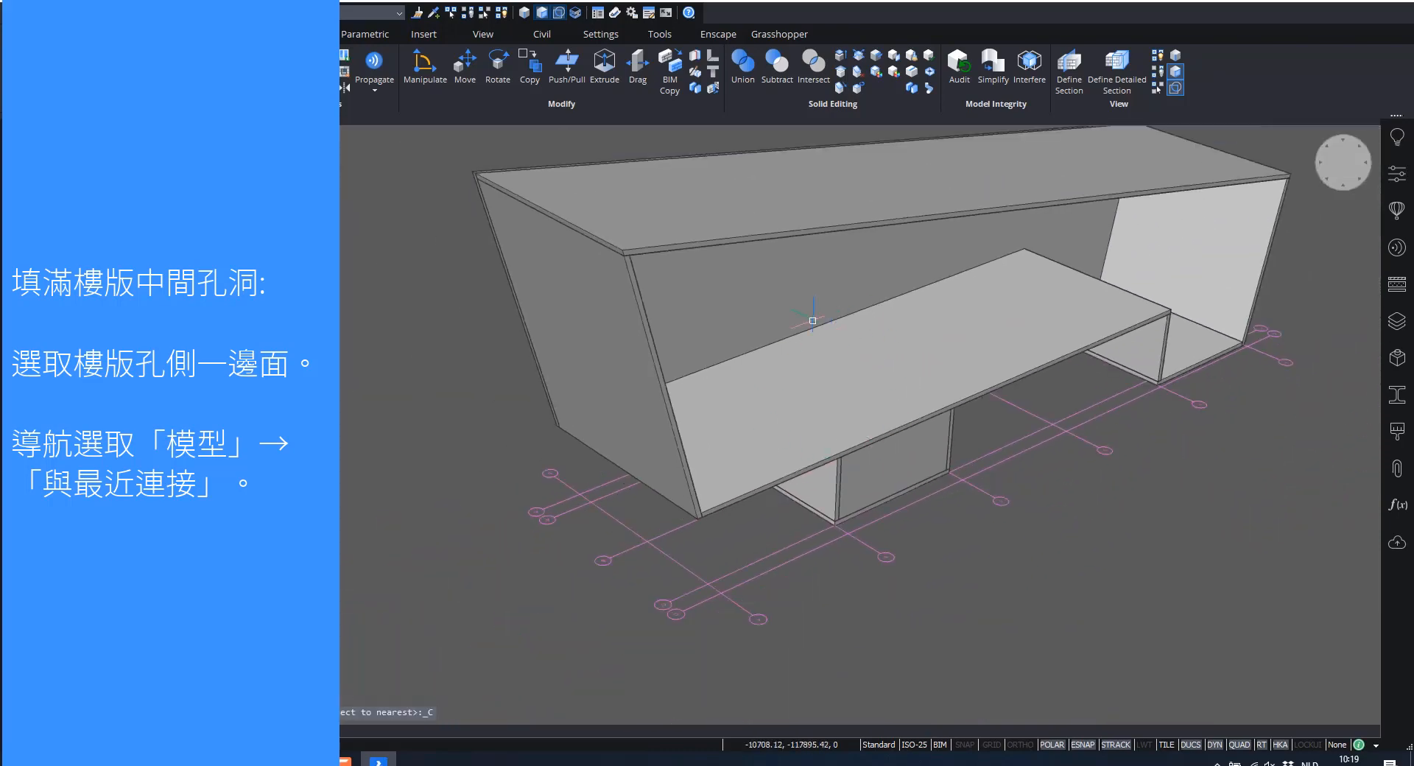
pyautogui.keyDown('shift'); pyautogui.moveTo(912, 366); pyautogui.dragTo(472, 352, button='middle'); pyautogui.keyUp('shift')
pyautogui.scroll(5, 838, 408)
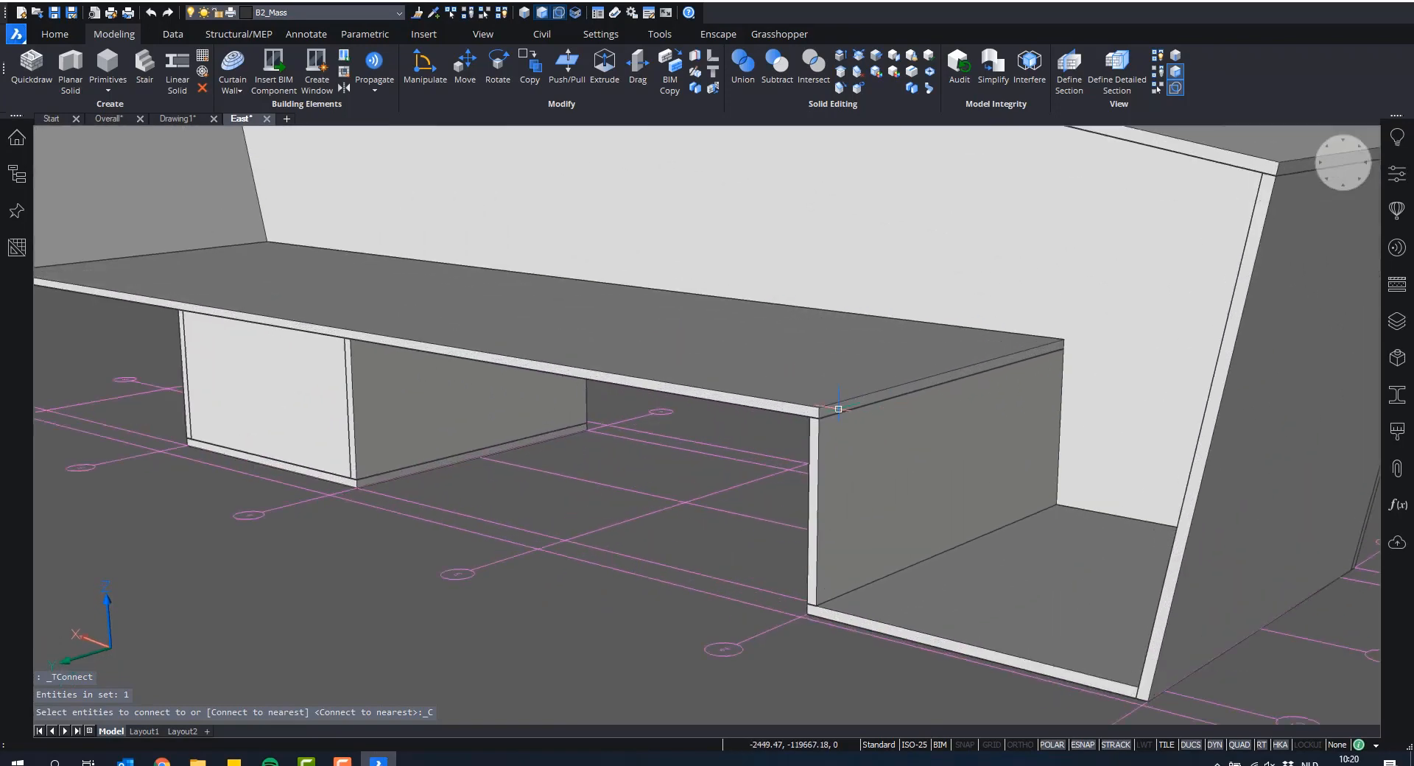
pyautogui.keyDown('shift'); pyautogui.moveTo(839, 408); pyautogui.dragTo(984, 398, button='middle'); pyautogui.keyUp('shift')
pyautogui.scroll(-3, 897, 415)
pyautogui.click(894, 412)
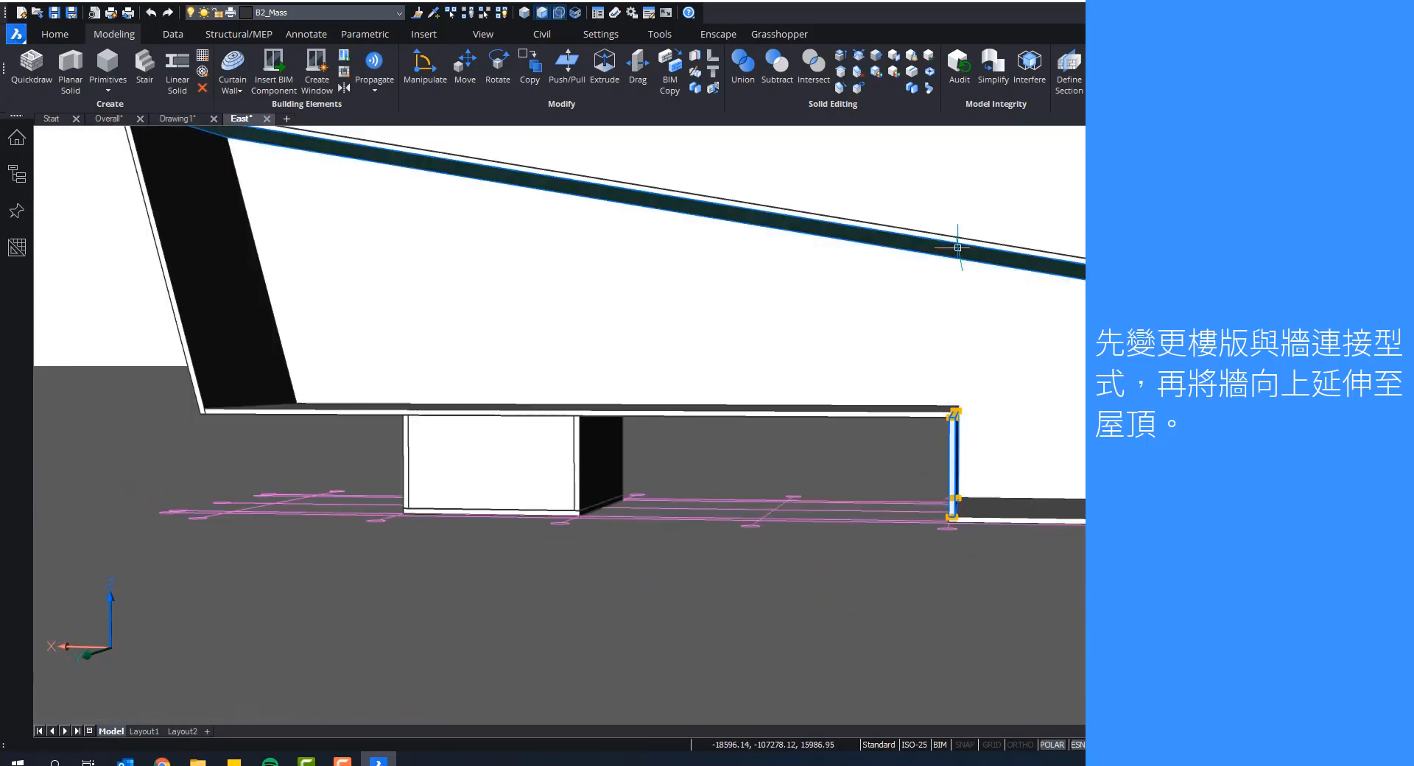
pyautogui.press('Escape')
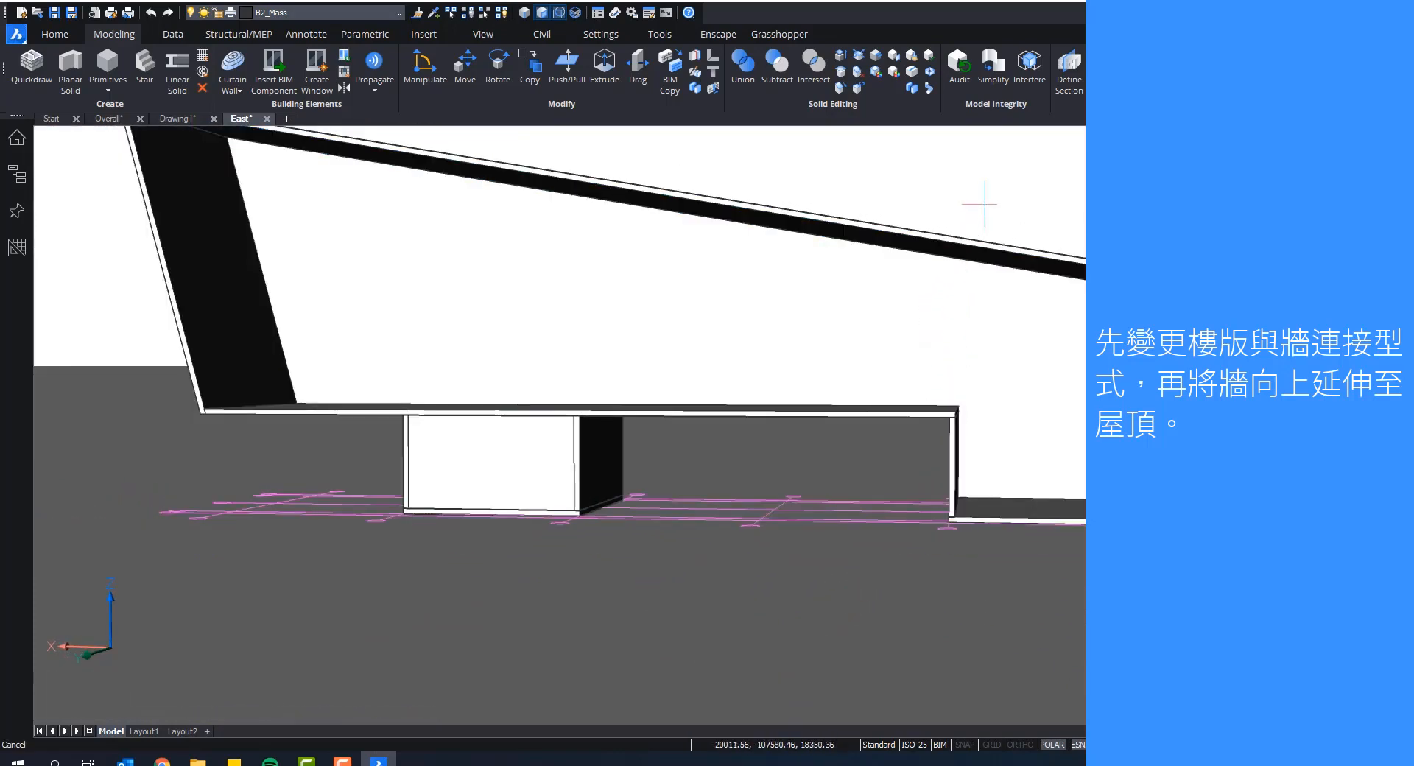
pyautogui.scroll(3, 959, 423)
pyautogui.keyDown('shift'); pyautogui.moveTo(906, 400); pyautogui.dragTo(966, 432, button='middle'); pyautogui.keyUp('shift')
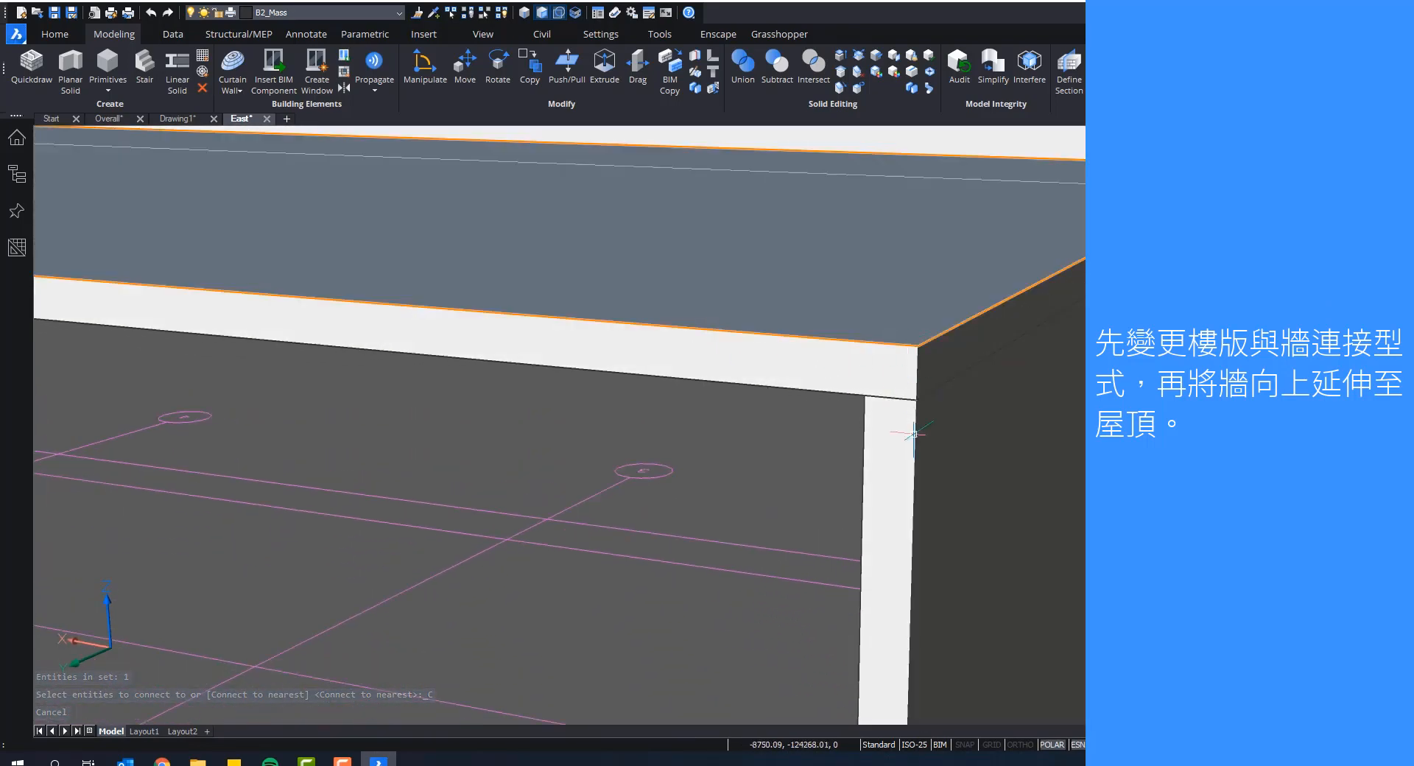
pyautogui.keyDown('shift'); pyautogui.moveTo(869, 499); pyautogui.dragTo(944, 417, button='middle'); pyautogui.keyUp('shift')
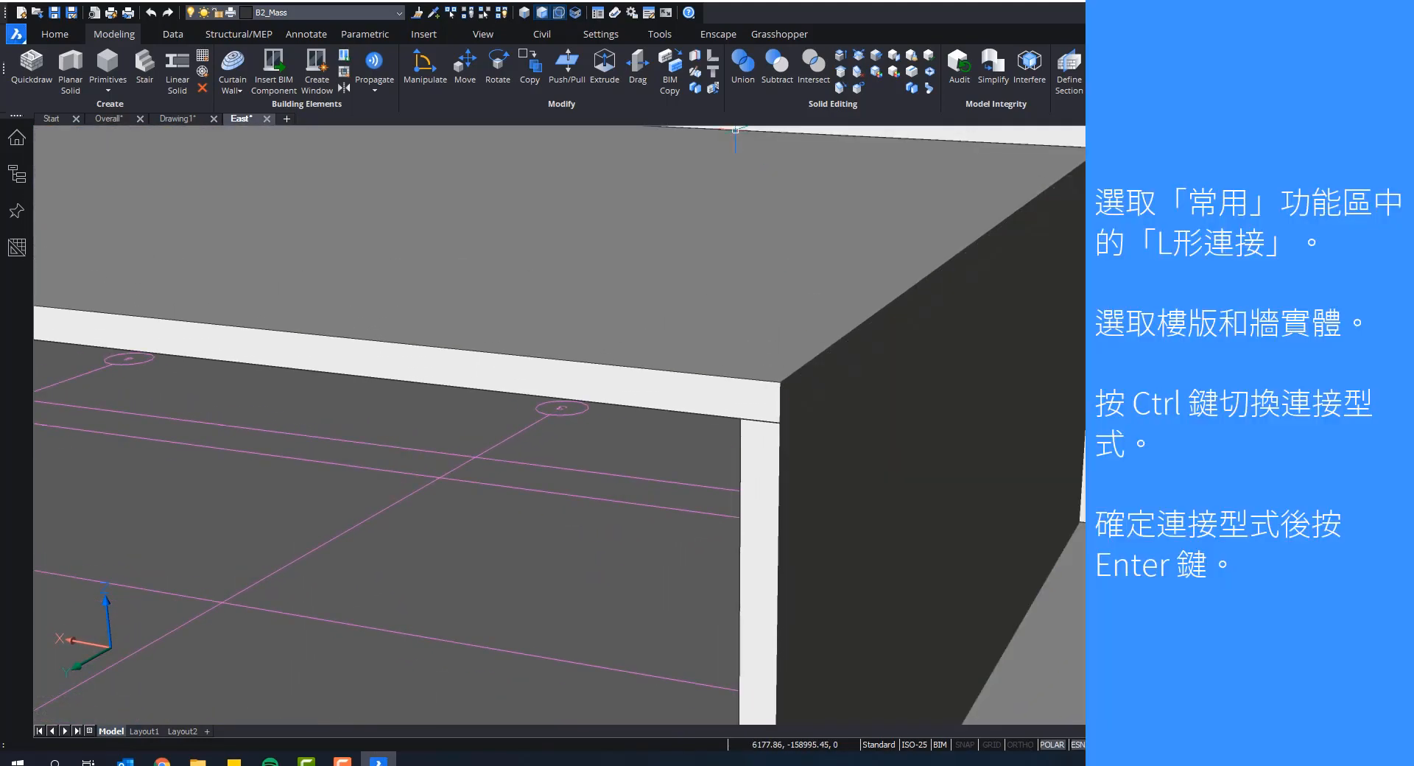
# Step: L-Connect the raised floor slab and its end wall, using the connection type where the wall runs up past the slab's end
pyautogui.click(713, 59)
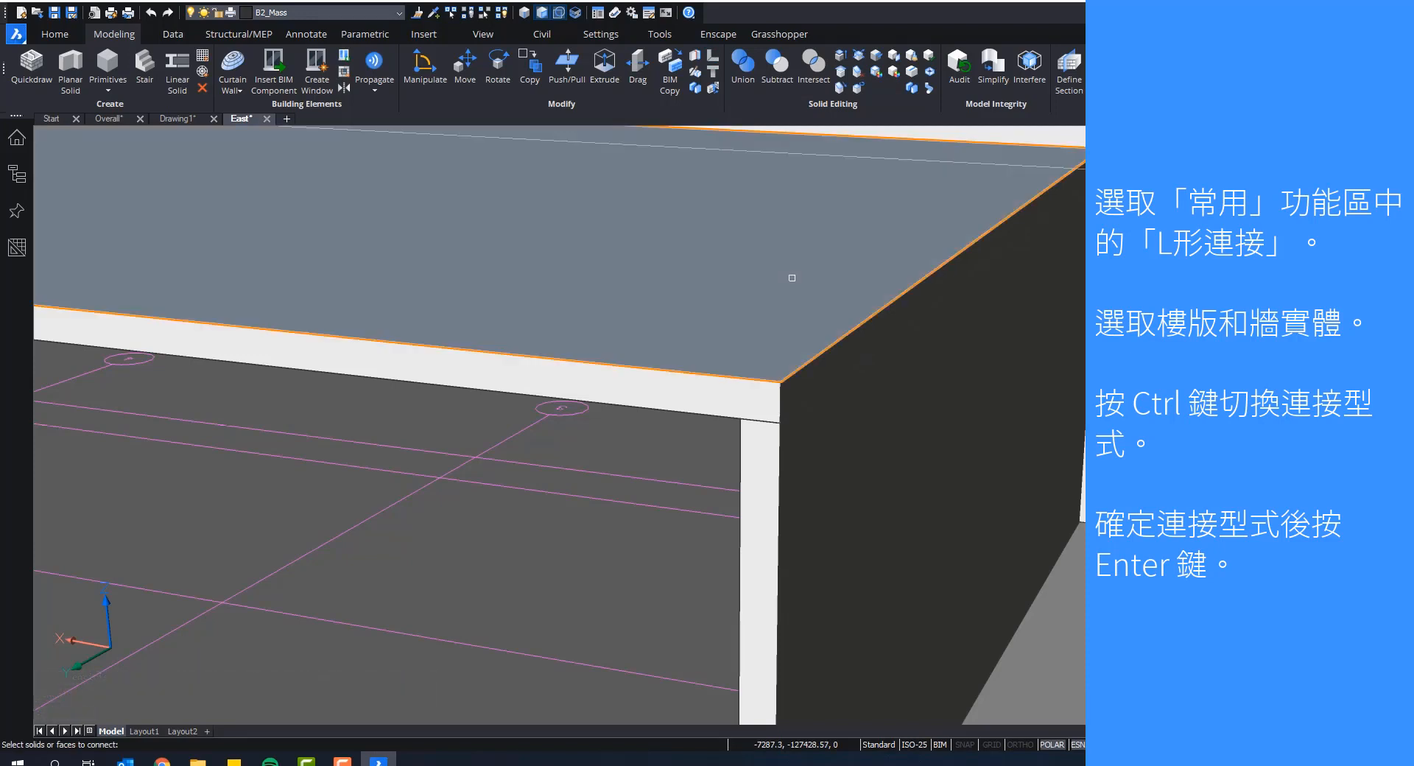
pyautogui.click(792, 278)
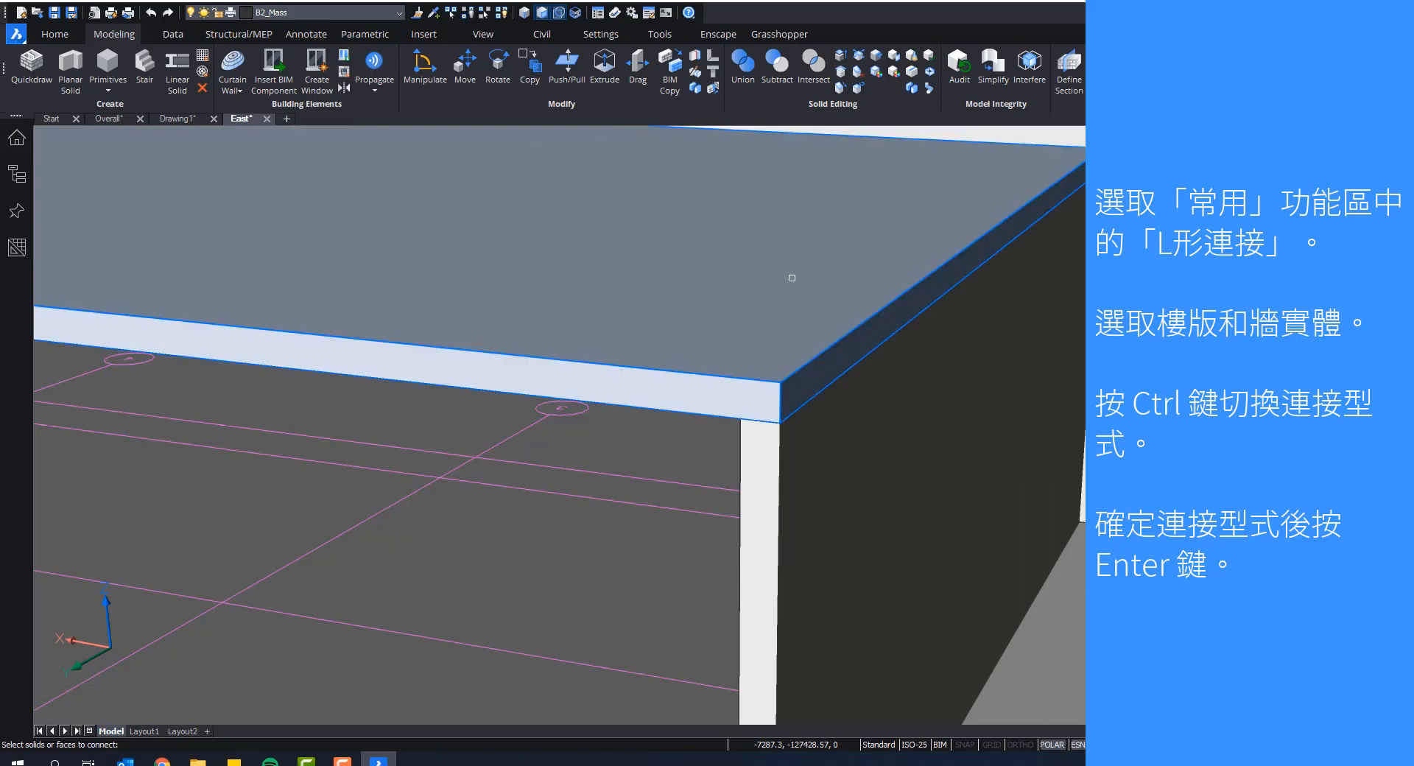
pyautogui.click(828, 452)
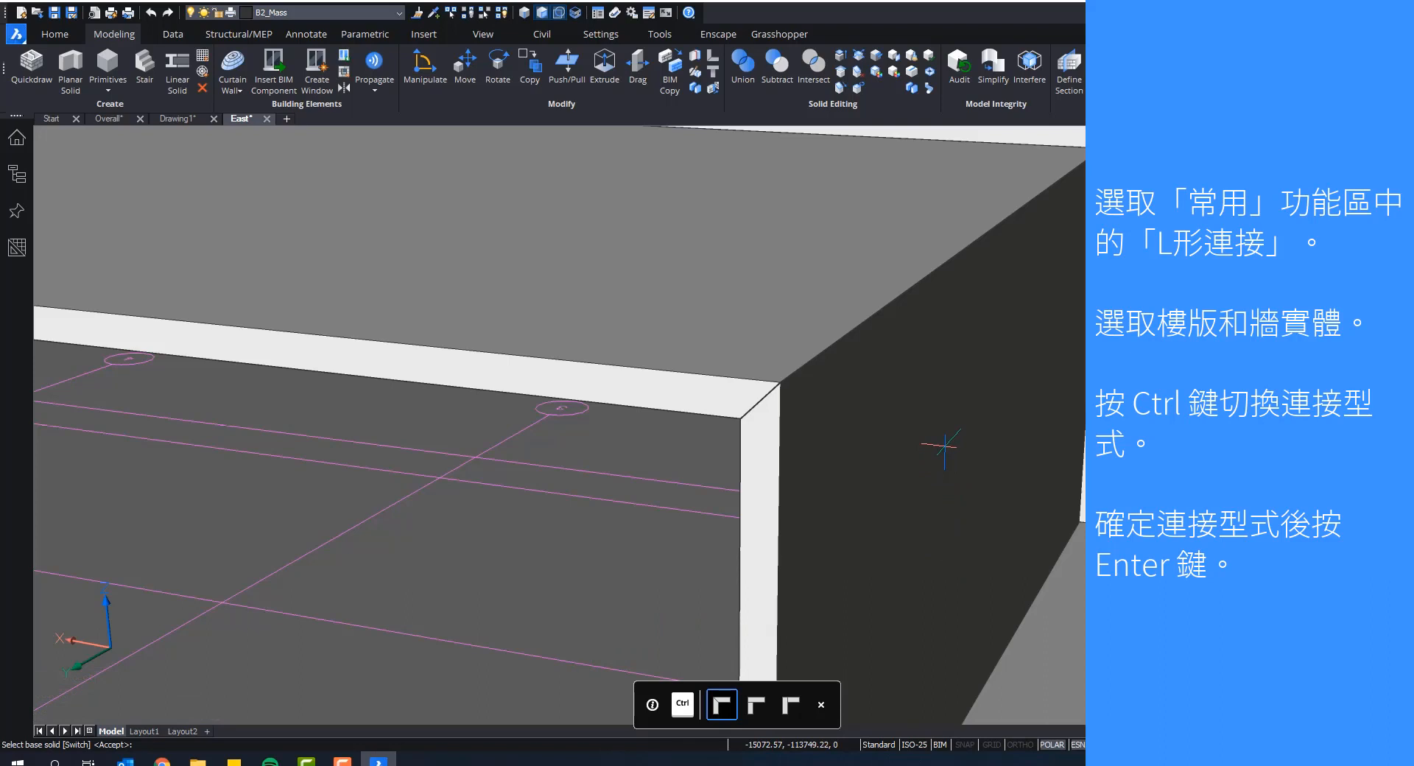
pyautogui.press('ctrl')
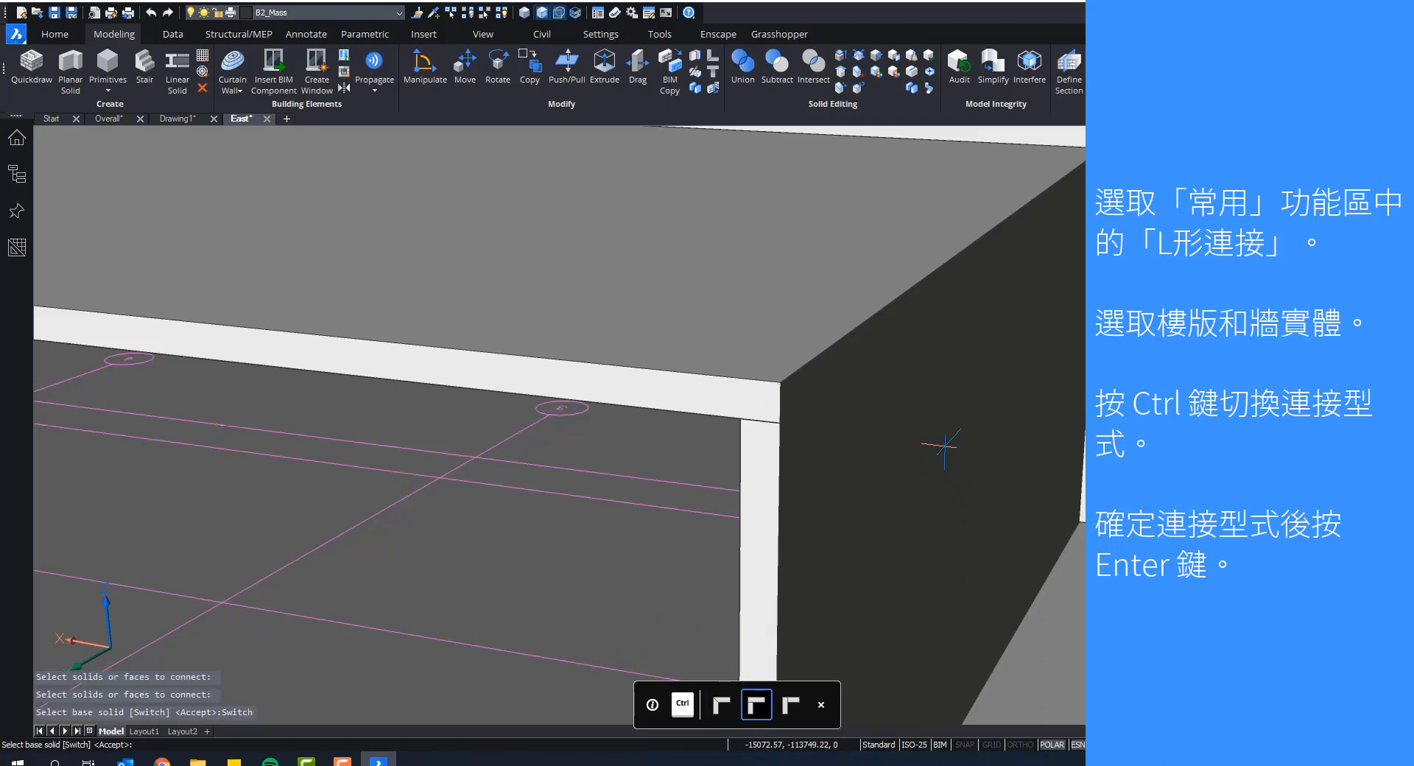
pyautogui.press('ctrl')
pyautogui.press('ctrl')
pyautogui.press('ctrl')
pyautogui.press('ctrl')
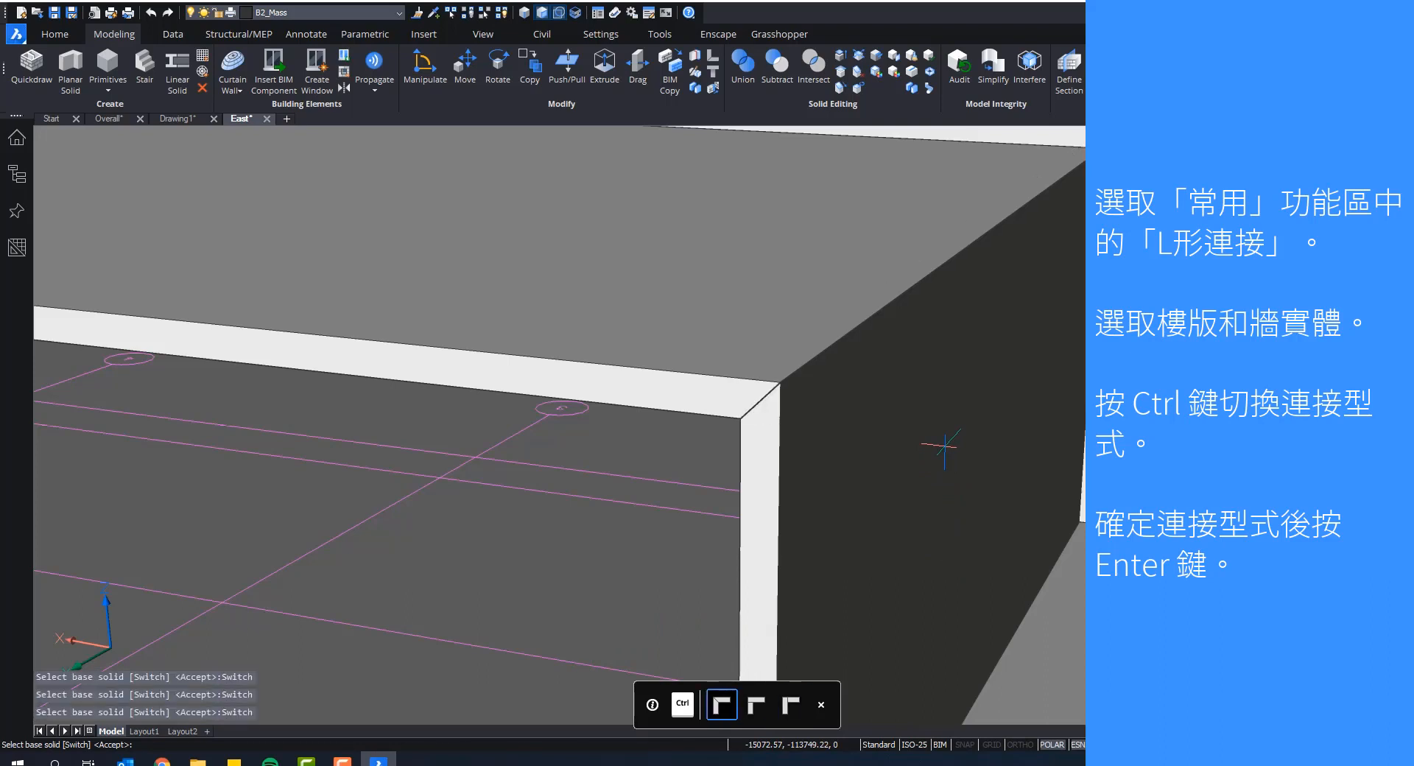
pyautogui.press('ctrl')
pyautogui.press('ctrl')
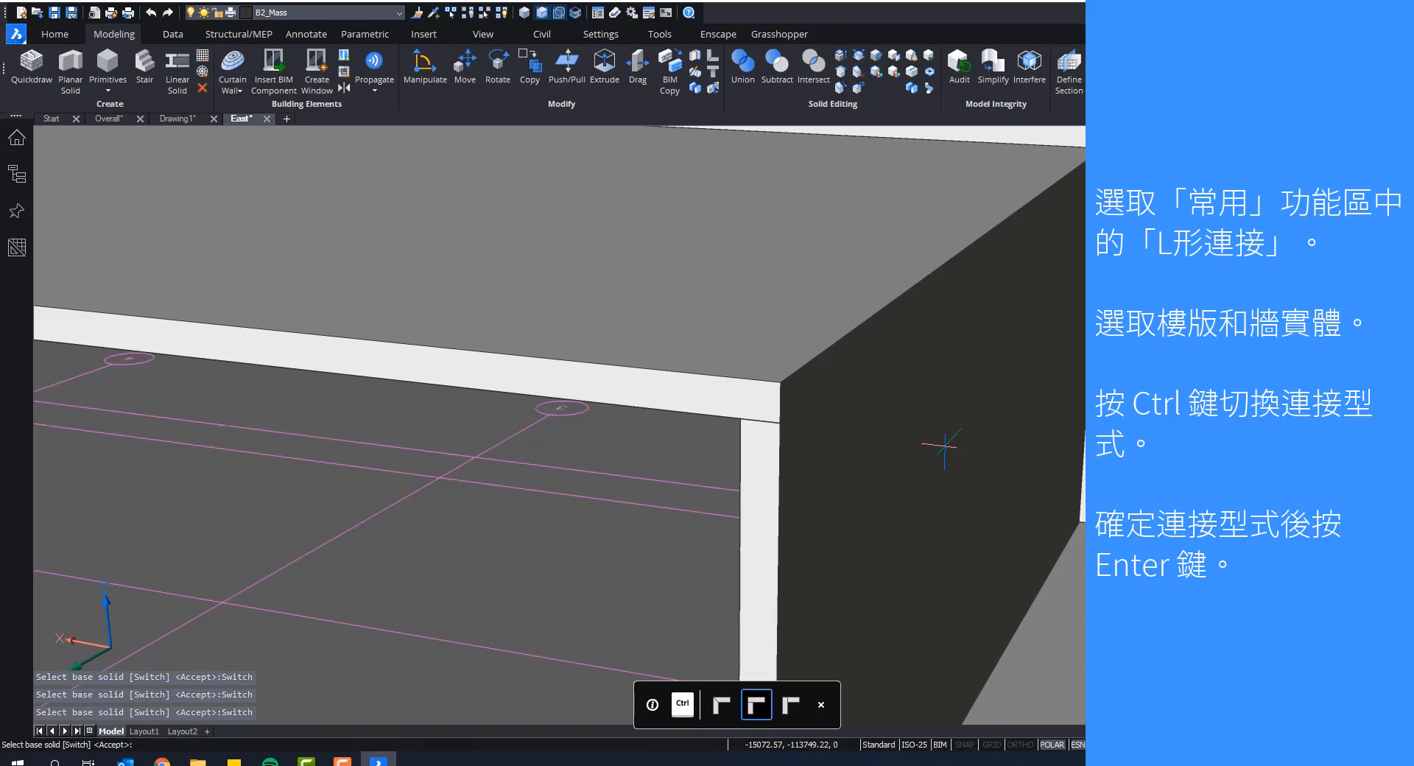
pyautogui.press('ctrl')
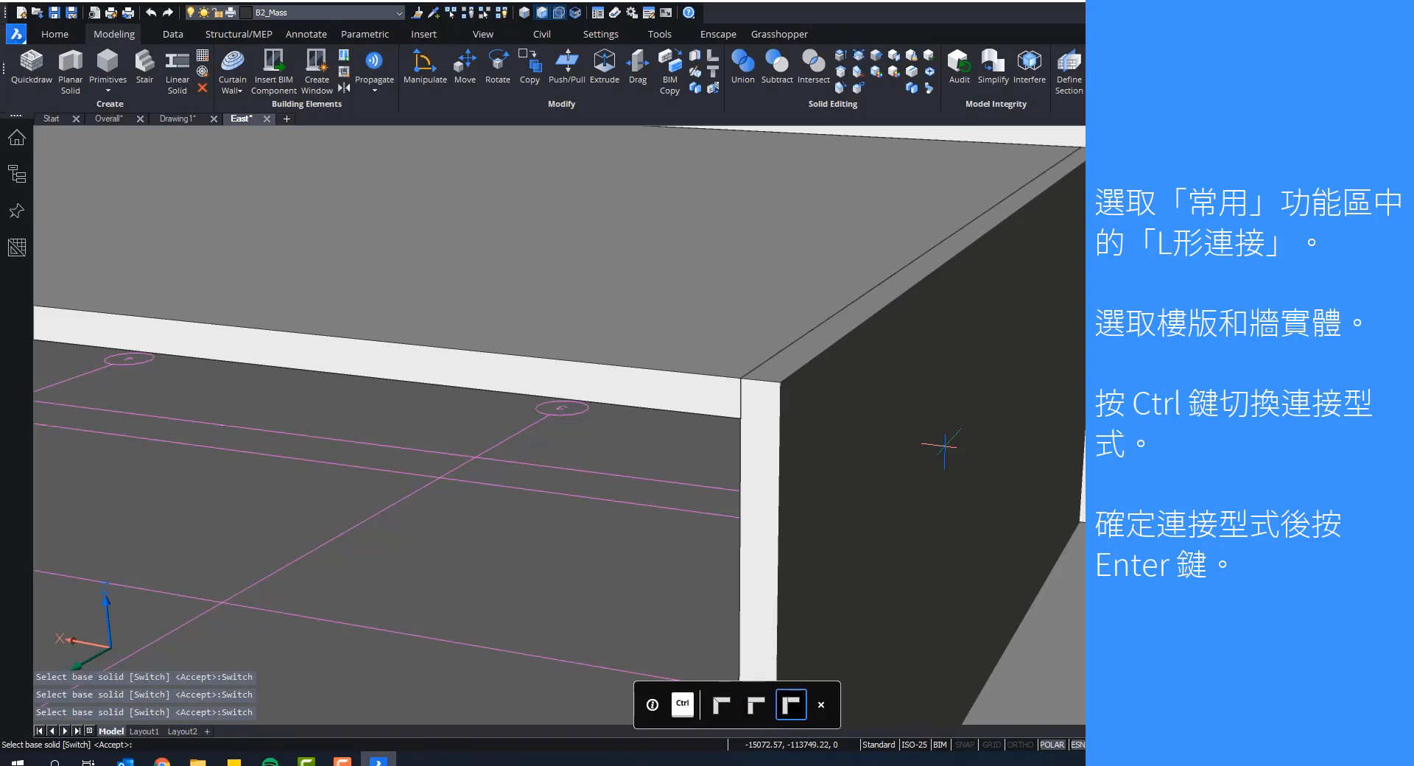
pyautogui.press('ctrl')
pyautogui.press('ctrl')
pyautogui.press('ctrl')
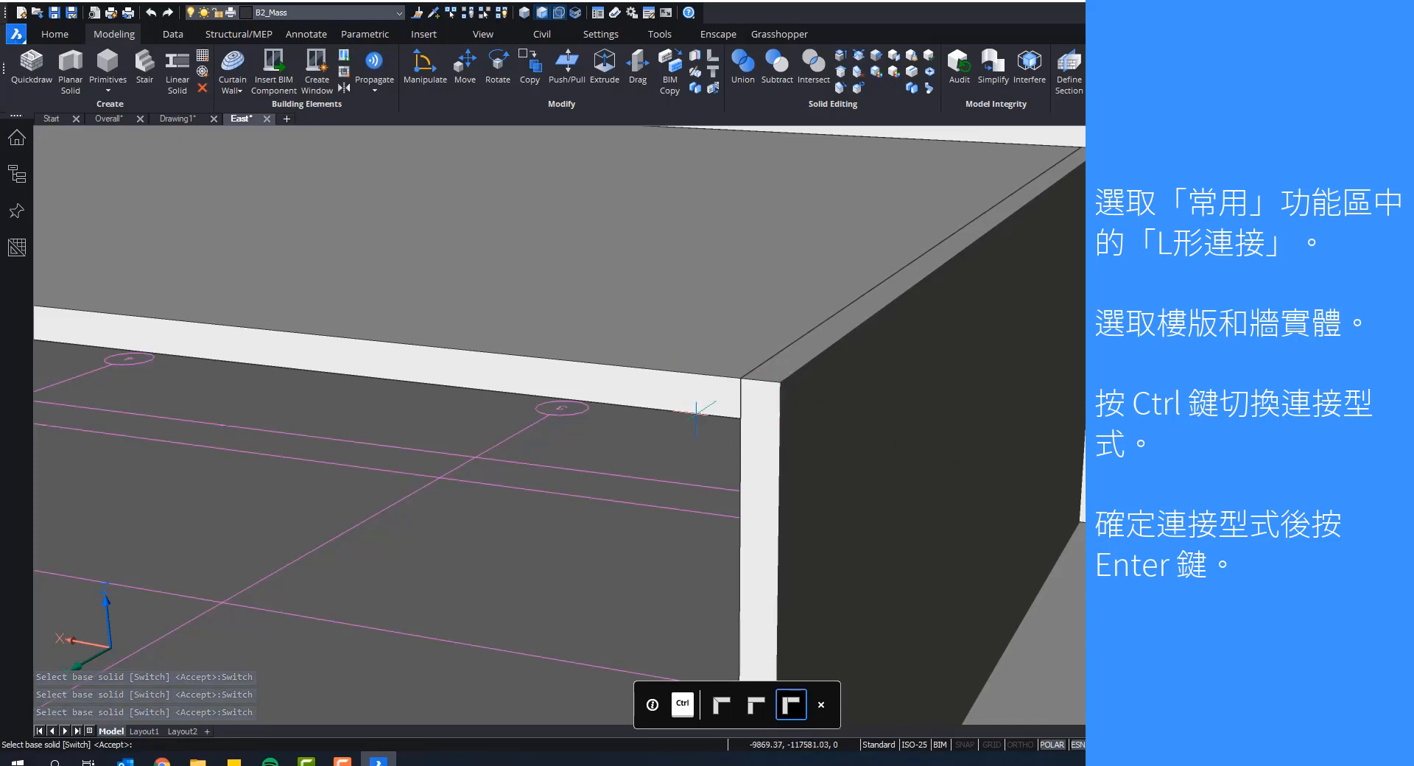
pyautogui.press('Return')
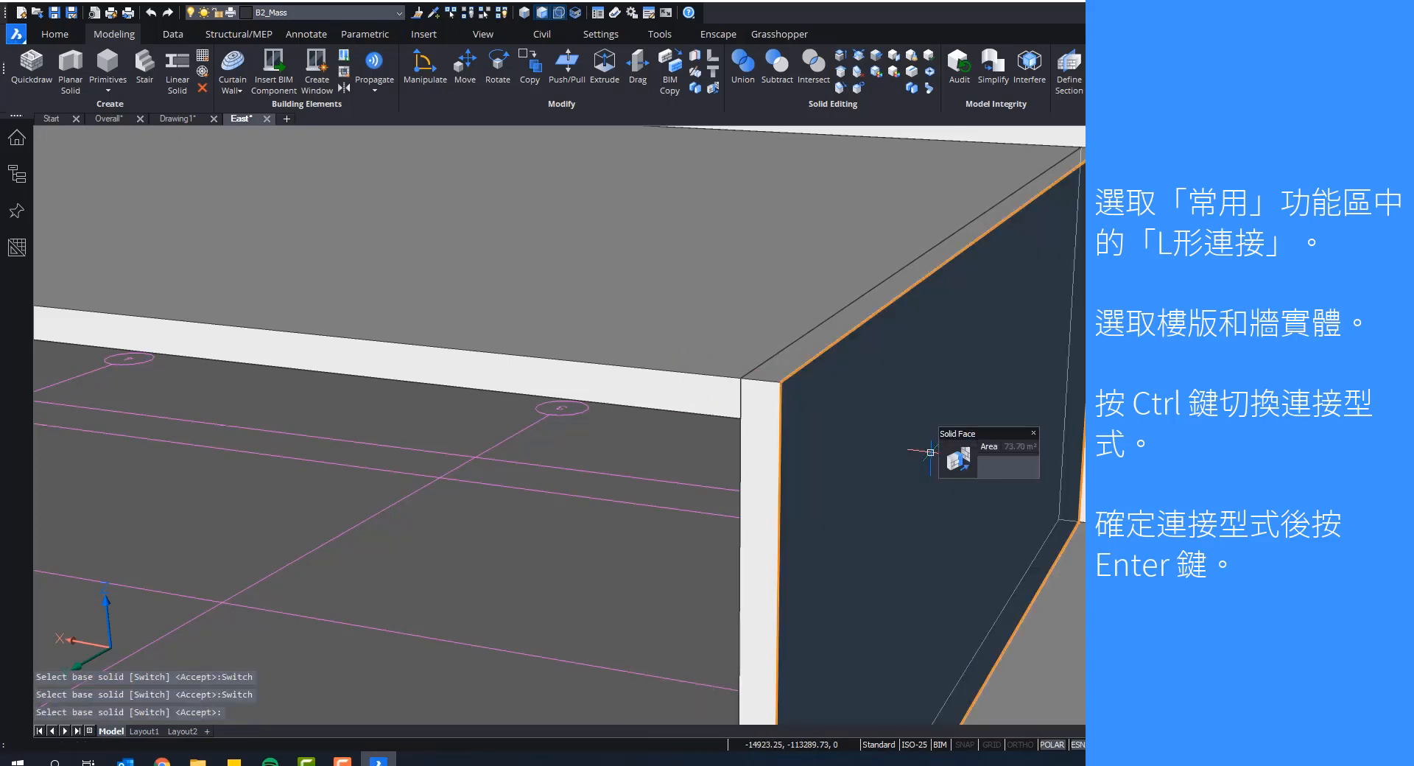
# Step: Extend the end wall up to the sloped roof by connecting its top face to nearest
pyautogui.keyDown('shift'); pyautogui.moveTo(770, 412); pyautogui.dragTo(802, 401, button='middle'); pyautogui.keyUp('shift')
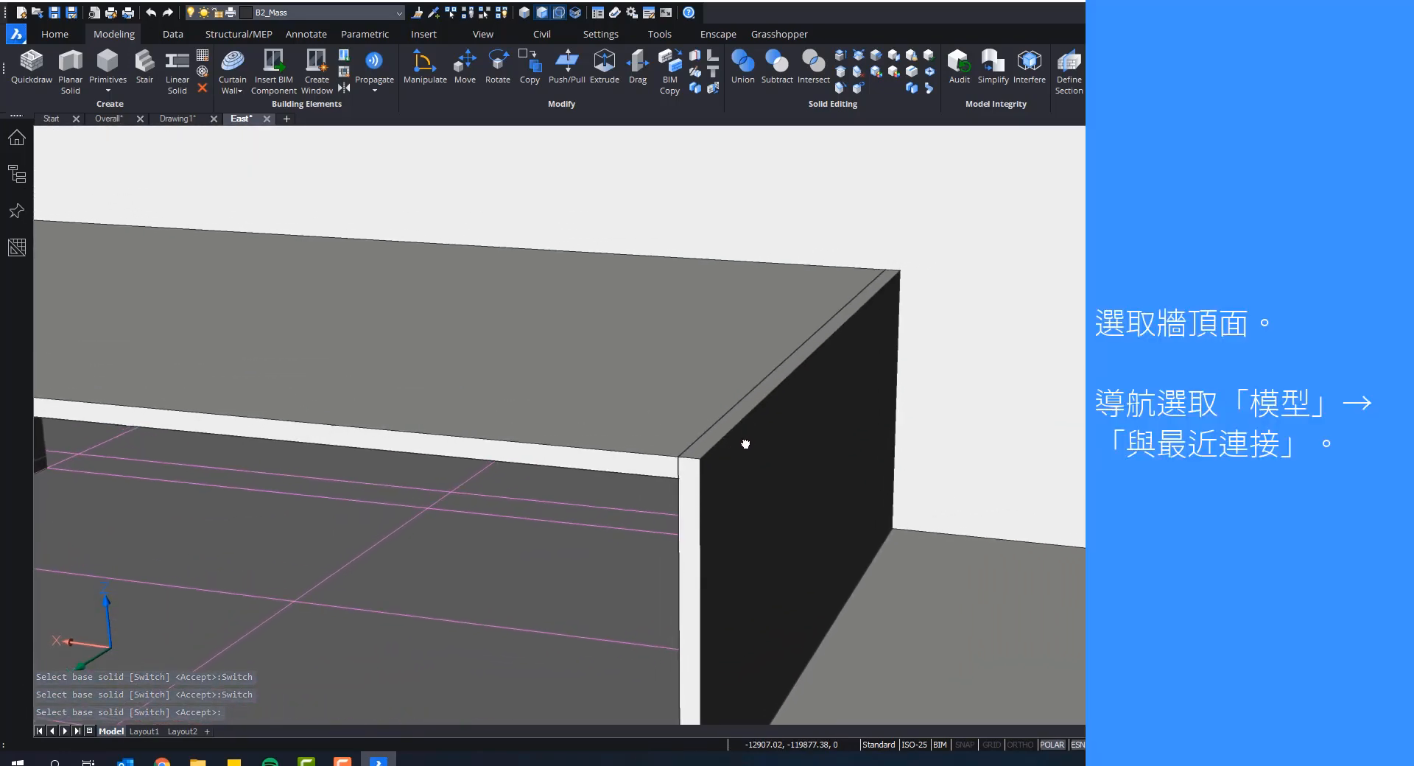
pyautogui.keyDown('shift'); pyautogui.moveTo(736, 442); pyautogui.dragTo(707, 498, button='middle'); pyautogui.keyUp('shift')
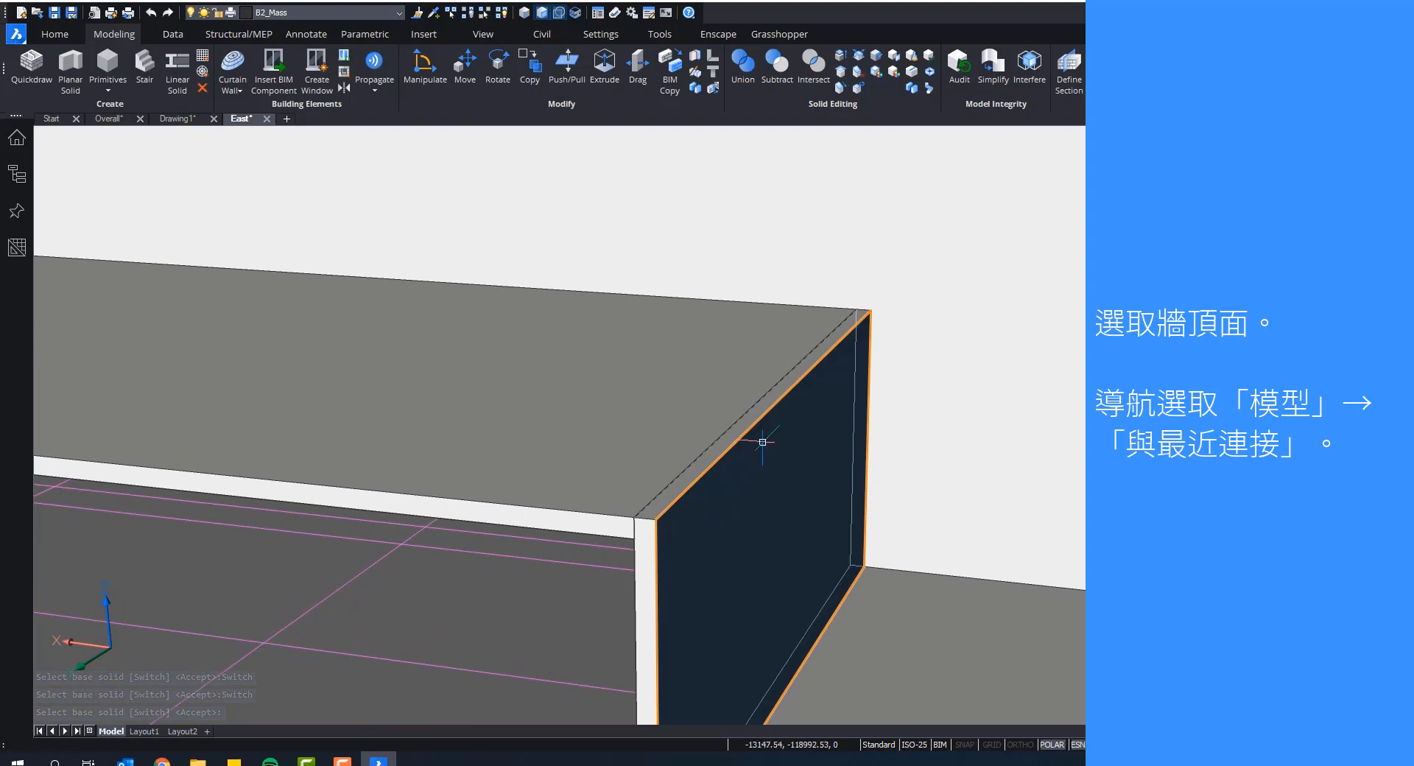
pyautogui.moveTo(756, 408)
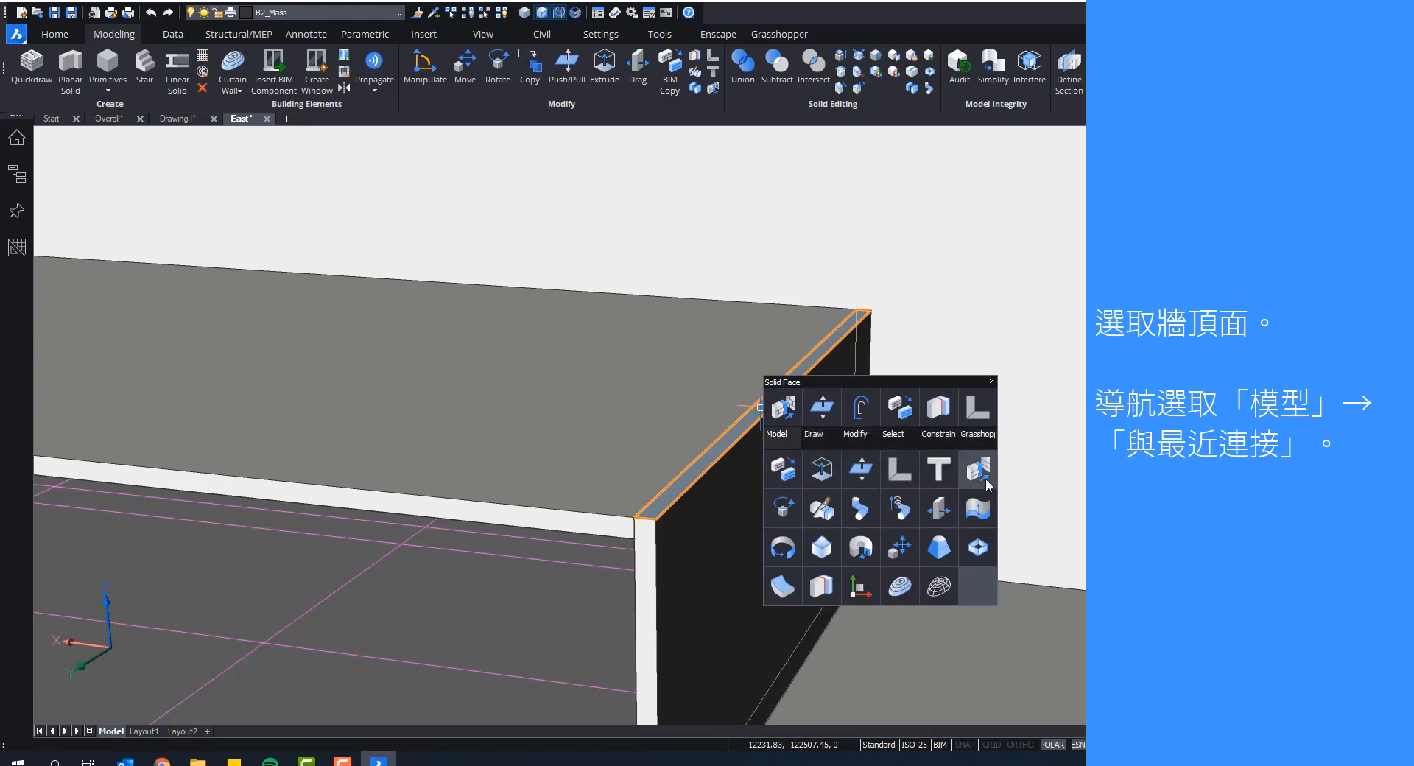
pyautogui.click(987, 482)
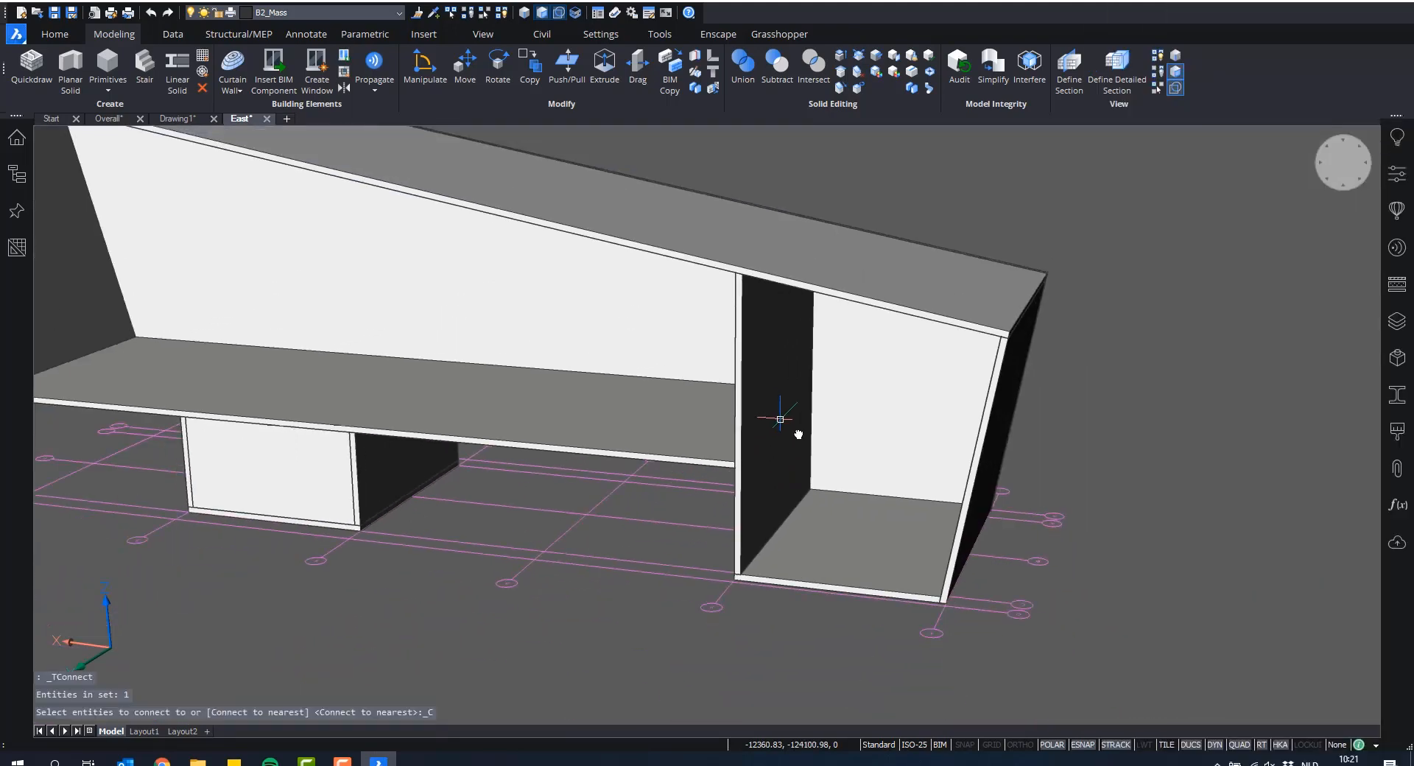
# Step: Inspect the whole building from several sides, including the extended wall, the raised floor slab and the roof
pyautogui.scroll(-2, 879, 456)
pyautogui.moveTo(798, 434); pyautogui.dragTo(855, 464, button='middle')
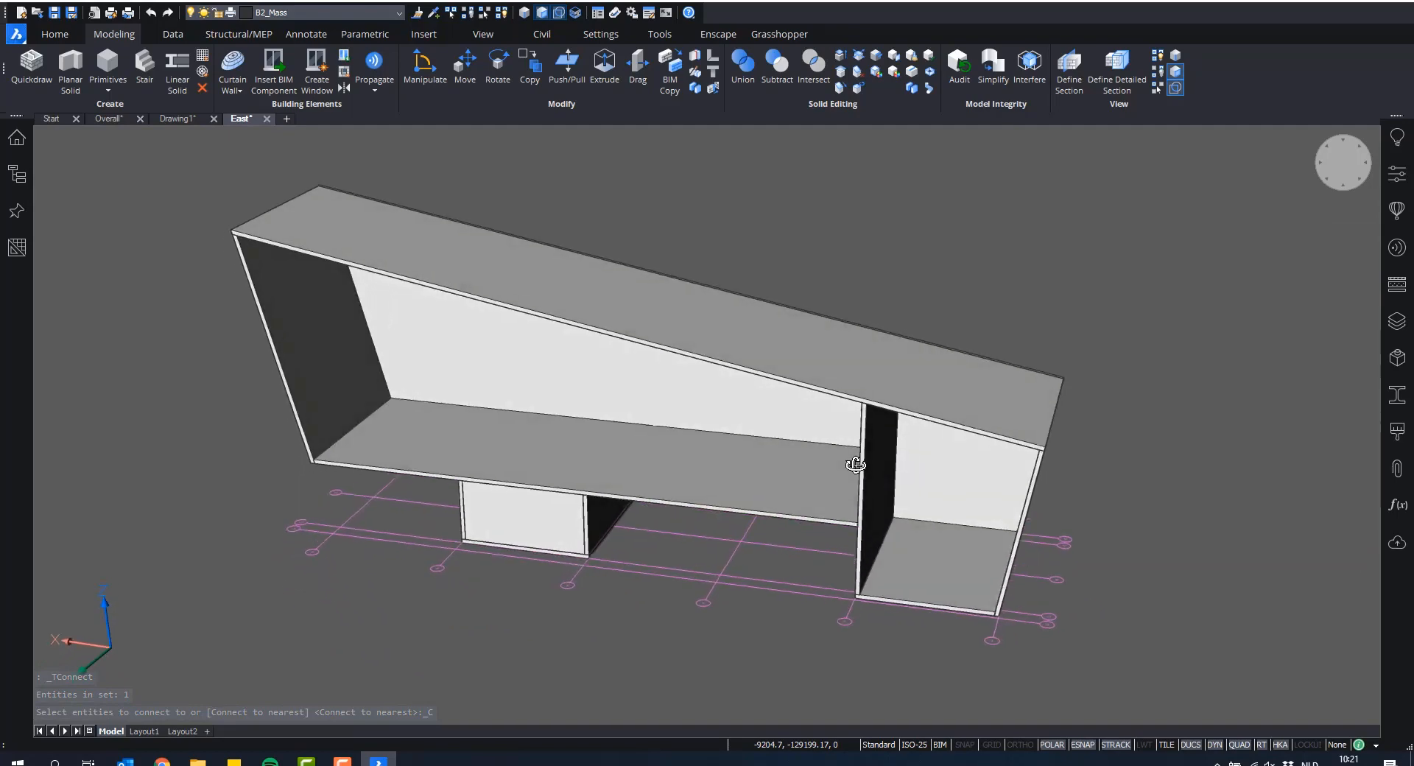
pyautogui.moveTo(686, 452); pyautogui.dragTo(810, 452, button='middle')
pyautogui.scroll(2, 763, 446)
pyautogui.moveTo(685, 457)
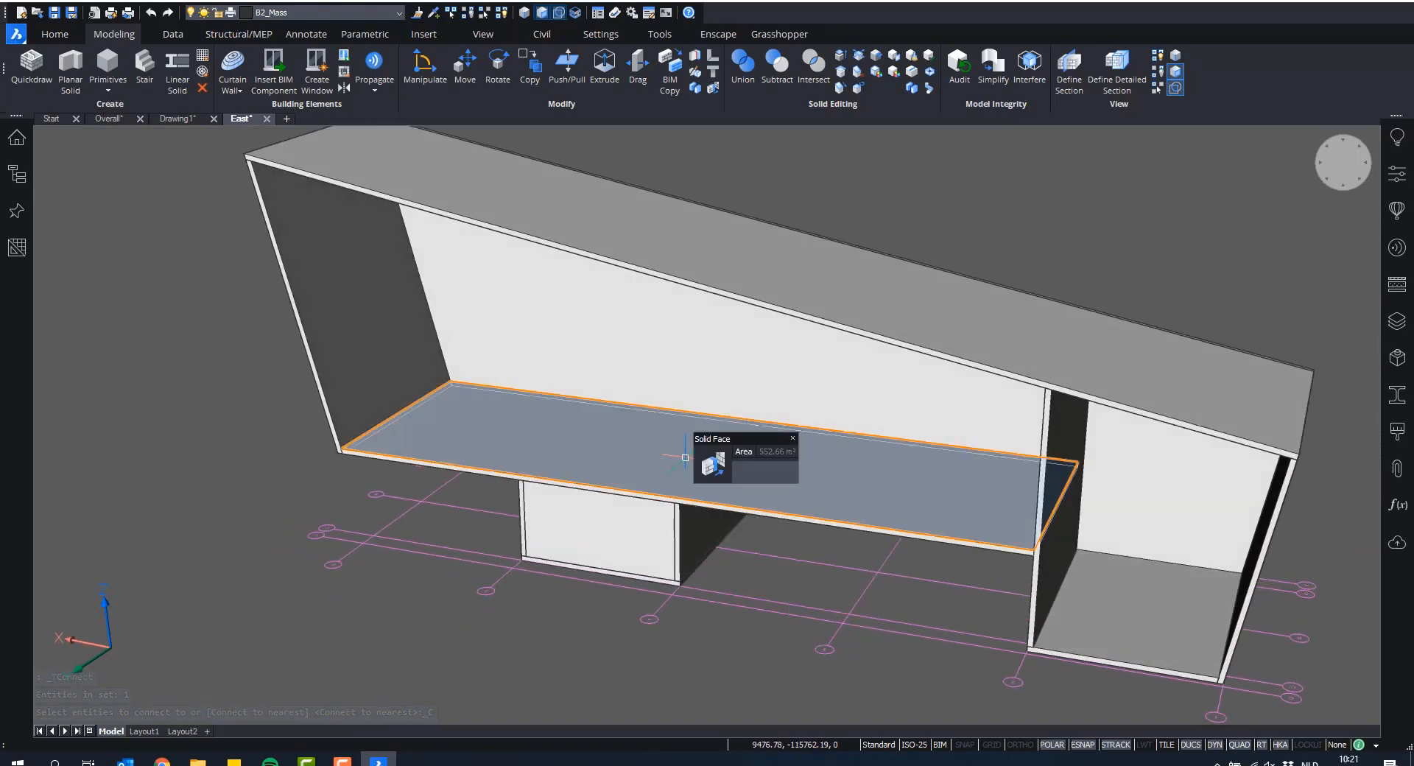
pyautogui.scroll(-2, 685, 458)
pyautogui.keyDown('shift'); pyautogui.moveTo(656, 442); pyautogui.dragTo(861, 457, button='middle'); pyautogui.keyUp('shift')
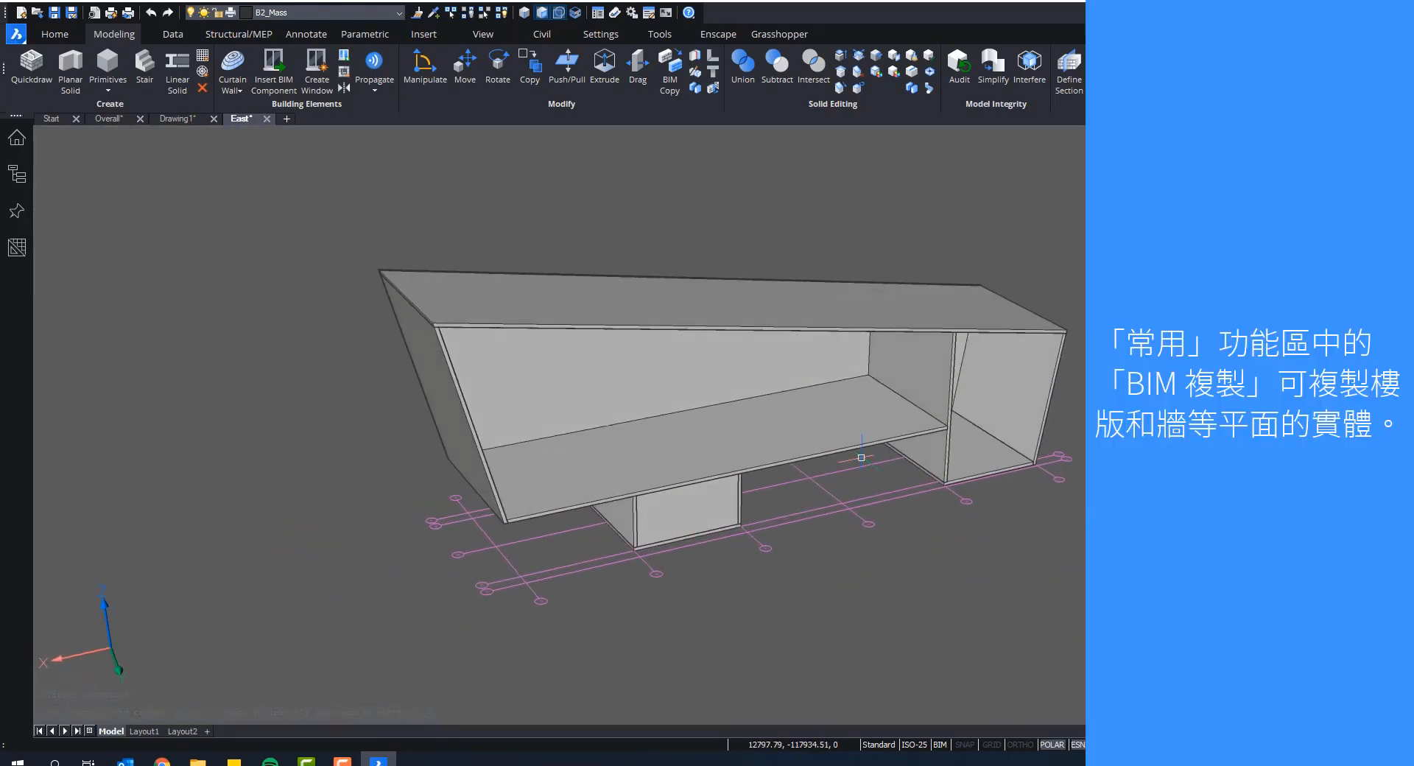
pyautogui.scroll(2, 965, 522)
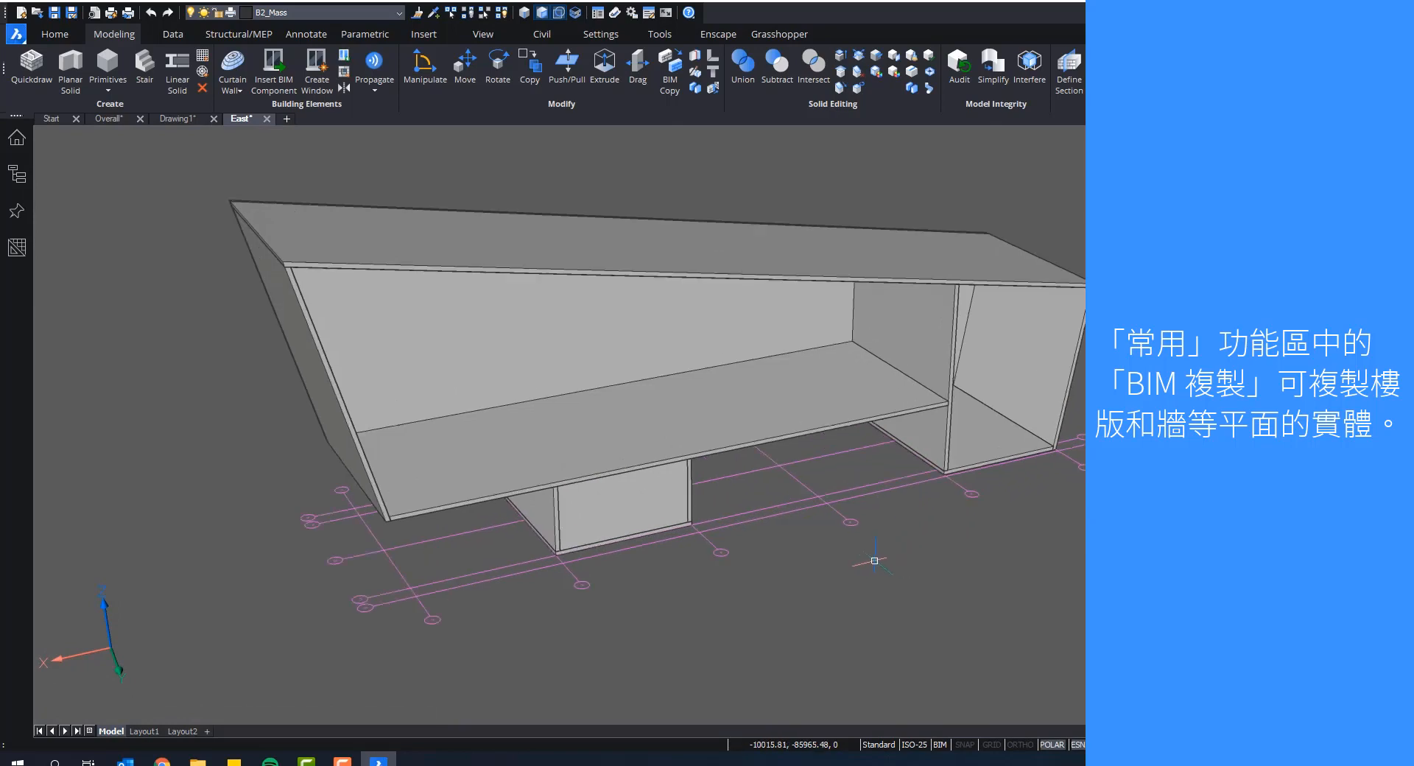
pyautogui.scroll(-2, 911, 596)
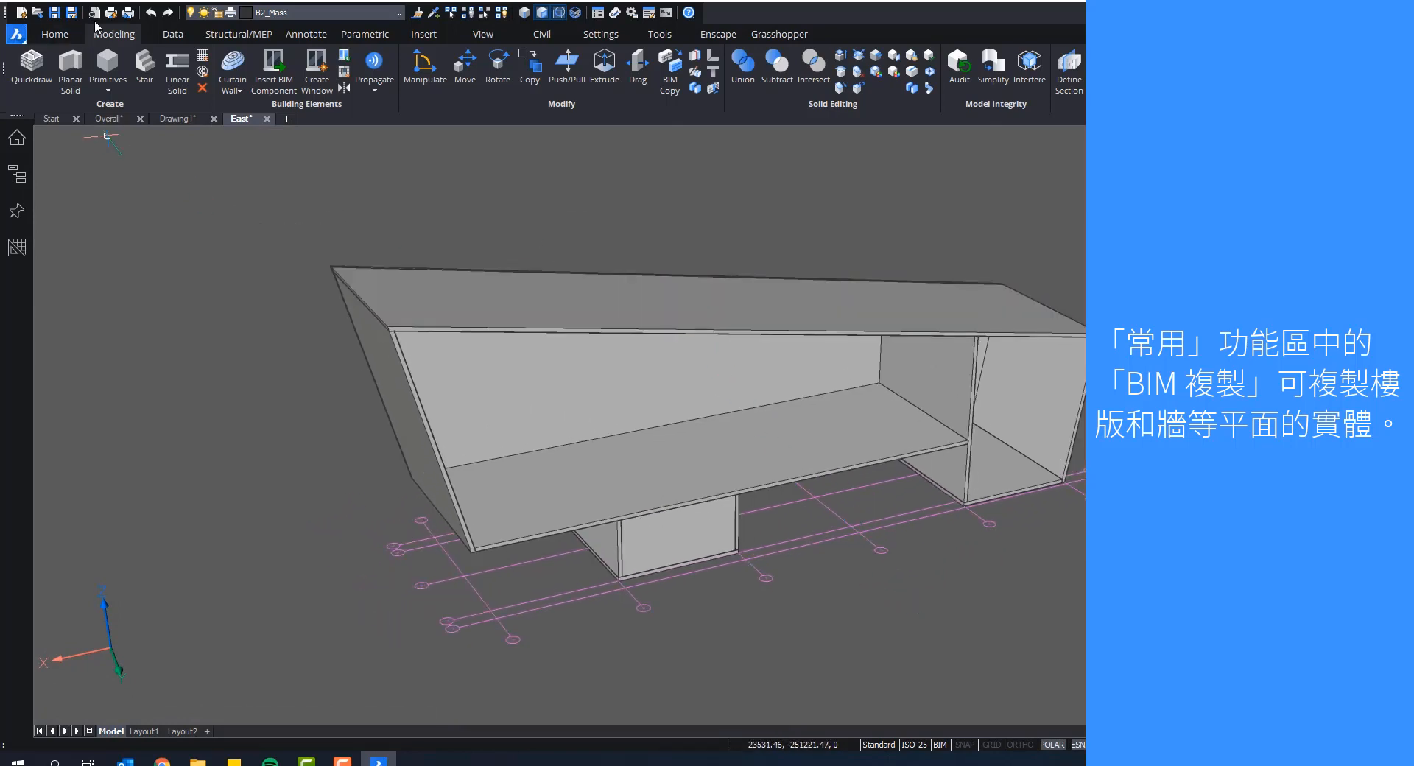
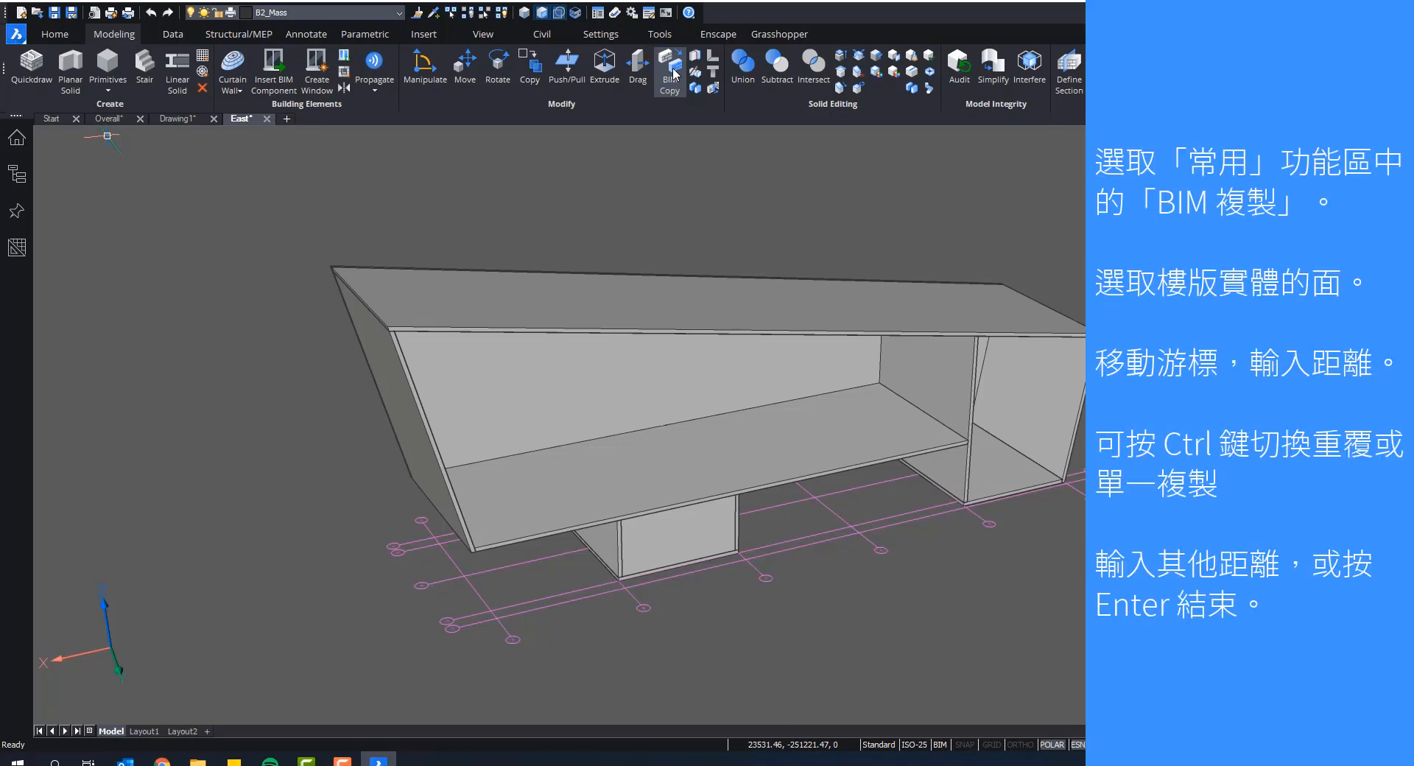
# Step: Create a copy of the raised floor slab 4000 mm above it with BIM Copy
pyautogui.click(673, 71)
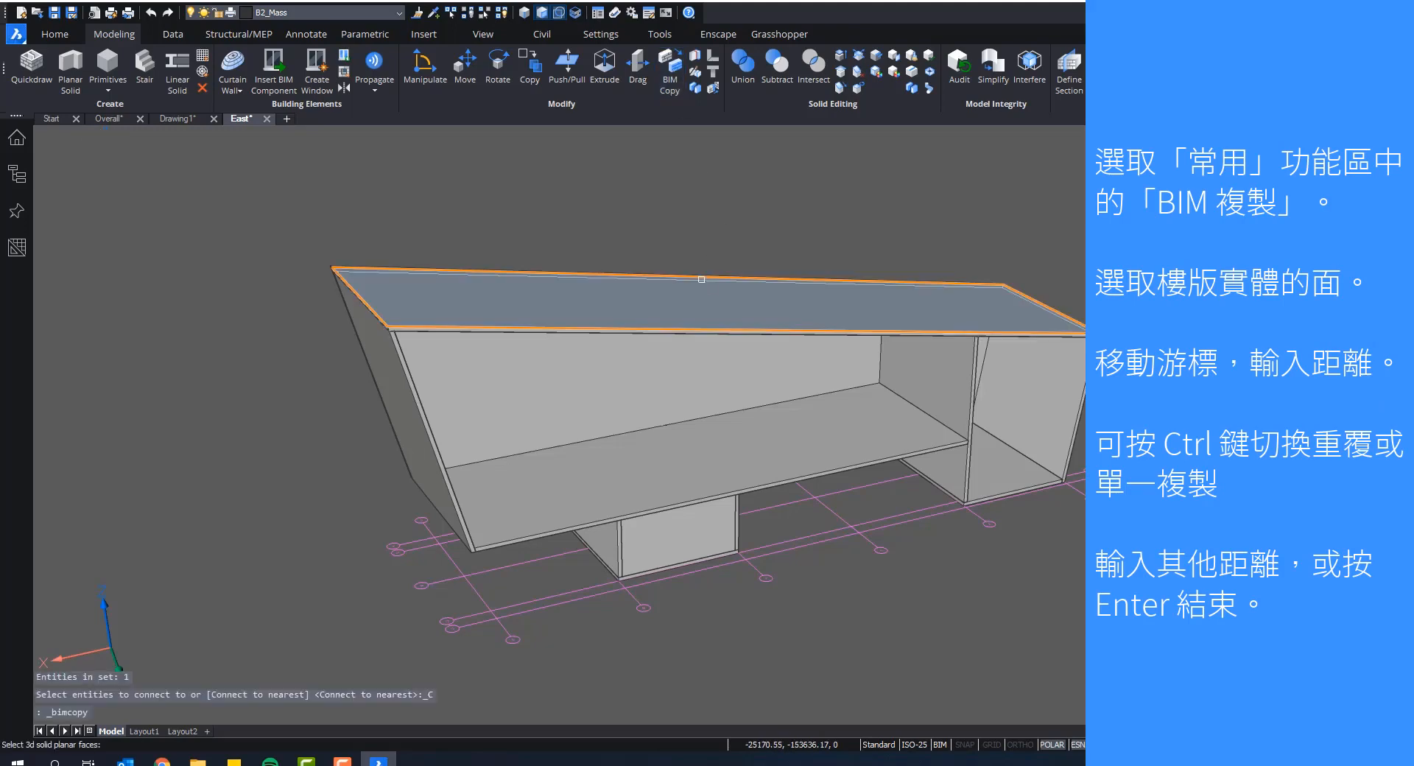
pyautogui.moveTo(717, 184); pyautogui.dragTo(727, 177, button='middle')
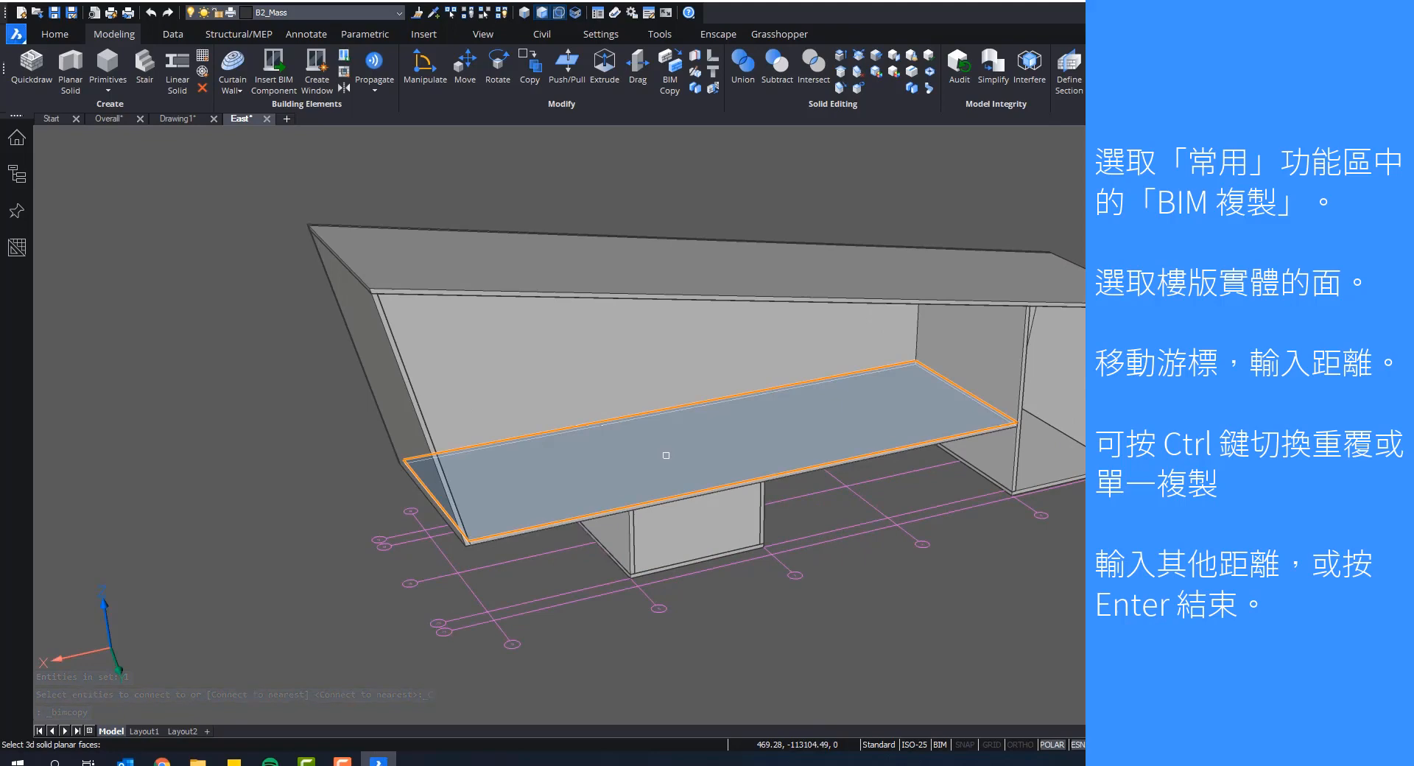
pyautogui.click(751, 449)
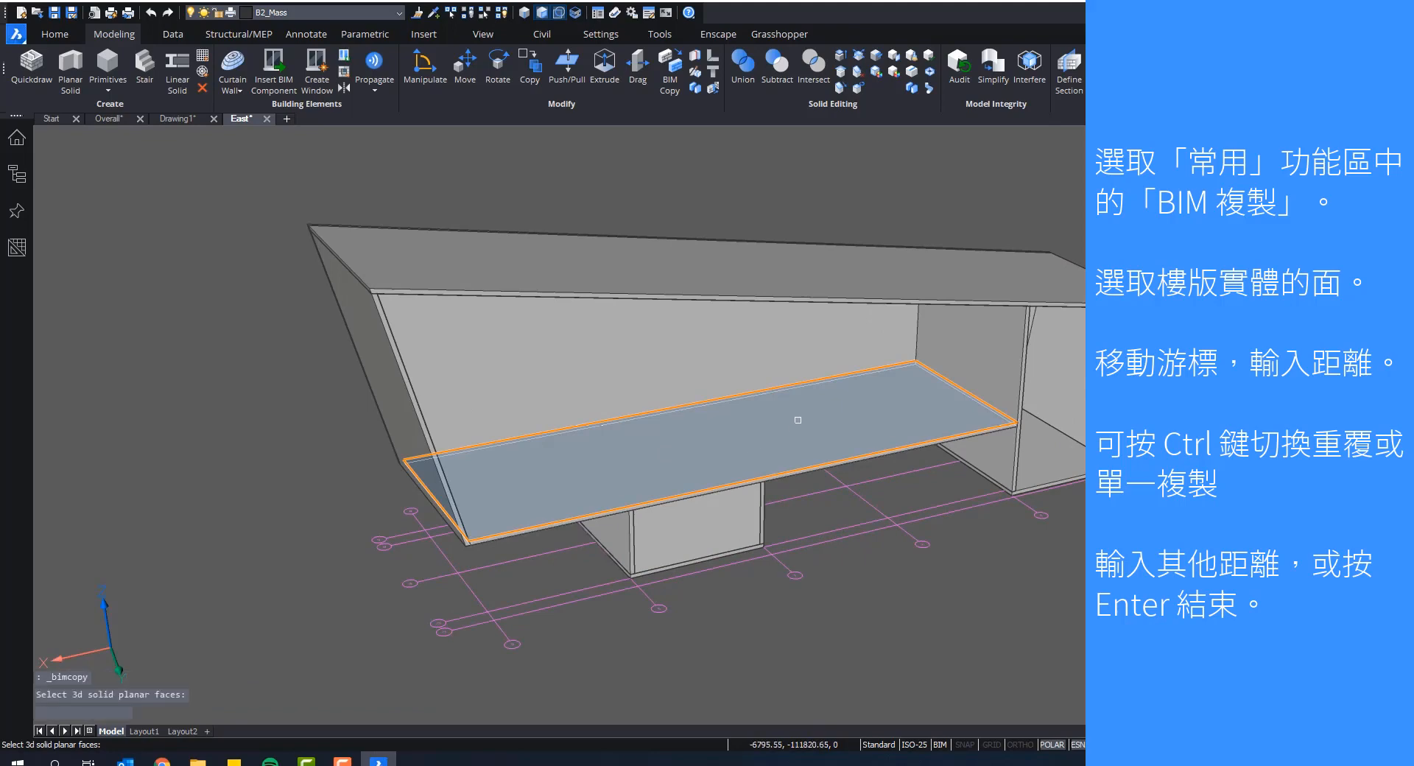
pyautogui.press('Return')
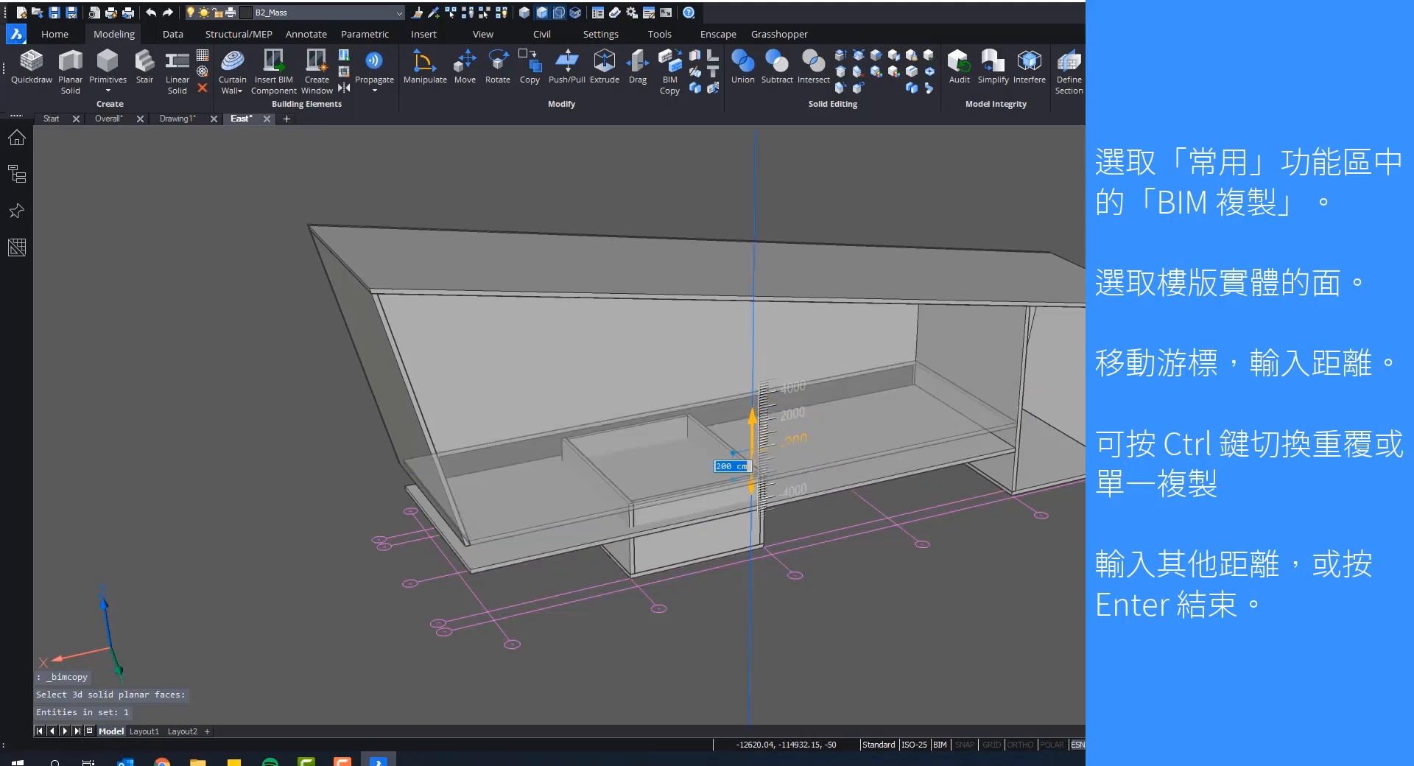
pyautogui.press('ctrl')
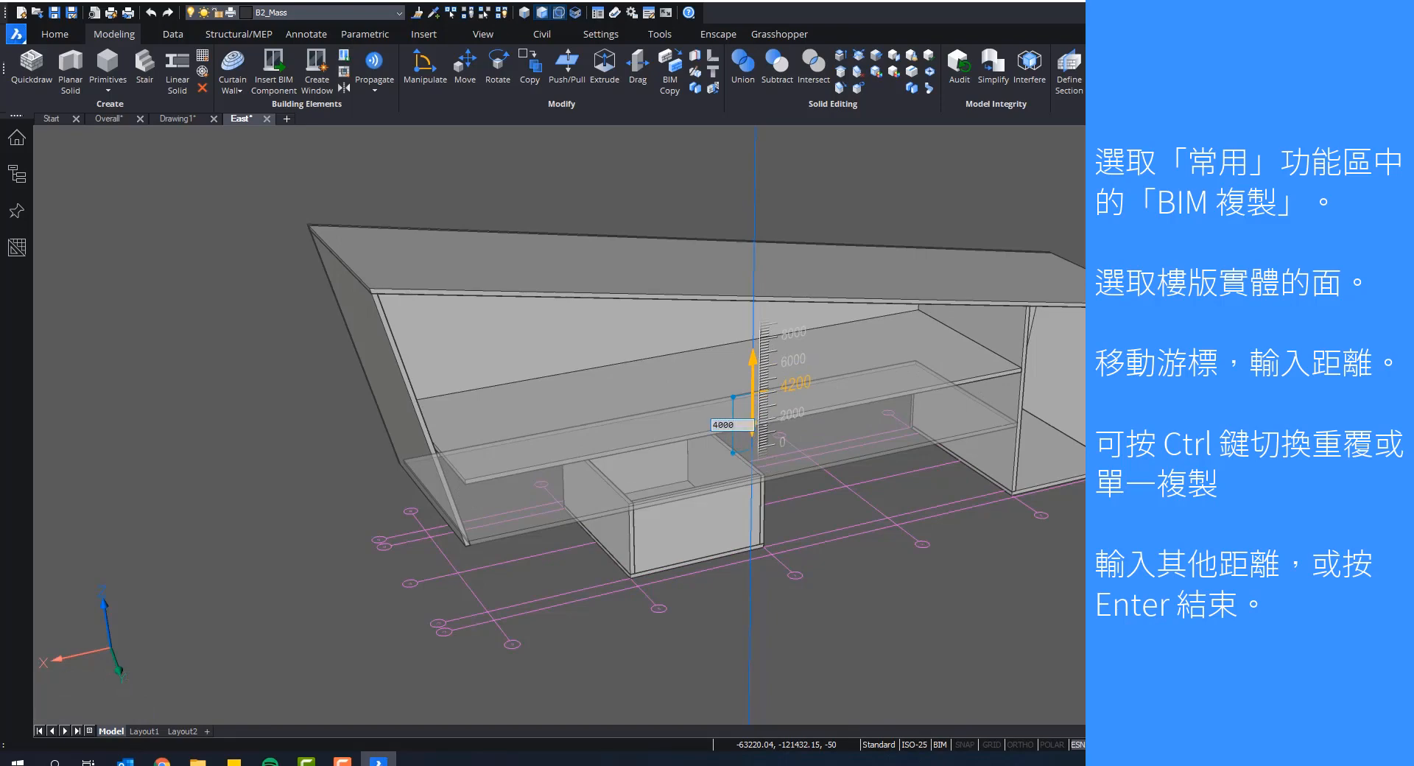
pyautogui.press('Return')
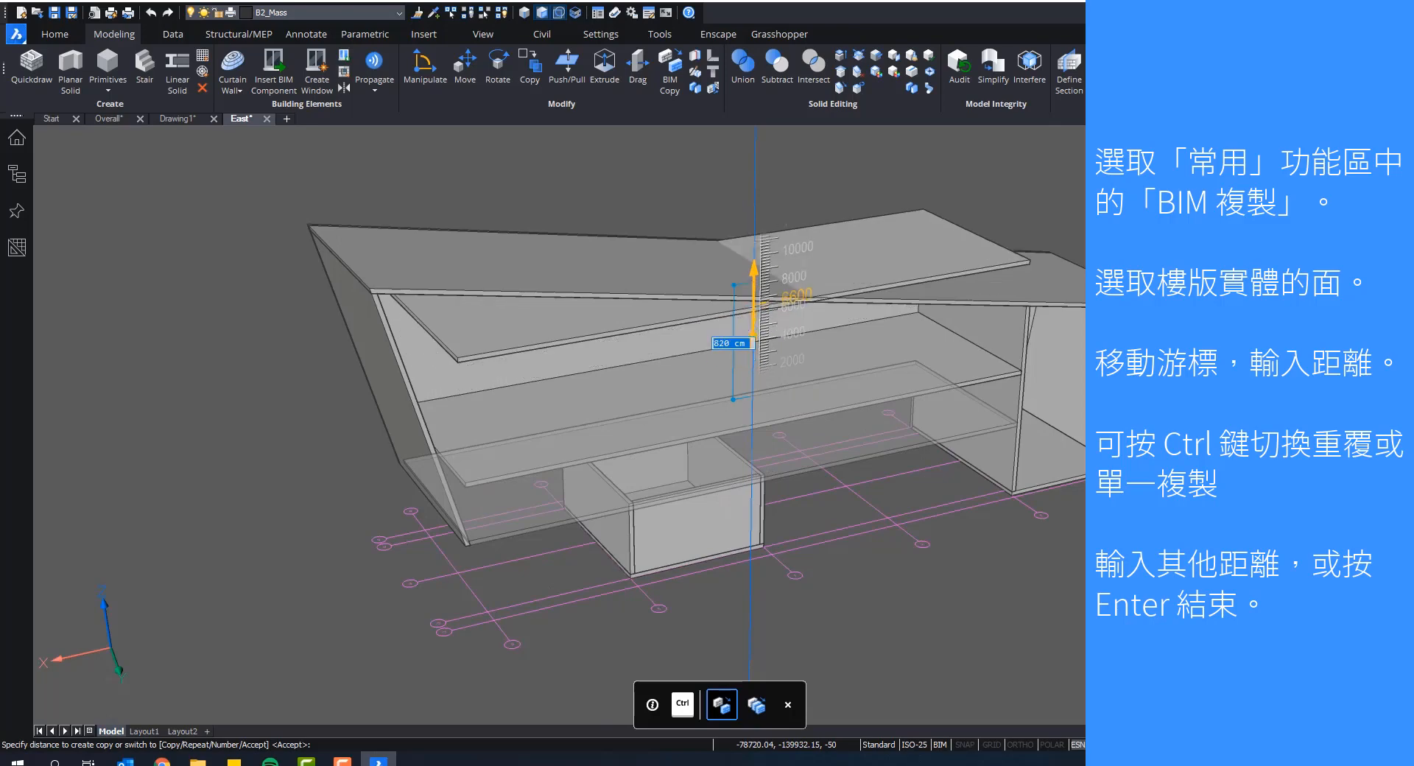
# Step: Add another slab copy 400 cm above the first one in Repeat mode and finish the BIM copy
pyautogui.press('ctrl')
pyautogui.scroll(-3, 697, 377)
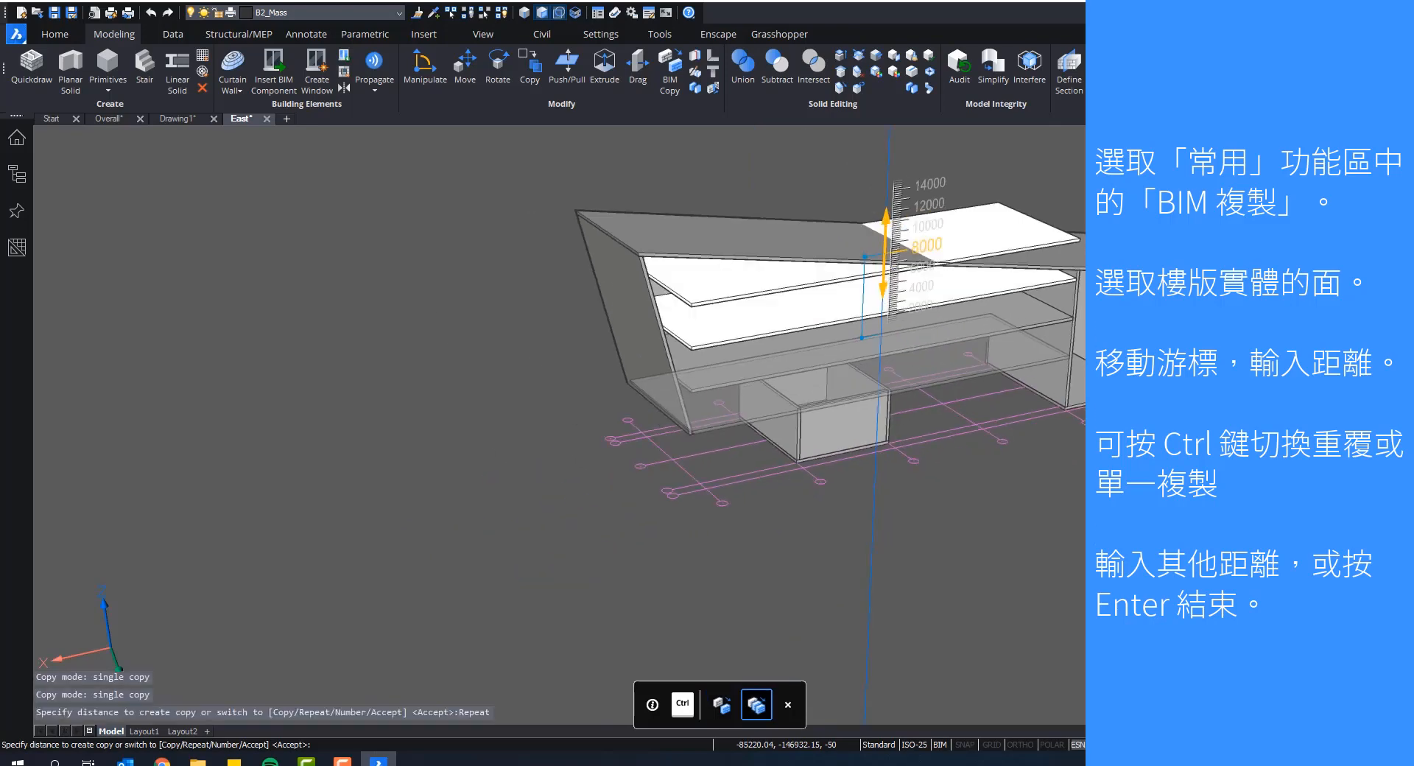
pyautogui.moveTo(886, 254); pyautogui.dragTo(839, 367, button='middle')
pyautogui.scroll(-2, 838, 366)
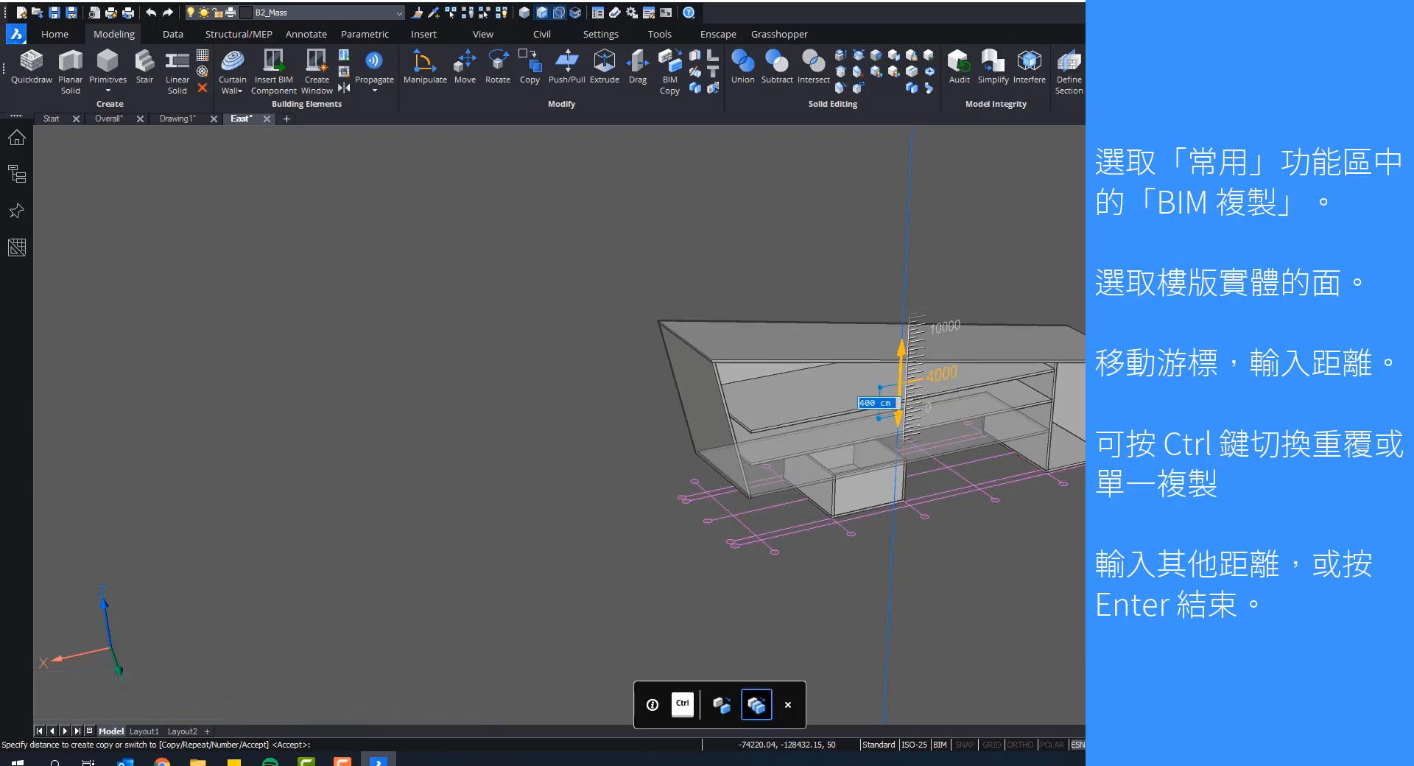
pyautogui.press('ctrl')
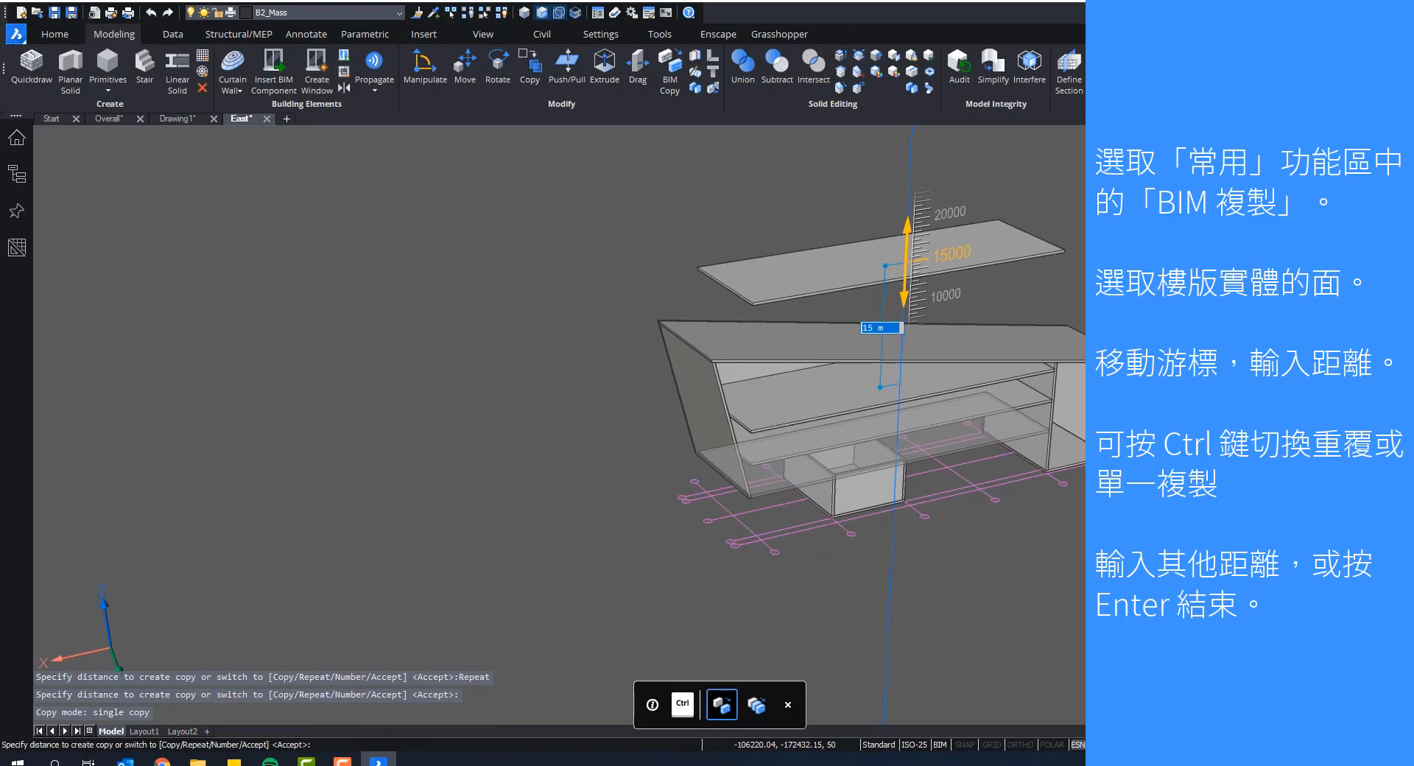
pyautogui.press('Return')
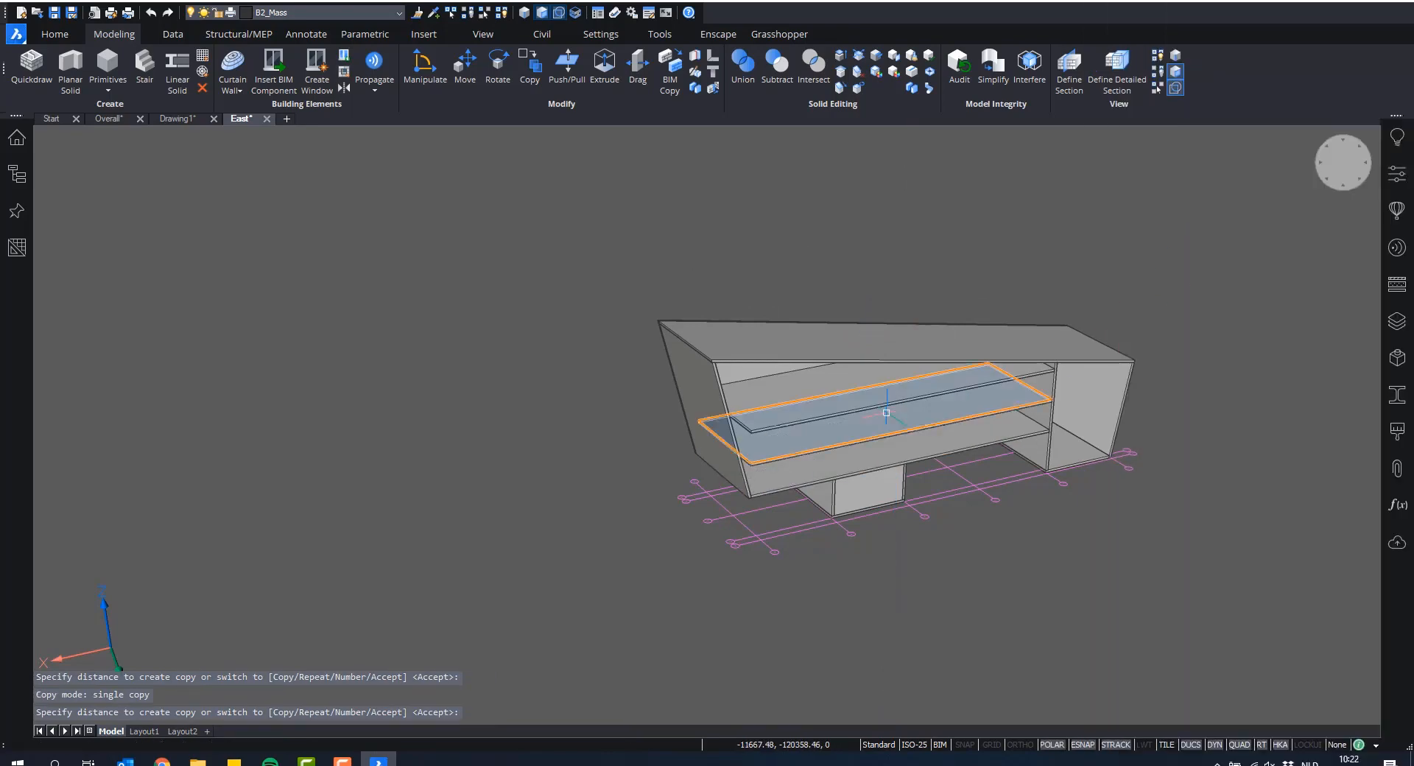
# Step: Connect the end faces of the two copied floor slabs to the sloping end wall using Connect to nearest
pyautogui.keyDown('shift'); pyautogui.moveTo(855, 401); pyautogui.dragTo(808, 511, button='middle'); pyautogui.keyUp('shift')
pyautogui.scroll(5, 580, 503)
pyautogui.scroll(1, 580, 502)
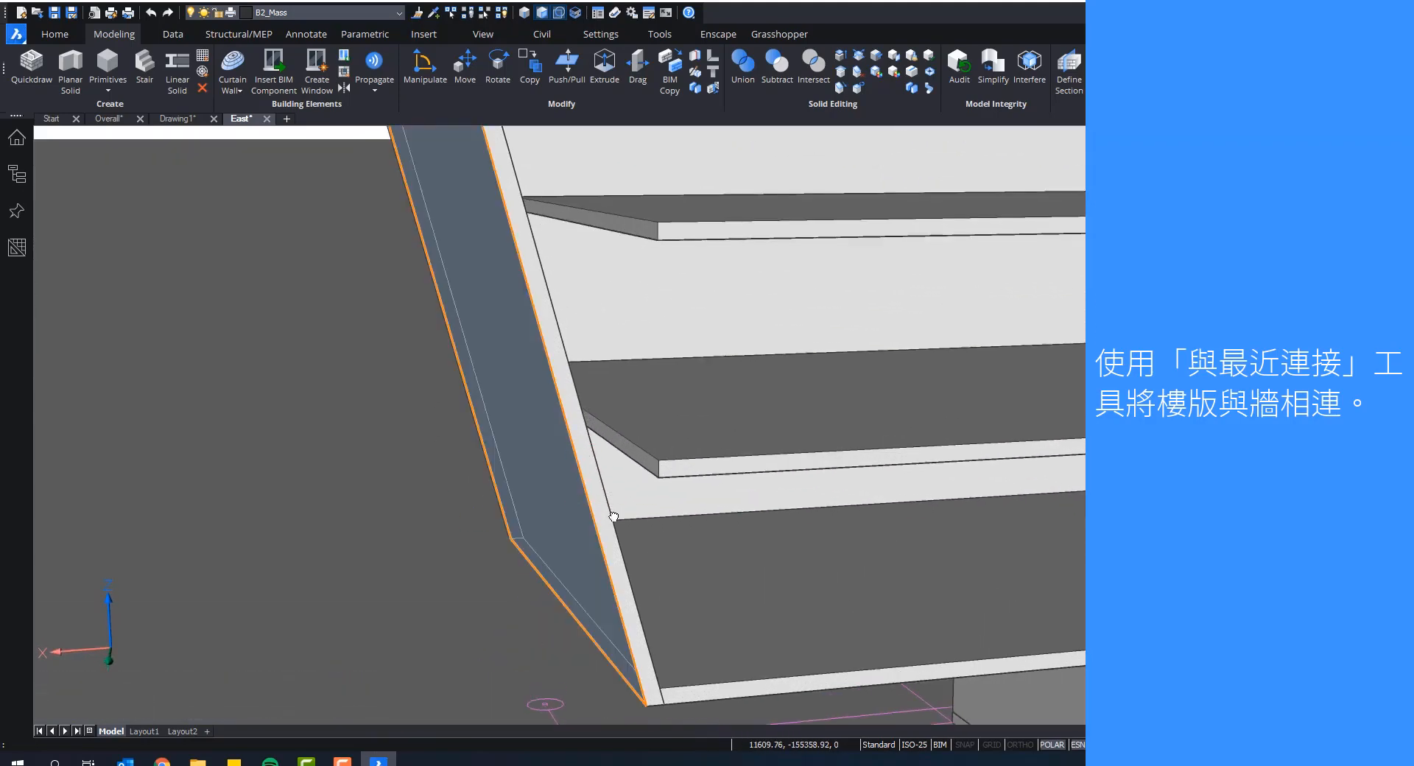
pyautogui.scroll(-3, 612, 516)
pyautogui.moveTo(612, 516)
pyautogui.keyDown('shift'); pyautogui.mouseDown(button='middle')
pyautogui.moveTo(585, 506)
pyautogui.moveTo(597, 526)
pyautogui.mouseUp(button='middle'); pyautogui.keyUp('shift')
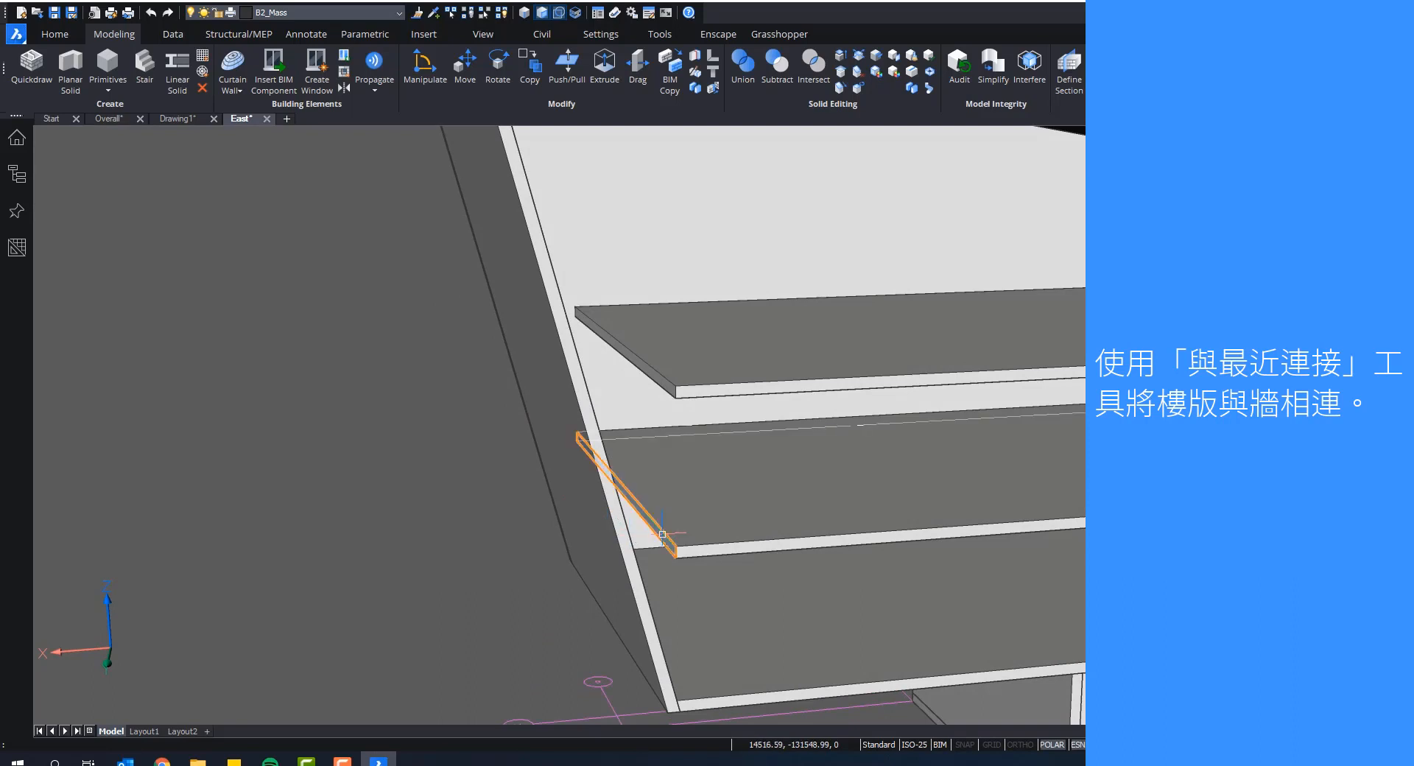
pyautogui.moveTo(665, 540)
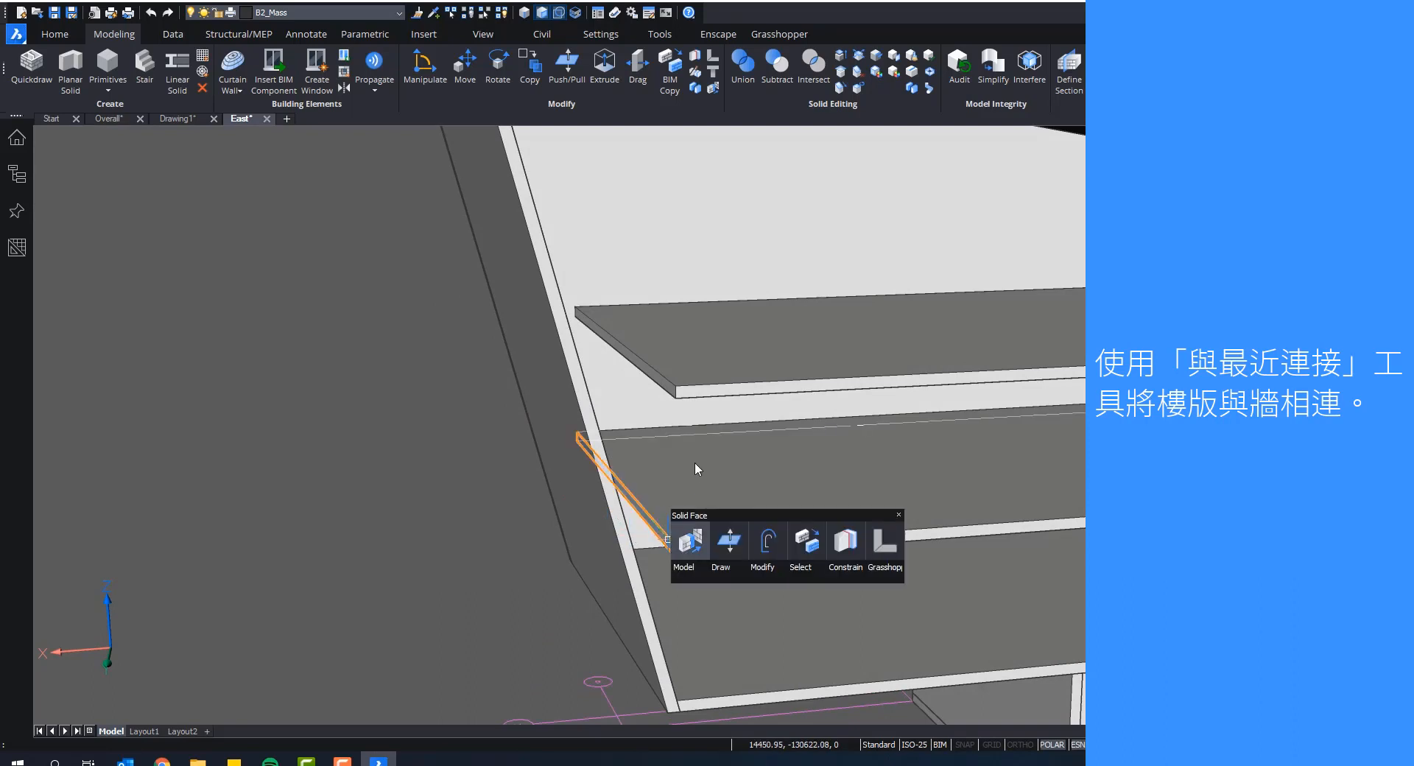
pyautogui.click(675, 393)
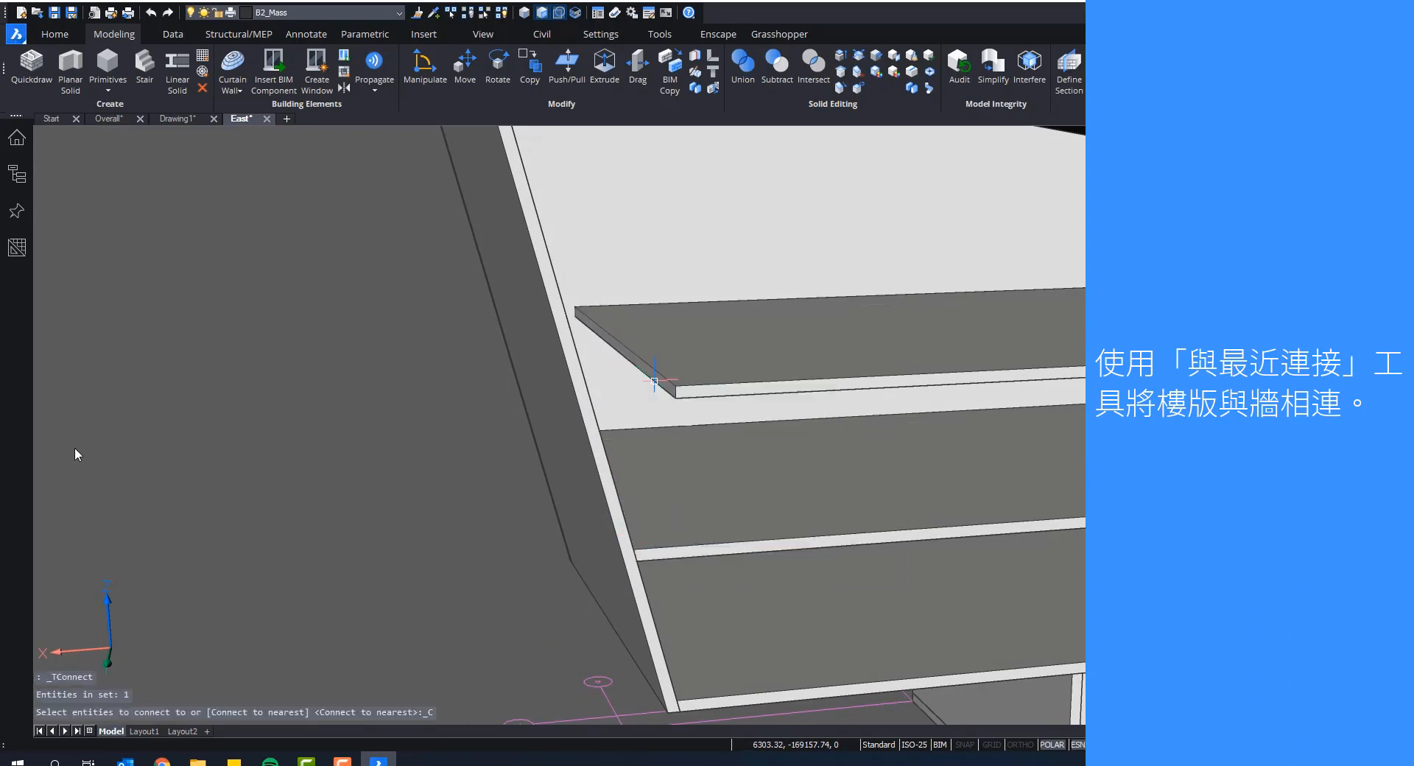
# Step: BIM Copy the wall boundary between the two lowest raised slabs, placing one copy at 1000 cm and a second farther along the floor
pyautogui.scroll(-2, 552, 455)
pyautogui.keyDown('shift'); pyautogui.moveTo(552, 456); pyautogui.dragTo(800, 475, button='middle'); pyautogui.keyUp('shift')
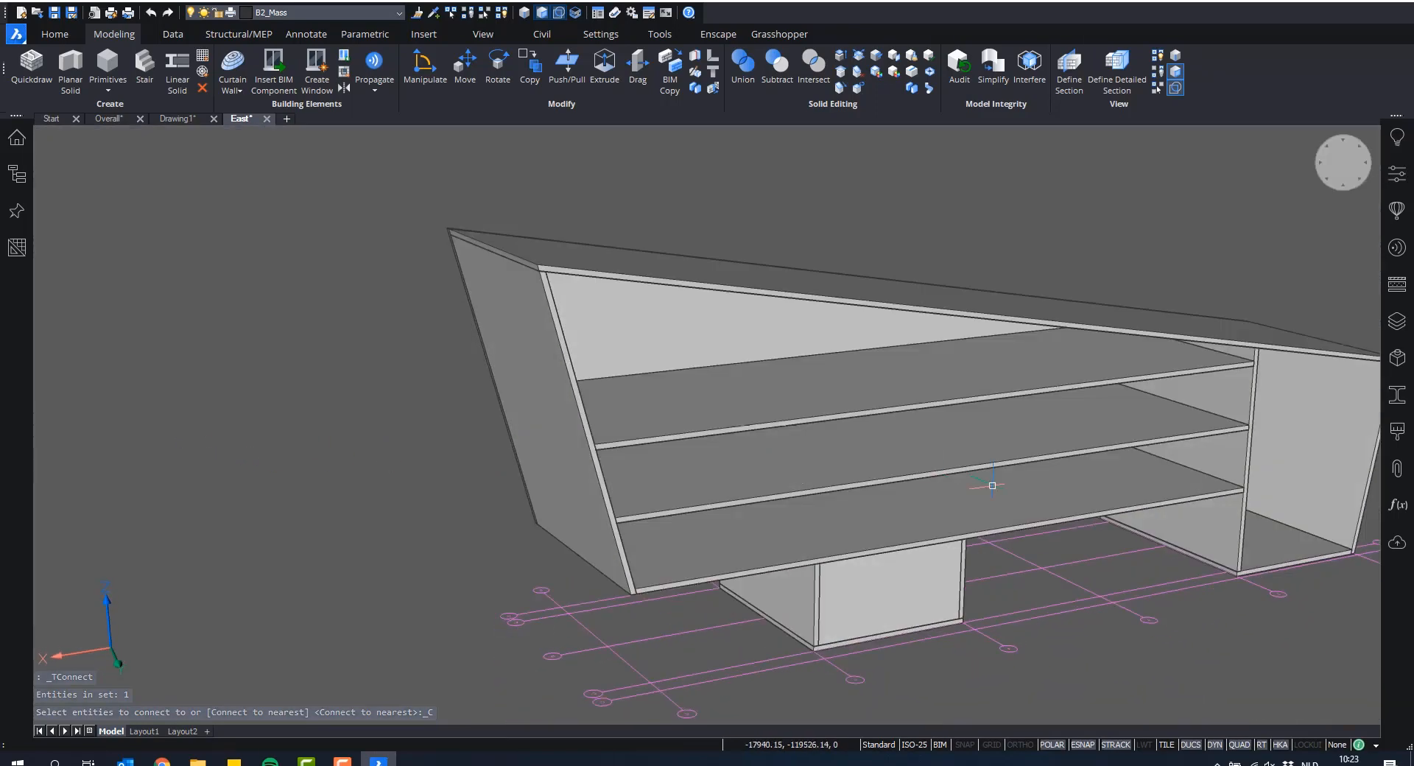
pyautogui.moveTo(992, 487); pyautogui.dragTo(656, 456, button='middle')
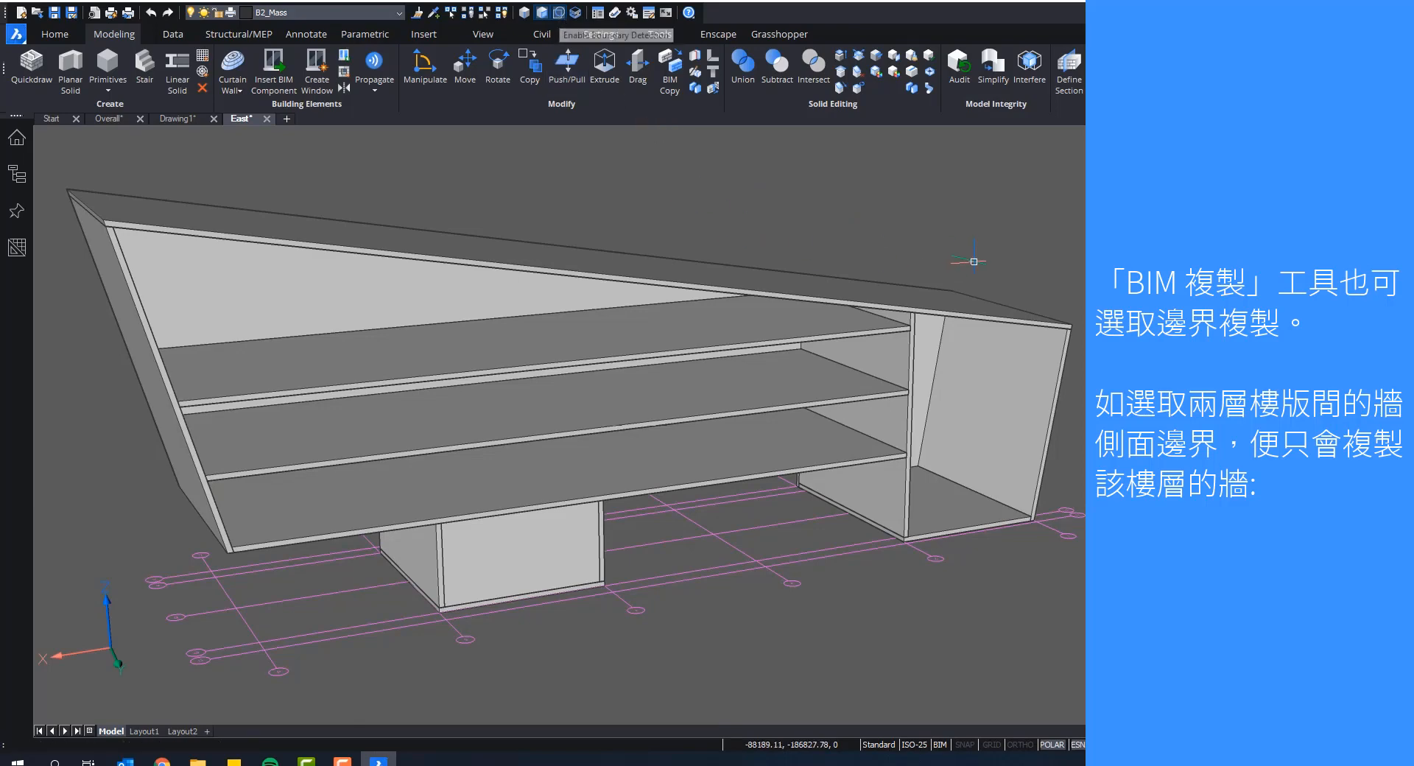
pyautogui.scroll(6, 909, 275)
pyautogui.keyDown('shift'); pyautogui.moveTo(958, 252); pyautogui.dragTo(1034, 304, button='middle'); pyautogui.keyUp('shift')
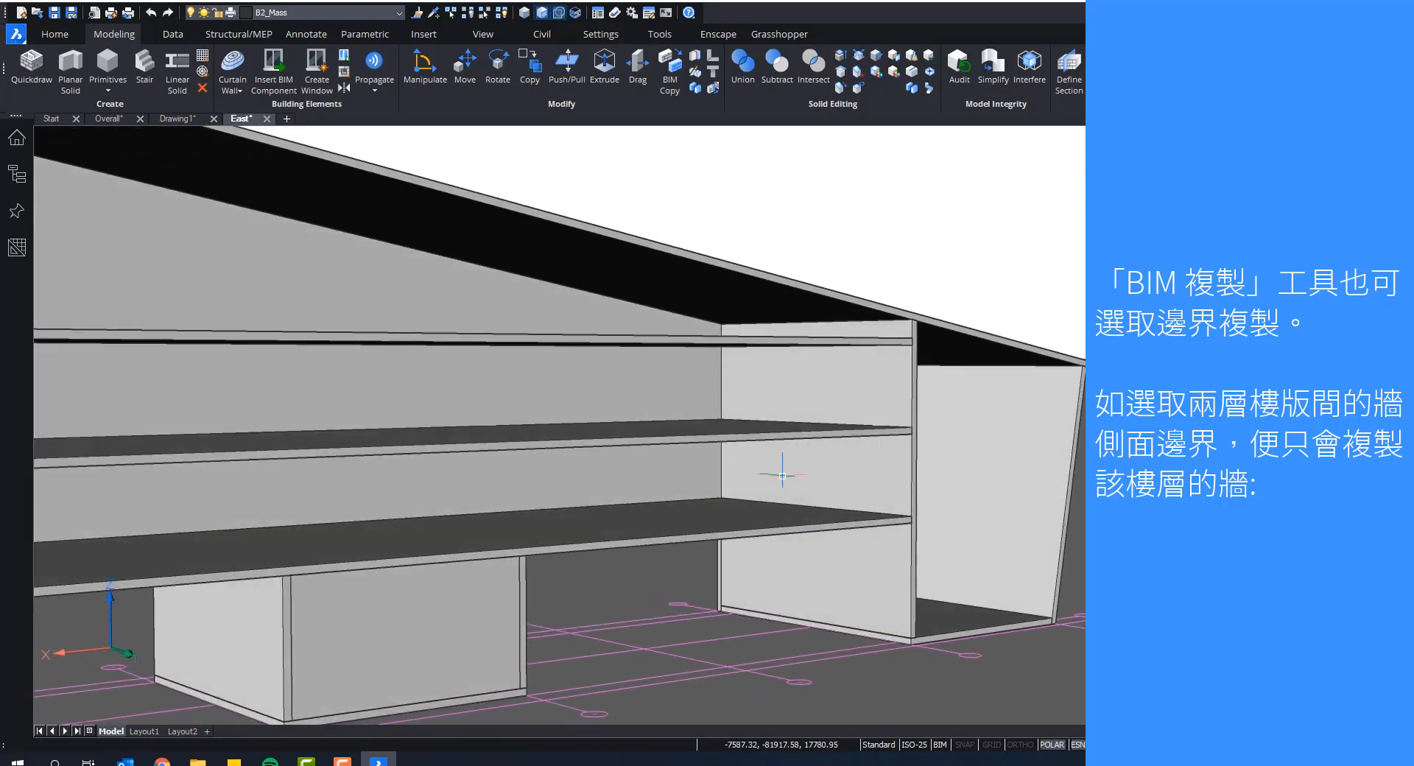
pyautogui.moveTo(774, 454)
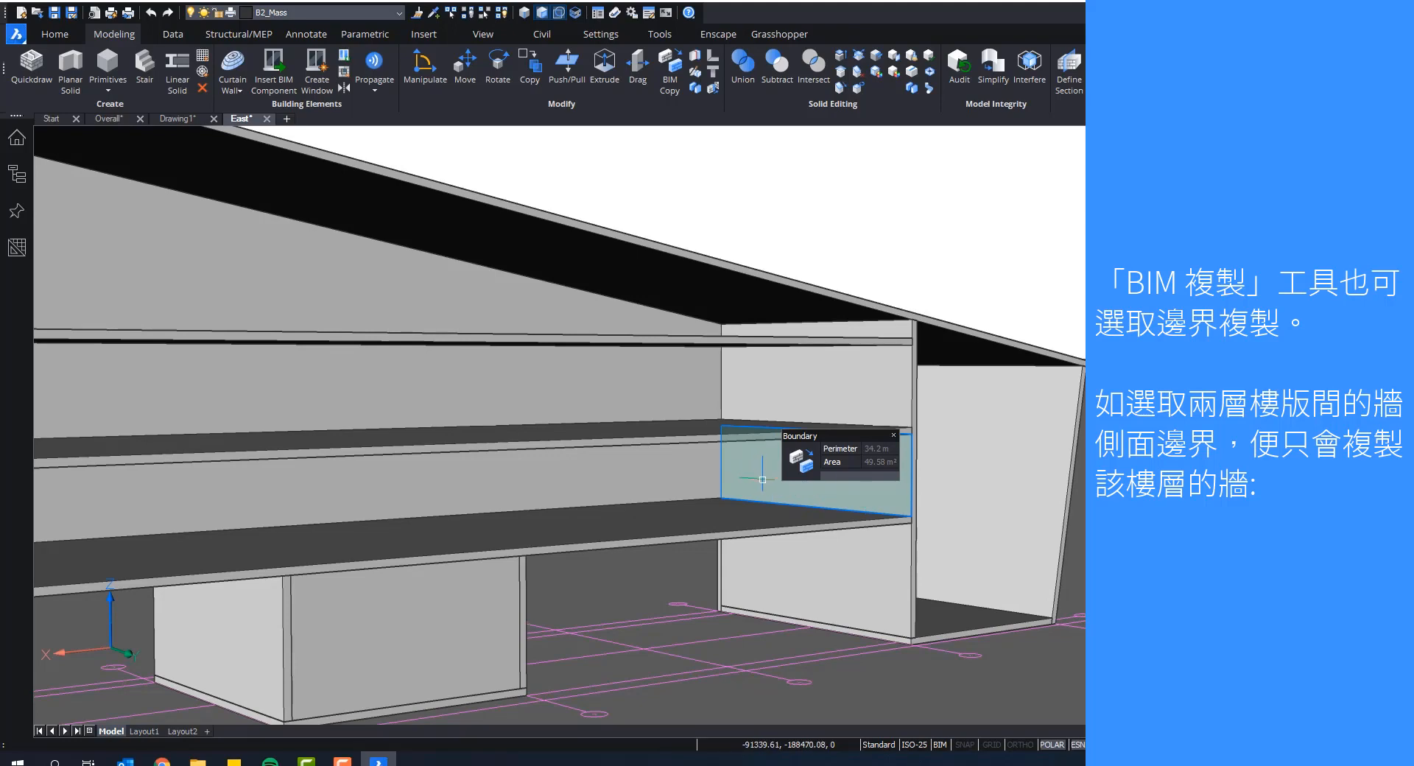
pyautogui.moveTo(819, 467)
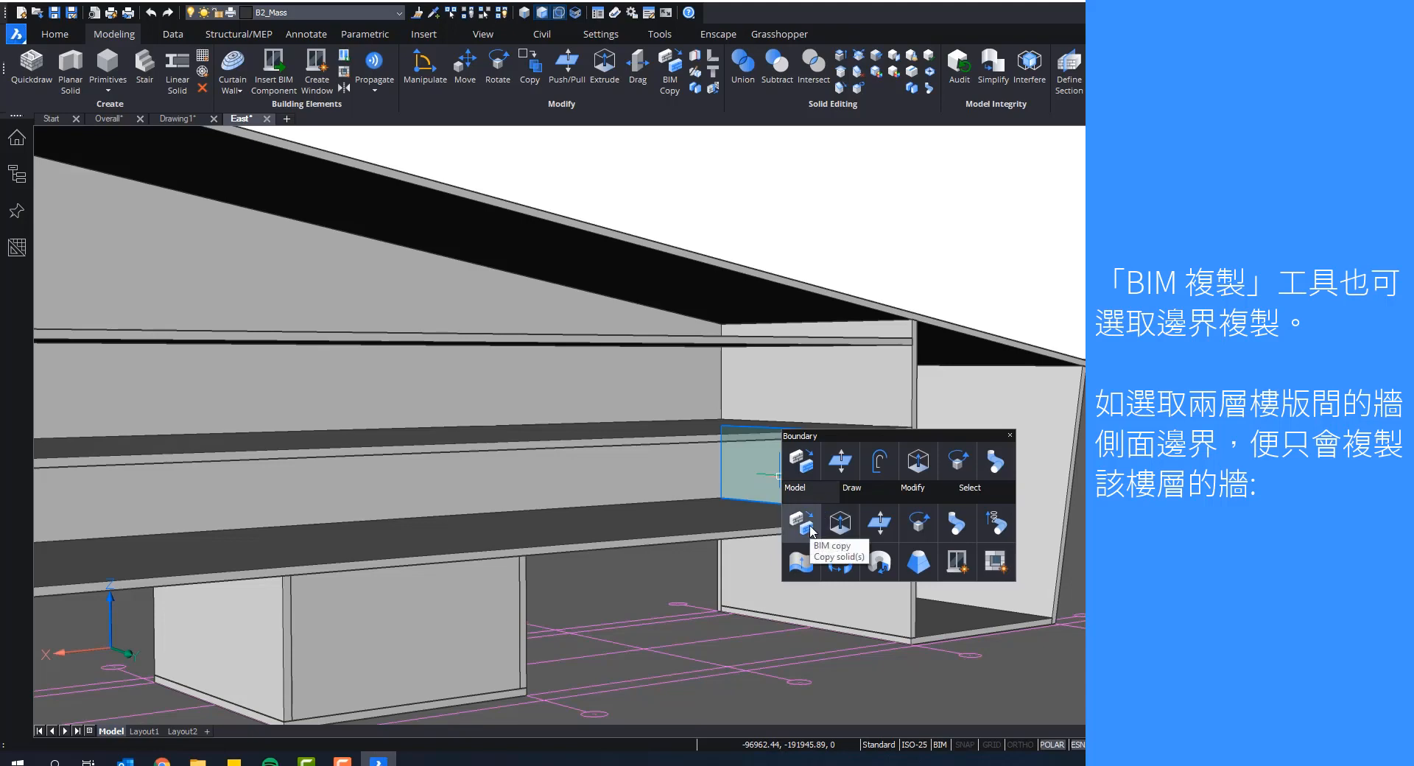
pyautogui.click(810, 532)
pyautogui.scroll(-3, 734, 704)
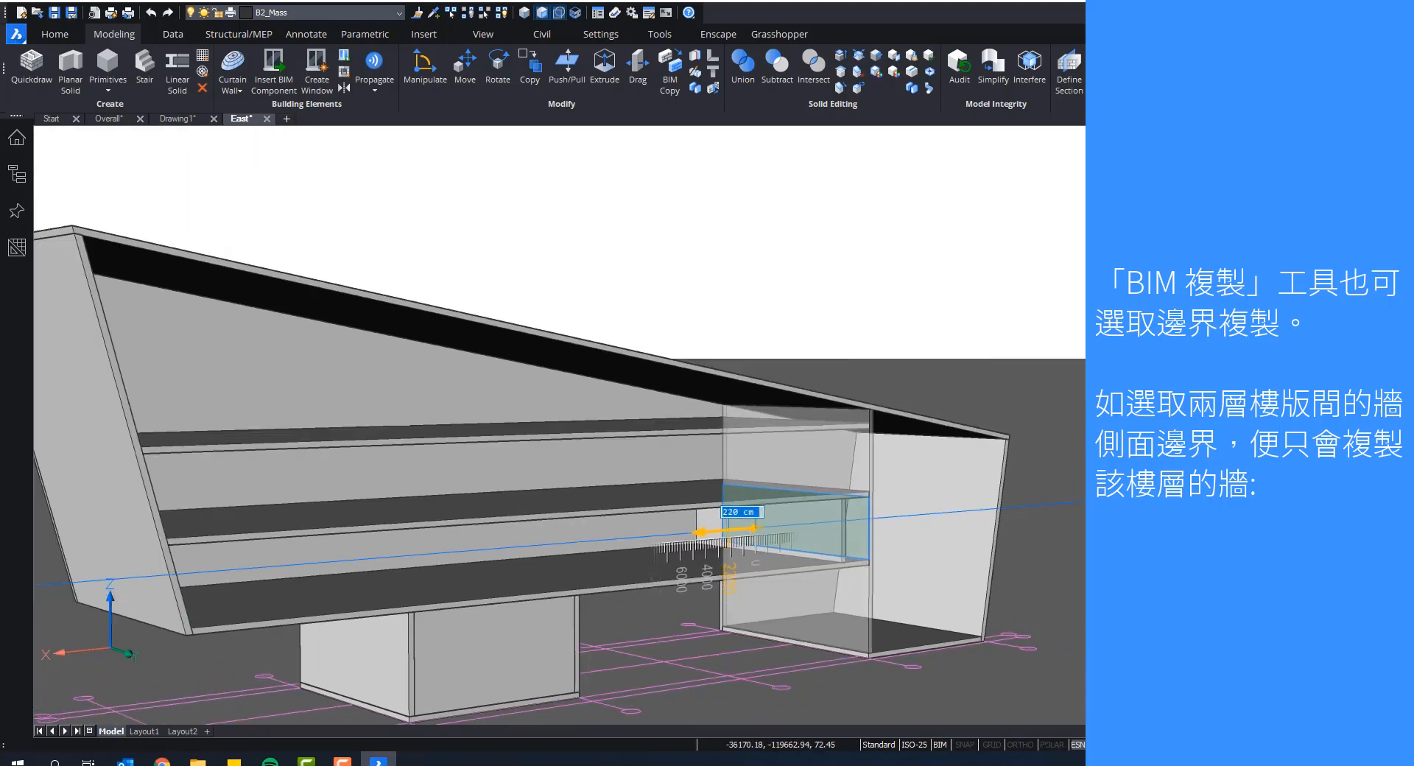
pyautogui.scroll(-3, 773, 567)
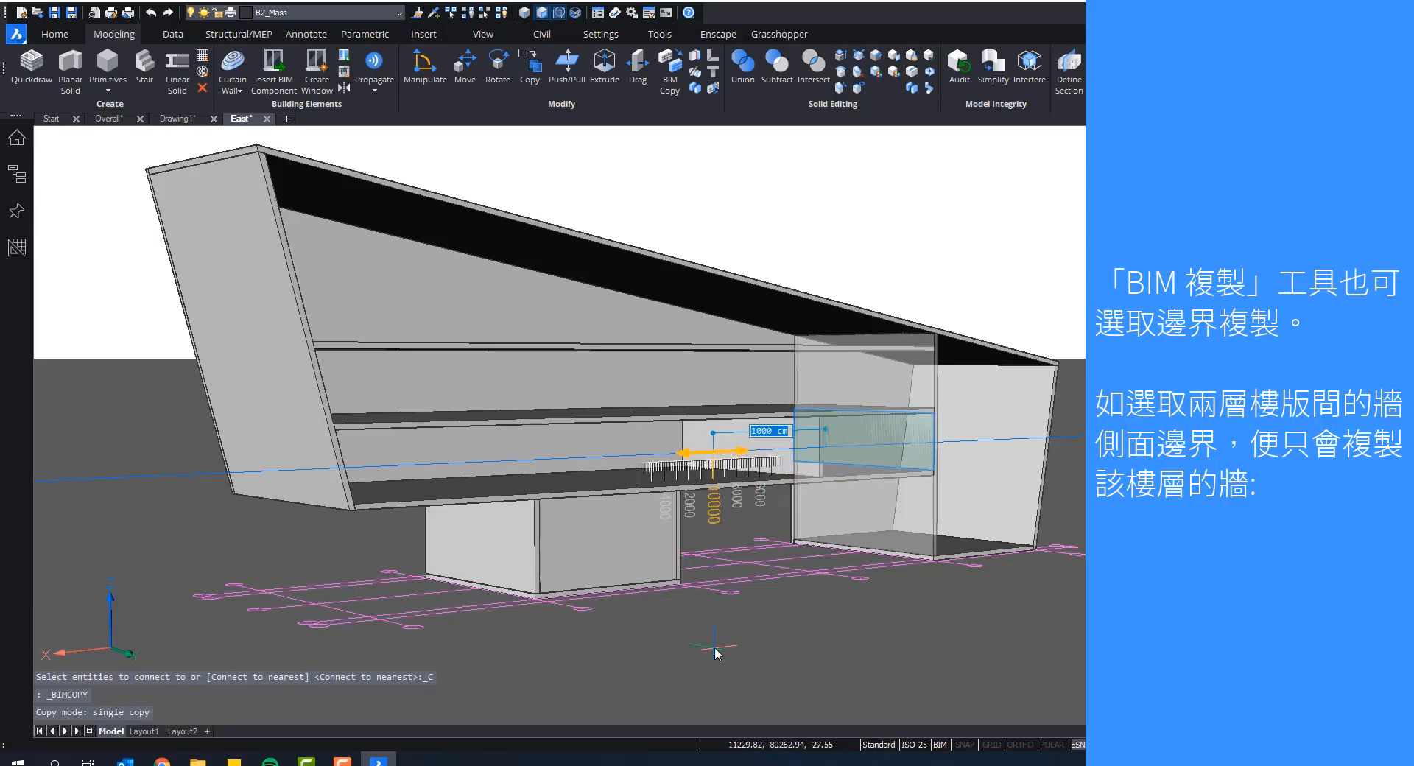
pyautogui.click(746, 591)
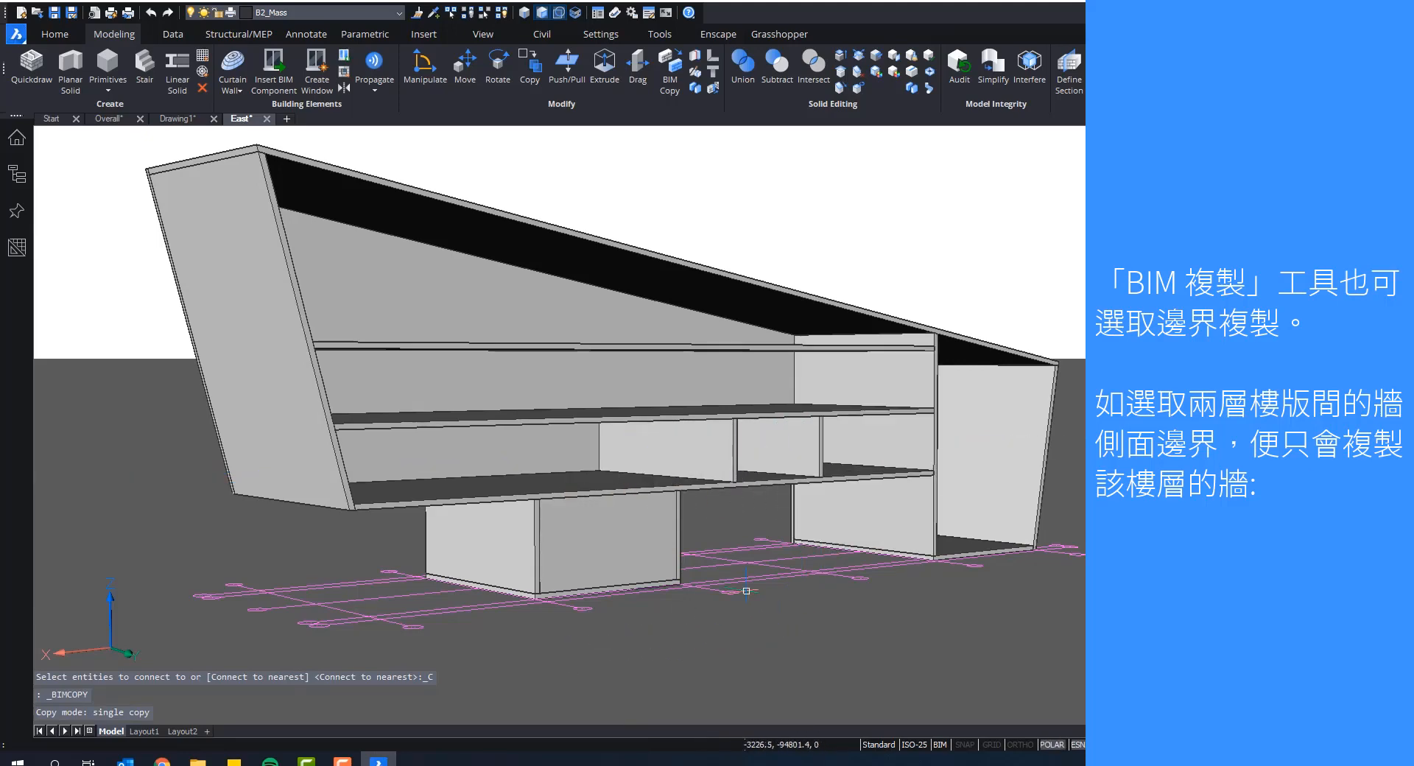
# Step: Examine the partitioned building from different sides and check the object properties of the sloping end wall
pyautogui.keyDown('shift'); pyautogui.moveTo(747, 591); pyautogui.dragTo(584, 467, button='middle'); pyautogui.keyUp('shift')
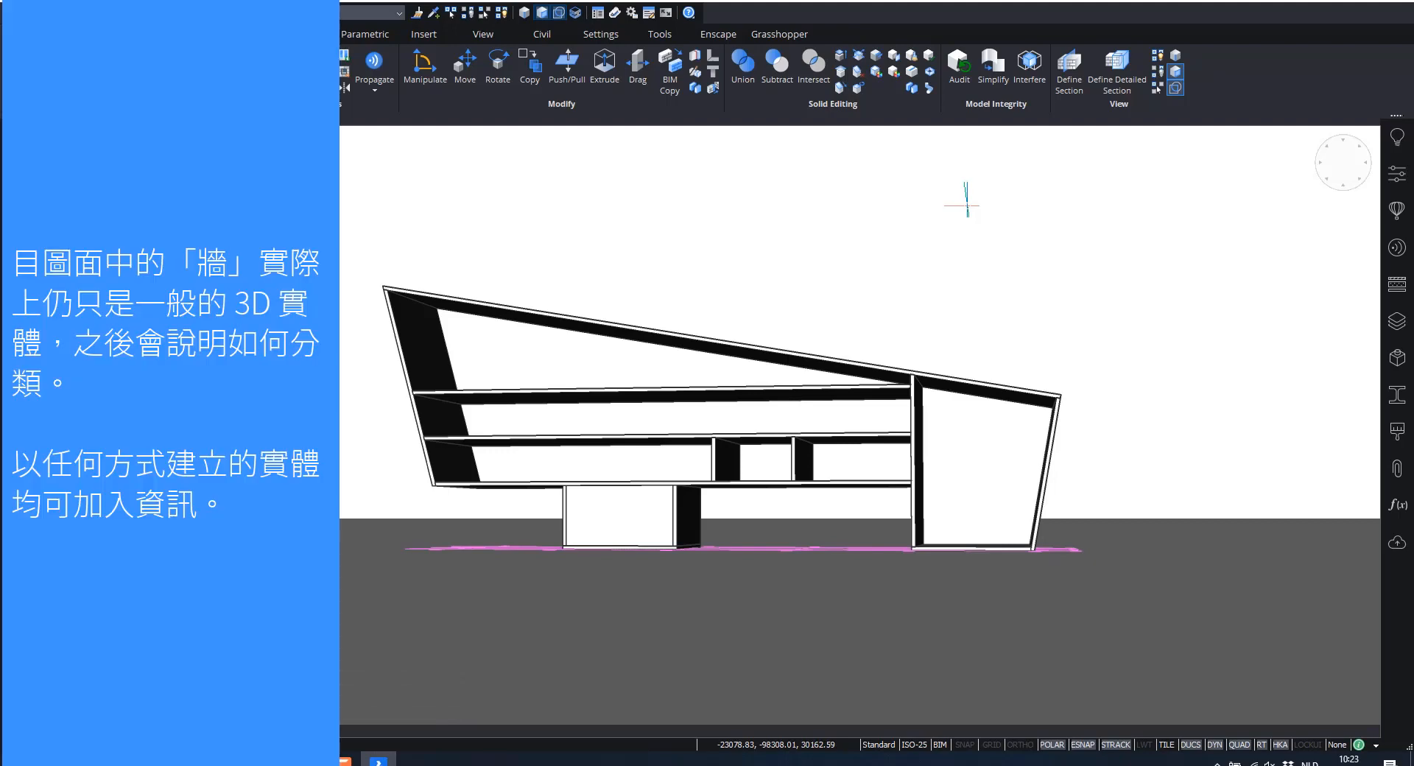
pyautogui.keyDown('shift'); pyautogui.moveTo(829, 277); pyautogui.dragTo(1010, 334, button='middle'); pyautogui.keyUp('shift')
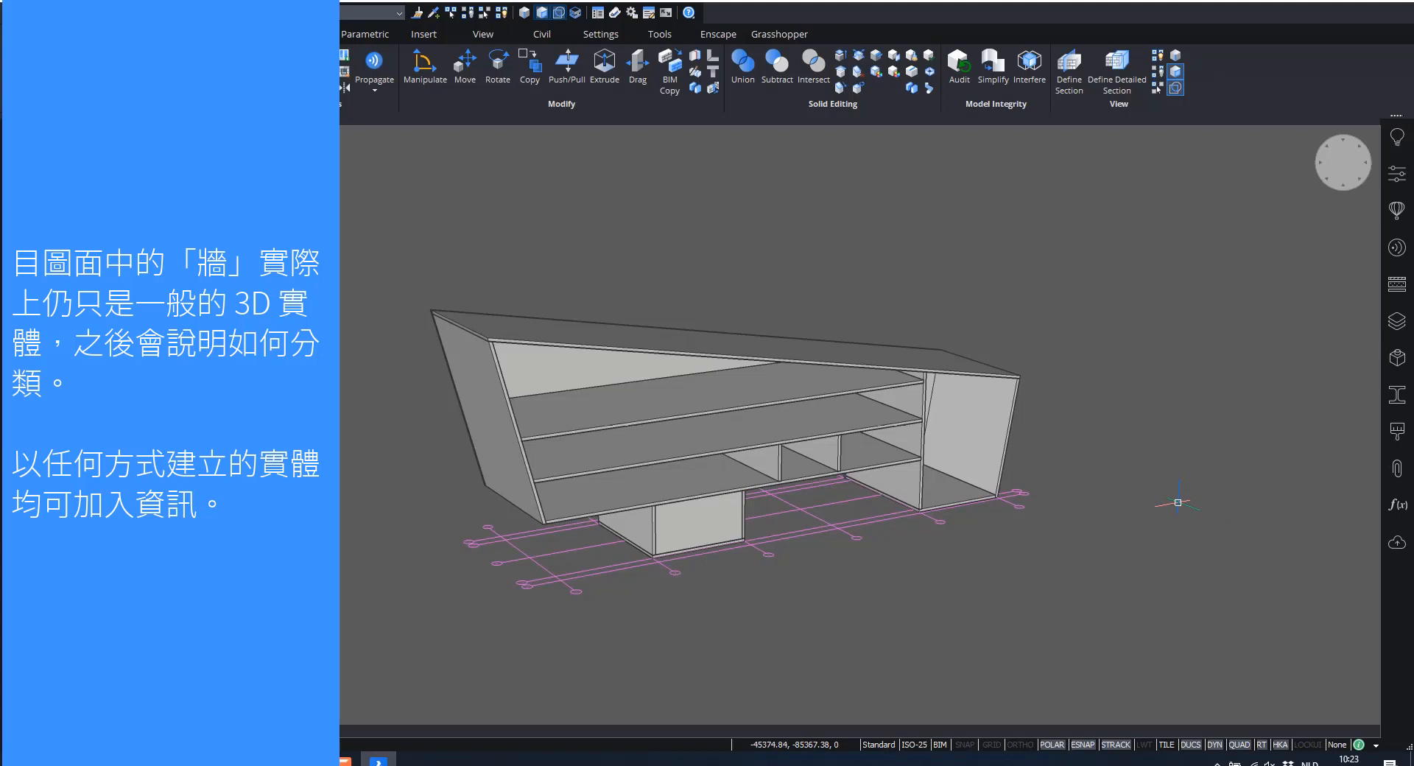
pyautogui.click(473, 405)
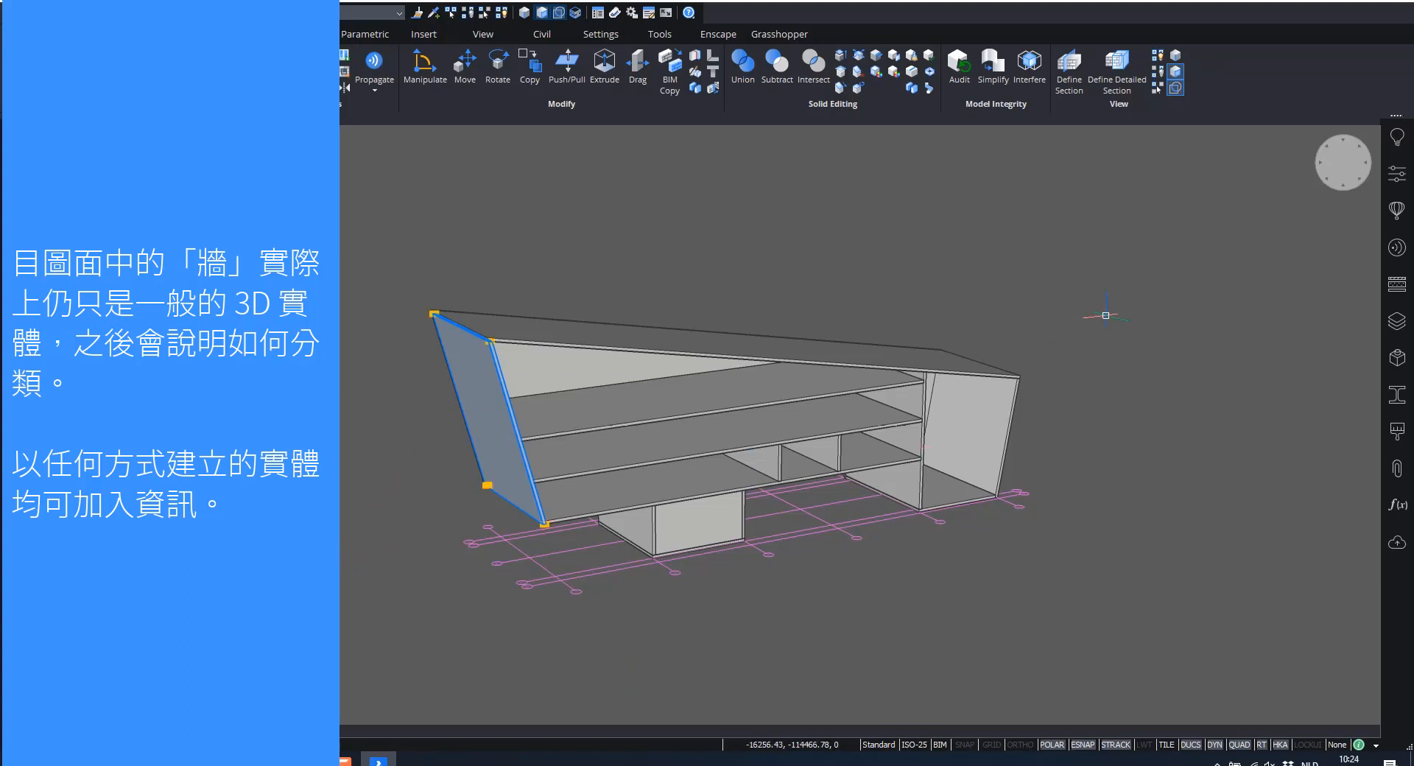
pyautogui.click(1405, 206)
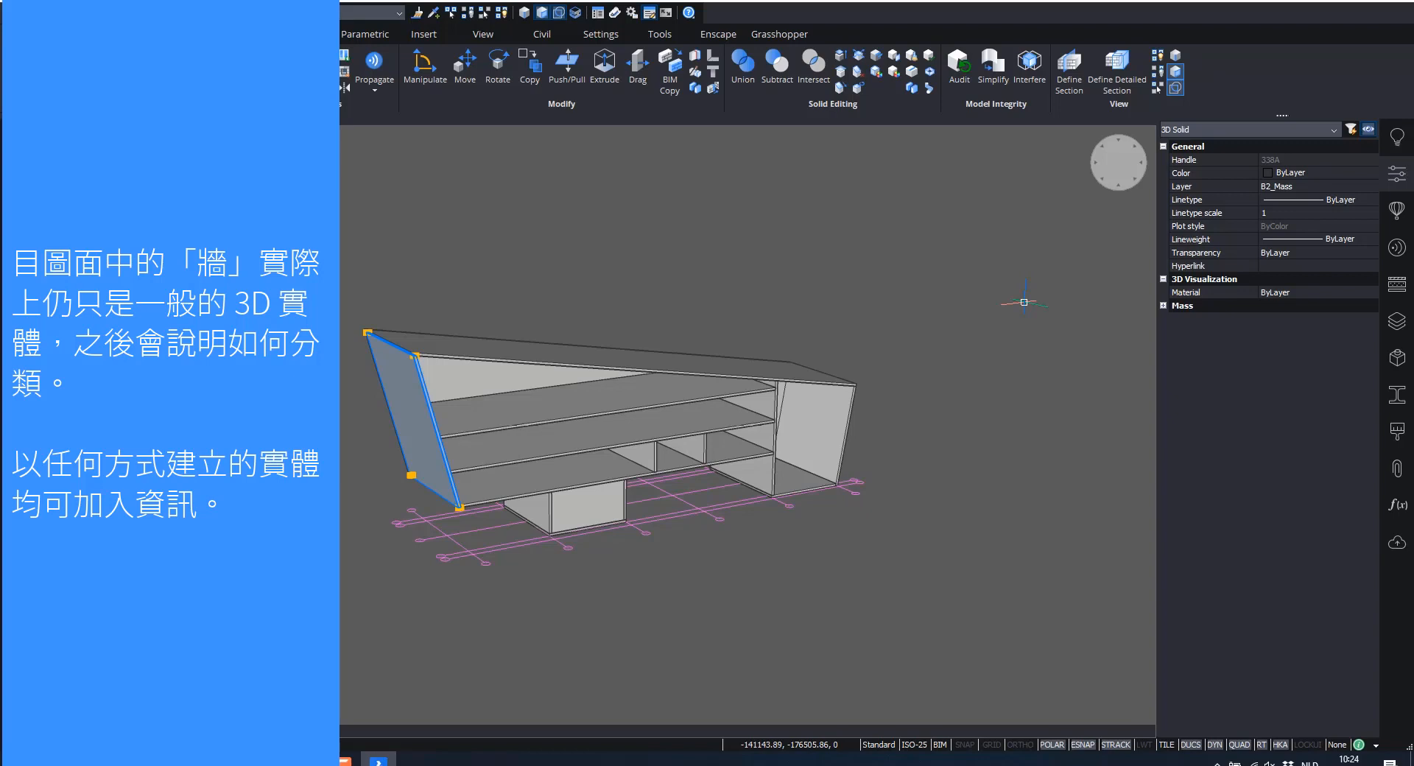
pyautogui.press('Escape')
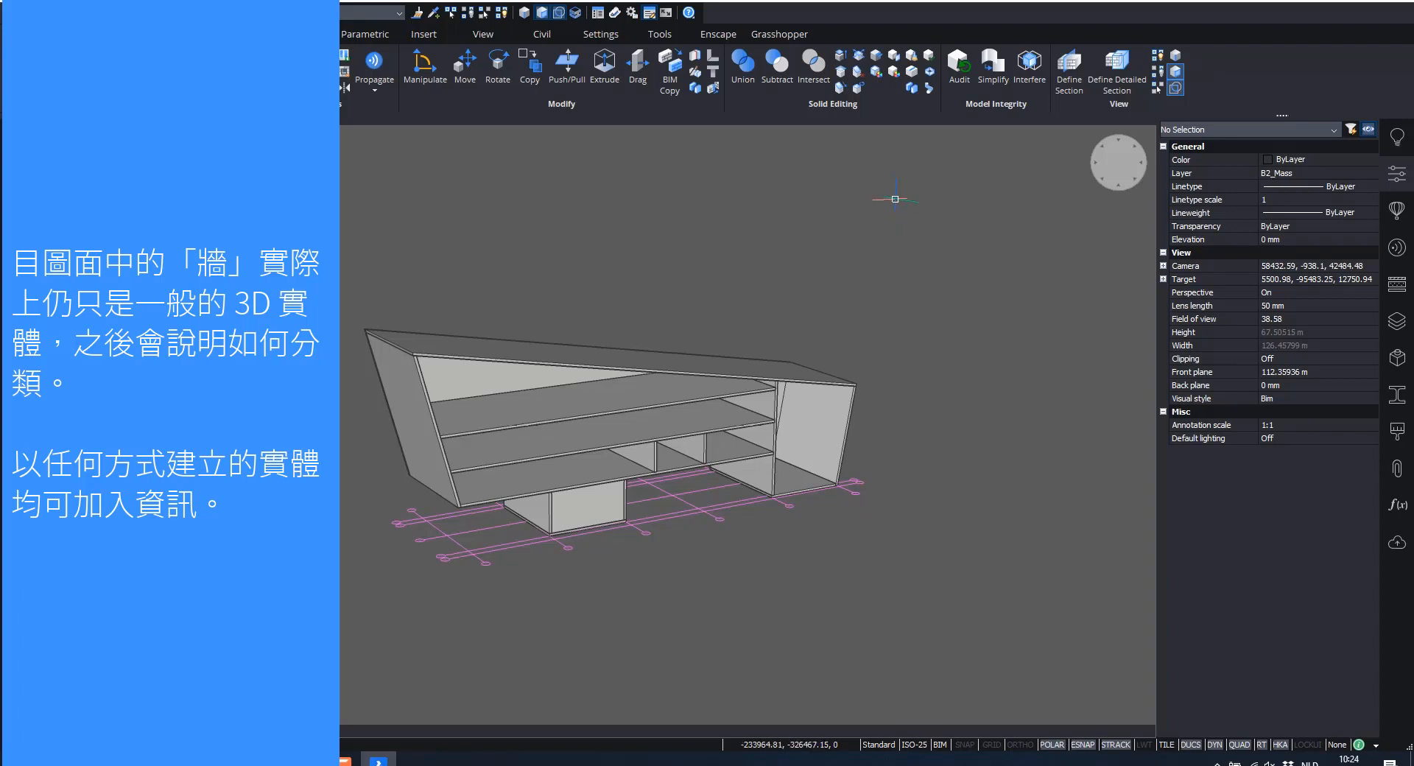
pyautogui.moveTo(652, 276); pyautogui.dragTo(780, 253, button='middle')
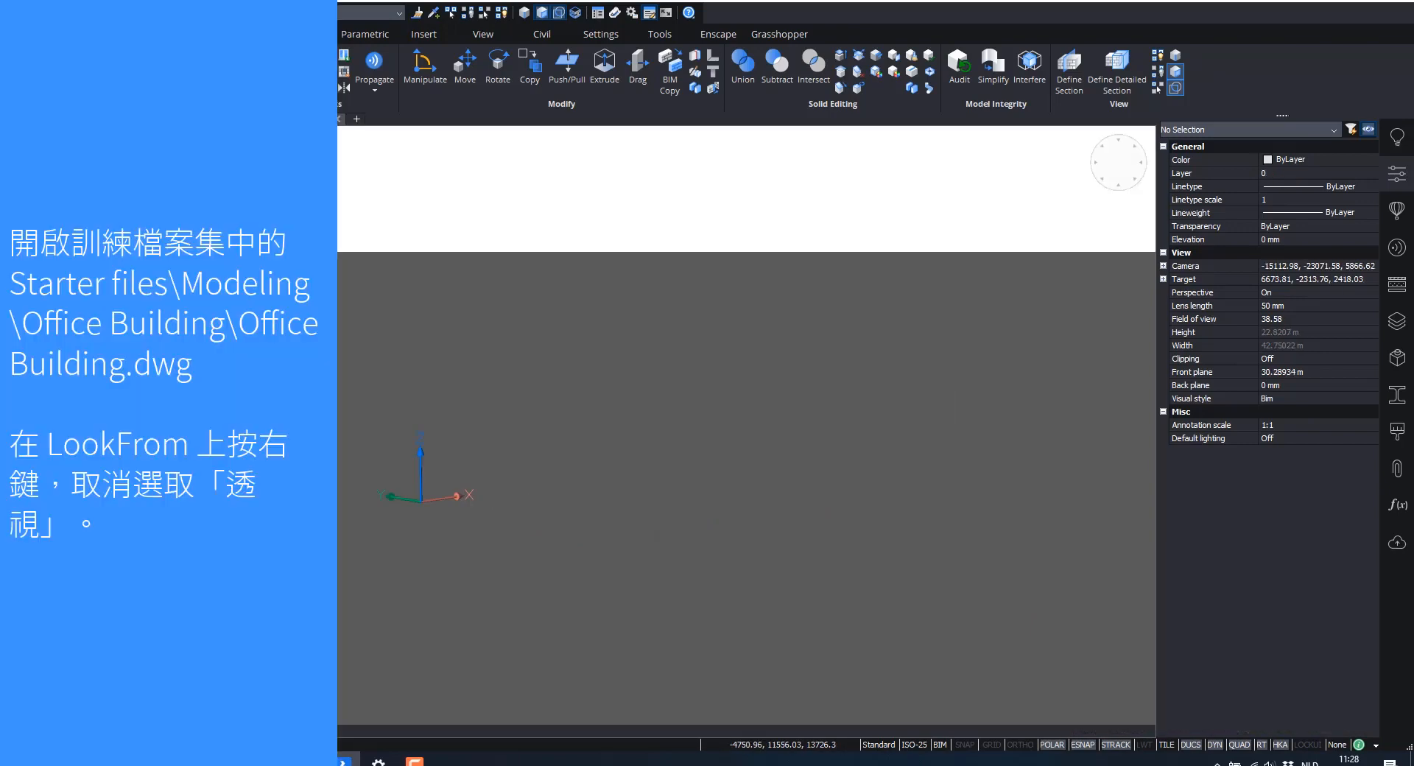
# Step: Open the drawing Office Building.dwg from the Office Building folder inside Modeling
pyautogui.hotkey('ctrl', 'o')
pyautogui.click(844, 176)
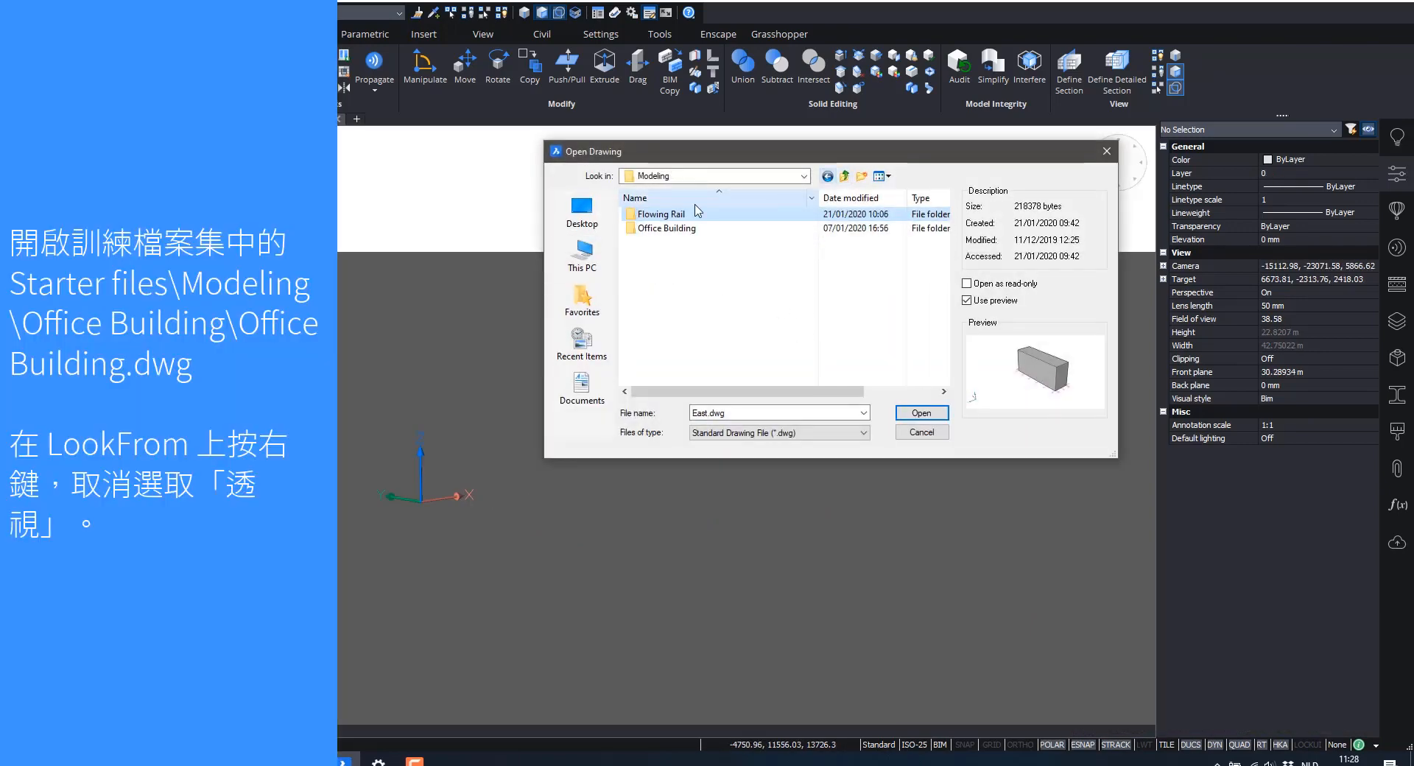
pyautogui.click(663, 228)
pyautogui.doubleClick(663, 228)
pyautogui.click(674, 214)
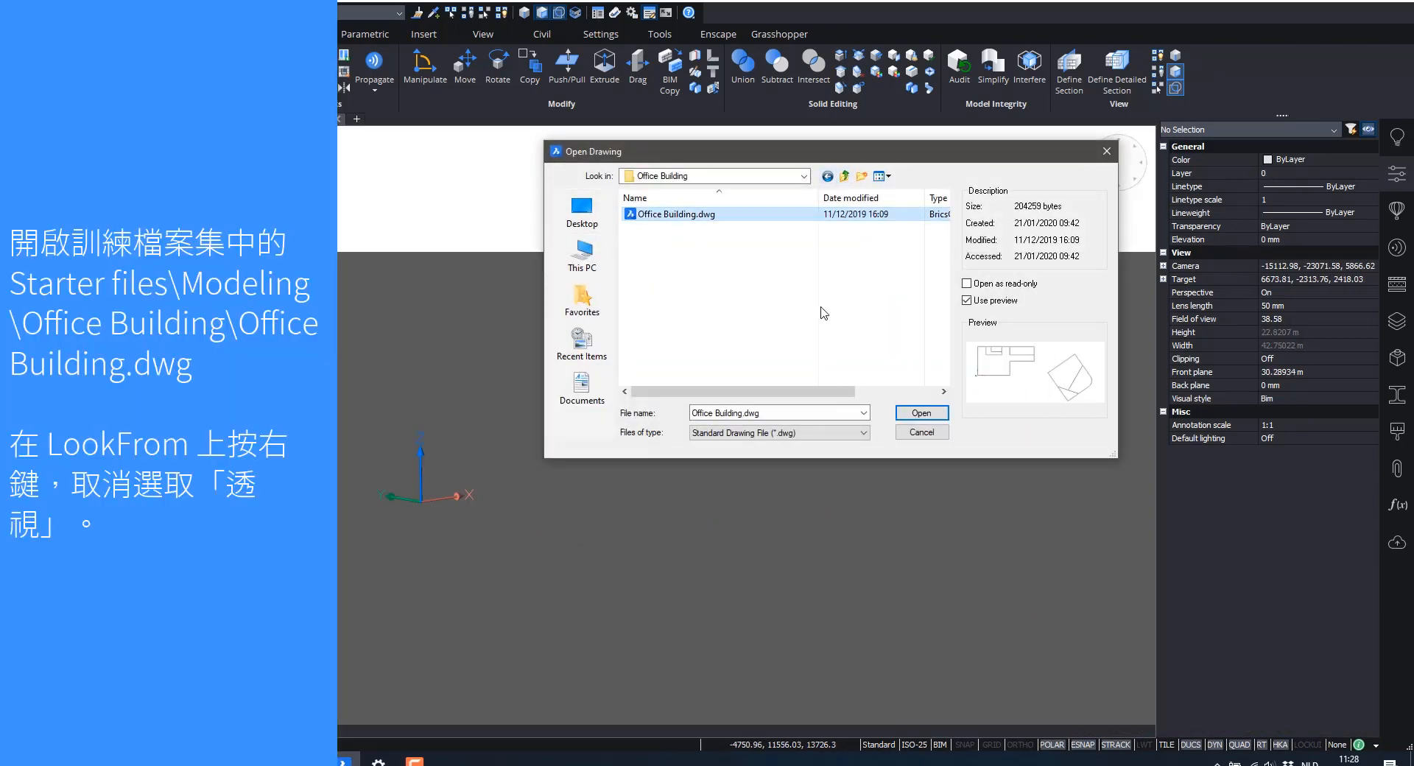
pyautogui.click(924, 414)
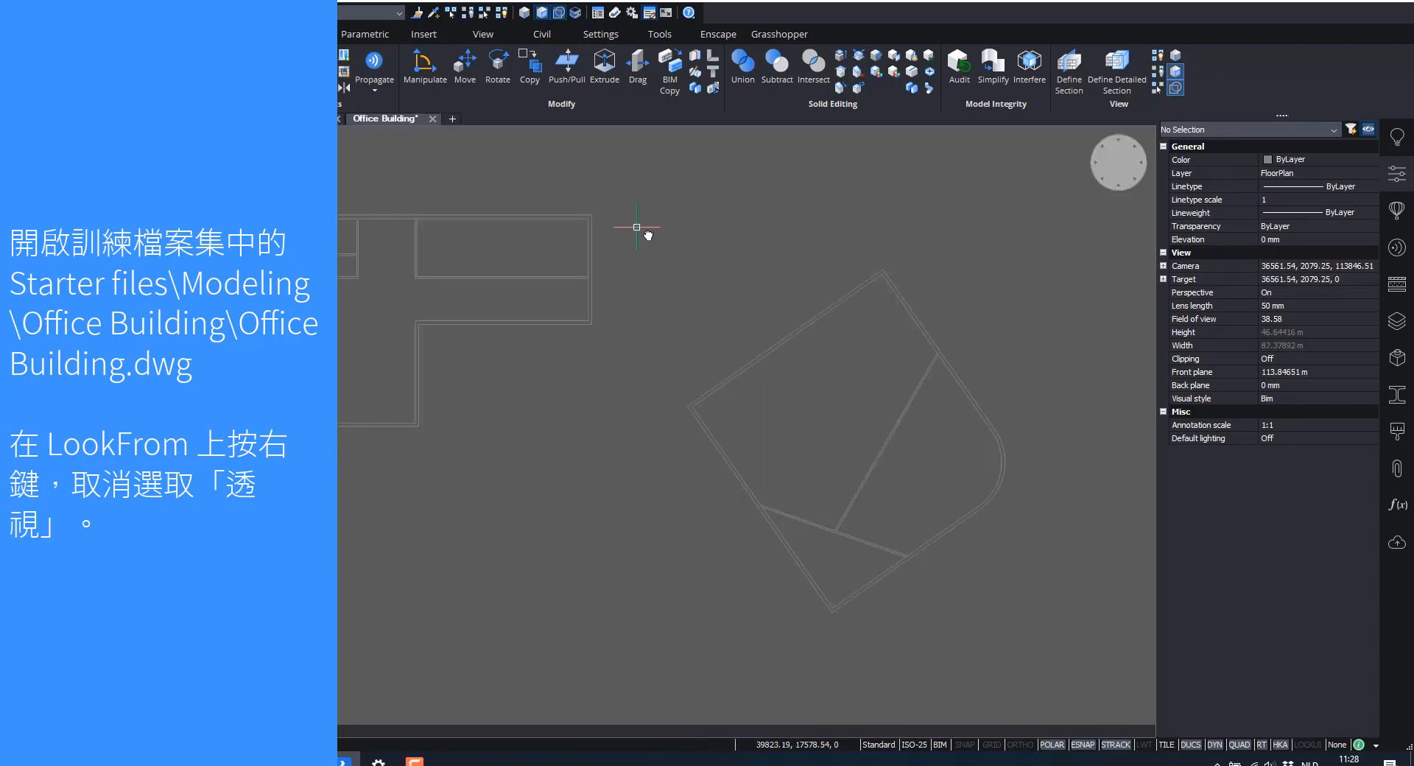
# Step: Turn off Perspective for the floor plan view and hide the object properties
pyautogui.scroll(-1, 690, 252)
pyautogui.moveTo(729, 296); pyautogui.dragTo(797, 310, button='middle')
pyautogui.rightClick(1118, 165)
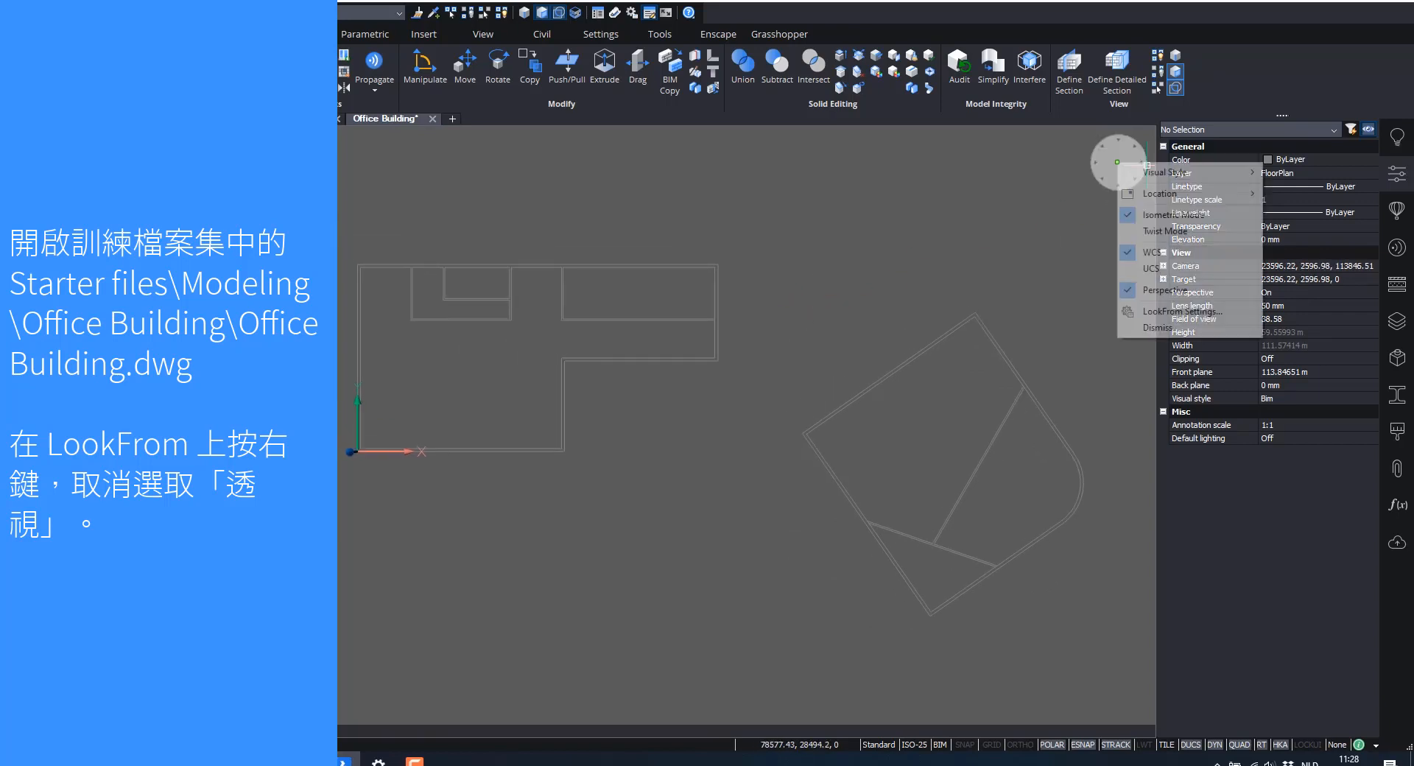
pyautogui.click(1171, 292)
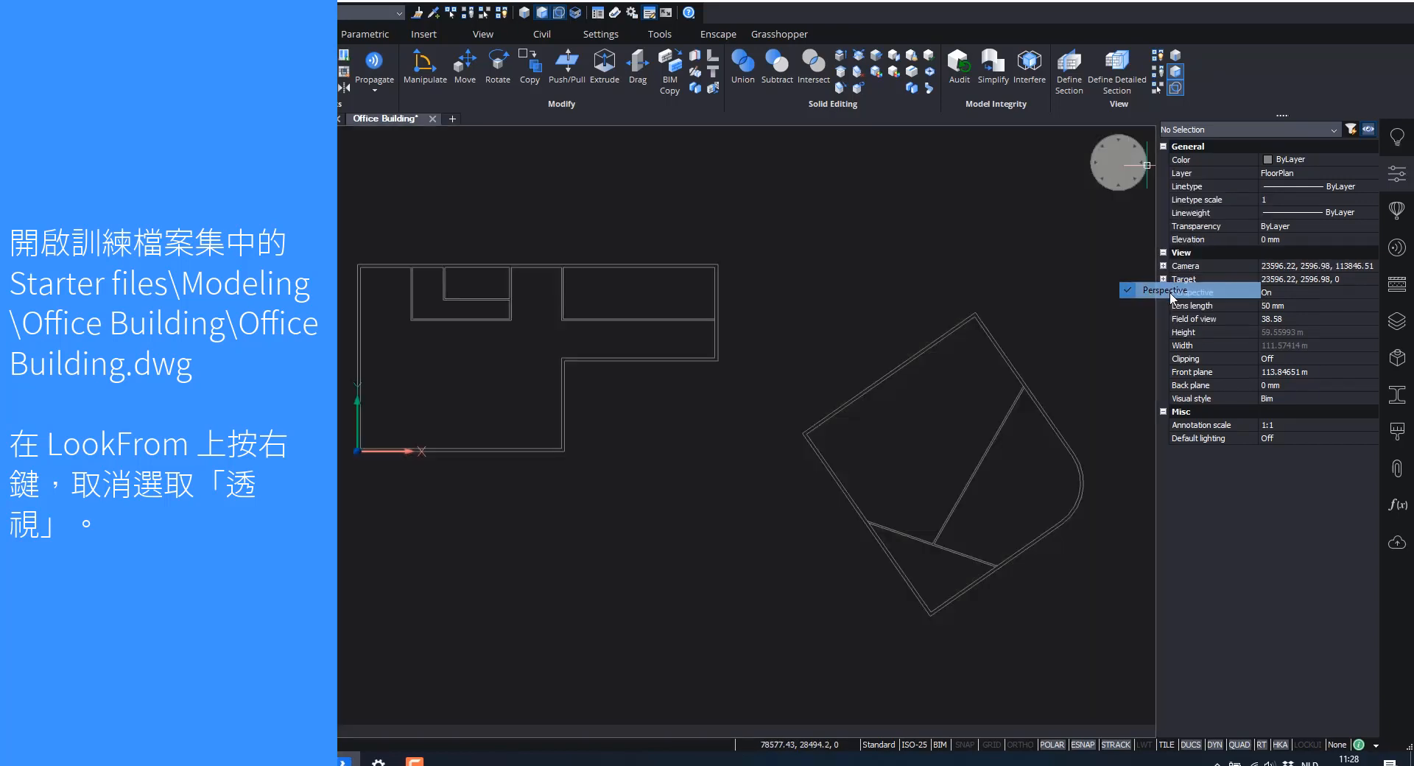
pyautogui.click(1403, 173)
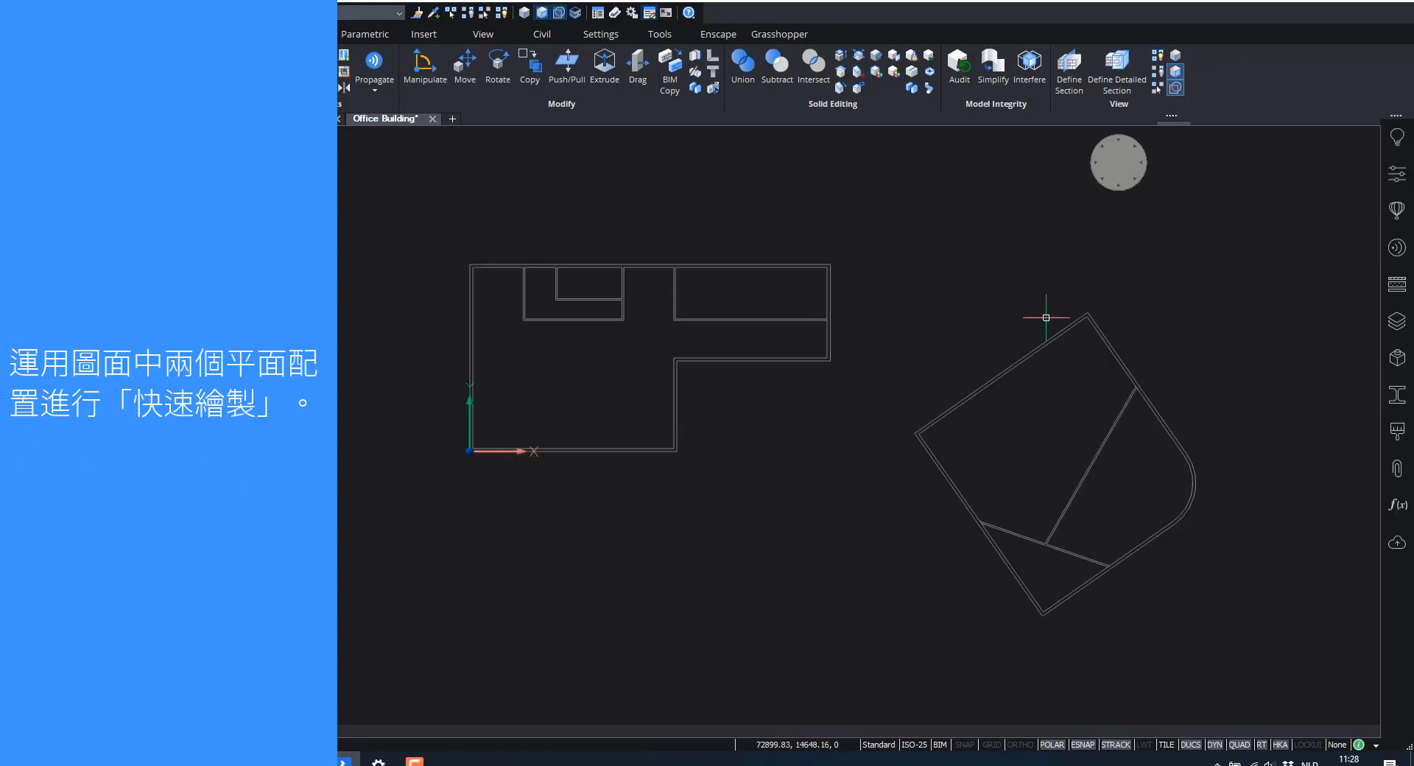
# Step: Look over the L-shaped and the rotated floor plan, then return to the Top view
pyautogui.scroll(3, 712, 262)
pyautogui.scroll(-3, 716, 268)
pyautogui.keyDown('shift'); pyautogui.moveTo(716, 268); pyautogui.dragTo(769, 238, button='middle'); pyautogui.keyUp('shift')
pyautogui.scroll(3, 593, 279)
pyautogui.keyDown('shift'); pyautogui.moveTo(593, 280); pyautogui.dragTo(515, 363, button='middle'); pyautogui.keyUp('shift')
pyautogui.scroll(-1, 648, 328)
pyautogui.click(1344, 161)
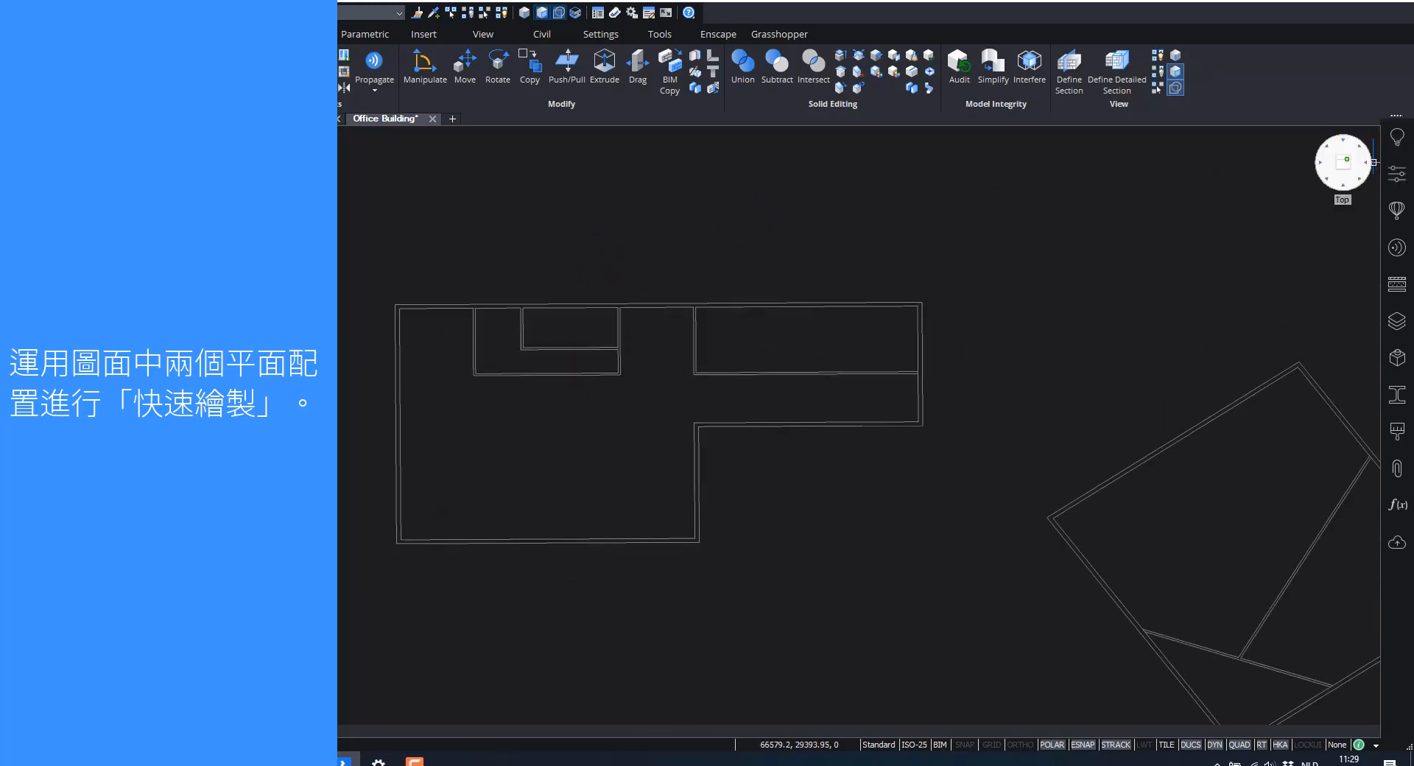
# Step: Quickdraw a free-standing rectangular room of about 960 by 460 cm in the empty area beside the floor plans
pyautogui.scroll(-3, 716, 235)
pyautogui.moveTo(744, 243); pyautogui.dragTo(926, 364, button='middle')
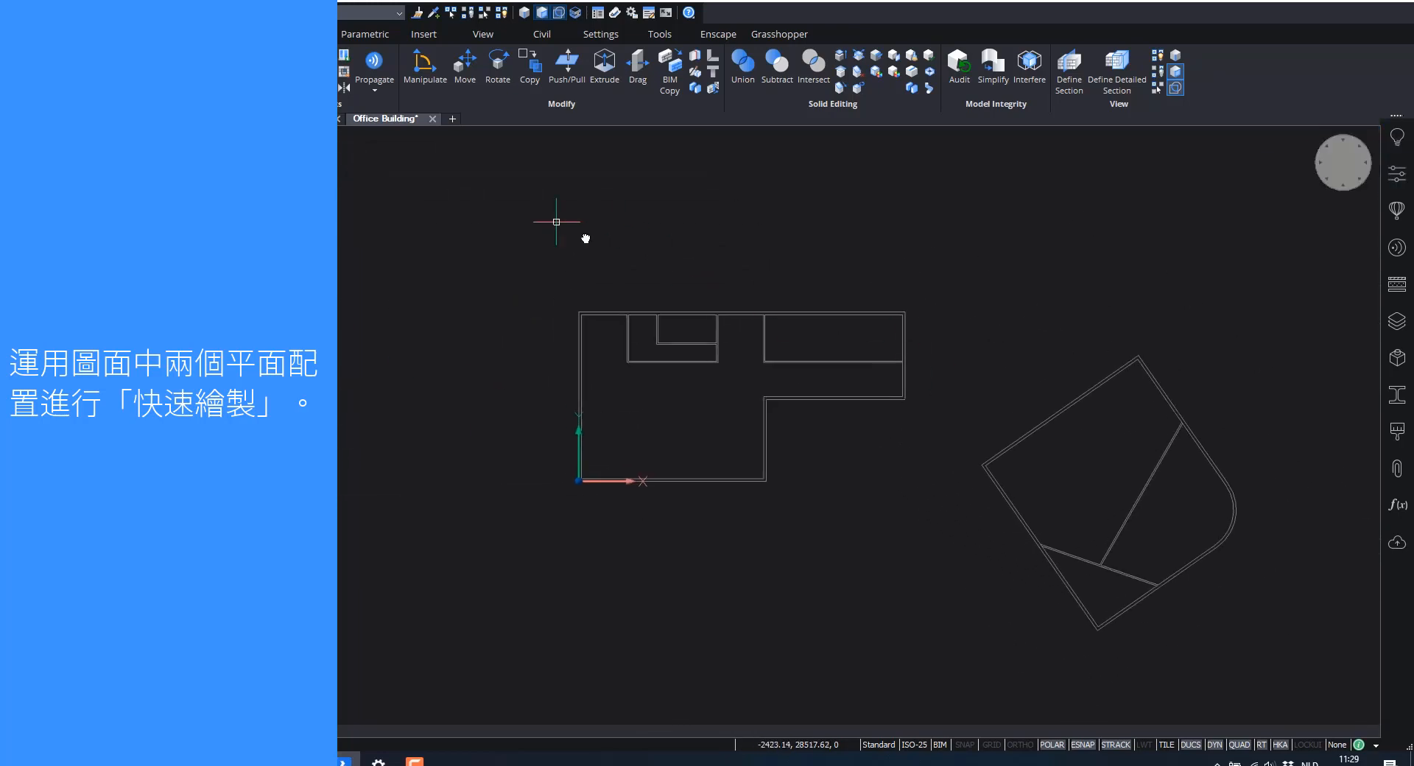
pyautogui.moveTo(559, 221); pyautogui.dragTo(1041, 382, button='middle')
pyautogui.scroll(-1, 1043, 383)
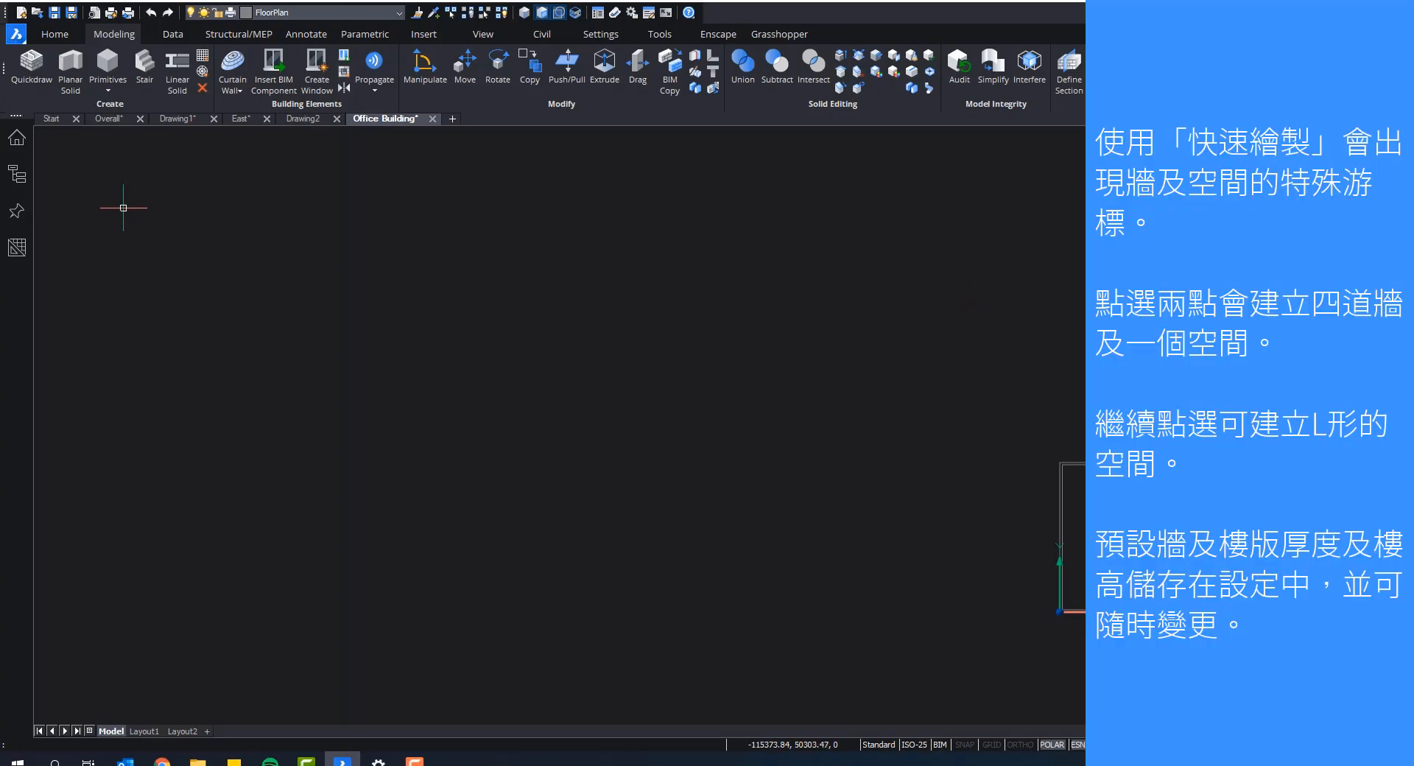
pyautogui.click(23, 68)
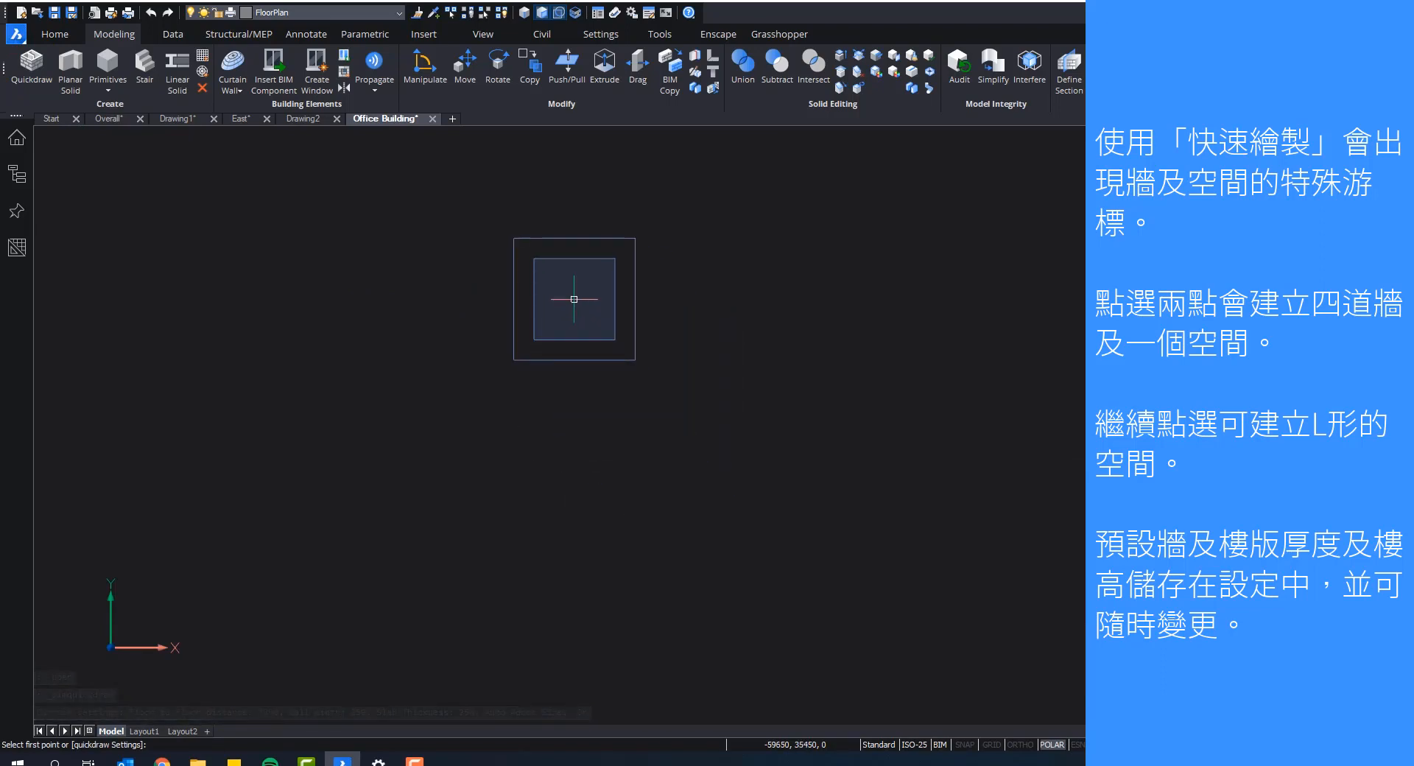
pyautogui.click(585, 309)
pyautogui.scroll(-3, 916, 472)
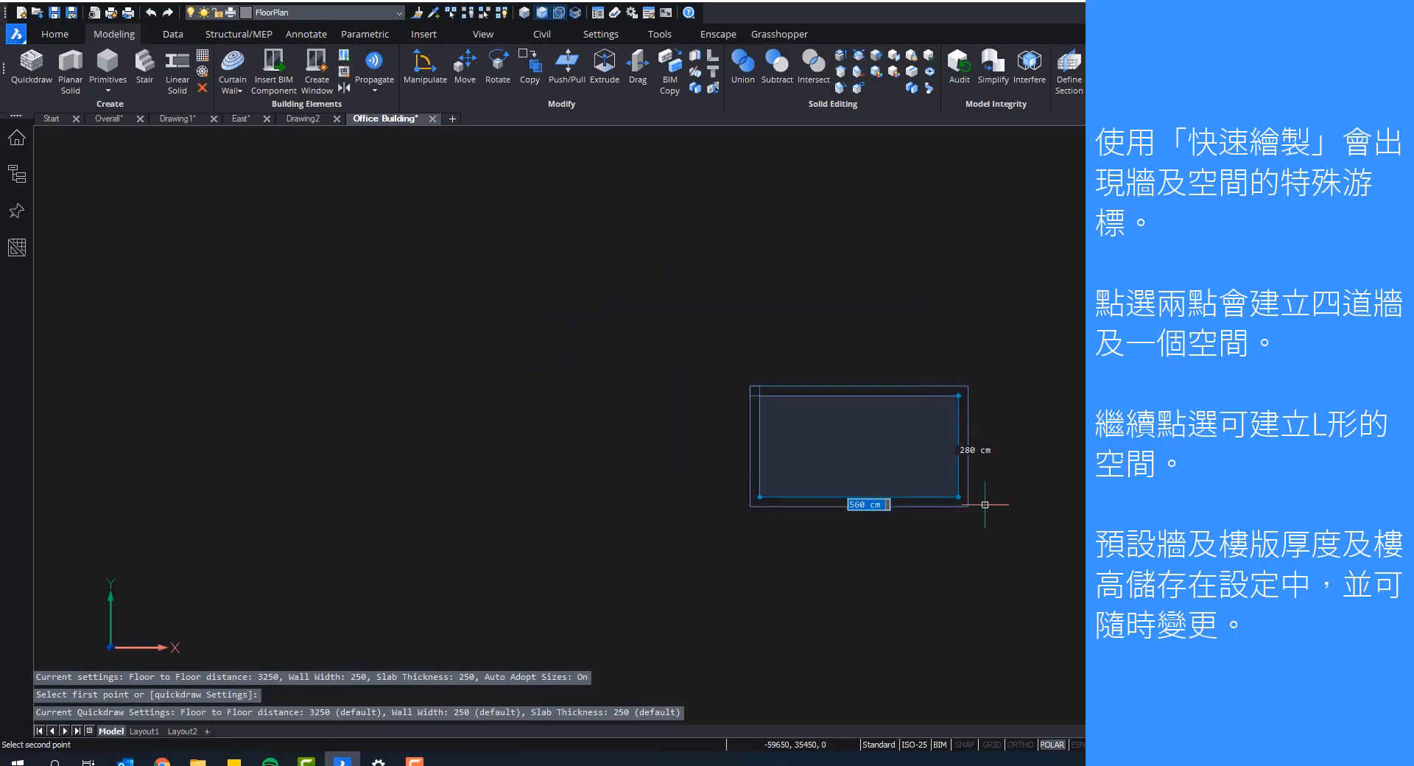
pyautogui.moveTo(880, 483); pyautogui.dragTo(663, 376, button='middle')
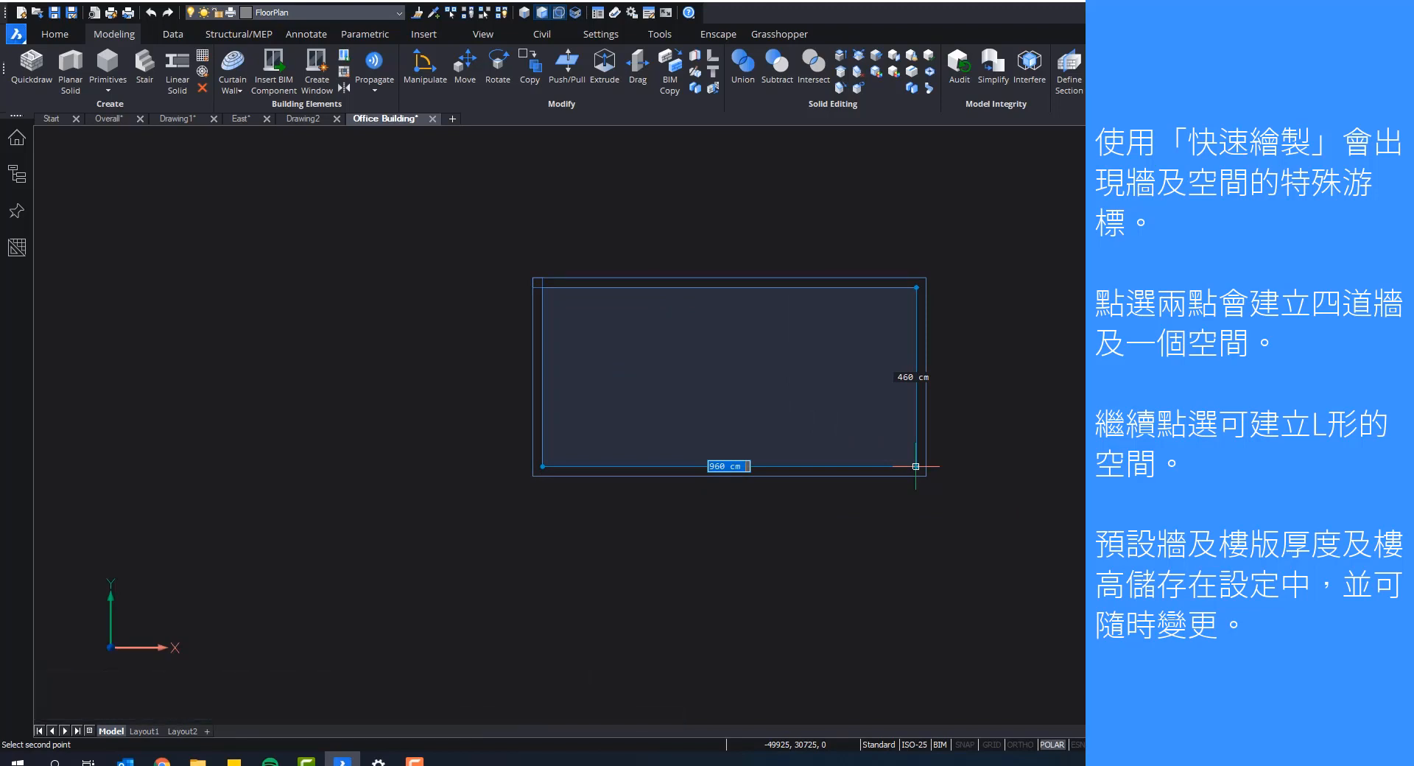
pyautogui.click(916, 466)
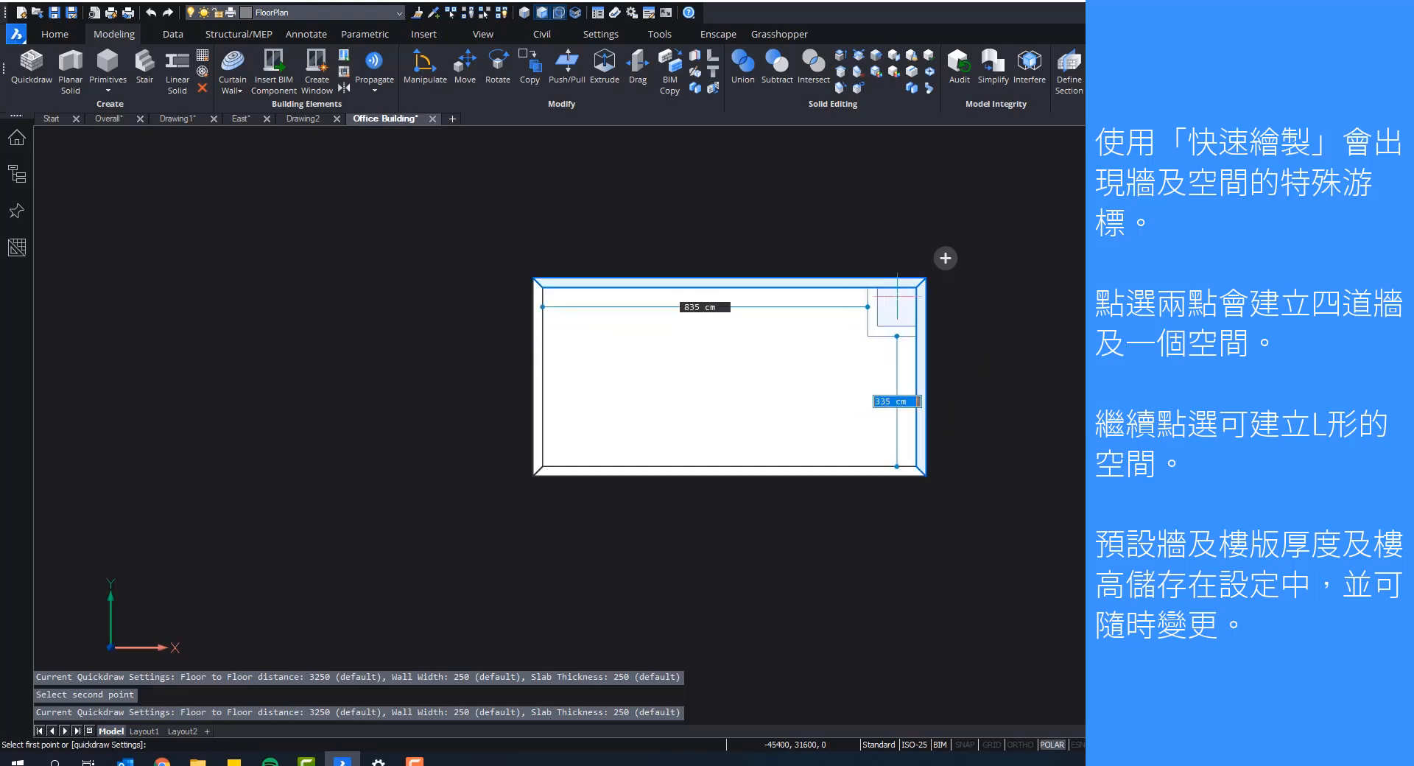
# Step: Extend the free-standing room with a second Quickdraw rectangle into an L shape and view it in 3D
pyautogui.click(893, 292)
pyautogui.moveTo(748, 204); pyautogui.dragTo(735, 331, button='middle')
pyautogui.click(715, 223)
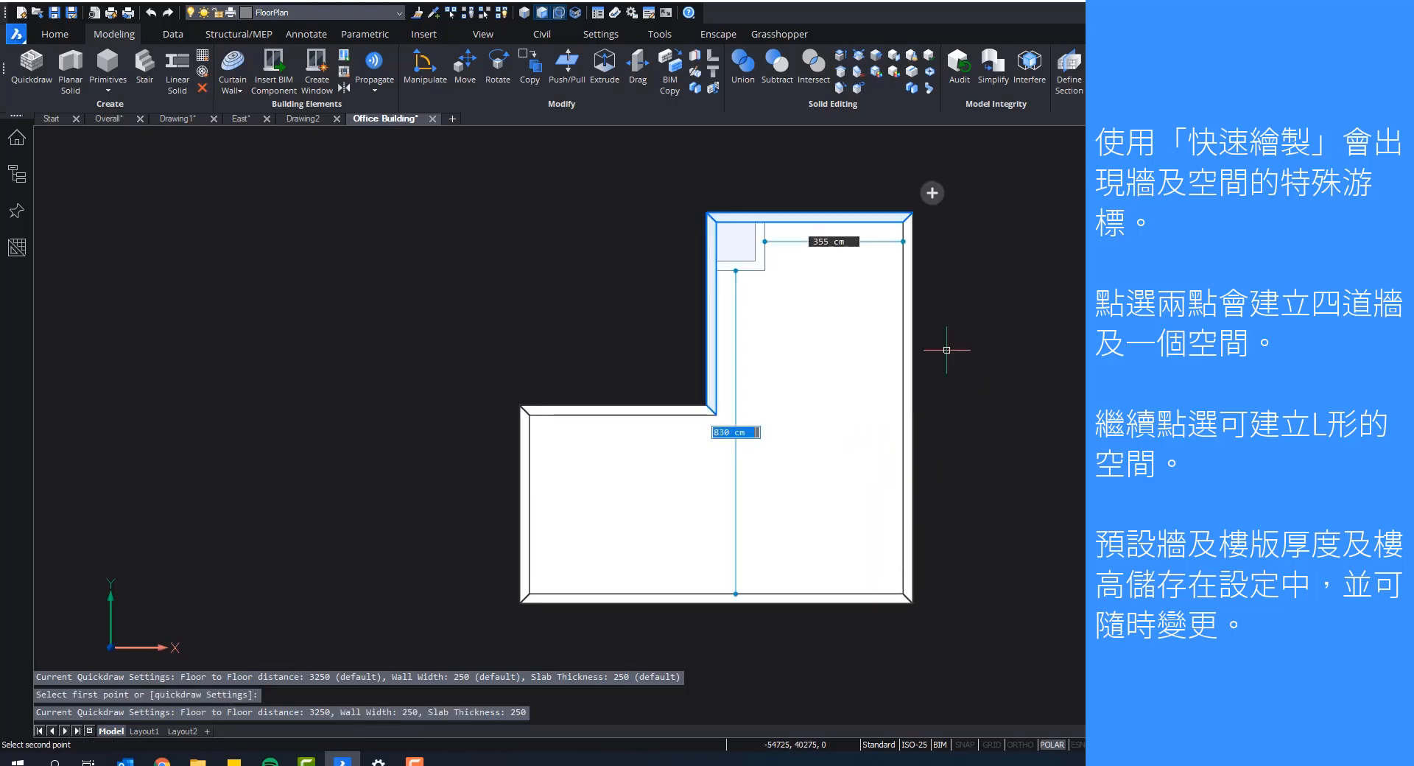
pyautogui.keyDown('shift'); pyautogui.moveTo(1023, 451); pyautogui.dragTo(1186, 358, button='middle'); pyautogui.keyUp('shift')
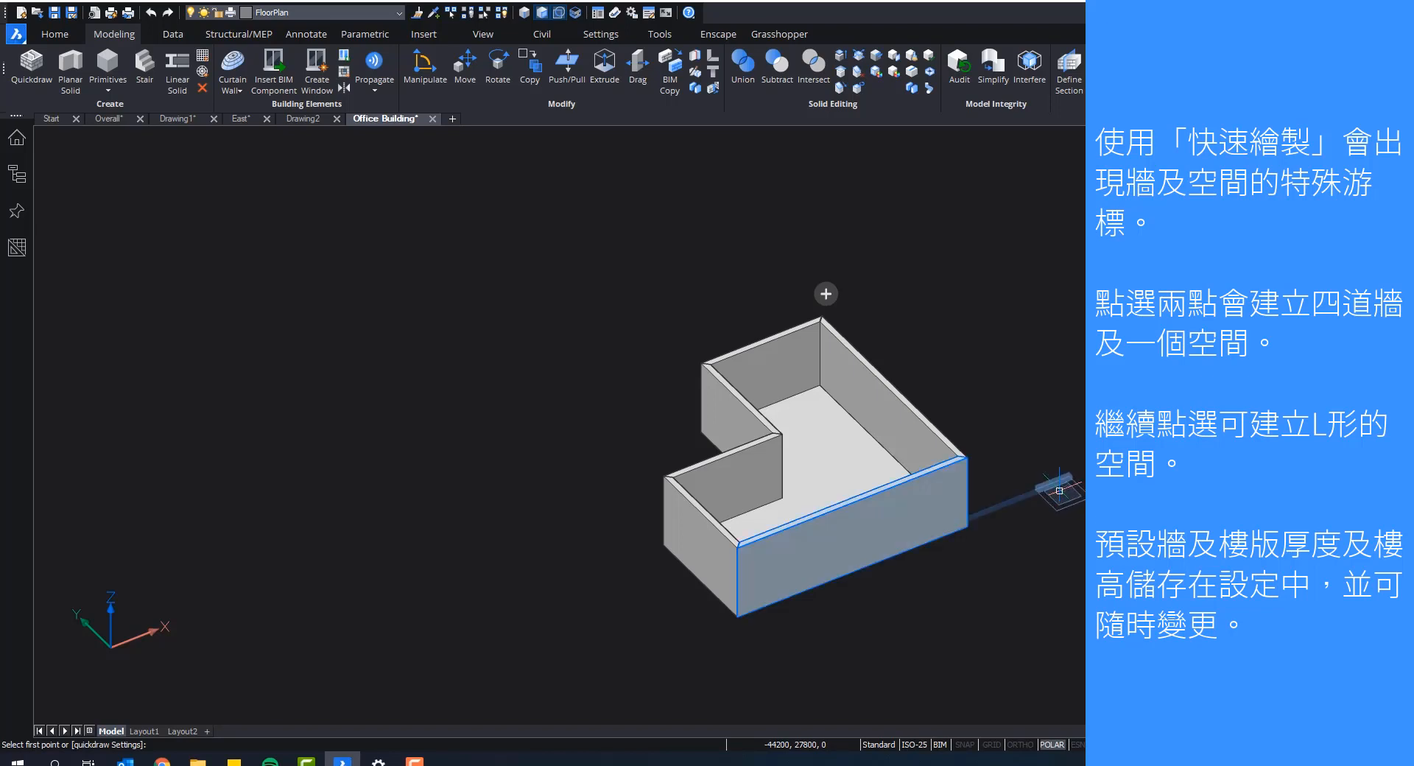
# Step: Undo the L-shaped extension so that only the rectangular room remains
pyautogui.hotkey('ctrl', 'z')
pyautogui.hotkey('ctrl', 'z')
pyautogui.hotkey('ctrl', 'z')
pyautogui.hotkey('ctrl', 'z')
pyautogui.hotkey('ctrl', 'z')
pyautogui.hotkey('ctrl', 'z')
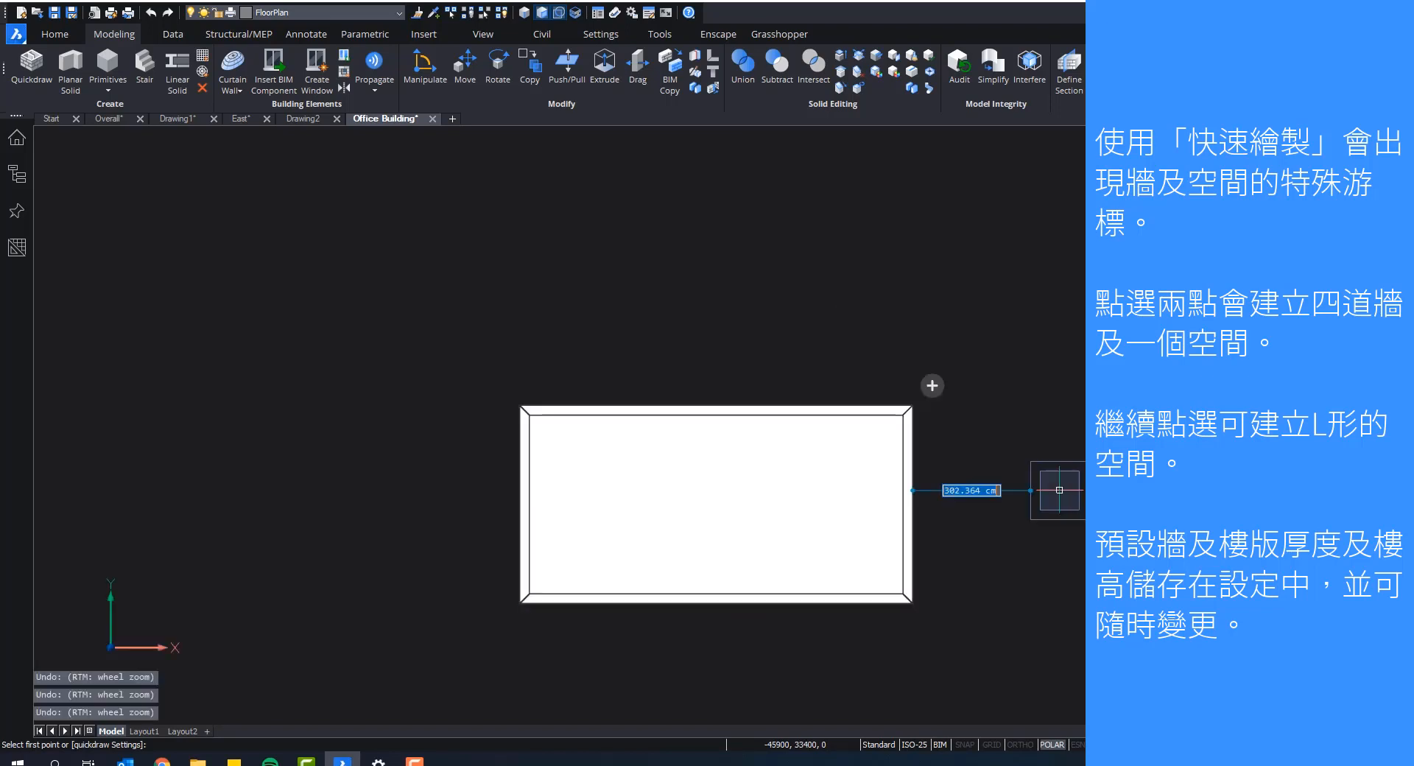
# Step: Quickdraw the main block of the L-shaped floor plan as a 20 by 18 m room, snapped to its 300 mm outer wall lines
pyautogui.moveTo(1049, 417); pyautogui.dragTo(598, 350, button='middle')
pyautogui.scroll(-2, 641, 361)
pyautogui.moveTo(994, 412); pyautogui.dragTo(764, 315, button='middle')
pyautogui.scroll(3, 771, 324)
pyautogui.scroll(4, 772, 323)
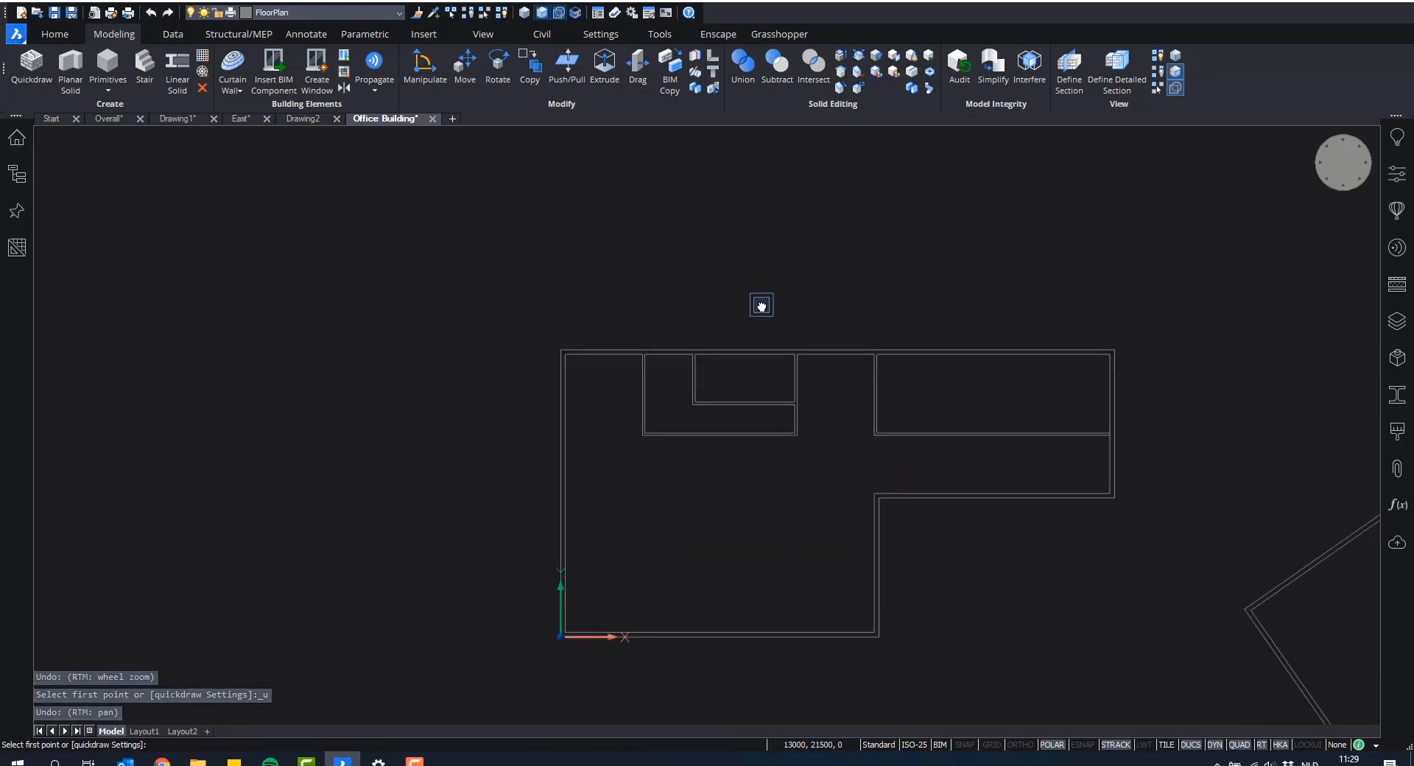
pyautogui.moveTo(690, 252); pyautogui.dragTo(609, 179, button='middle')
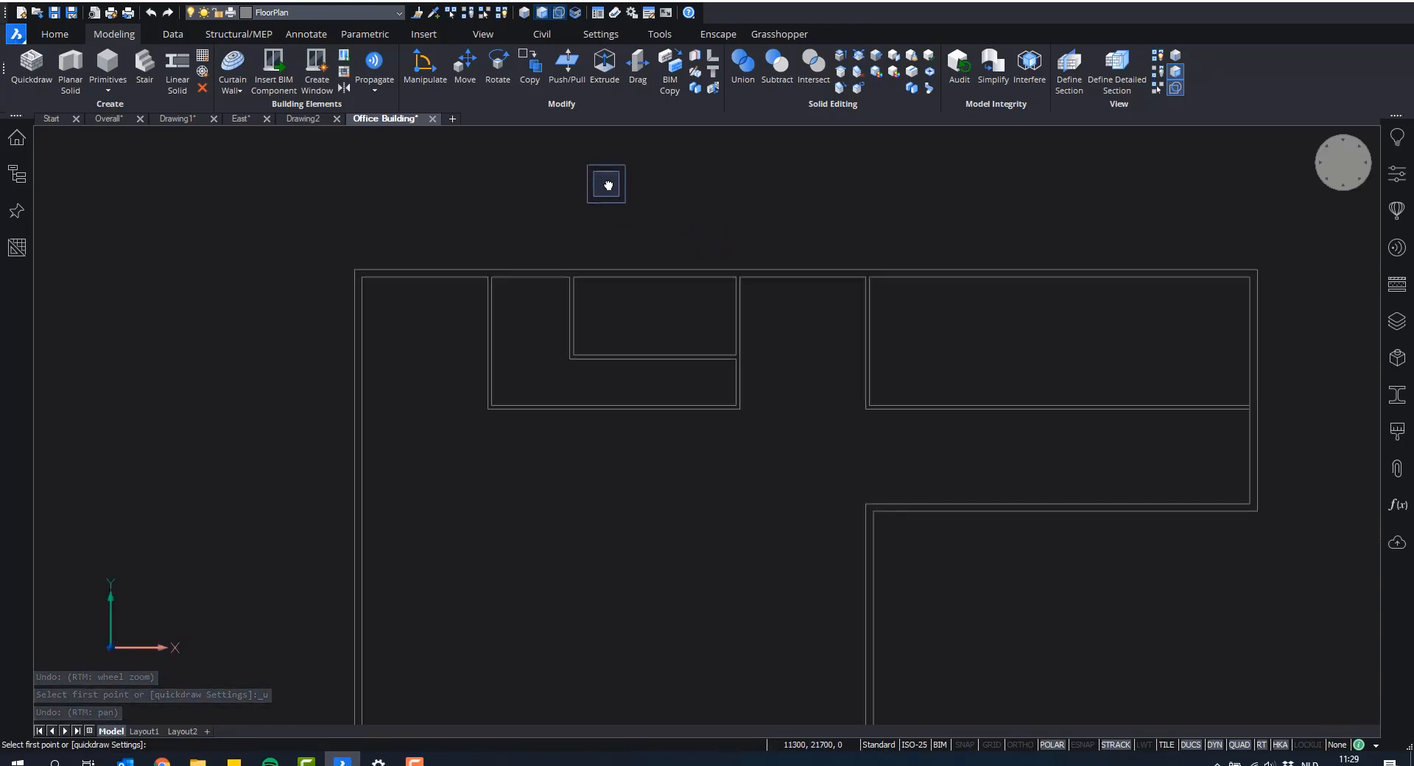
pyautogui.scroll(-1, 598, 171)
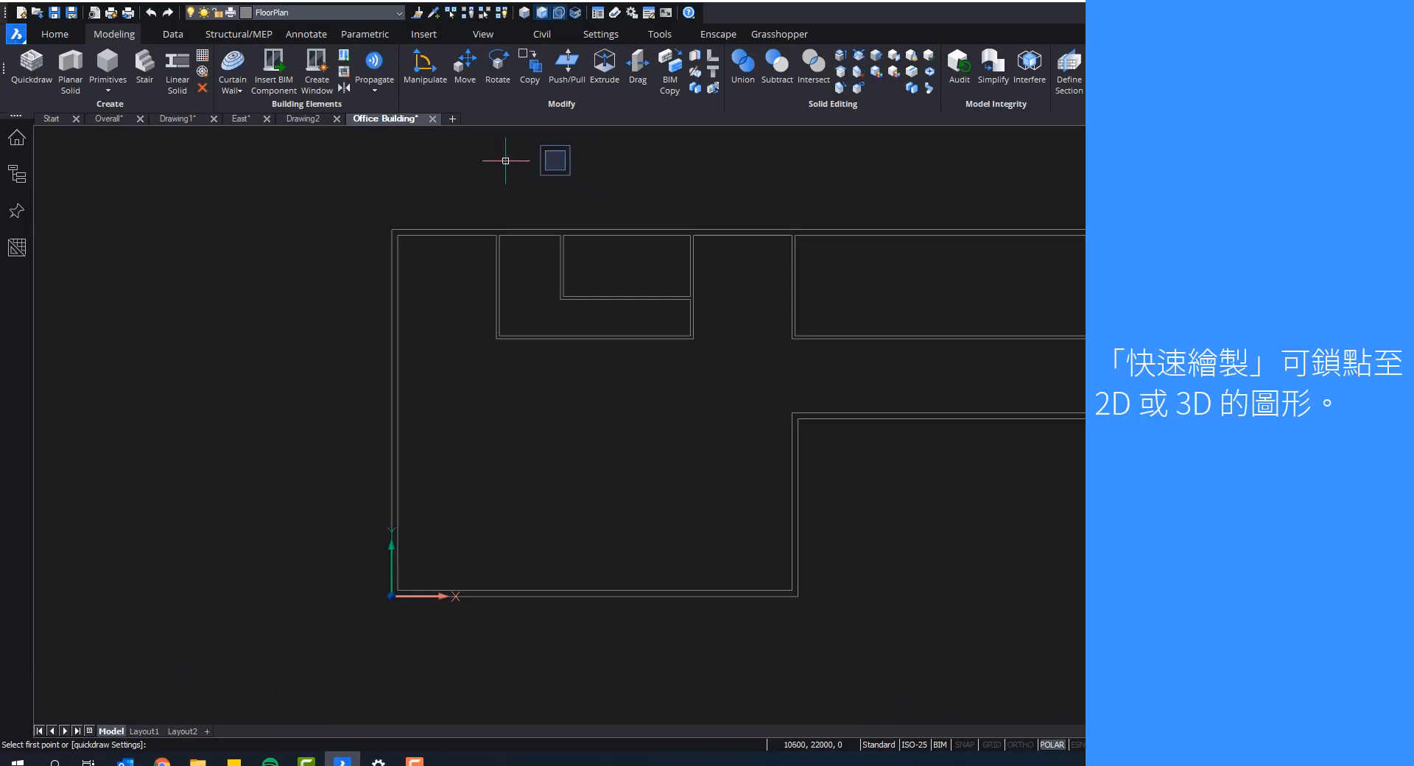
pyautogui.scroll(3, 442, 180)
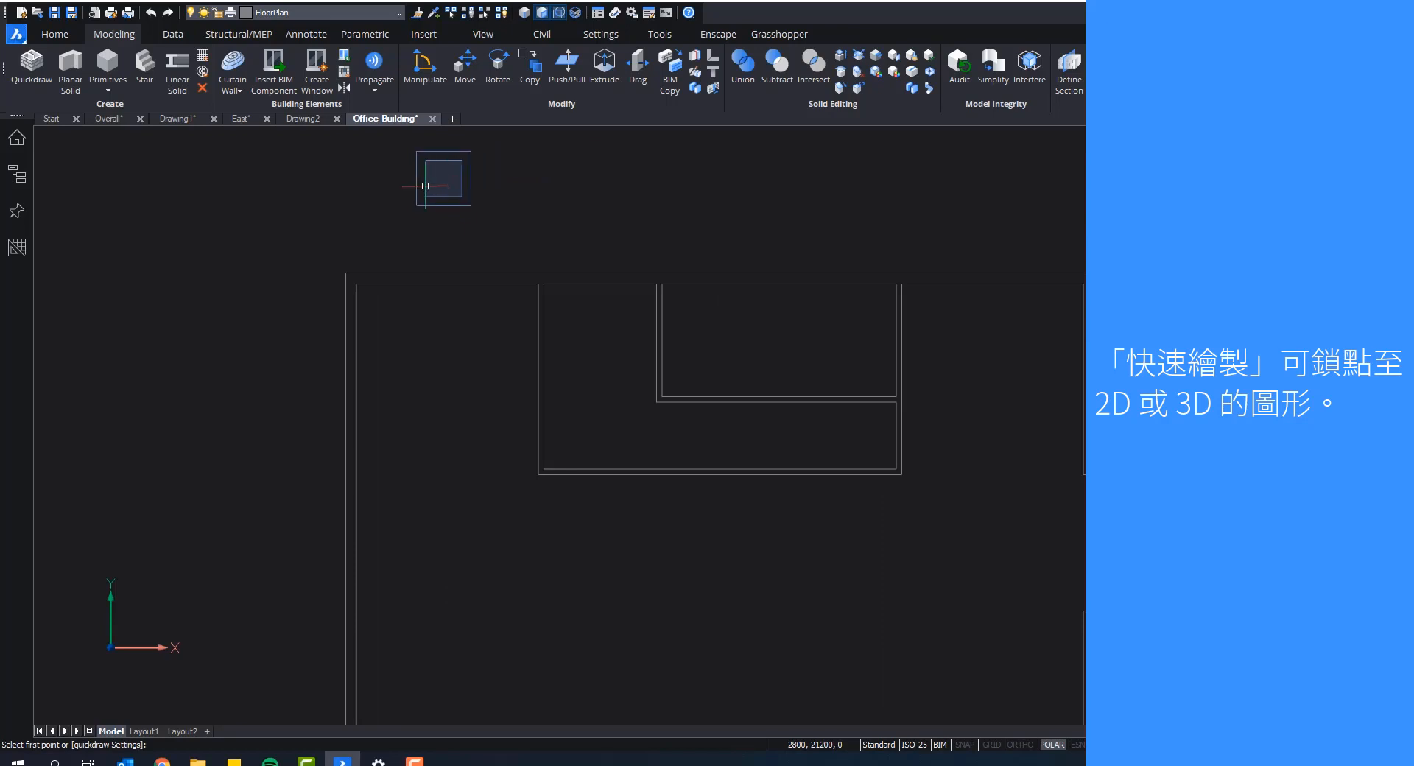
pyautogui.moveTo(487, 201); pyautogui.dragTo(564, 201, button='middle')
pyautogui.scroll(1, 564, 201)
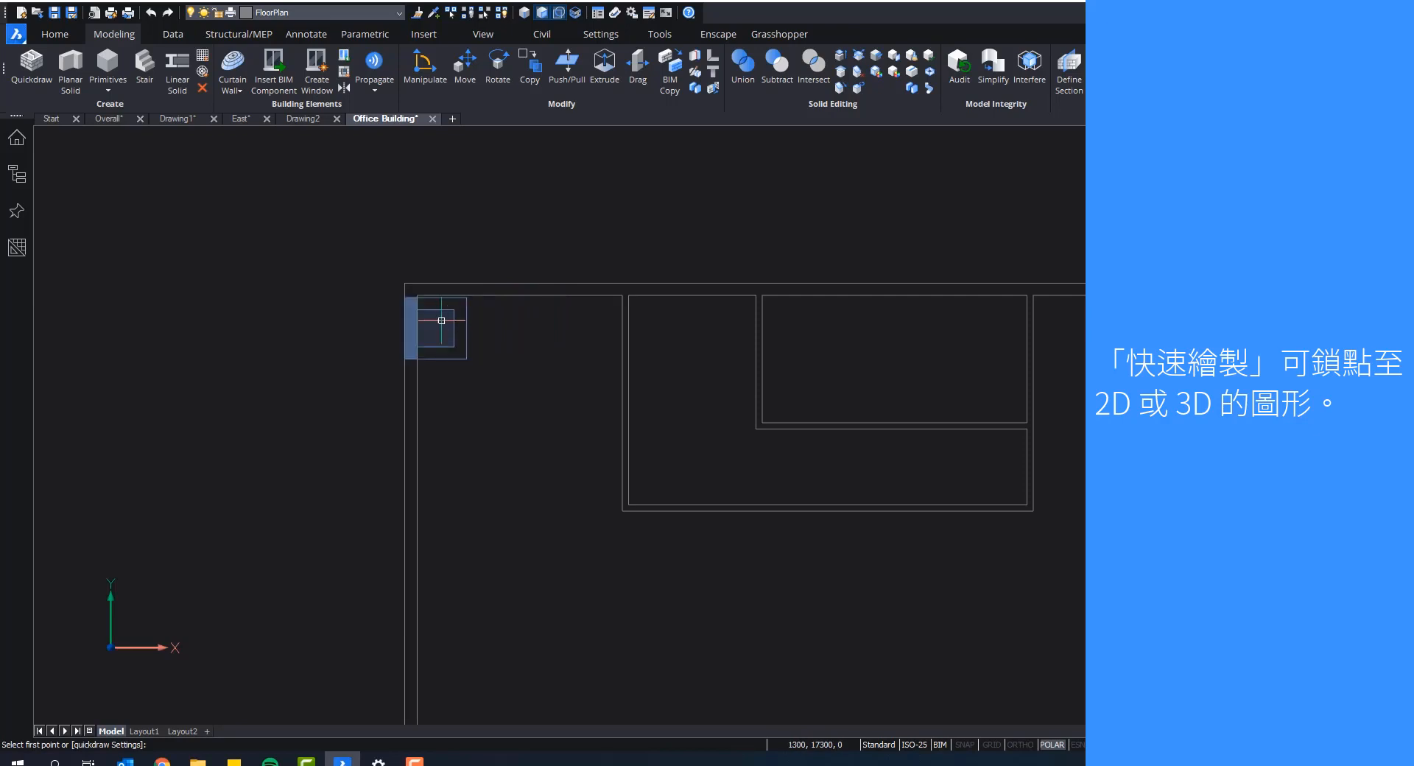
pyautogui.click(429, 311)
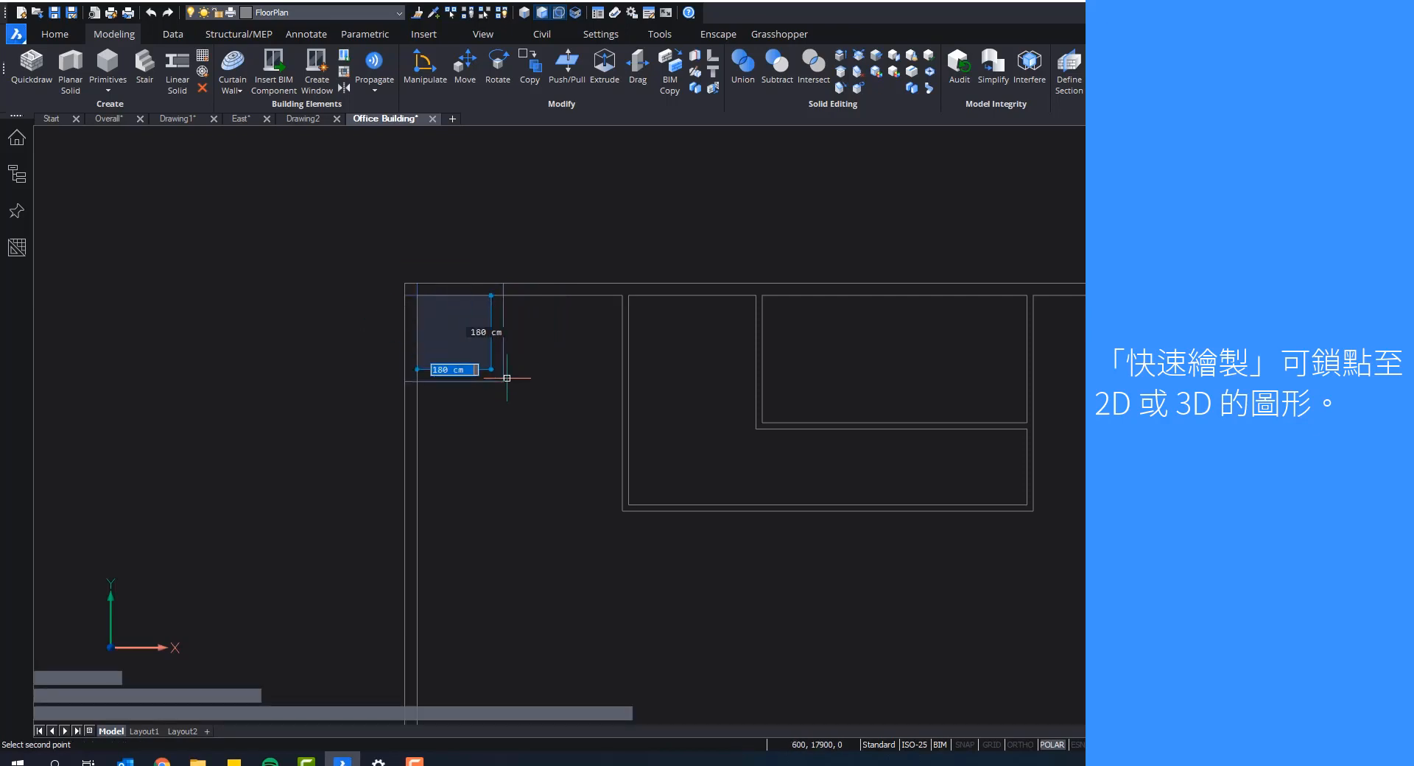
pyautogui.moveTo(631, 442); pyautogui.dragTo(679, 384, button='middle')
pyautogui.scroll(-2, 678, 396)
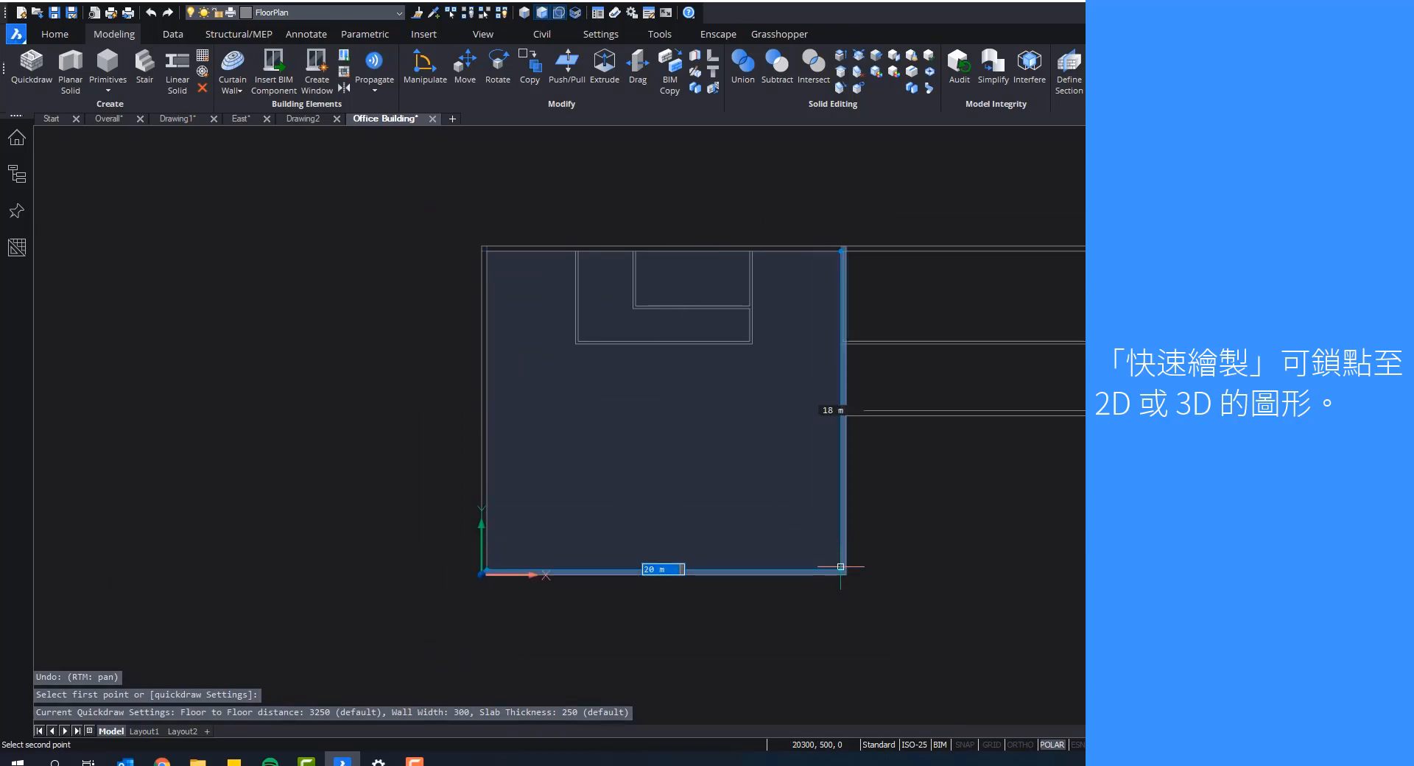
pyautogui.click(840, 567)
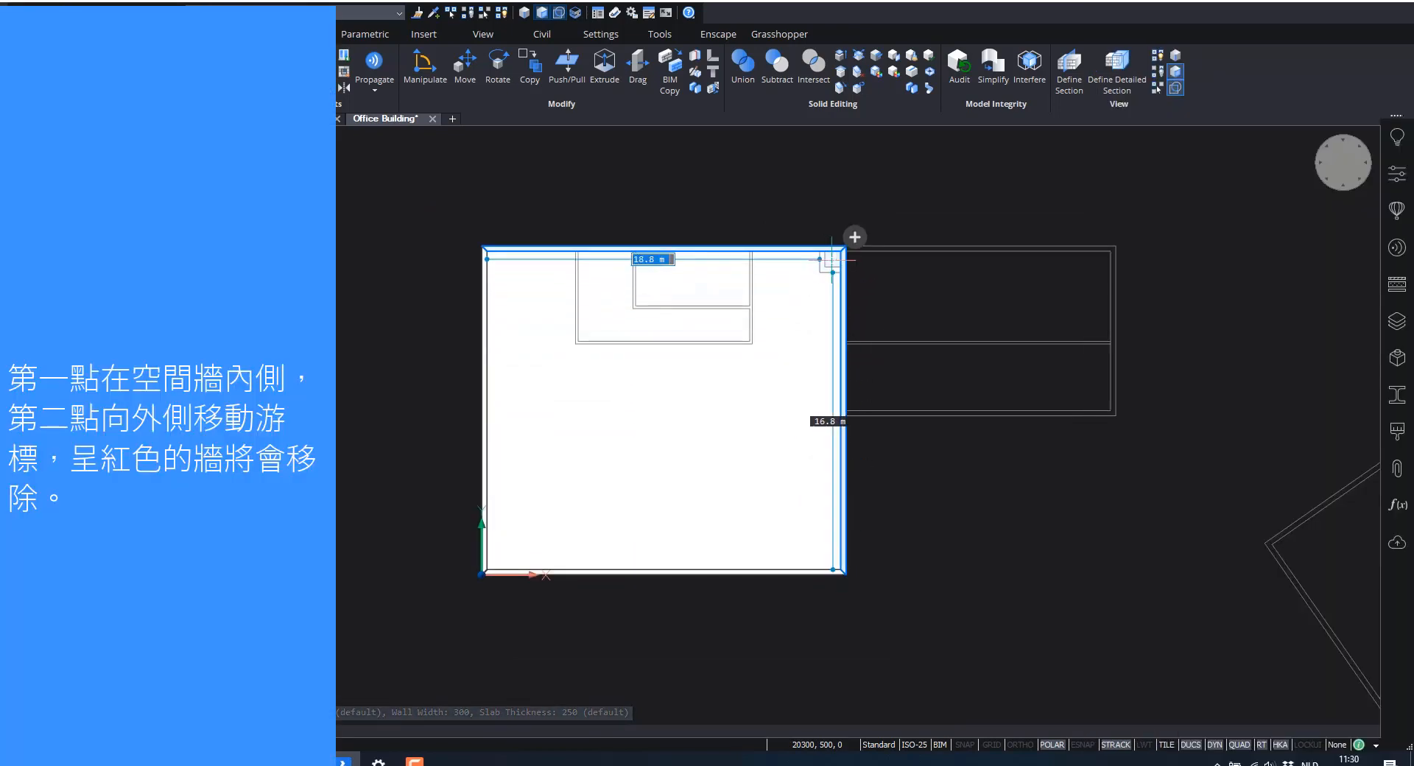
# Step: Extend the room from inside its upper right corner over the plan's narrower wing to complete the L-shaped outline
pyautogui.click(831, 260)
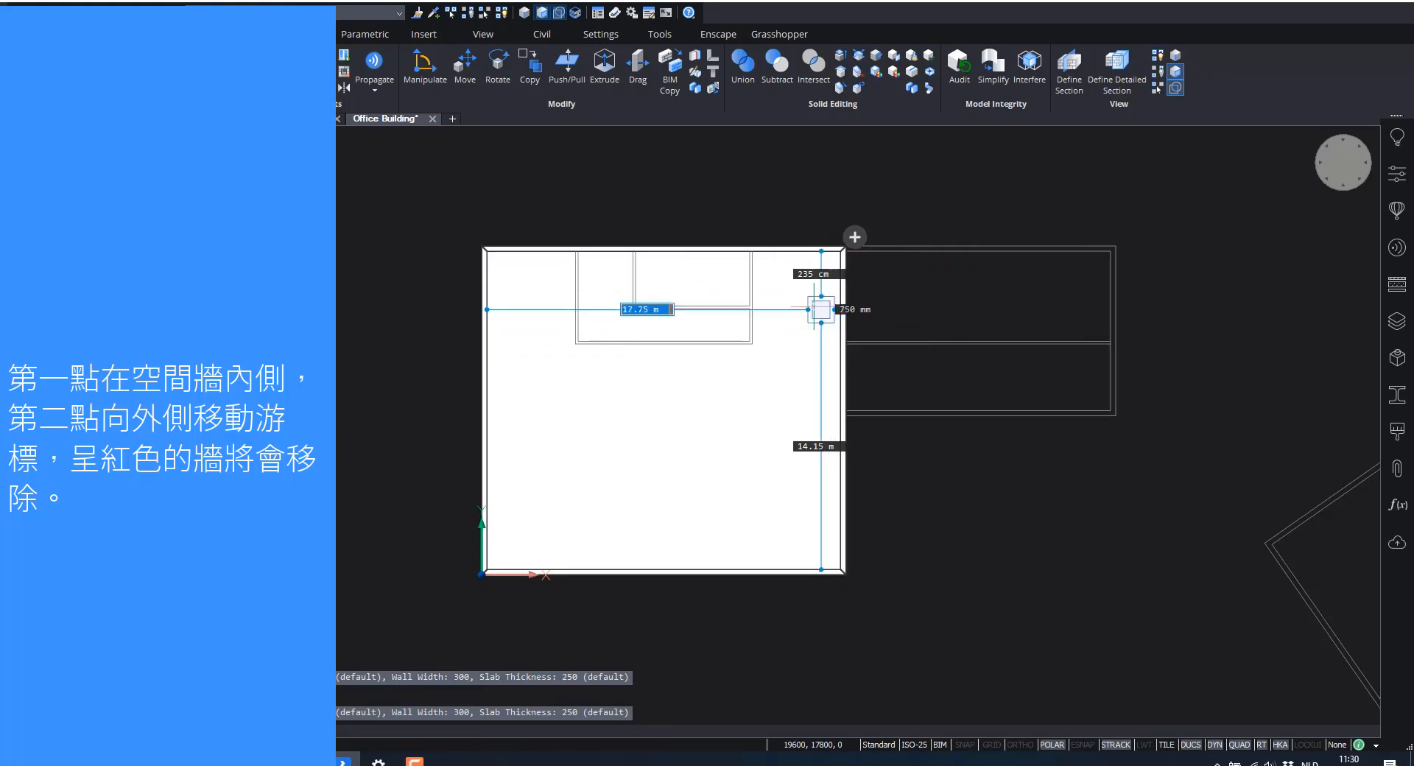
pyautogui.click(829, 261)
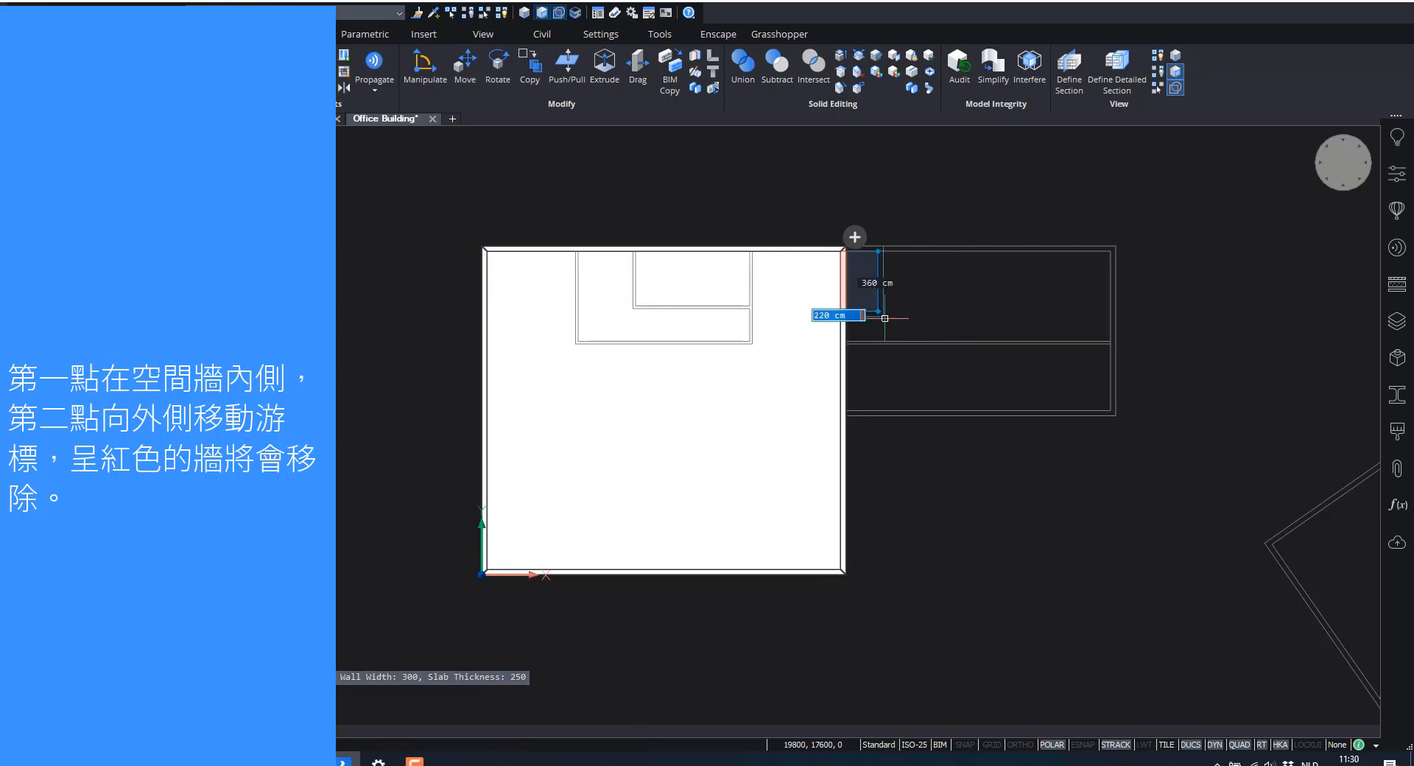
pyautogui.scroll(2, 899, 316)
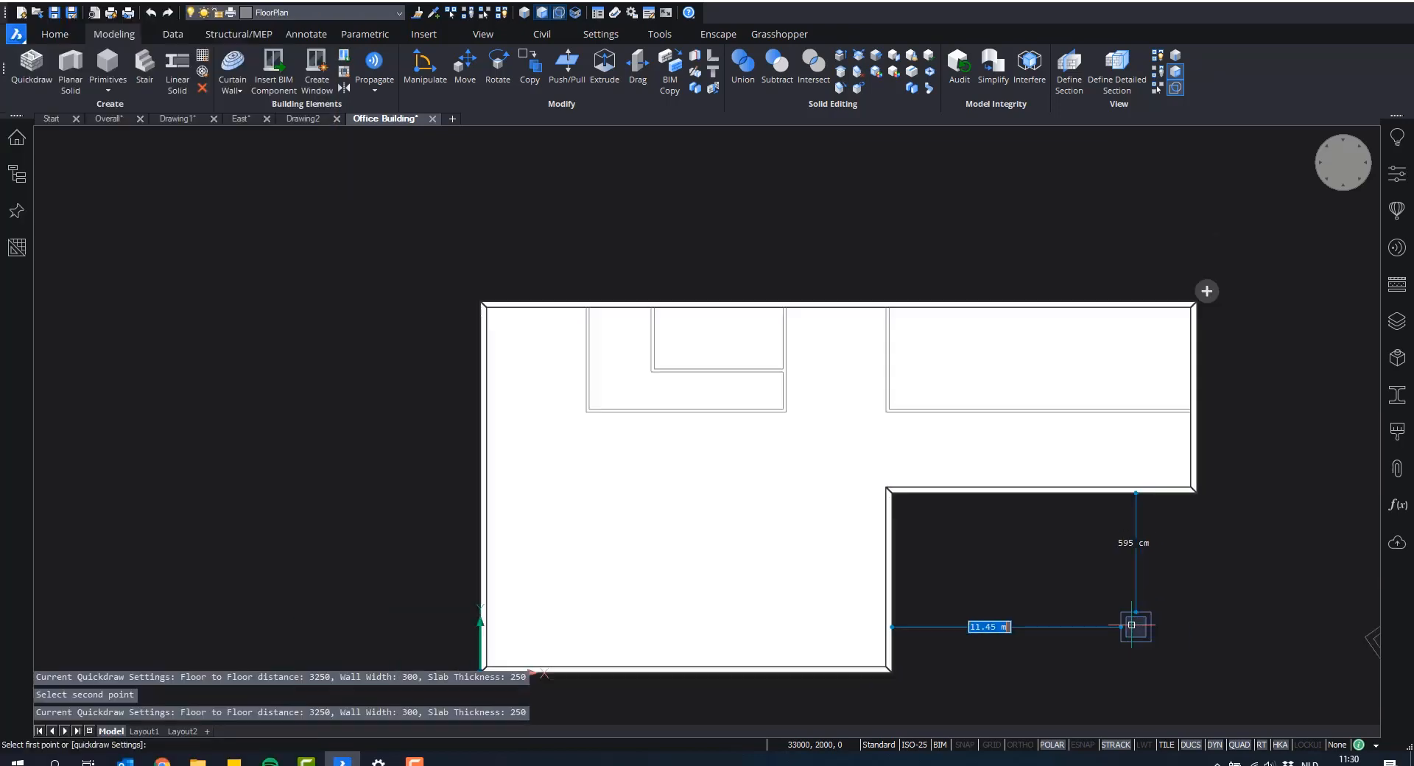
# Step: Create the interior walls of the 970 cm wide core room and its nested smaller room, snapping to the plan and ending beyond the exterior wall
pyautogui.moveTo(1074, 609); pyautogui.dragTo(1225, 599, button='middle')
pyautogui.scroll(5, 935, 541)
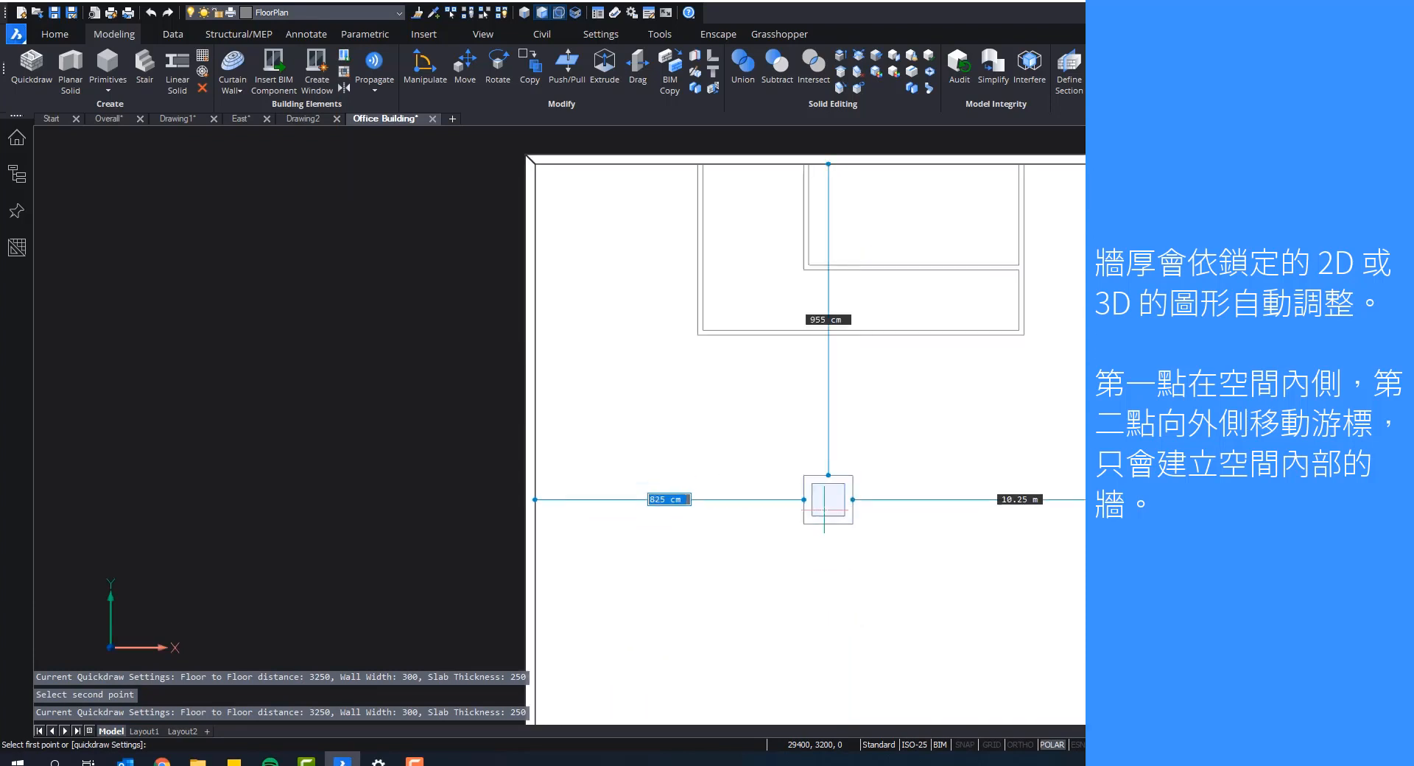
pyautogui.moveTo(831, 499); pyautogui.dragTo(755, 638, button='middle')
pyautogui.scroll(1, 751, 635)
pyautogui.scroll(1, 663, 582)
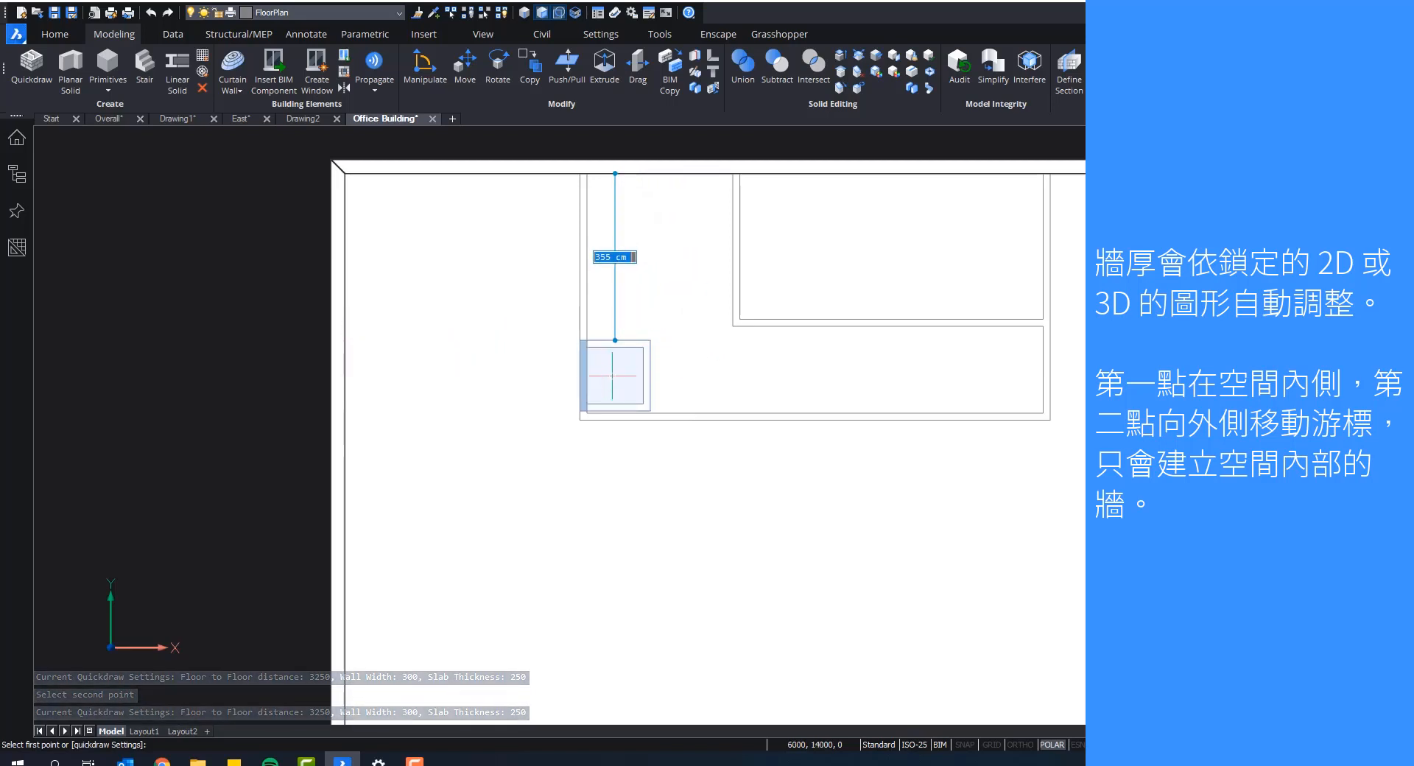
pyautogui.click(608, 386)
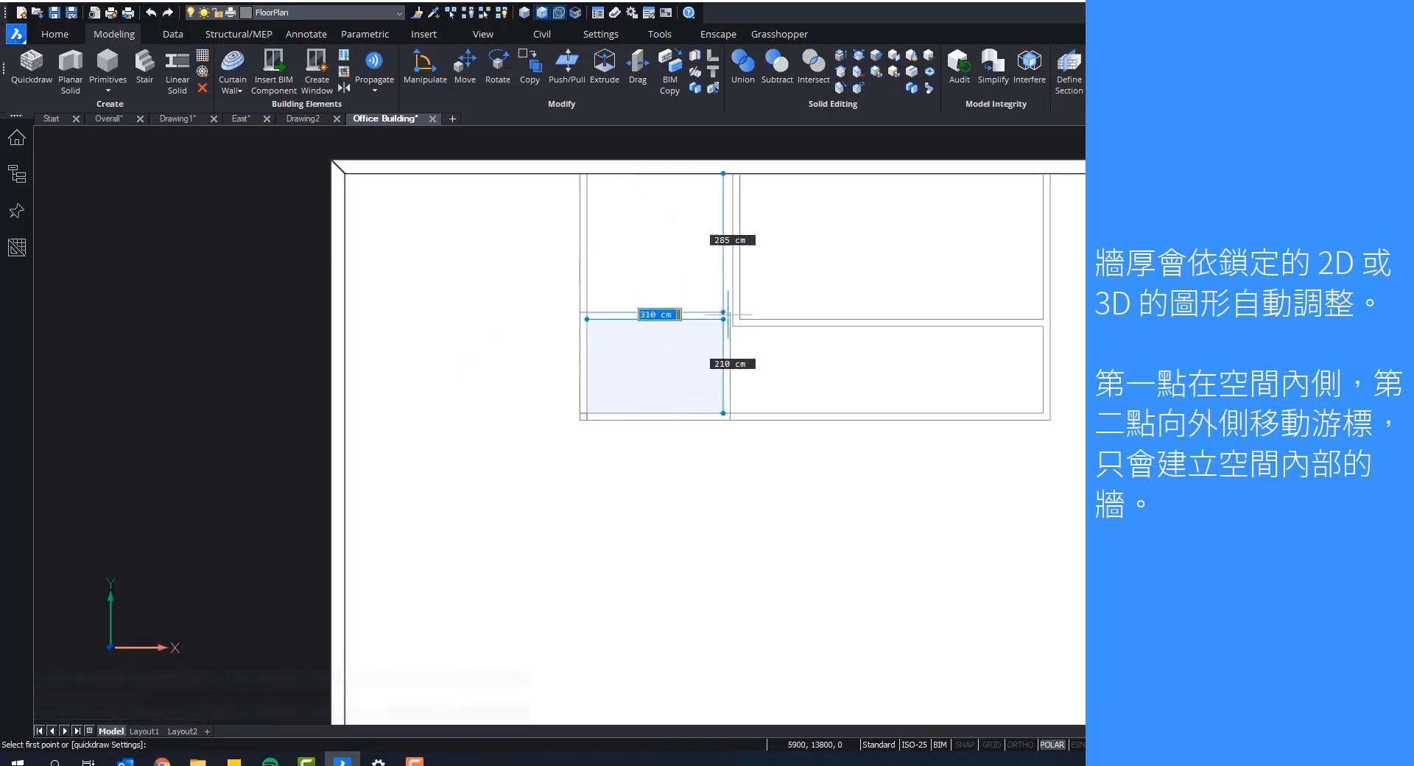
pyautogui.scroll(-1, 728, 322)
pyautogui.moveTo(728, 324); pyautogui.dragTo(619, 451, button='middle')
pyautogui.scroll(-1, 619, 450)
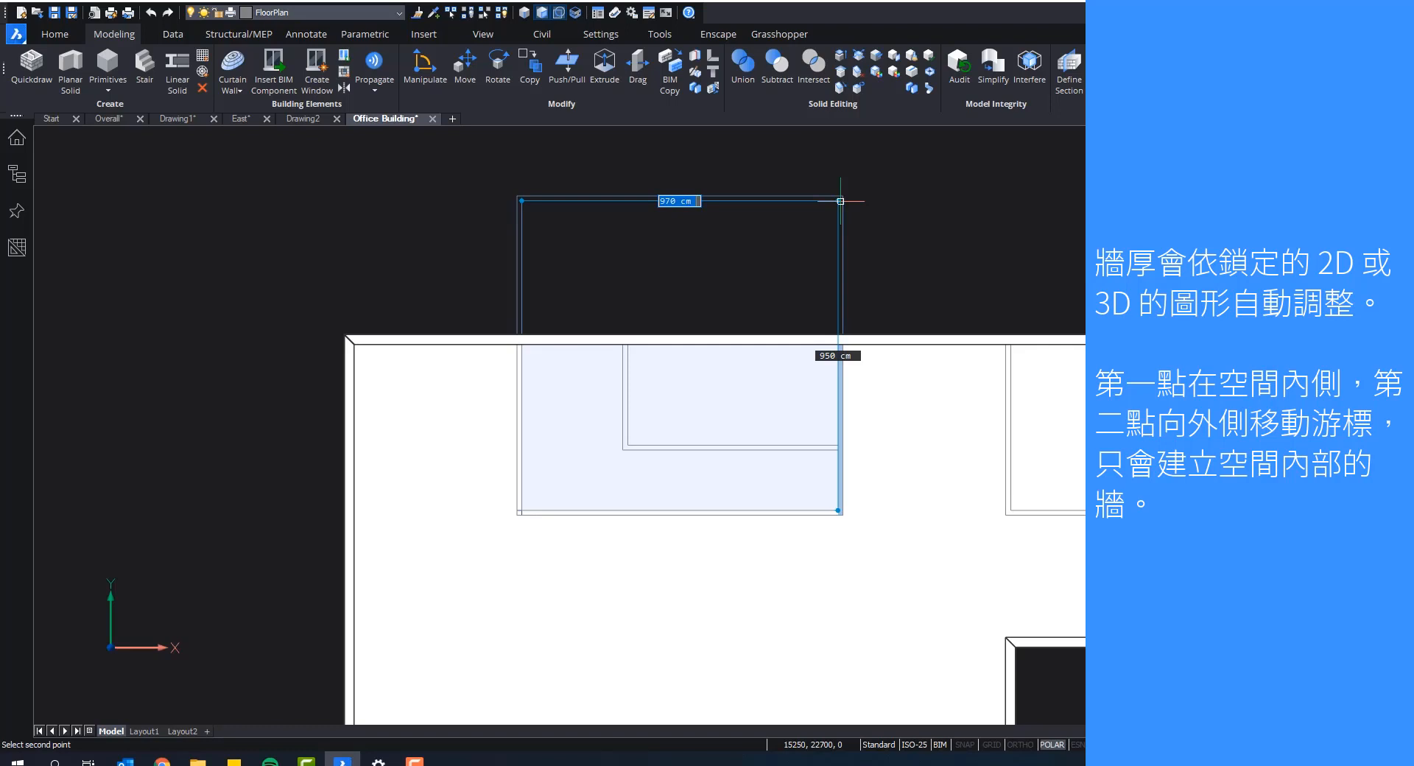
pyautogui.click(840, 201)
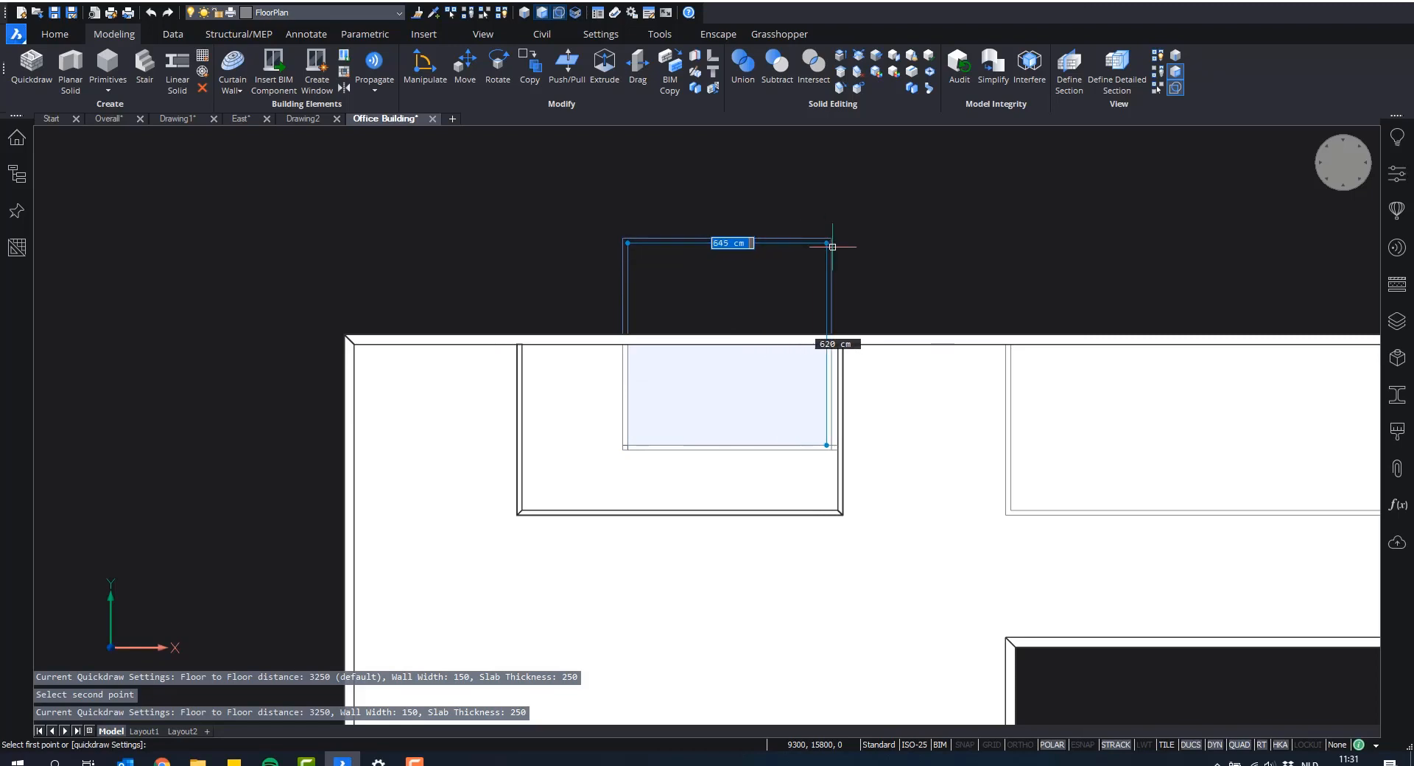
pyautogui.click(842, 249)
# Step: Create the interior walls of the long room in the narrower wing, snapping to the plan and ending beyond the exterior walls
pyautogui.scroll(-2, 873, 234)
pyautogui.moveTo(877, 222); pyautogui.dragTo(532, 273, button='middle')
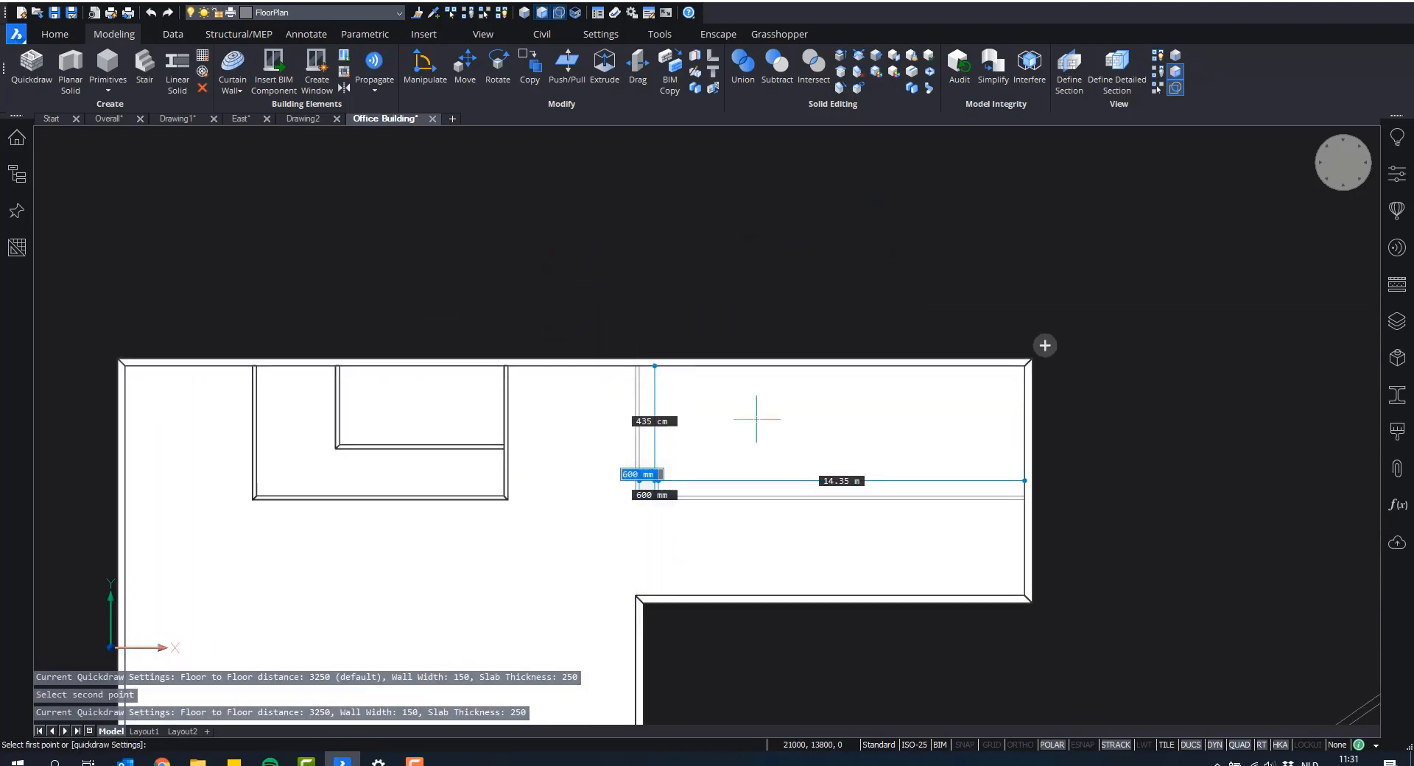
pyautogui.click(654, 481)
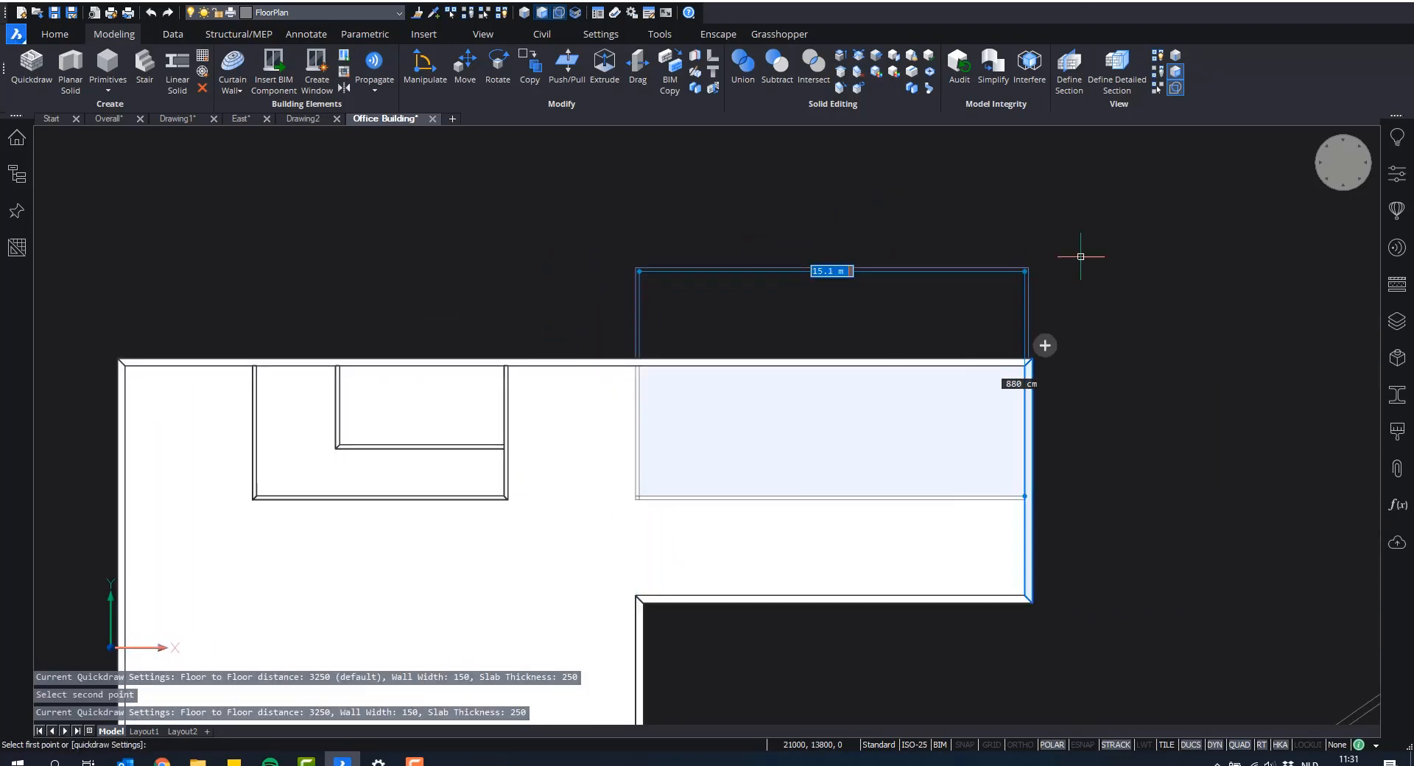
pyautogui.click(1160, 218)
pyautogui.scroll(-3, 1162, 483)
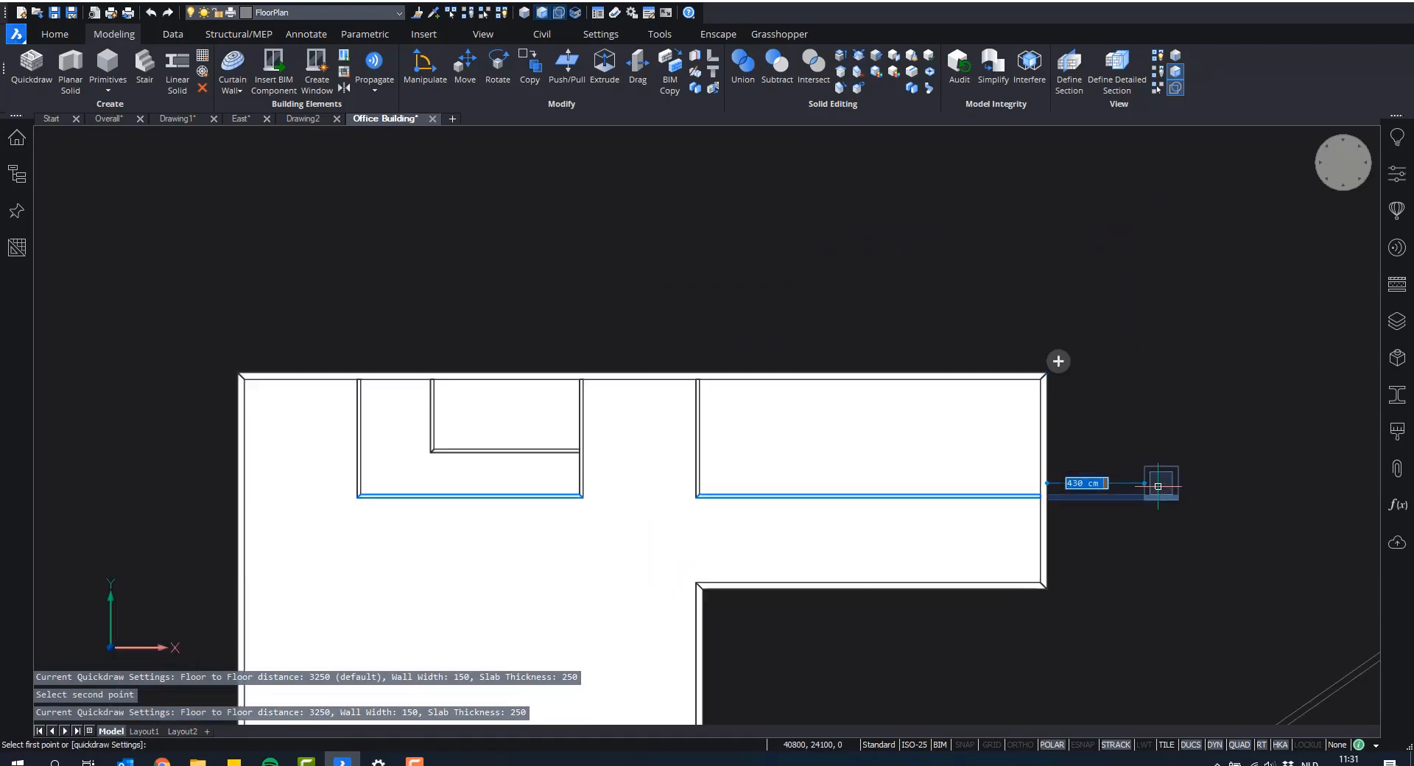
# Step: Copy all walls and slabs of the storey upward to make five storeys, and finish the building with a roof slab
pyautogui.scroll(-1, 1155, 481)
pyautogui.keyDown('shift'); pyautogui.moveTo(964, 451); pyautogui.dragTo(850, 374, button='middle'); pyautogui.keyUp('shift')
pyautogui.moveTo(948, 293); pyautogui.dragTo(841, 312, button='middle')
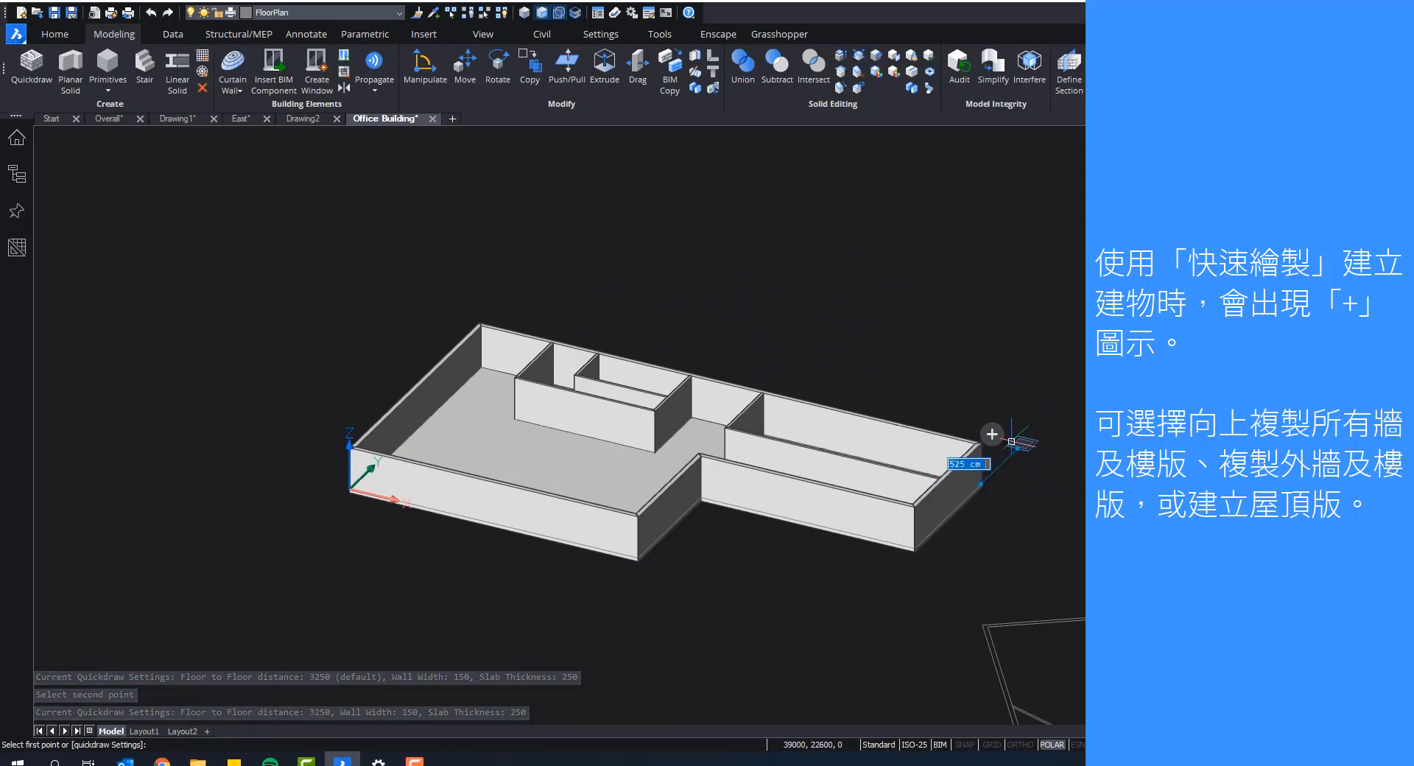
pyautogui.moveTo(993, 435)
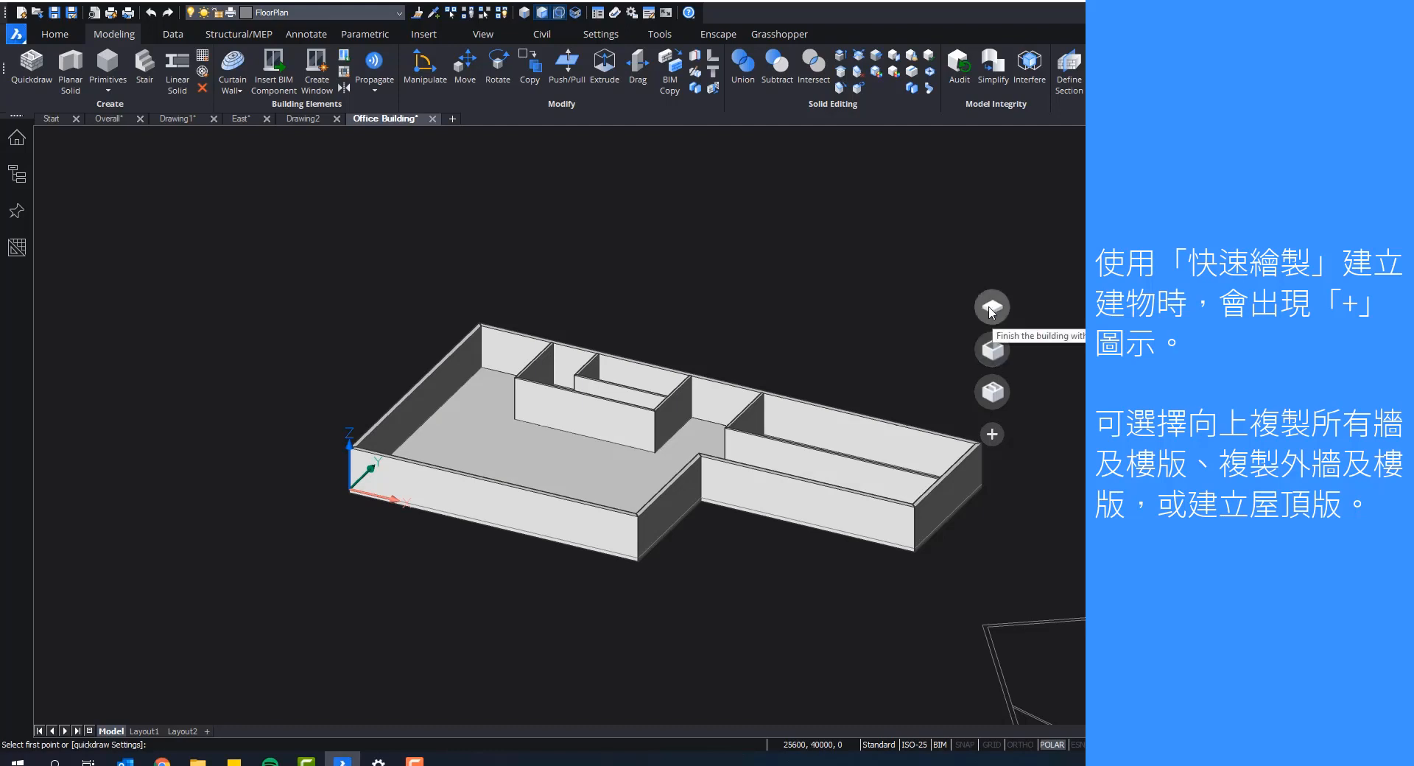
pyautogui.click(1000, 400)
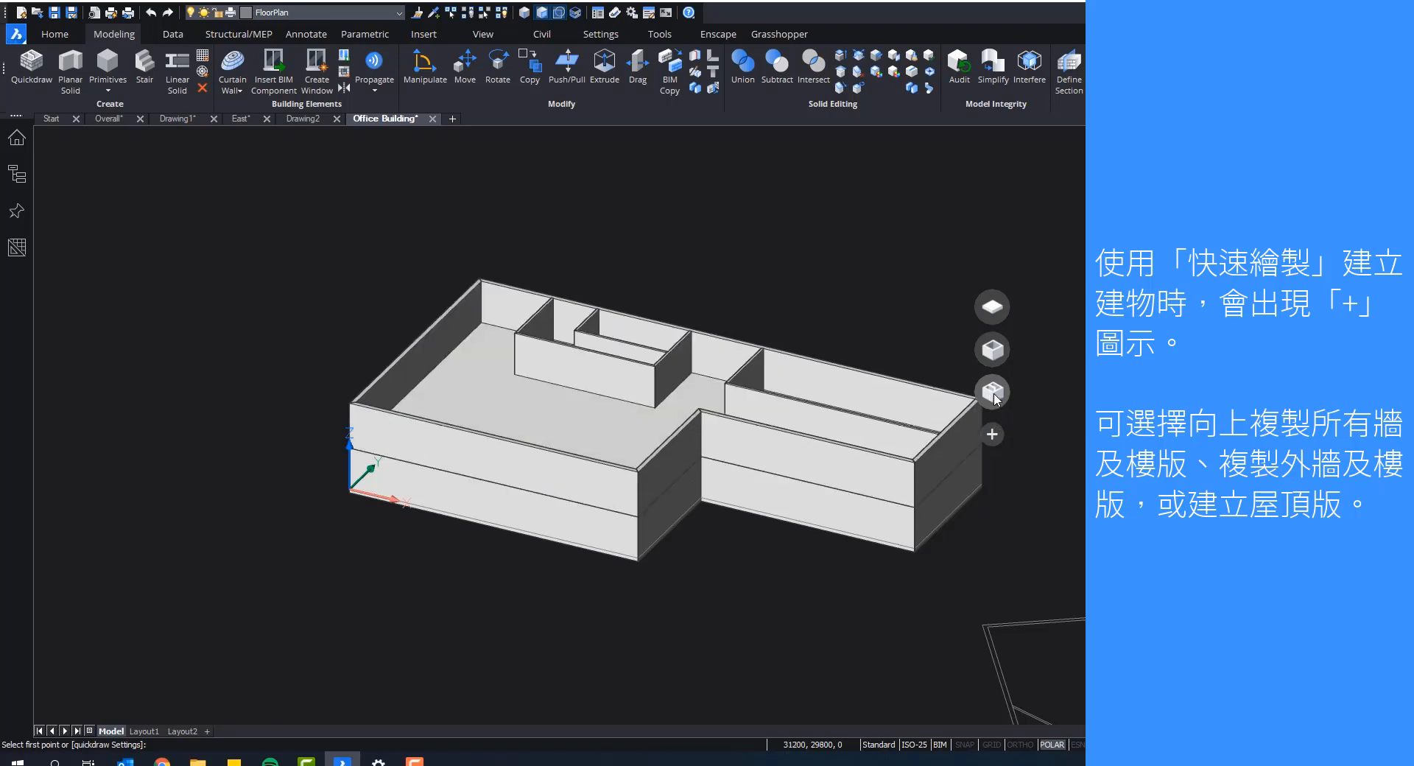
pyautogui.click(996, 346)
pyautogui.click(999, 295)
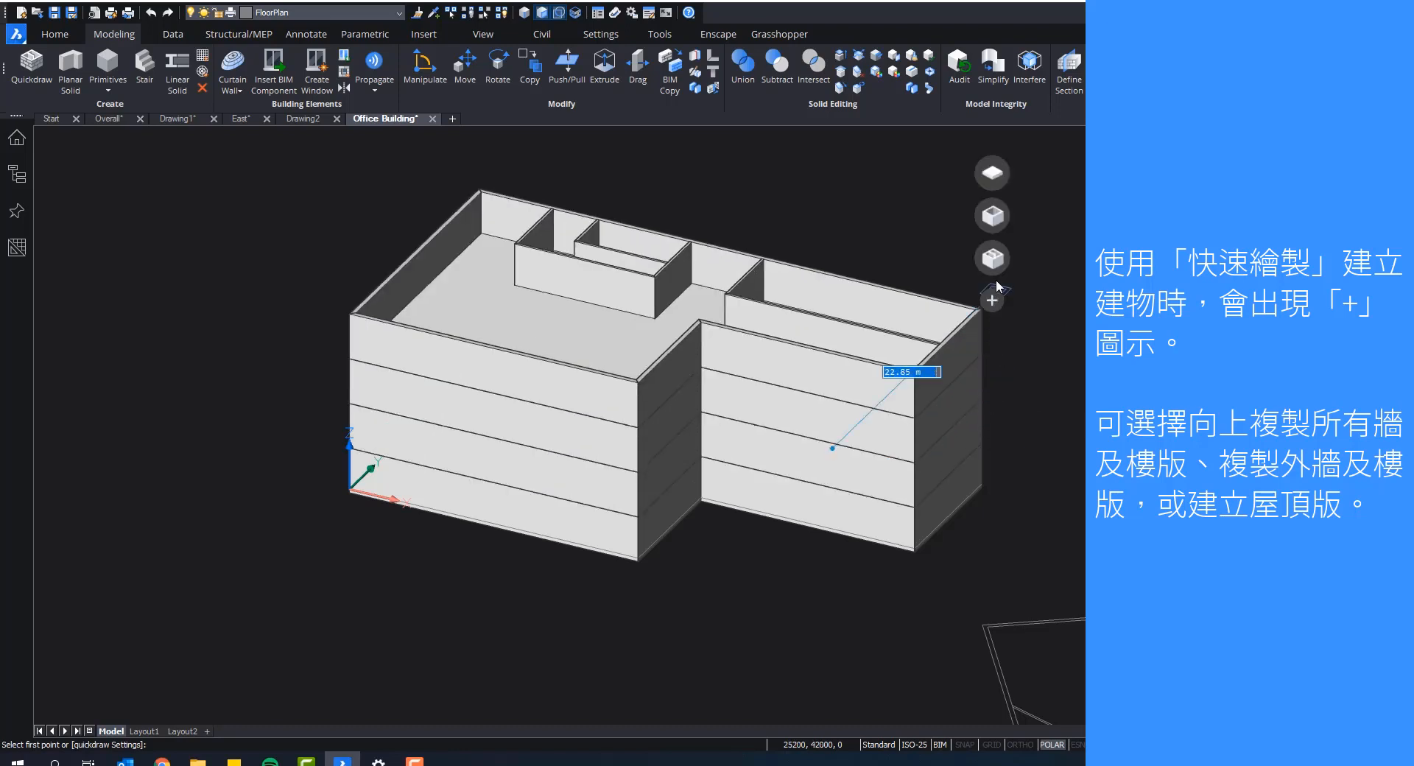
pyautogui.click(999, 244)
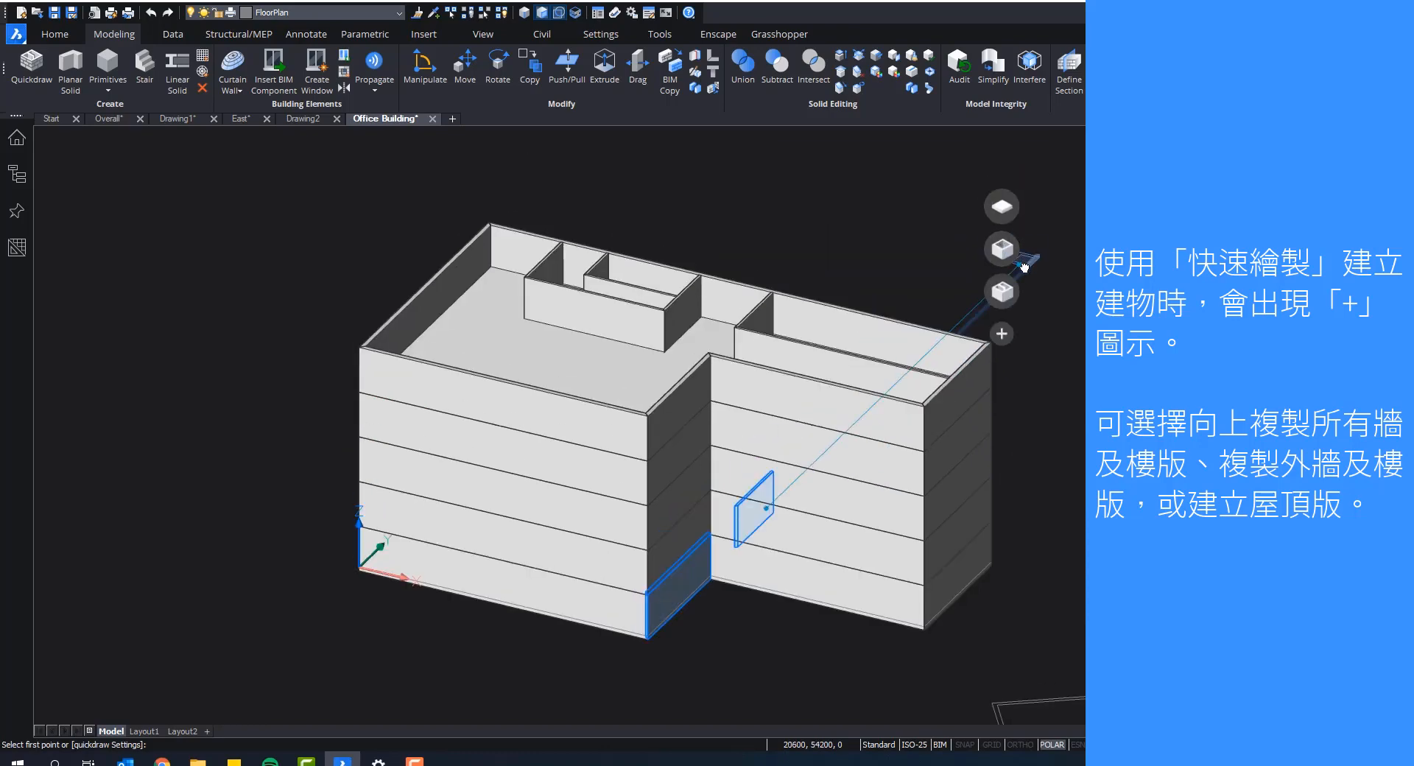
pyautogui.click(1002, 225)
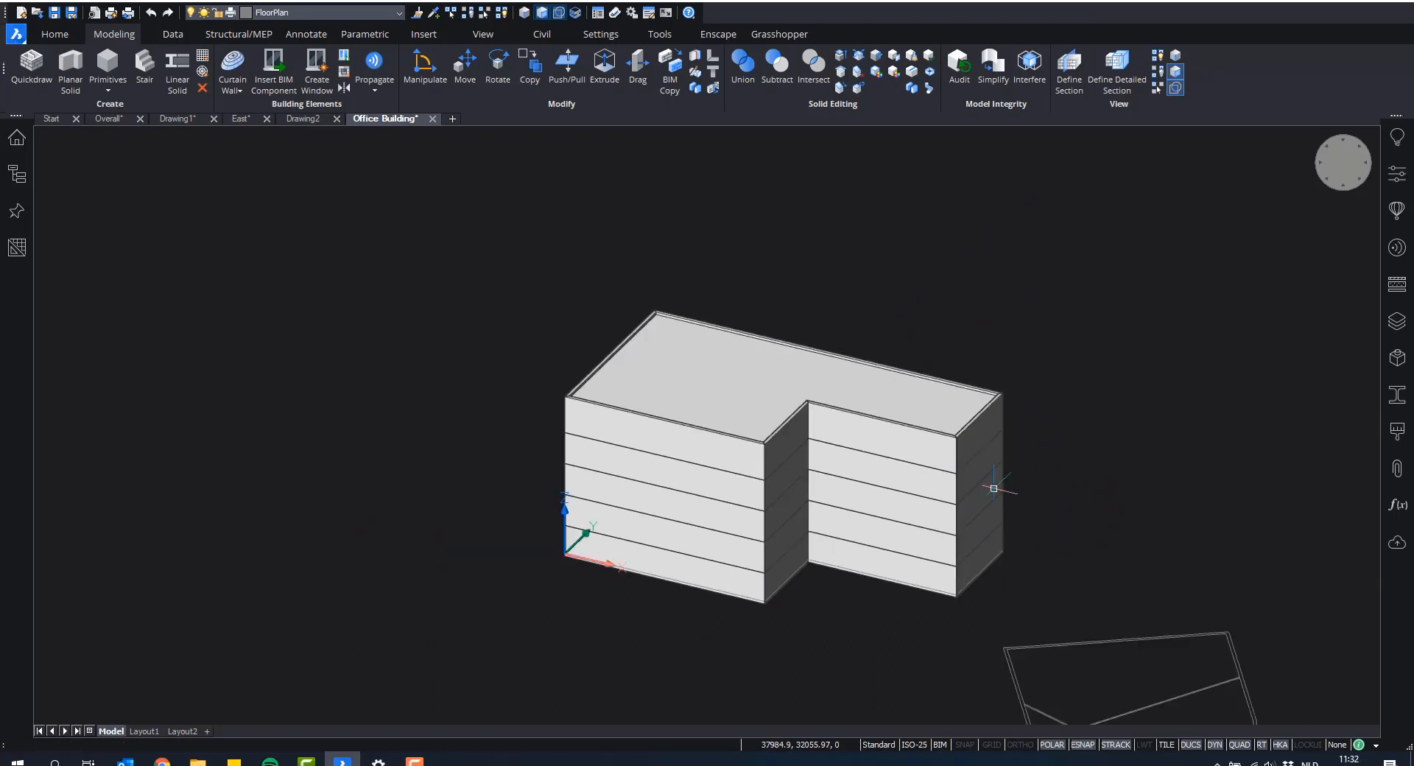
pyautogui.keyDown('shift'); pyautogui.moveTo(997, 489); pyautogui.dragTo(972, 558, button='middle'); pyautogui.keyUp('shift')
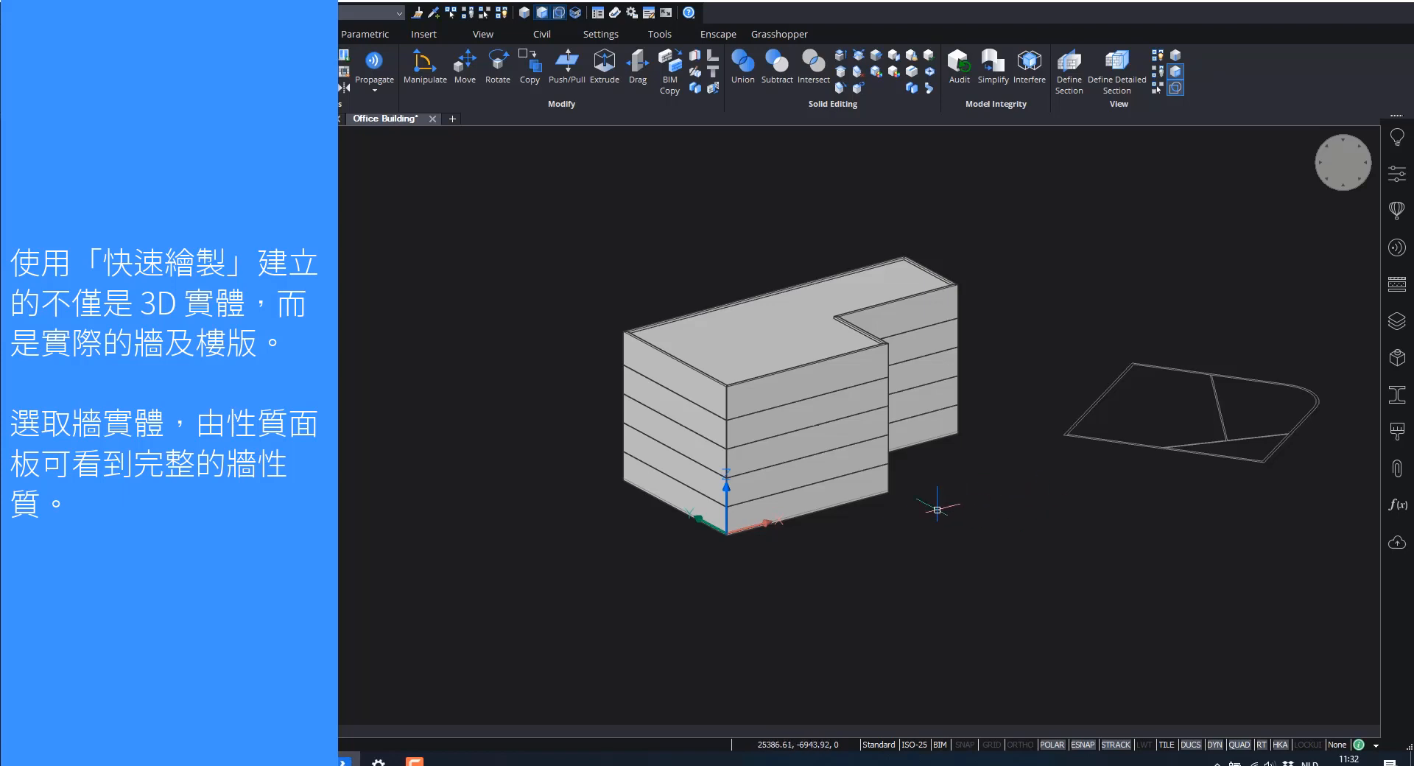
# Step: Inspect the BIM, quantity and wall properties of the ground-floor exterior wall along the building's front
pyautogui.scroll(3, 910, 509)
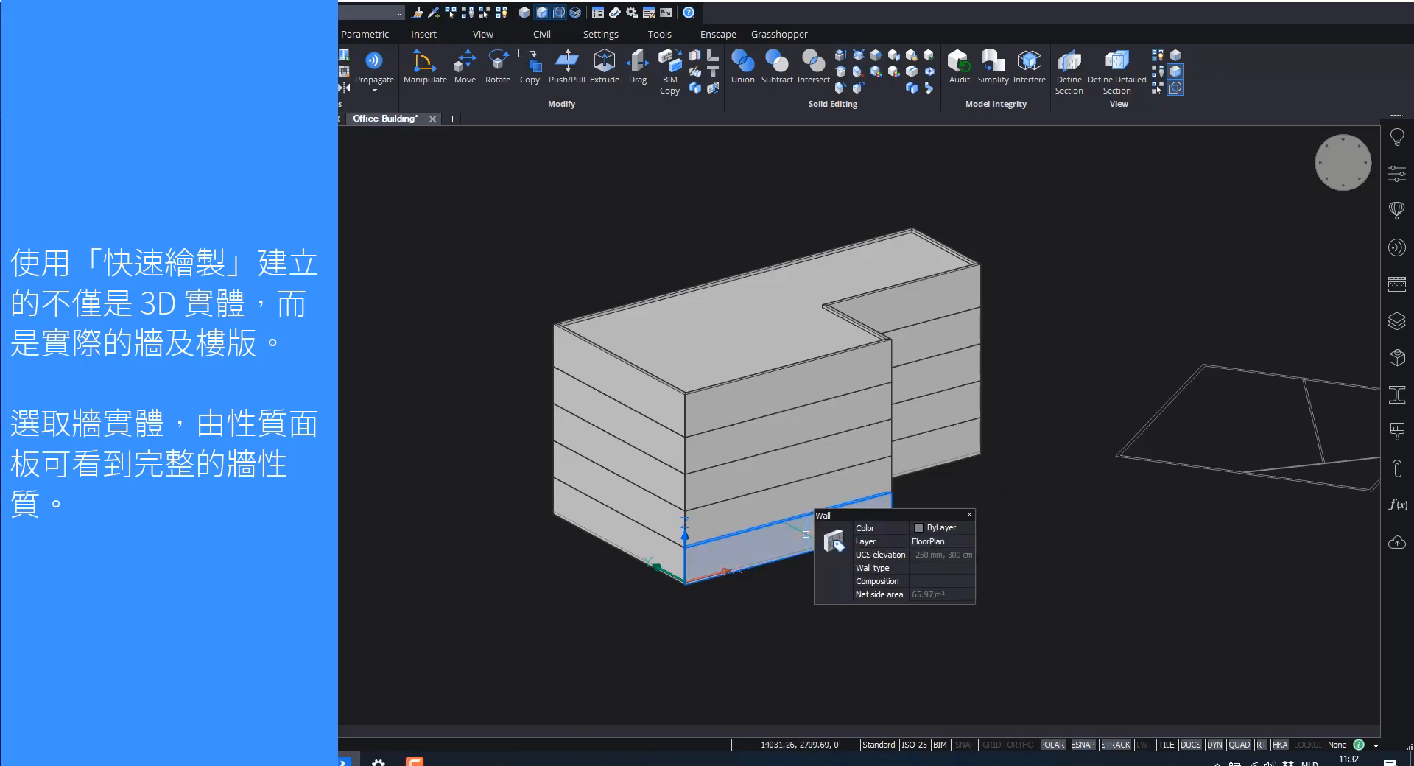
pyautogui.click(806, 534)
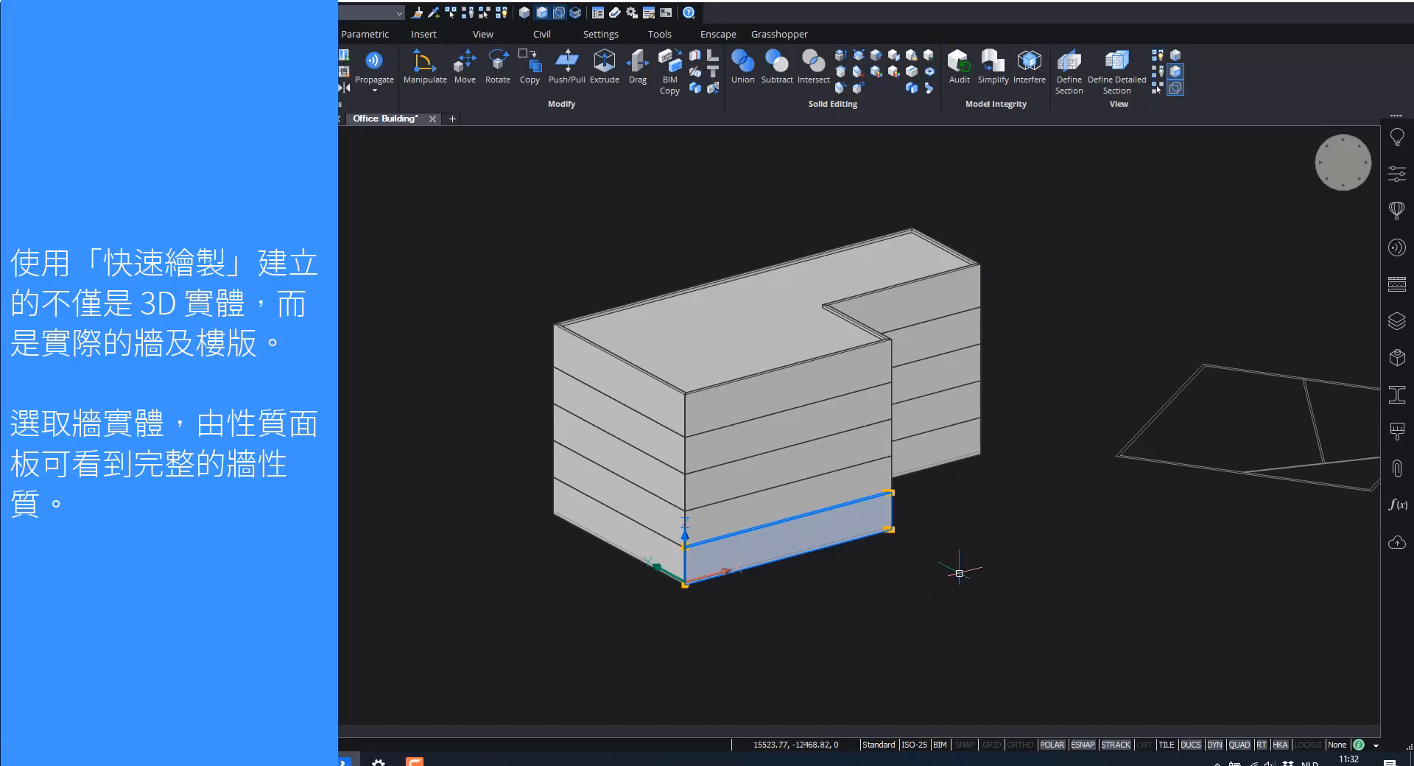
pyautogui.click(1398, 175)
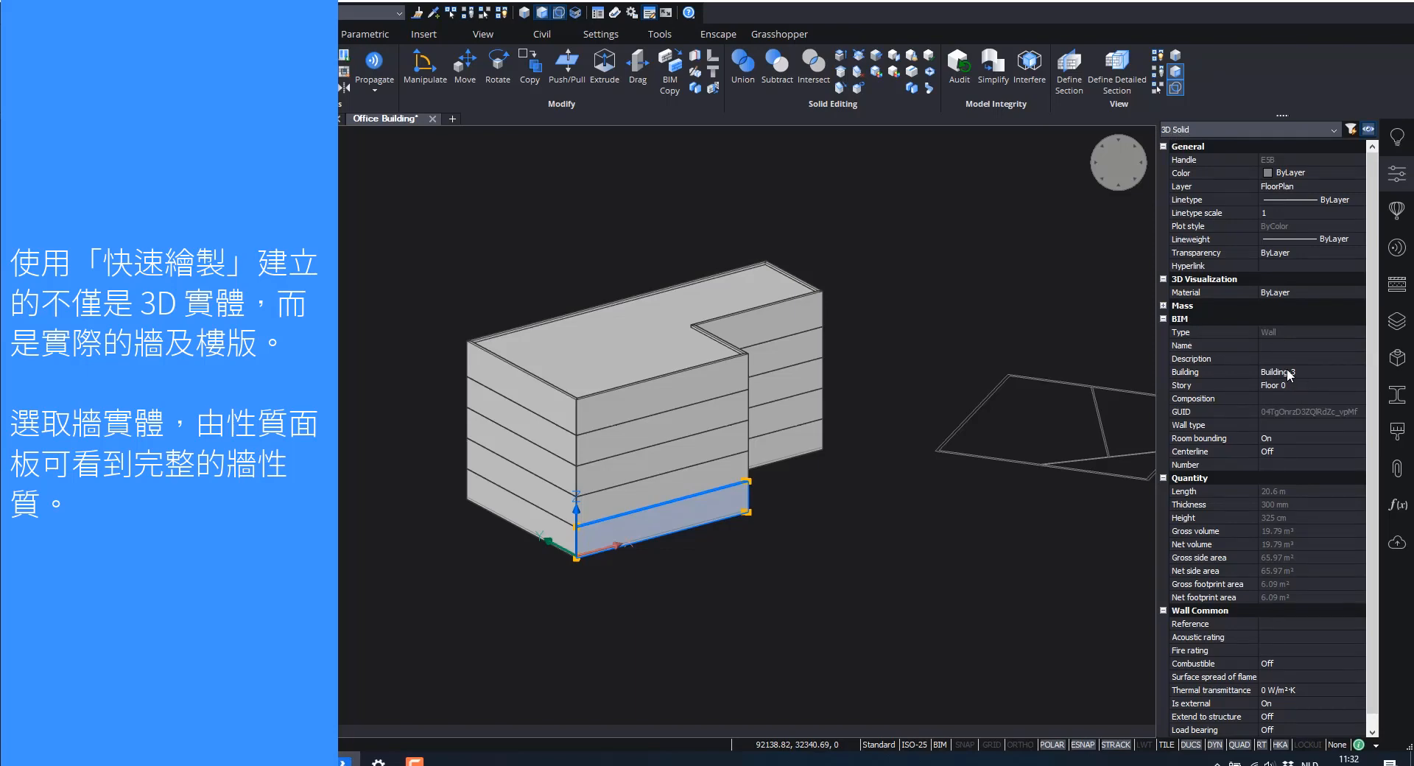
pyautogui.scroll(-1, 1290, 392)
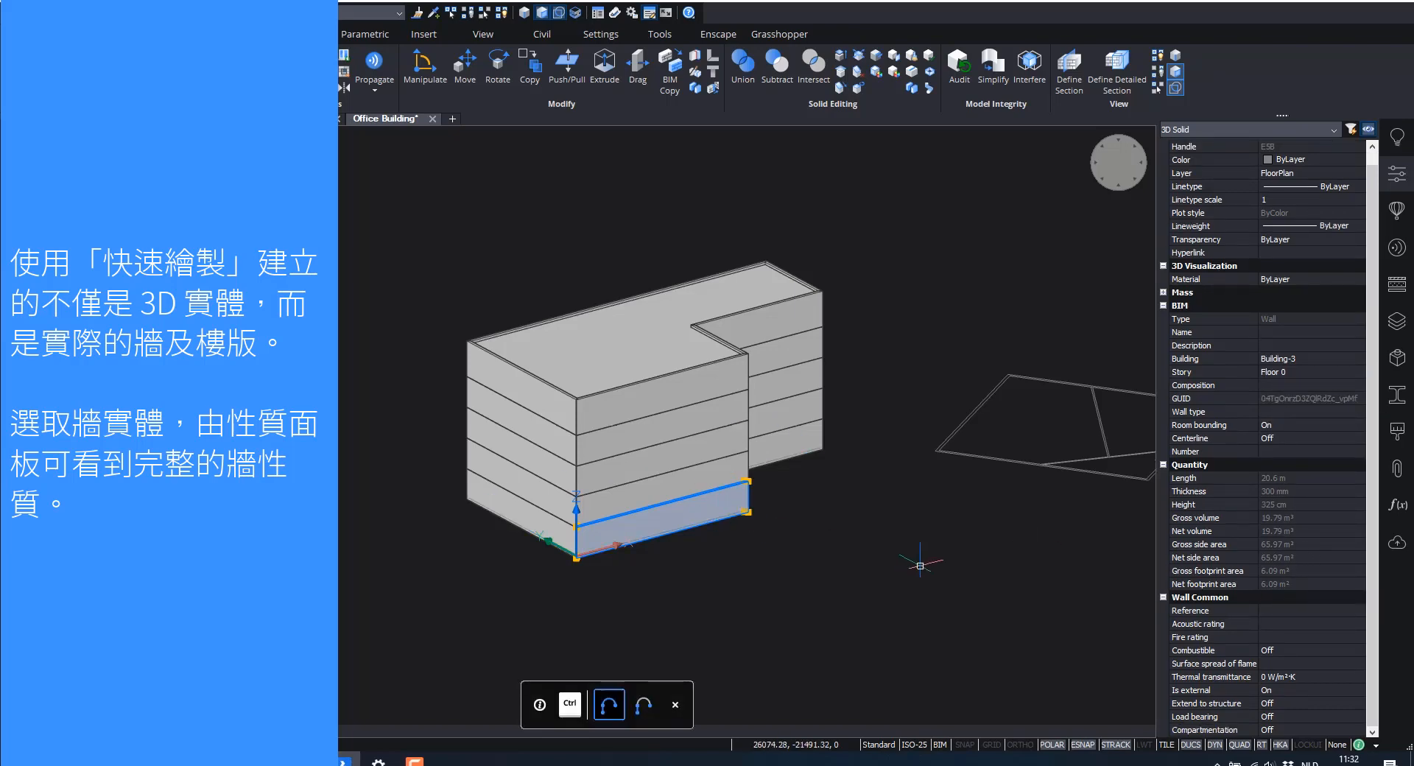
pyautogui.press('Escape')
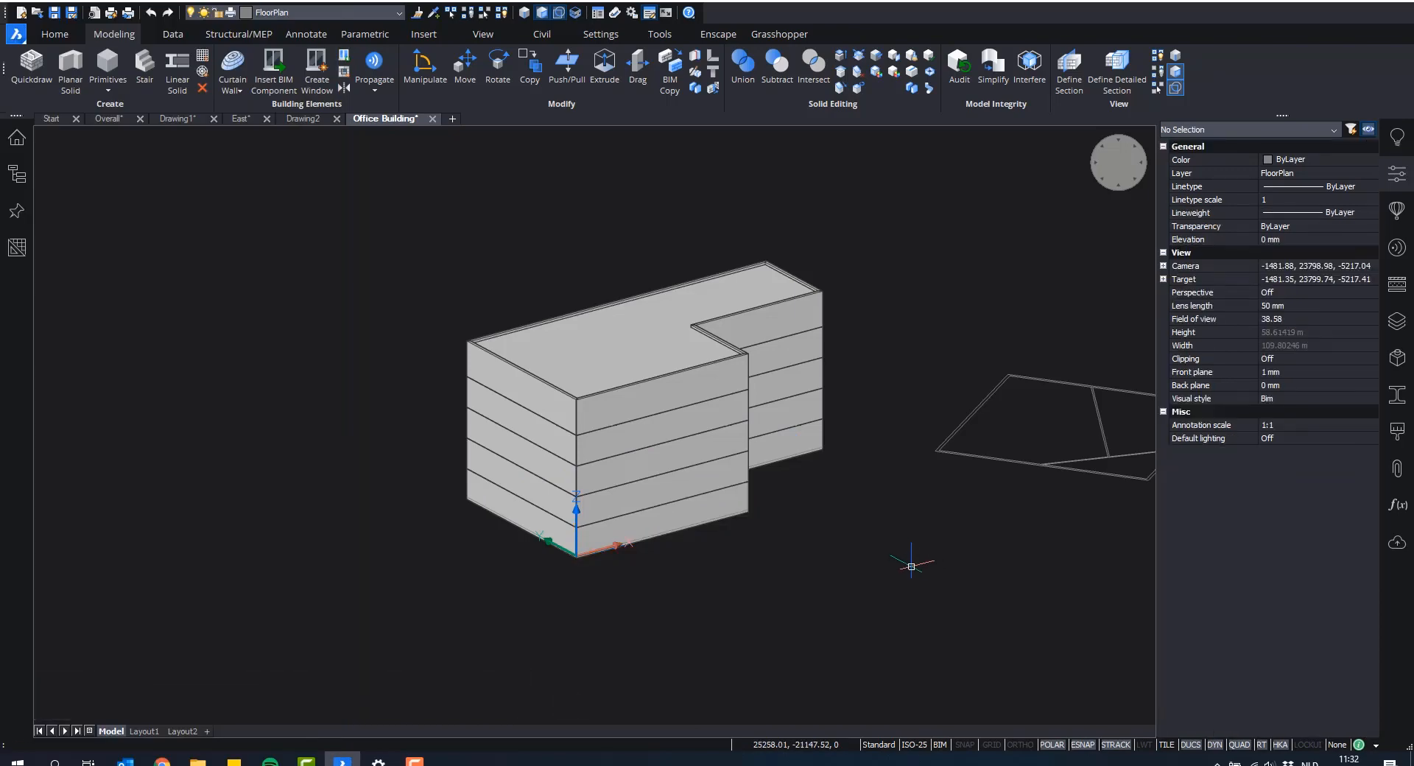
# Step: Define a vertical section through the multi-storey building, parallel to its front wall and facing the back of the building
pyautogui.moveTo(832, 515); pyautogui.dragTo(931, 479, button='middle')
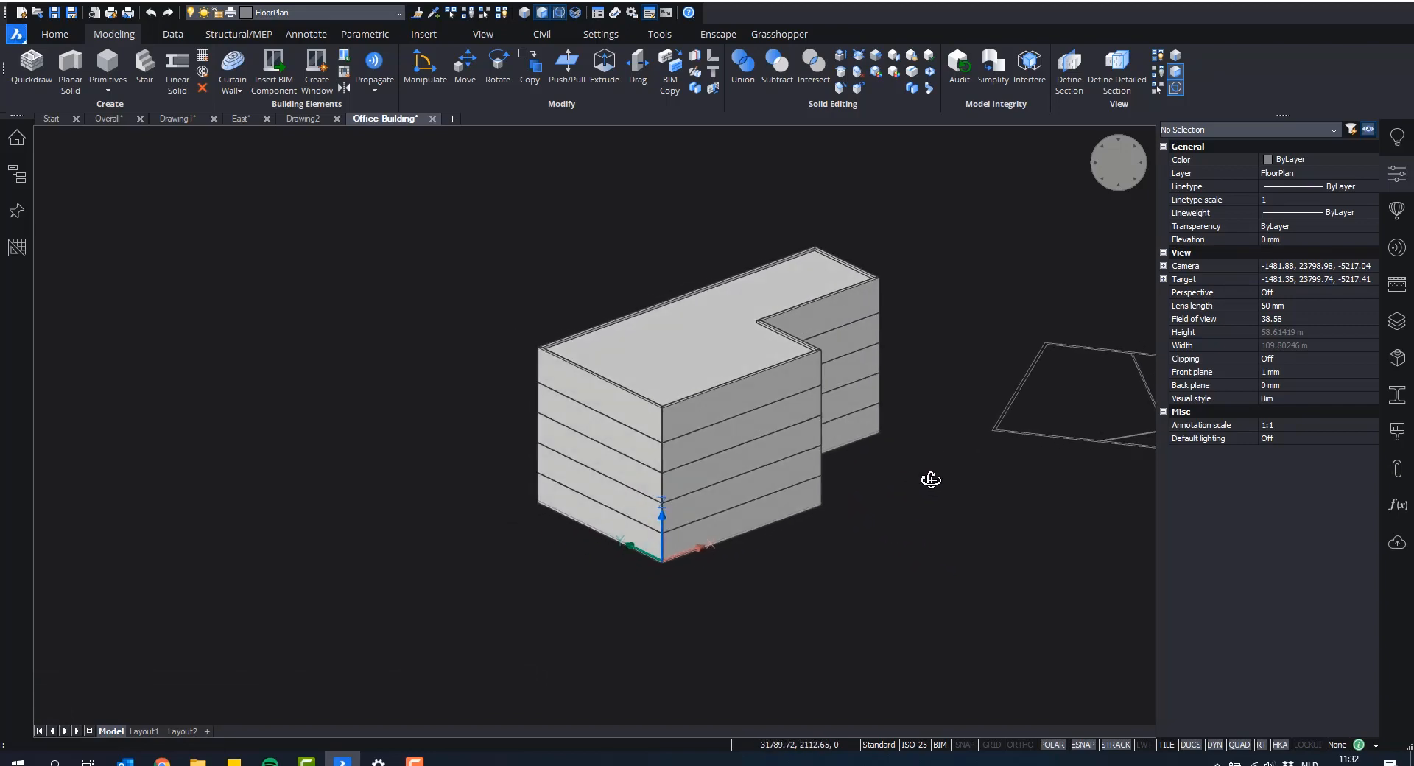
pyautogui.rightClick(915, 421)
pyautogui.moveTo(928, 450)
pyautogui.moveTo(932, 482)
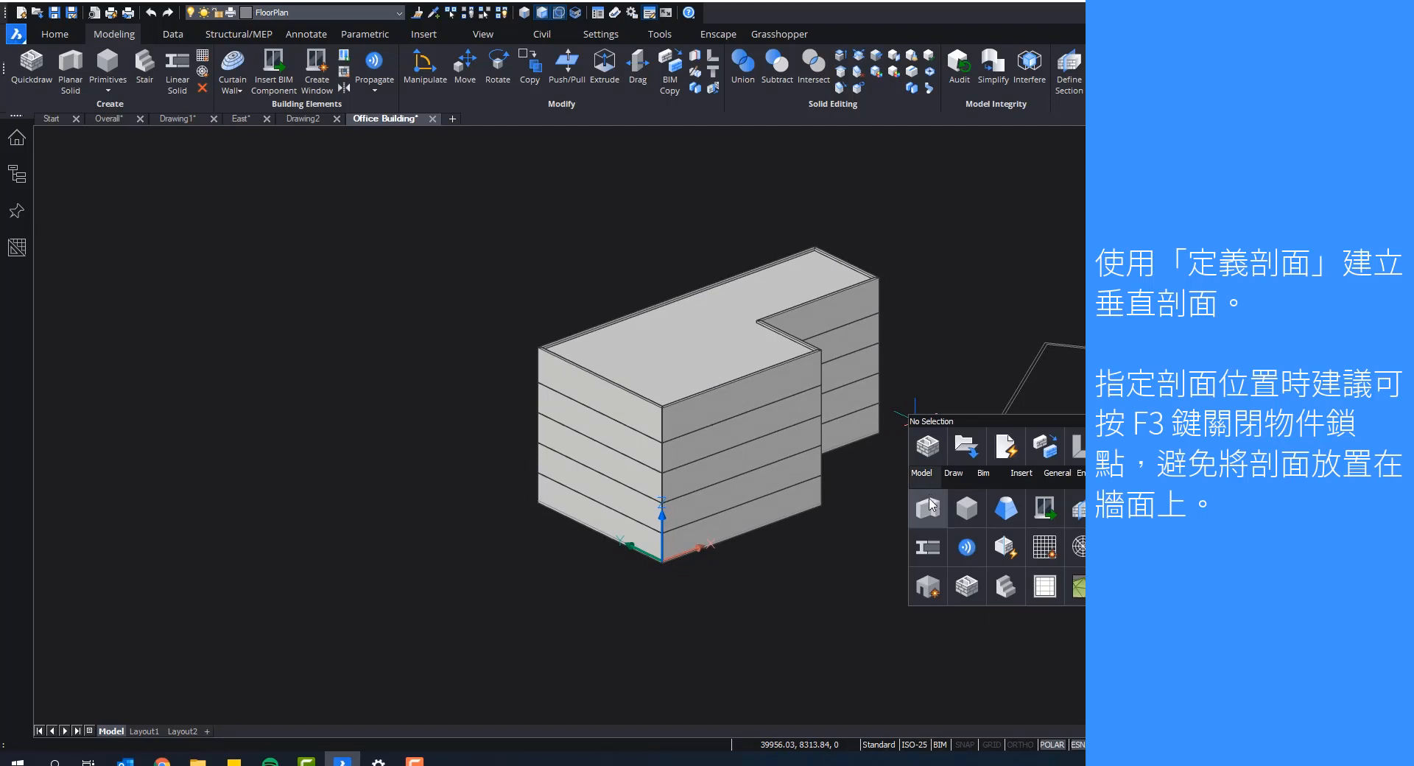
pyautogui.click(1078, 509)
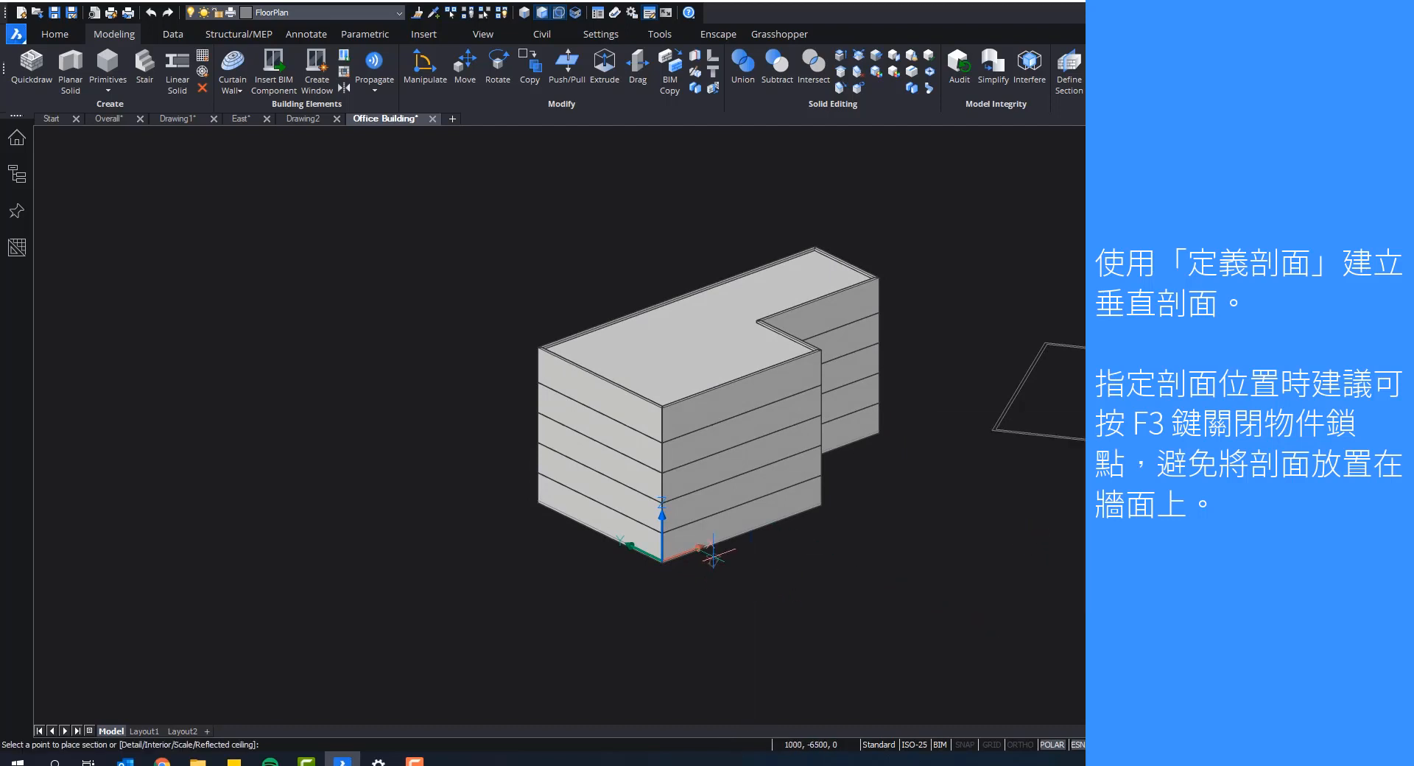
pyautogui.click(722, 533)
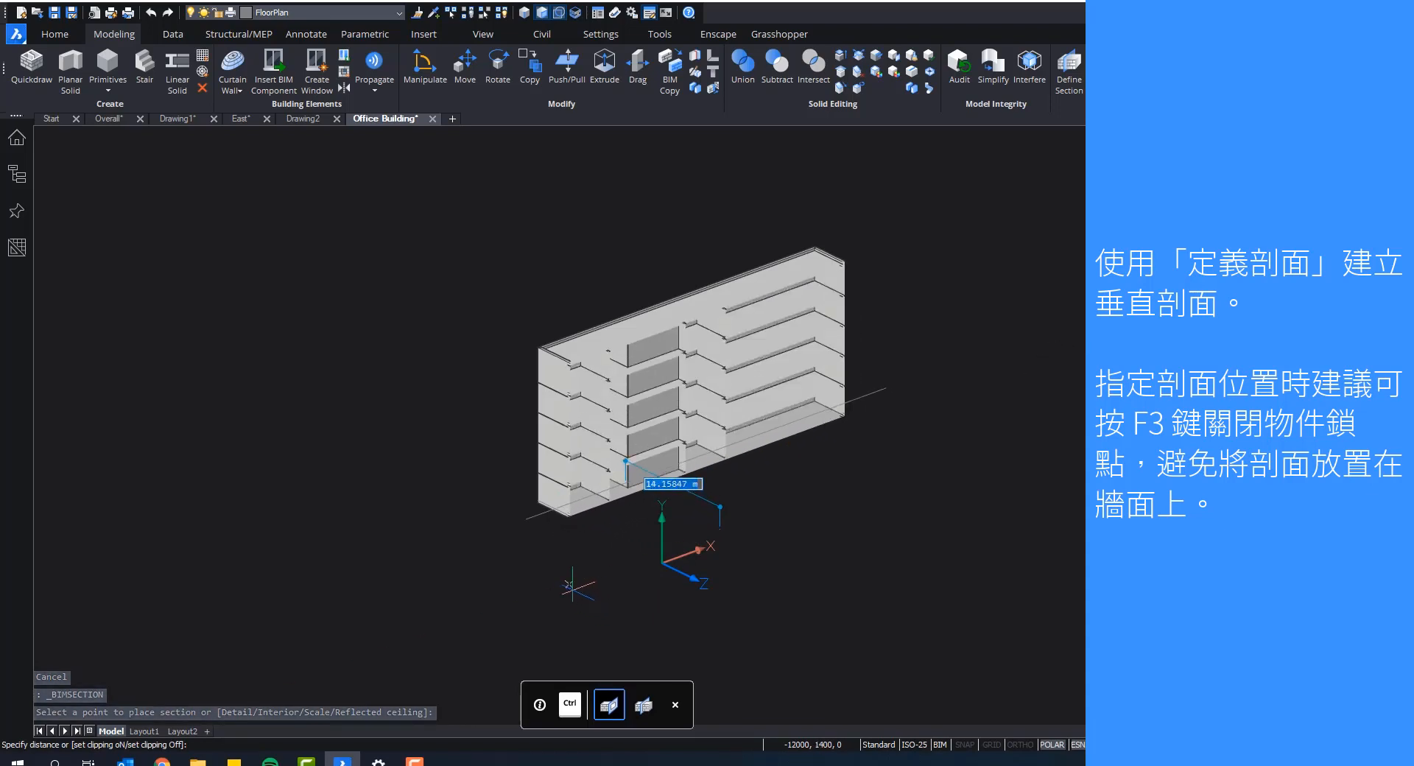
pyautogui.click(582, 592)
# Step: Move the section plane deeper into the building so that it cuts through the rooms of all storeys
pyautogui.click(617, 566)
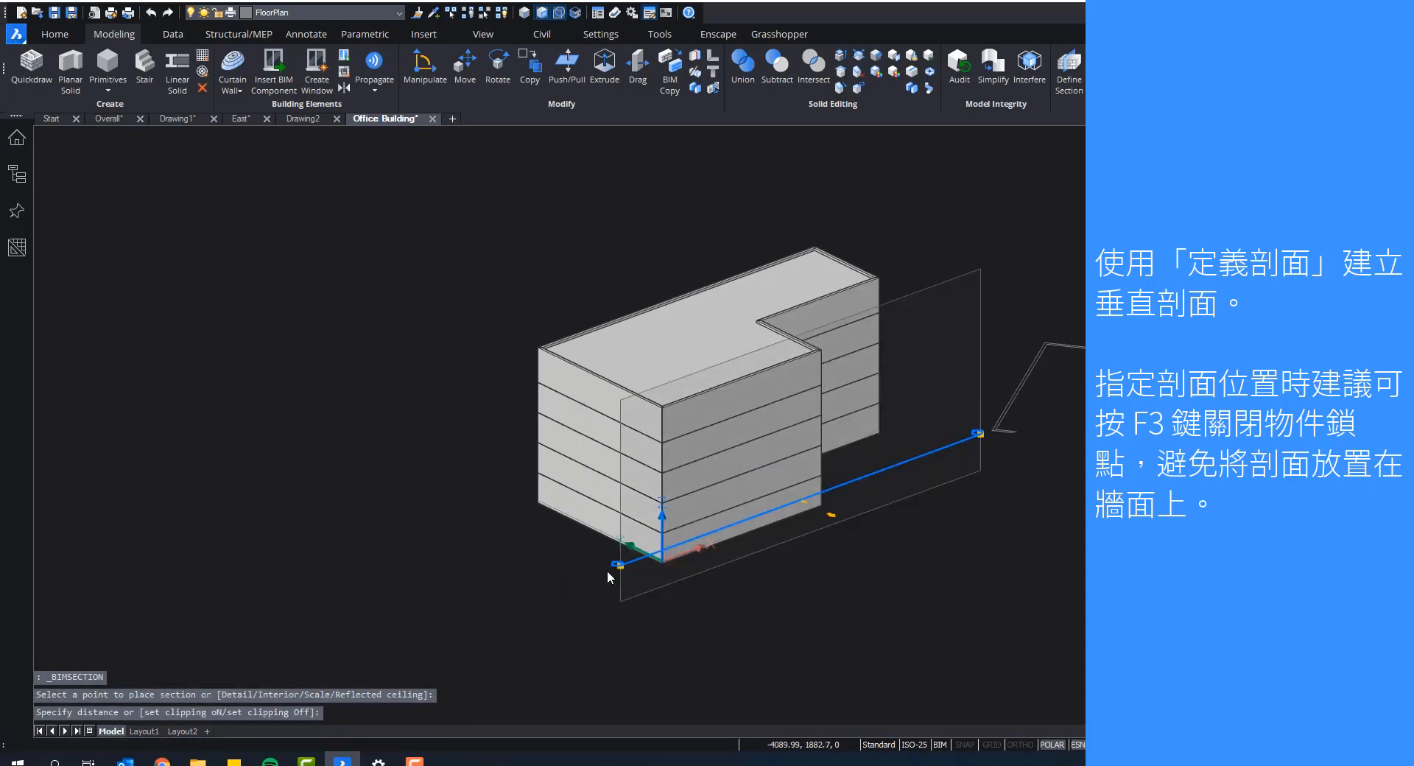
pyautogui.click(591, 554)
pyautogui.click(554, 582)
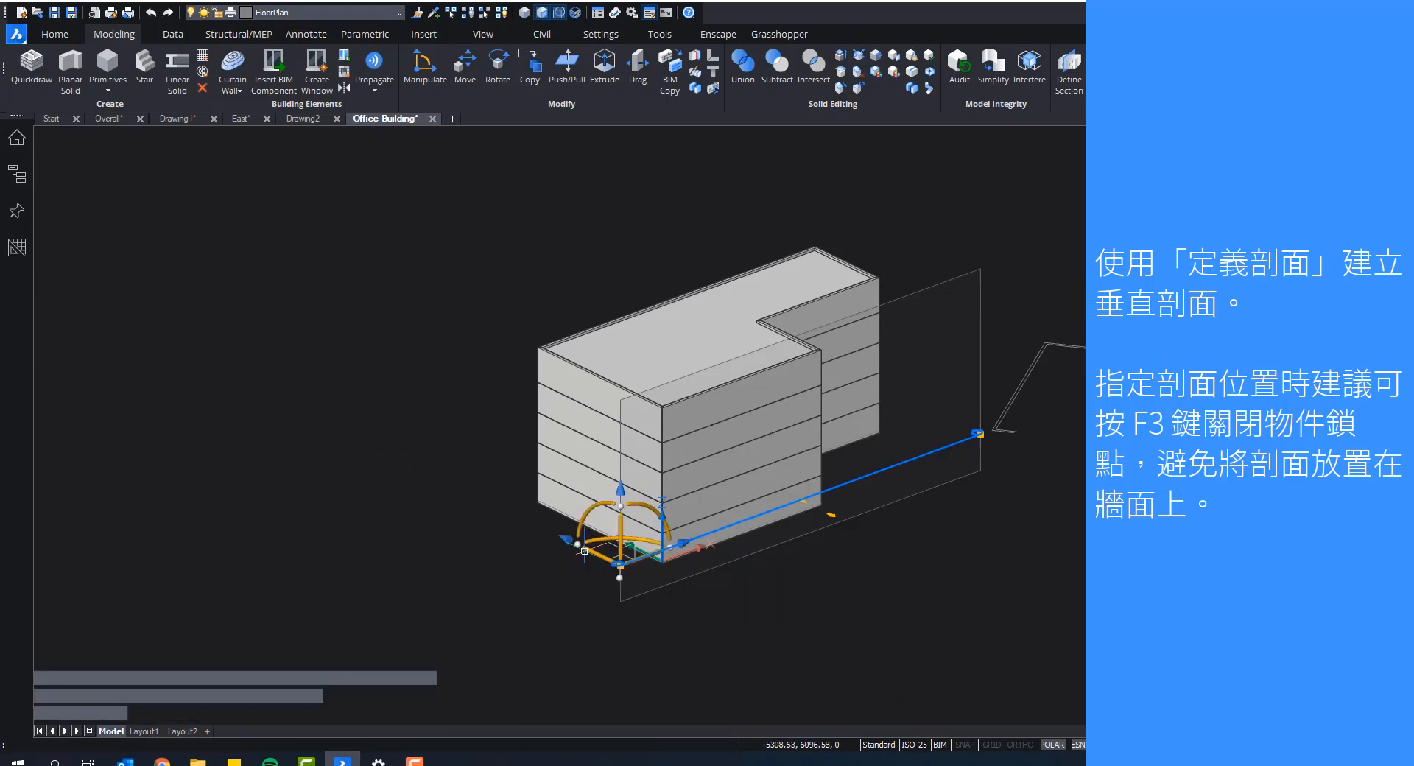
pyautogui.click(566, 540)
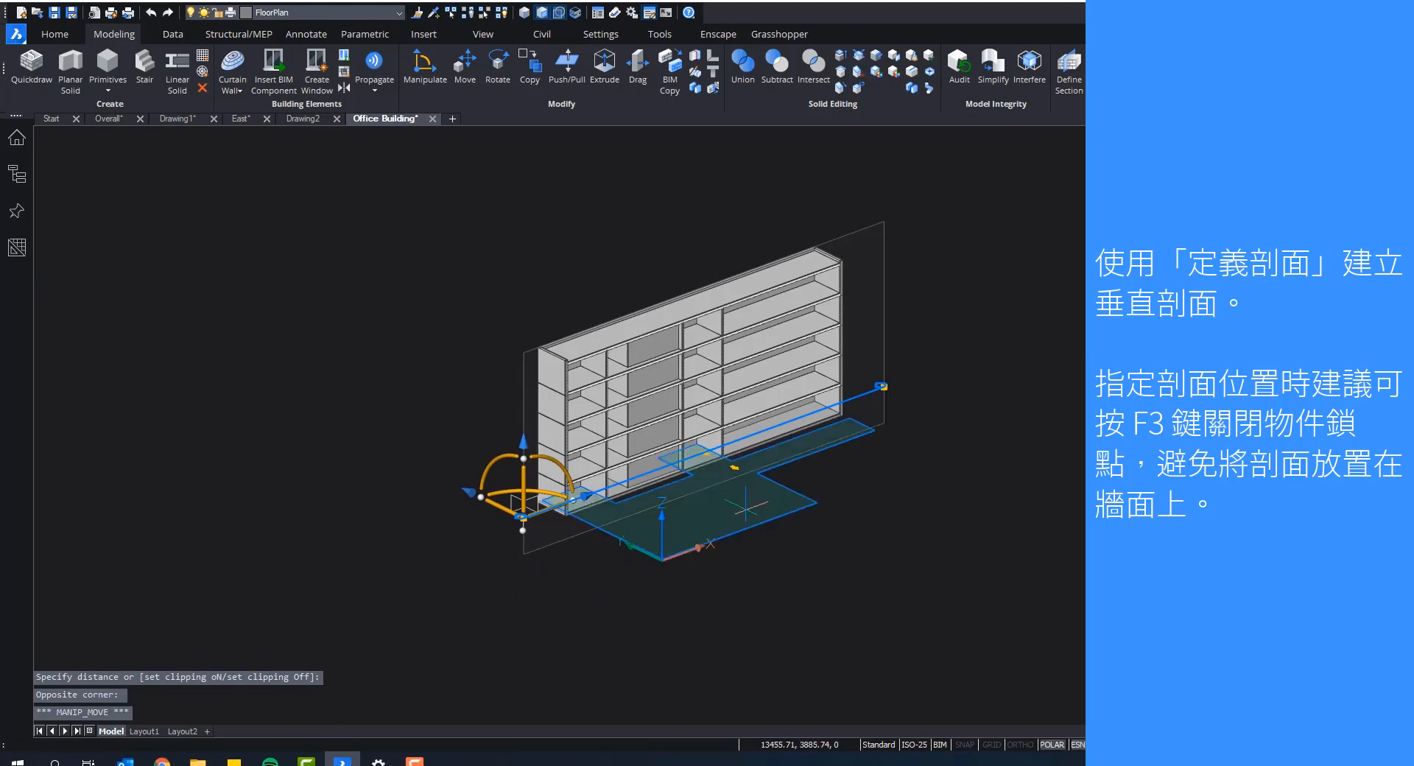
pyautogui.press('Escape')
pyautogui.keyDown('shift'); pyautogui.moveTo(673, 417); pyautogui.dragTo(419, 389, button='middle'); pyautogui.keyUp('shift')
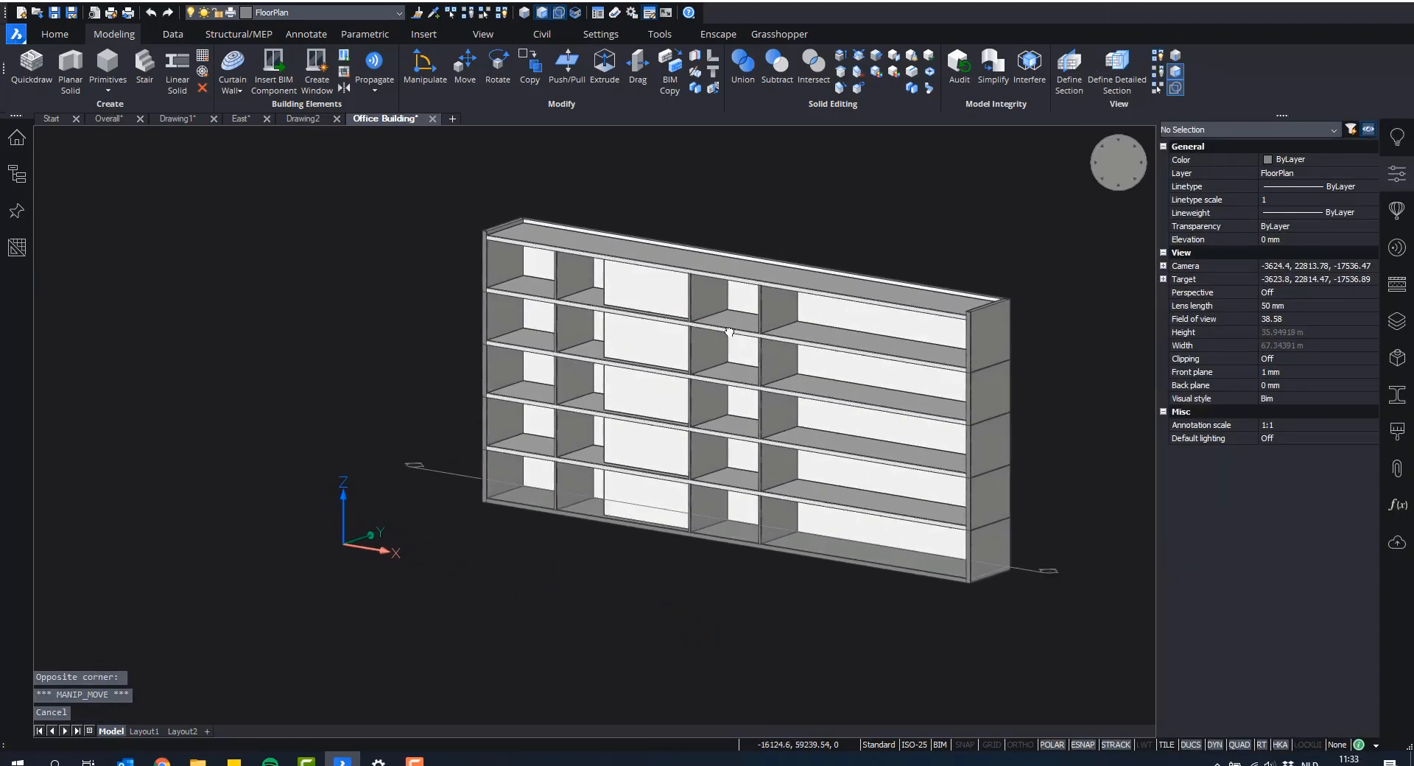
# Step: Turn off boundary detection for when no command is active
pyautogui.scroll(3, 690, 317)
pyautogui.scroll(4, 690, 317)
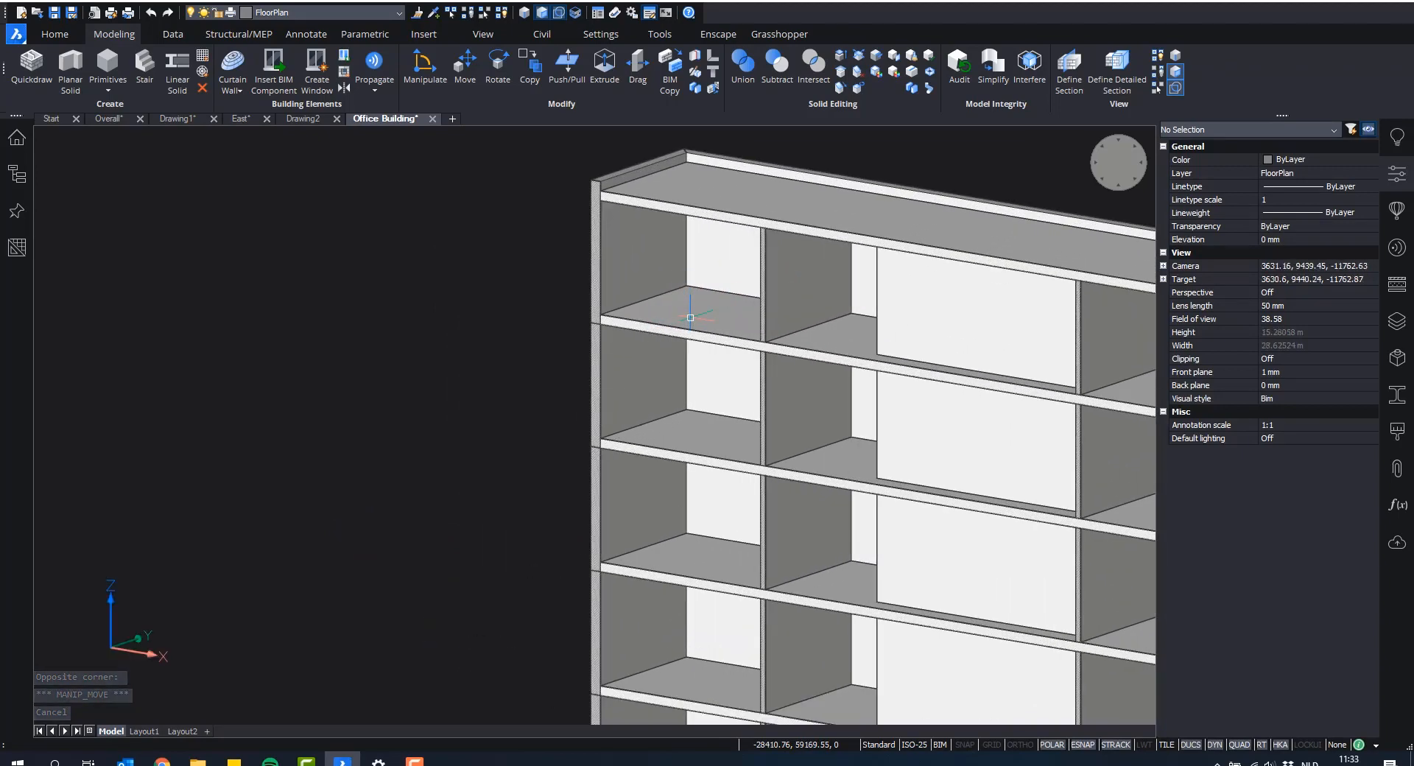
pyautogui.moveTo(681, 322)
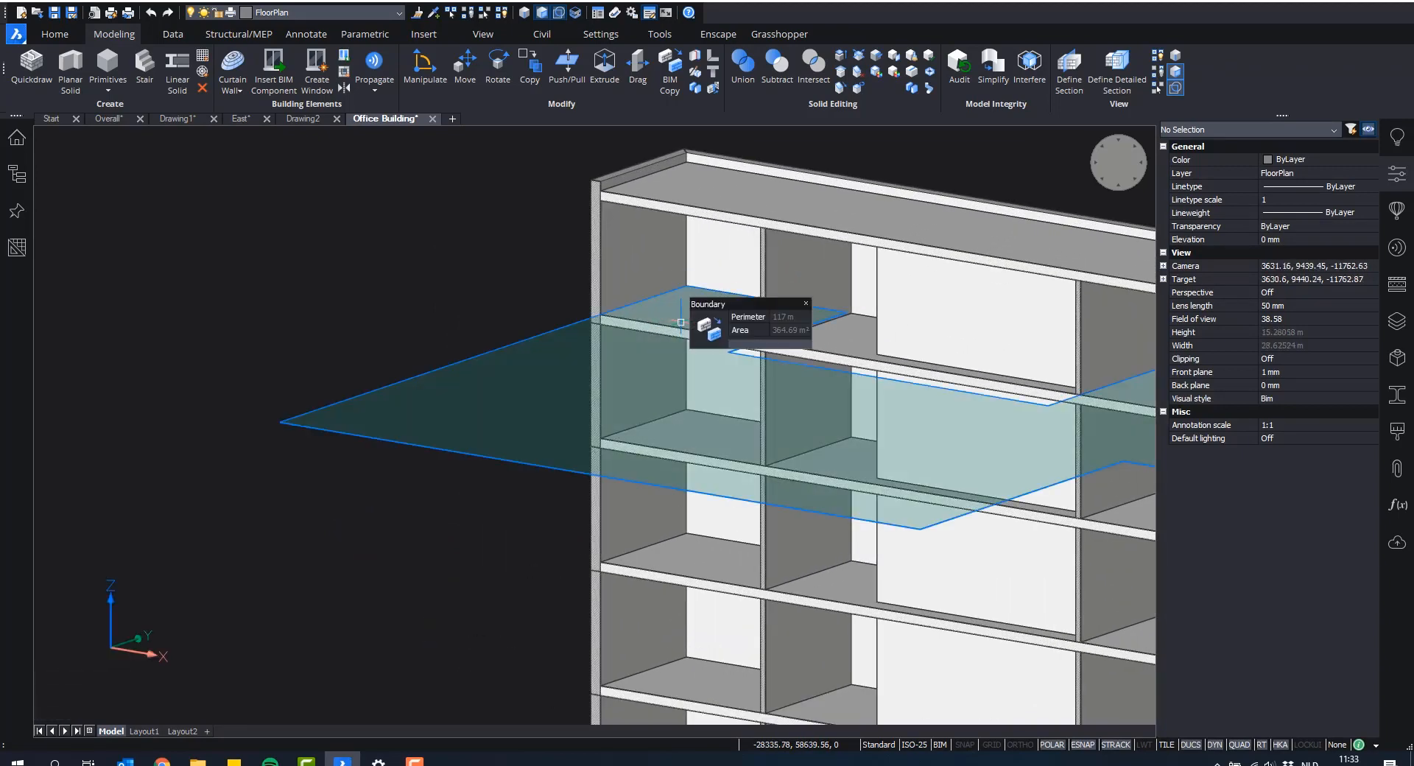
pyautogui.keyDown('shift'); pyautogui.moveTo(509, 532); pyautogui.dragTo(768, 439, button='middle'); pyautogui.keyUp('shift')
pyautogui.scroll(3, 729, 435)
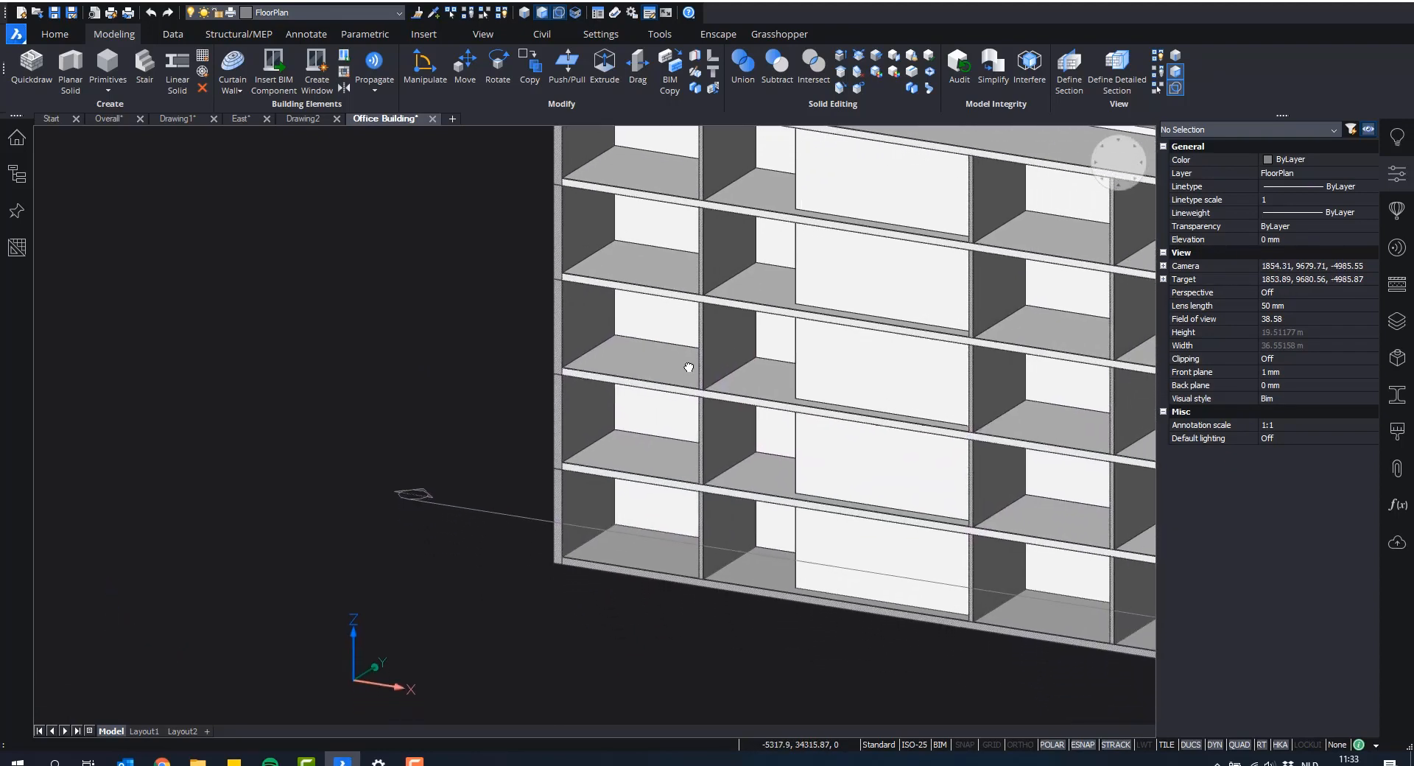
pyautogui.scroll(-1, 501, 427)
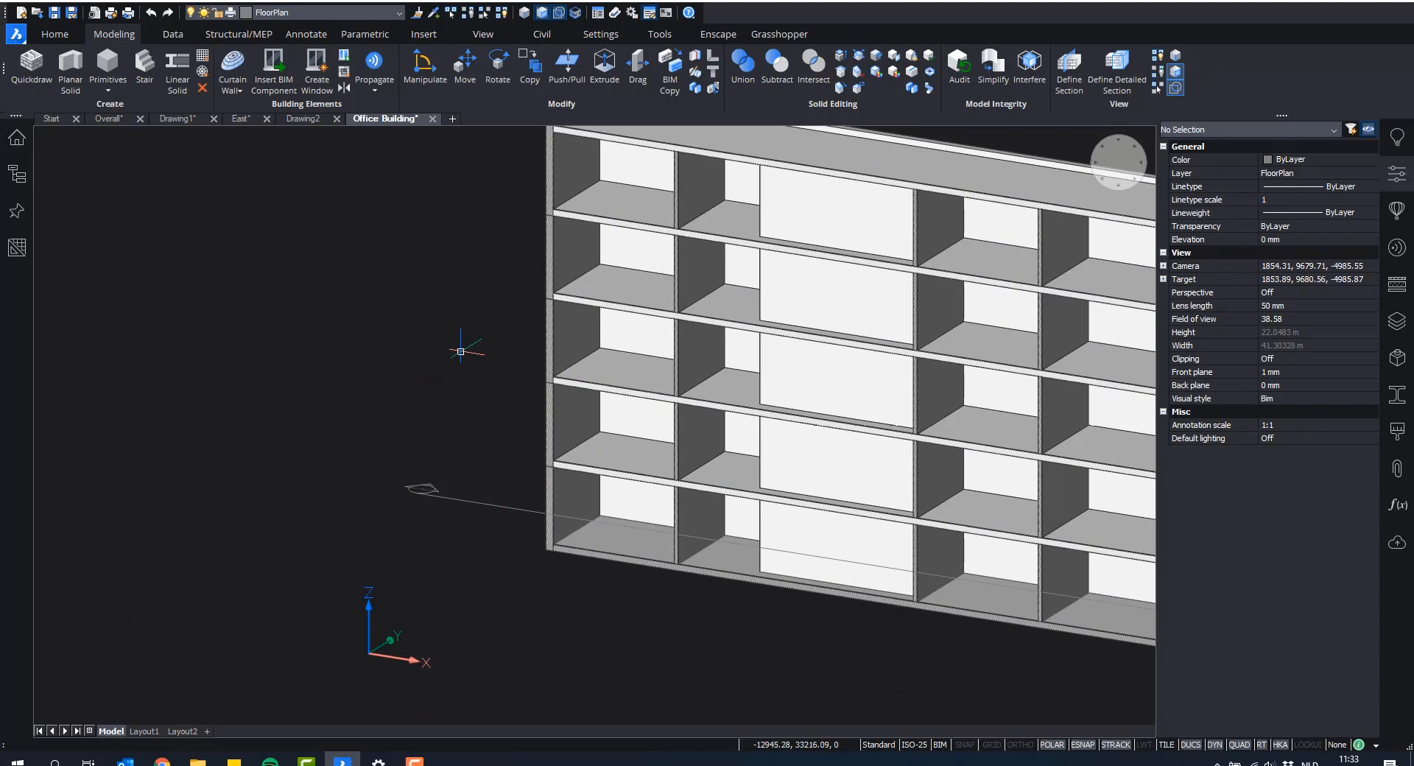
pyautogui.scroll(5, 460, 351)
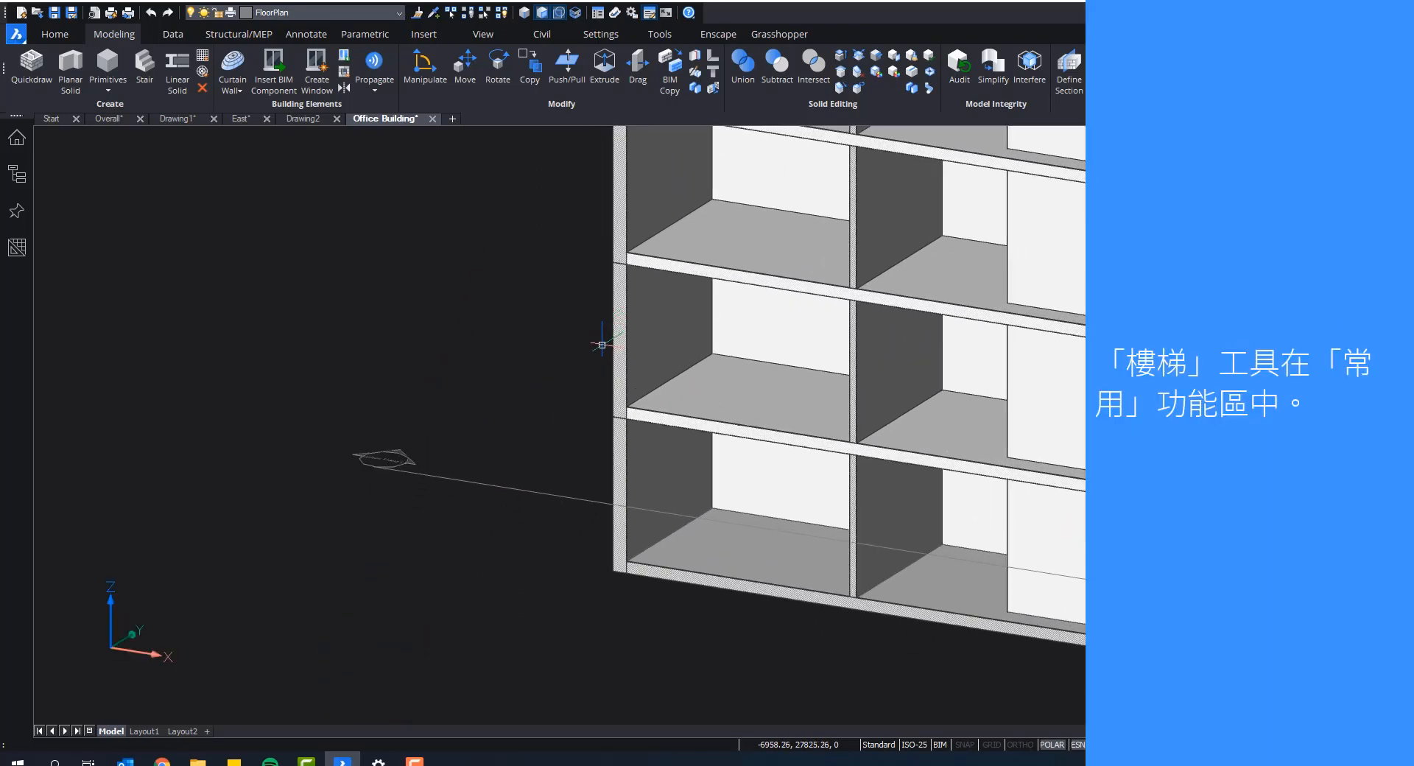
pyautogui.moveTo(602, 345); pyautogui.dragTo(492, 234, button='middle')
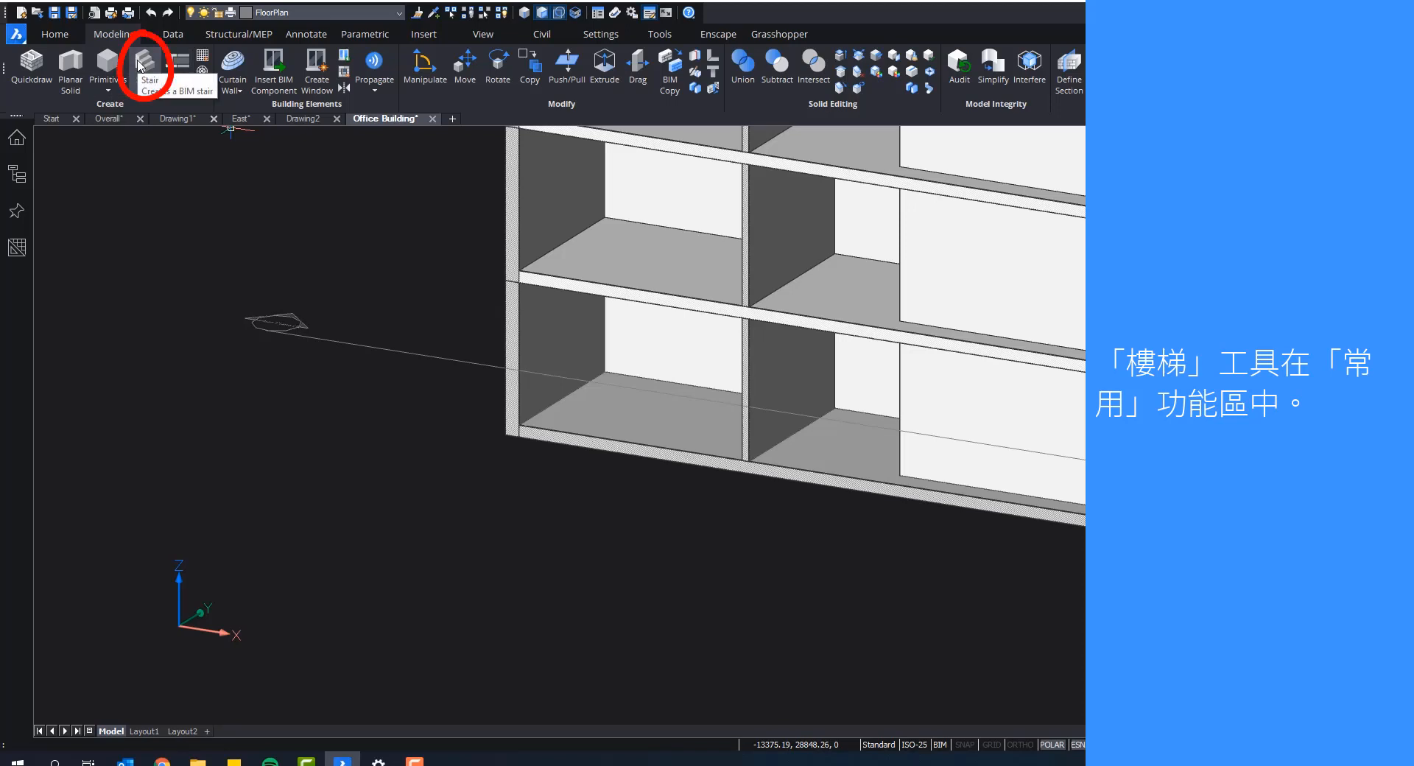
pyautogui.click(55, 34)
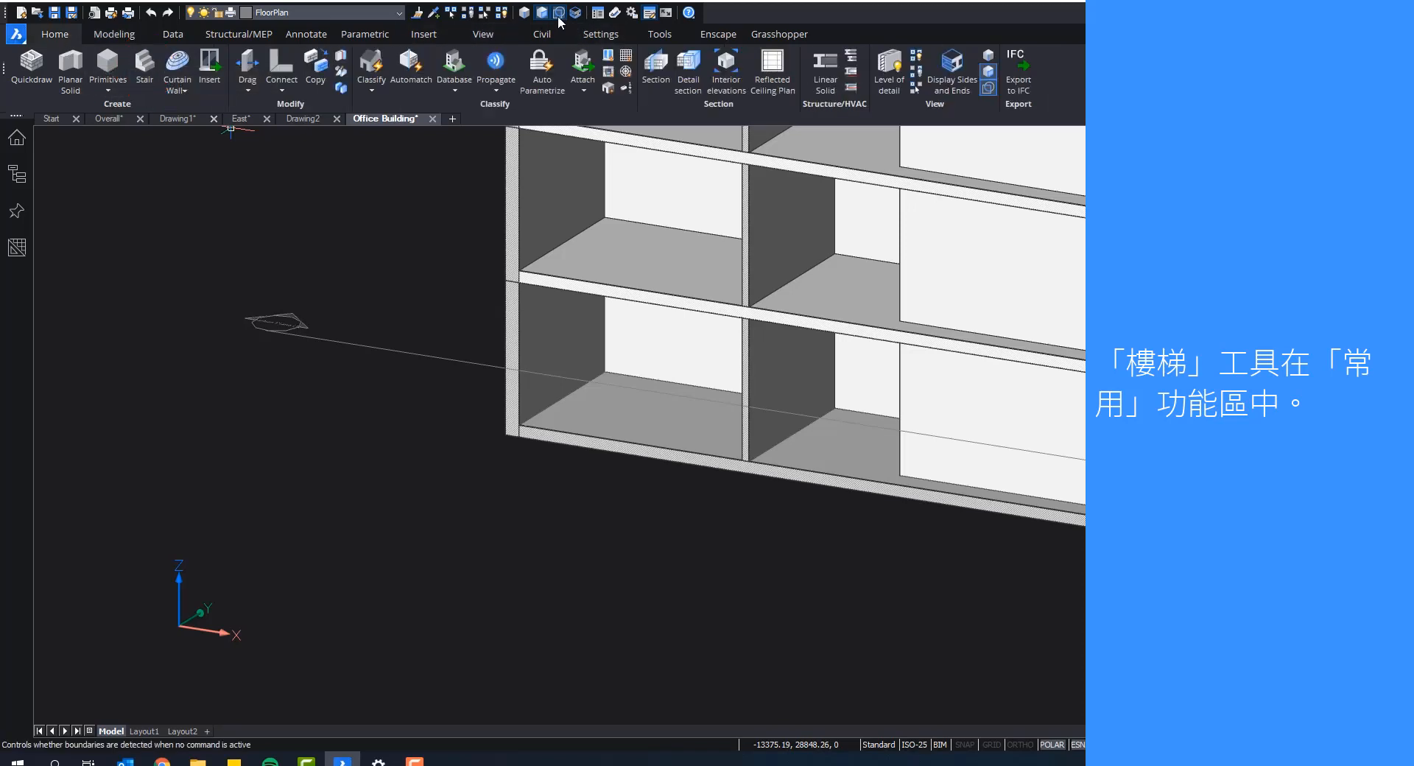
pyautogui.click(146, 74)
pyautogui.moveTo(405, 255); pyautogui.dragTo(537, 396, button='middle')
pyautogui.scroll(1, 537, 395)
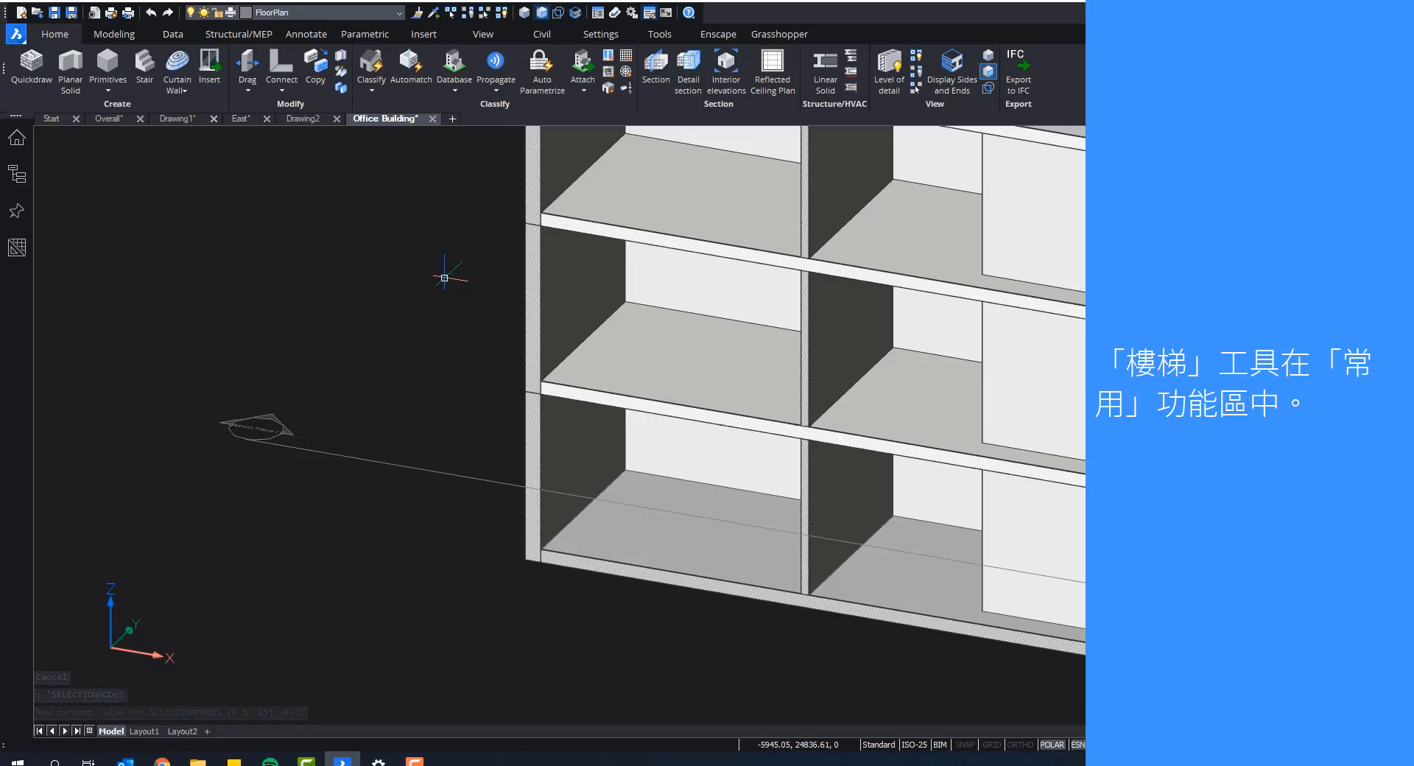
# Step: Start a stair on the first-floor slab by the back wall, about 79 cm from the partition wall, rotated to descend towards the end wall
pyautogui.click(144, 65)
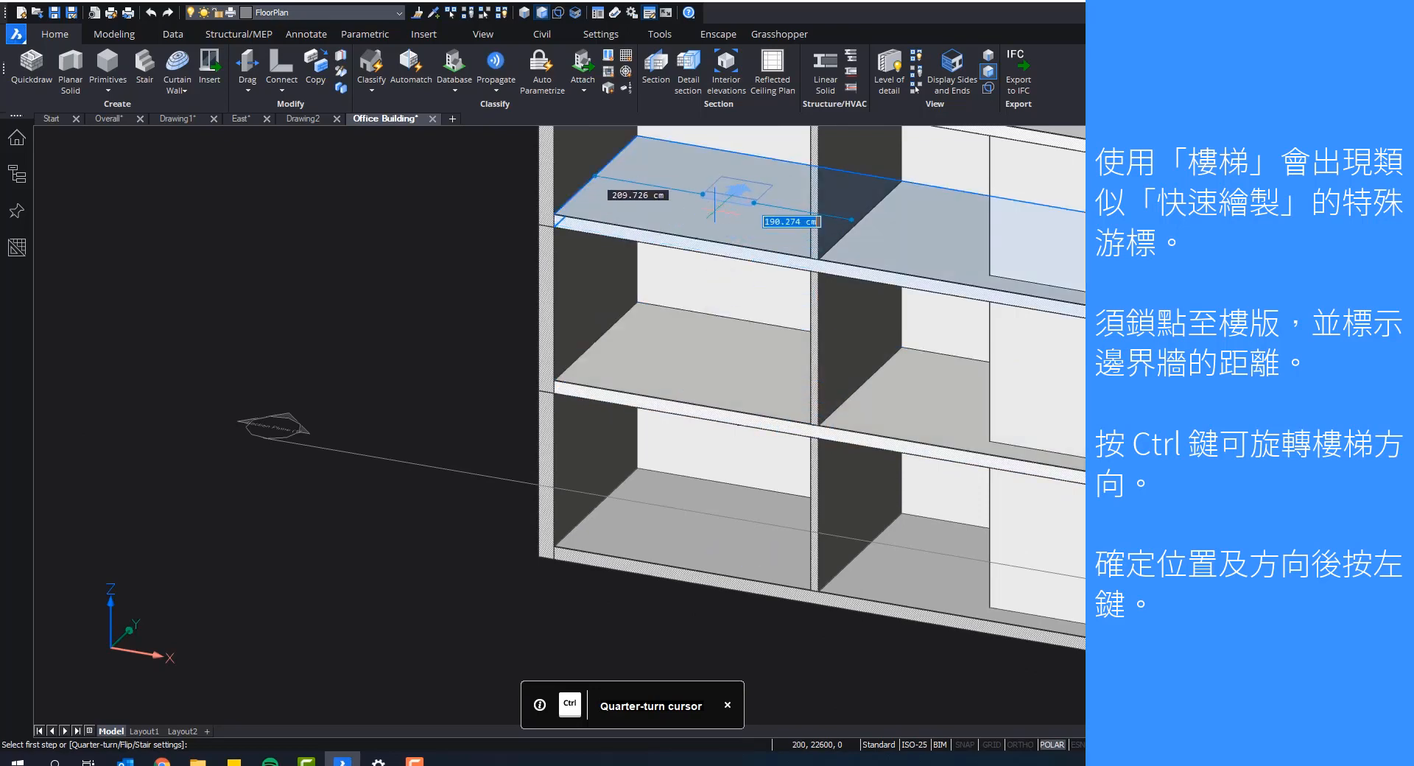
pyautogui.scroll(4, 679, 363)
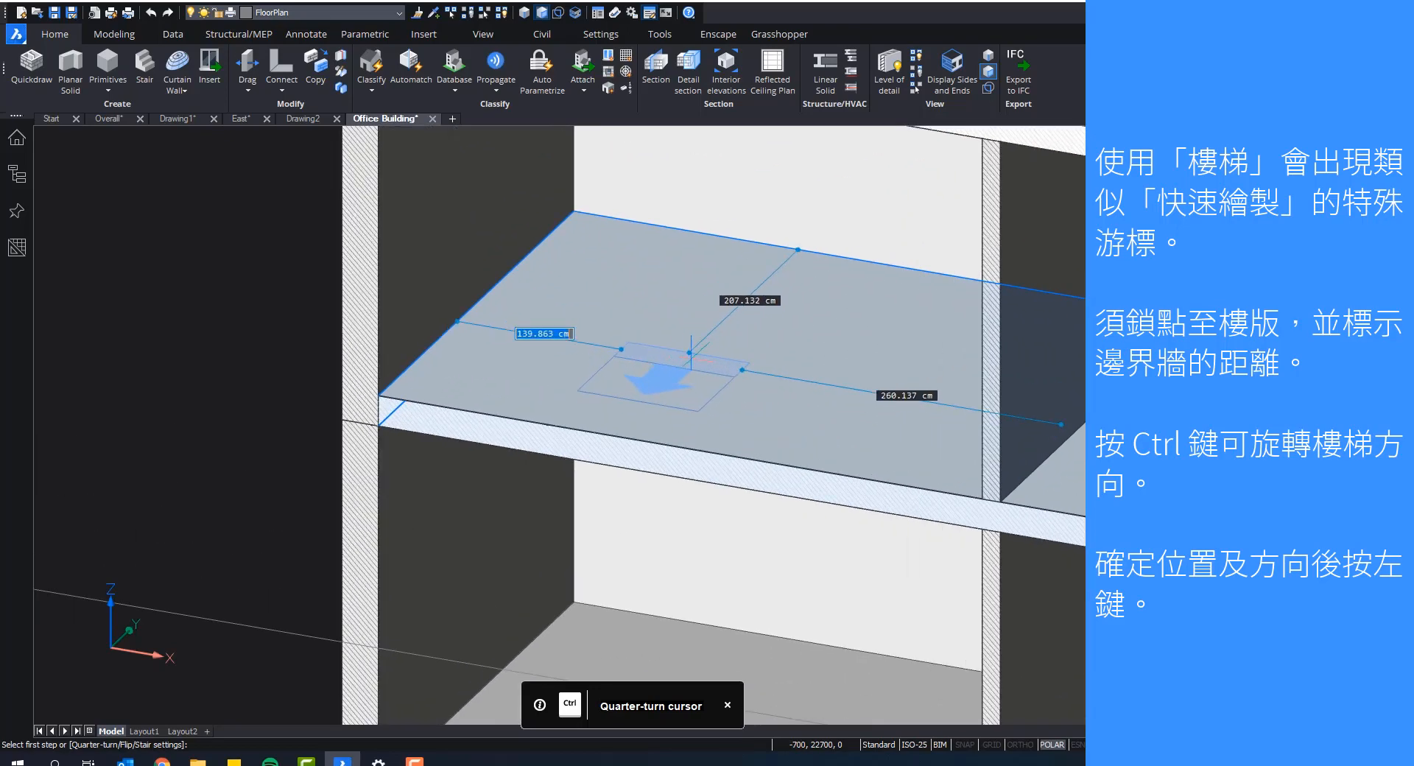
pyautogui.keyDown('shift'); pyautogui.moveTo(674, 367); pyautogui.dragTo(796, 347, button='middle'); pyautogui.keyUp('shift')
pyautogui.scroll(-1, 902, 328)
pyautogui.scroll(-1, 772, 344)
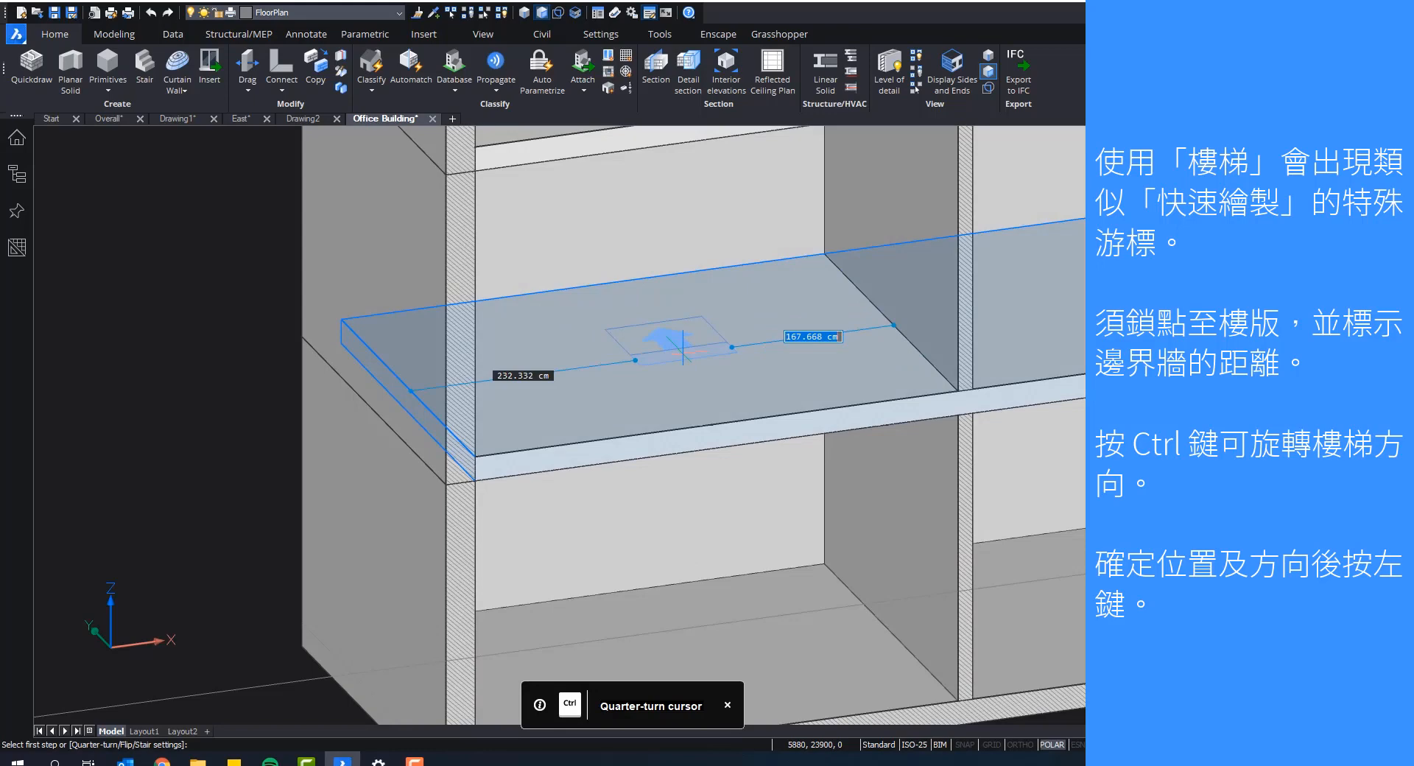
pyautogui.press('ctrl')
pyautogui.press('ctrl')
pyautogui.press('ctrl')
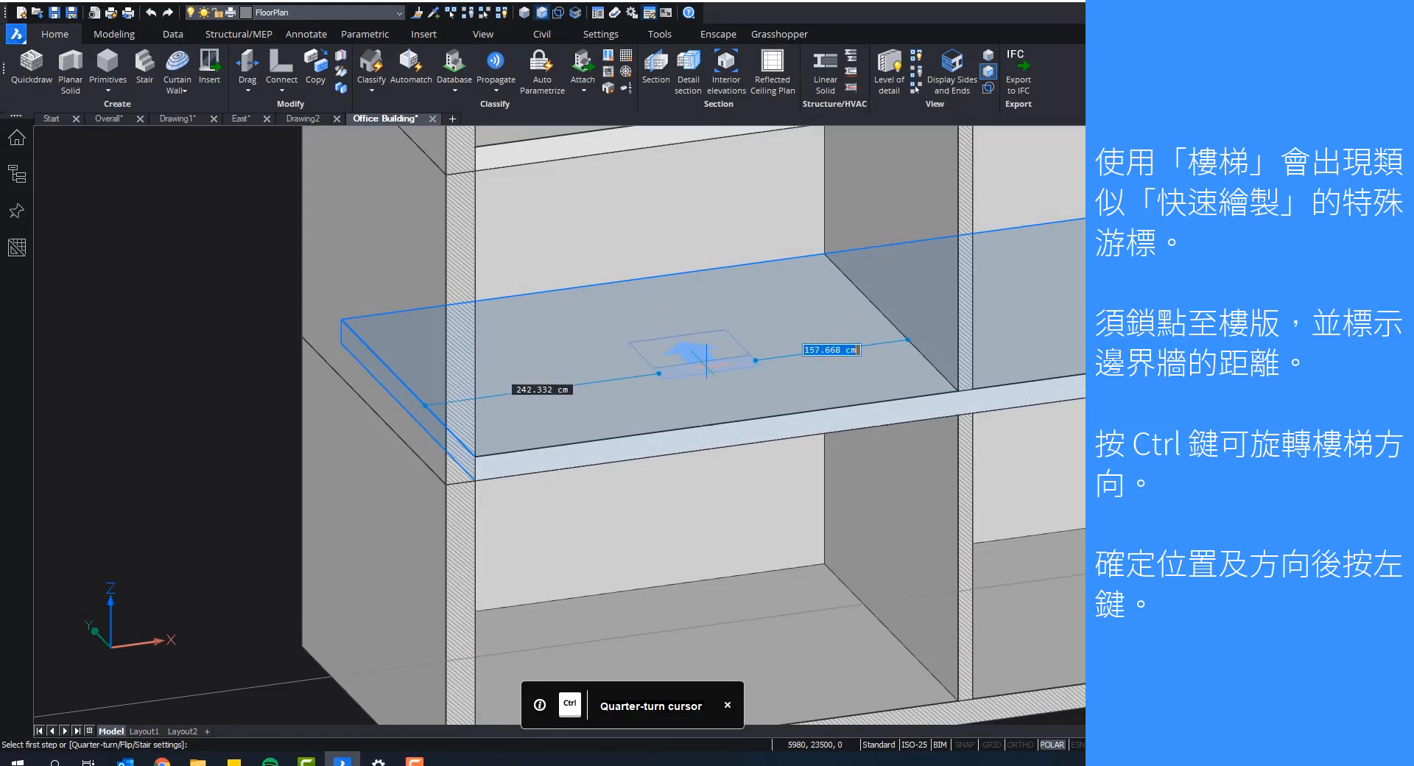
pyautogui.press('ctrl')
pyautogui.press('ctrl')
pyautogui.press('ctrl')
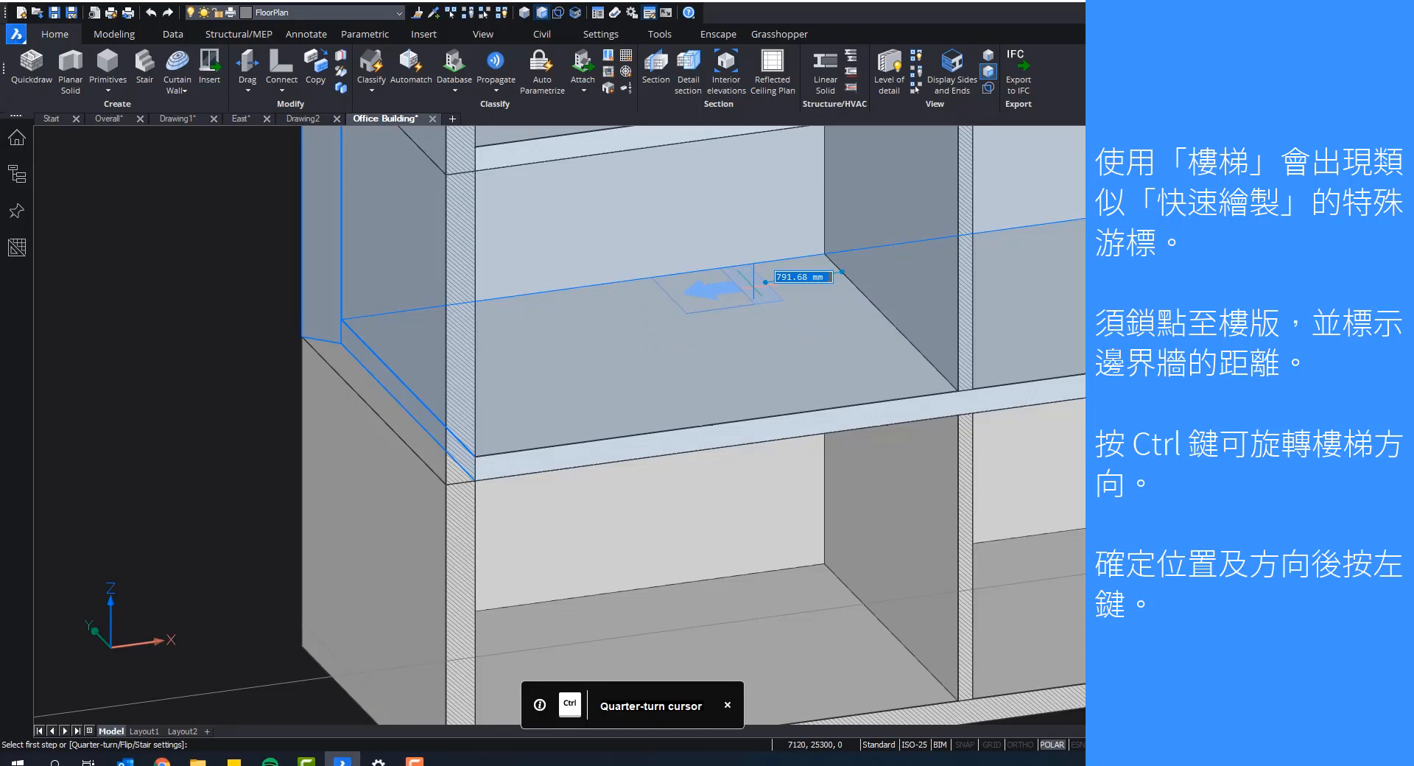
pyautogui.click(753, 282)
# Step: Complete the stair as an L-shape spanning 325 cm in height, ending on the ground-floor slab beside the end wall
pyautogui.scroll(-2, 688, 343)
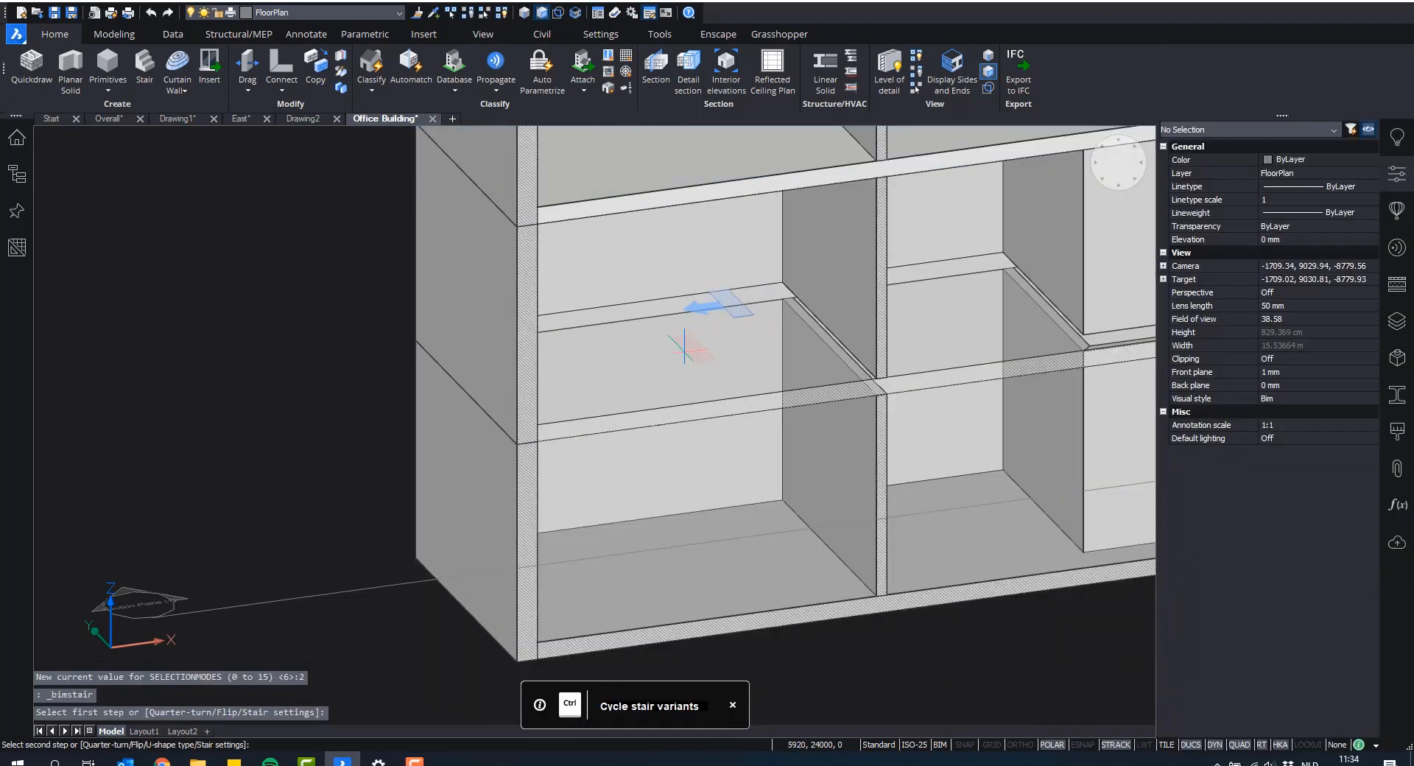
pyautogui.keyDown('shift'); pyautogui.moveTo(687, 344); pyautogui.dragTo(619, 366, button='middle'); pyautogui.keyUp('shift')
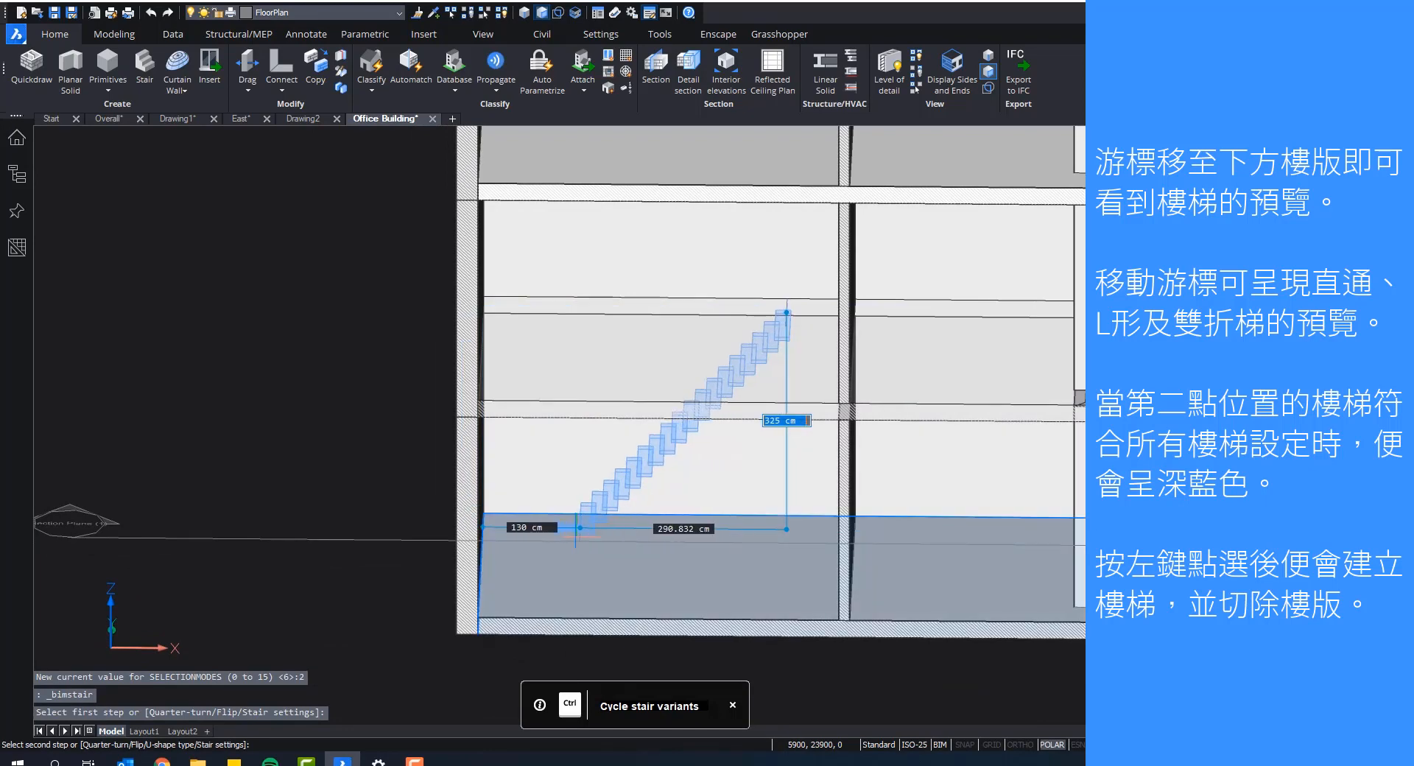
pyautogui.keyDown('shift'); pyautogui.moveTo(560, 527); pyautogui.dragTo(655, 482, button='middle'); pyautogui.keyUp('shift')
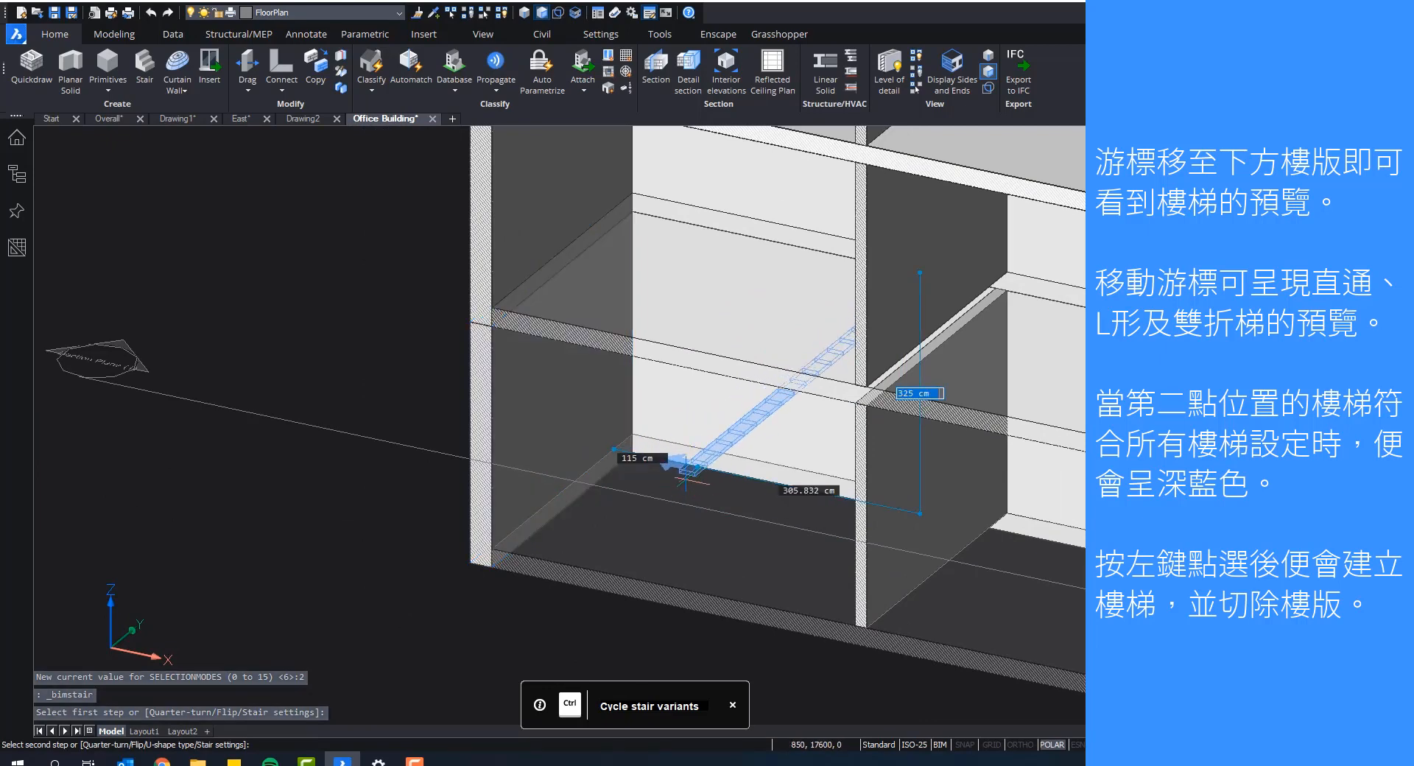
pyautogui.keyDown('shift'); pyautogui.moveTo(713, 498); pyautogui.dragTo(736, 494, button='middle'); pyautogui.keyUp('shift')
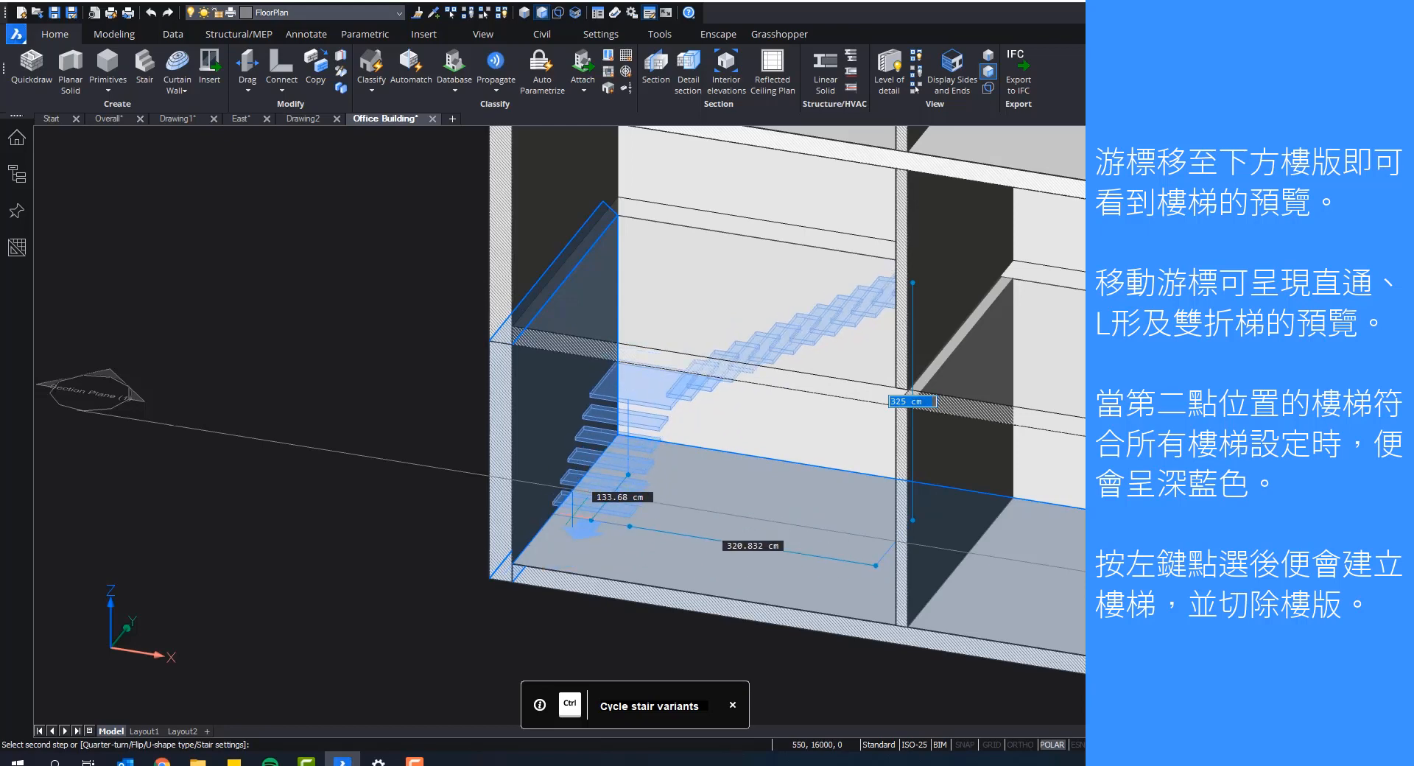
pyautogui.click(573, 516)
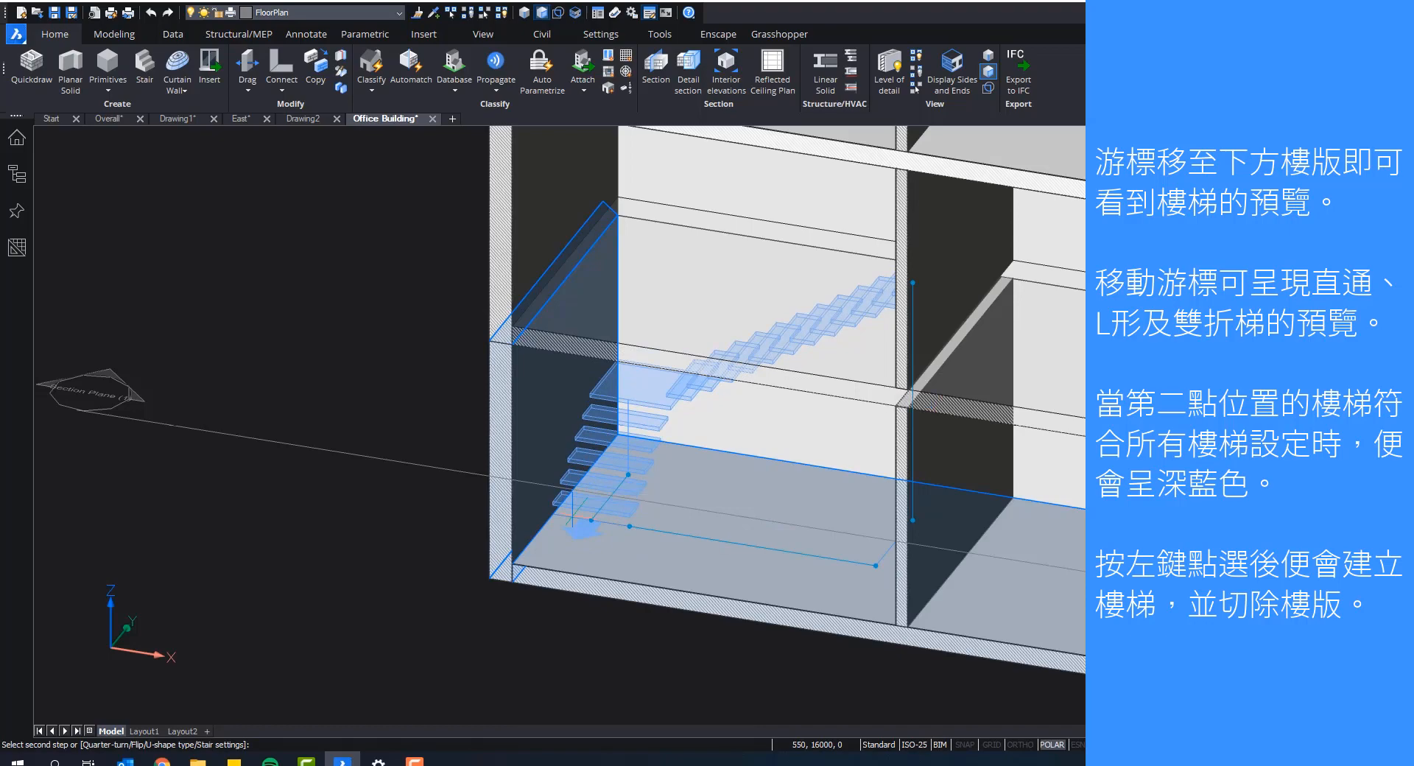
pyautogui.scroll(-2, 457, 429)
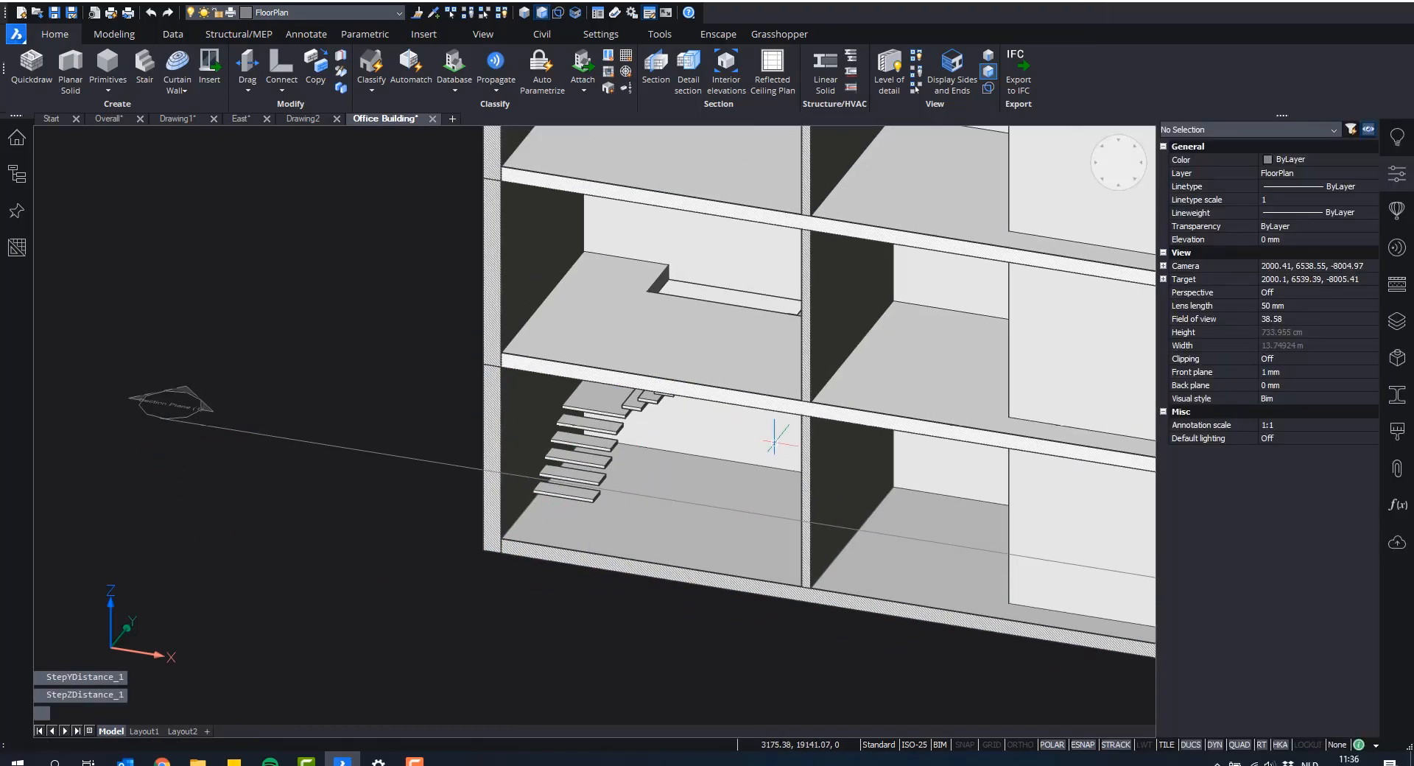
# Step: Push/pull the side face of the first-floor slab opening back to the end wall, widening the opening above the stair
pyautogui.keyDown('shift'); pyautogui.moveTo(782, 438); pyautogui.dragTo(794, 330, button='middle'); pyautogui.keyUp('shift')
pyautogui.keyDown('shift'); pyautogui.moveTo(748, 395); pyautogui.dragTo(545, 375, button='middle'); pyautogui.keyUp('shift')
pyautogui.scroll(4, 781, 330)
pyautogui.moveTo(781, 329); pyautogui.dragTo(663, 411, button='middle')
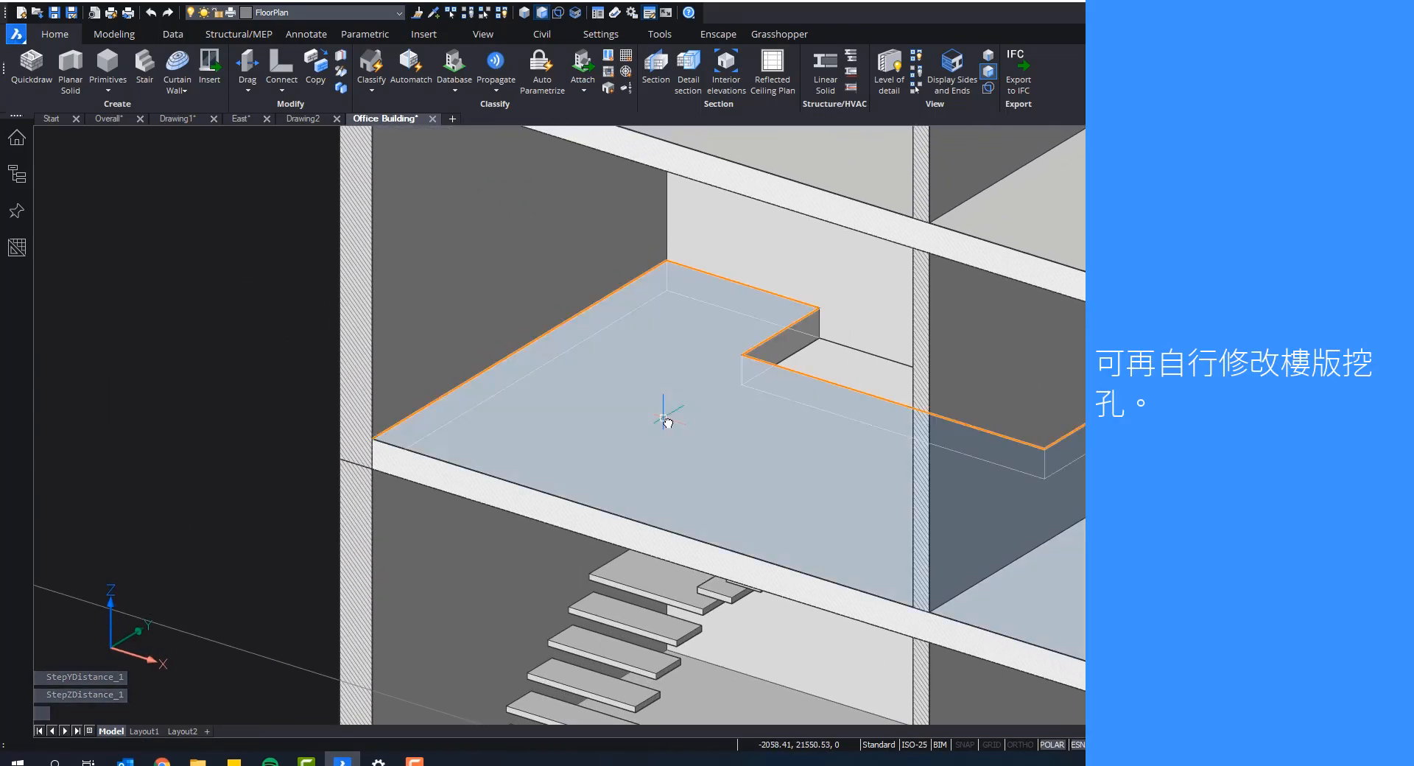
pyautogui.scroll(3, 720, 457)
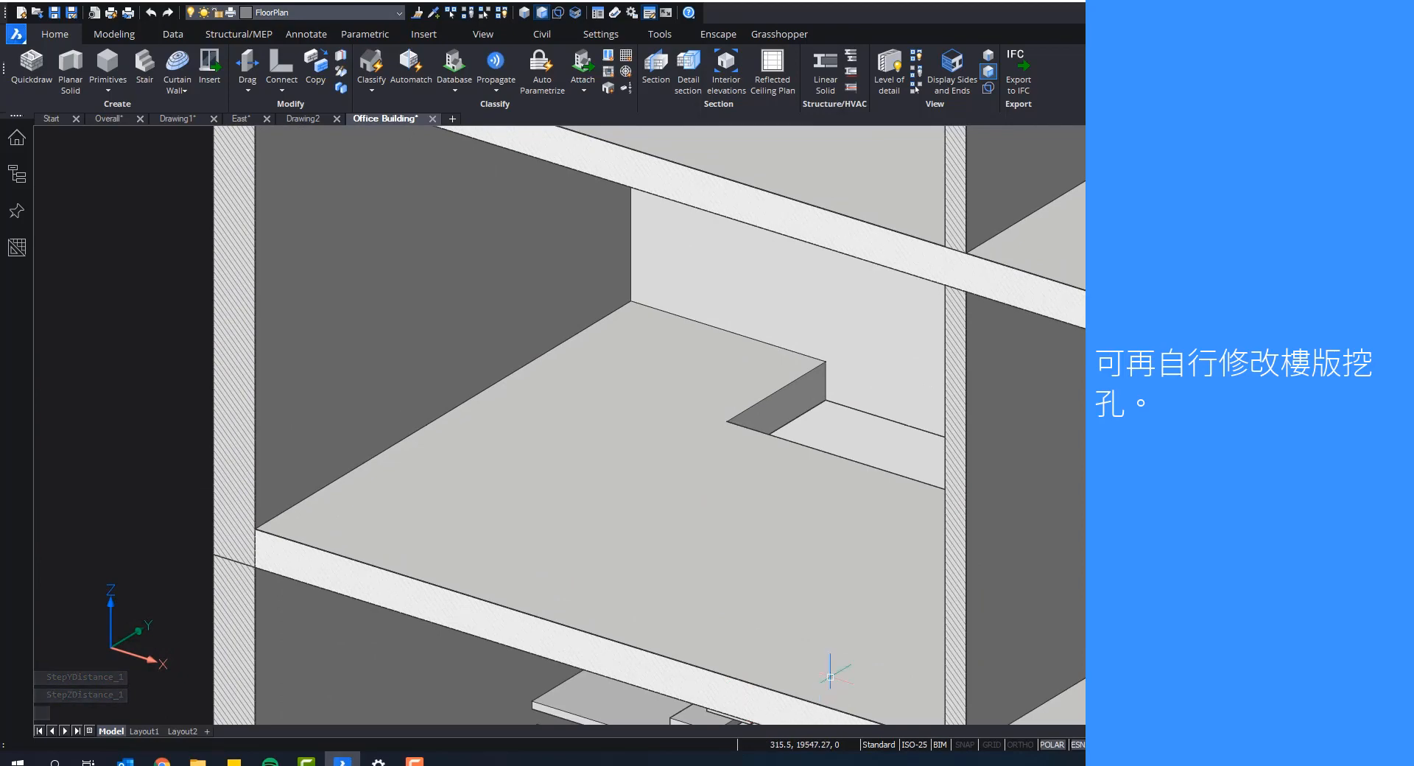
pyautogui.moveTo(810, 414)
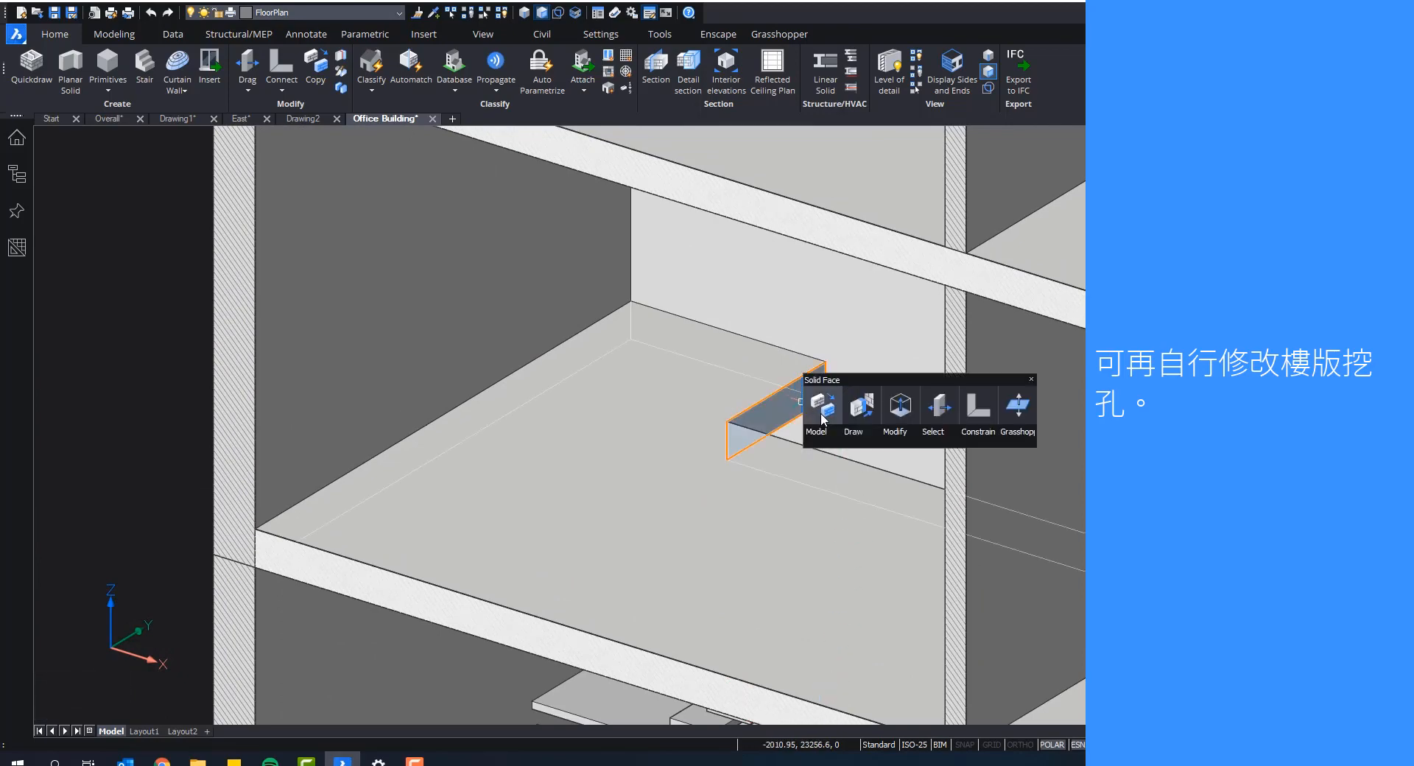
pyautogui.click(1014, 417)
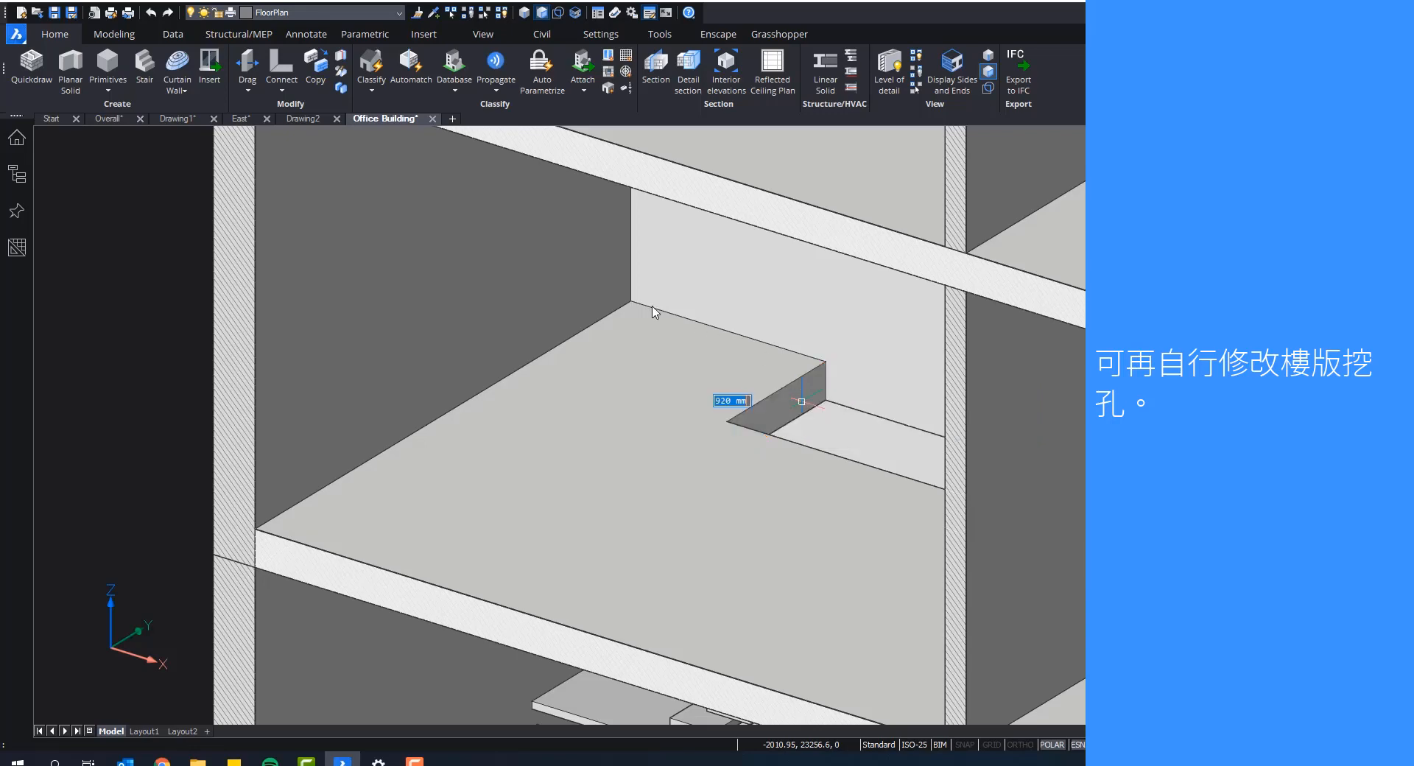
pyautogui.scroll(-2, 664, 371)
pyautogui.keyDown('shift'); pyautogui.moveTo(685, 410); pyautogui.dragTo(691, 354, button='middle'); pyautogui.keyUp('shift')
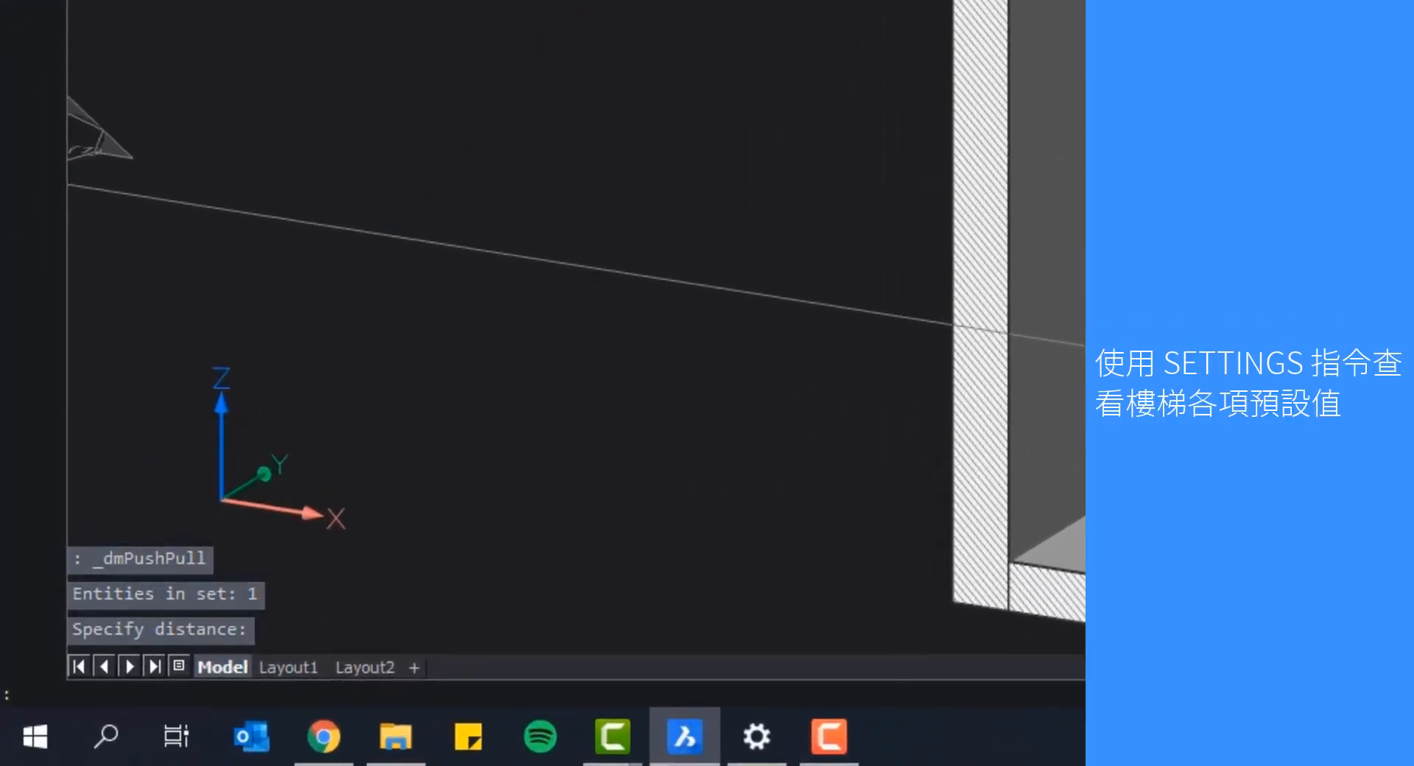
# Step: Open the Settings dialog, search for "stair" and expand the BIM Stair defaults for review
pyautogui.write('TINGS')
pyautogui.press('Return')
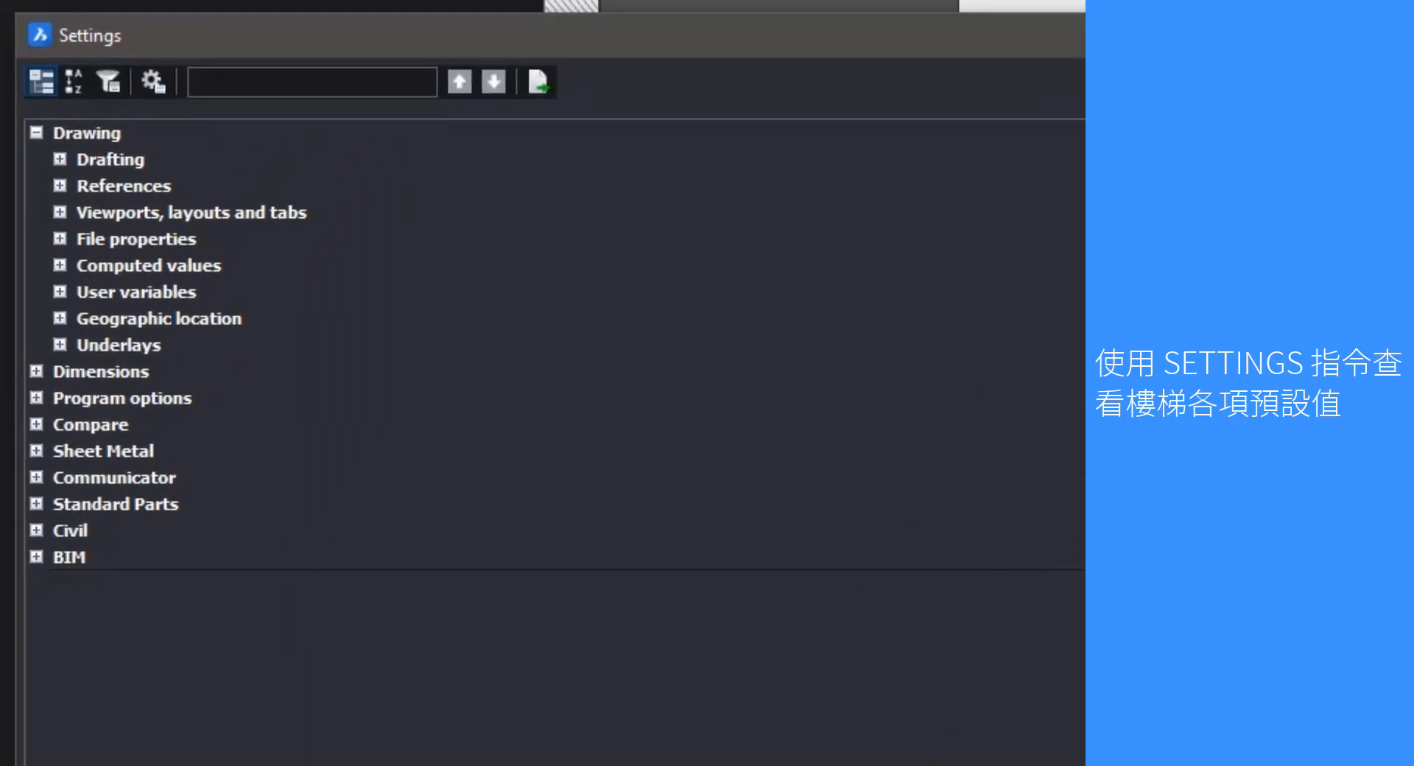
pyautogui.write('stair')
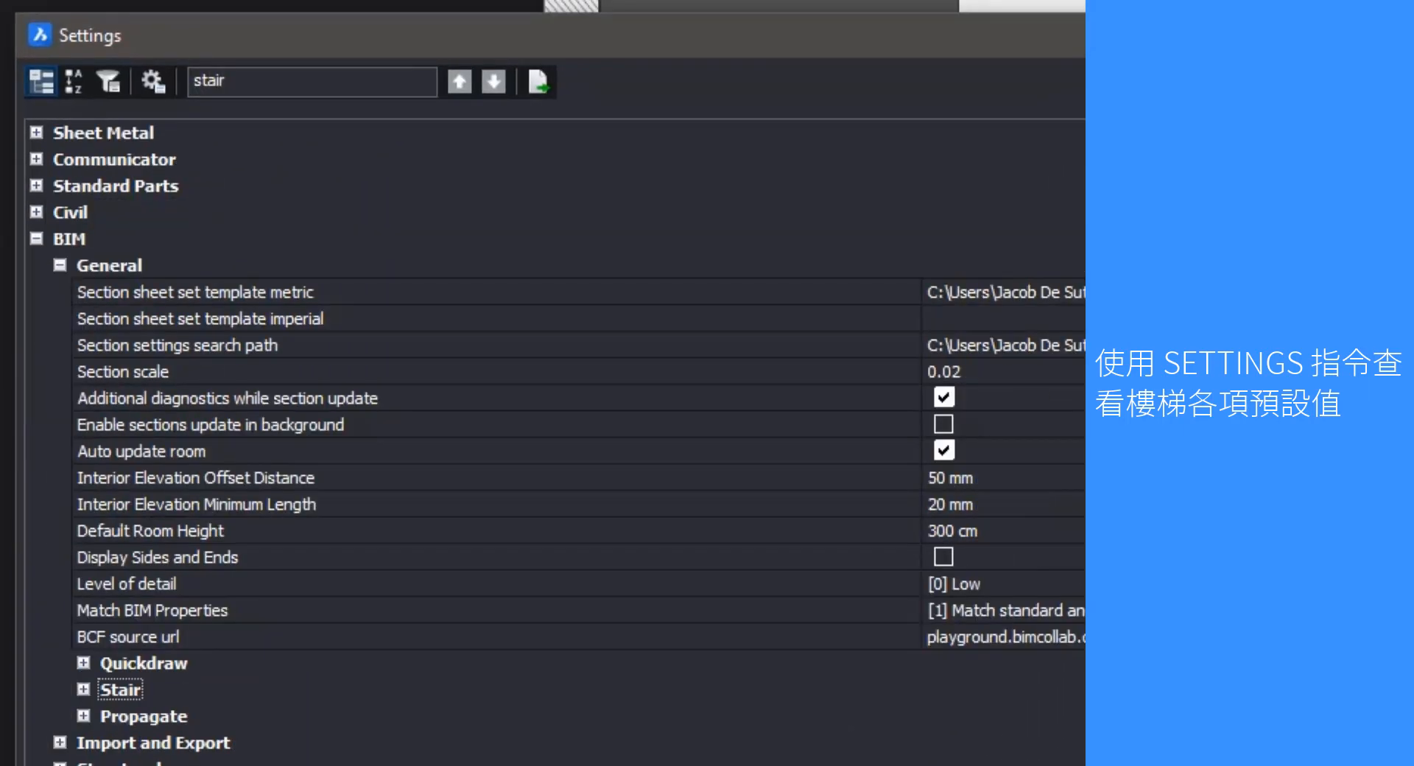
pyautogui.click(83, 690)
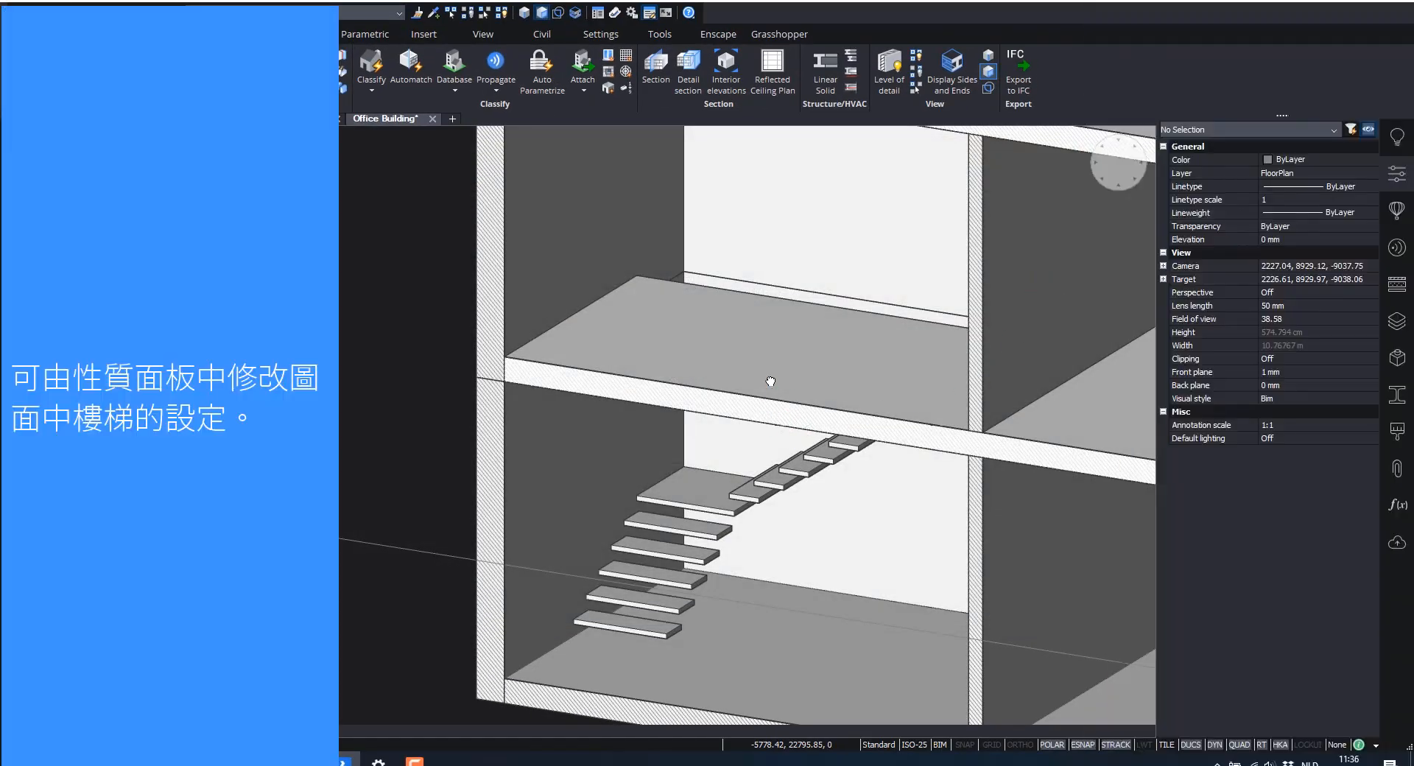
# Step: Set the L-shaped stair's Step_Thickness parameter to 100 mm and deselect the stair
pyautogui.moveTo(771, 381); pyautogui.dragTo(726, 285, button='middle')
pyautogui.scroll(2, 666, 427)
pyautogui.keyDown('shift'); pyautogui.moveTo(667, 434); pyautogui.dragTo(699, 365, button='middle'); pyautogui.keyUp('shift')
pyautogui.scroll(-1, 836, 342)
pyautogui.click(686, 358)
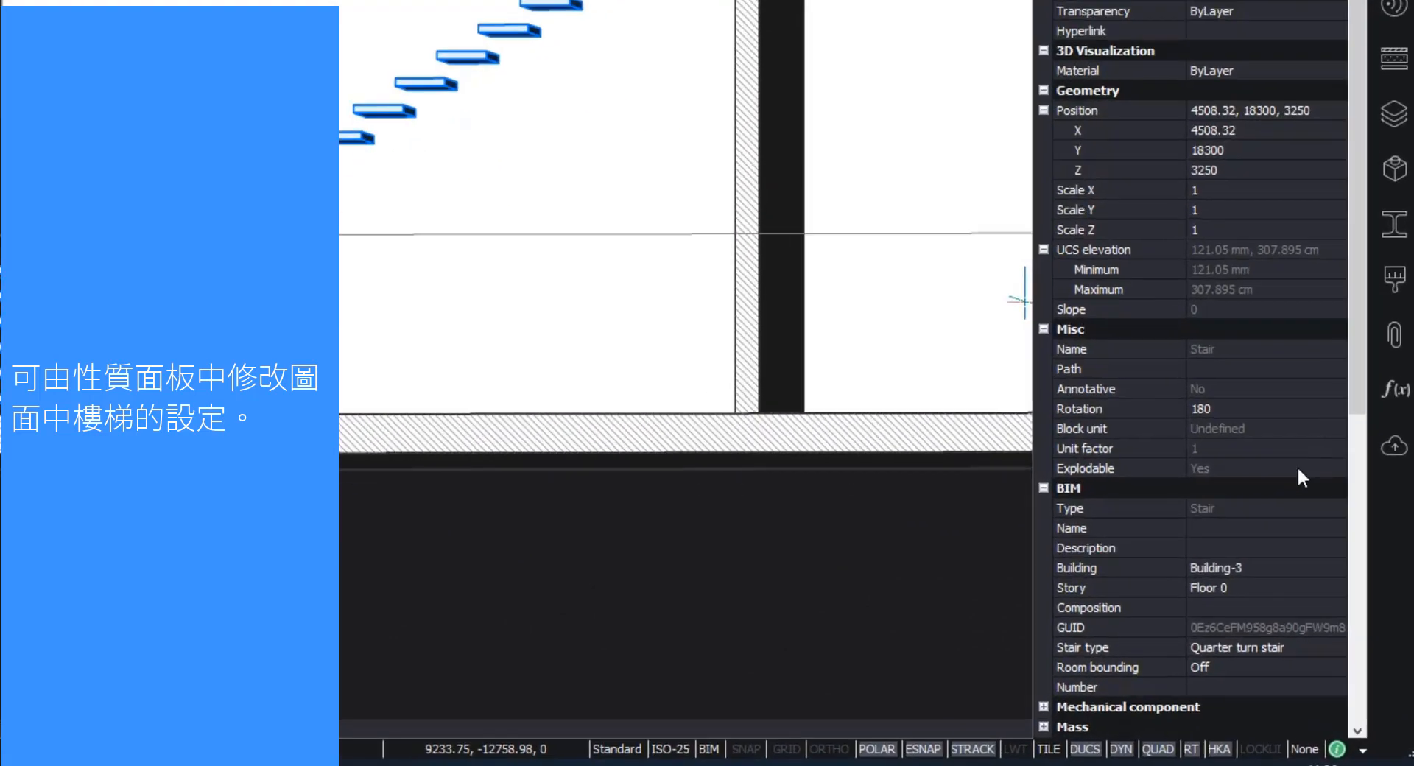
pyautogui.scroll(-8, 1318, 589)
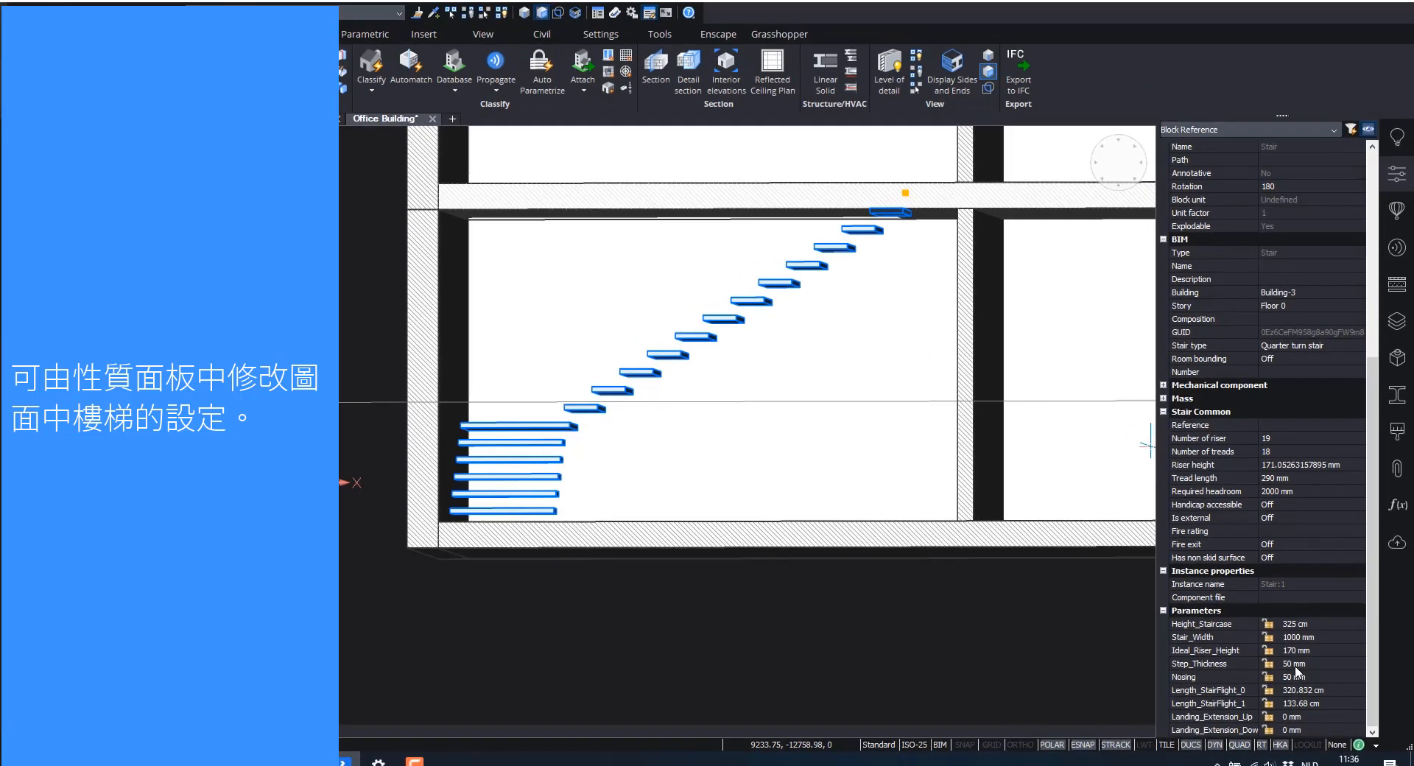
pyautogui.click(1189, 591)
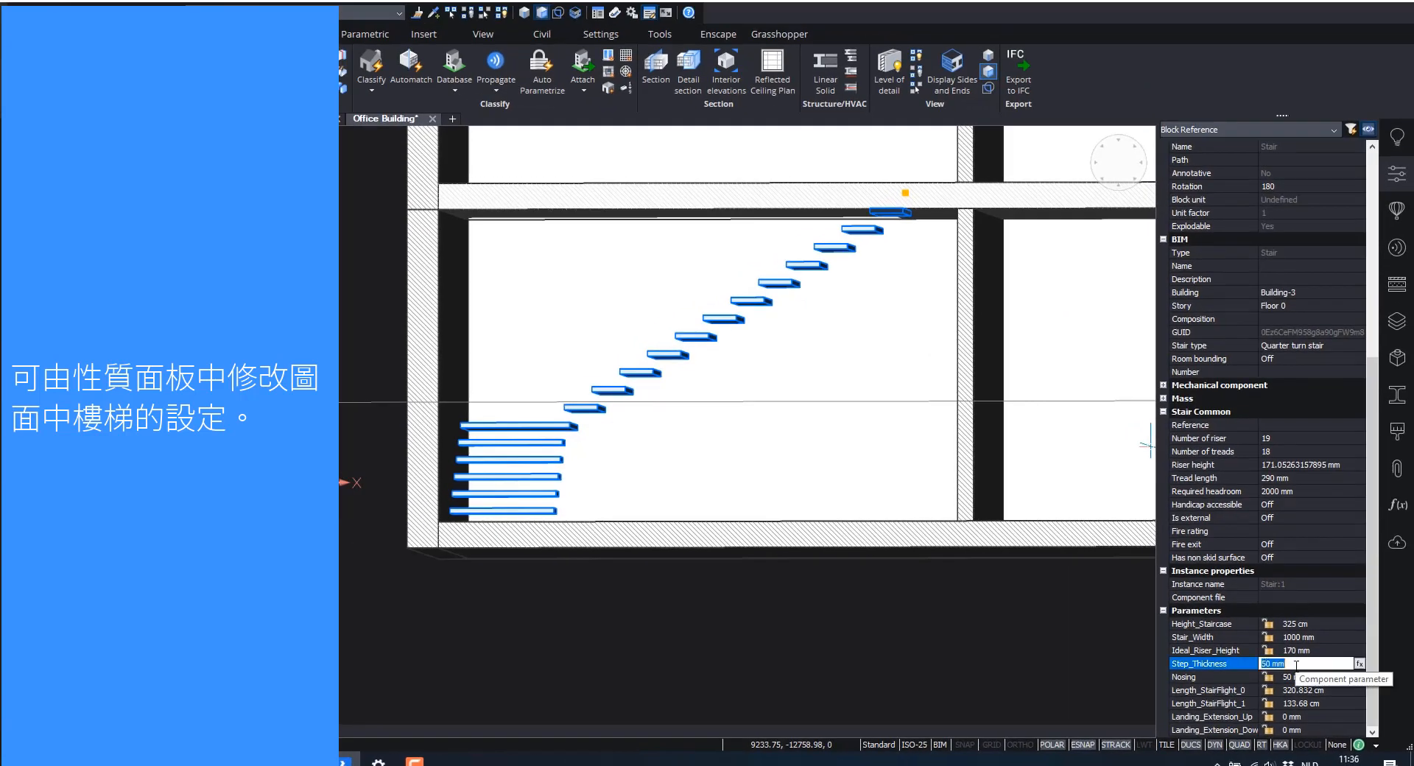
pyautogui.press('Return')
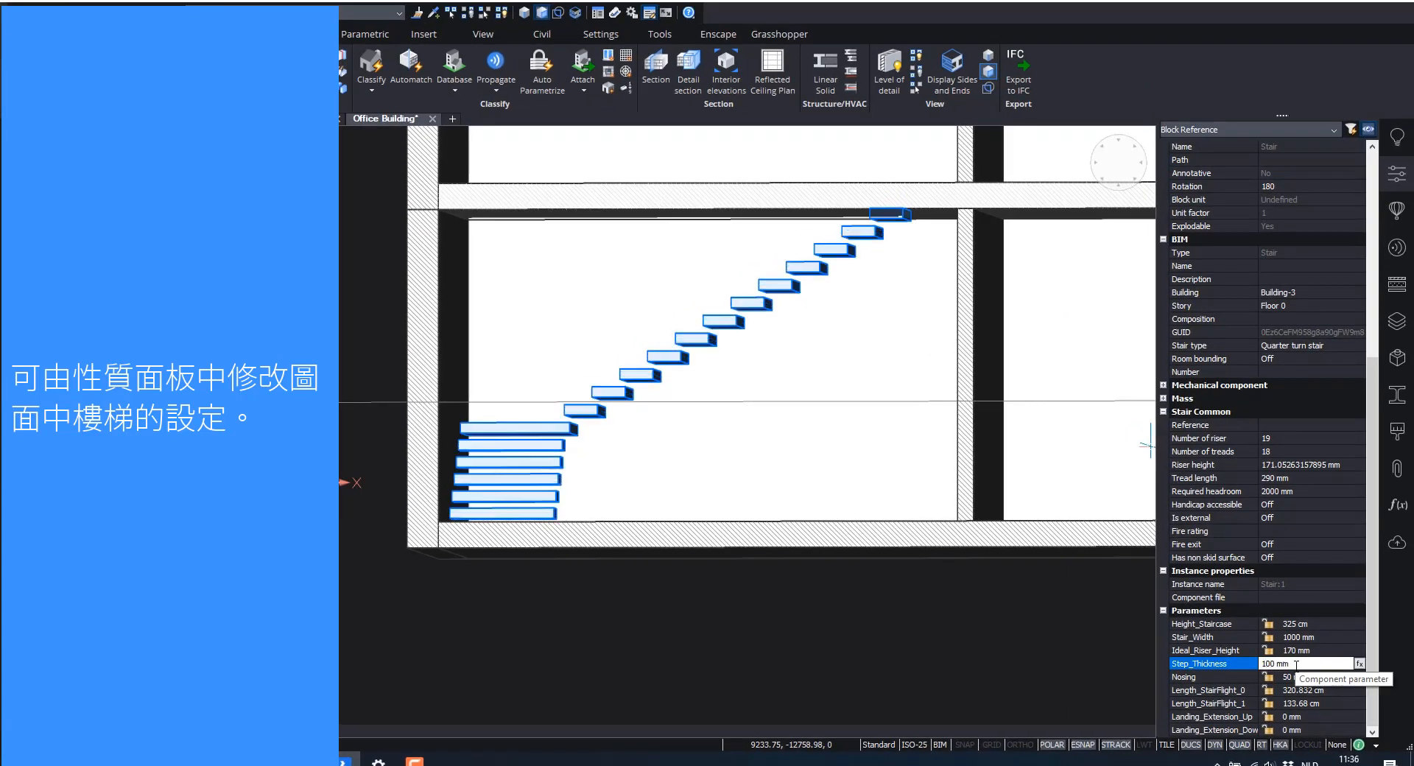
pyautogui.press('Escape')
pyautogui.press('Escape')
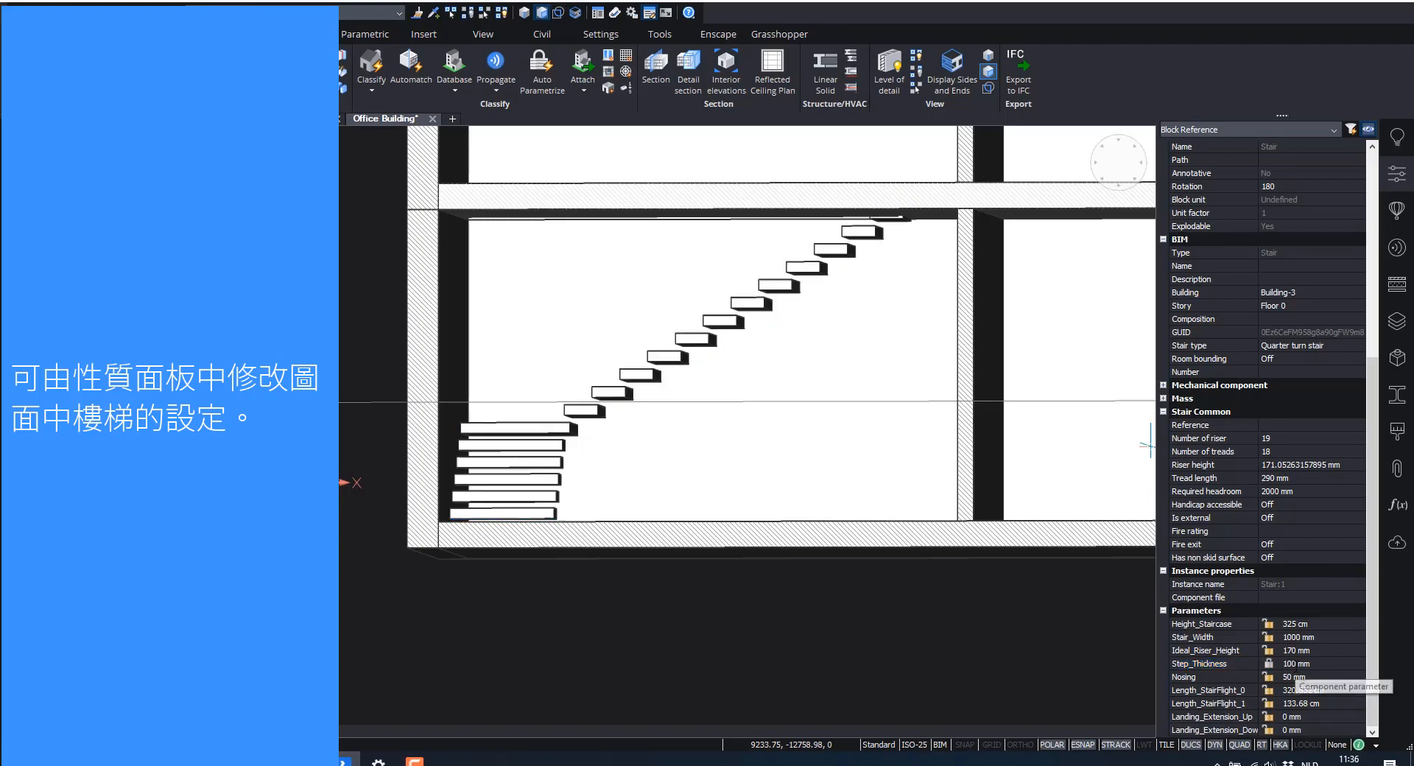
# Step: Delete the vertical section plane that cuts through the first building
pyautogui.scroll(-3, 626, 402)
pyautogui.keyDown('shift'); pyautogui.moveTo(590, 411); pyautogui.dragTo(910, 436, button='middle'); pyautogui.keyUp('shift')
pyautogui.scroll(-1, 523, 434)
pyautogui.scroll(-2, 648, 427)
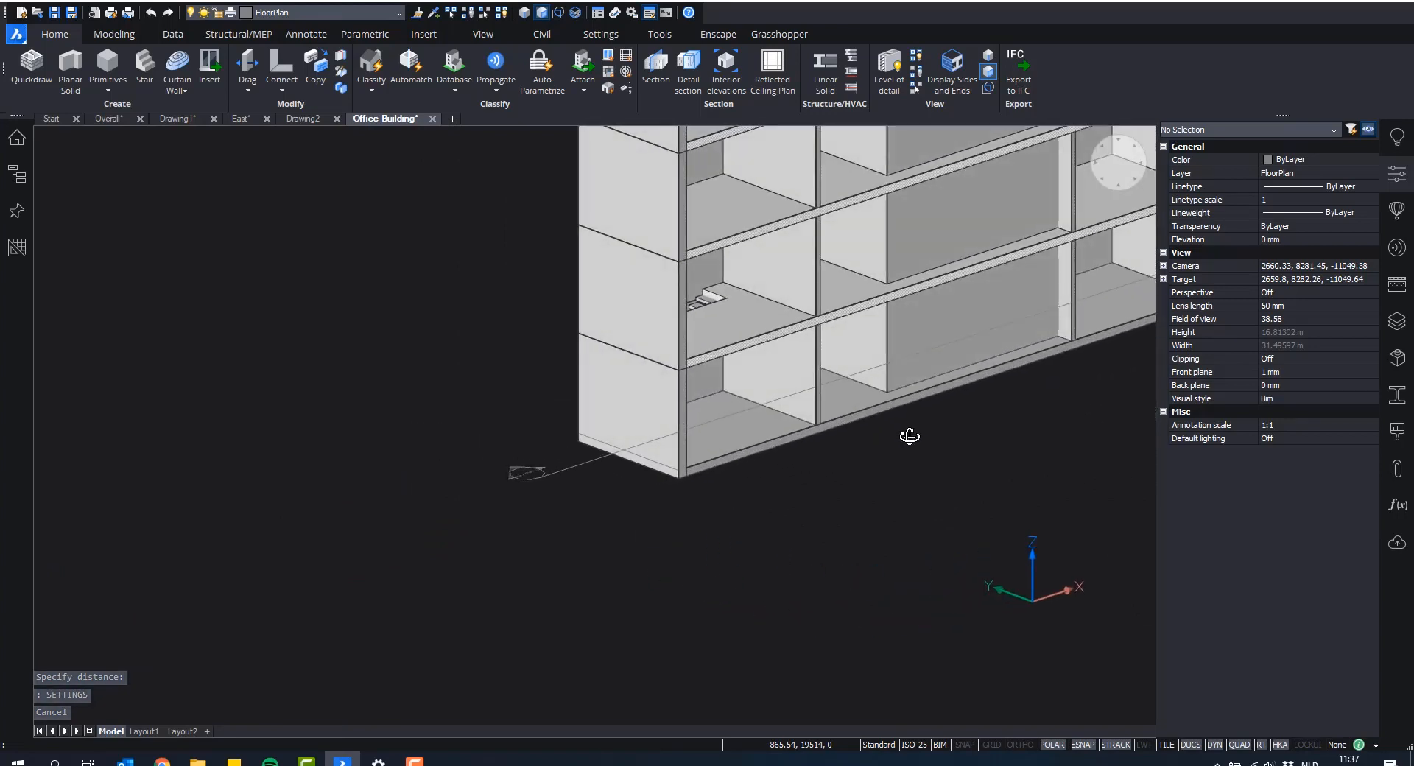
pyautogui.scroll(-2, 893, 431)
pyautogui.moveTo(946, 309); pyautogui.dragTo(810, 411, button='middle')
pyautogui.scroll(-3, 698, 421)
pyautogui.click(935, 334)
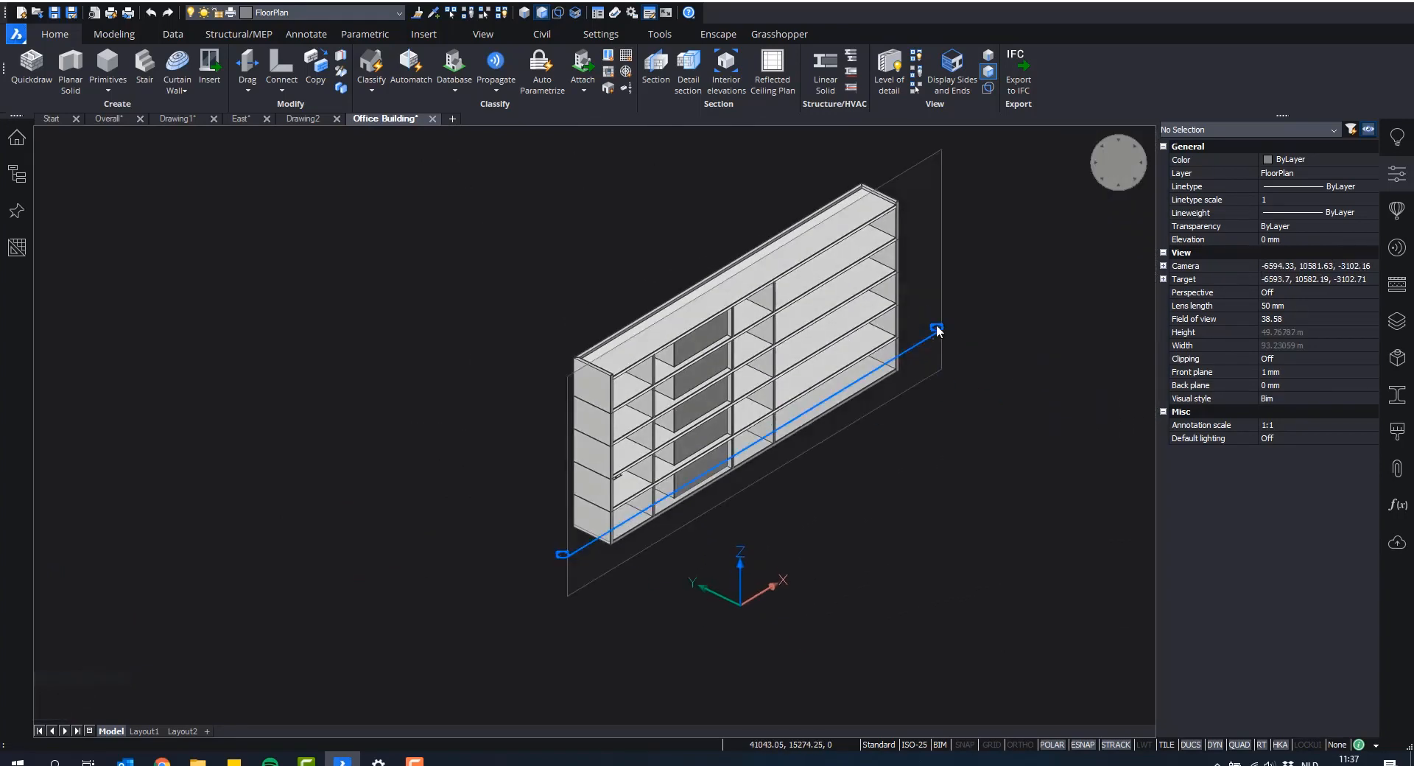
pyautogui.press('Delete')
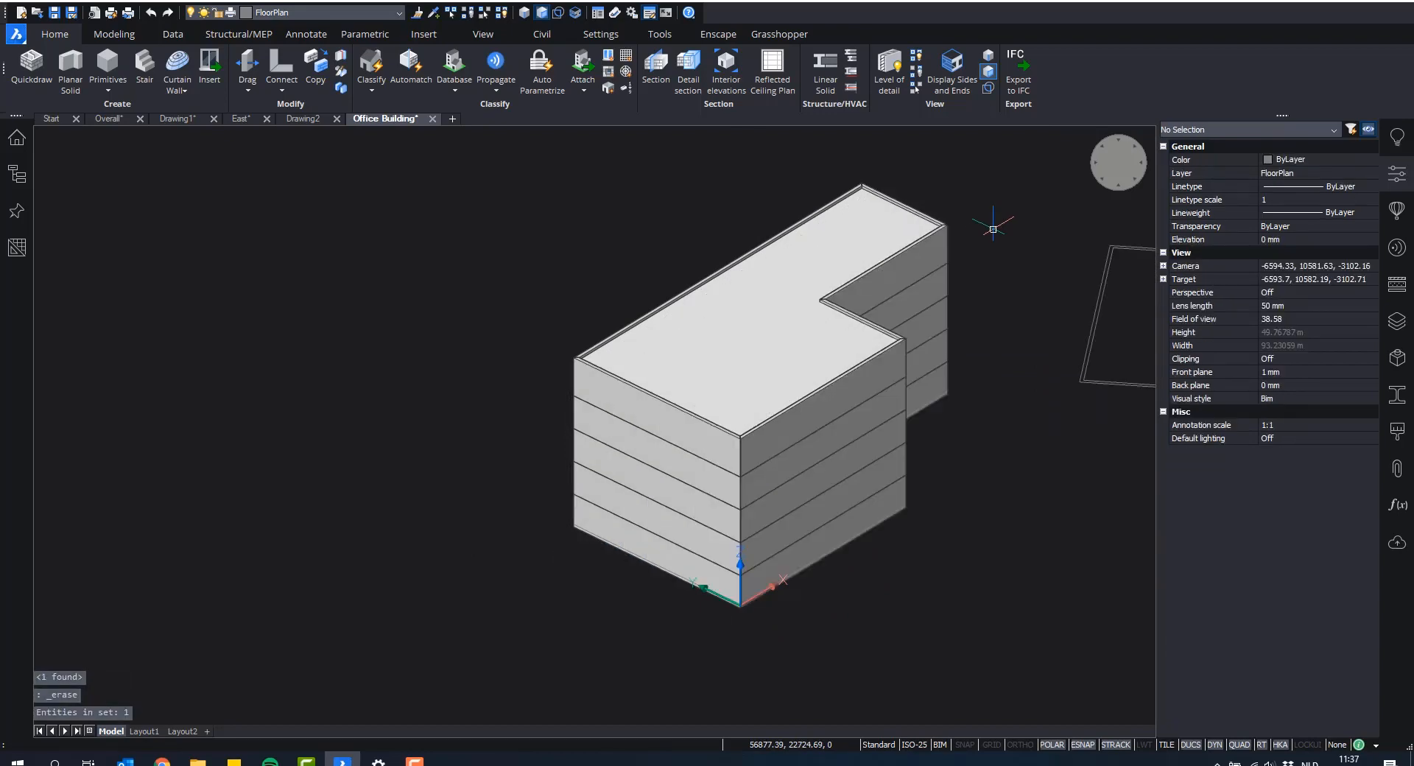
# Step: Examine the rotated floor plan with the curved corner from above and check whether Quickdraw can follow its walls
pyautogui.scroll(-3, 950, 235)
pyautogui.moveTo(890, 263); pyautogui.dragTo(649, 280, button='middle')
pyautogui.scroll(-4, 718, 267)
pyautogui.scroll(4, 950, 259)
pyautogui.moveTo(956, 259); pyautogui.dragTo(872, 278, button='middle')
pyautogui.scroll(3, 760, 282)
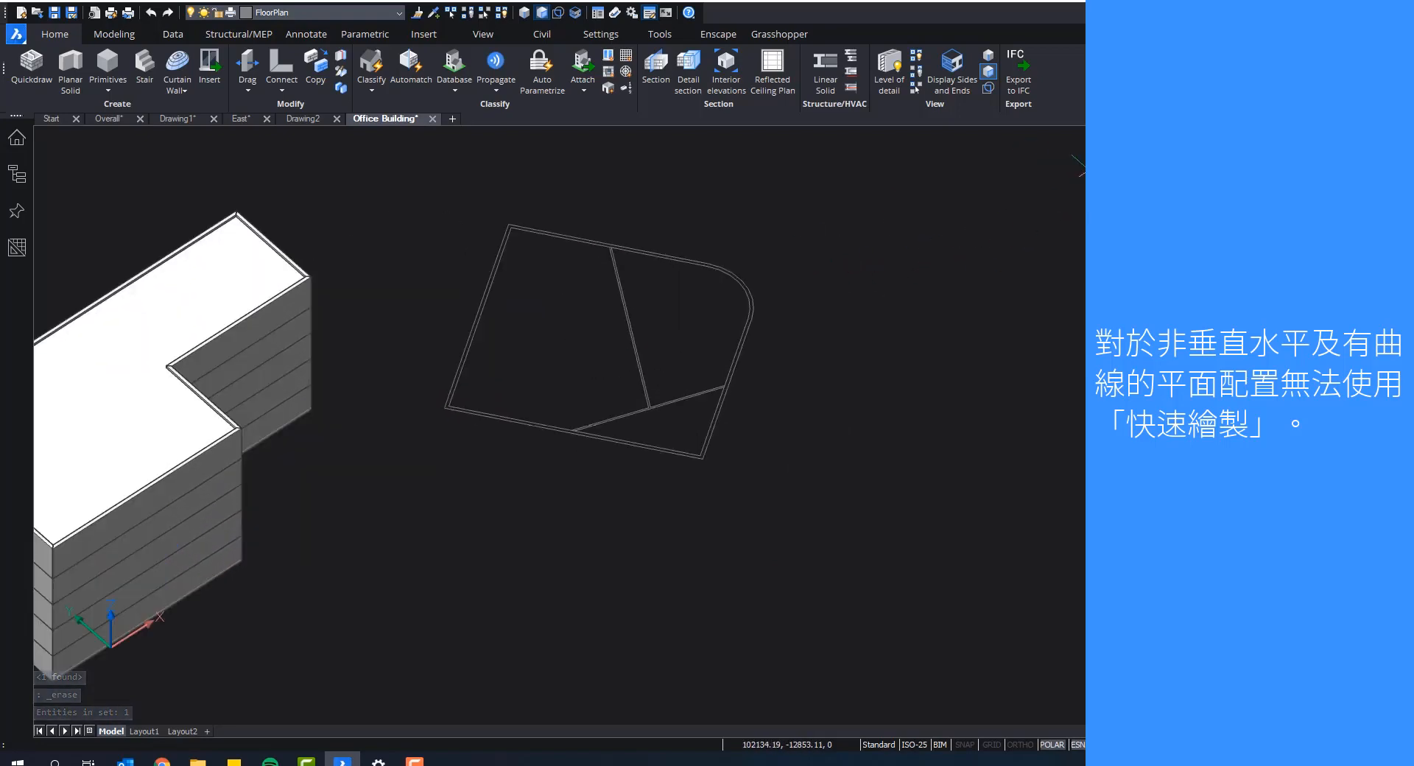
pyautogui.click(1081, 199)
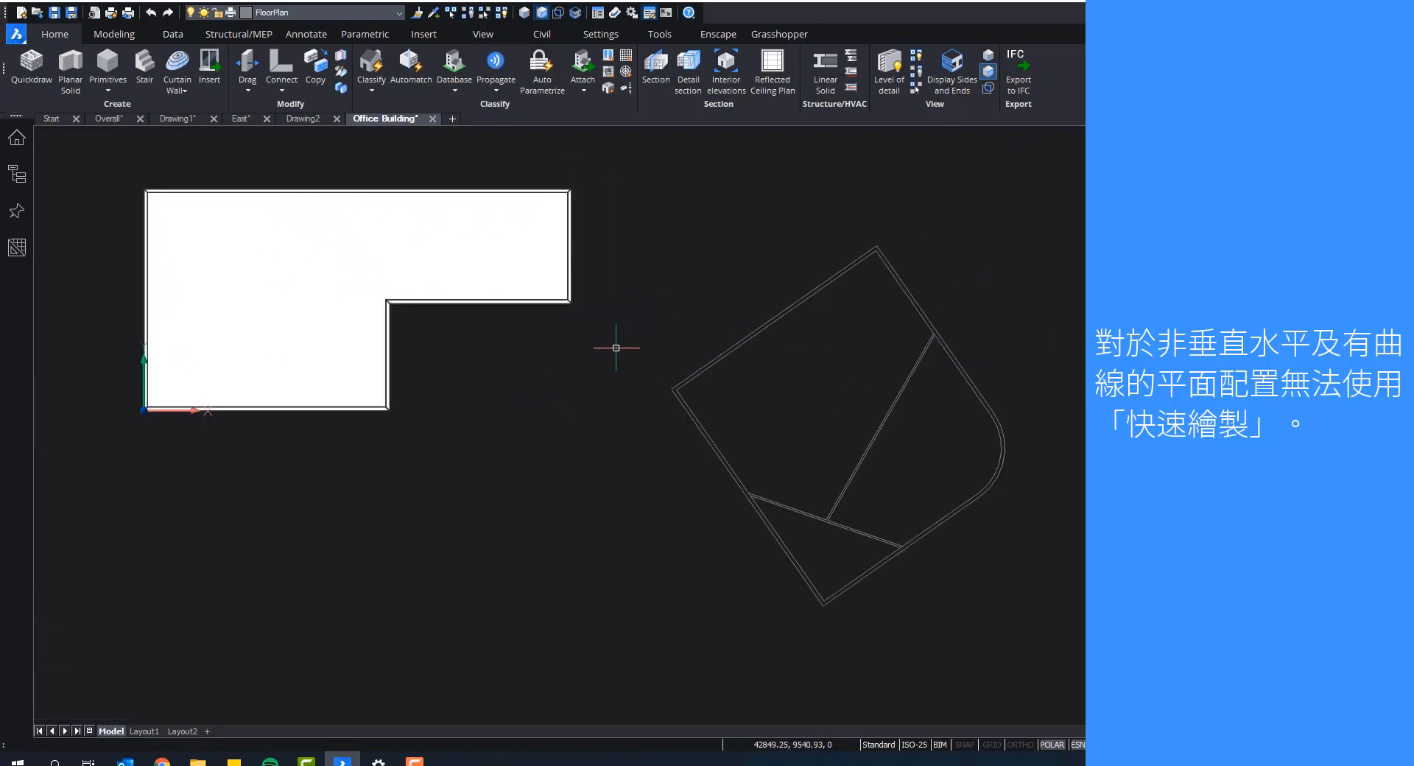
pyautogui.scroll(2, 843, 639)
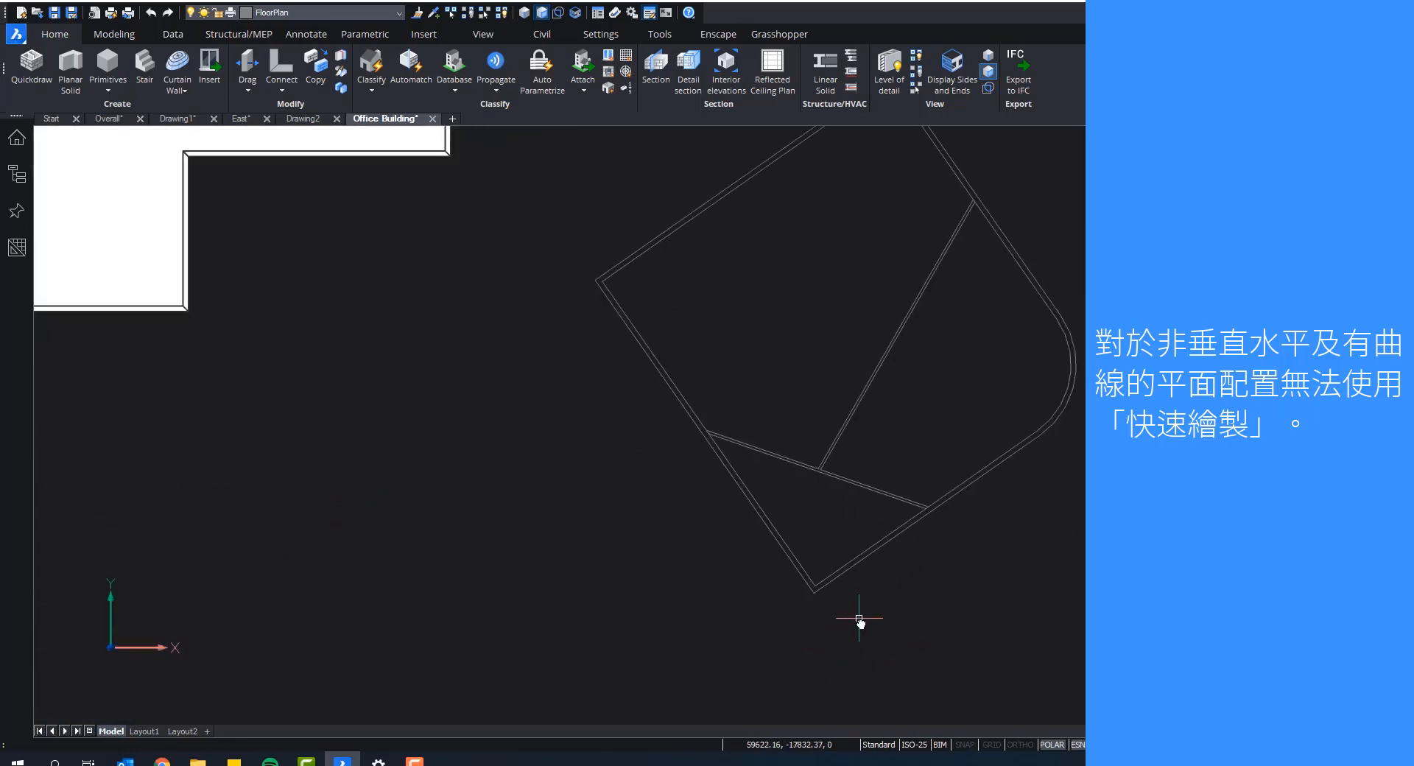
pyautogui.moveTo(855, 619); pyautogui.dragTo(780, 648, button='middle')
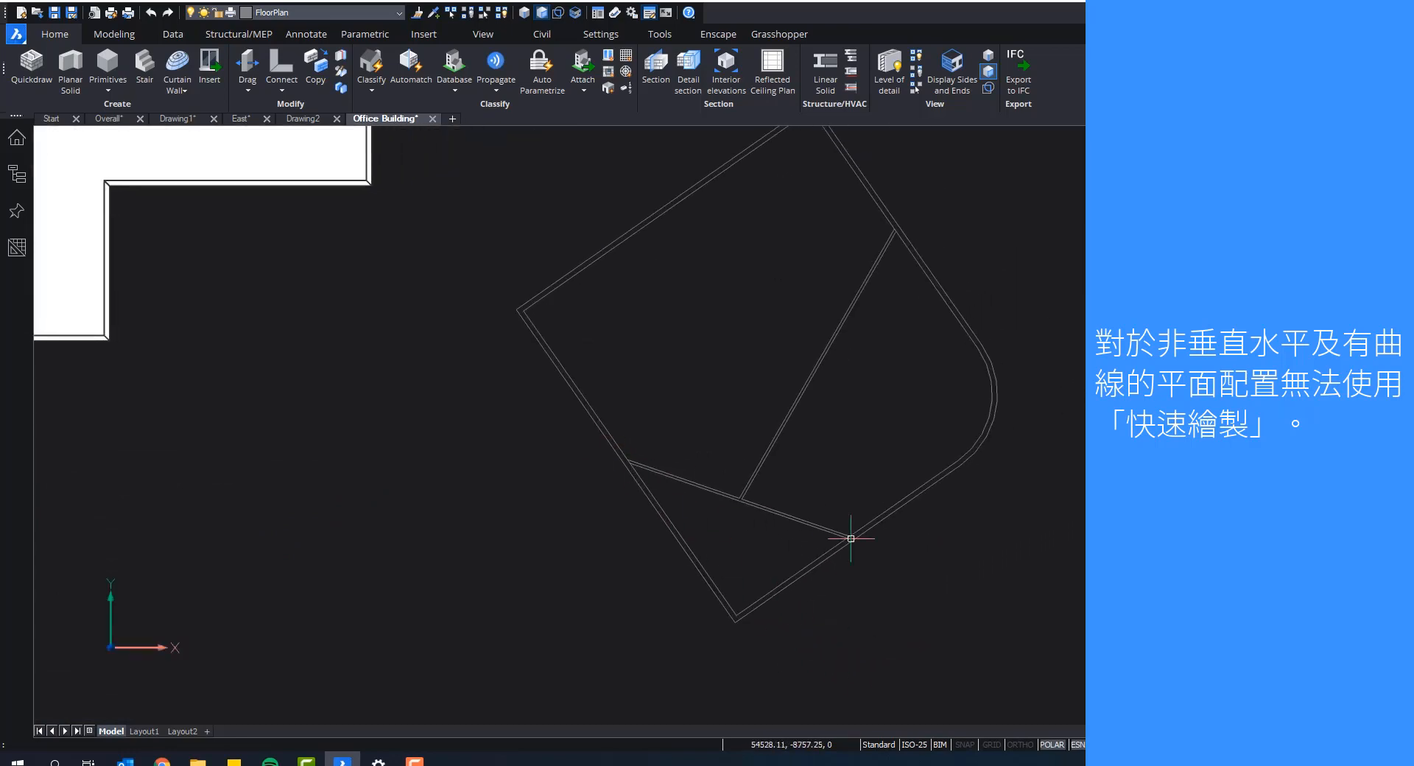
pyautogui.scroll(-3, 984, 287)
pyautogui.moveTo(963, 252); pyautogui.dragTo(859, 308, button='middle')
pyautogui.scroll(1, 427, 177)
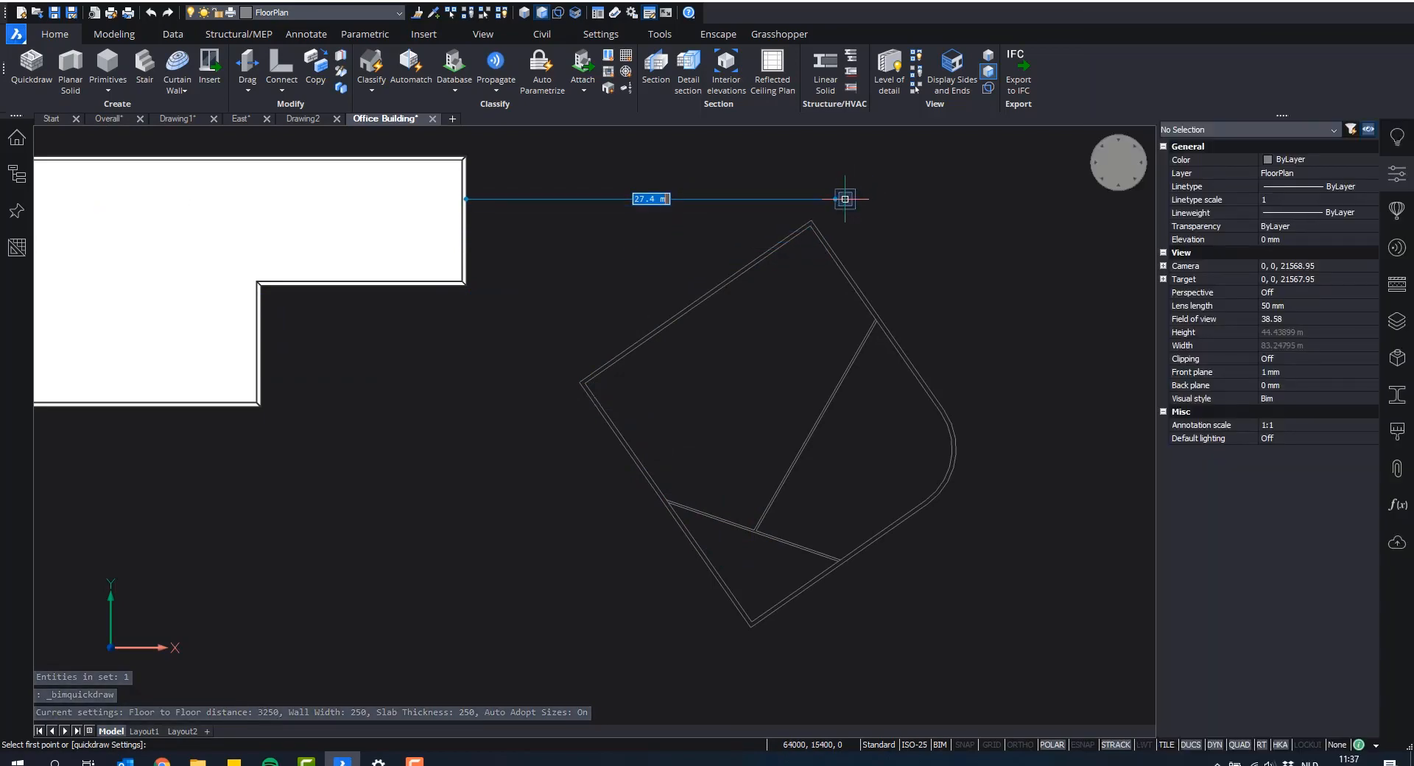
pyautogui.press('Escape')
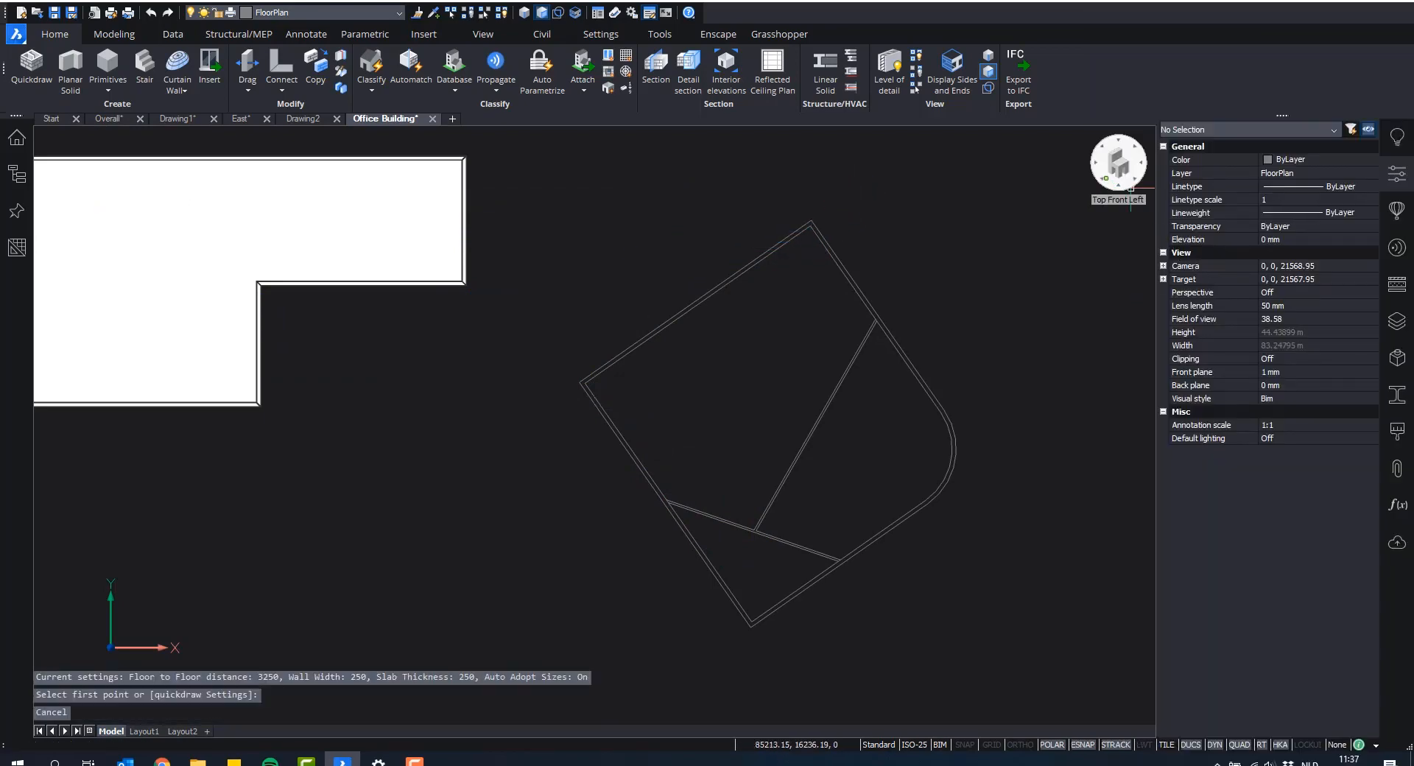
# Step: Show the curved floor plan in a top front isometric view and turn on boundary detection for idle selection
pyautogui.click(1143, 191)
pyautogui.scroll(2, 877, 426)
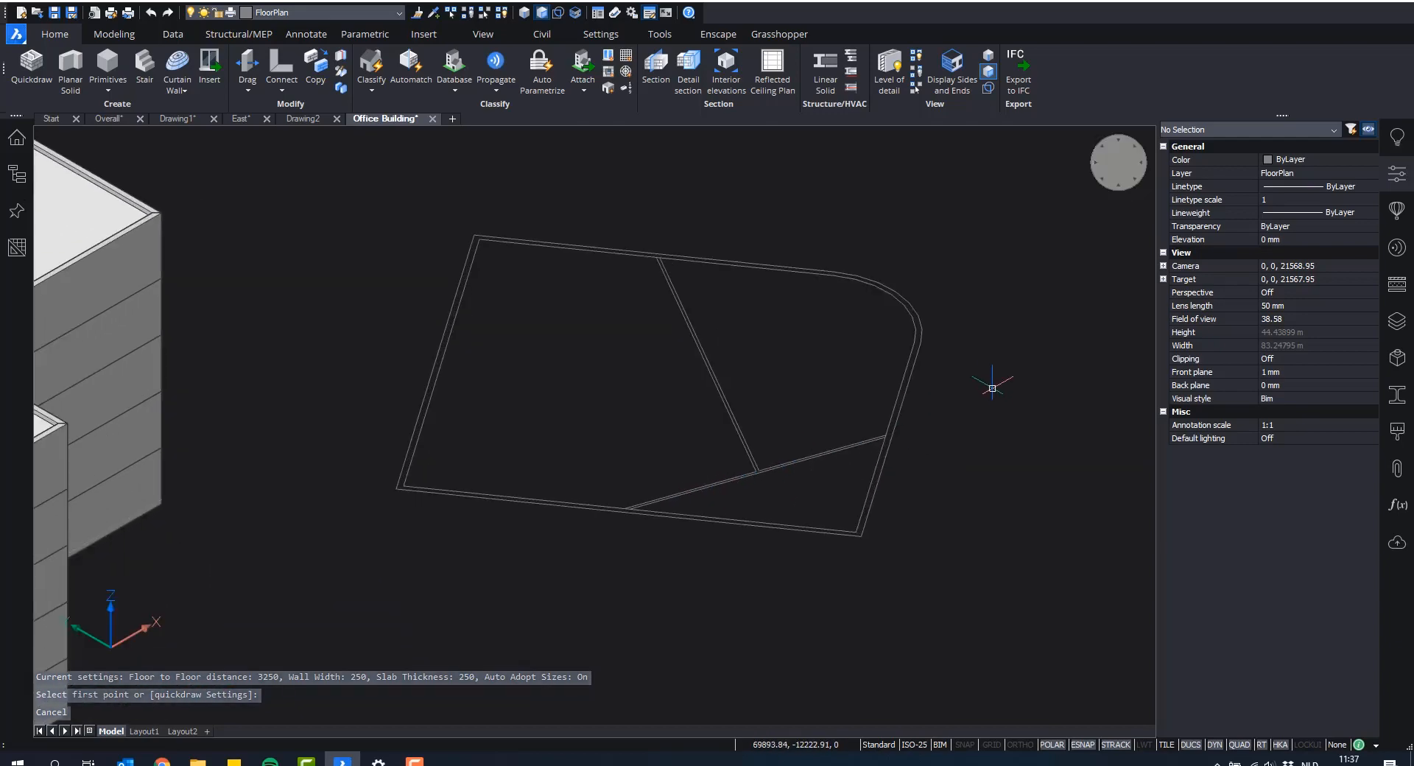
pyautogui.scroll(1, 935, 338)
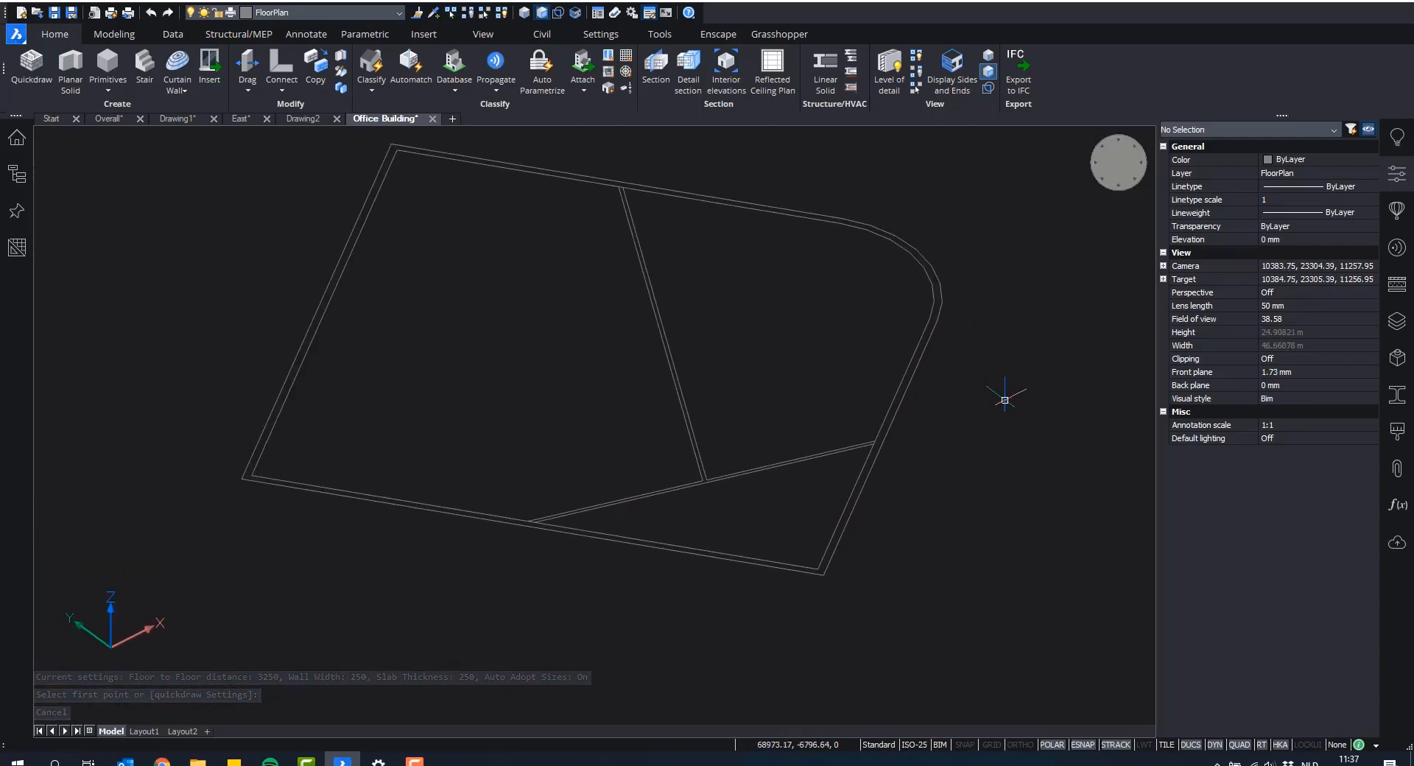
pyautogui.scroll(3, 953, 375)
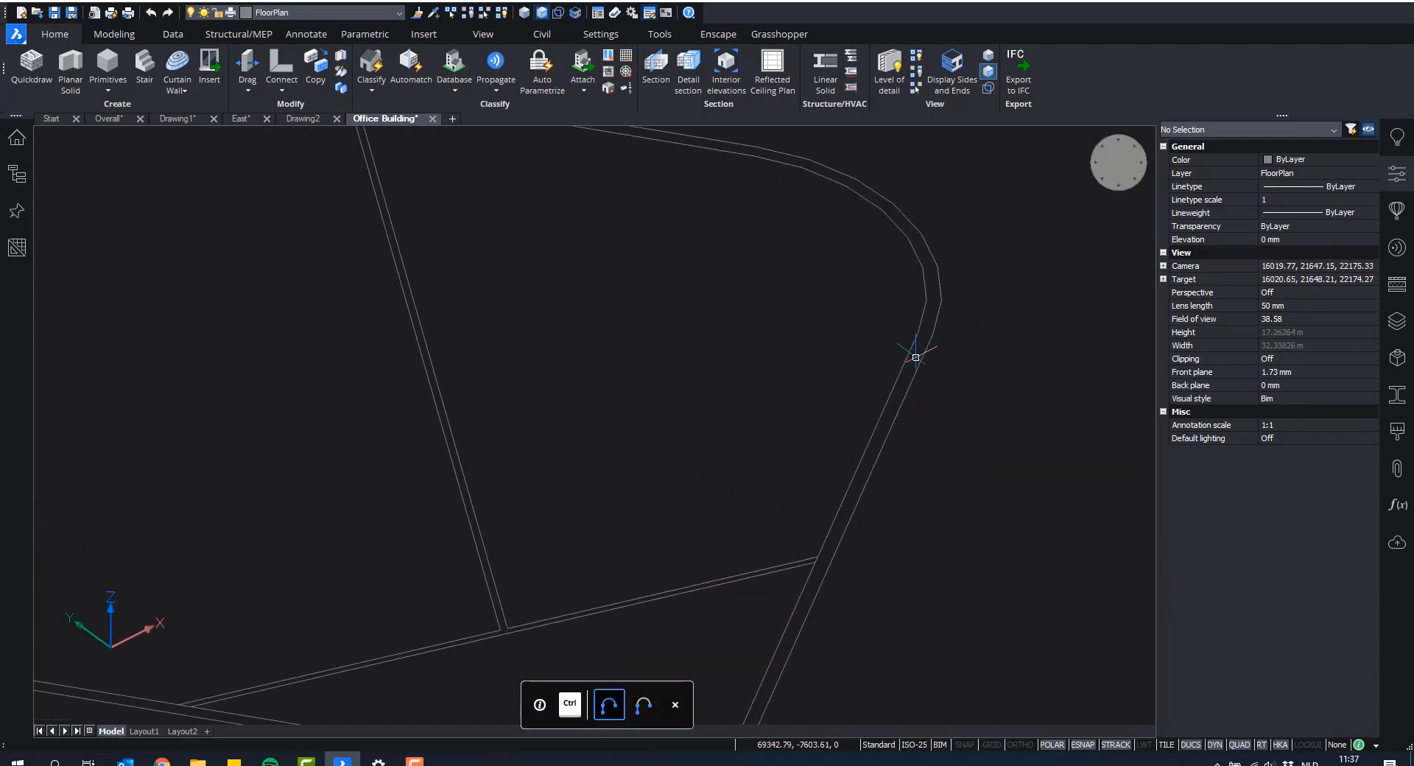
pyautogui.click(559, 12)
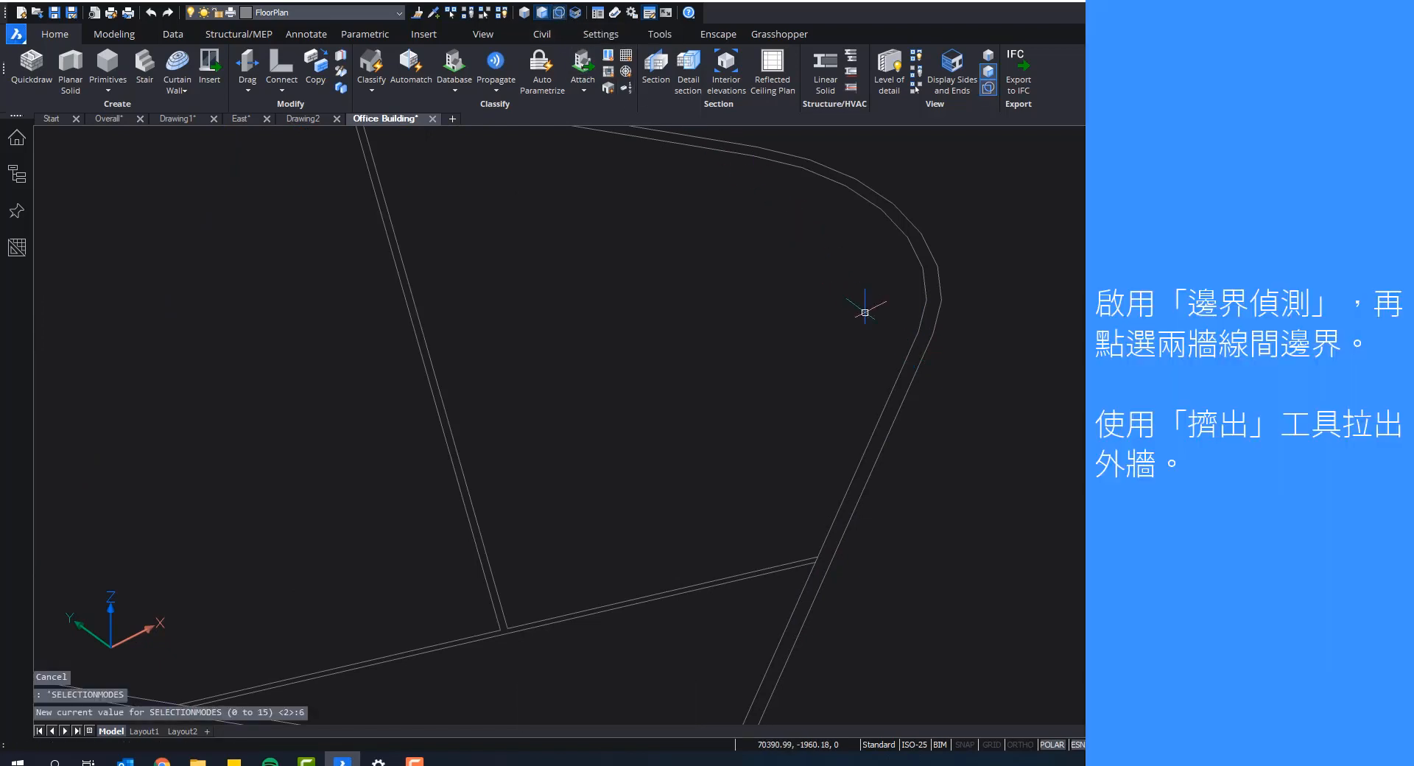
# Step: Extrude the closed boundary between the curved floor plan's exterior wall lines upwards into a solid wall ring
pyautogui.click(906, 371)
pyautogui.scroll(-3, 983, 236)
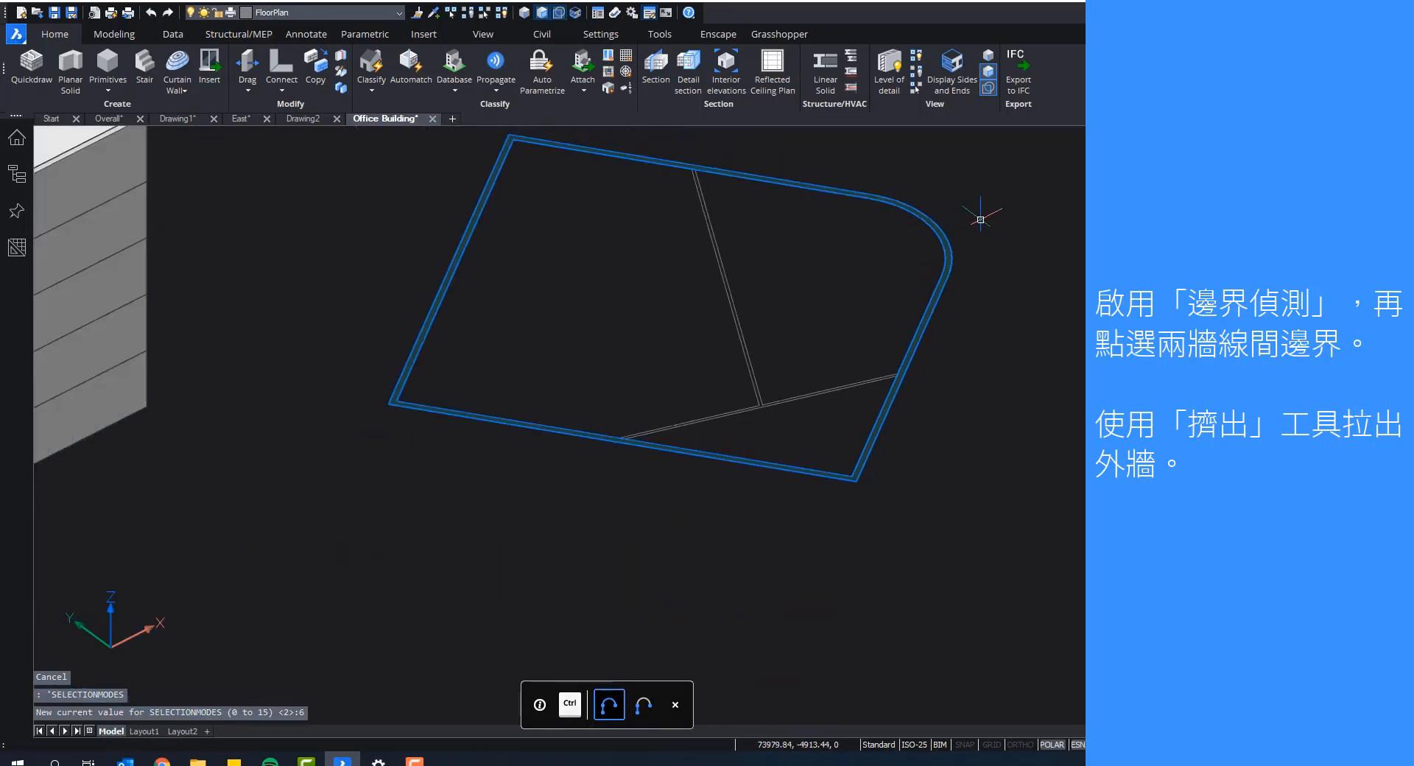
pyautogui.scroll(2, 979, 250)
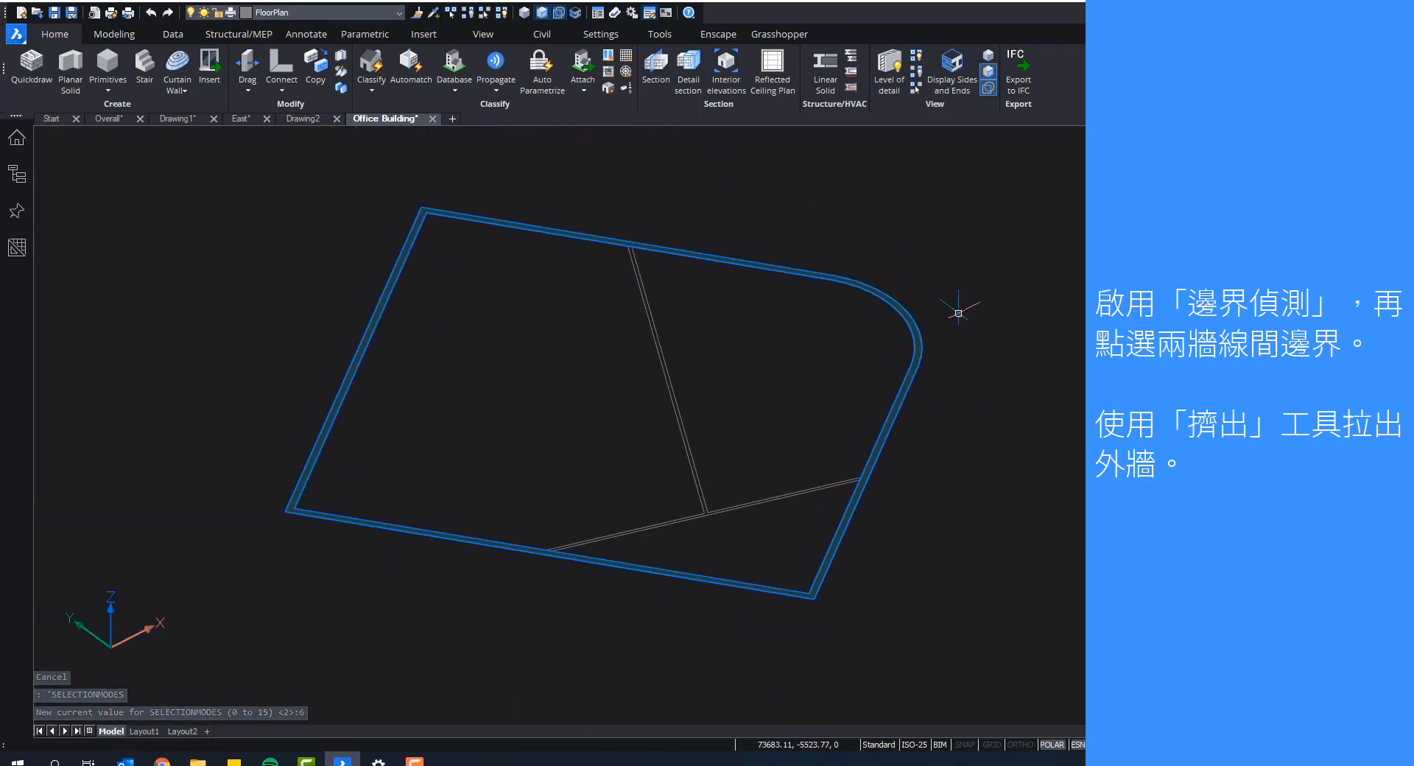
pyautogui.moveTo(974, 315)
pyautogui.click(1047, 322)
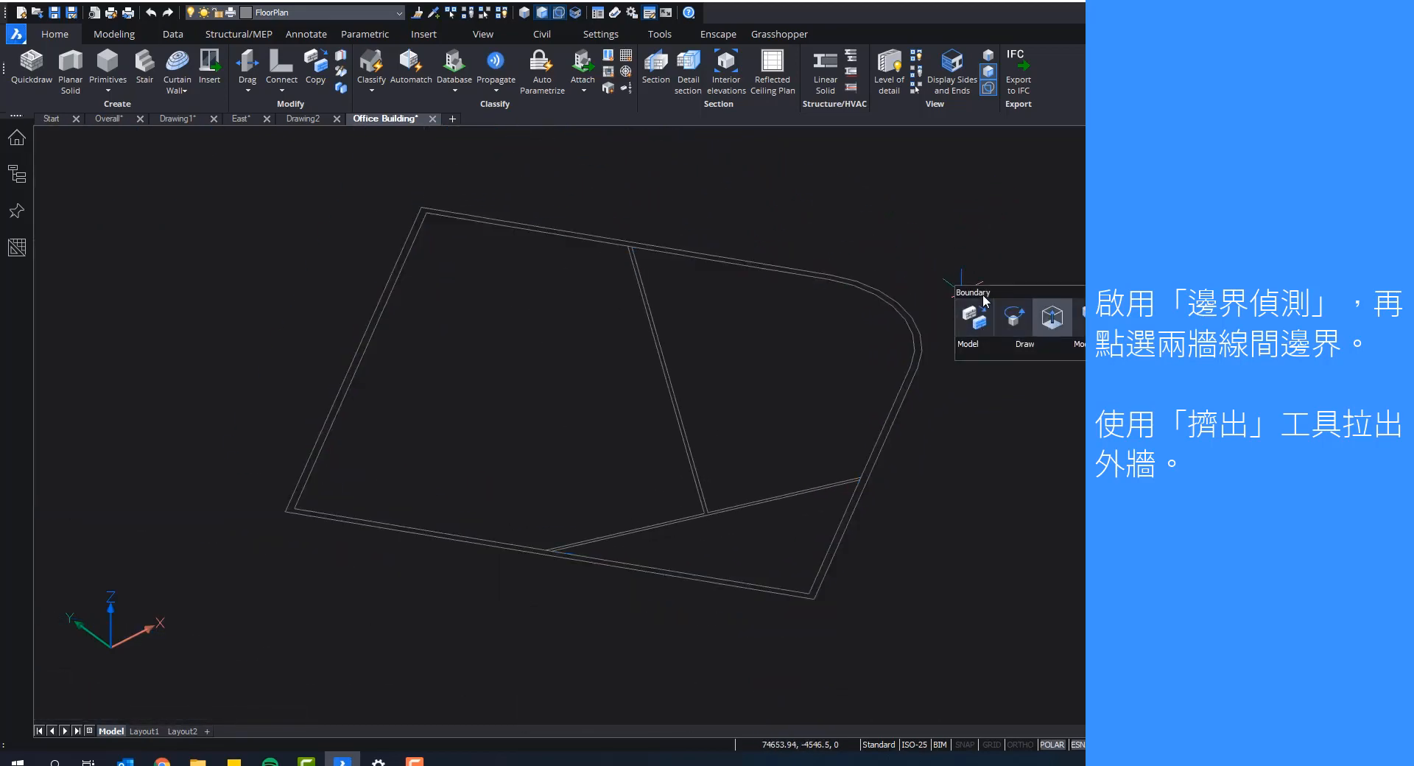
pyautogui.keyDown('shift'); pyautogui.moveTo(994, 250); pyautogui.dragTo(939, 226, button='middle'); pyautogui.keyUp('shift')
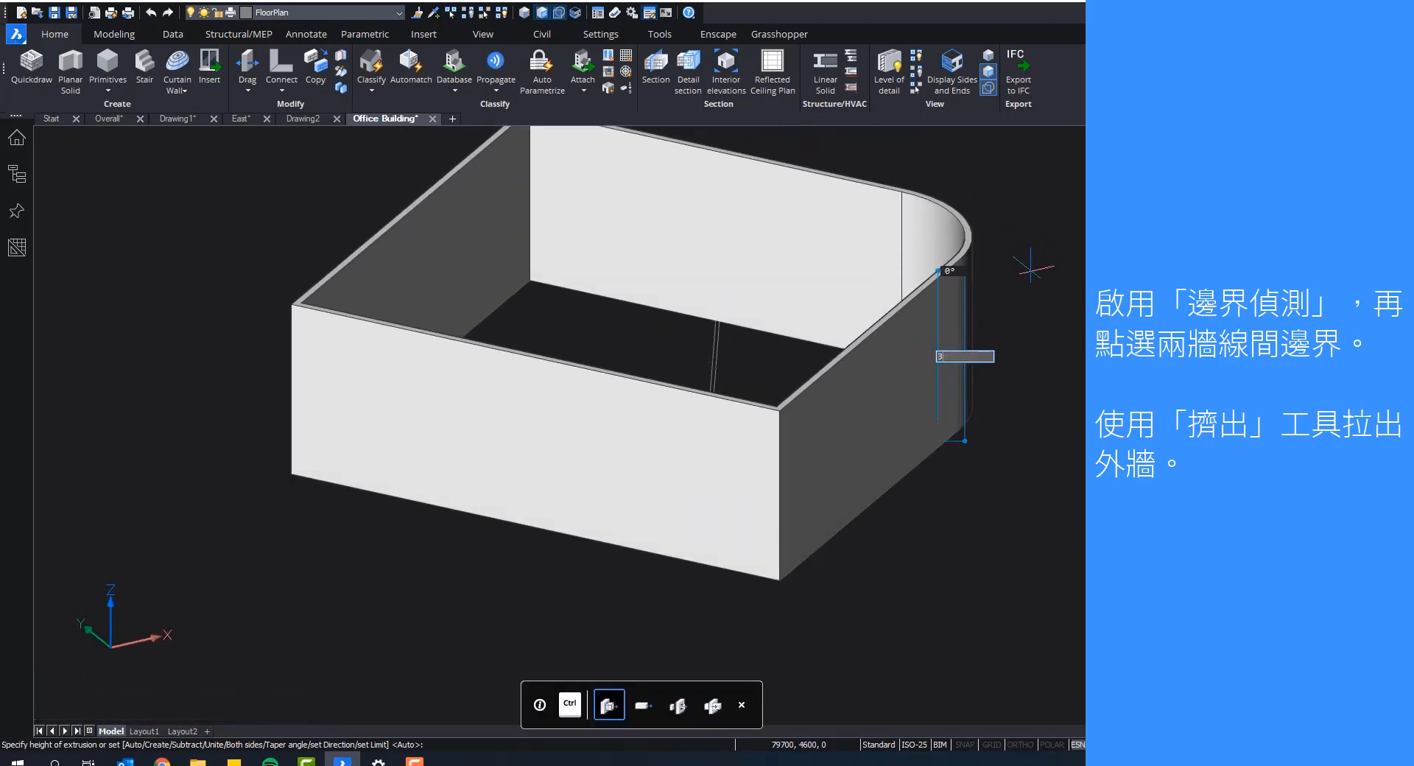
pyautogui.press('Return')
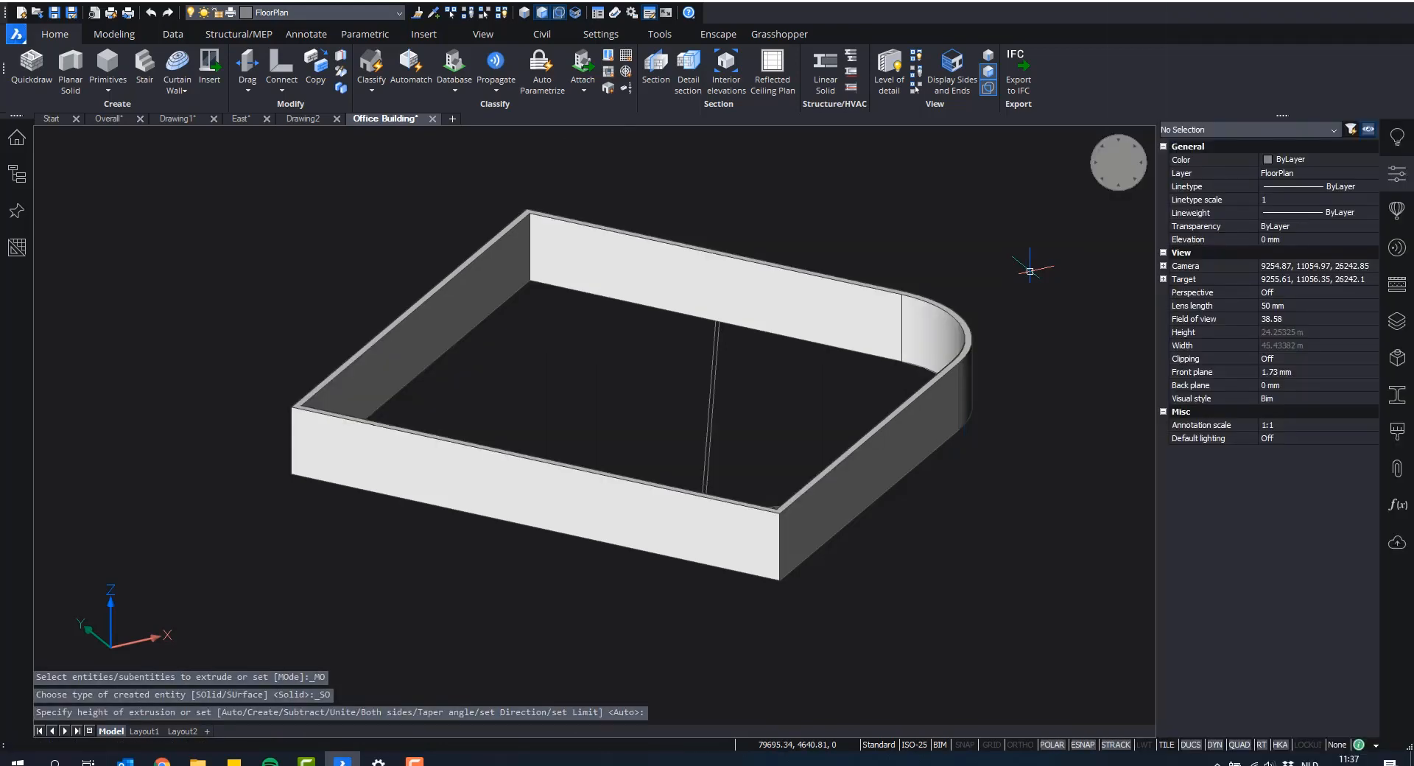
# Step: Push/pull the bottom face of the curved building's wall ring 250 mm downwards for the floor slab thickness
pyautogui.scroll(2, 766, 538)
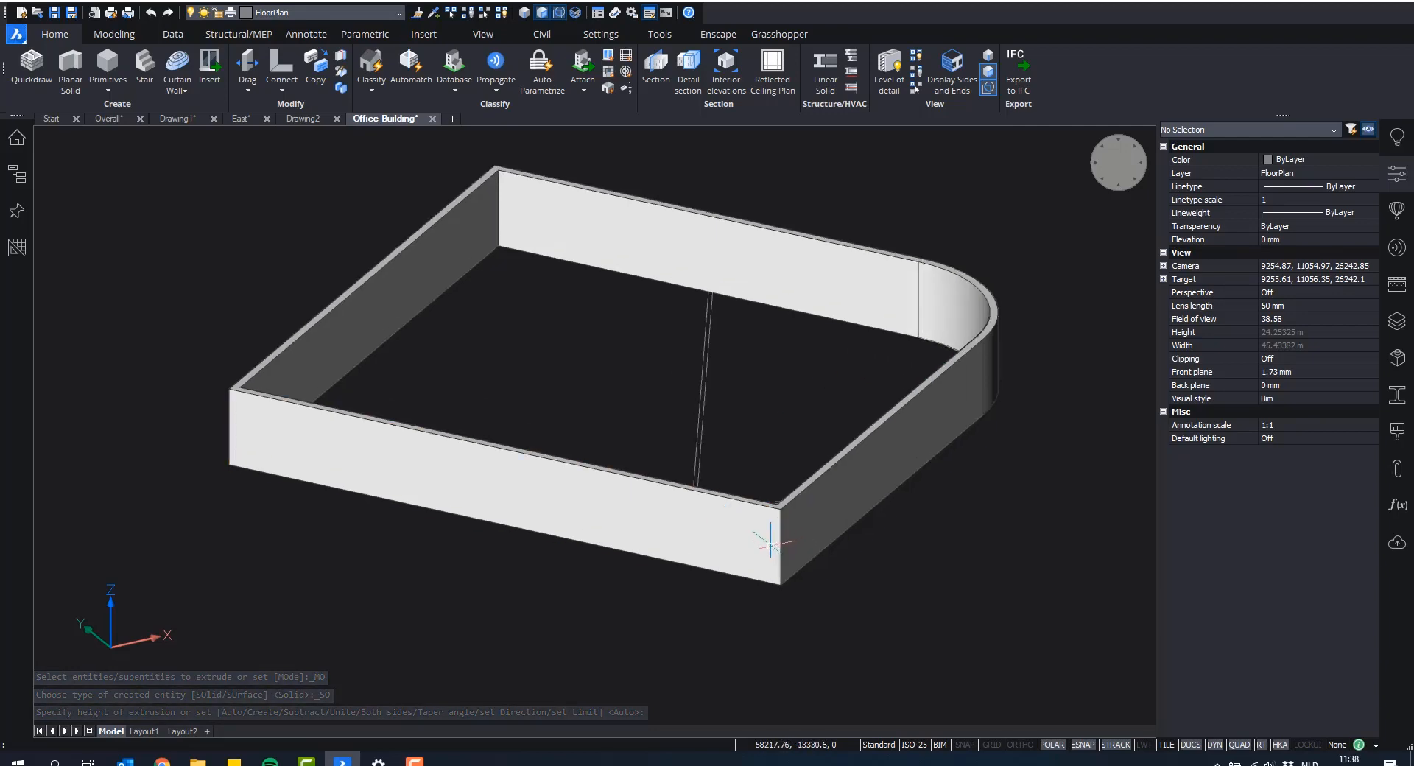
pyautogui.keyDown('shift'); pyautogui.moveTo(759, 534); pyautogui.dragTo(760, 386, button='middle'); pyautogui.keyUp('shift')
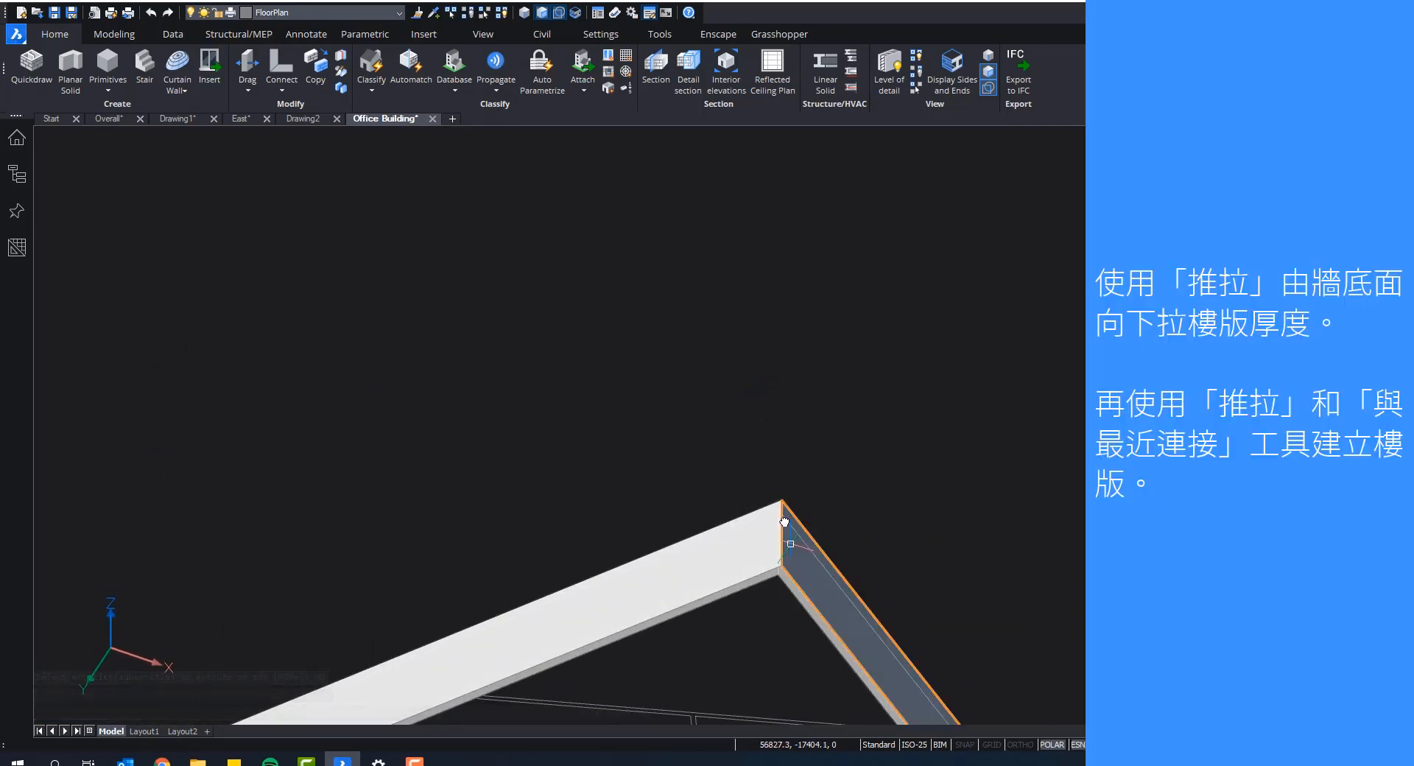
pyautogui.moveTo(793, 540); pyautogui.dragTo(767, 316, button='middle')
pyautogui.scroll(2, 767, 320)
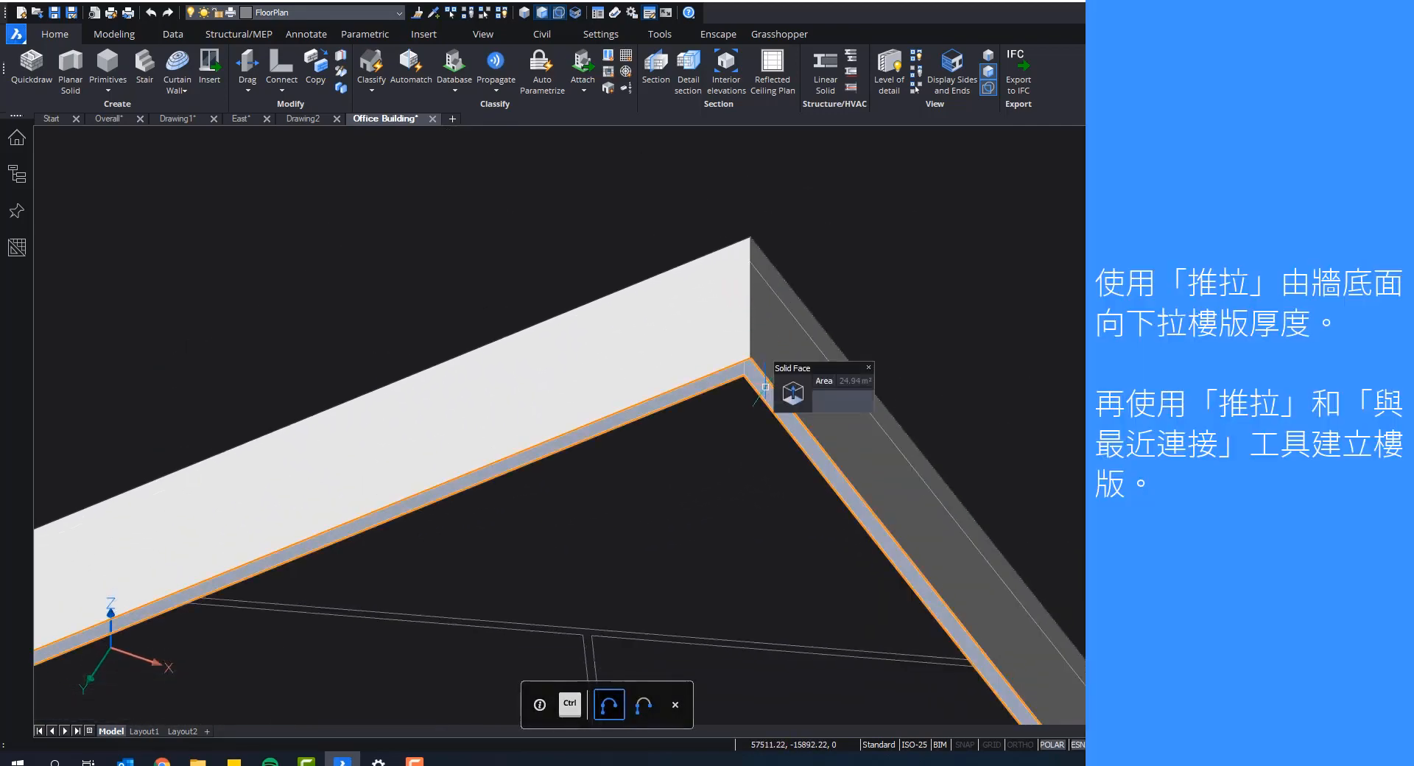
pyautogui.scroll(2, 763, 383)
pyautogui.moveTo(780, 393)
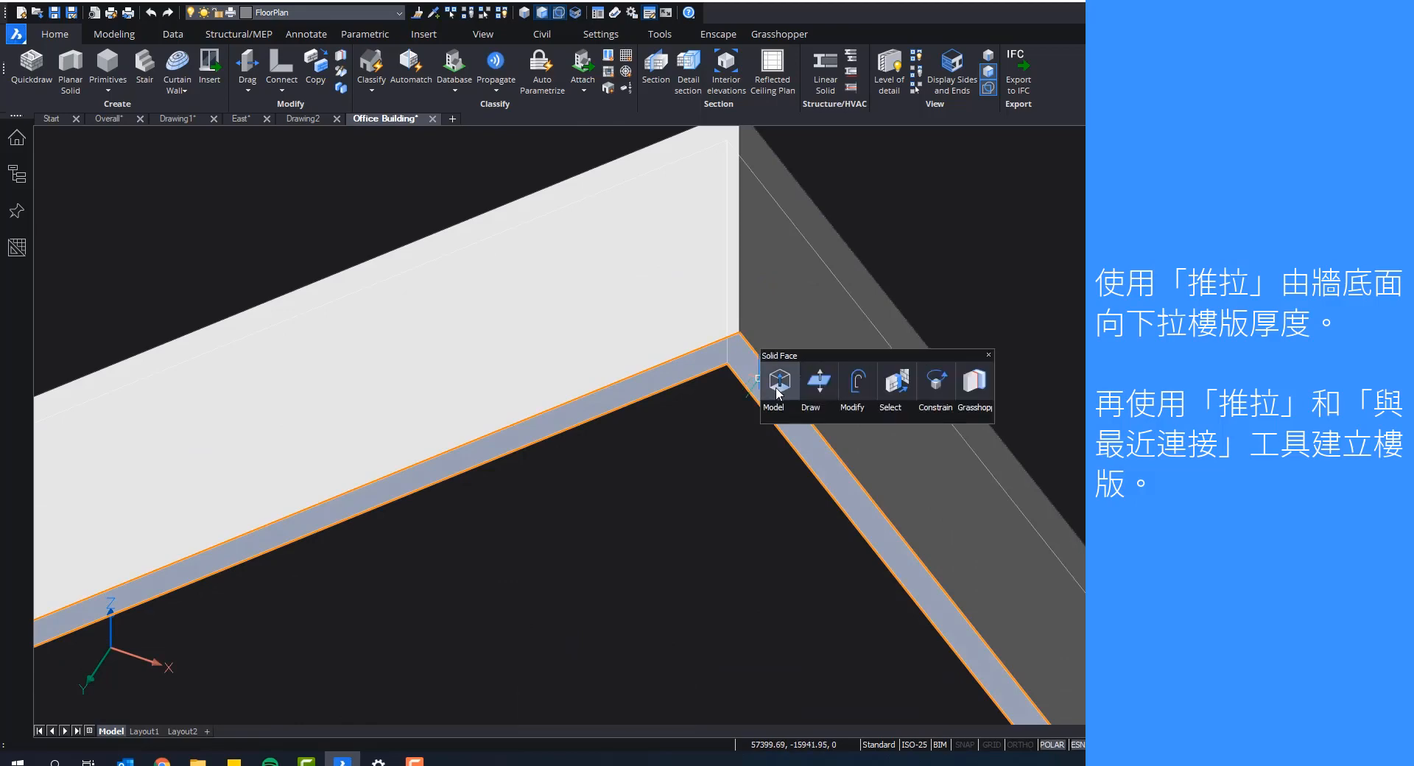
pyautogui.click(817, 395)
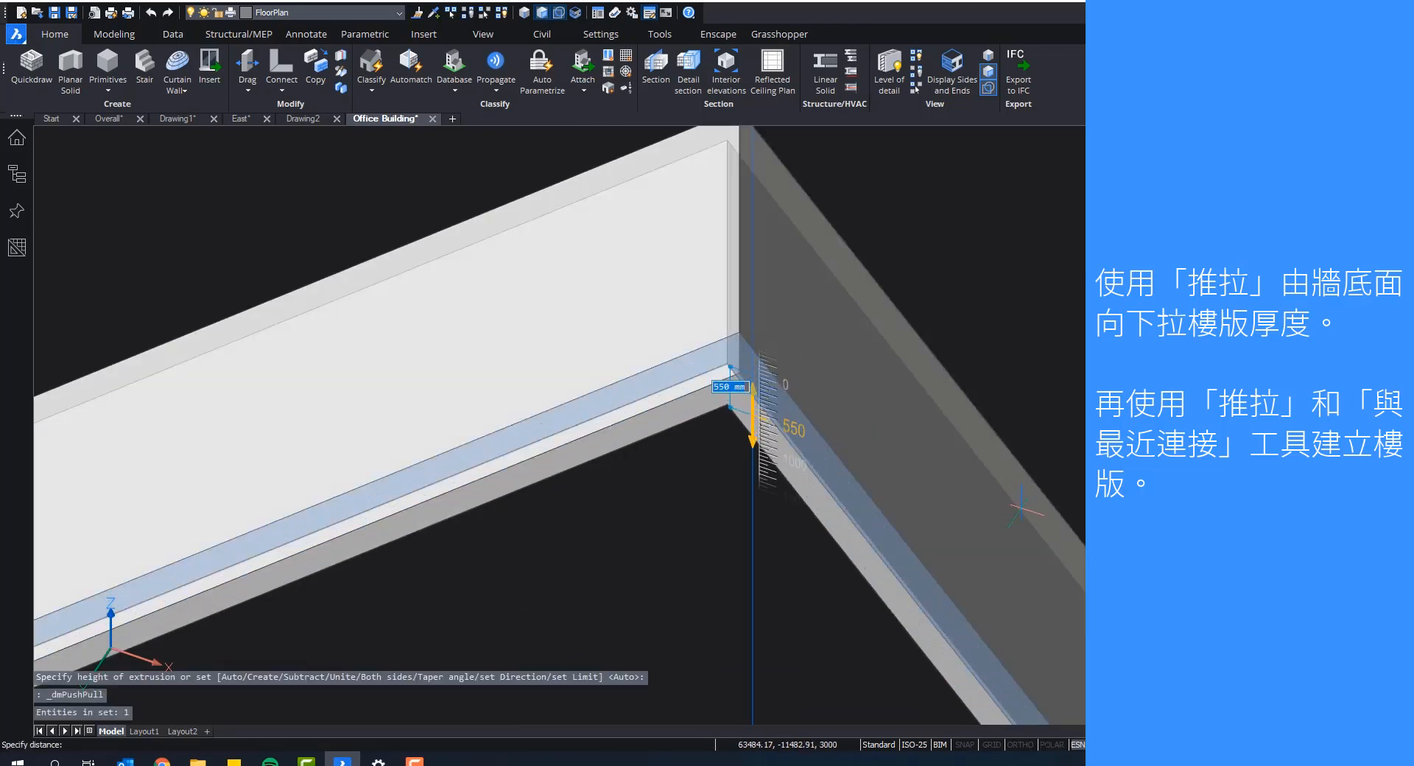
pyautogui.write('250')
pyautogui.press('Return')
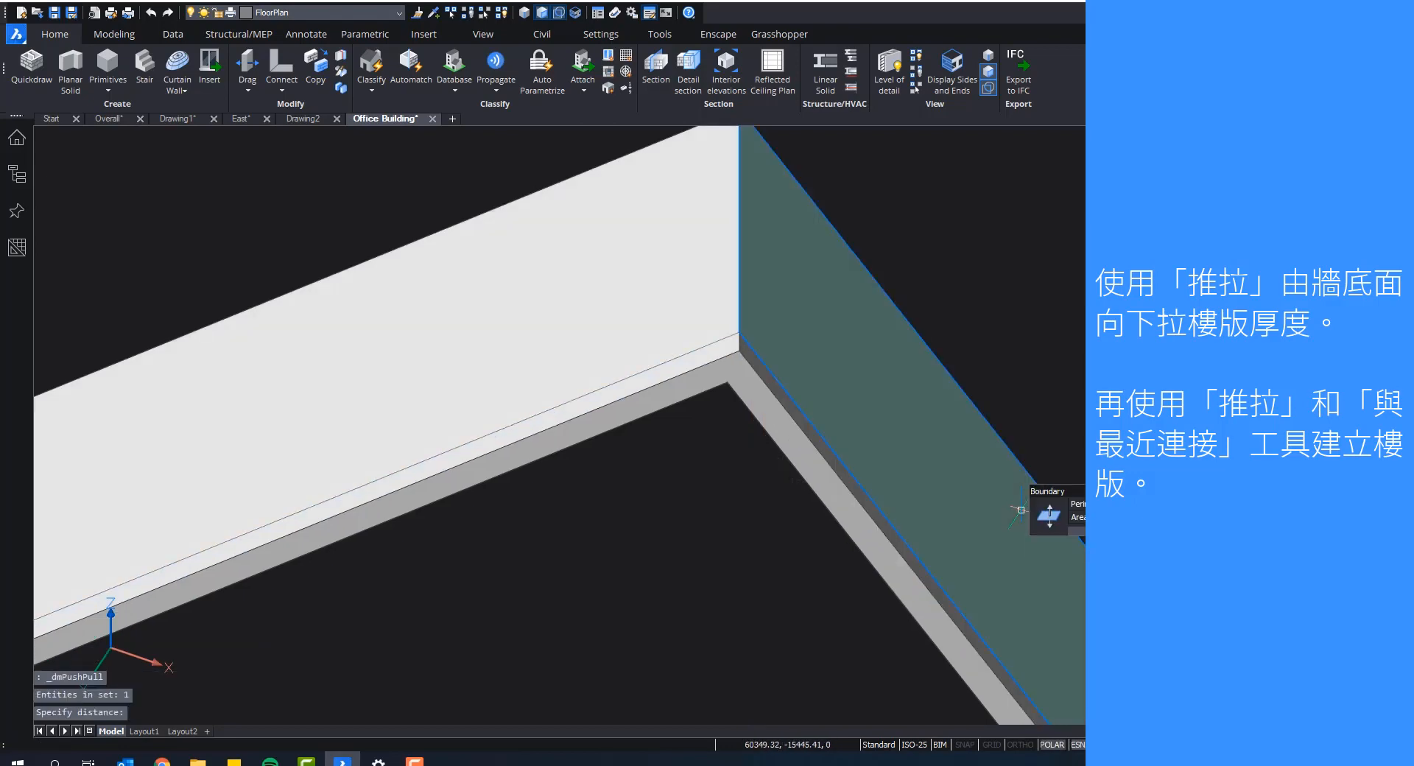
# Step: Extrude the narrow closed boundary along the inside foot of a straight wall as a solid slab across most of the curved building's interior
pyautogui.scroll(-5, 813, 383)
pyautogui.moveTo(809, 376); pyautogui.dragTo(822, 464, button='middle')
pyautogui.scroll(-1, 830, 318)
pyautogui.keyDown('ctrl'); pyautogui.moveTo(842, 401); pyautogui.dragTo(318, 358, button='middle'); pyautogui.keyUp('ctrl')
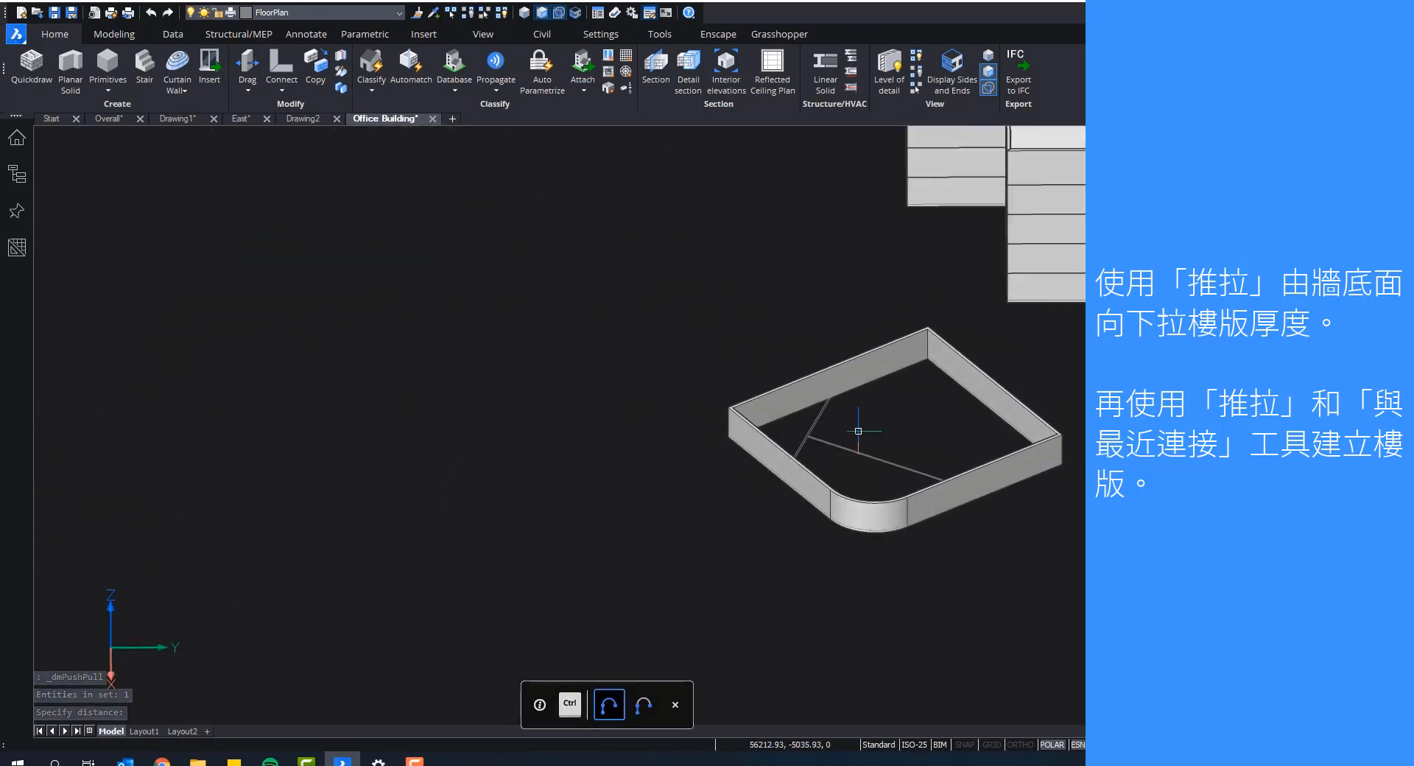
pyautogui.scroll(2, 833, 408)
pyautogui.scroll(8, 832, 408)
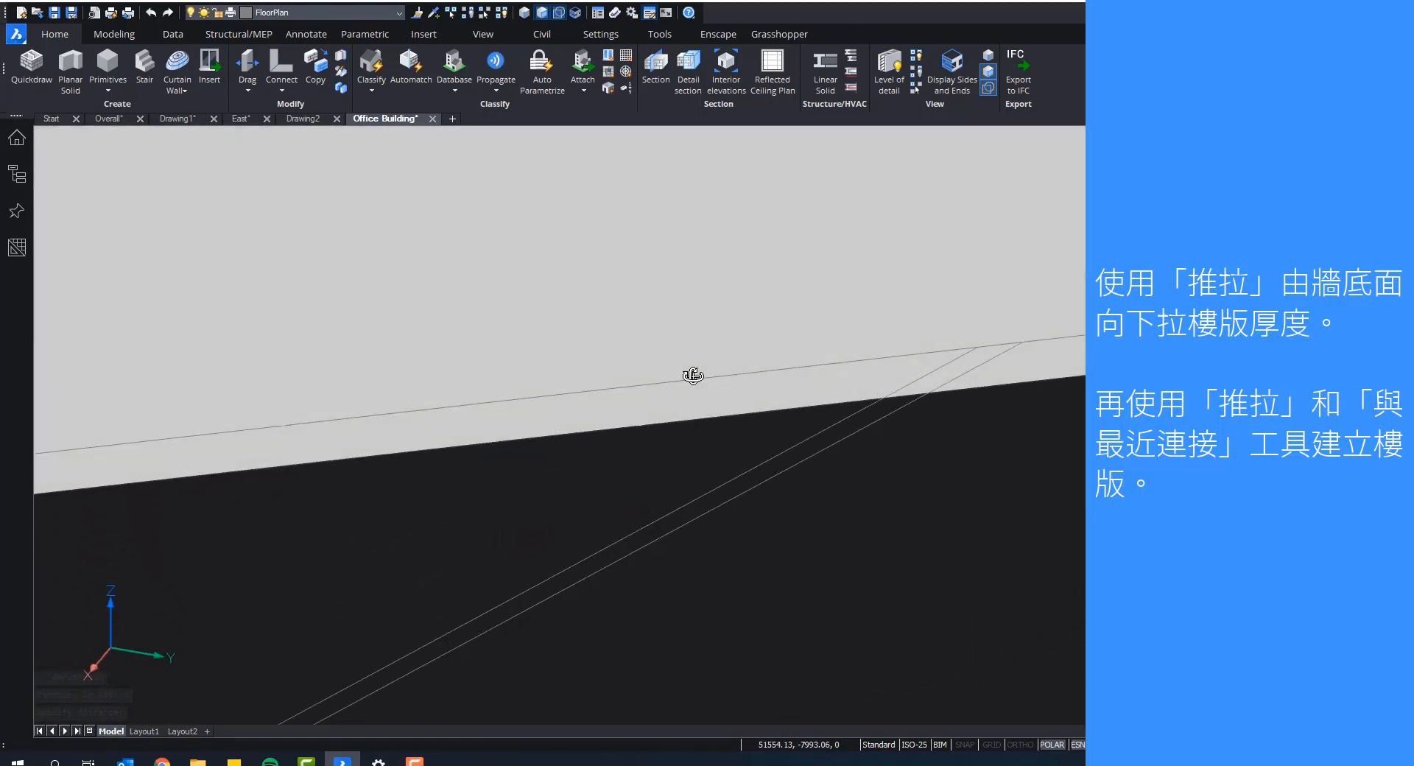
pyautogui.moveTo(693, 375)
pyautogui.keyDown('shift'); pyautogui.mouseDown(button='middle')
pyautogui.moveTo(515, 366)
pyautogui.moveTo(719, 347)
pyautogui.moveTo(744, 379)
pyautogui.moveTo(676, 356)
pyautogui.mouseUp(button='middle'); pyautogui.keyUp('shift')
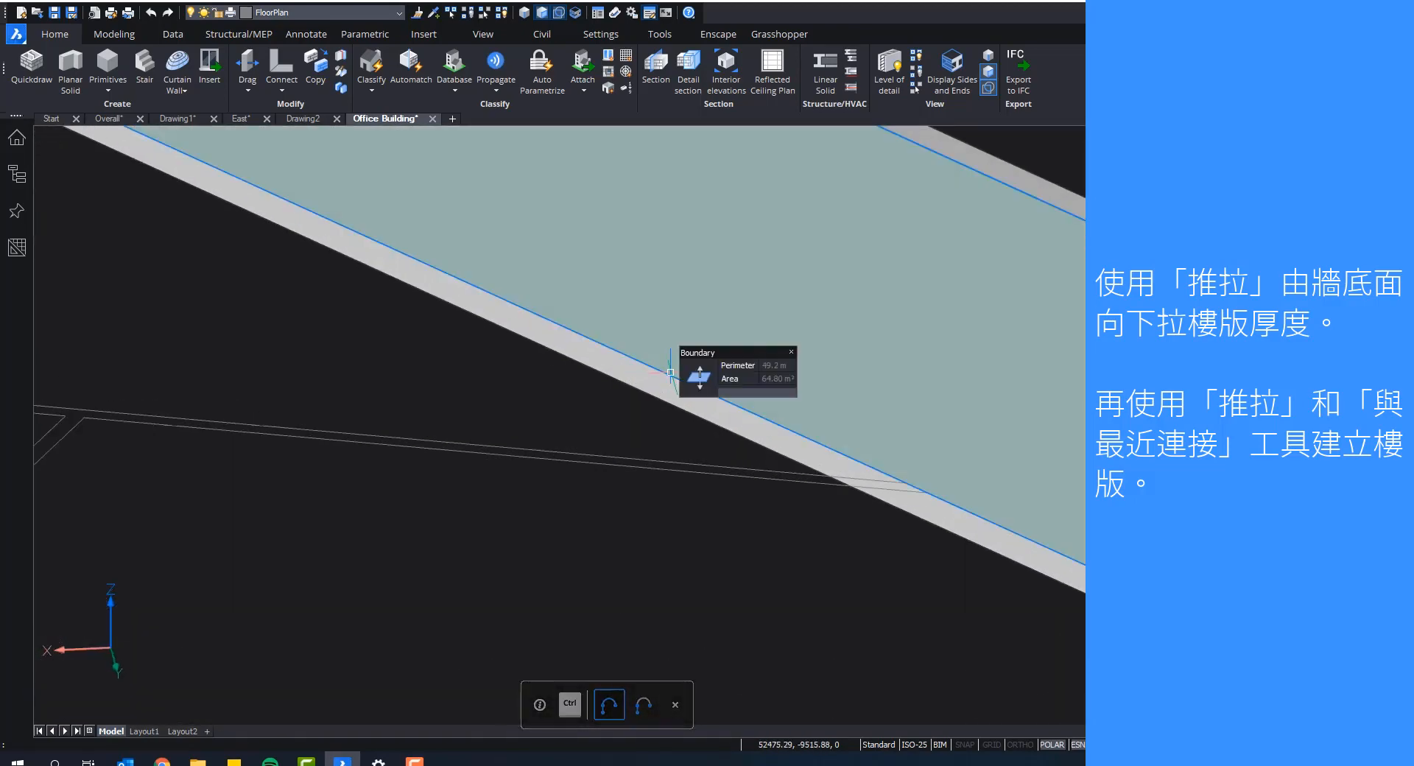
pyautogui.click(657, 370)
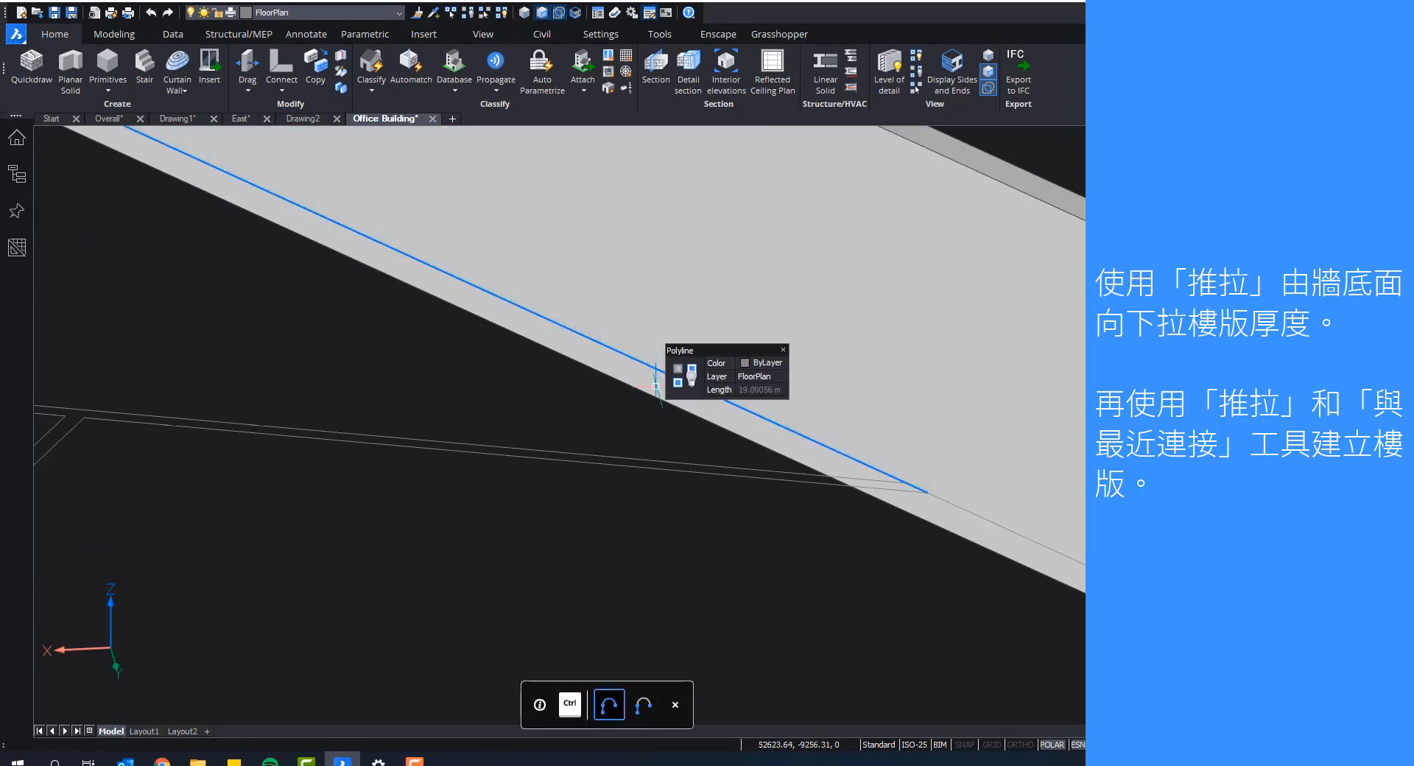
pyautogui.scroll(-3, 1066, 719)
pyautogui.moveTo(984, 658); pyautogui.dragTo(877, 593, button='middle')
pyautogui.scroll(-1, 871, 566)
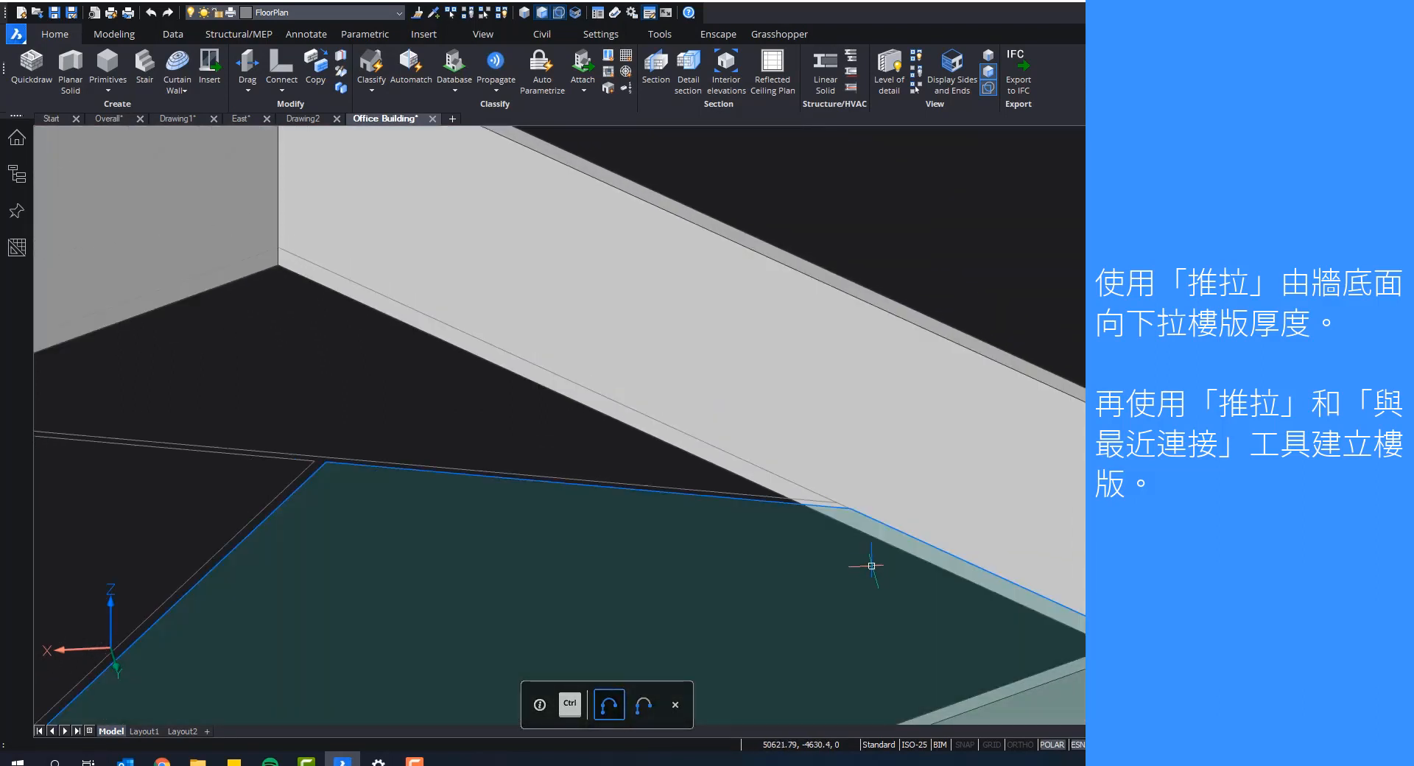
pyautogui.scroll(2, 871, 565)
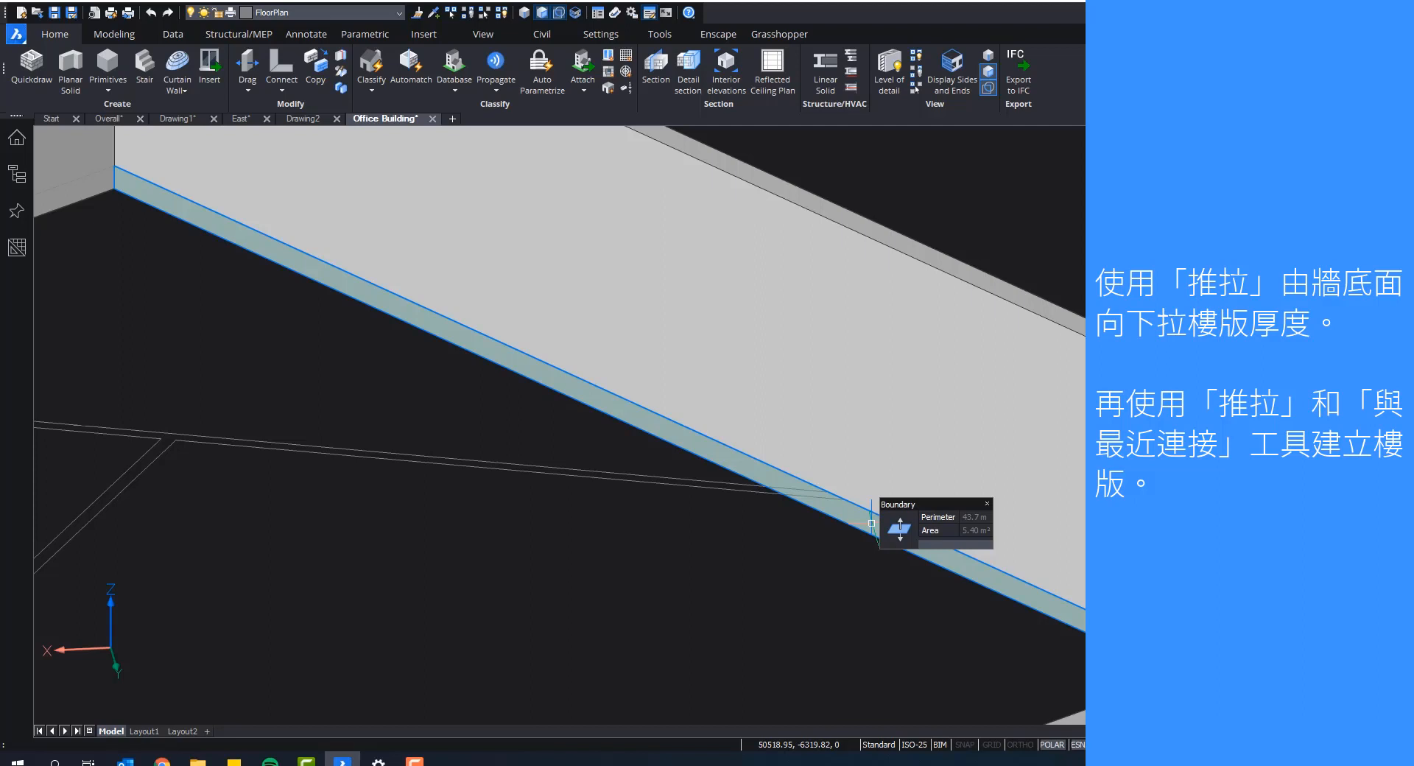
pyautogui.moveTo(909, 539)
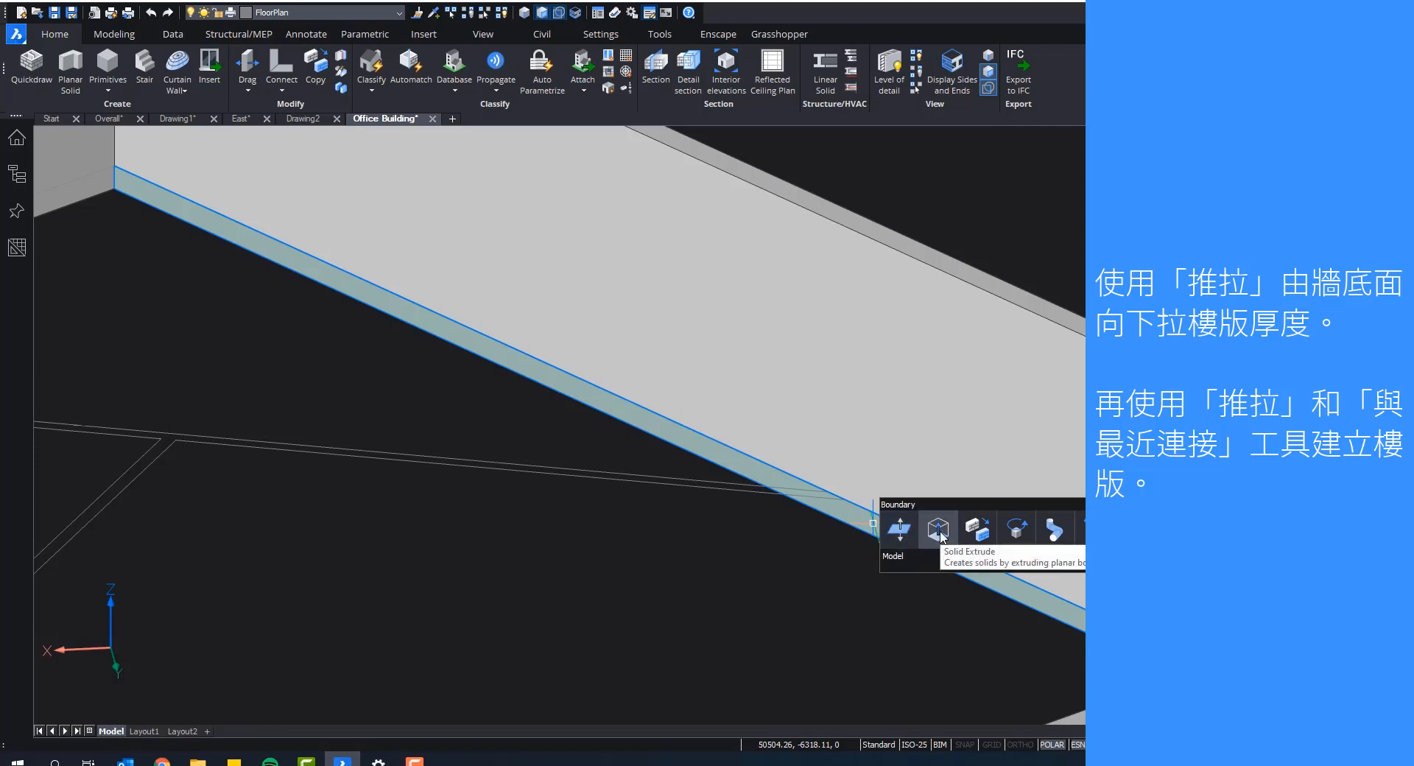
pyautogui.click(944, 537)
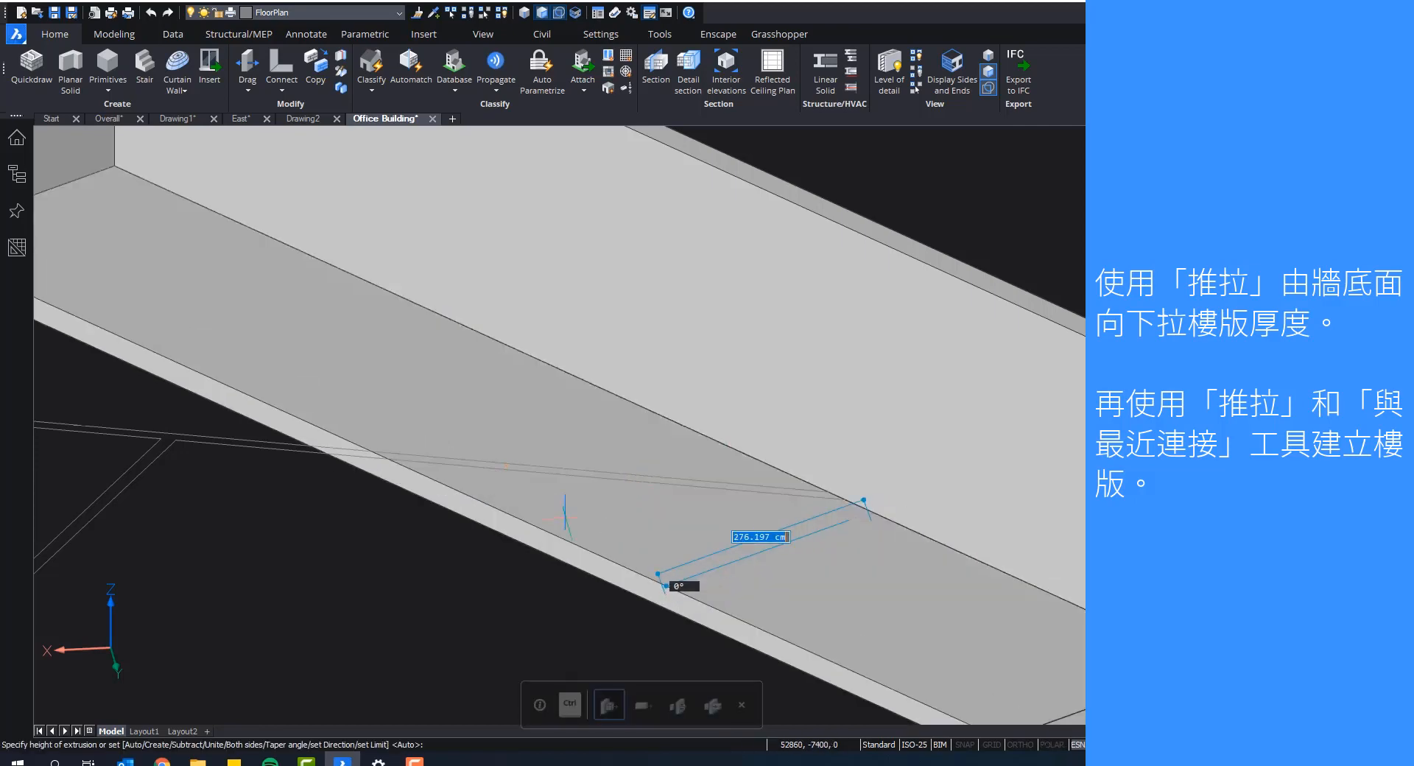
pyautogui.scroll(-5, 513, 502)
pyautogui.moveTo(517, 484); pyautogui.dragTo(545, 332, button='middle')
pyautogui.scroll(-1, 780, 285)
pyautogui.scroll(-3, 779, 291)
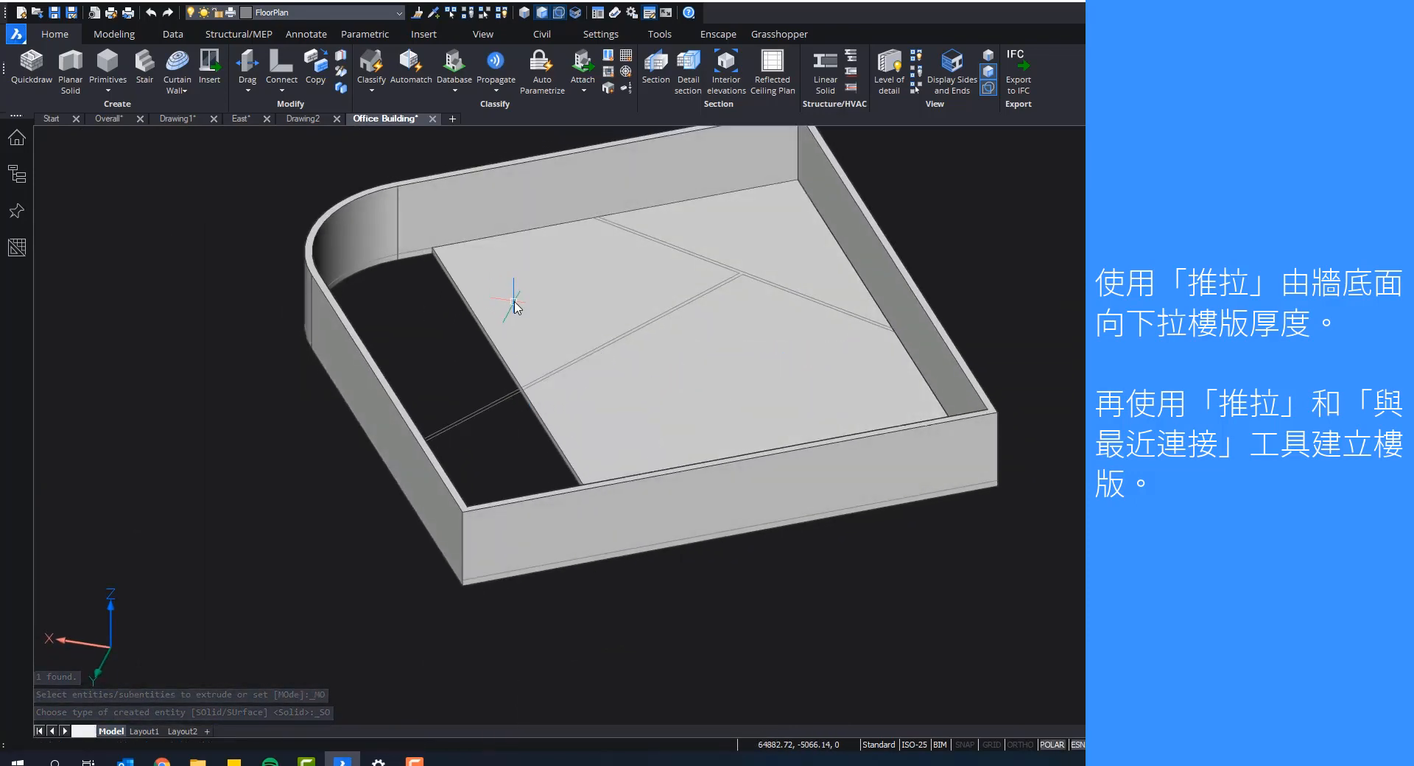
# Step: Connect the floor slab's free end face to the nearest walls so that it fills the interior up to the curved corner
pyautogui.scroll(3, 513, 301)
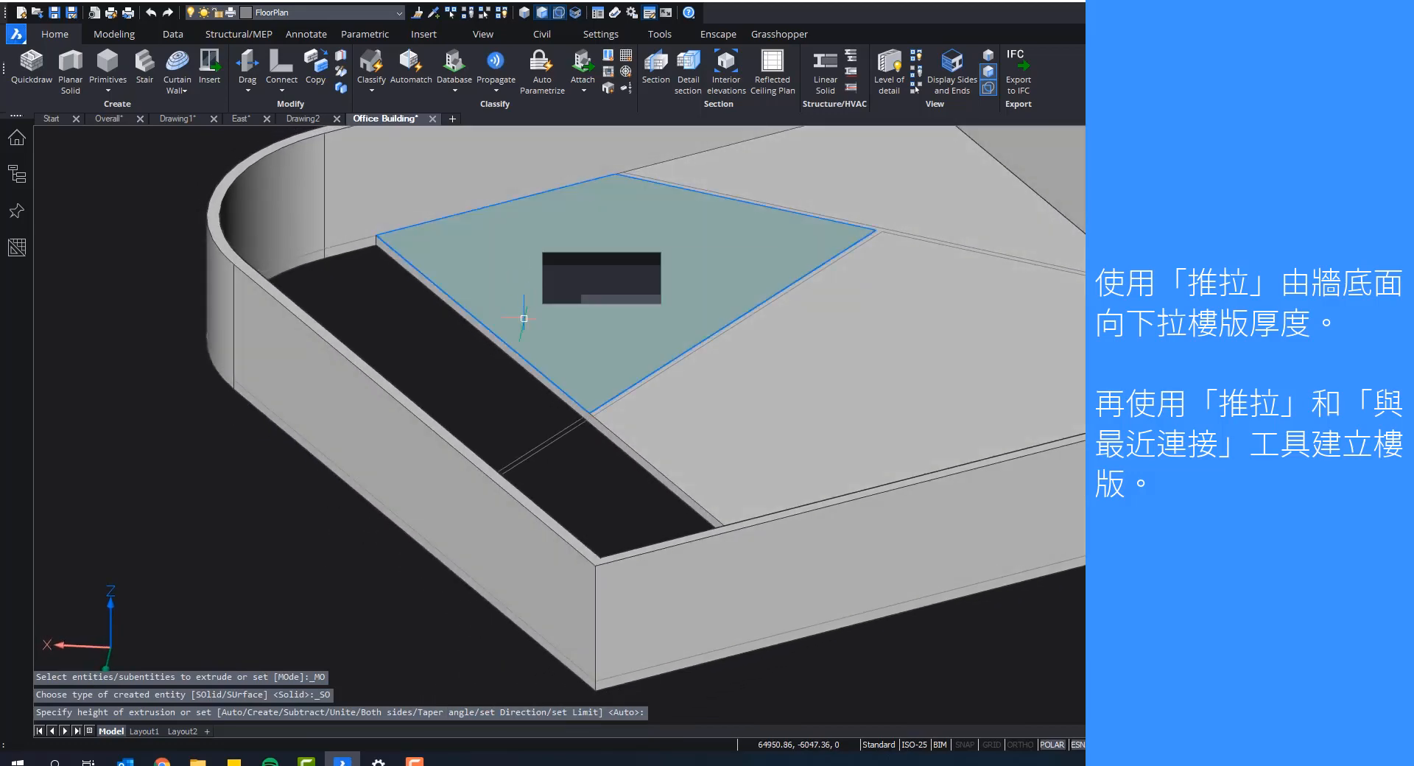
pyautogui.moveTo(521, 354)
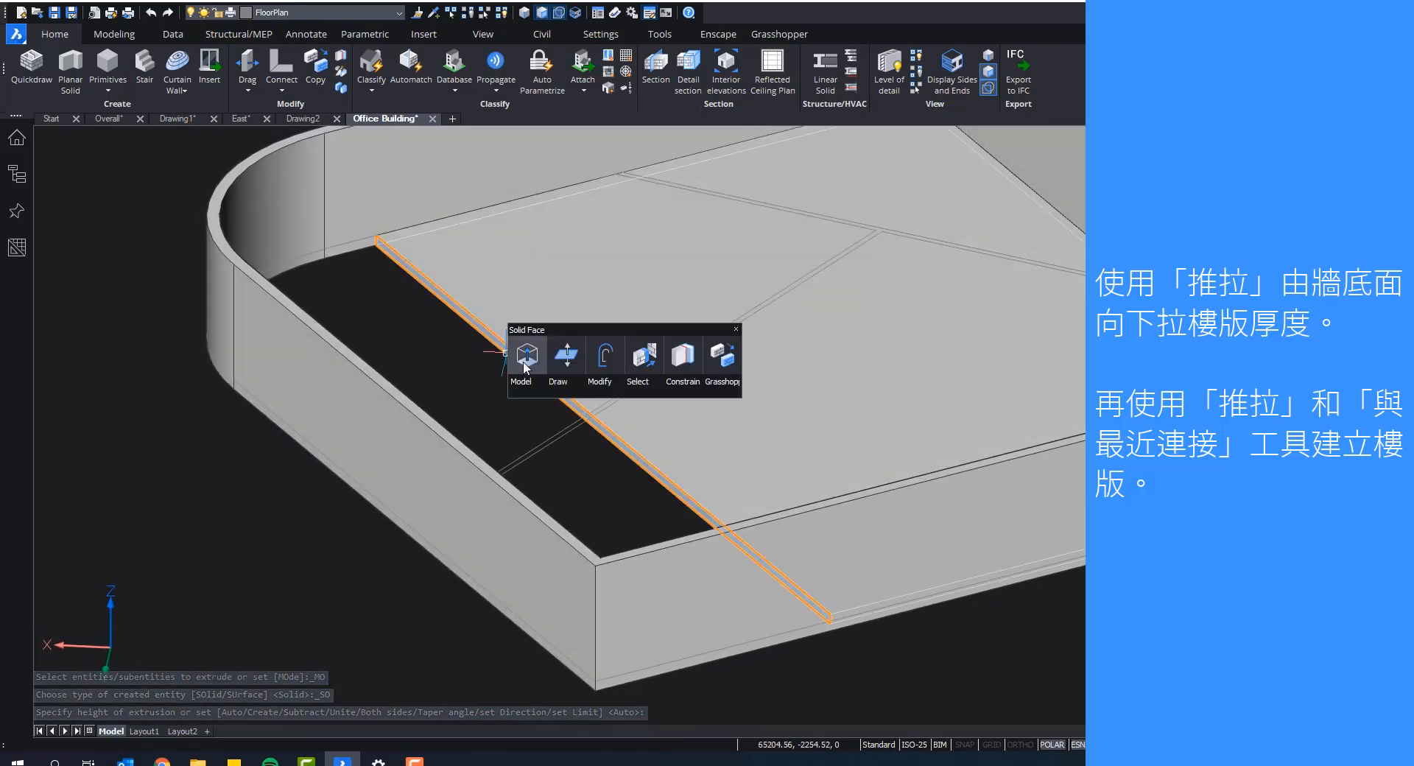
pyautogui.click(644, 357)
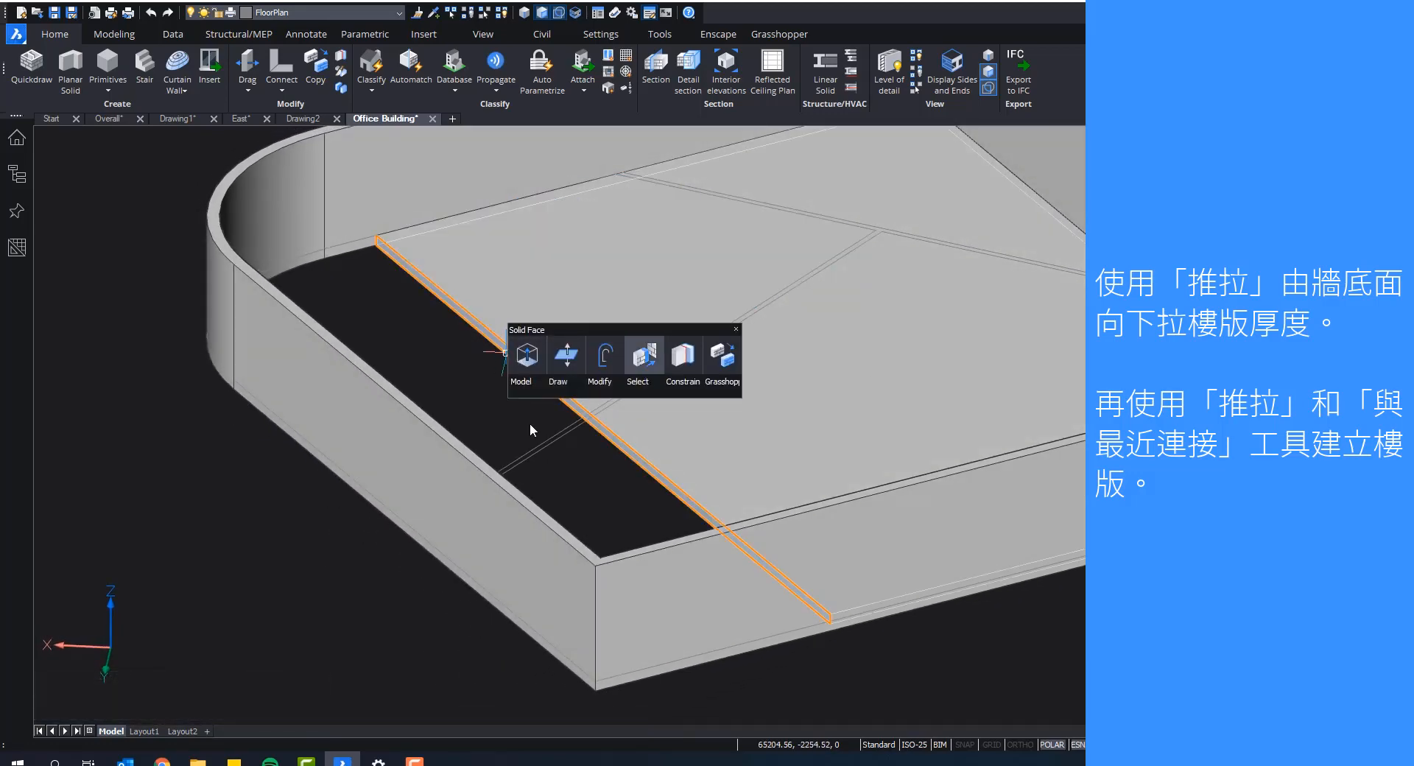
pyautogui.scroll(-4, 312, 534)
pyautogui.keyDown('shift'); pyautogui.moveTo(312, 534); pyautogui.dragTo(100, 563, button='middle'); pyautogui.keyUp('shift')
pyautogui.keyDown('shift'); pyautogui.moveTo(410, 483); pyautogui.dragTo(324, 542, button='middle'); pyautogui.keyUp('shift')
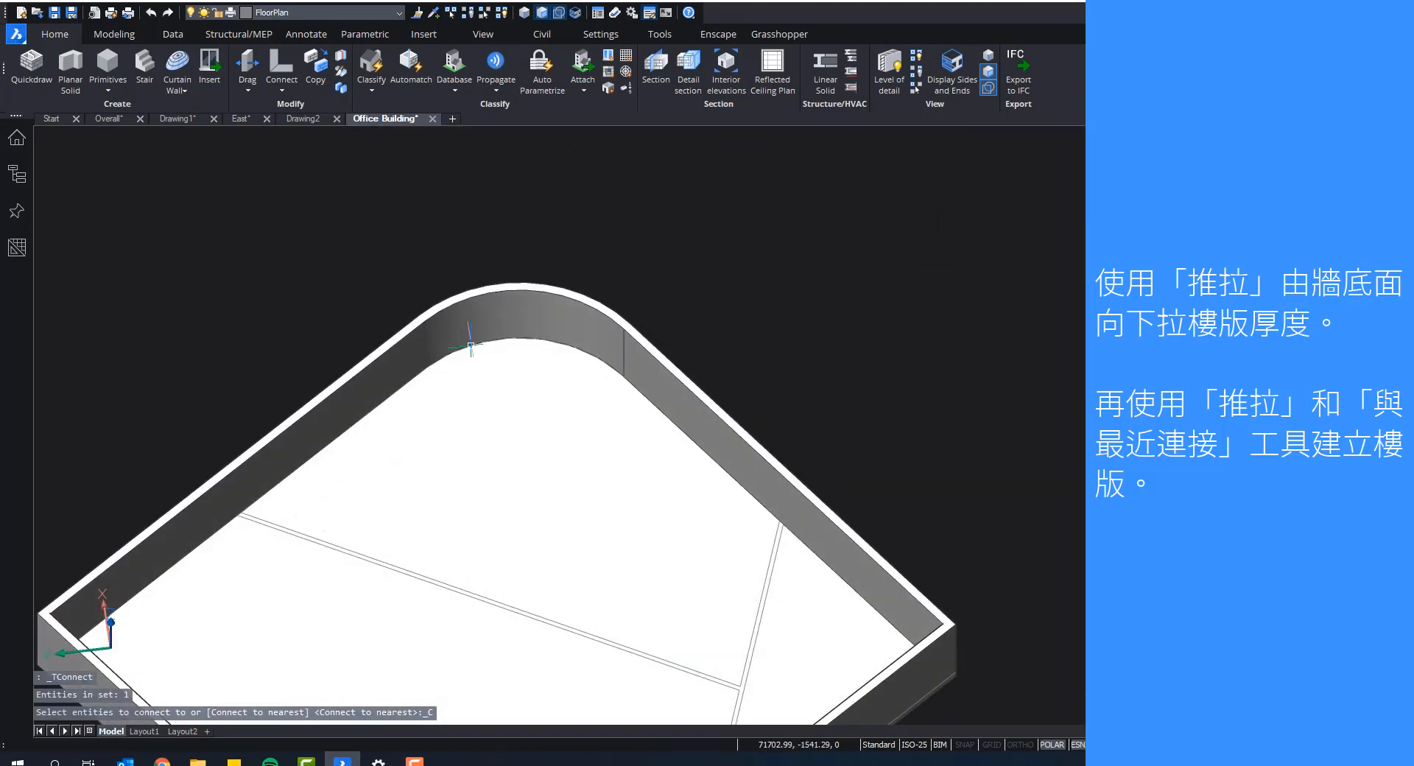
pyautogui.scroll(-4, 758, 447)
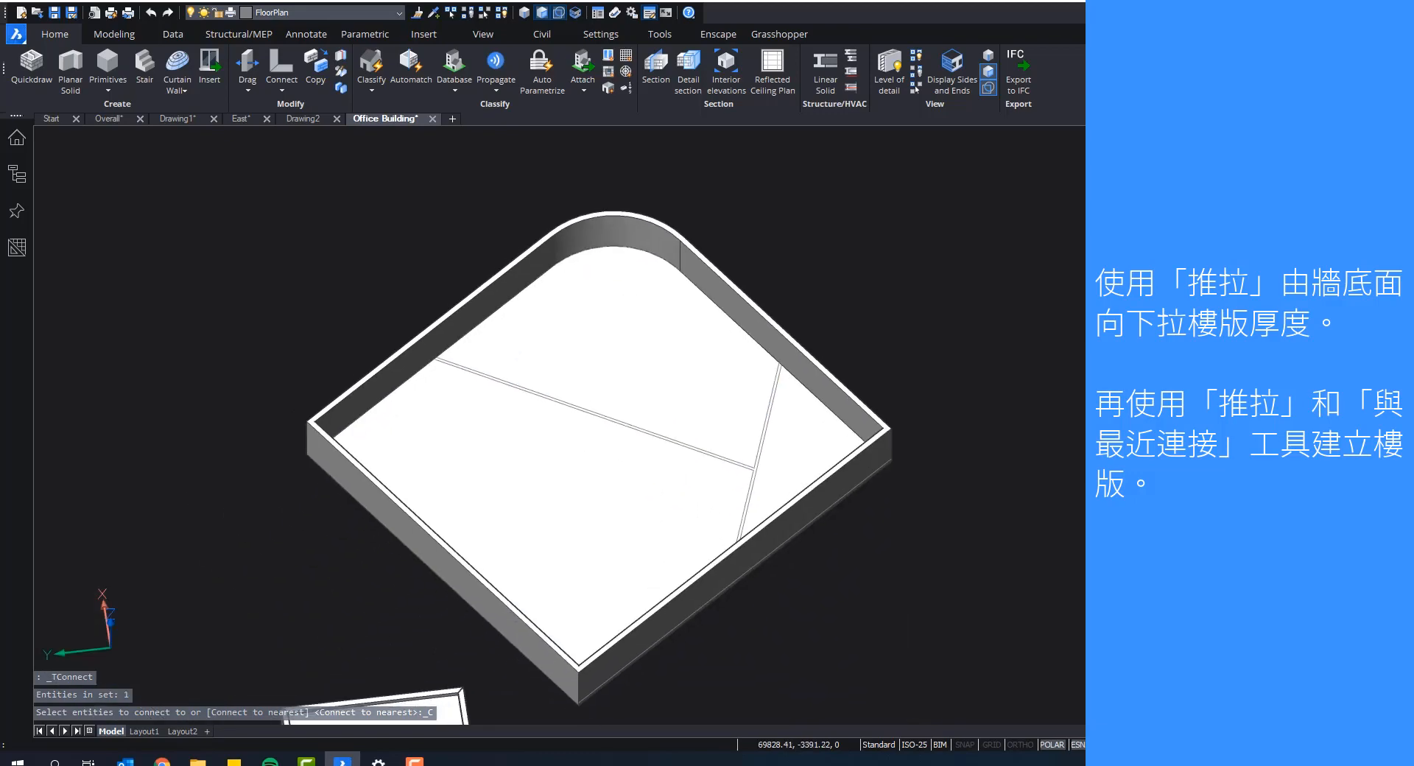
# Step: Switch the view of the curved building to perspective projection and hide the object properties
pyautogui.keyDown('shift'); pyautogui.moveTo(758, 447); pyautogui.dragTo(324, 377, button='middle'); pyautogui.keyUp('shift')
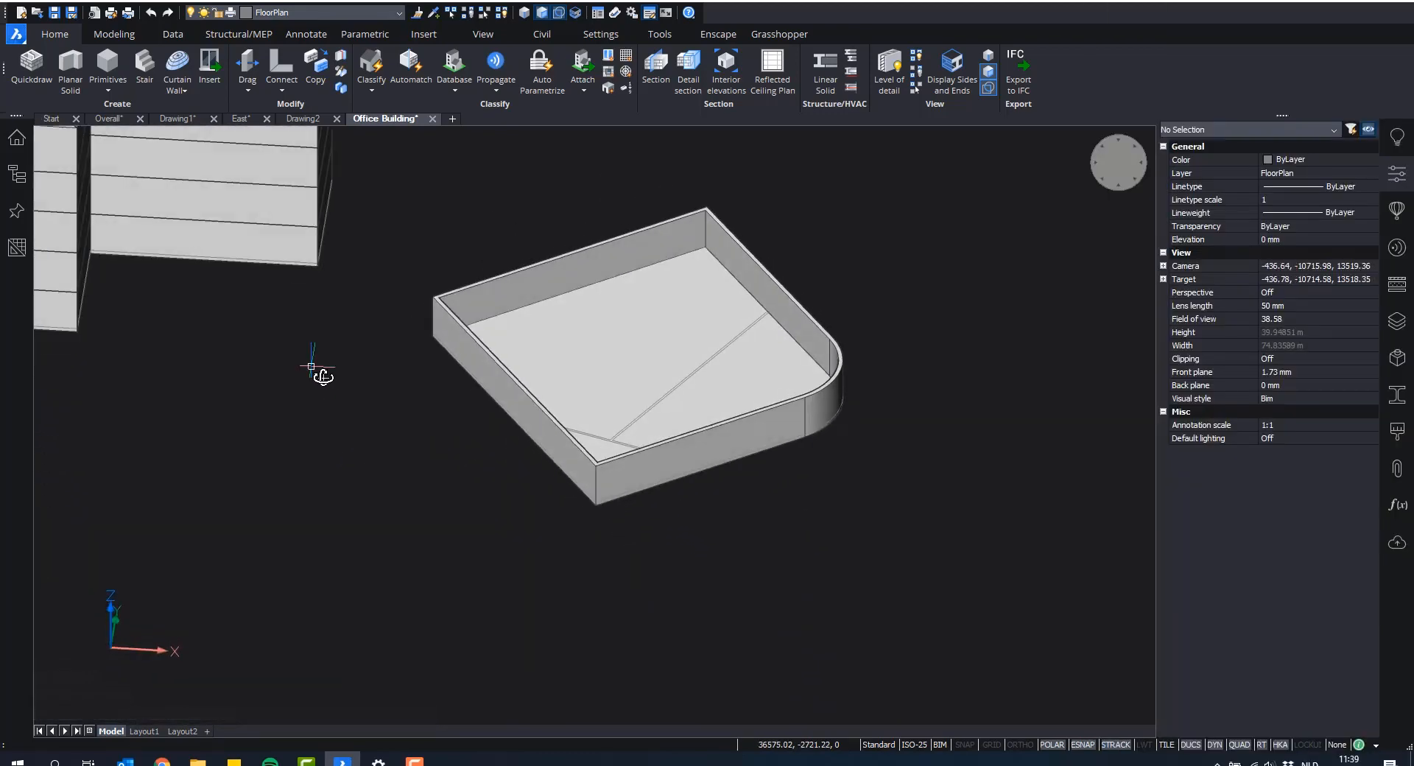
pyautogui.keyDown('shift'); pyautogui.moveTo(618, 492); pyautogui.dragTo(915, 559, button='middle'); pyautogui.keyUp('shift')
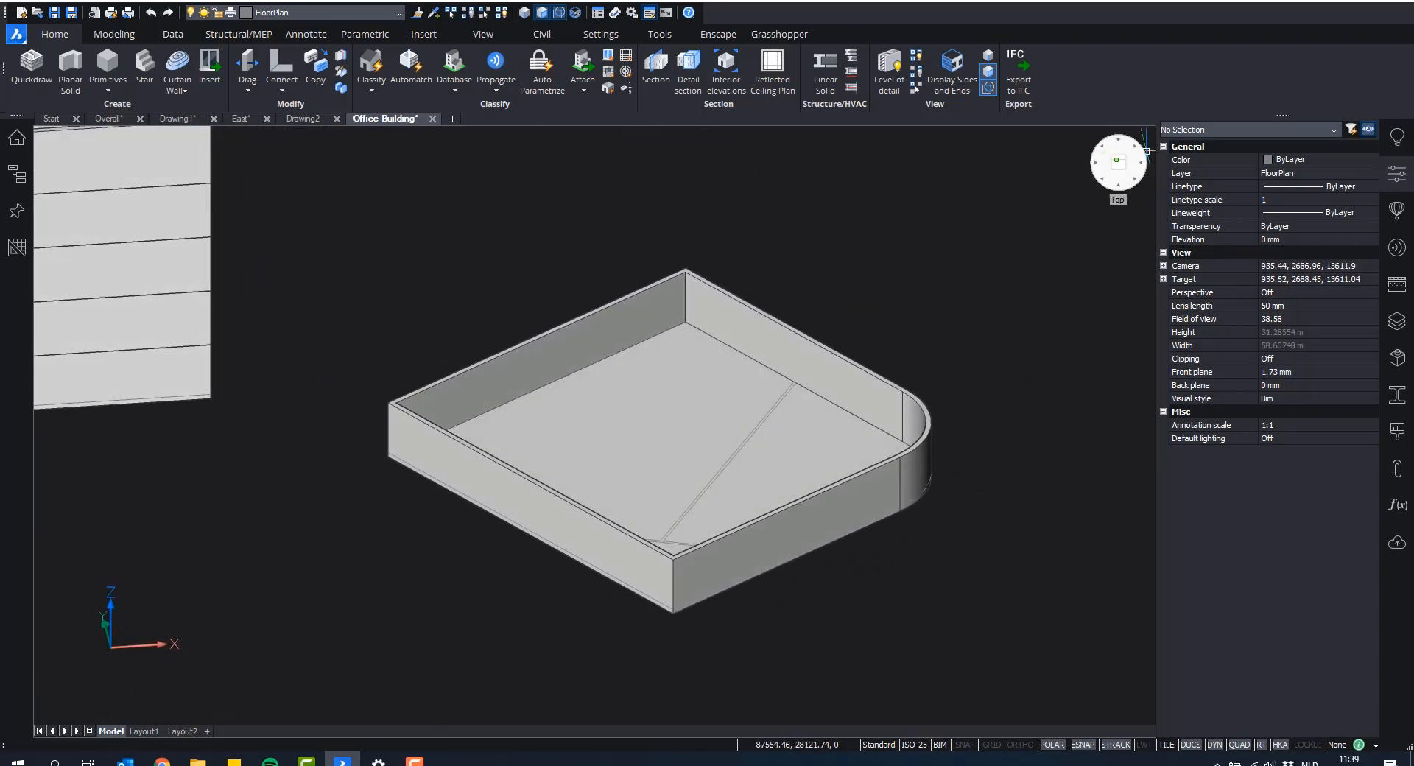
pyautogui.rightClick(1119, 162)
pyautogui.click(1180, 287)
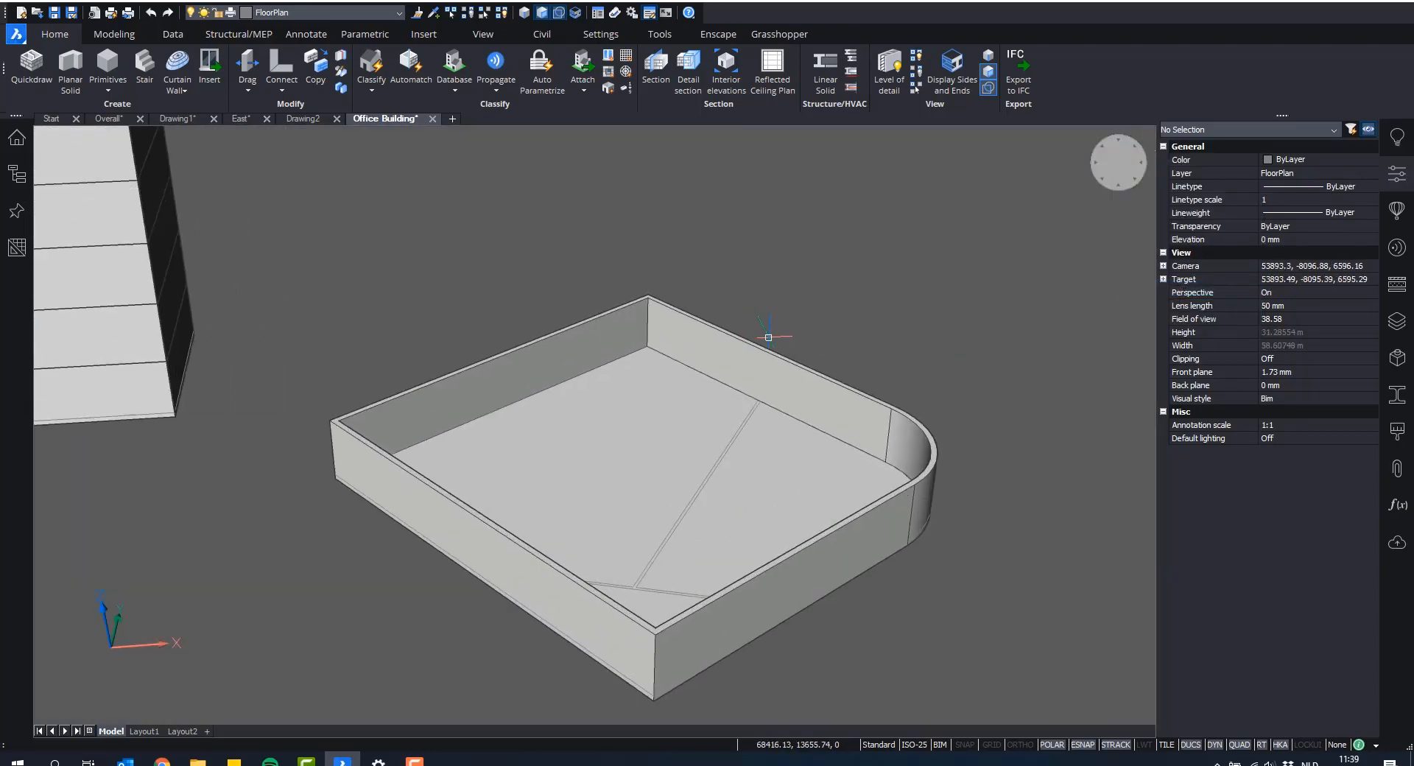
pyautogui.click(1402, 175)
# Step: Cancel the active command and split the curved building's exterior wall ring into separate wall solids
pyautogui.moveTo(988, 307); pyautogui.dragTo(925, 302, button='middle')
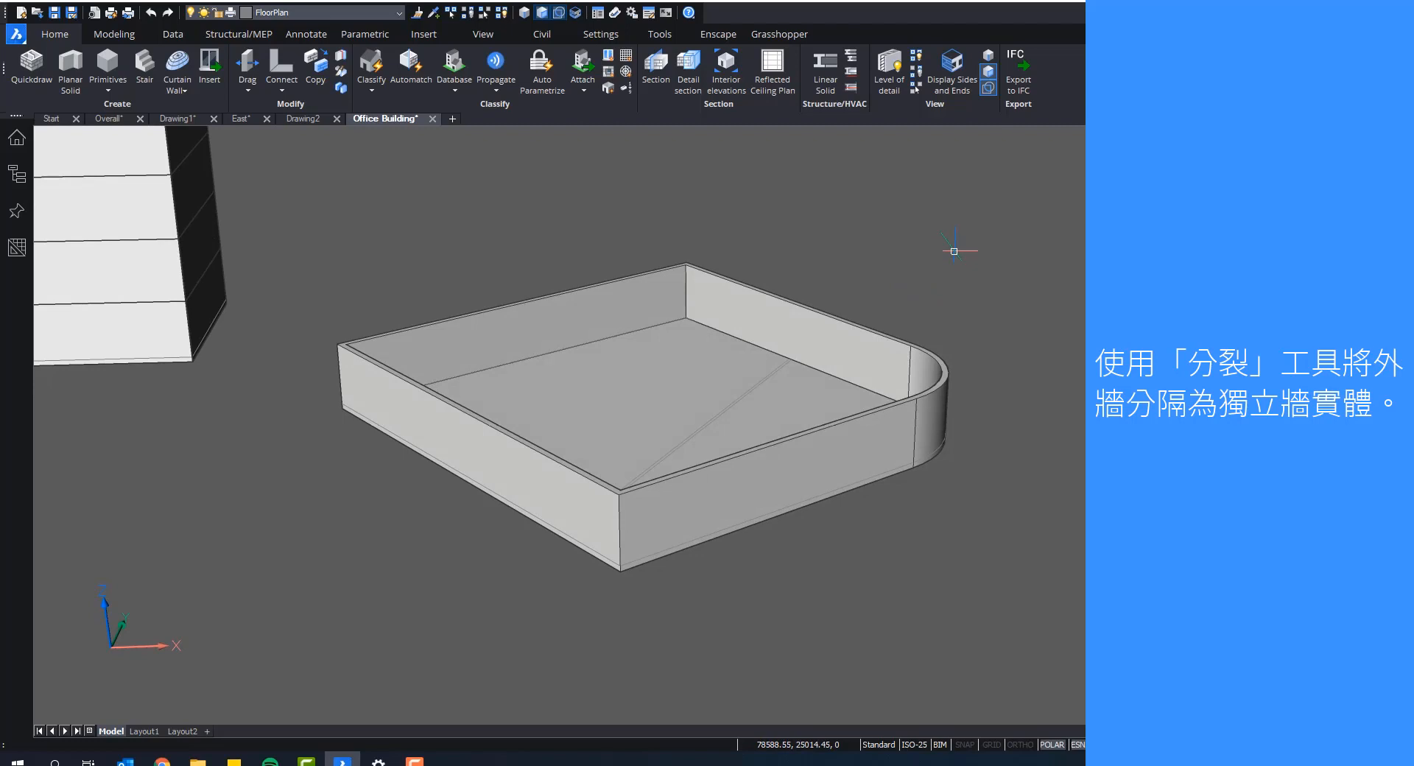
pyautogui.keyDown('shift'); pyautogui.moveTo(928, 252); pyautogui.dragTo(946, 287, button='middle'); pyautogui.keyUp('shift')
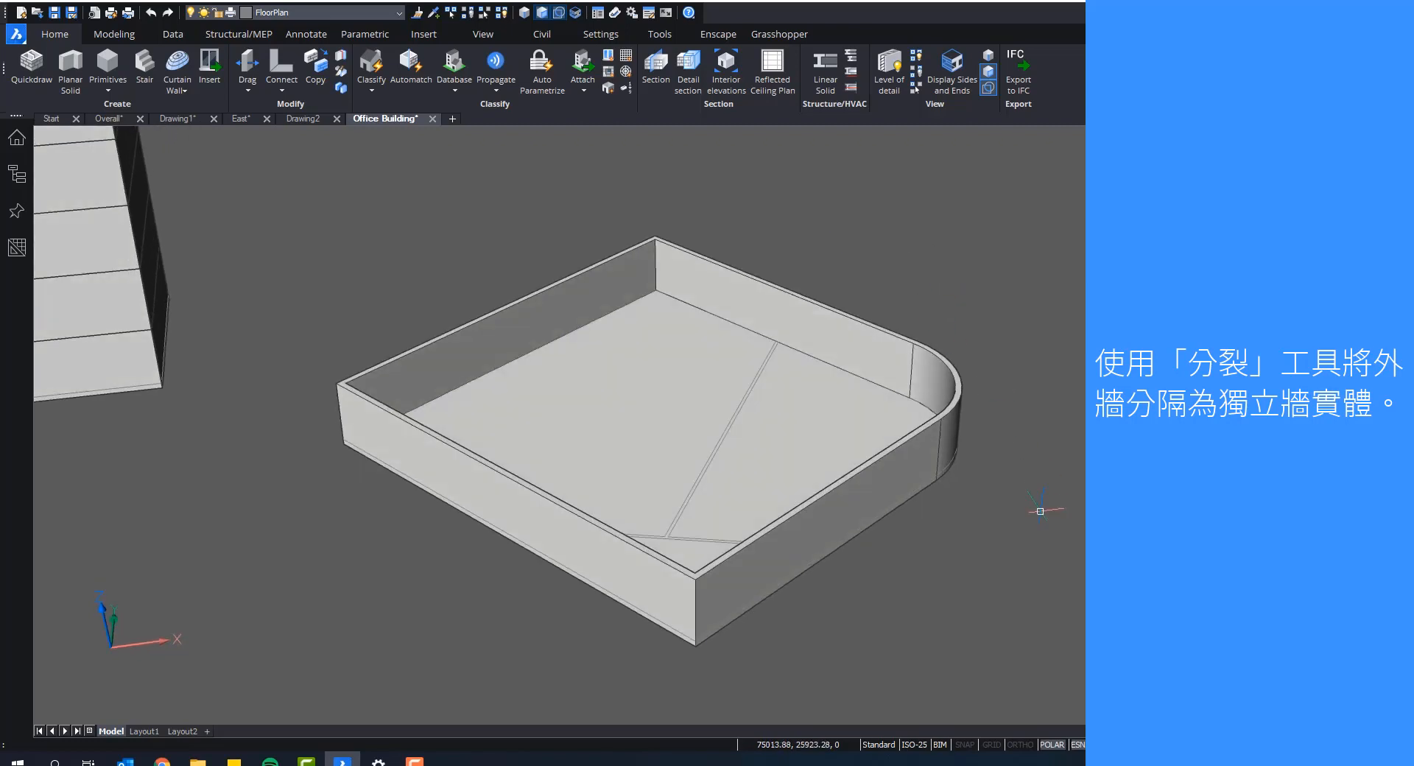
pyautogui.moveTo(1040, 511); pyautogui.dragTo(1058, 489, button='middle')
pyautogui.scroll(-1, 1057, 489)
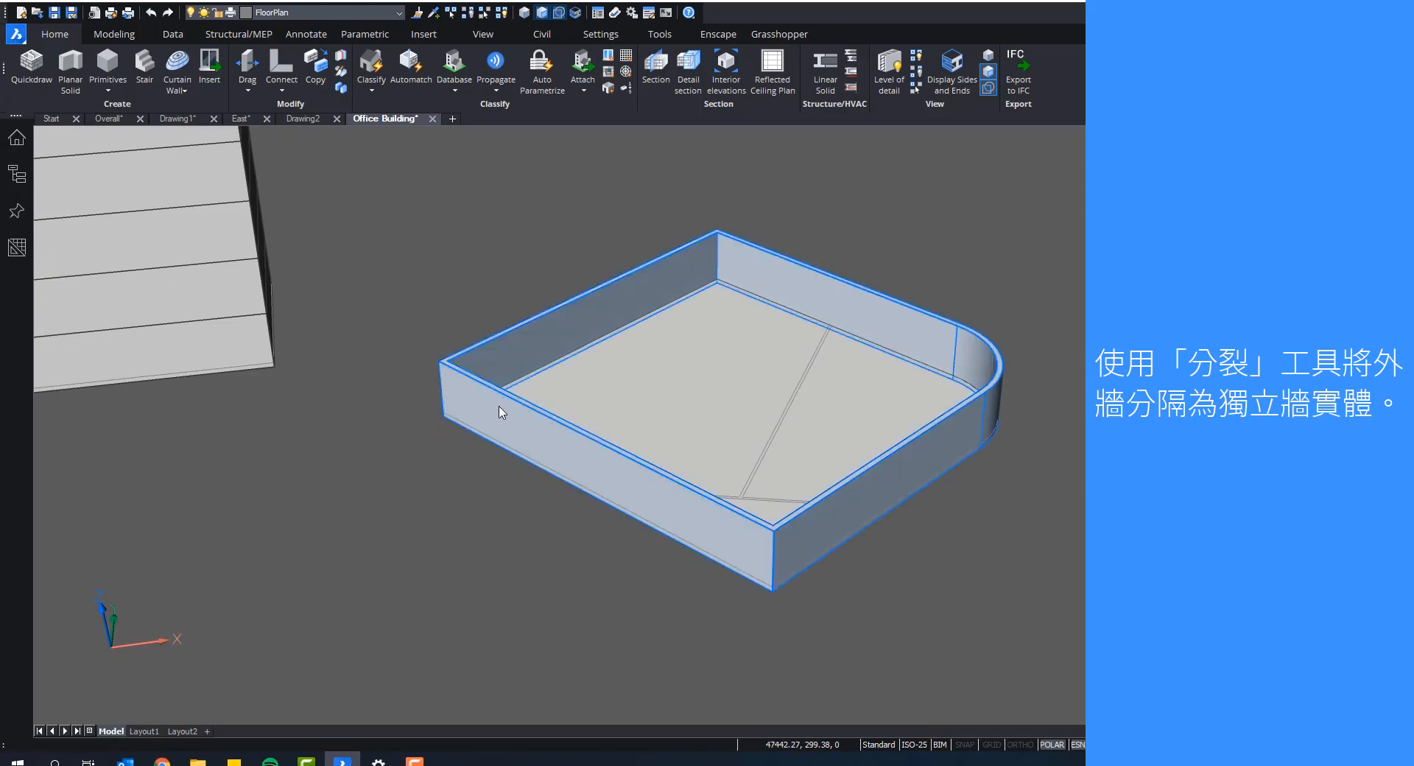
pyautogui.press('Escape')
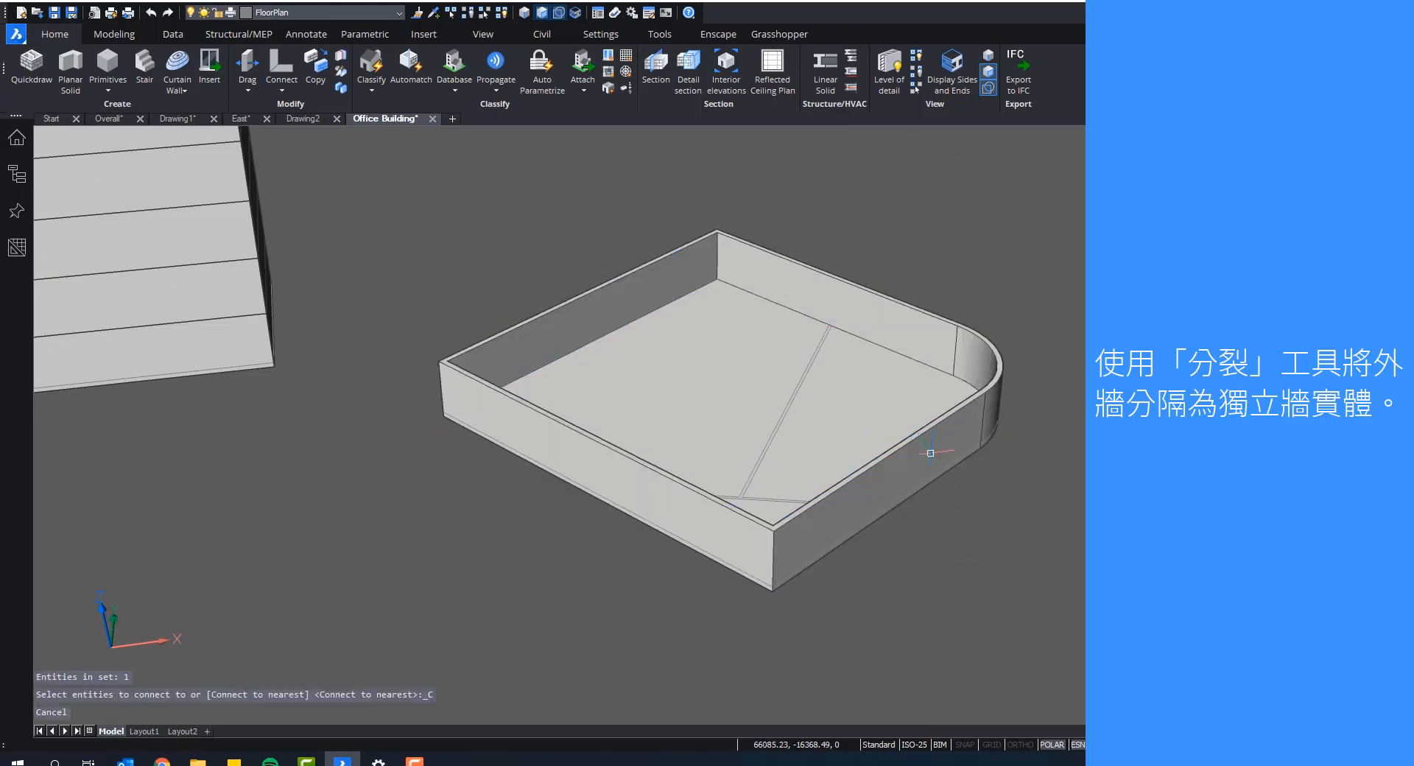
pyautogui.moveTo(907, 475)
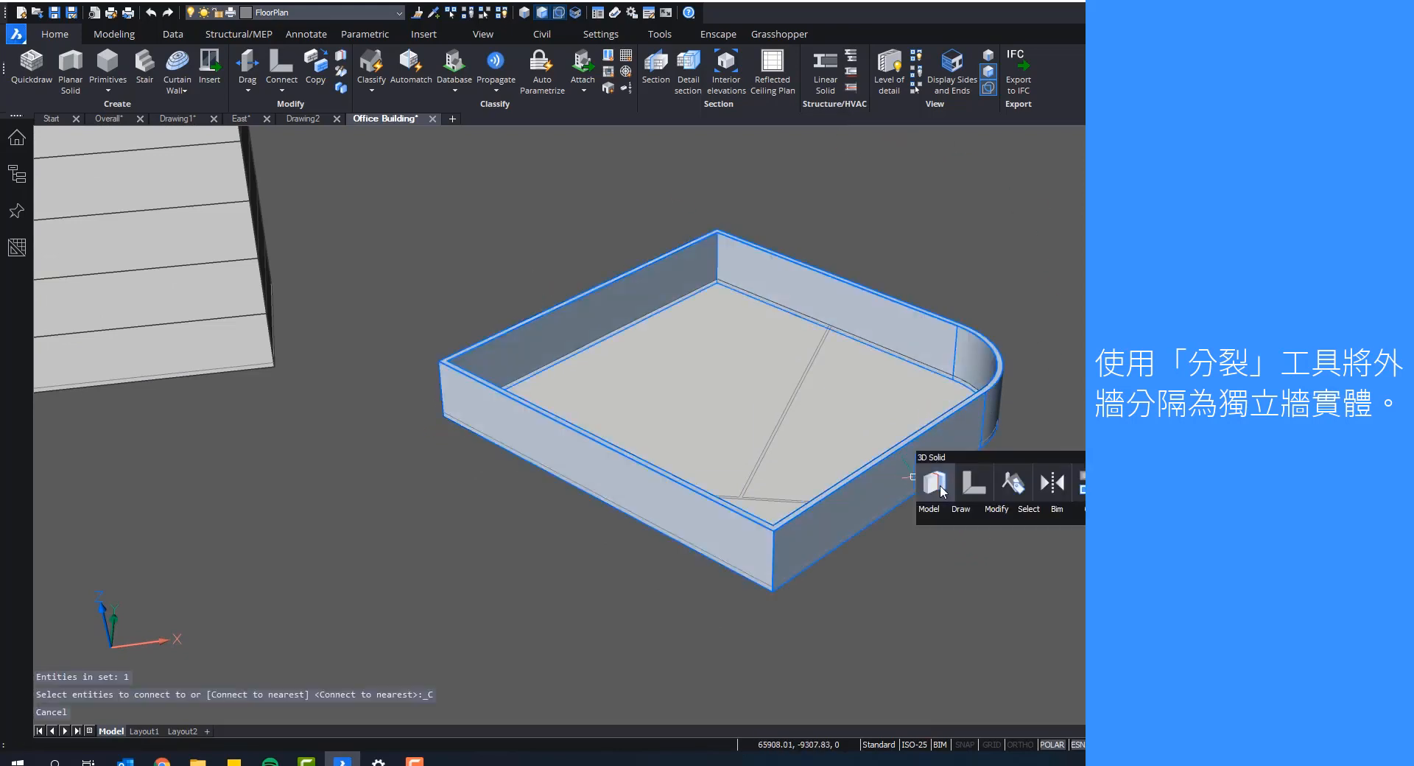
pyautogui.moveTo(934, 509)
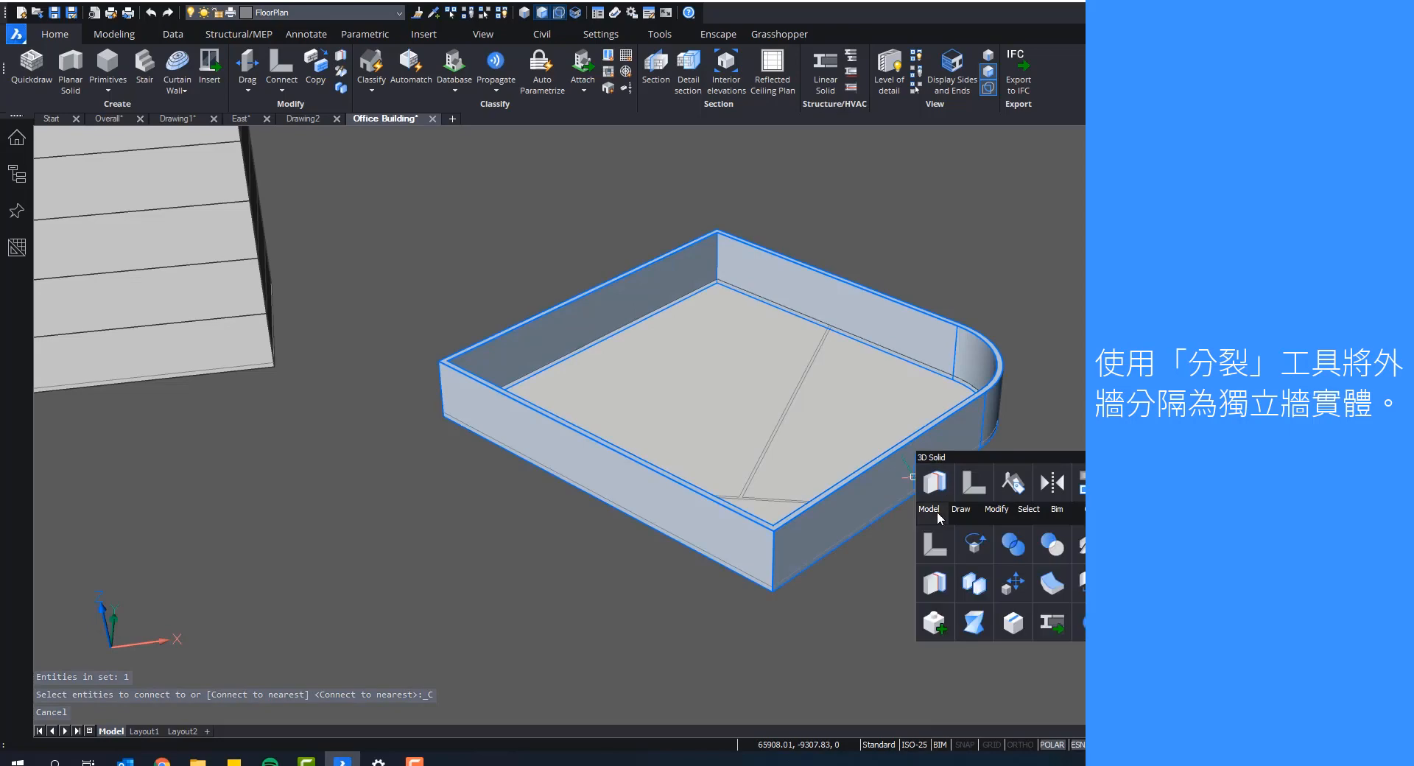
pyautogui.click(935, 584)
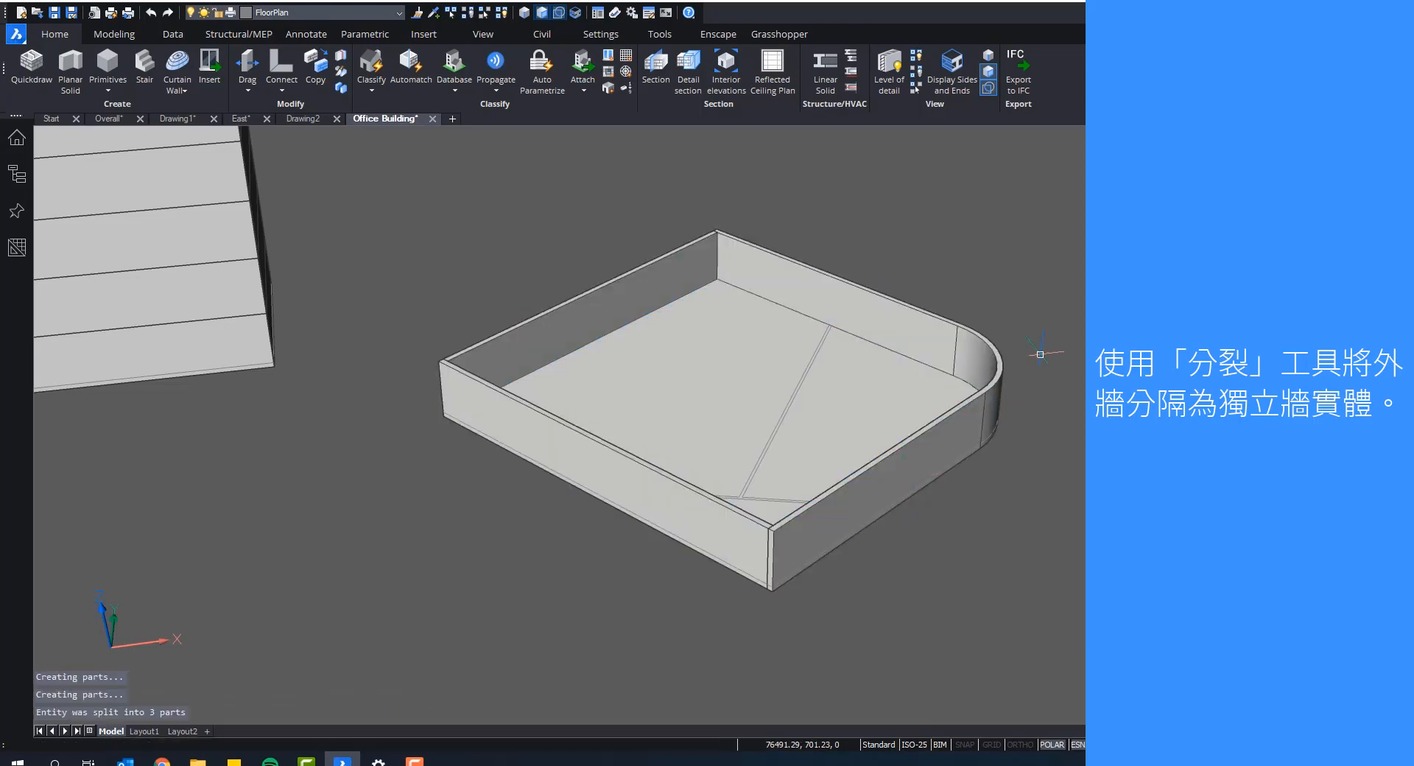
# Step: Check which walls became separate solids and examine the wall solid where the straight walls run into the curved corner
pyautogui.scroll(2, 787, 548)
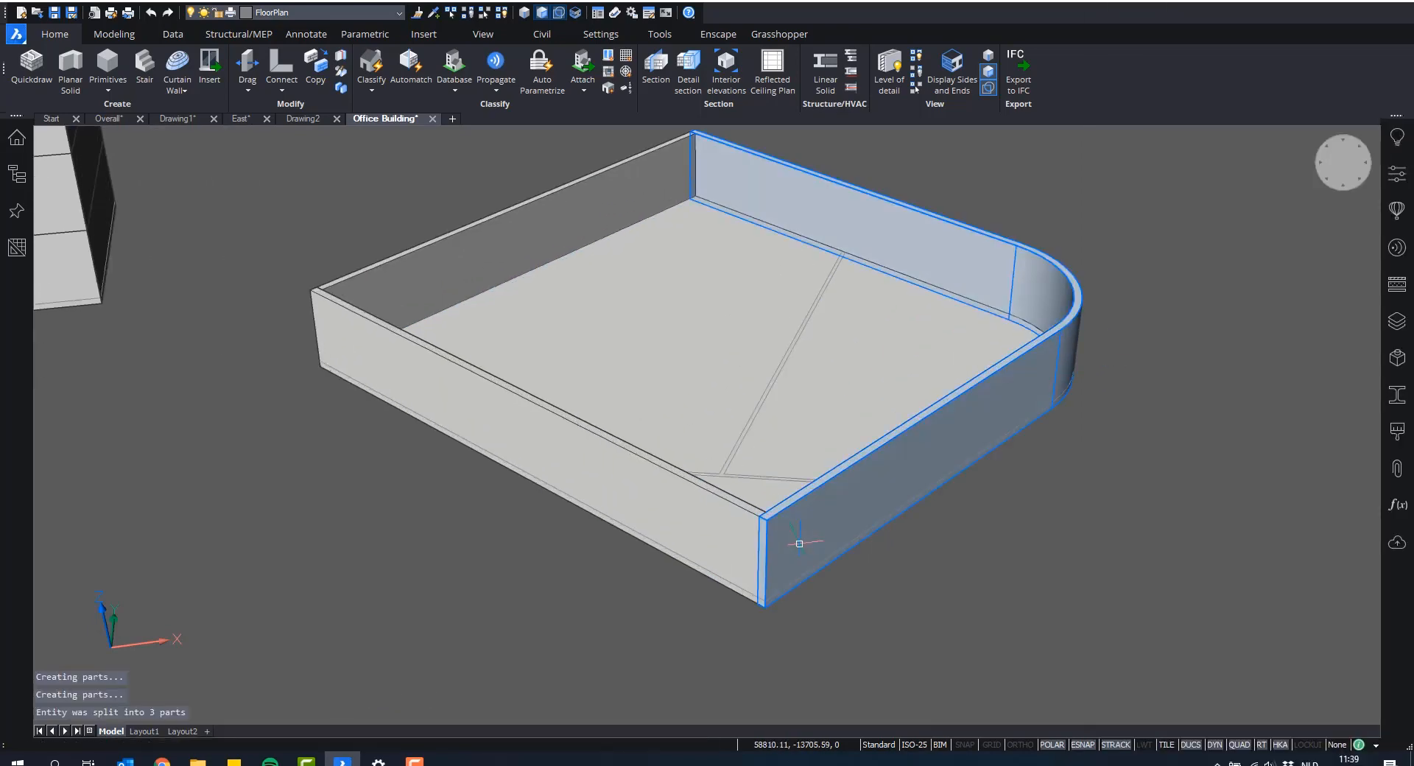
pyautogui.click(359, 358)
pyautogui.scroll(-2, 479, 412)
pyautogui.click(523, 276)
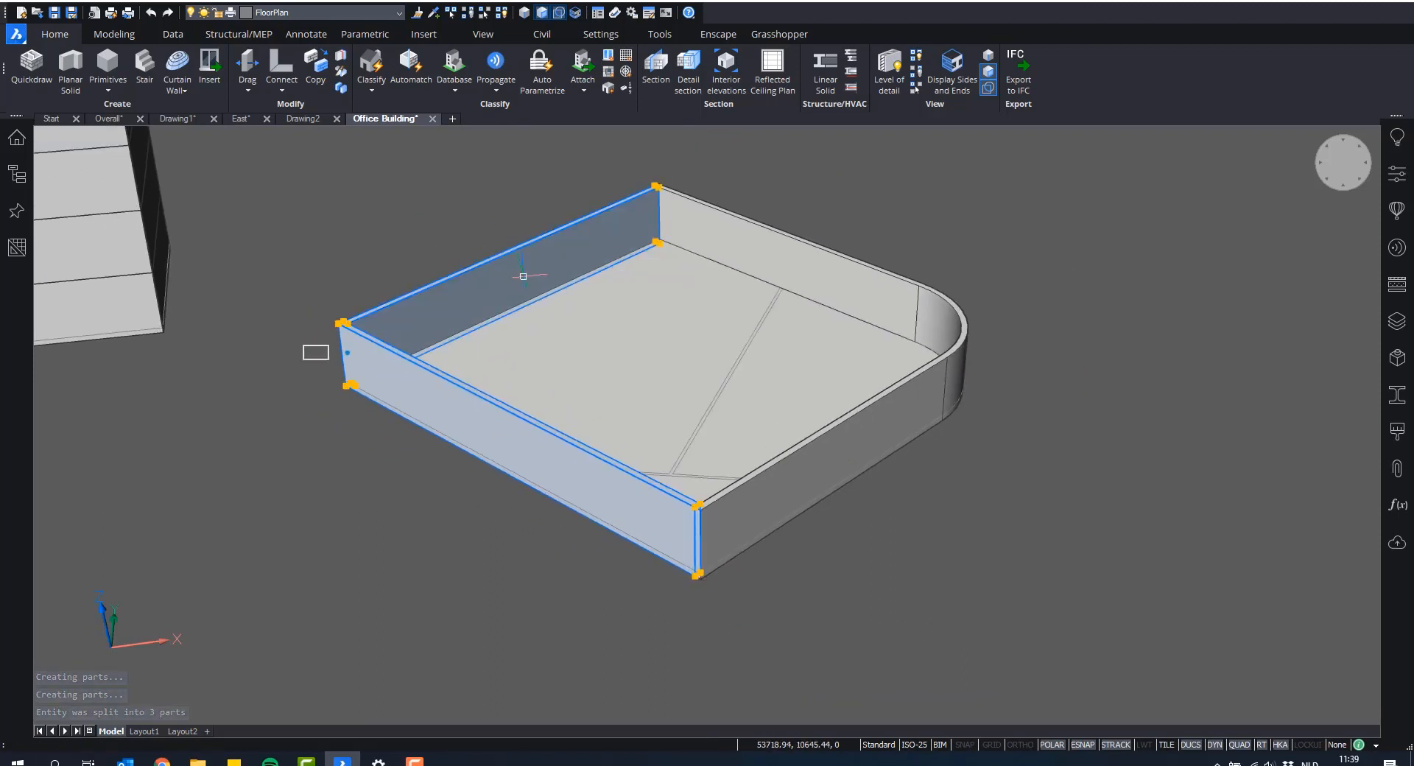
pyautogui.press('Escape')
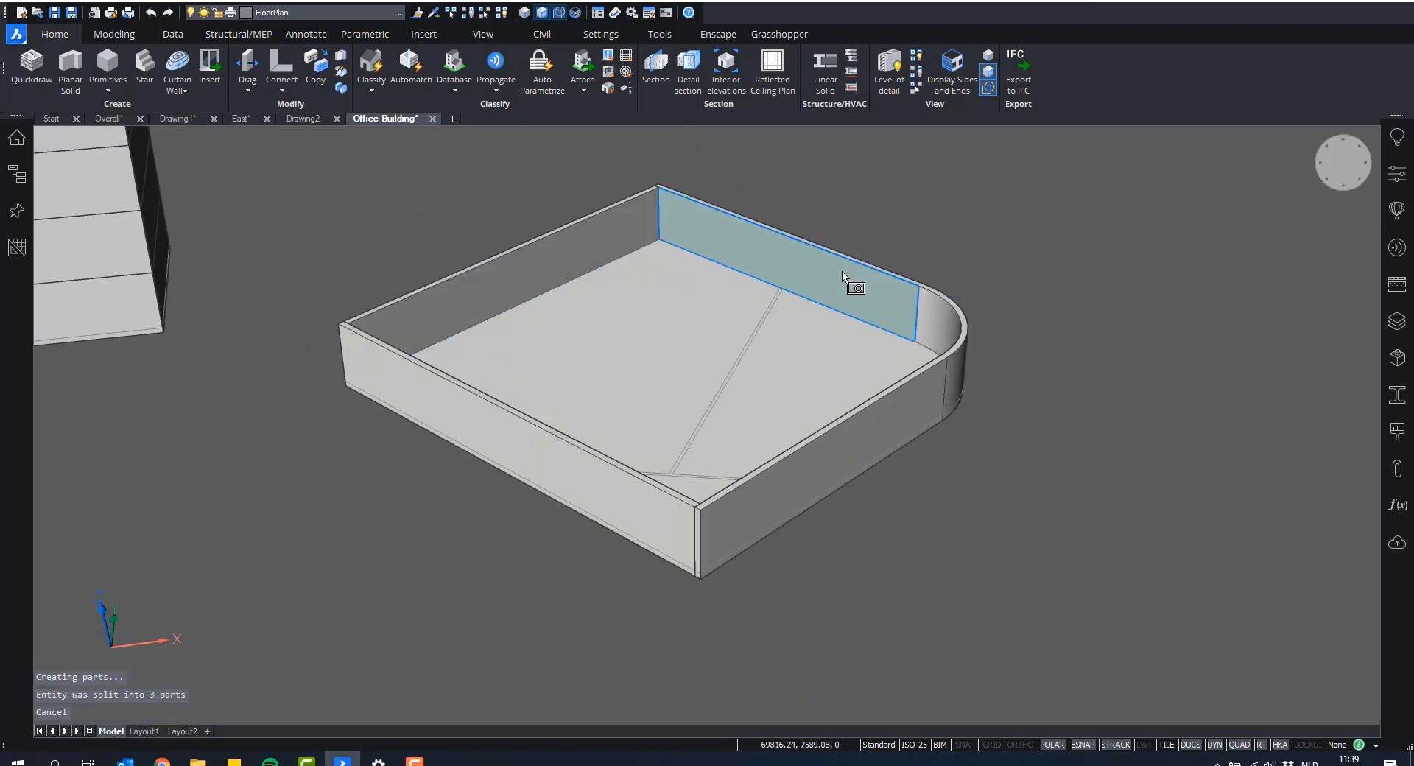
pyautogui.press('Escape')
pyautogui.click(844, 268)
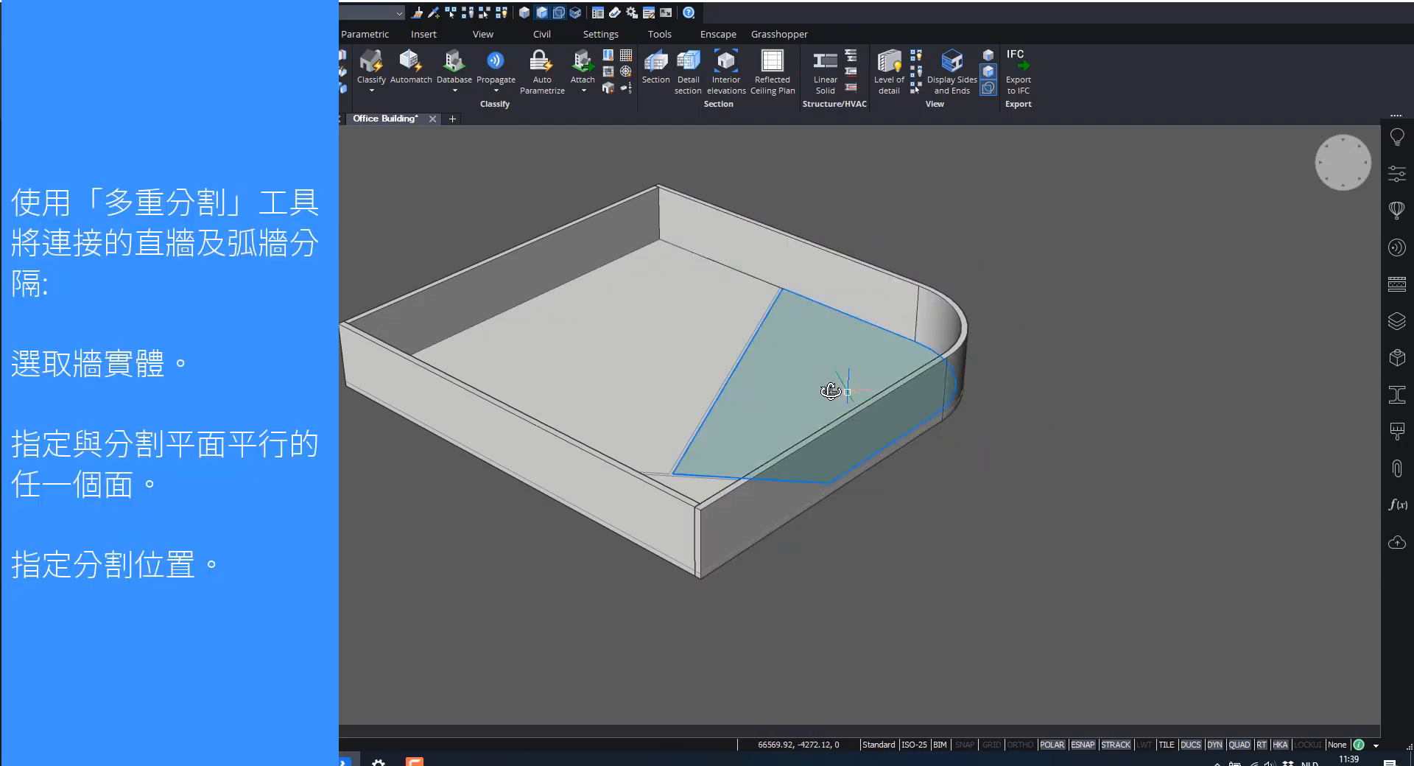
pyautogui.keyDown('shift'); pyautogui.moveTo(831, 391); pyautogui.dragTo(801, 427, button='middle'); pyautogui.keyUp('shift')
pyautogui.scroll(2, 902, 430)
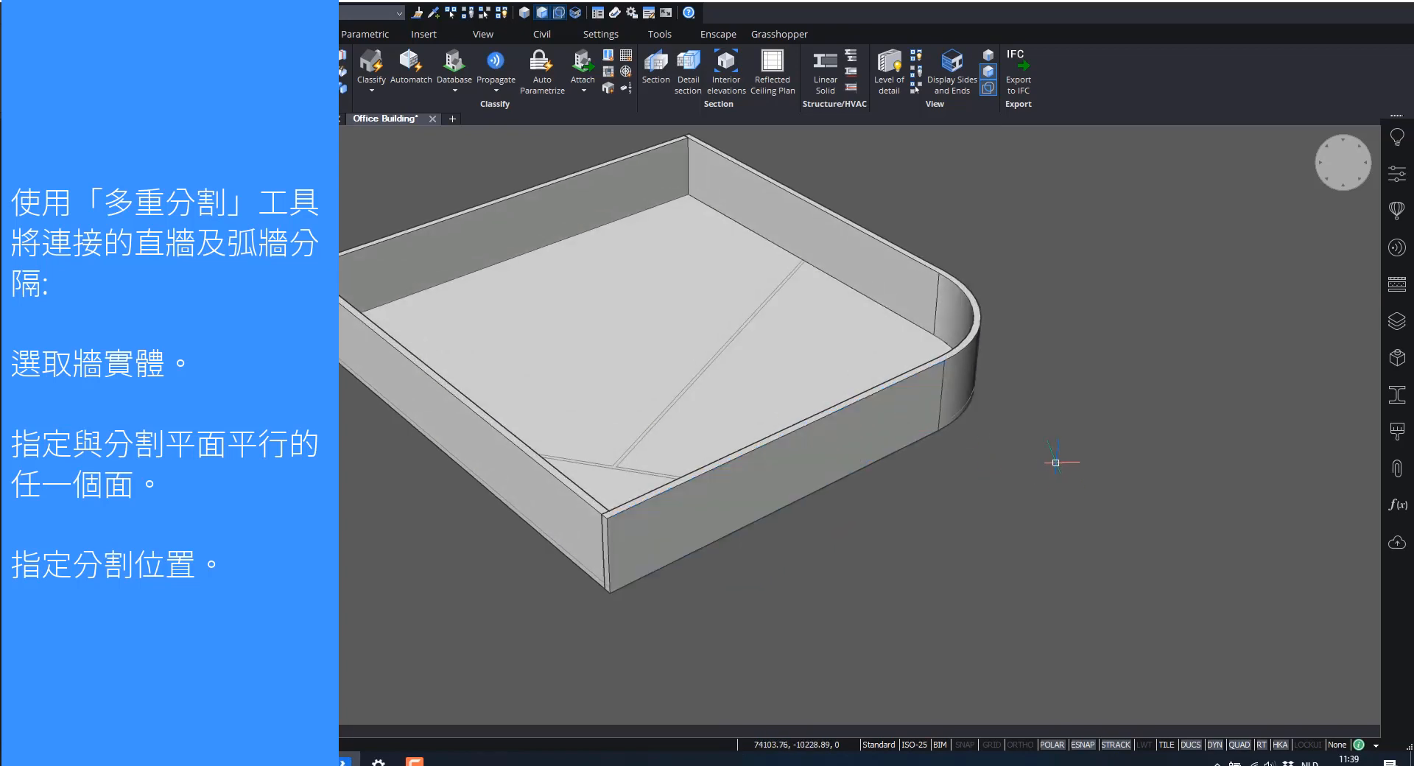
# Step: Slice the connected wall solid with Multislice, parallel to the adjoining straight side wall, where its long straight wall meets the curved corner
pyautogui.keyDown('shift'); pyautogui.moveTo(893, 400); pyautogui.dragTo(881, 373, button='middle'); pyautogui.keyUp('shift')
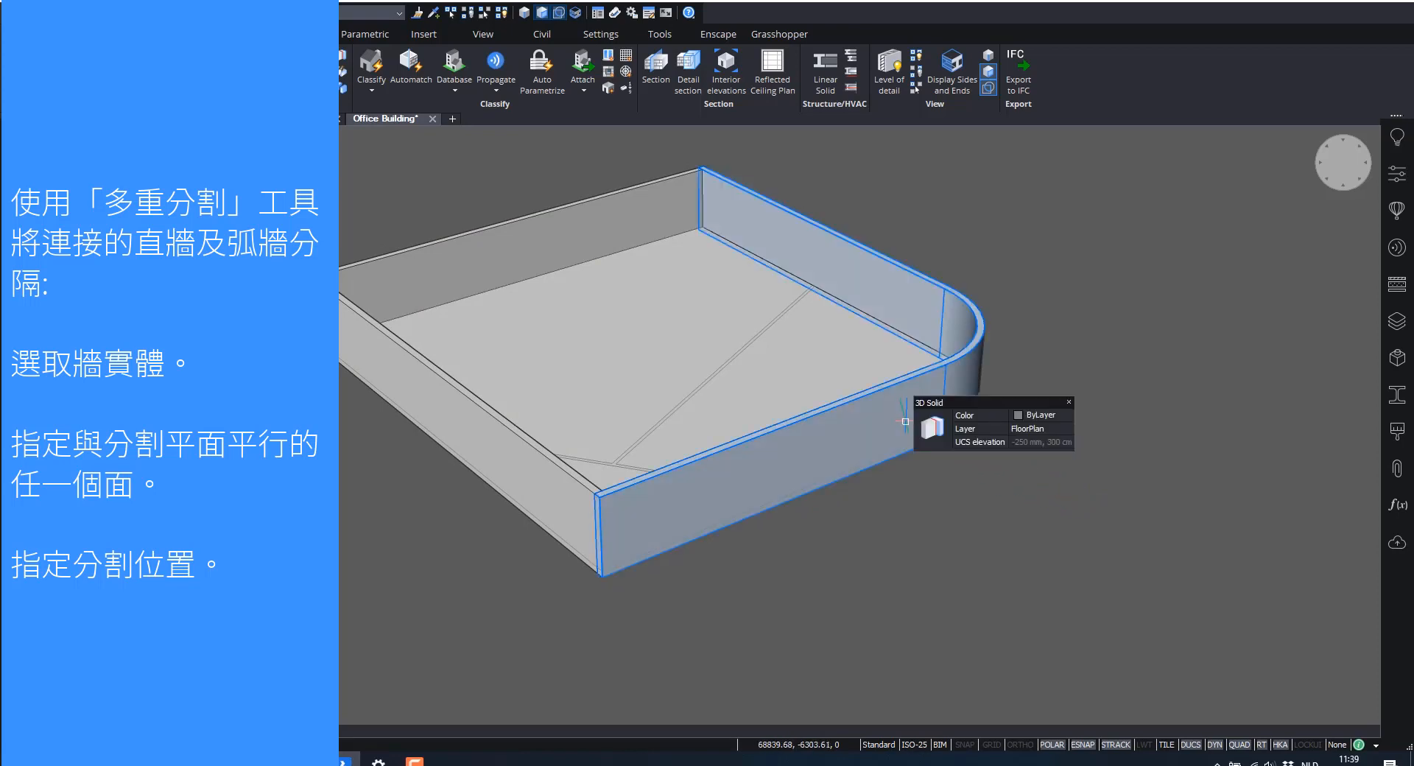
pyautogui.moveTo(930, 442)
pyautogui.moveTo(936, 470)
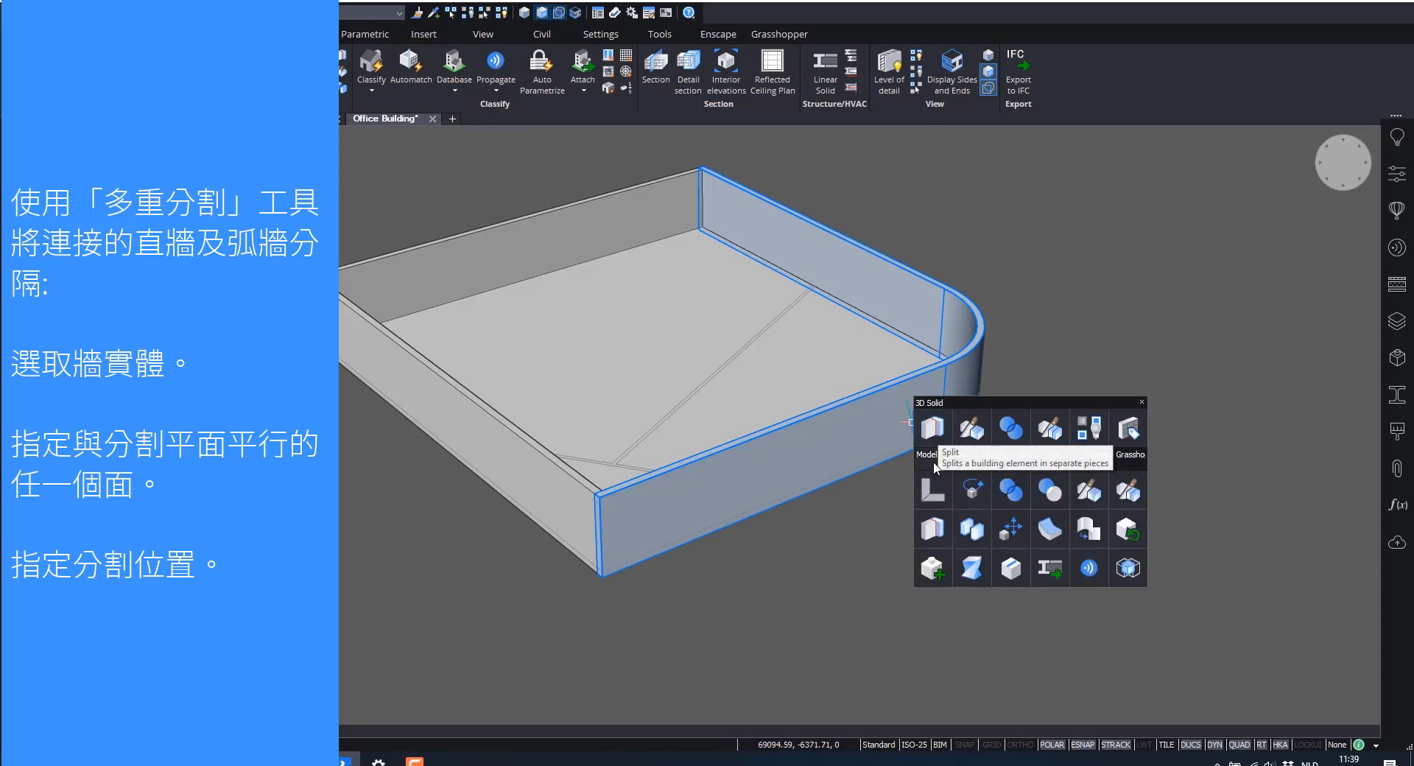
pyautogui.click(1127, 499)
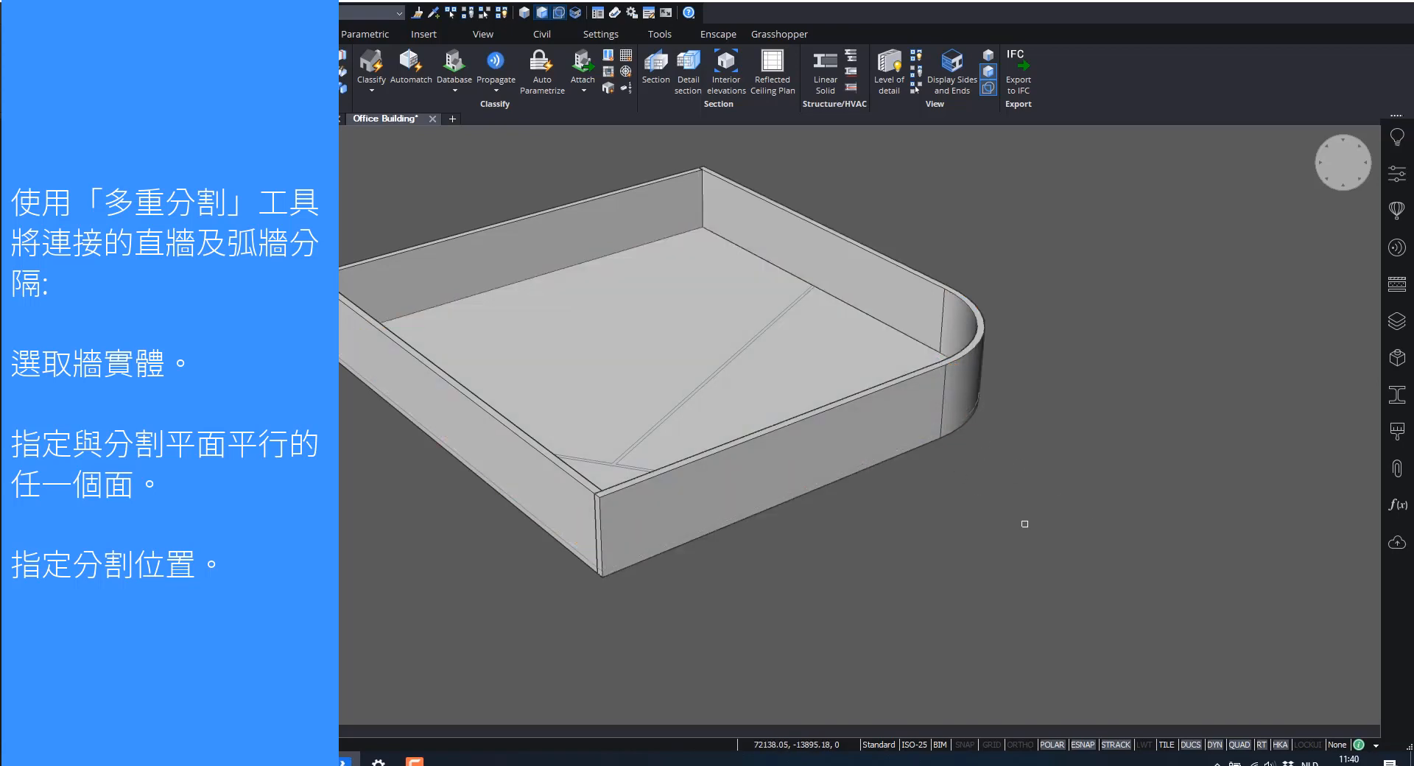
pyautogui.click(448, 420)
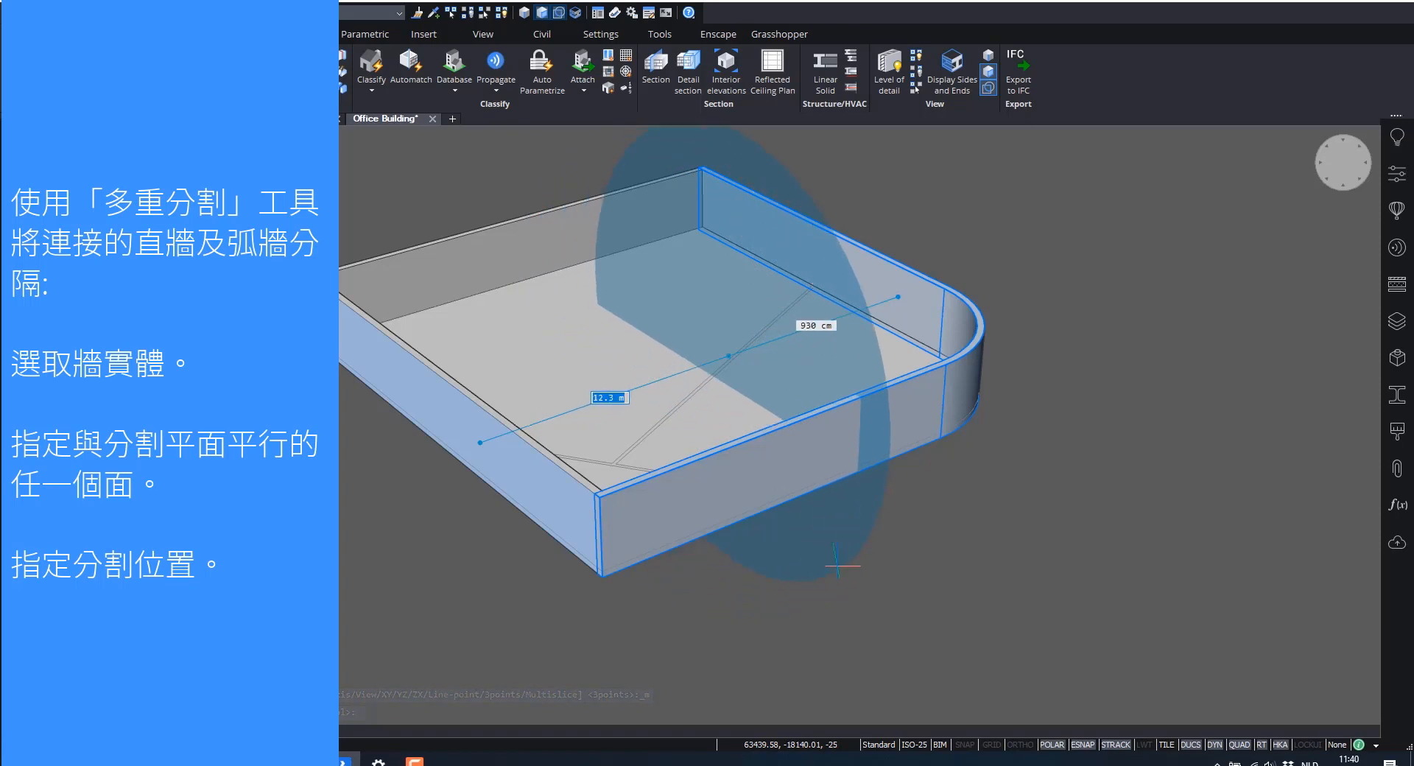
pyautogui.click(939, 437)
pyautogui.press('Return')
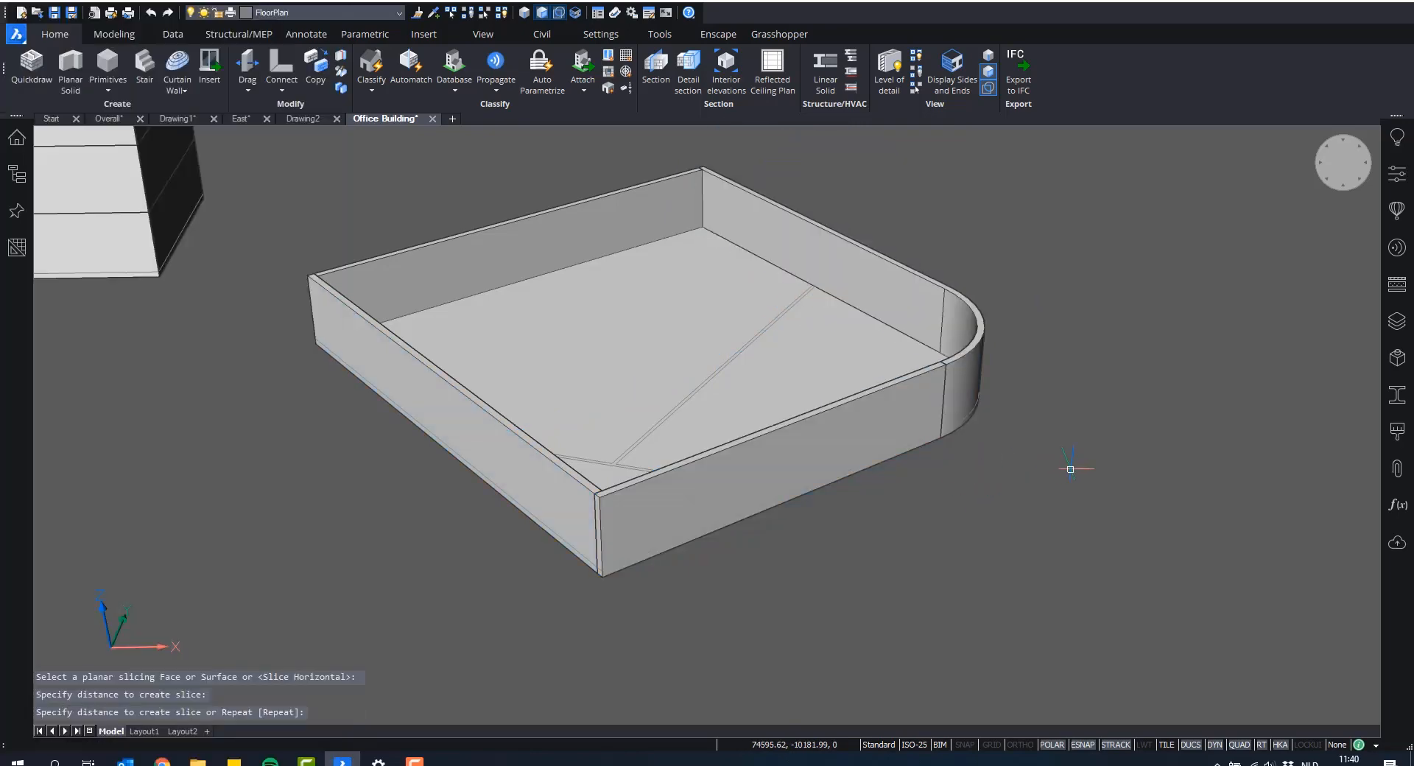
pyautogui.scroll(4, 1016, 412)
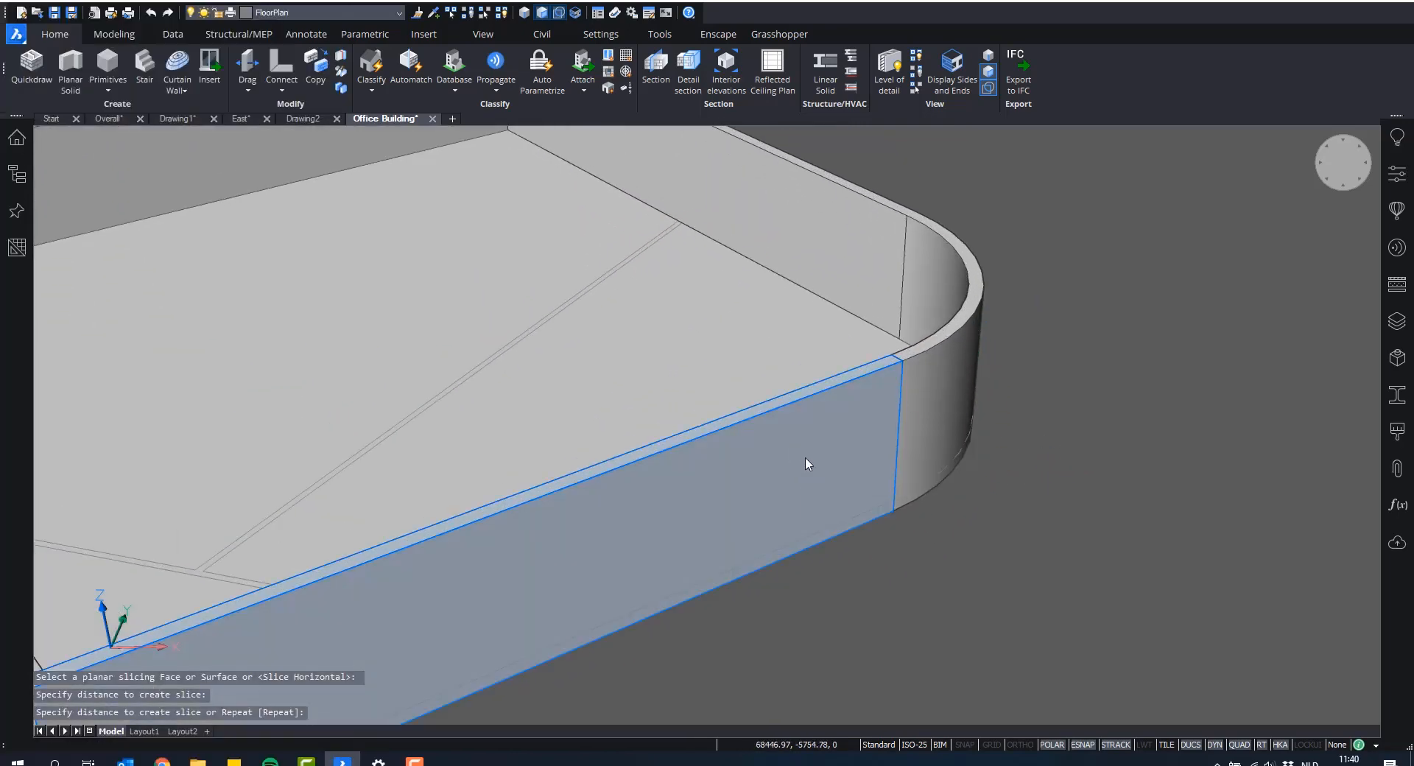
pyautogui.click(808, 464)
pyautogui.press('Escape')
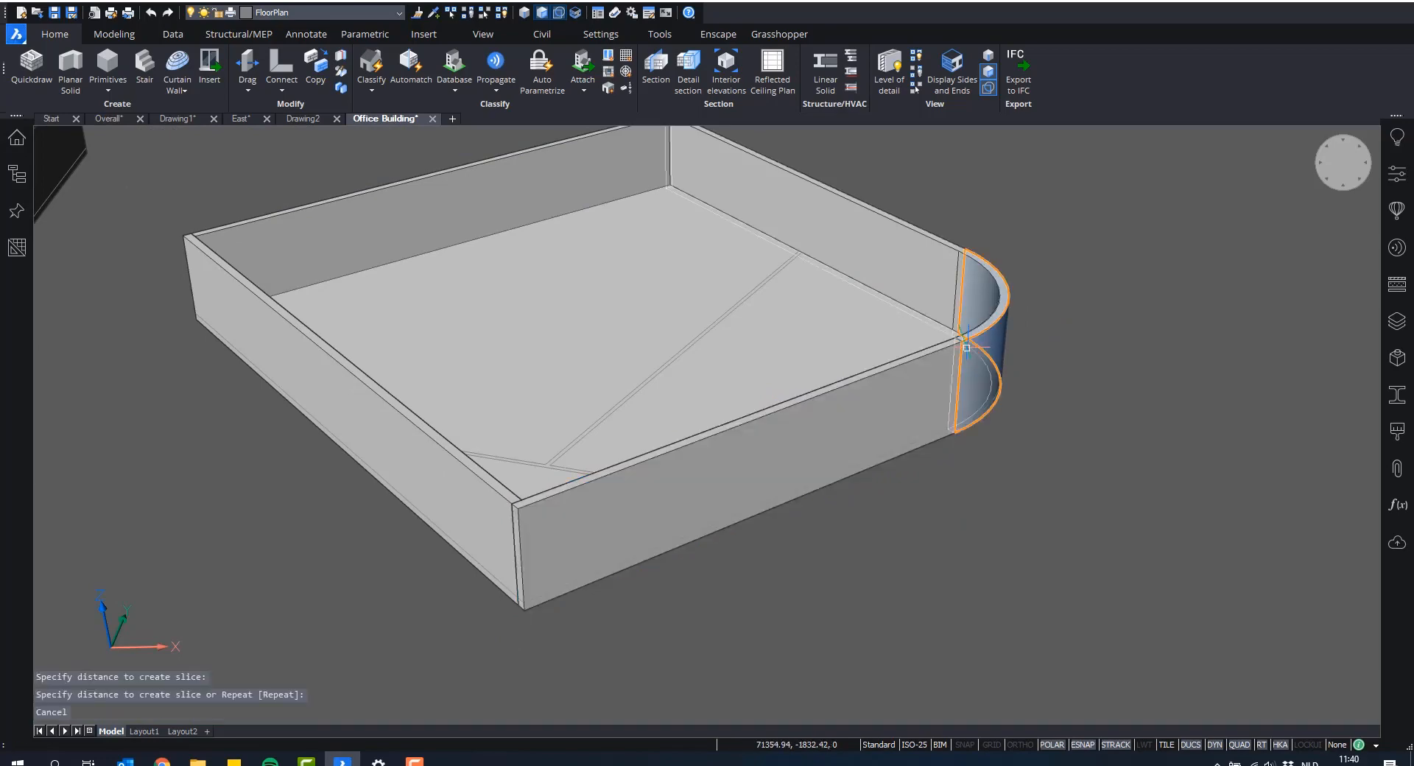
# Step: Slice the remaining straight wall off the curved corner wall with Multislice, parallel to the perpendicular end wall, at the start of the curve
pyautogui.scroll(3, 982, 361)
pyautogui.scroll(-3, 982, 361)
pyautogui.keyDown('shift'); pyautogui.moveTo(935, 393); pyautogui.dragTo(471, 442, button='middle'); pyautogui.keyUp('shift')
pyautogui.scroll(-3, 471, 450)
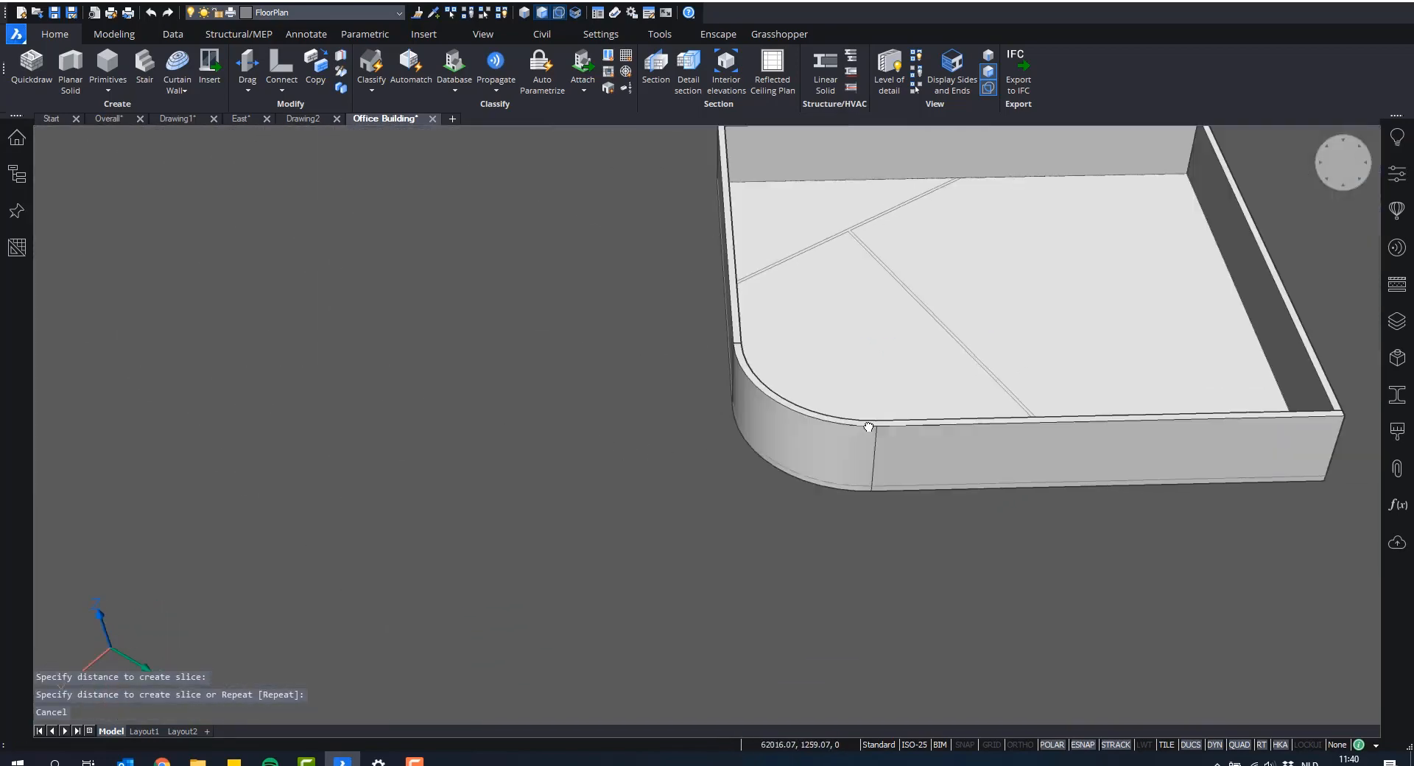
pyautogui.moveTo(1013, 345); pyautogui.dragTo(675, 464, button='middle')
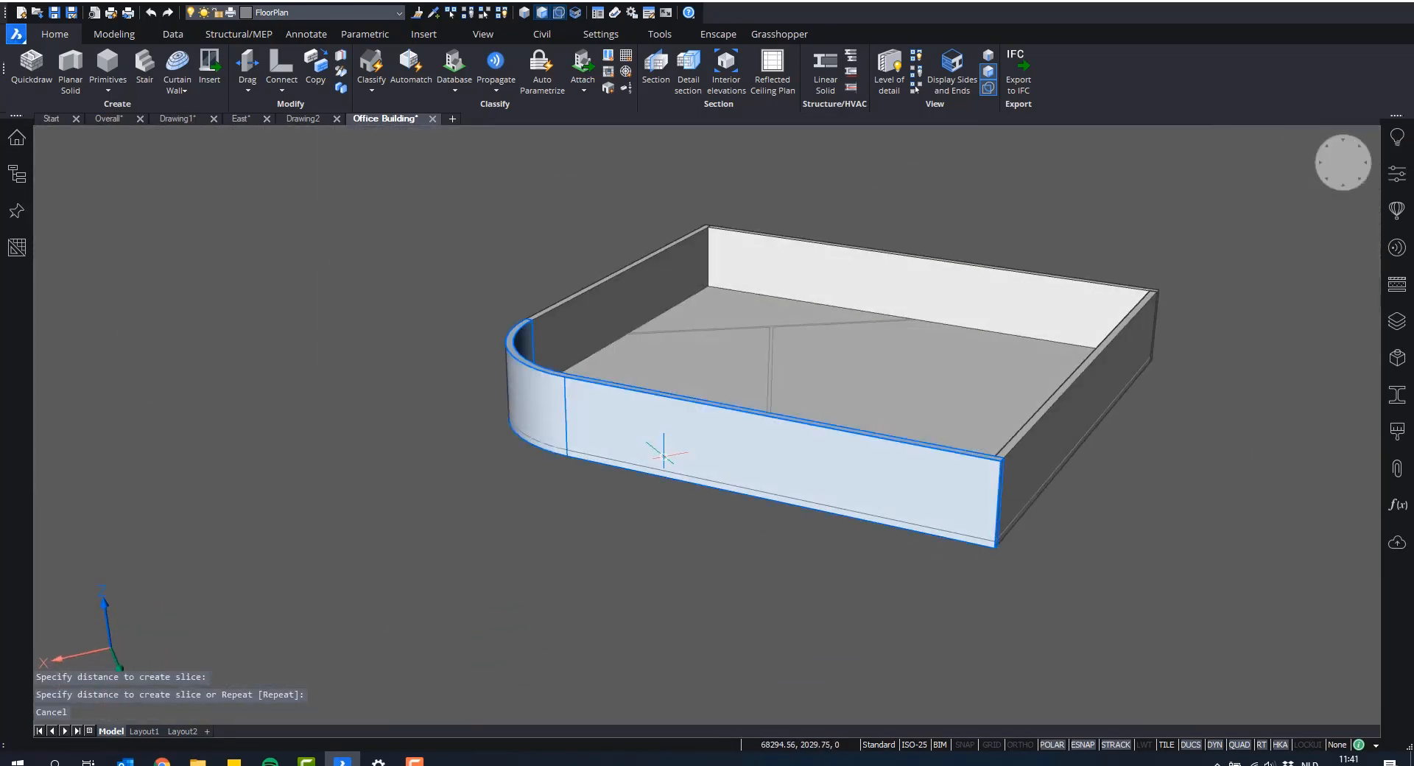
pyautogui.moveTo(669, 455)
pyautogui.moveTo(697, 477)
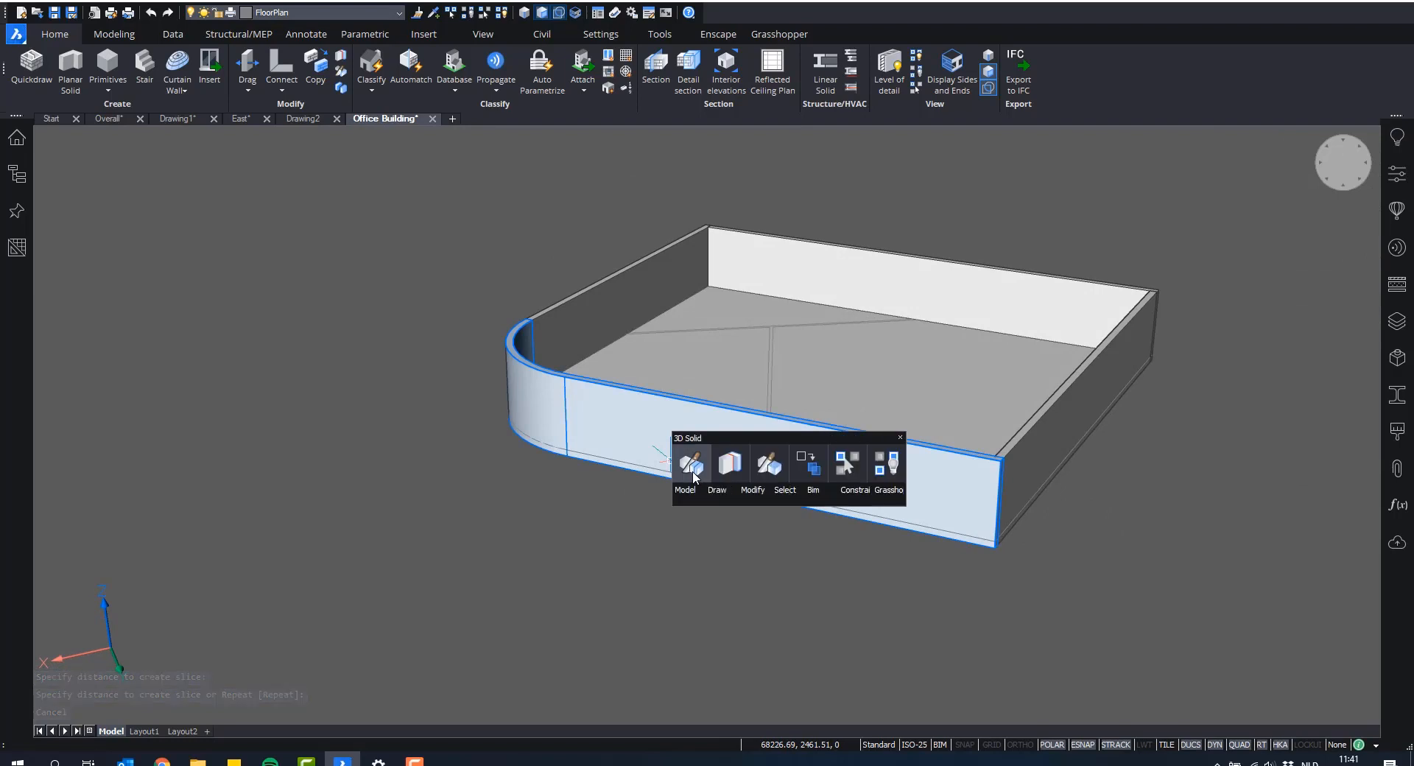
pyautogui.rightClick(1090, 385)
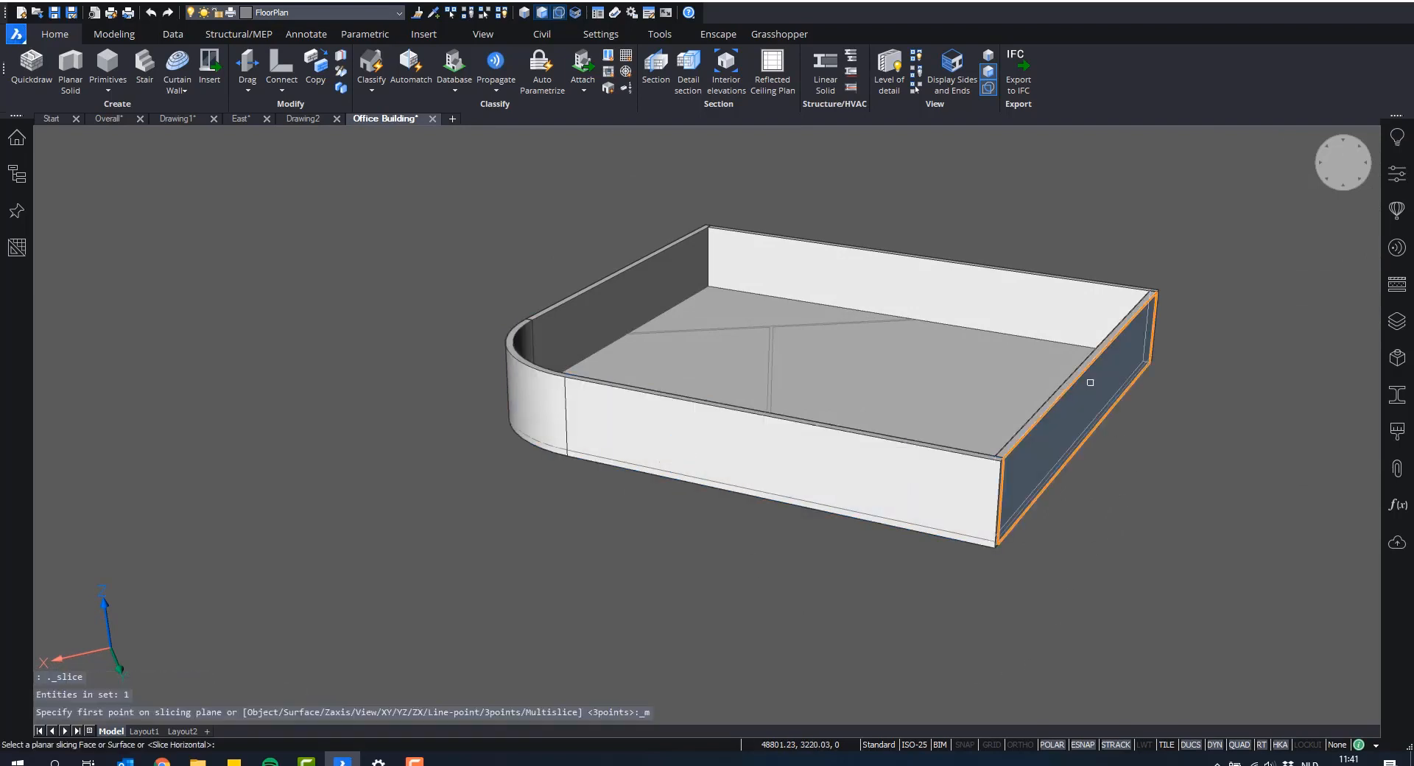
pyautogui.click(1091, 383)
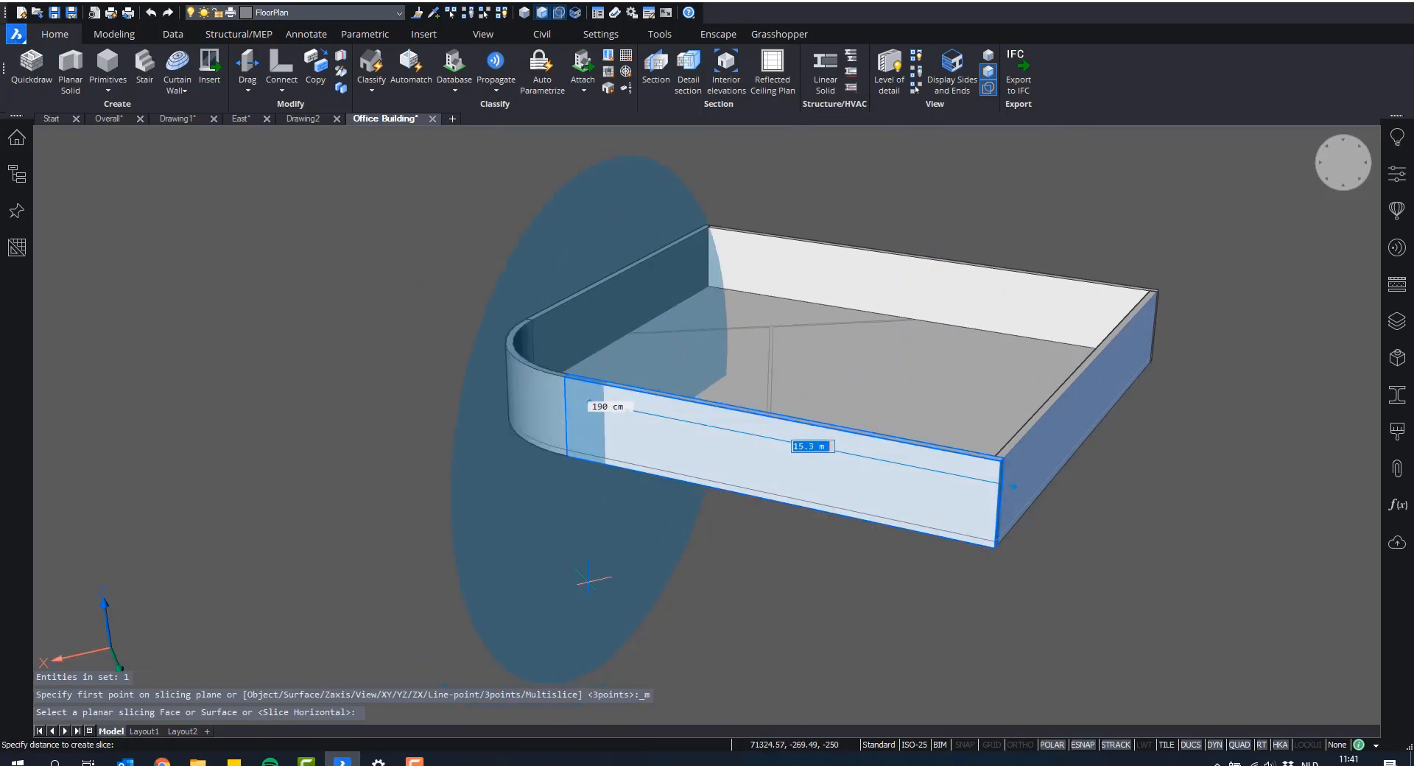
pyautogui.press('Escape')
pyautogui.keyDown('shift'); pyautogui.moveTo(632, 656); pyautogui.dragTo(984, 515, button='middle'); pyautogui.keyUp('shift')
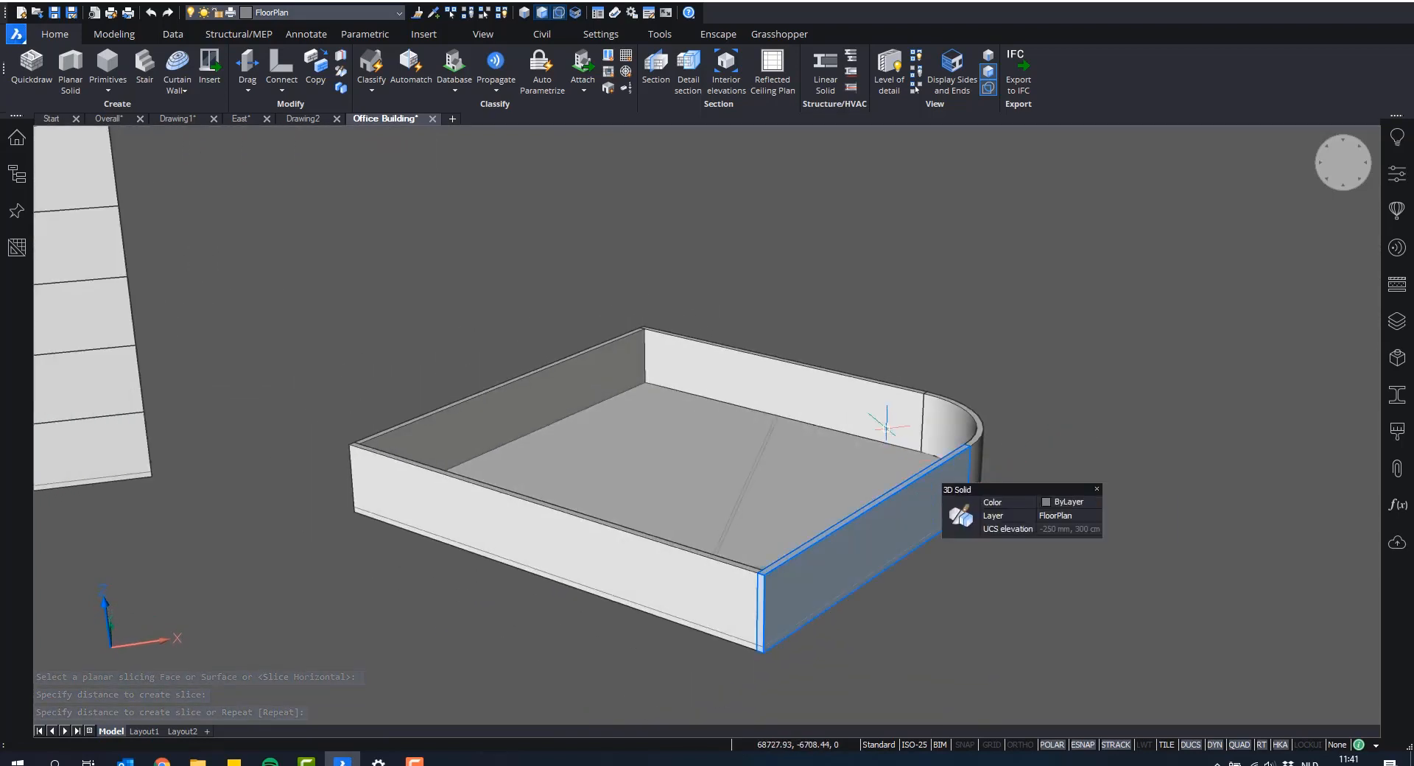
# Step: Extrude the interior wall boundary on the floor slab into a solid as high as the top corner of the exterior walls
pyautogui.keyDown('shift'); pyautogui.moveTo(570, 385); pyautogui.dragTo(929, 354, button='middle'); pyautogui.keyUp('shift')
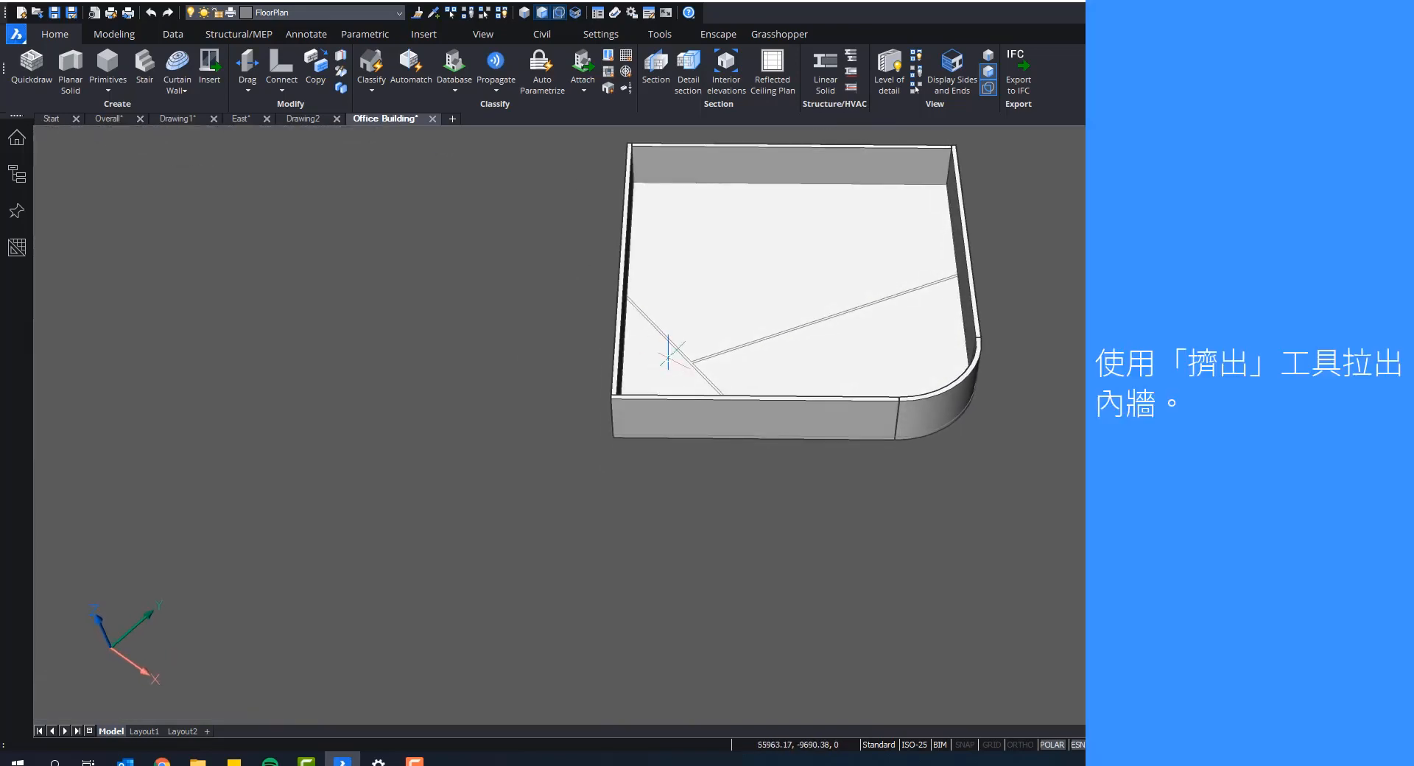
pyautogui.scroll(6, 668, 356)
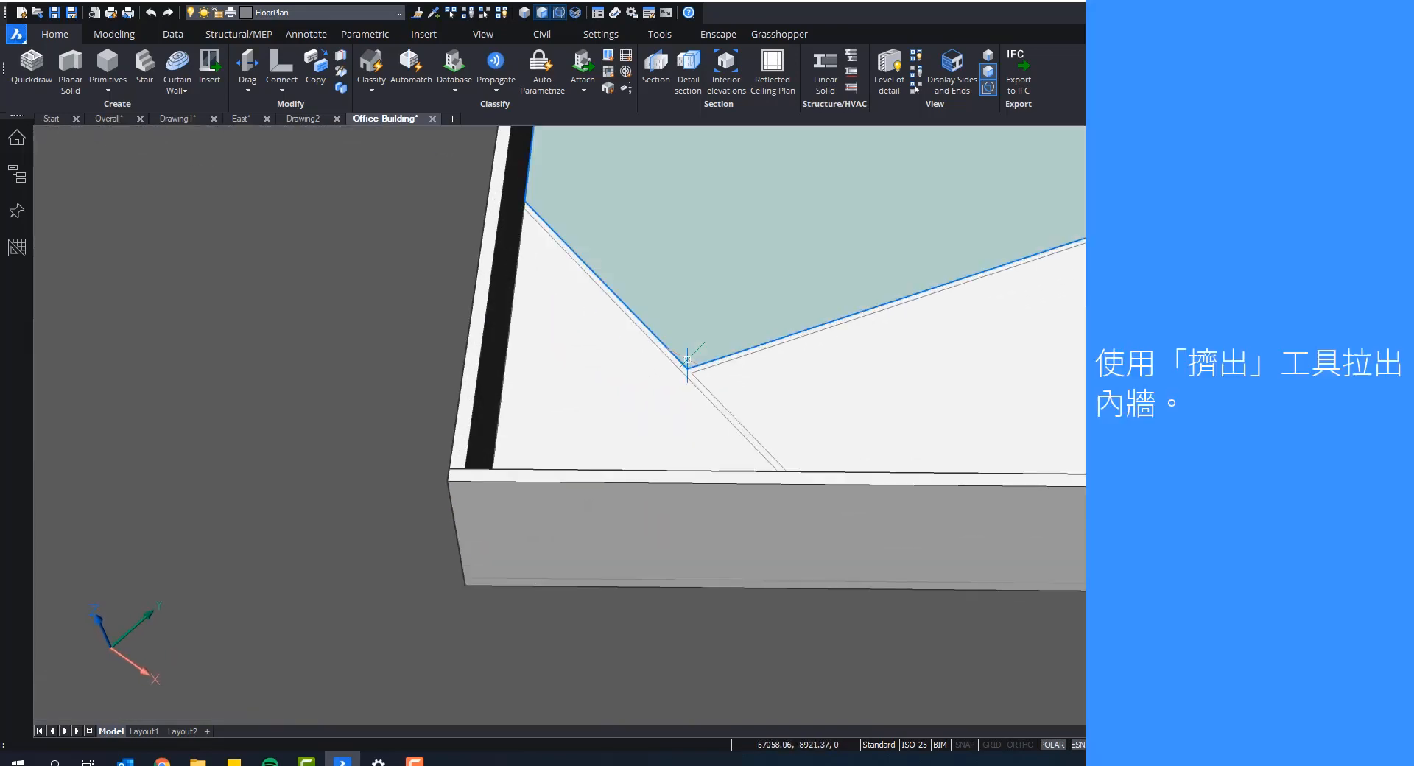
pyautogui.scroll(5, 710, 494)
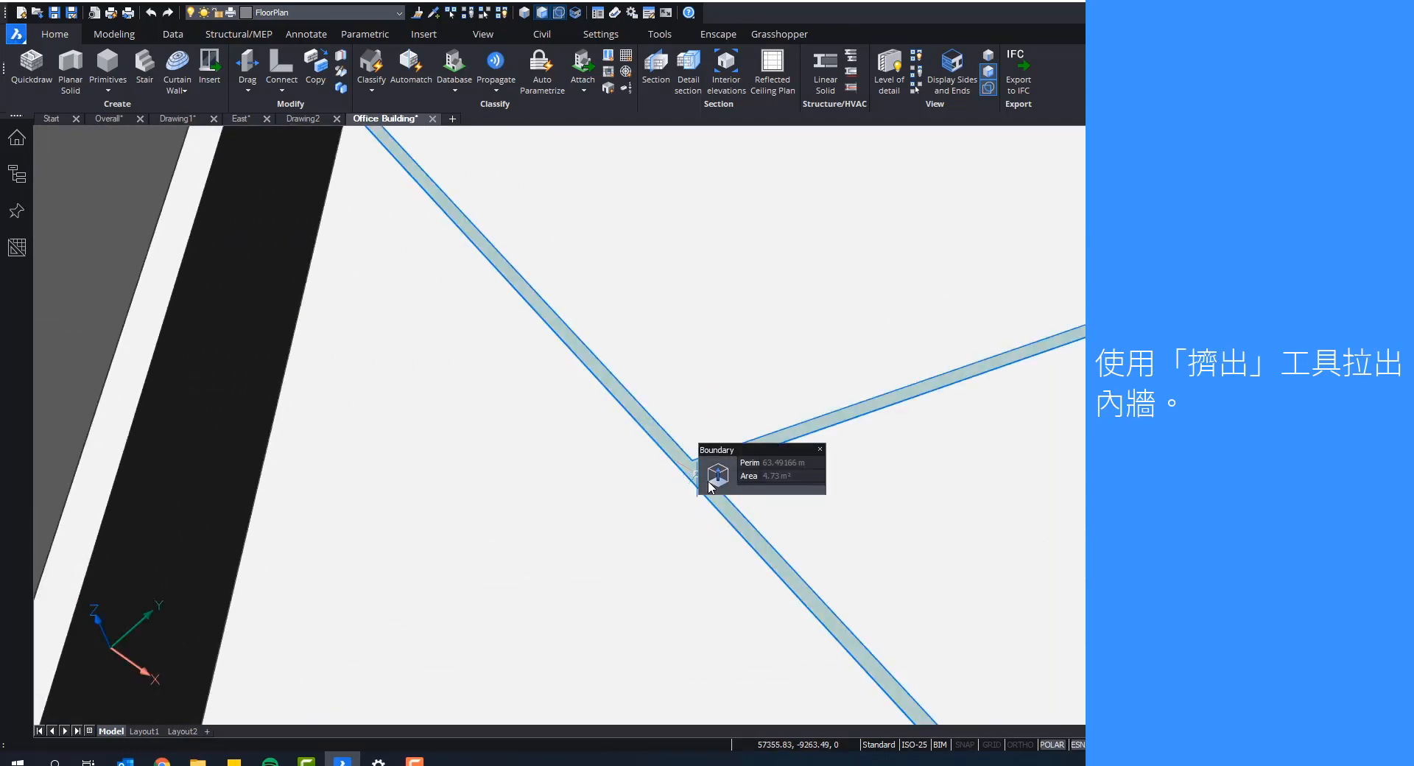
pyautogui.moveTo(711, 485)
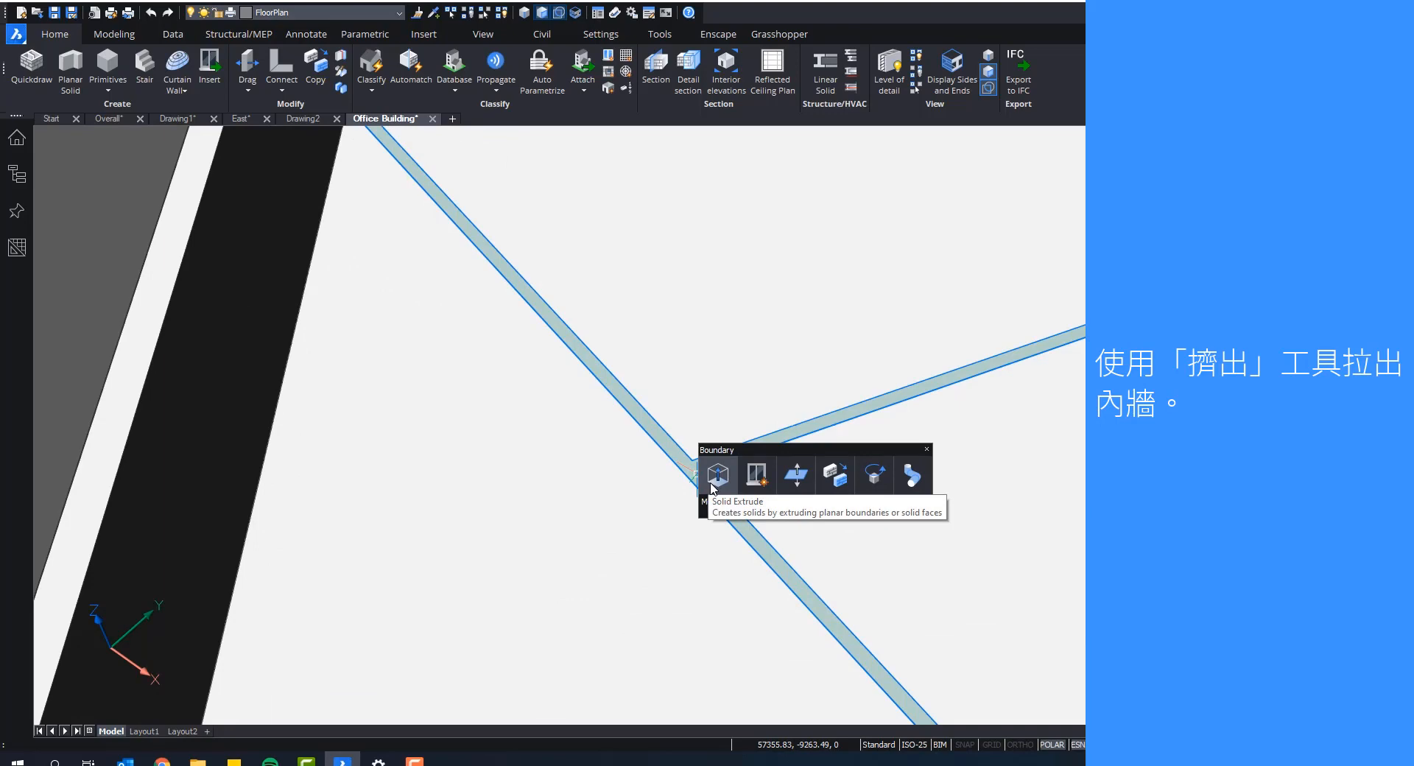
pyautogui.click(711, 488)
pyautogui.scroll(-5, 626, 327)
pyautogui.keyDown('shift'); pyautogui.moveTo(520, 347); pyautogui.dragTo(467, 325, button='middle'); pyautogui.keyUp('shift')
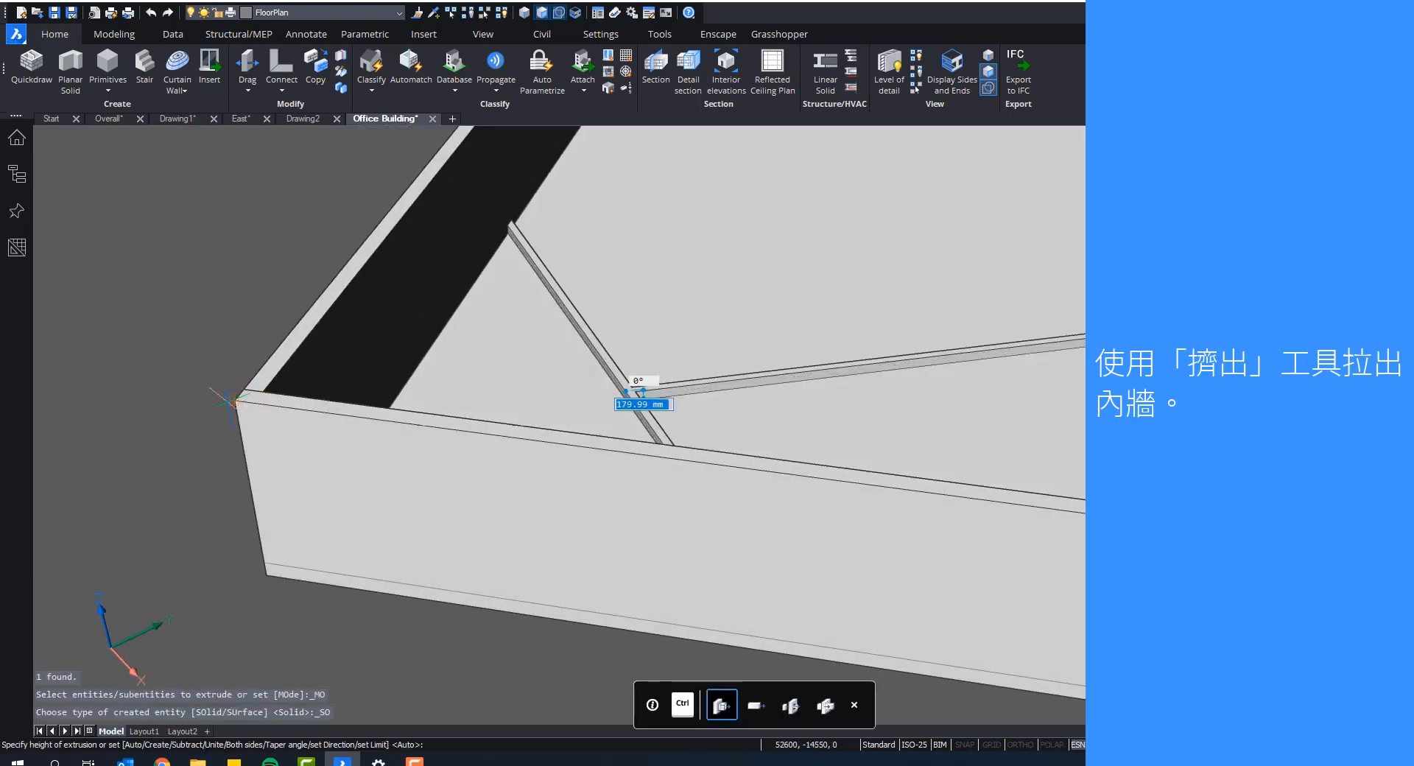
pyautogui.click(232, 401)
pyautogui.scroll(-2, 234, 401)
pyautogui.moveTo(318, 361); pyautogui.dragTo(302, 414, button='middle')
pyautogui.scroll(-2, 300, 405)
pyautogui.keyDown('shift'); pyautogui.moveTo(328, 538); pyautogui.dragTo(739, 582, button='middle'); pyautogui.keyUp('shift')
pyautogui.scroll(2, 704, 534)
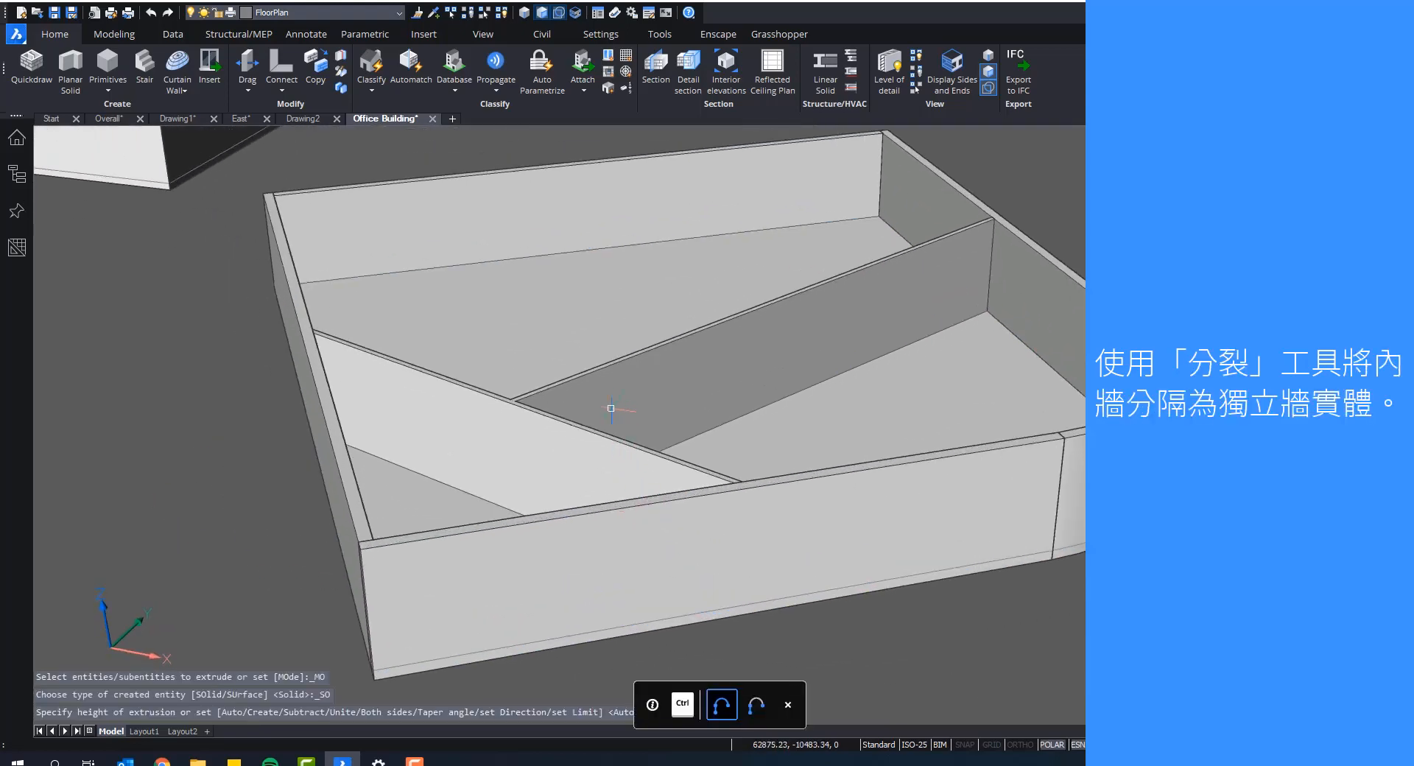
# Step: Split the extruded interior wall solid into separate wall solids where the partitions meet
pyautogui.click(611, 407)
pyautogui.moveTo(628, 416)
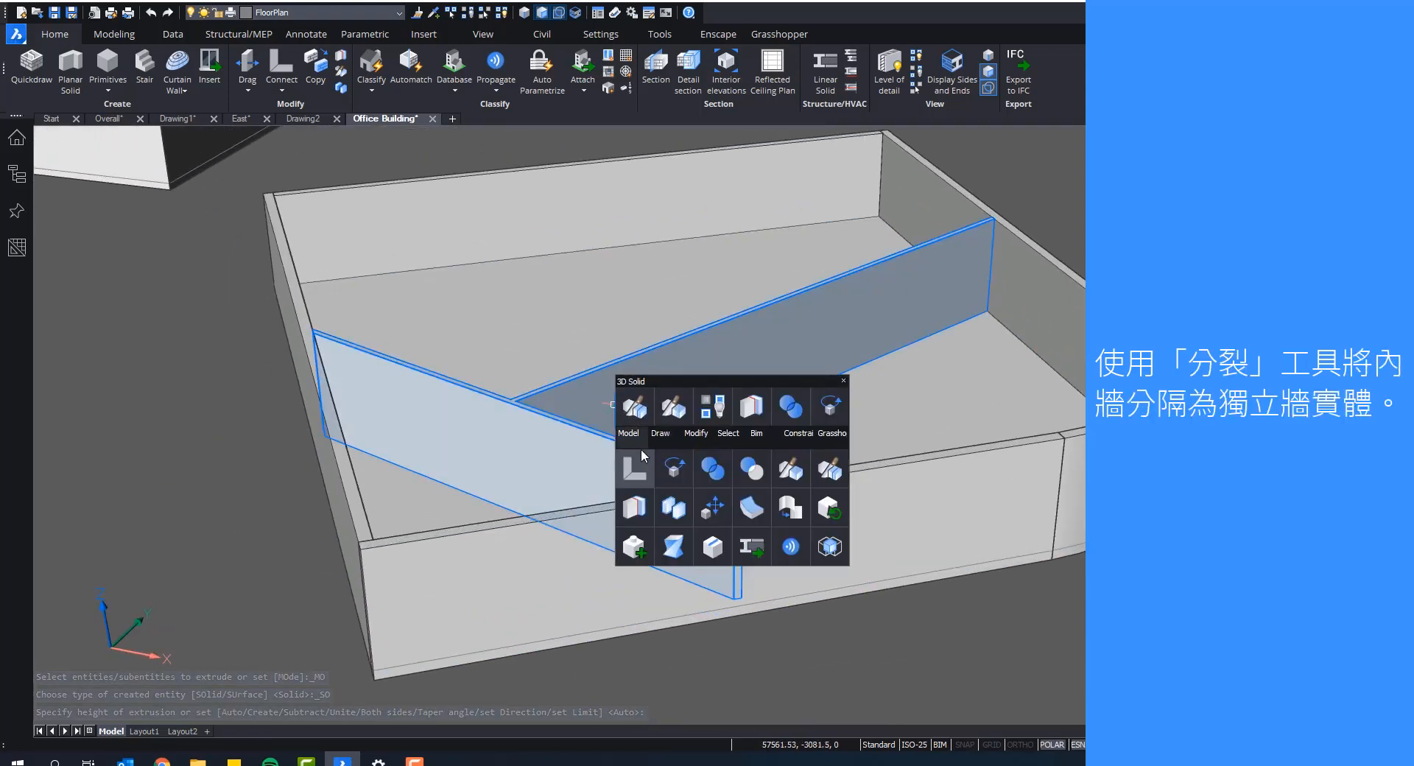
pyautogui.click(635, 510)
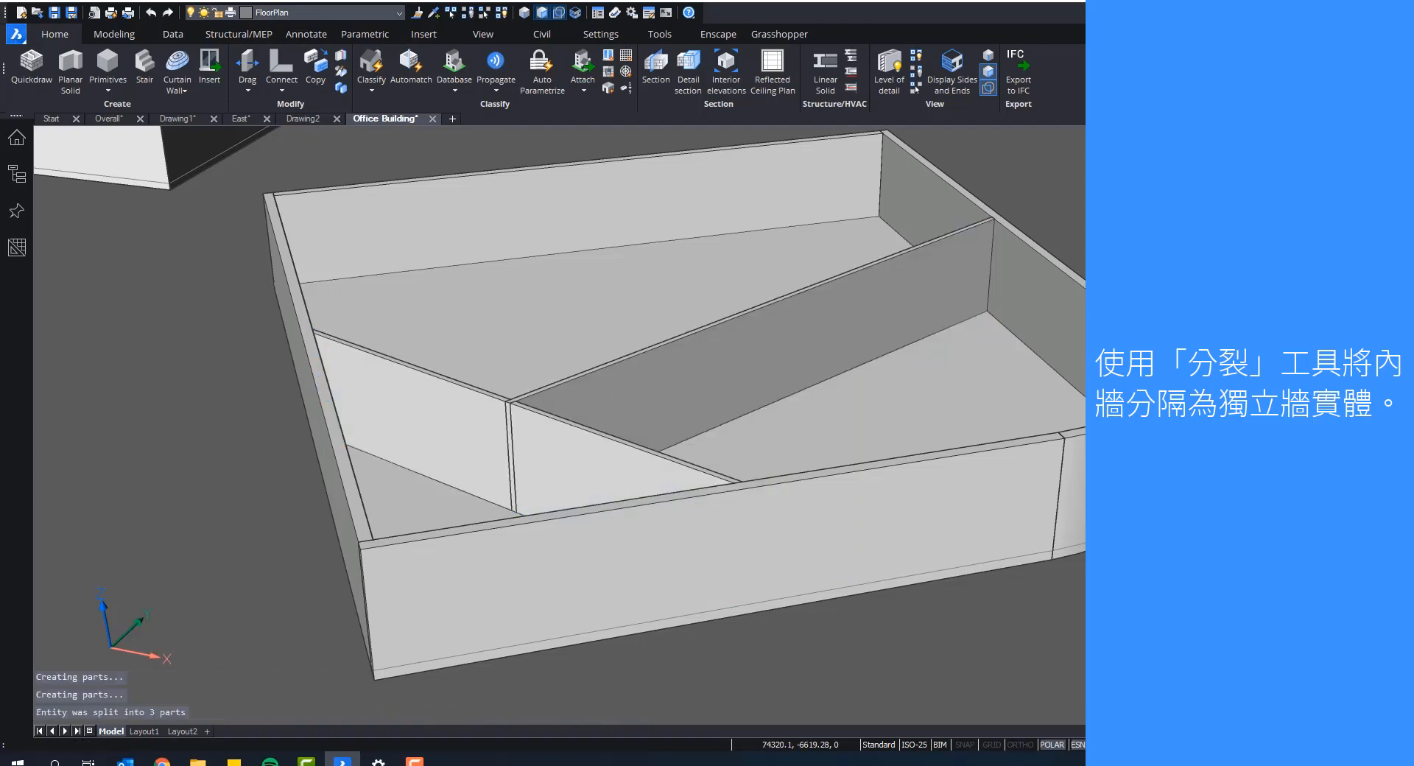
pyautogui.scroll(-3, 1180, 556)
pyautogui.keyDown('shift'); pyautogui.moveTo(1182, 578); pyautogui.dragTo(1234, 582, button='middle'); pyautogui.keyUp('shift')
pyautogui.moveTo(1046, 586); pyautogui.dragTo(1155, 369, button='middle')
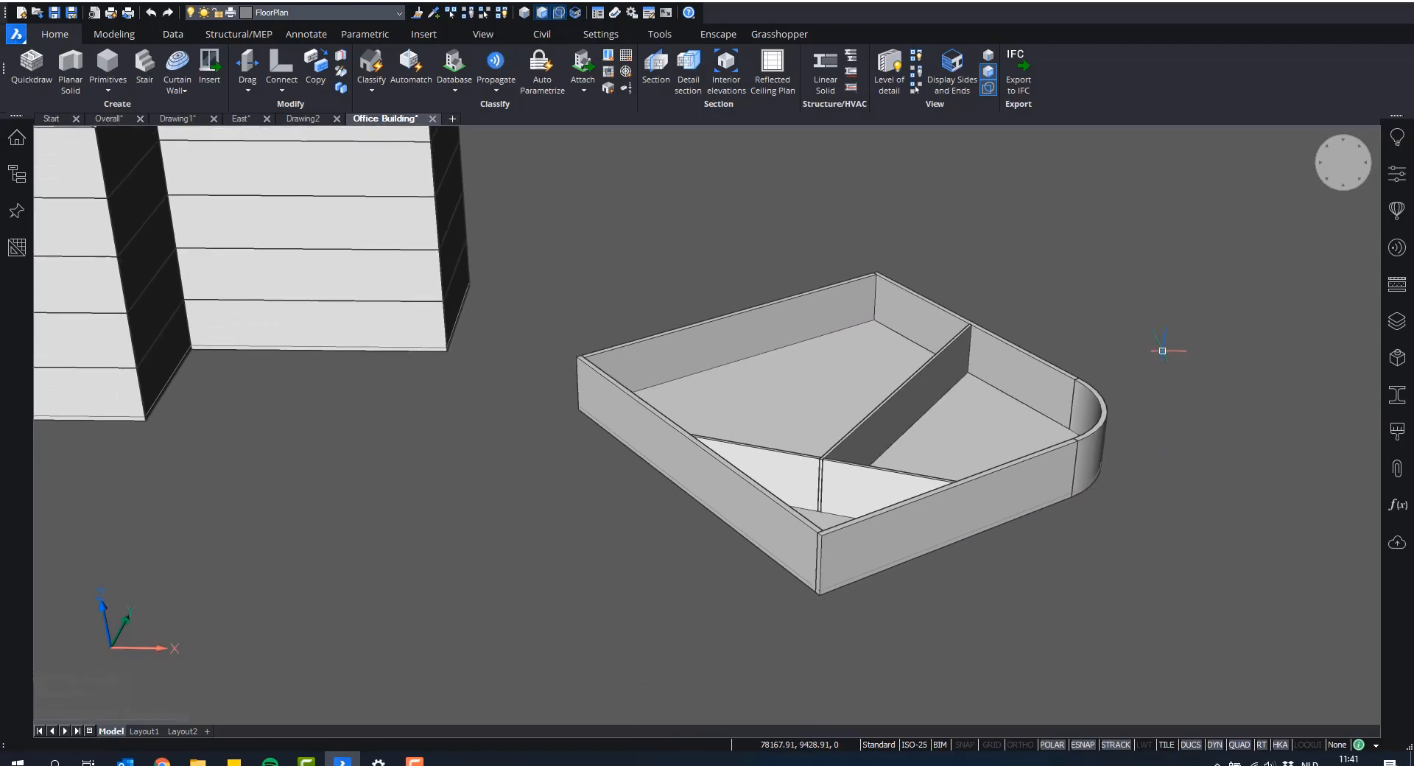
# Step: Select all walls and the floor slab of the curved building and copy them one storey up, using a bottom outer corner as base point
pyautogui.keyDown('shift'); pyautogui.moveTo(1162, 350); pyautogui.dragTo(1225, 299, button='middle'); pyautogui.keyUp('shift')
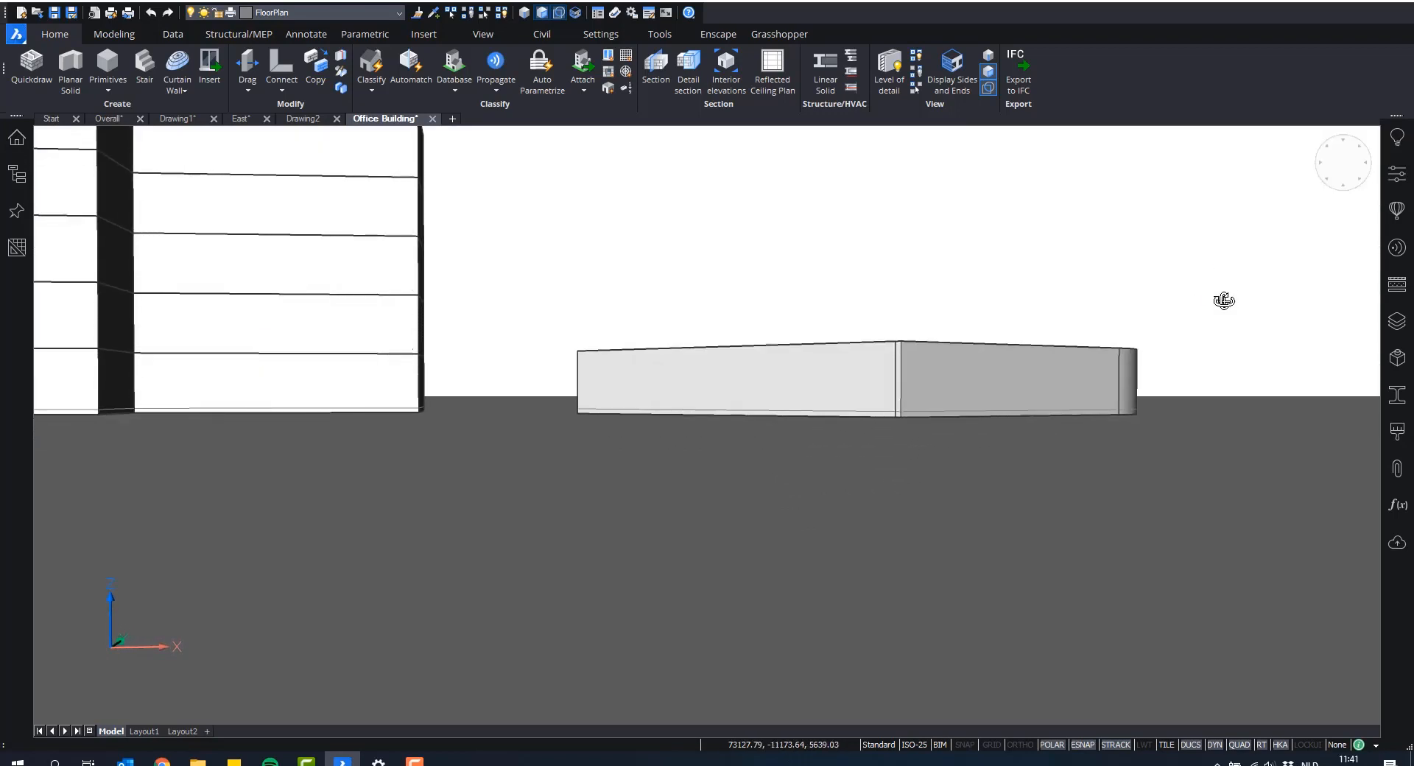
pyautogui.moveTo(1219, 384); pyautogui.dragTo(560, 295)
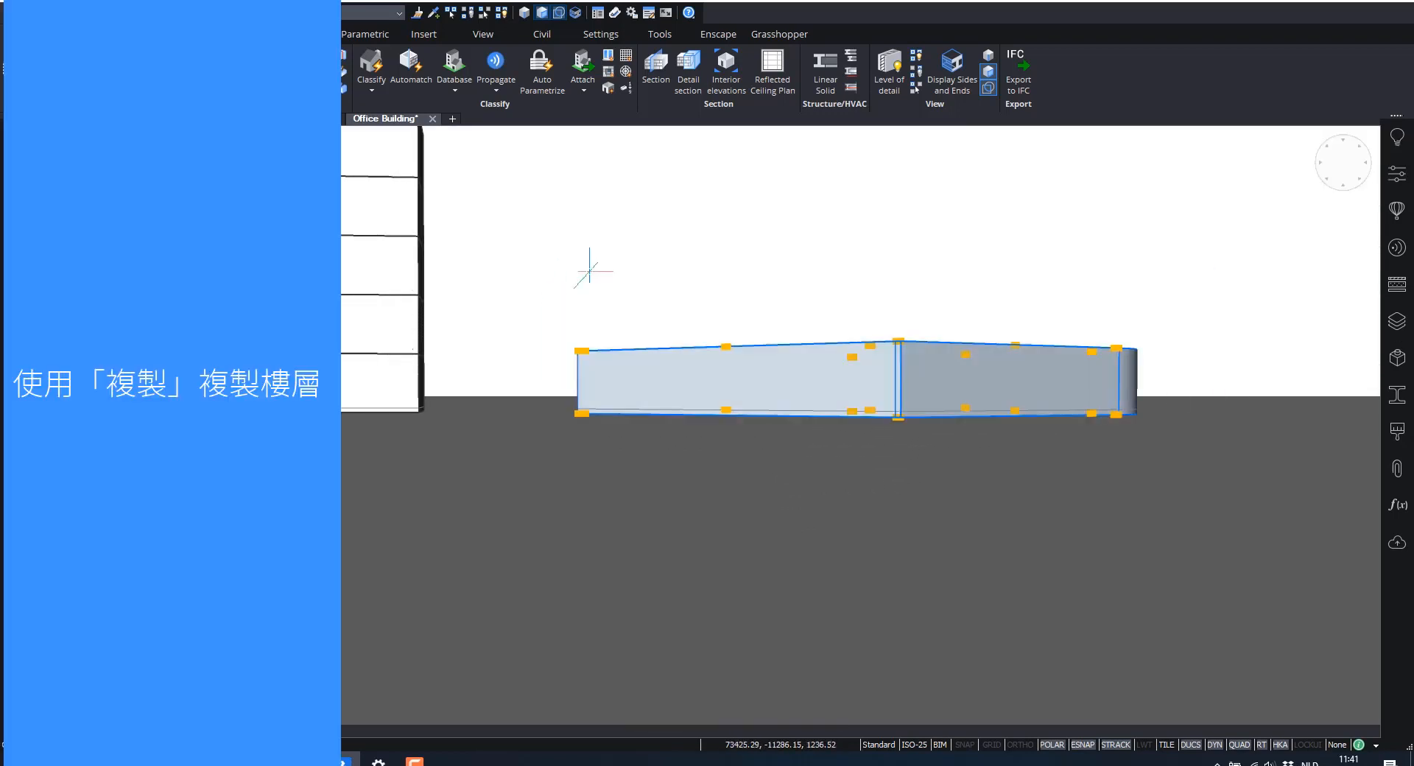
pyautogui.keyDown('shift'); pyautogui.moveTo(577, 268); pyautogui.dragTo(1009, 389, button='middle'); pyautogui.keyUp('shift')
pyautogui.moveTo(1009, 388)
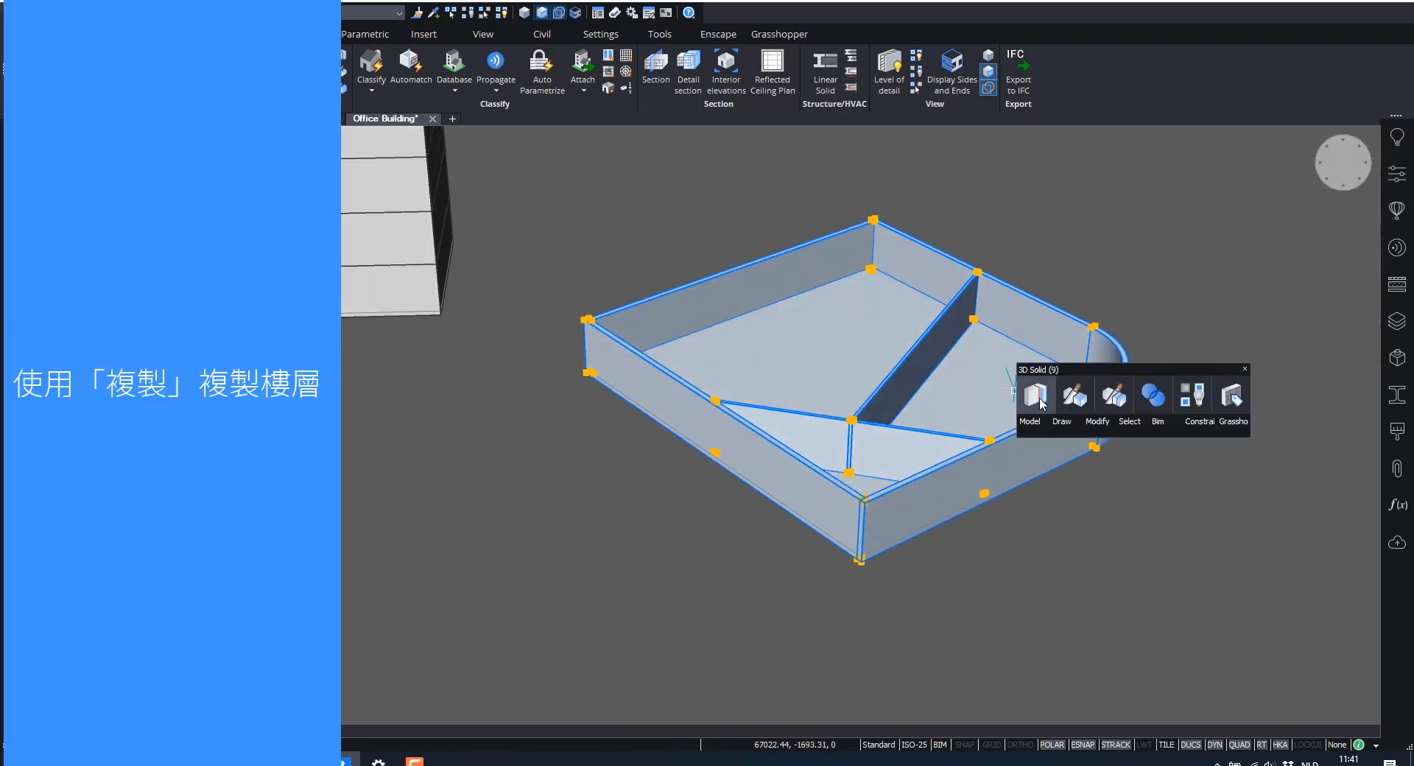
pyautogui.moveTo(1133, 429)
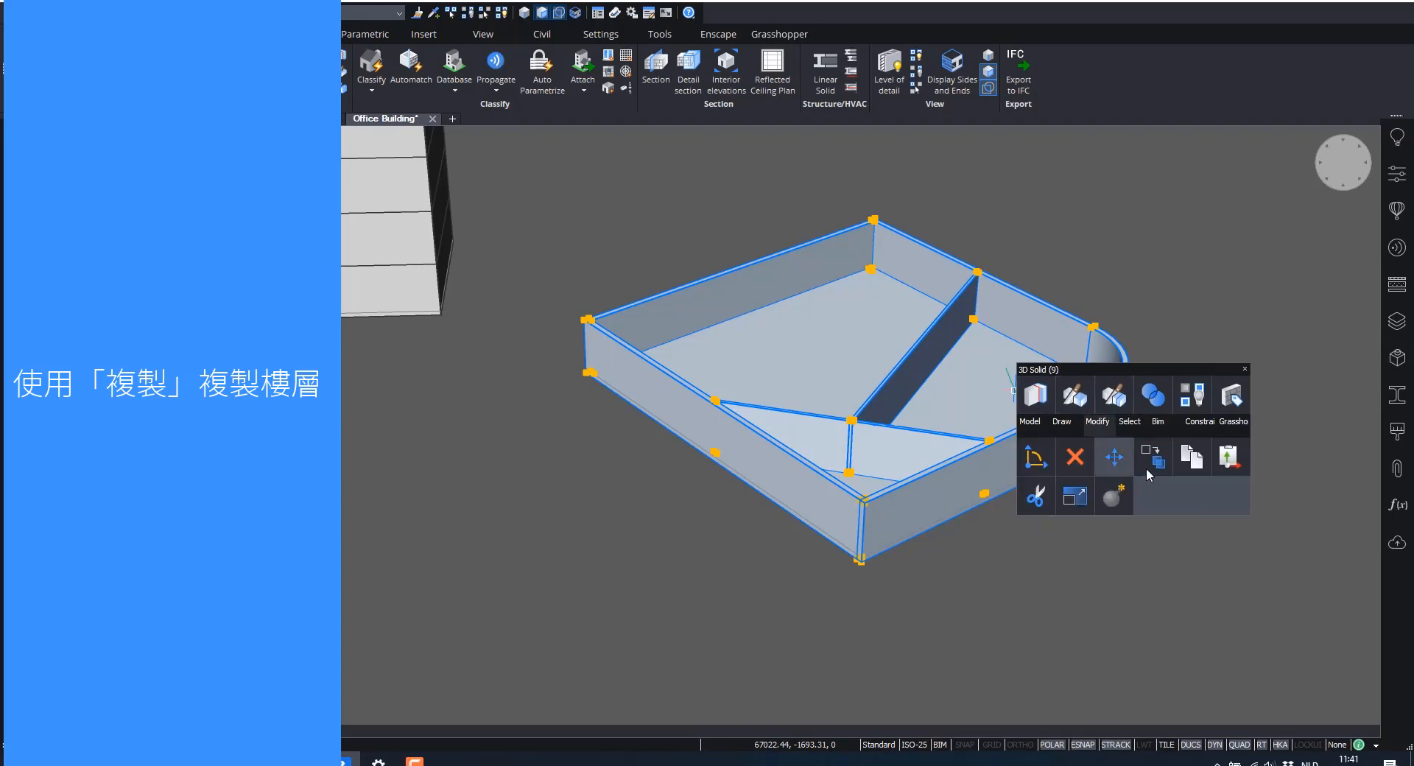
pyautogui.click(1153, 456)
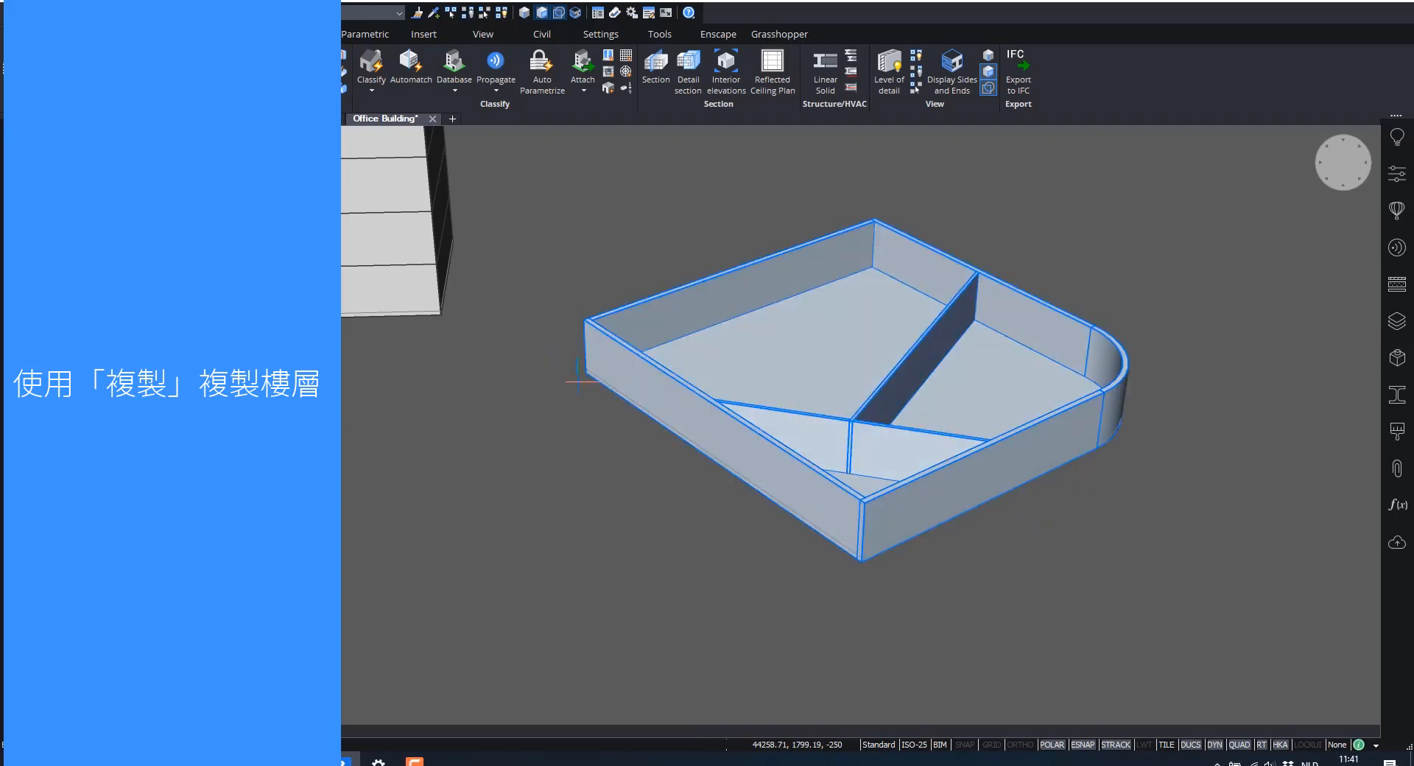
pyautogui.click(584, 372)
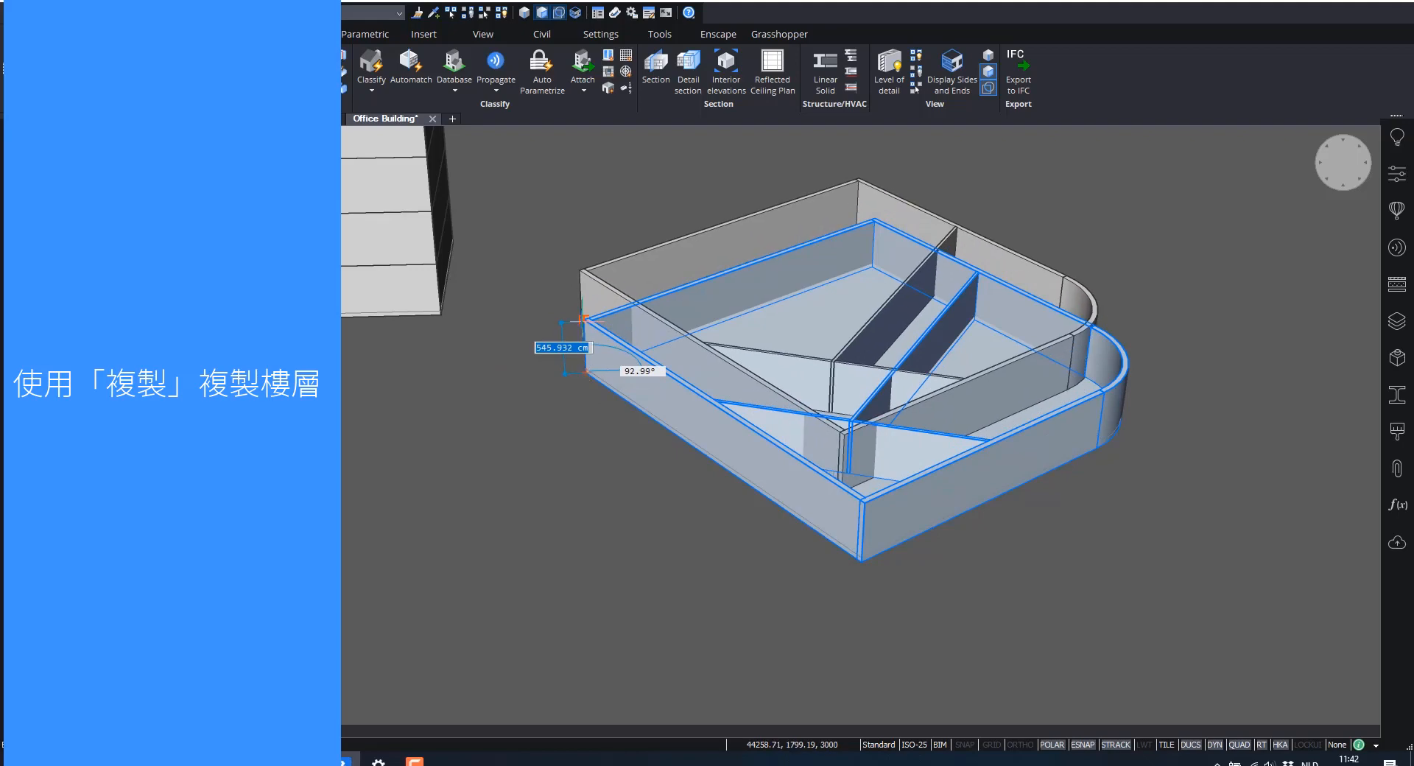
# Step: Repeat the storey copy upward until the curved building has four stacked storeys, and finish the copy
pyautogui.write('a')
pyautogui.press('Return')
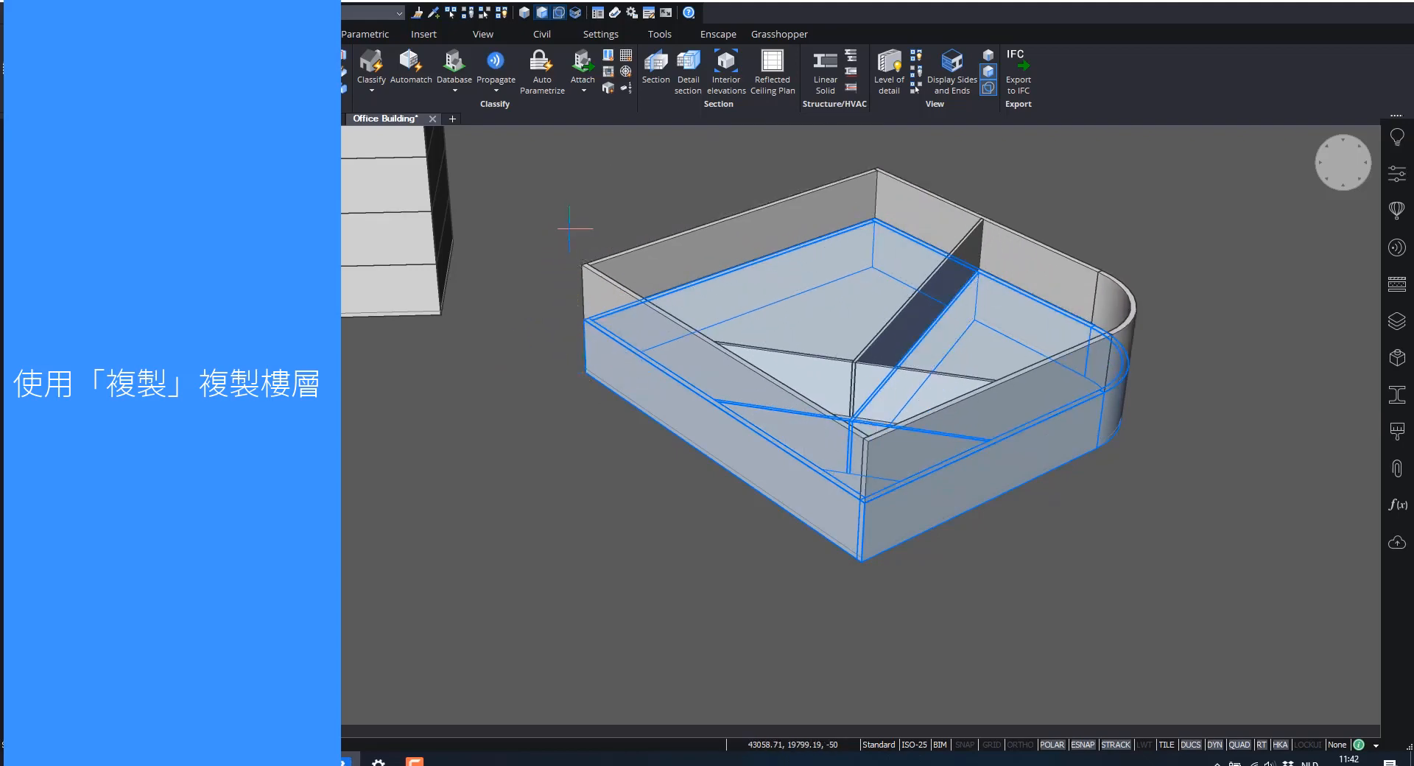
pyautogui.scroll(-2, 700, 173)
pyautogui.moveTo(1068, 286); pyautogui.dragTo(1042, 450, button='middle')
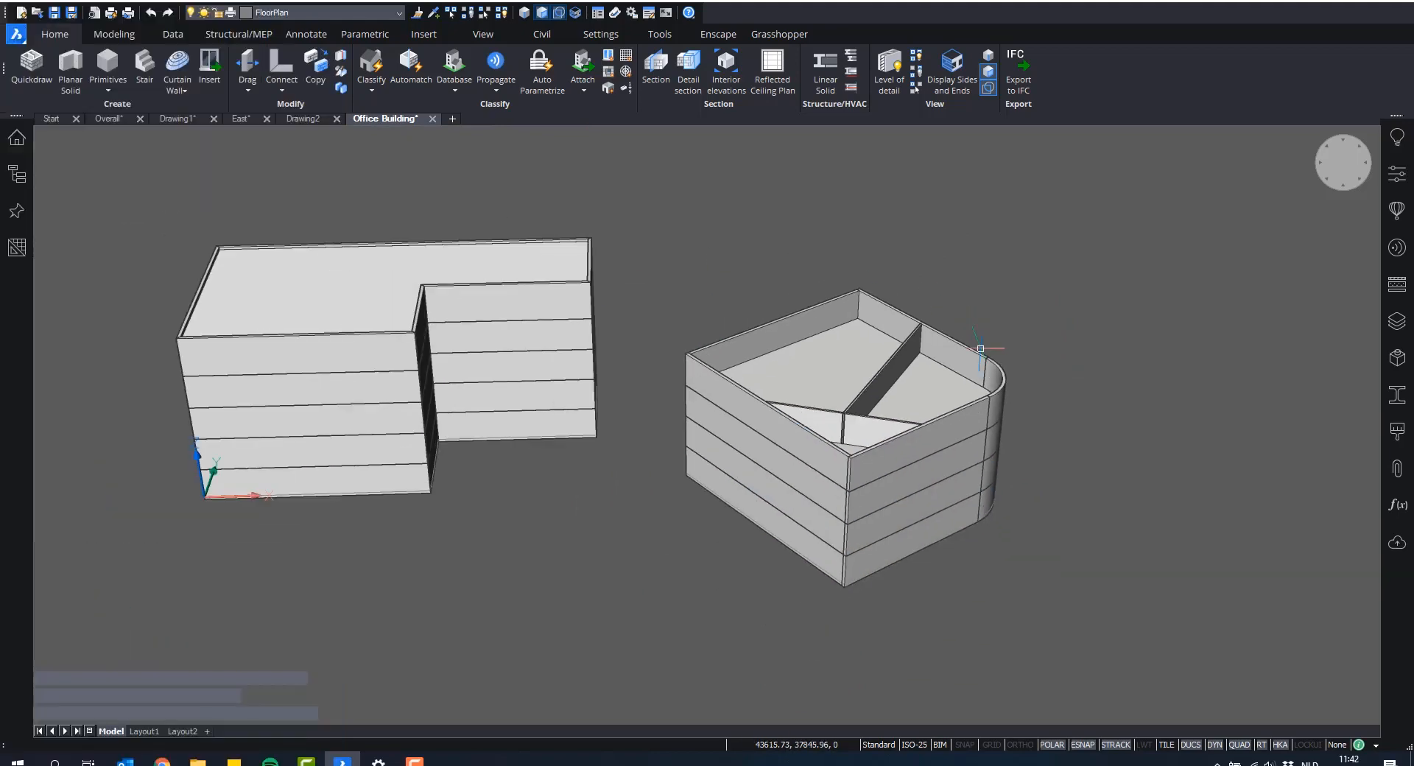
pyautogui.keyDown('shift'); pyautogui.moveTo(981, 349); pyautogui.dragTo(1029, 339, button='middle'); pyautogui.keyUp('shift')
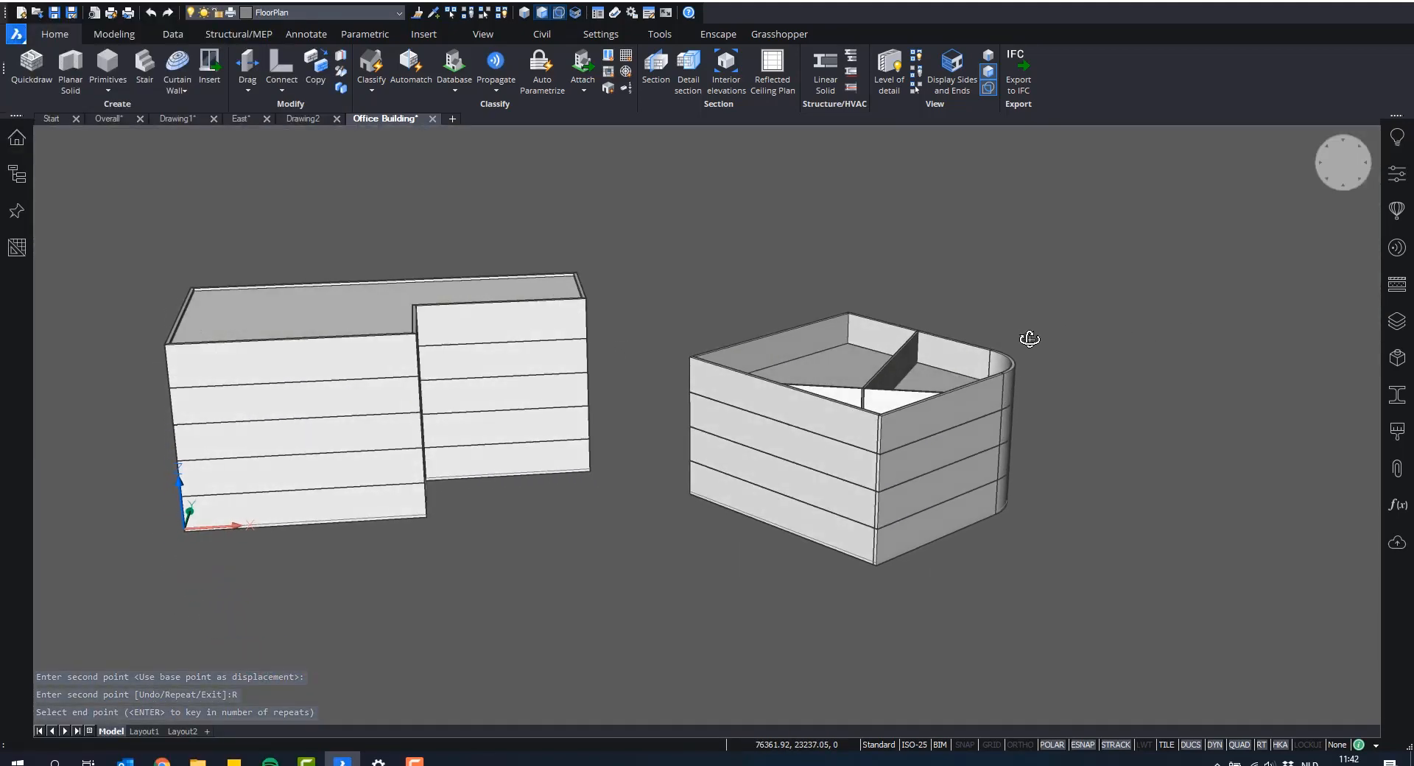
pyautogui.scroll(-1, 841, 237)
pyautogui.moveTo(704, 297); pyautogui.dragTo(883, 267, button='middle')
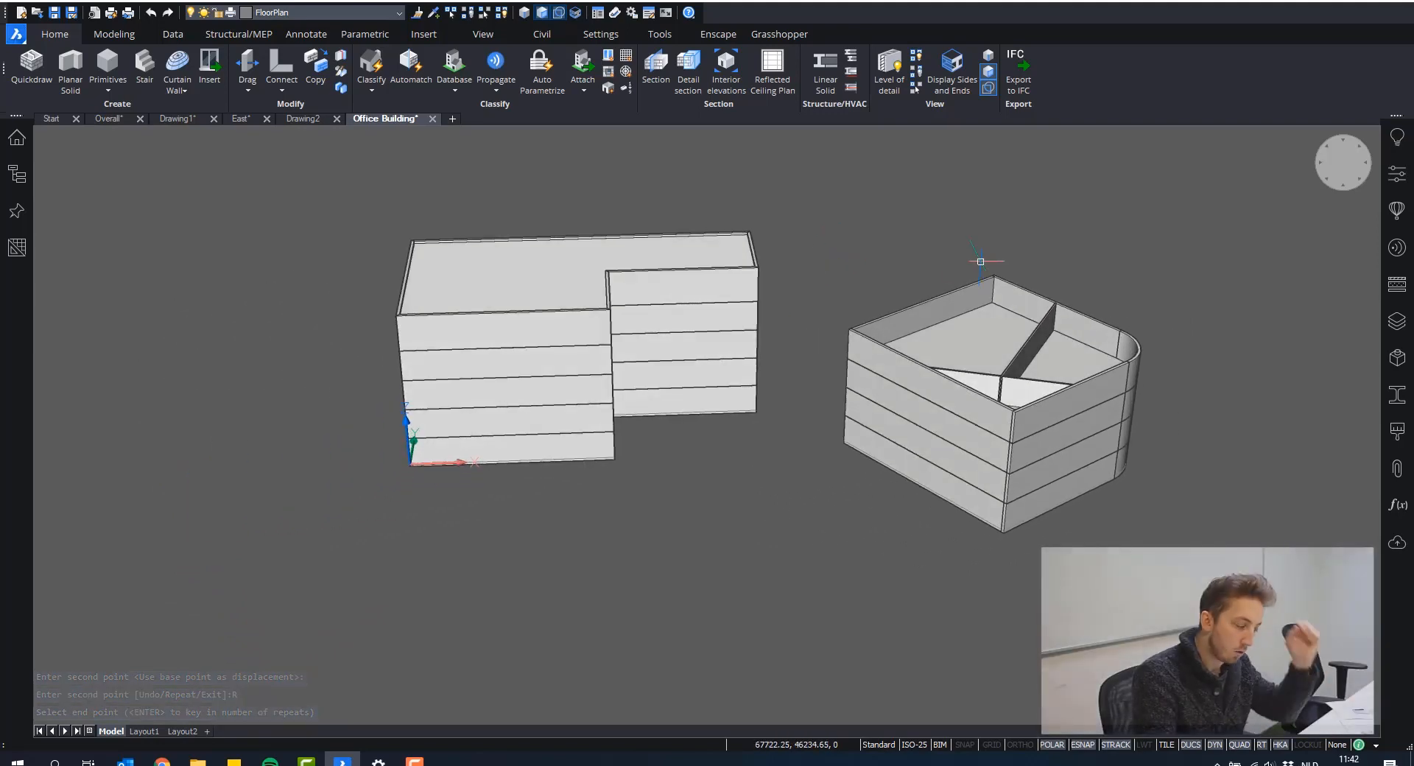